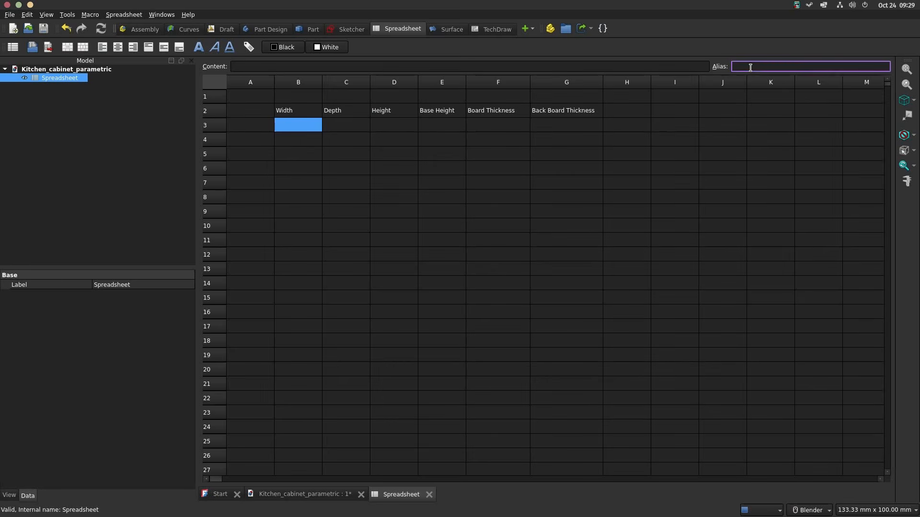
Step: Assign the aliases w, d and ht to cells B3, C3 and D3 beneath the Width, Depth and Height labels
type("w")
key("Return")
left_click(348, 127)
left_click(748, 67)
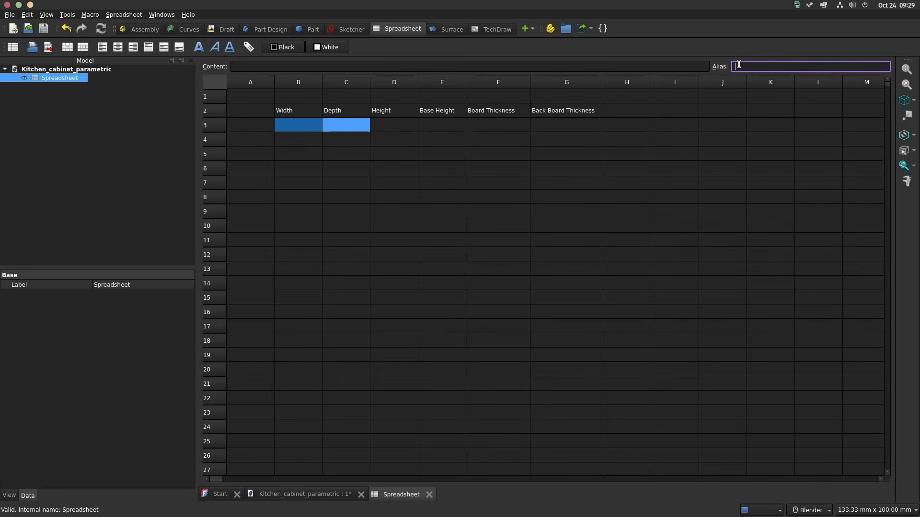
type("d")
left_click(394, 126)
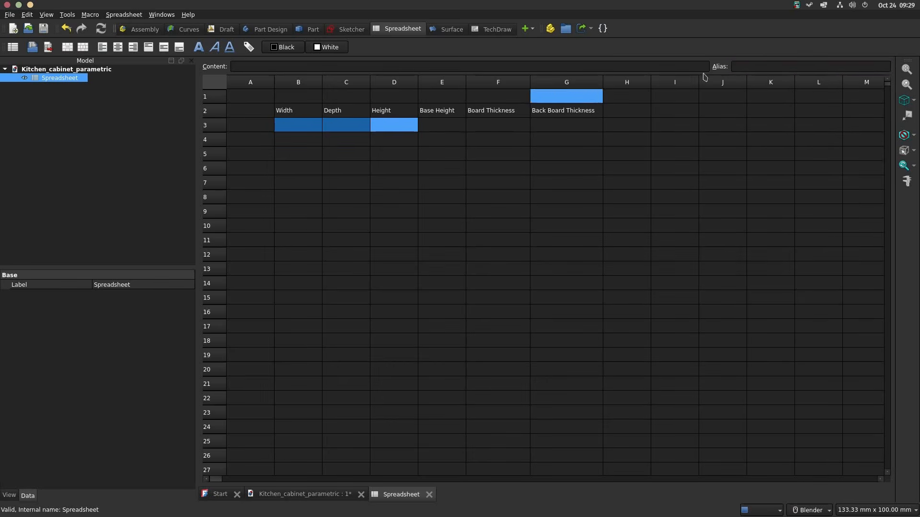
left_click(745, 68)
type("ht")
key("Return")
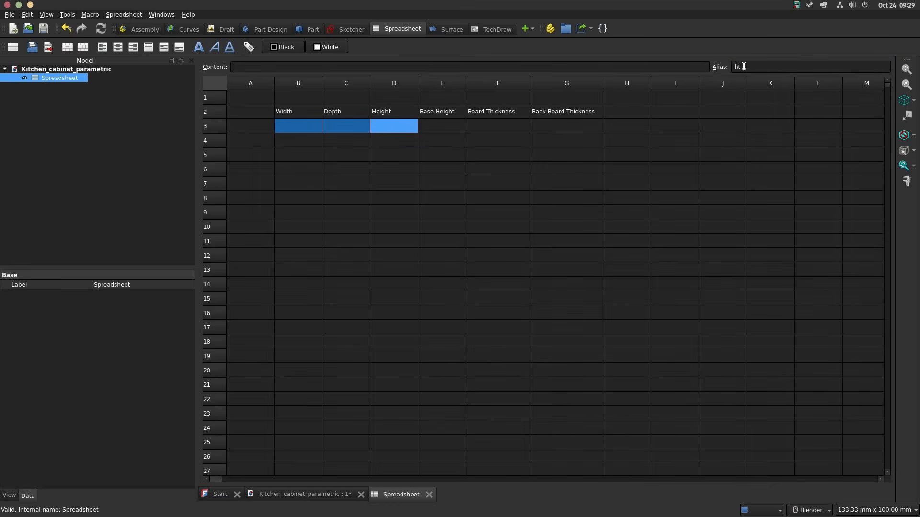
Step: Assign the aliases bht, bt and bbt to cells E3, F3 and G3 beneath Base Height, Board Thickness and Back Board Thickness
left_click(452, 126)
type("bht")
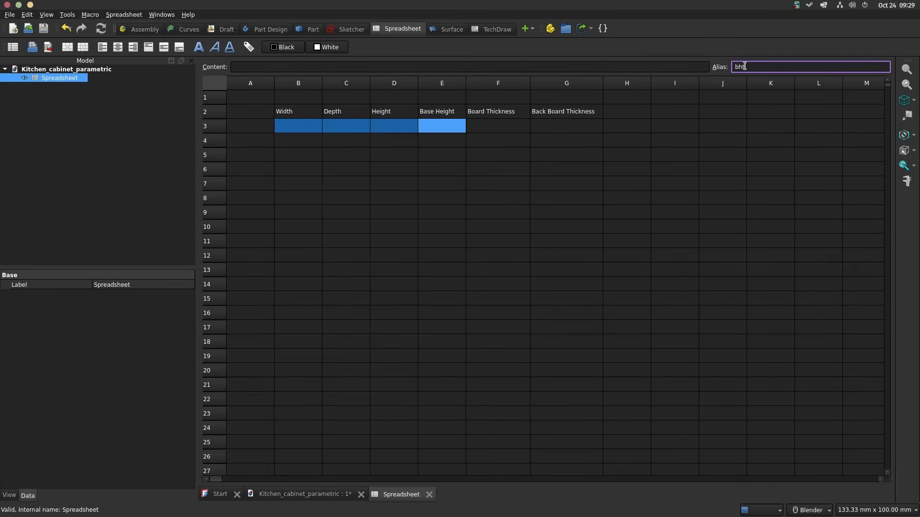
left_click(483, 127)
left_click(765, 69)
type("bt")
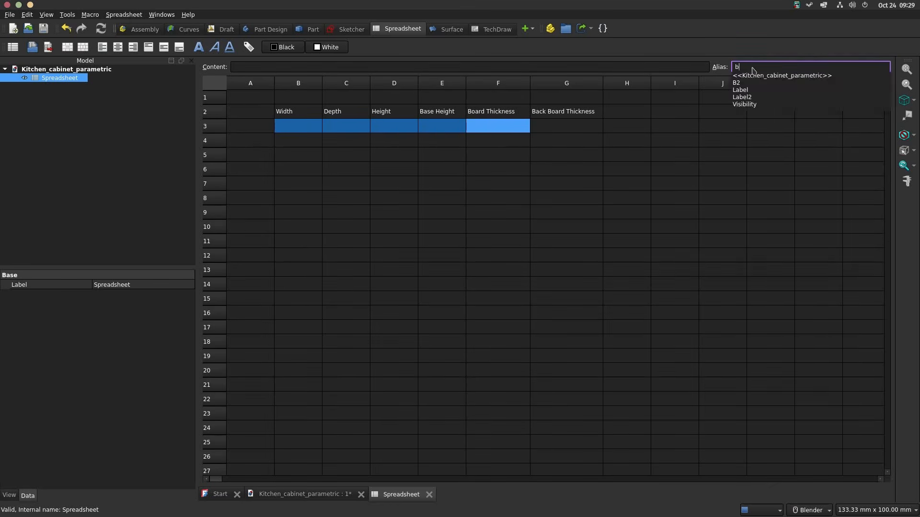
left_click(582, 125)
left_click(756, 66)
type("bbt")
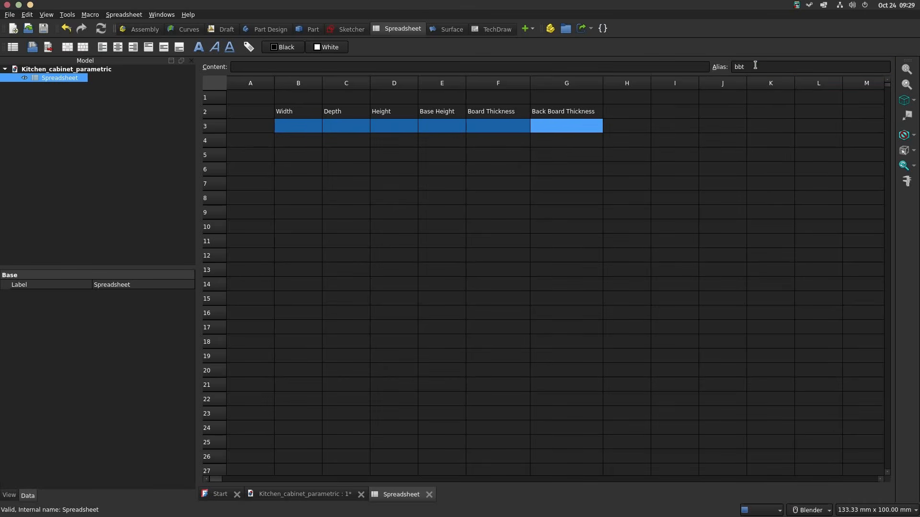
key("Return")
Step: Enter the parameter values in row 3: width 300, depth 600, height 800, base height 100, board thickness 18, back board thickness 8
type("300")
key("Tab")
type("6")
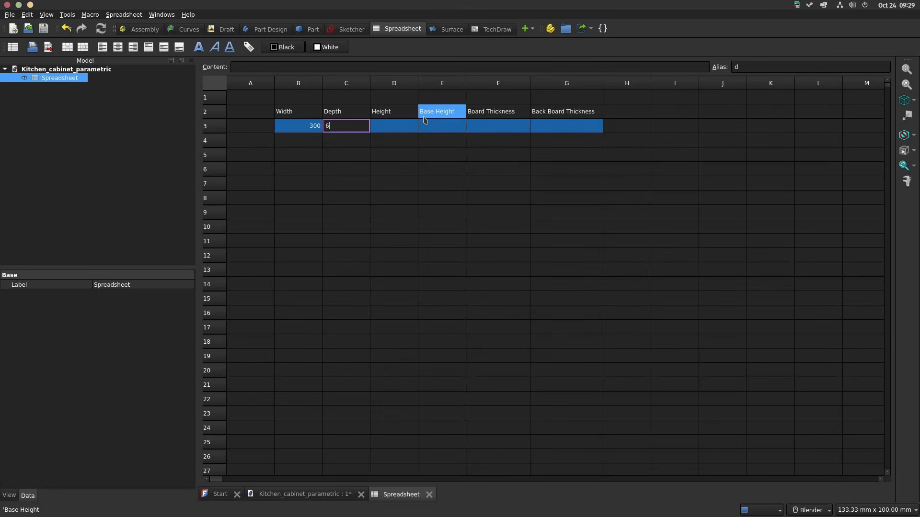
key("Tab")
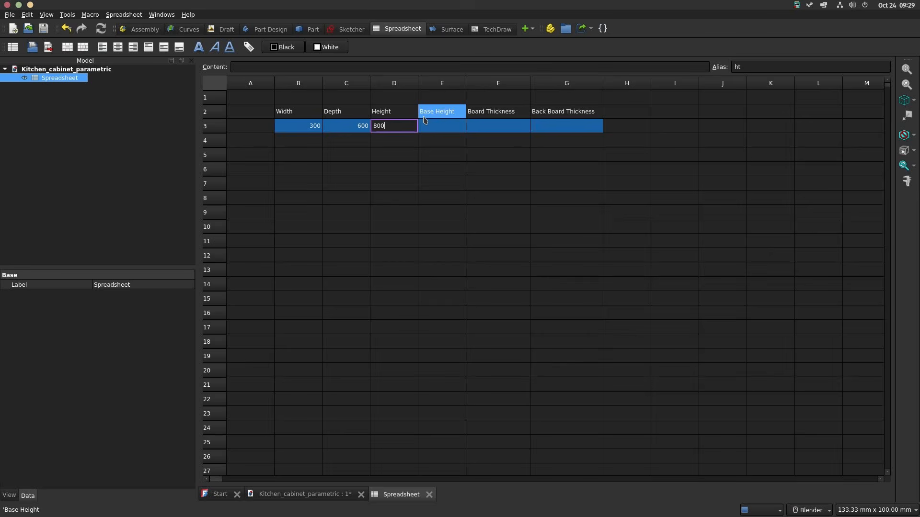
key("Tab")
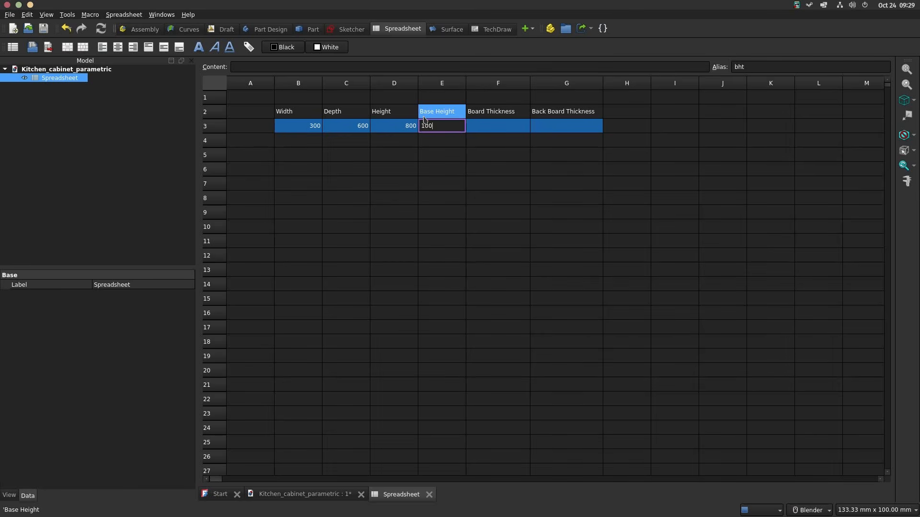
key("Tab")
type("18")
key("Tab")
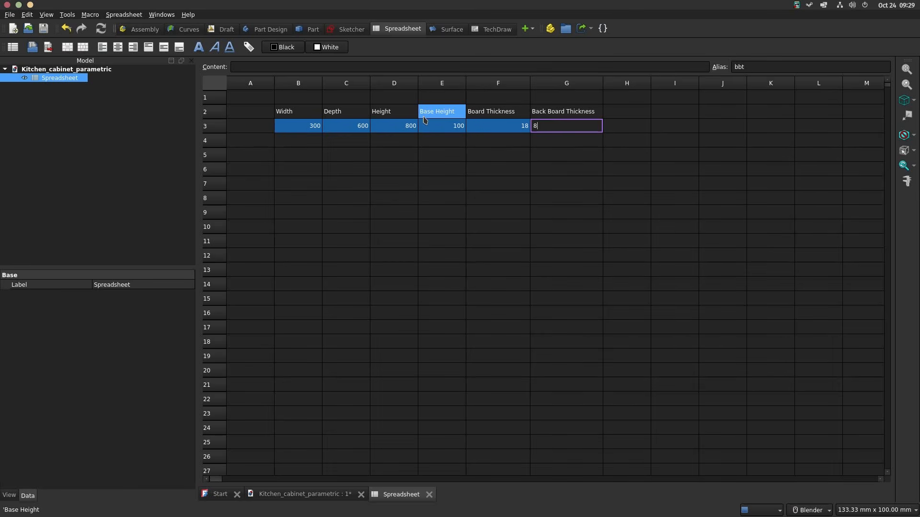
type("8")
key("Return")
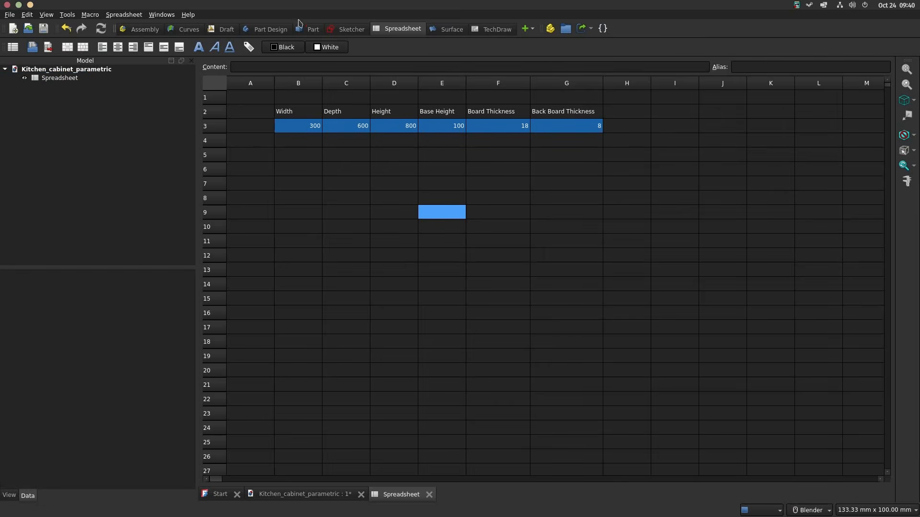
Step: Create a new part containing a Part Design body and start a sketch on the body's XY plane
left_click(276, 29)
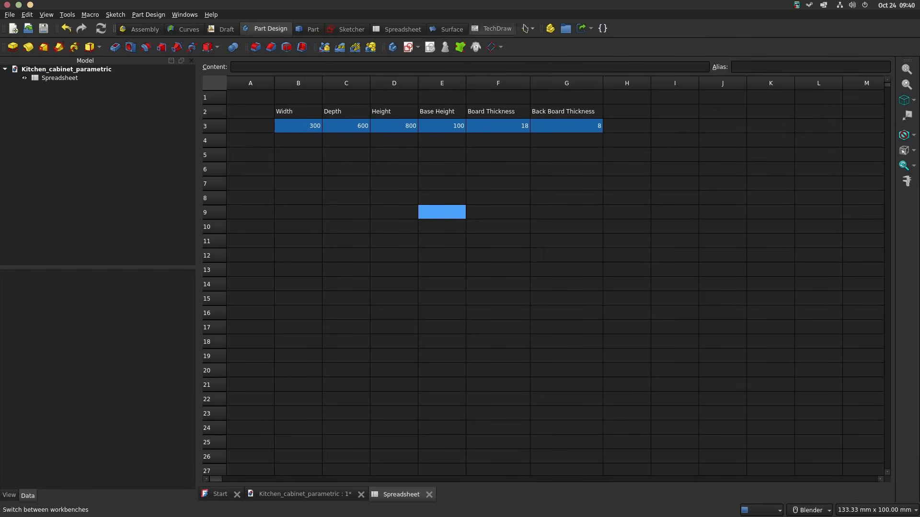
left_click(550, 30)
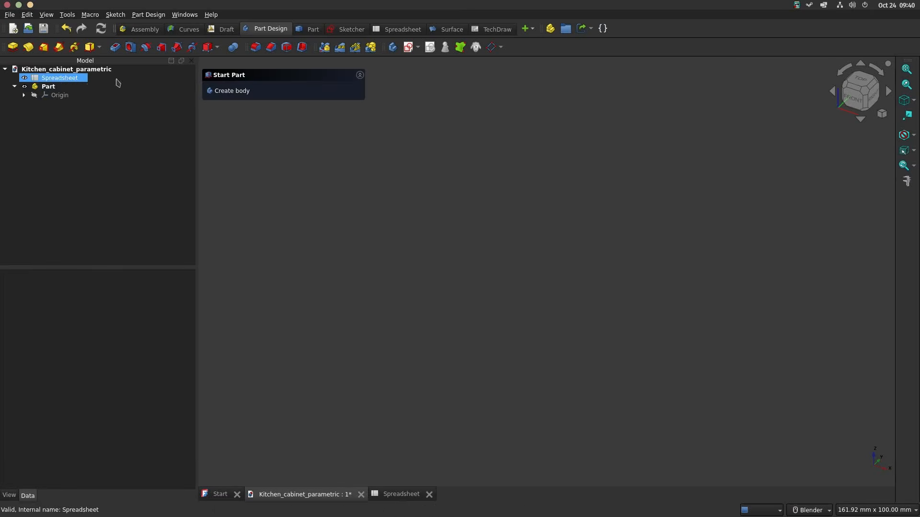
left_click(234, 91)
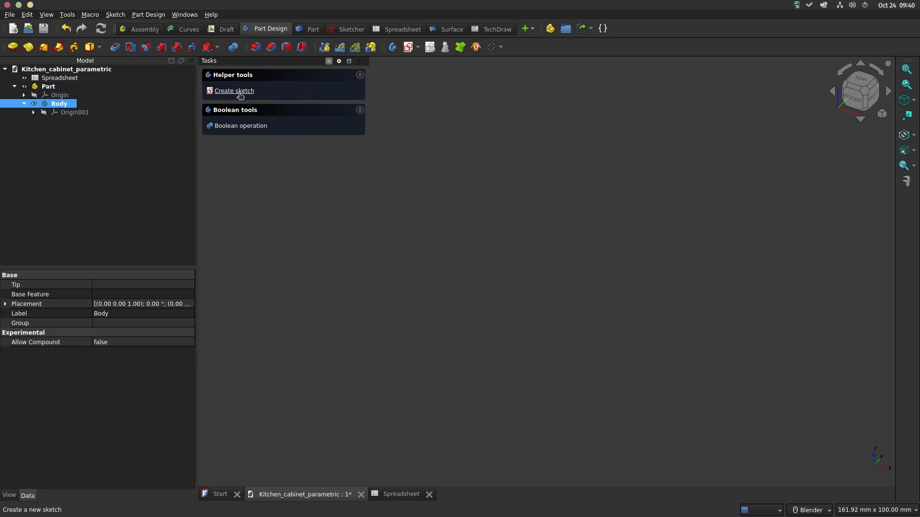
left_click(233, 91)
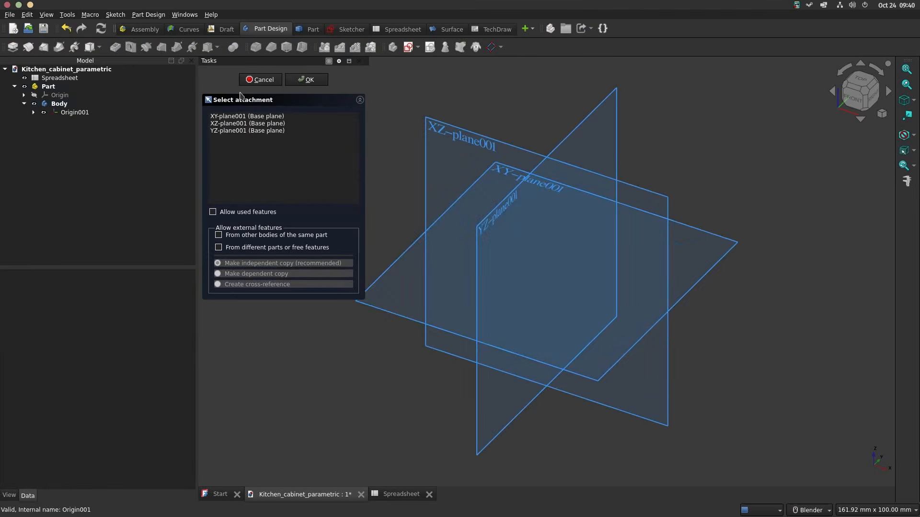
left_click(412, 315)
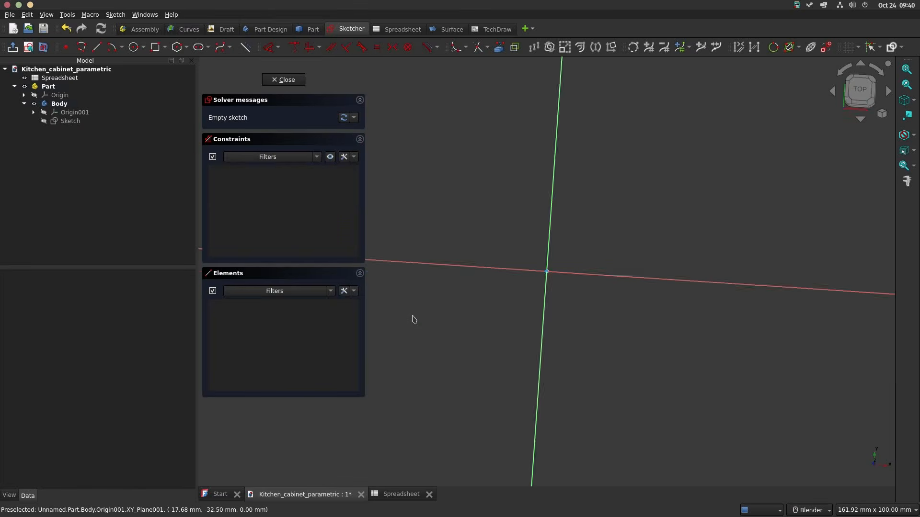
Step: Sketch a rectangle centred on the origin, about 67 mm wide and 64 mm high
left_click(156, 47)
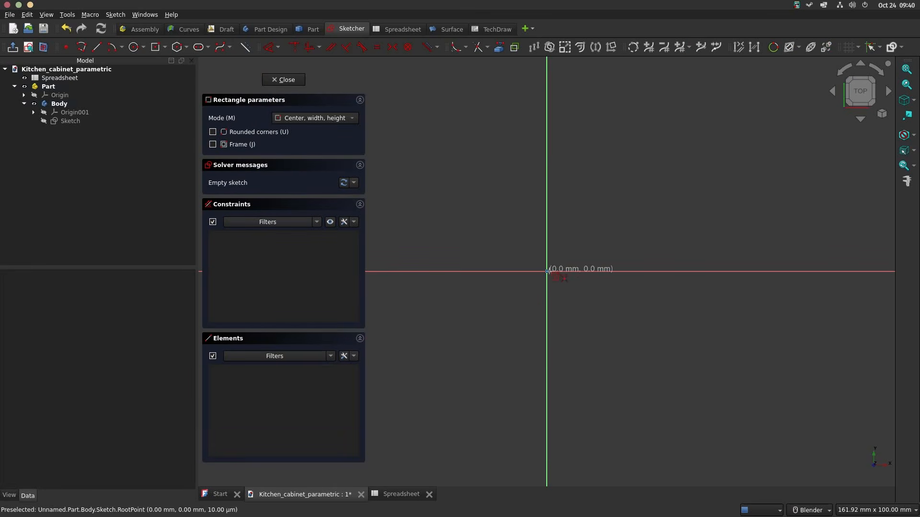
left_click(547, 271)
left_click(677, 147)
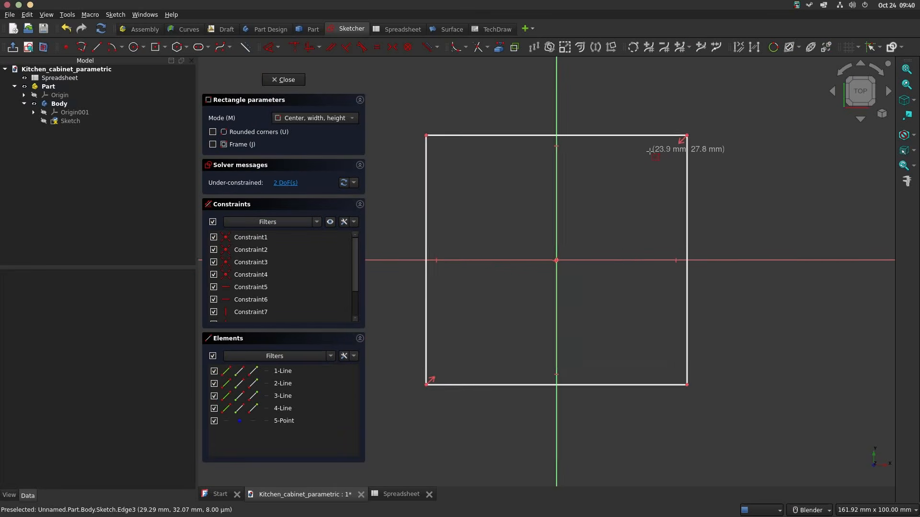
Step: Dimension the rectangle's vertical side with the expression <<Spreadsheet>>.d
scroll(649, 151, "down", 2)
key("d")
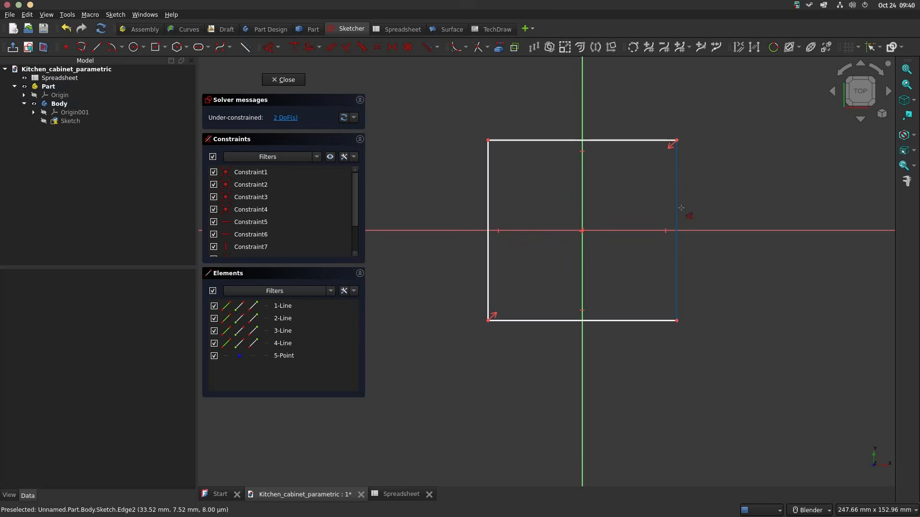
left_click(679, 205)
left_click(771, 203)
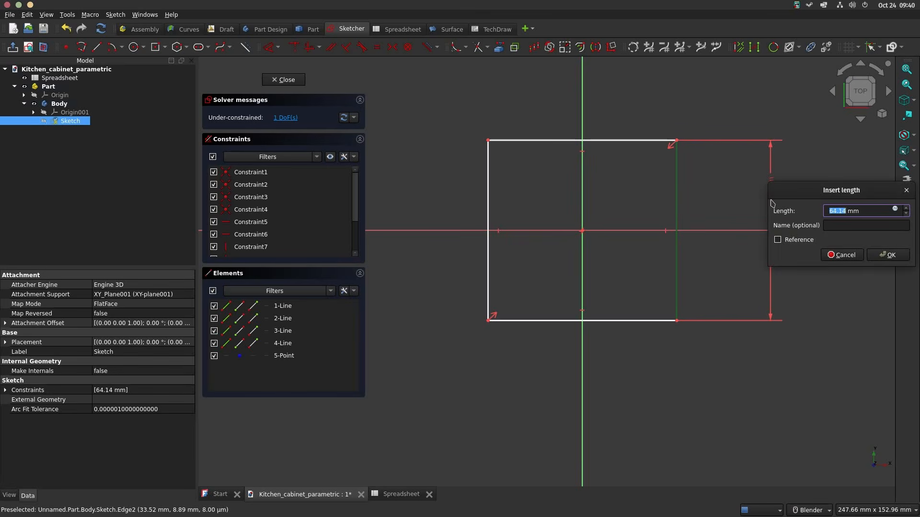
left_click(894, 211)
type("<<Spreadsheet>>.")
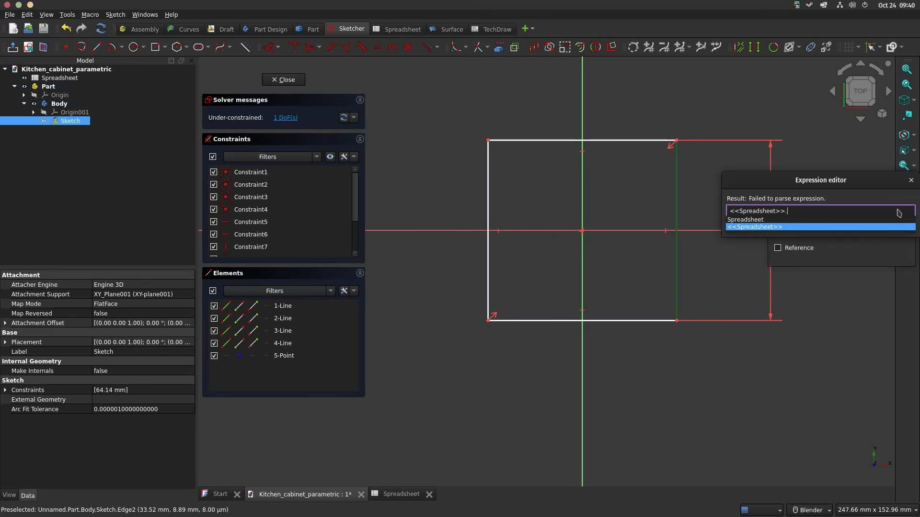
type("d")
key("Down")
key("Down")
key("Down")
key("Down")
key("Return")
key("Return")
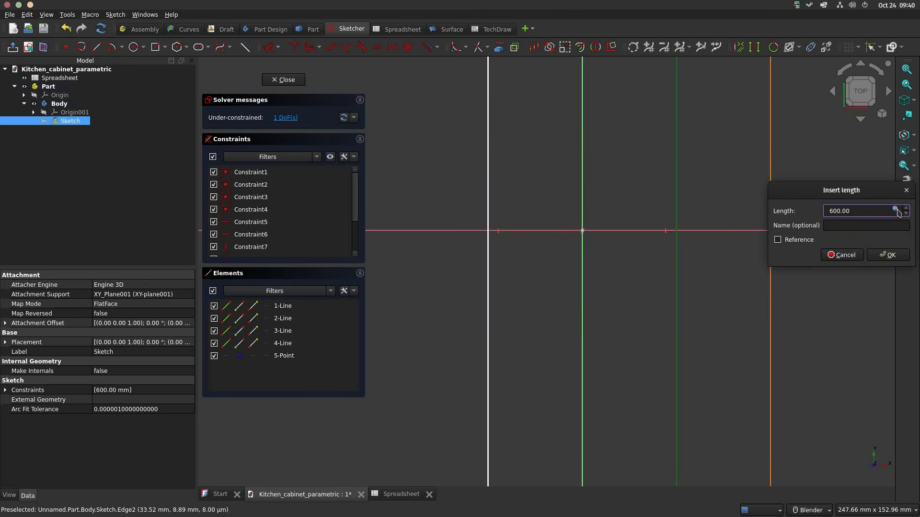
key("Return")
Step: Dimension the rectangle's horizontal side with the expression <<Spreadsheet>>.w-<<Spreadsheet>>.bt*2 and close the sketch
scroll(649, 247, "down", 5)
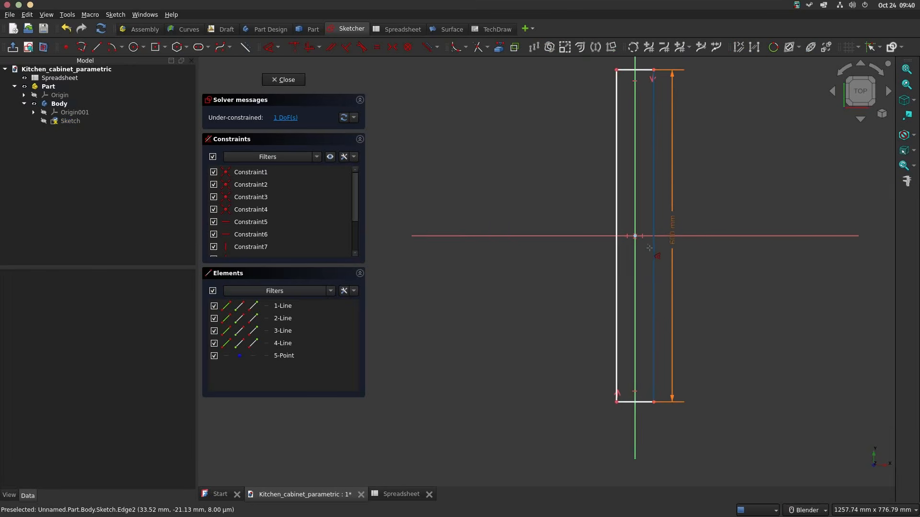
scroll(649, 247, "down", 1)
left_click(630, 382)
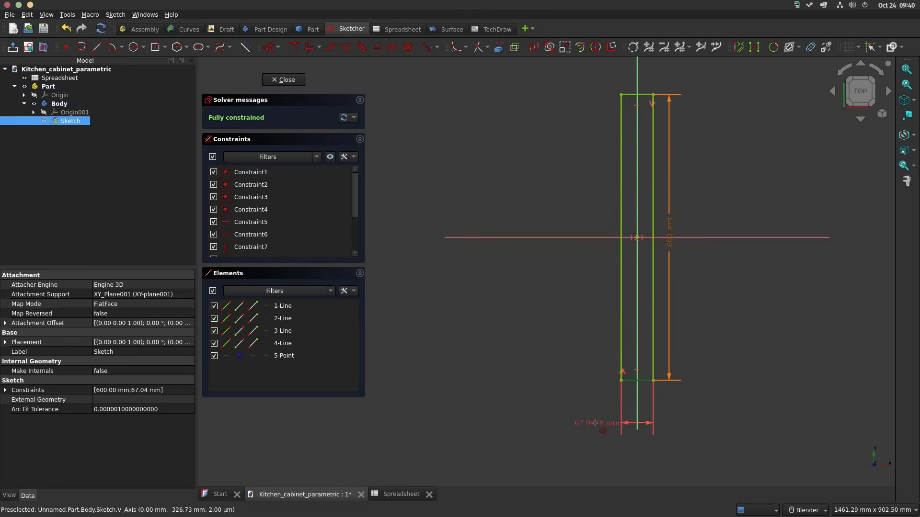
left_click(574, 415)
type("=Spreadsheet.")
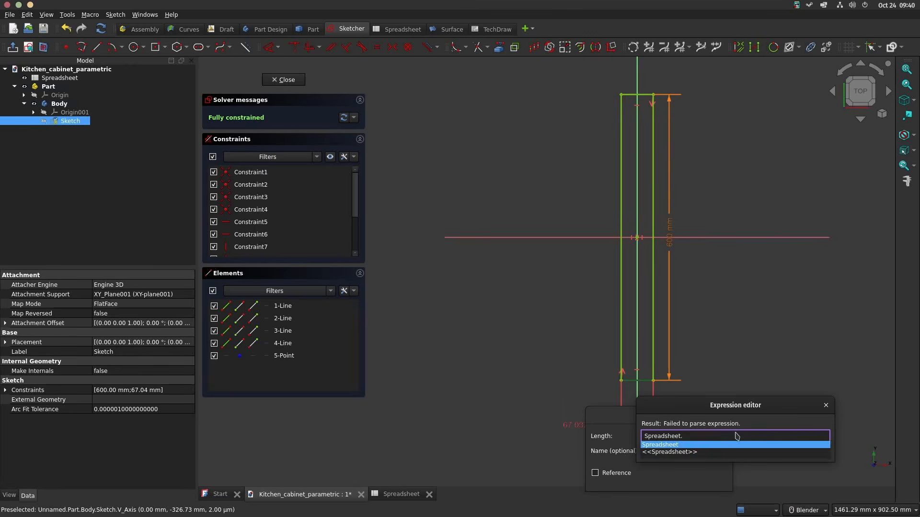
type("w-Spreadsheet.bt*2")
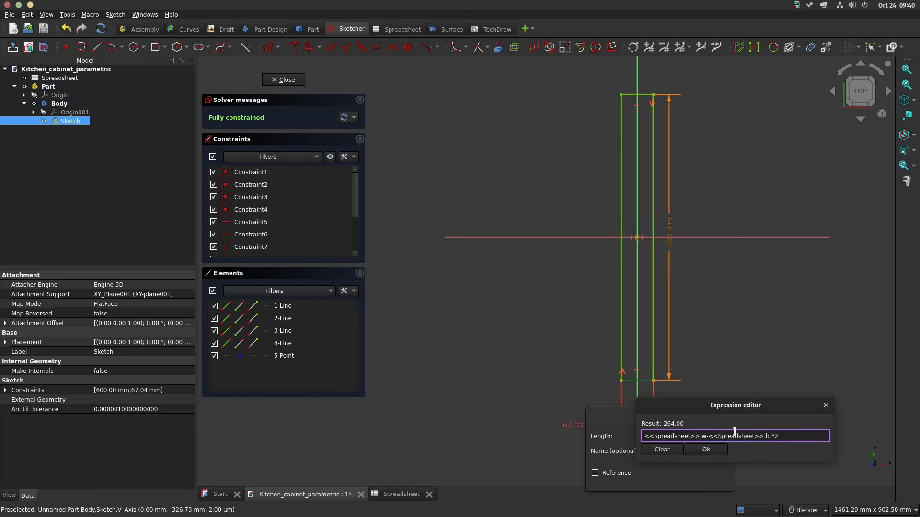
key("Return")
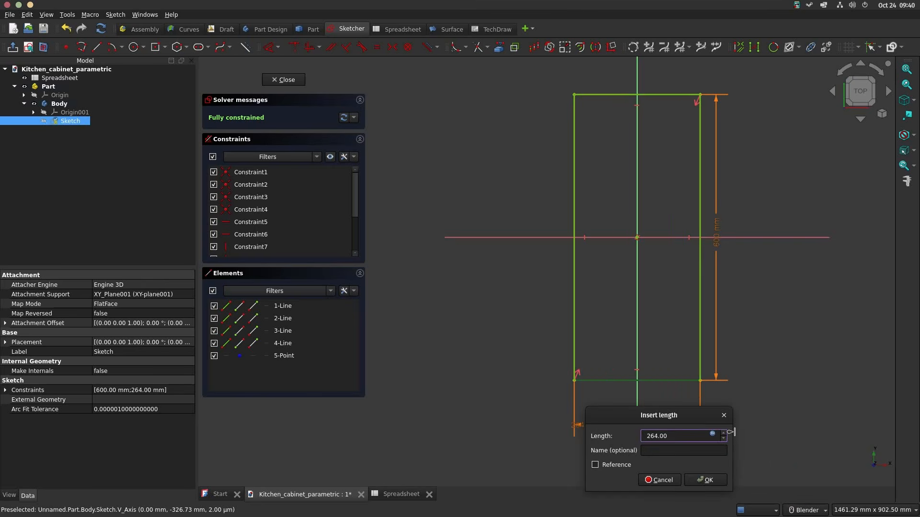
key("Return")
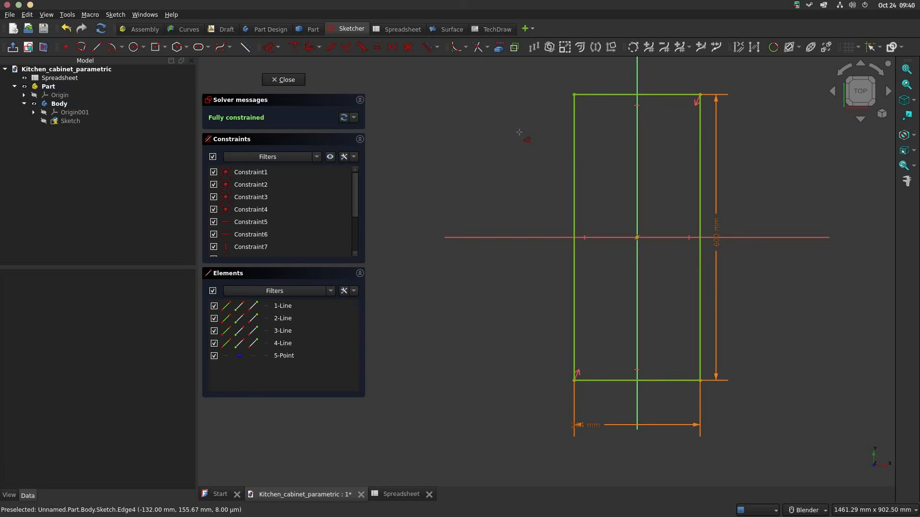
left_click(287, 81)
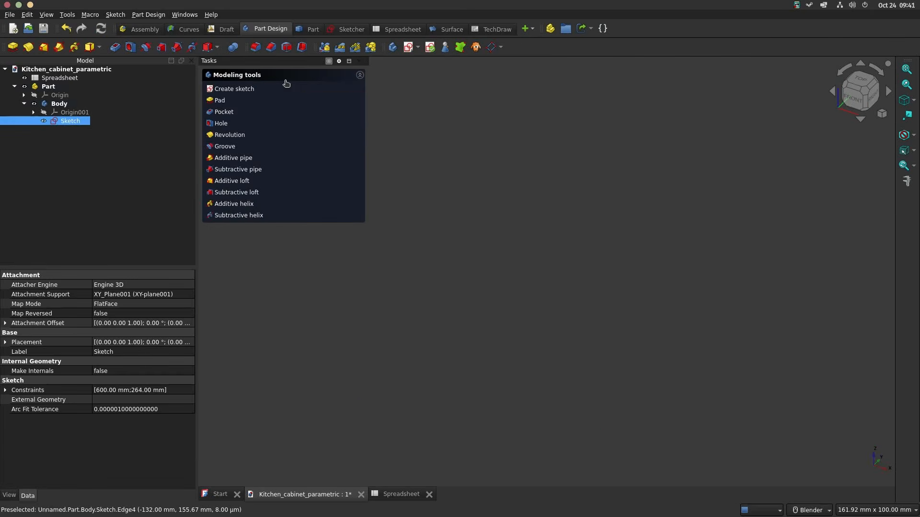
Step: Pad the rectangle sketch with its length set by the expression <<Spreadsheet>>.bt
left_click(217, 102)
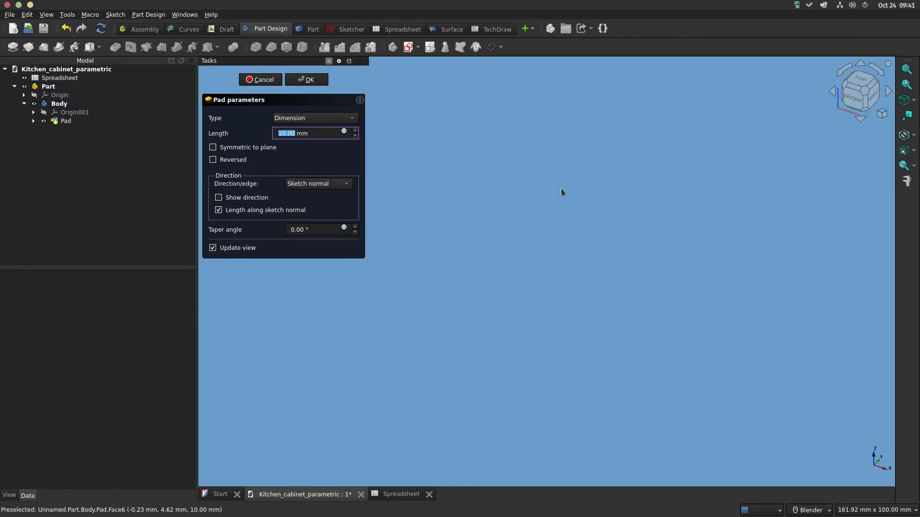
left_click(344, 132)
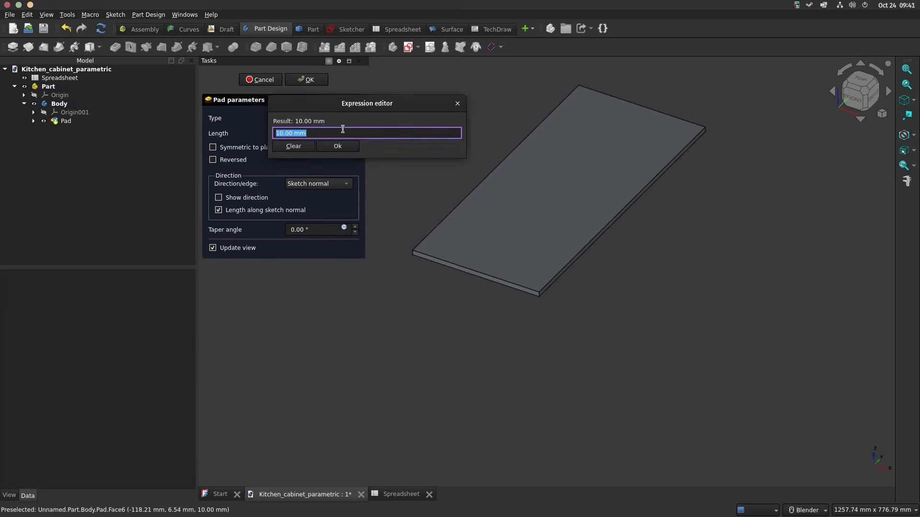
type("<<Spreadsheet>>.bt")
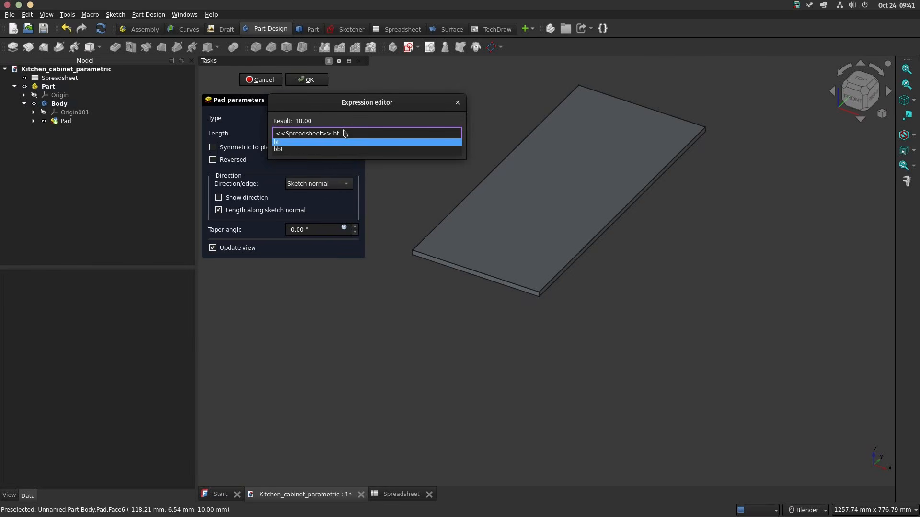
key("Return")
key("Return")
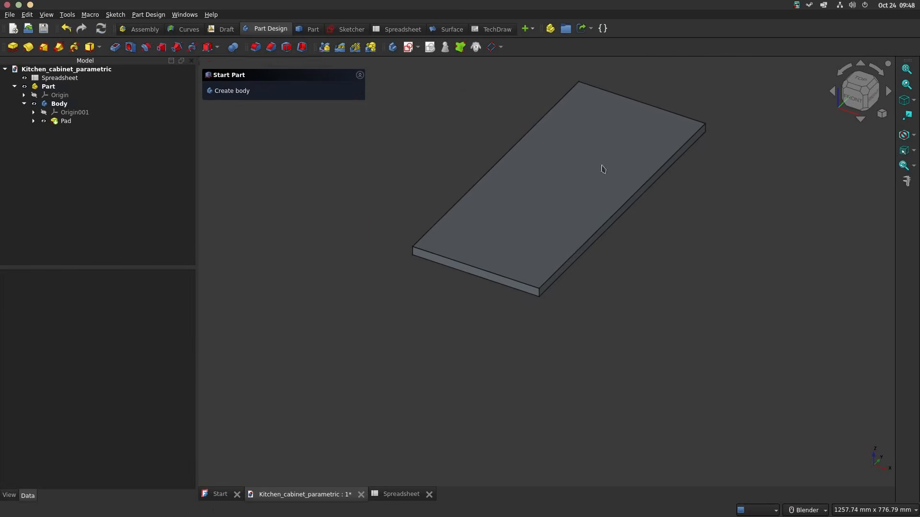
Step: Create a sketch on the board's top face and draw a rectangle about 218 mm wide and 56 mm high near its back edge
left_click(591, 168)
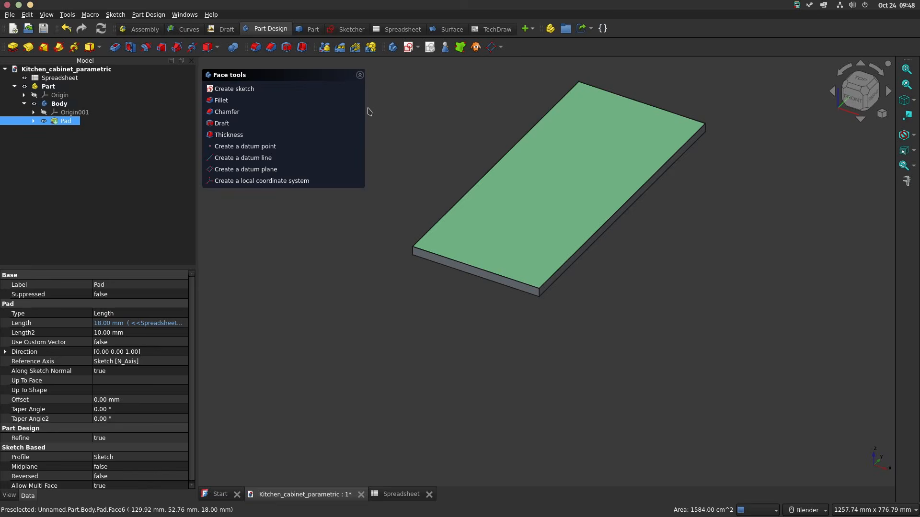
left_click(231, 89)
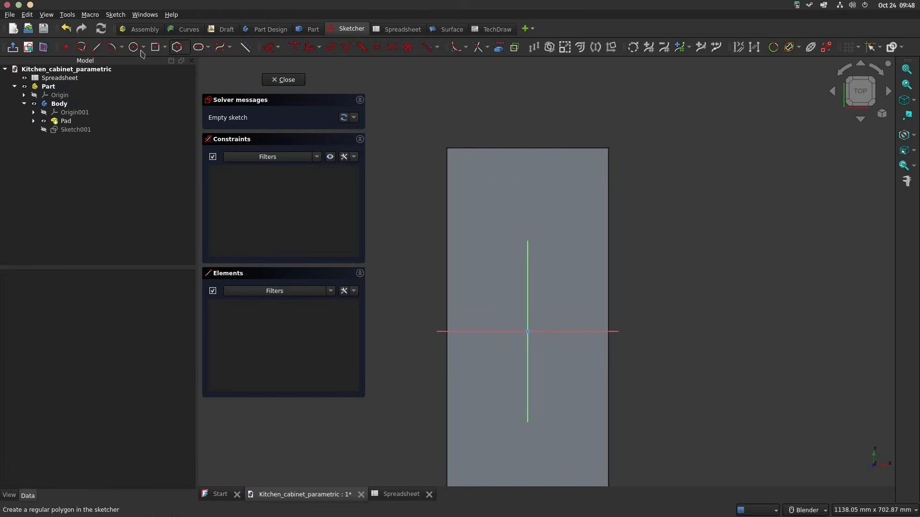
left_click(166, 47)
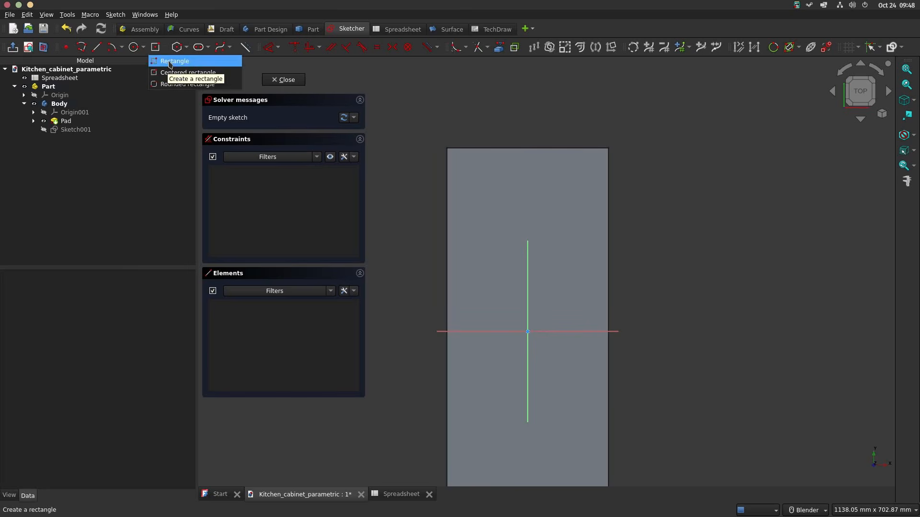
left_click(172, 62)
left_click(458, 171)
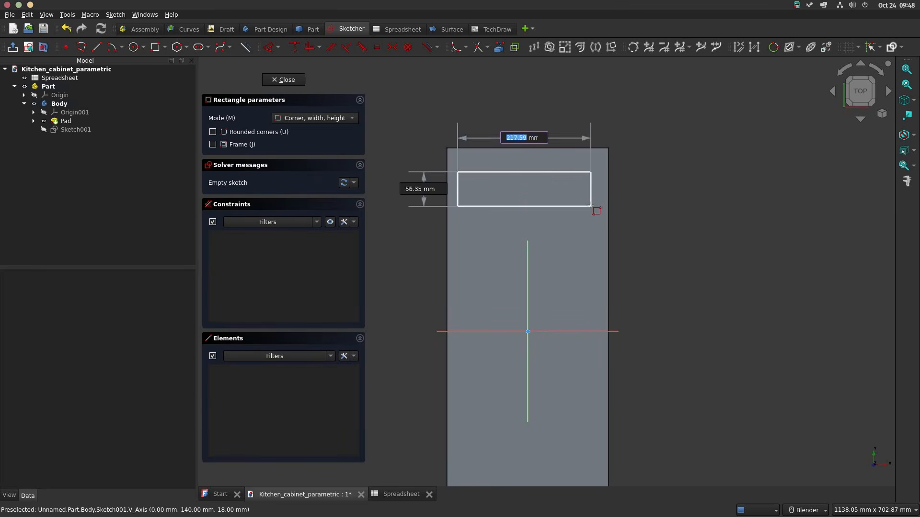
left_click(591, 205)
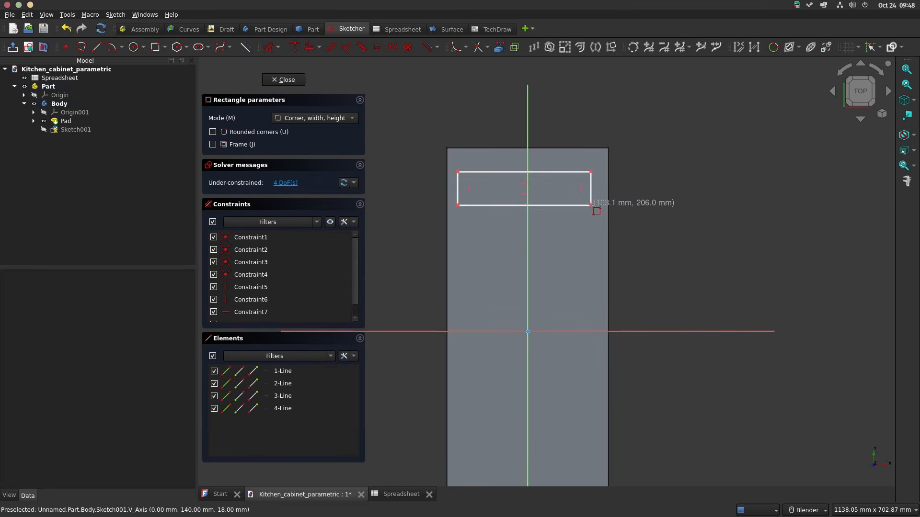
Step: Constrain the two upper corners of the rectangle symmetric about the vertical axis
left_click(458, 172)
left_click(591, 172)
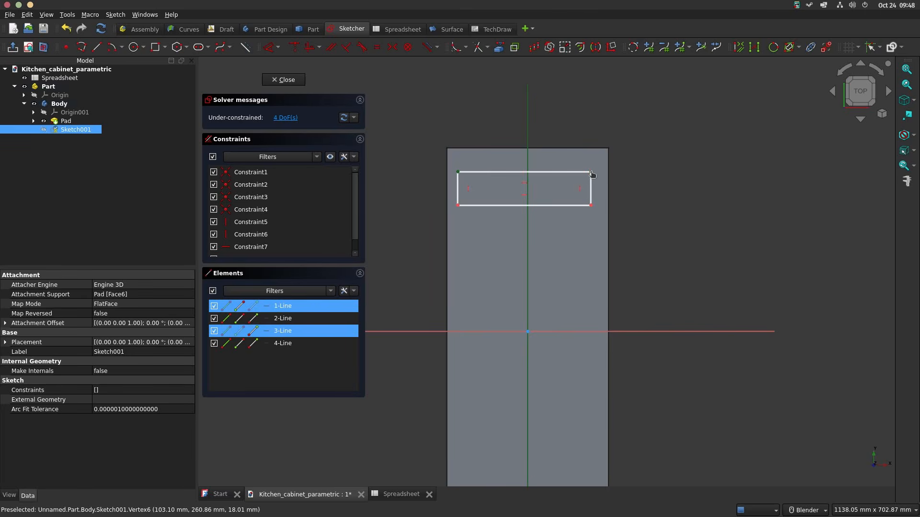
key("s")
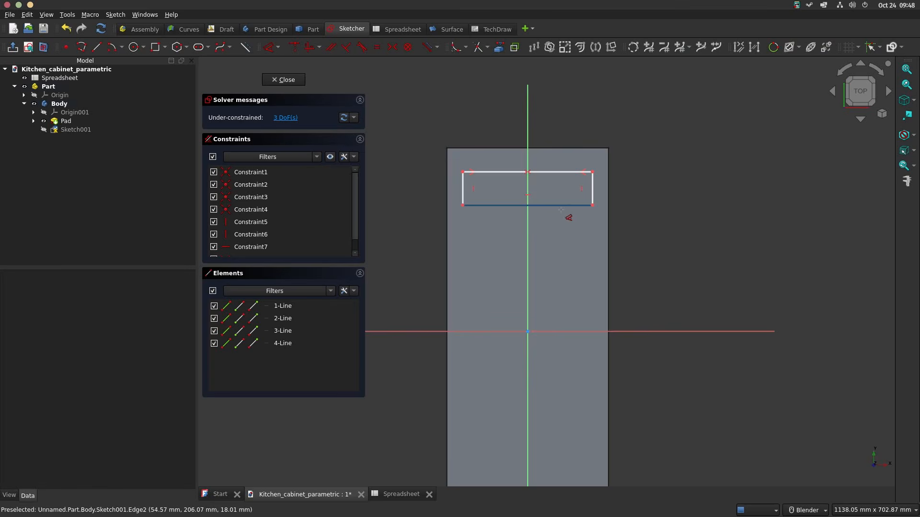
Step: Dimension the distance from the horizontal axis to the rectangle's upper side with the expression <<Spreadsheet>>.d/2
left_click(565, 175)
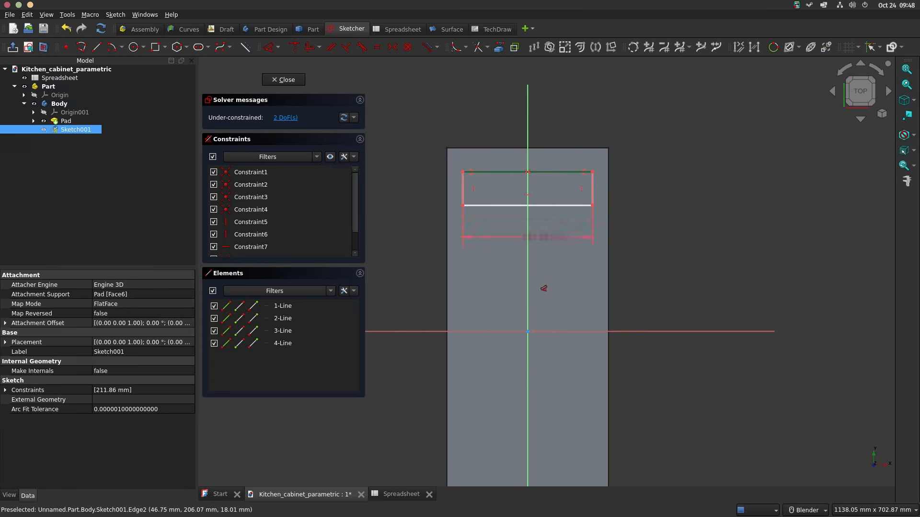
left_click(529, 331)
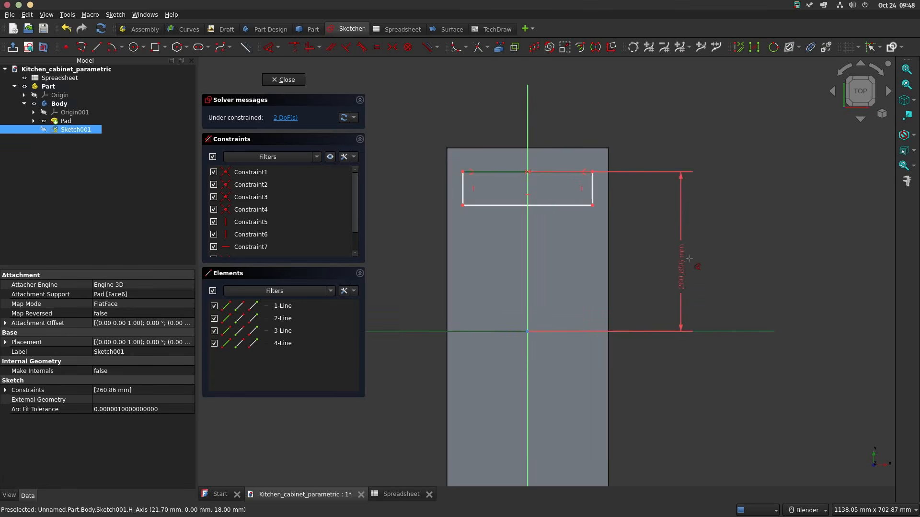
left_click(708, 253)
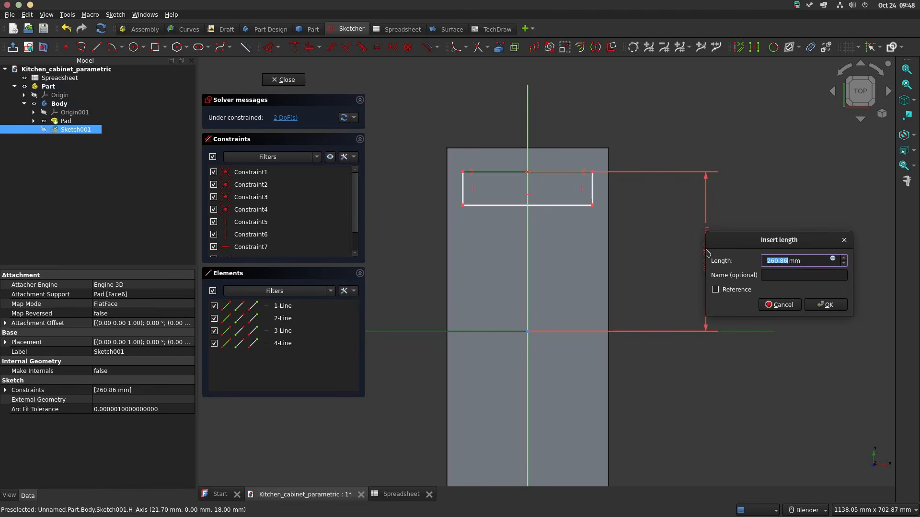
left_click(832, 259)
type("<<Spreadsheet>>.")
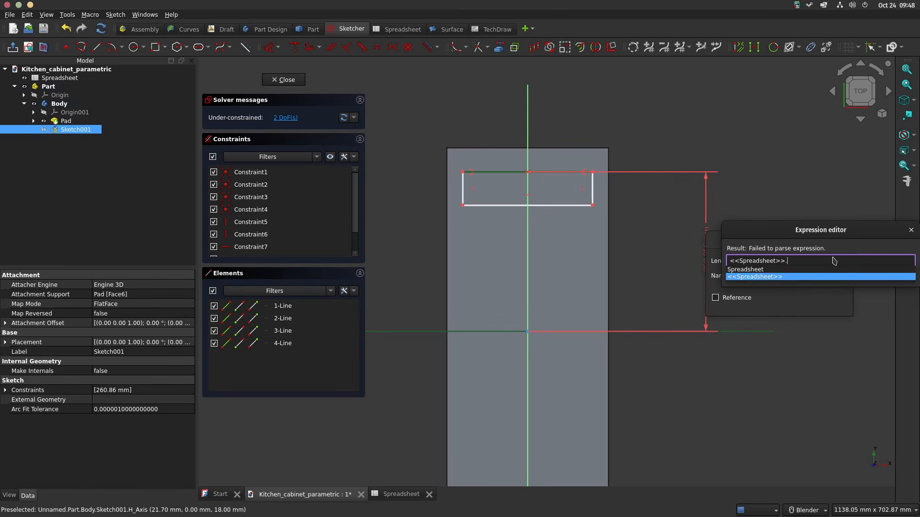
type("d/2")
left_click(832, 257)
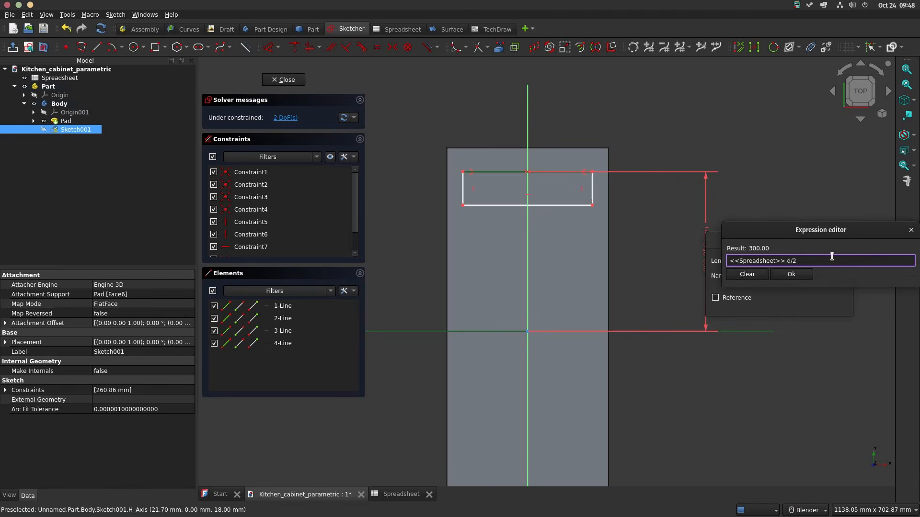
key("Return")
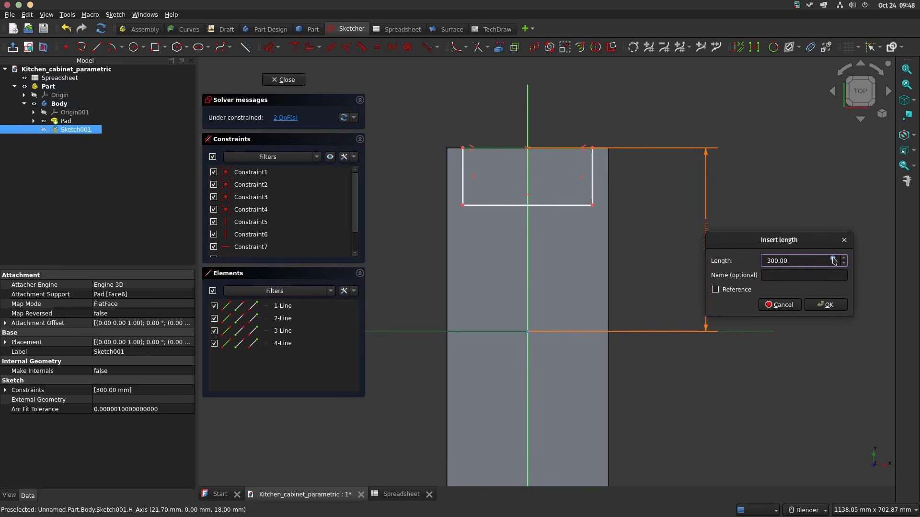
Step: Extend the upper side's distance expression by subtracting the spreadsheet's 8 mm thickness alias, and accept the dimension
left_click(834, 260)
key("End")
type("-<<Spreadsheet>>.b")
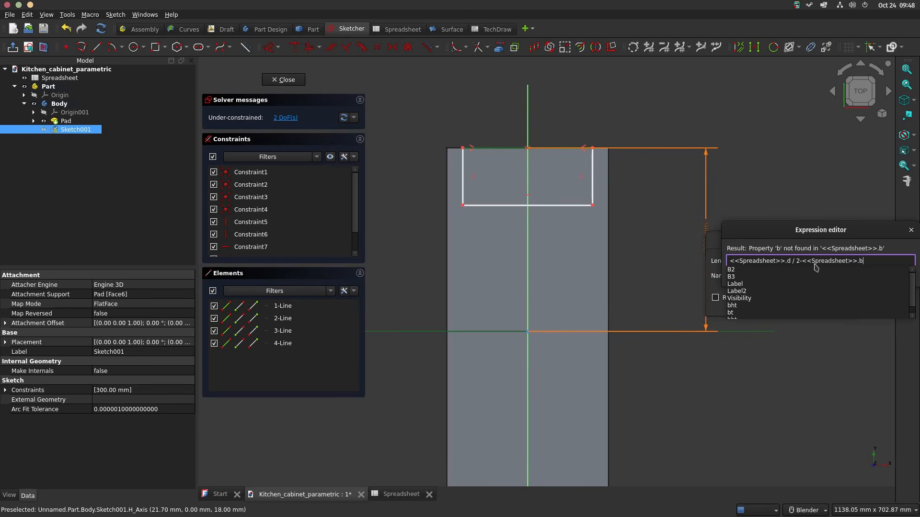
type("t")
key("Return")
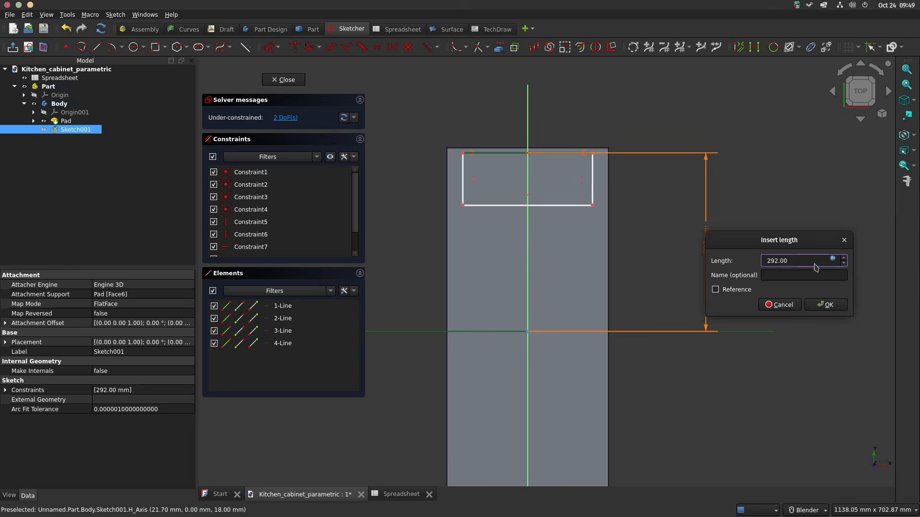
left_click(825, 305)
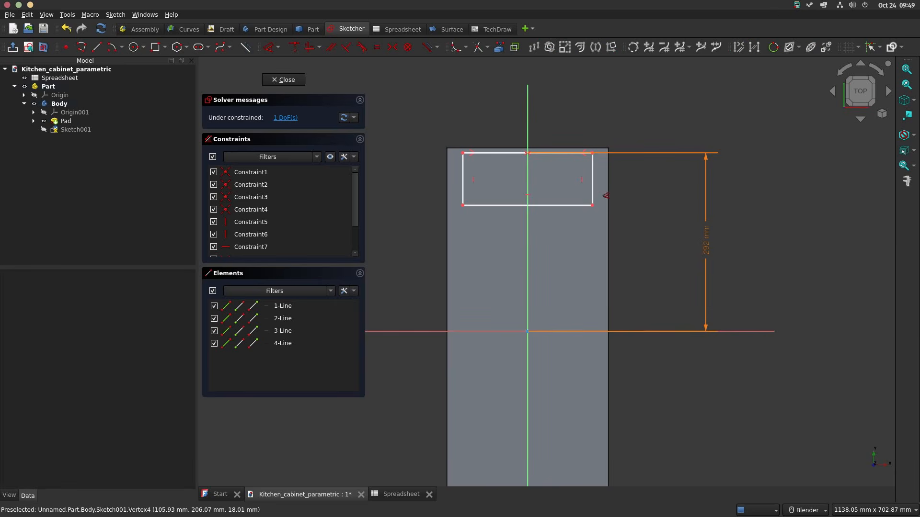
Step: Dimension the rectangle's lower side from the horizontal axis with <<Spreadsheet>>.d/2 minus twice the spreadsheet's 8 mm thickness alias
left_click(570, 206)
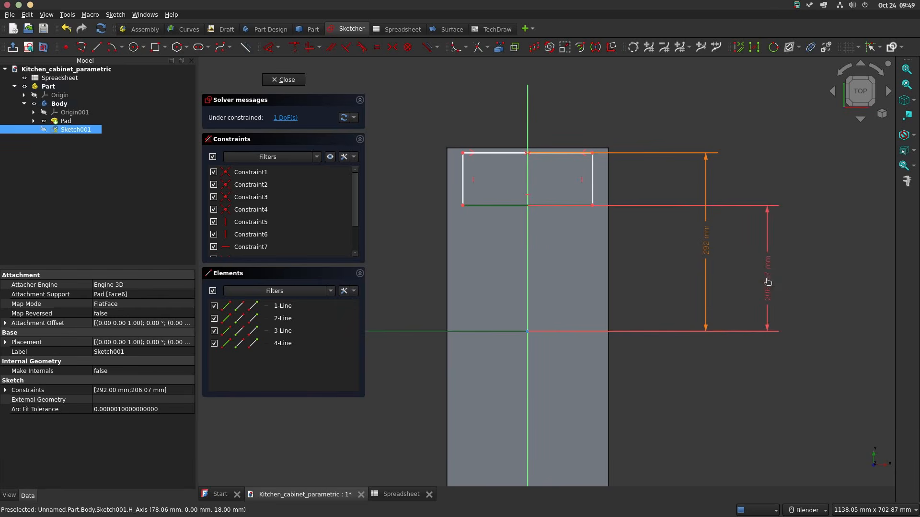
left_click(767, 283)
left_click(894, 288)
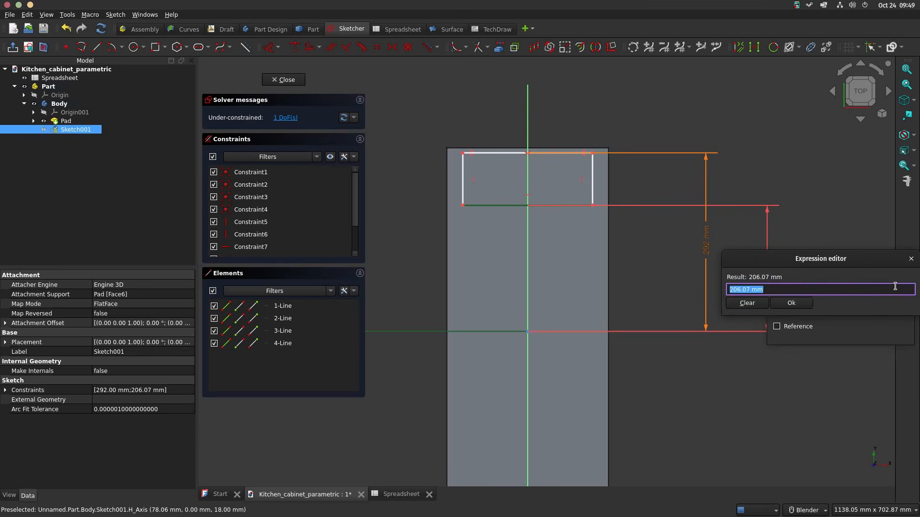
type("<<Spreadsheet>>.d")
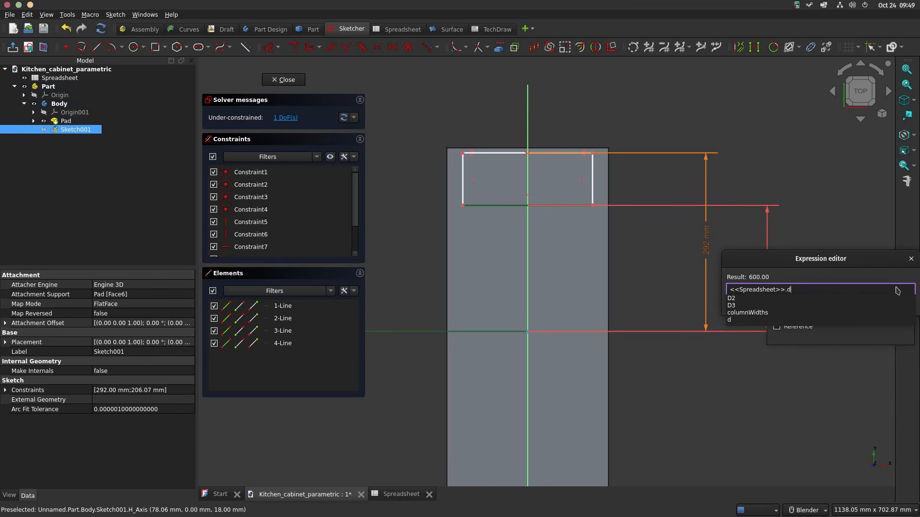
type("/2-")
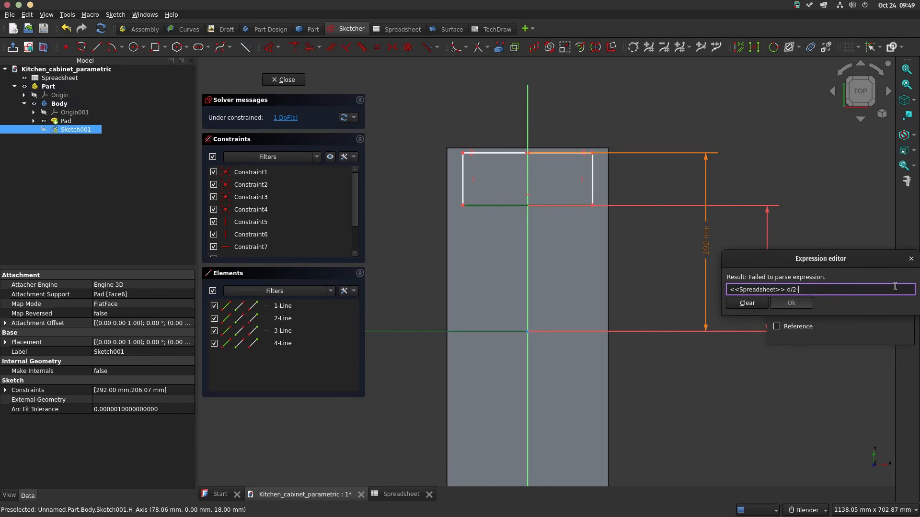
type("<<Spreadsheet>>.")
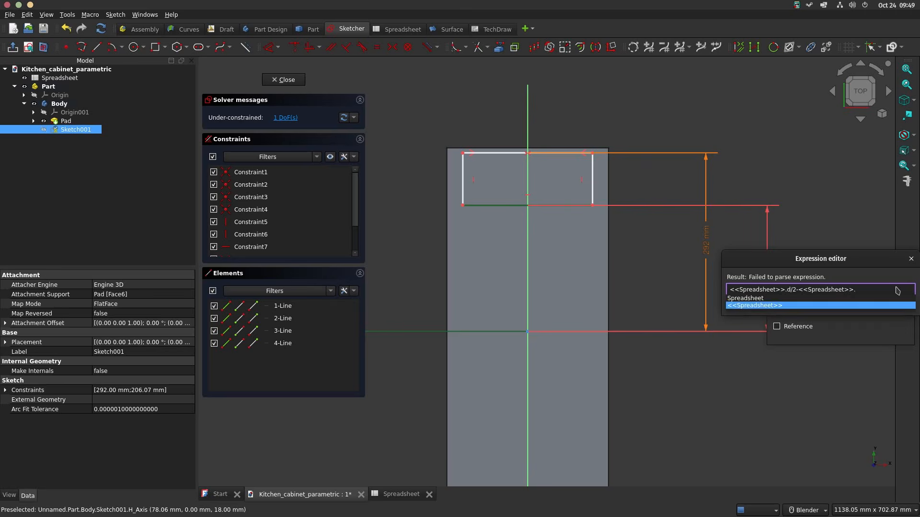
type("bpt*2")
key("Return")
key("Return")
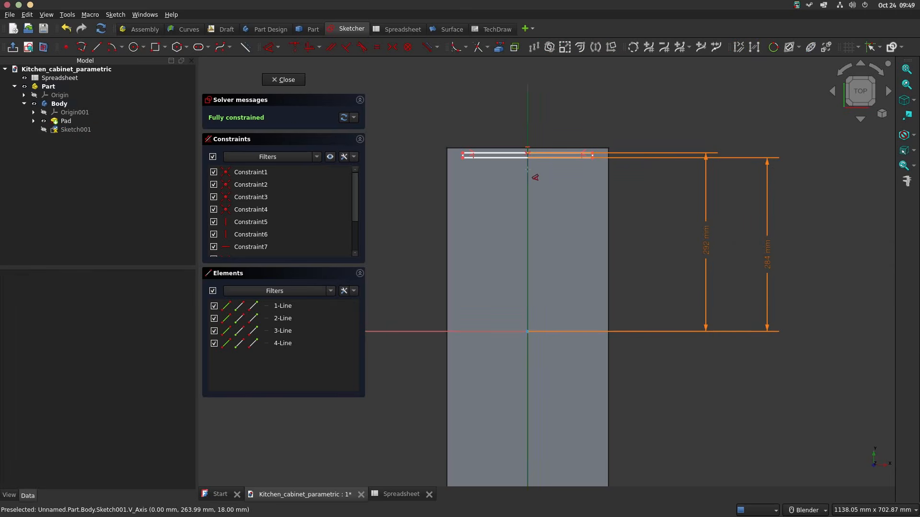
Step: Dimension the right corner's horizontal distance from the vertical axis with (<<Spreadsheet>>.w-<<Spreadsheet>>.bt*2)/2 and close the sketch
left_click(592, 156)
key("l")
key("h")
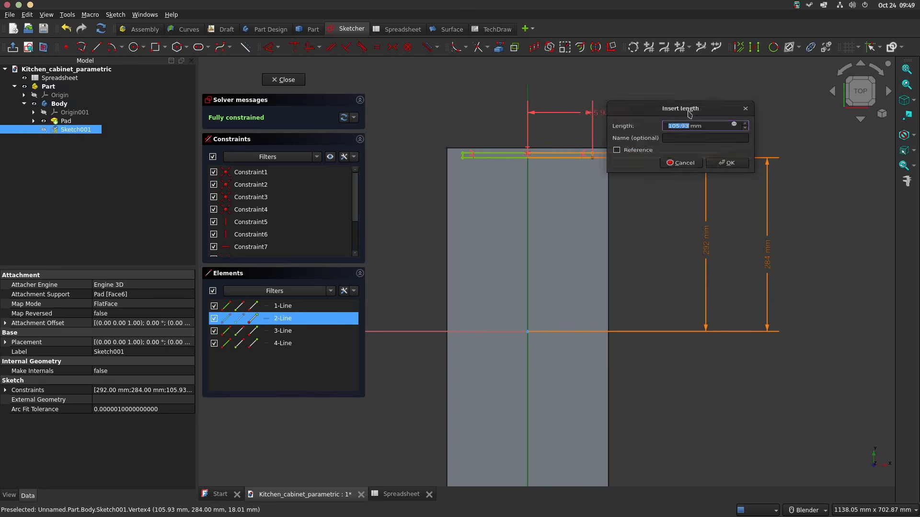
left_click(735, 123)
type("<<Spreadsheet>>.w-")
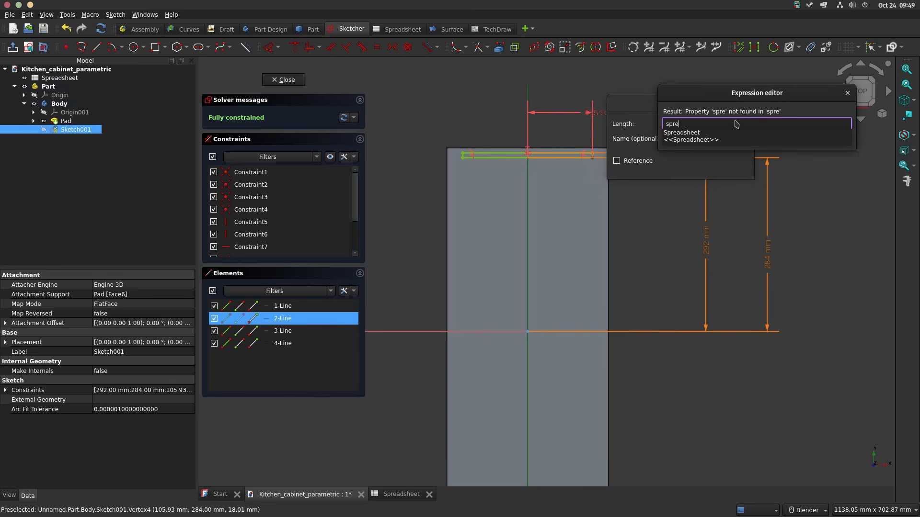
type("<<Spreadsheet>>.")
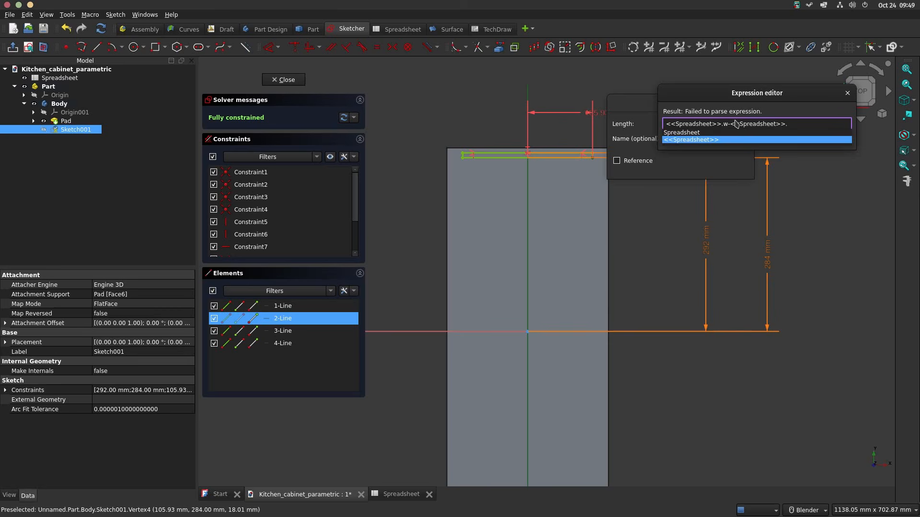
type("bt*2")
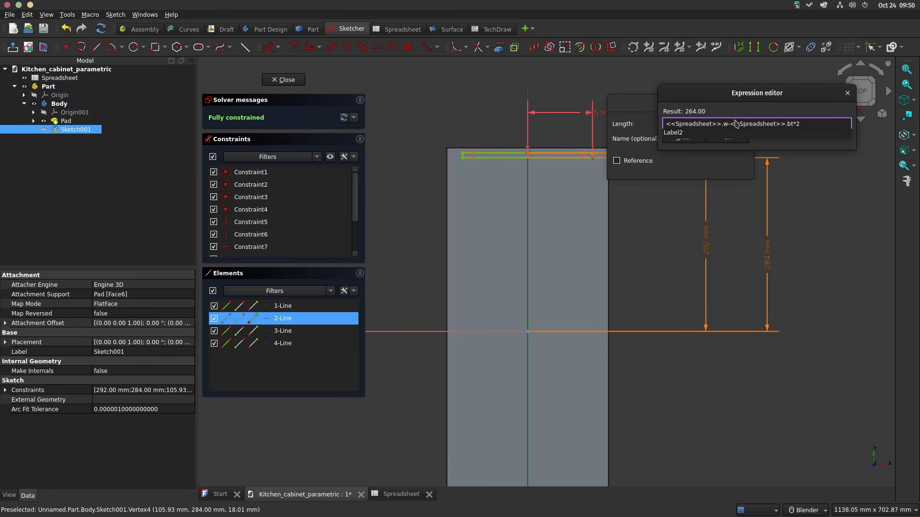
type(")")
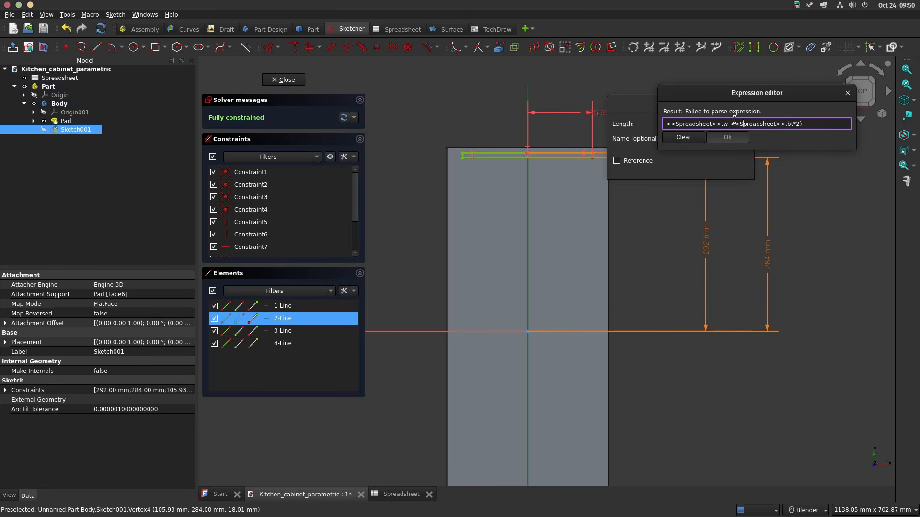
key("Home")
type("(")
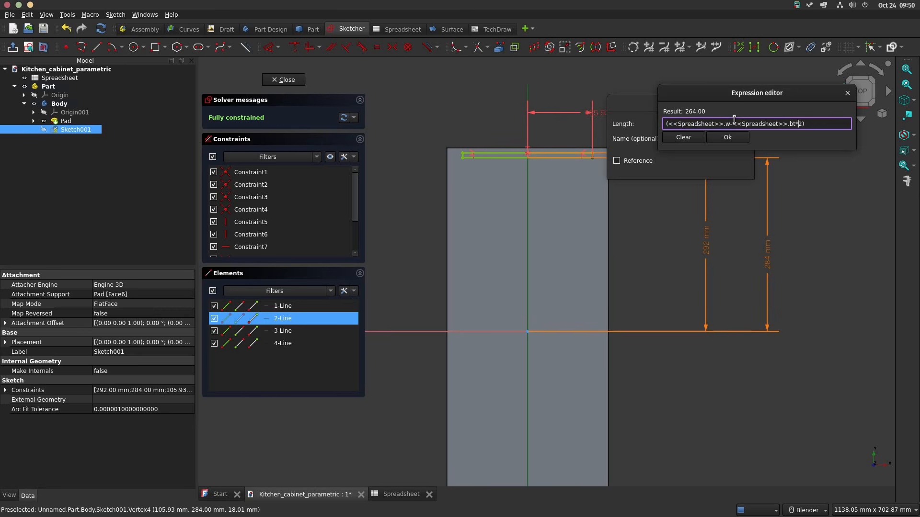
key("Return")
key("Return")
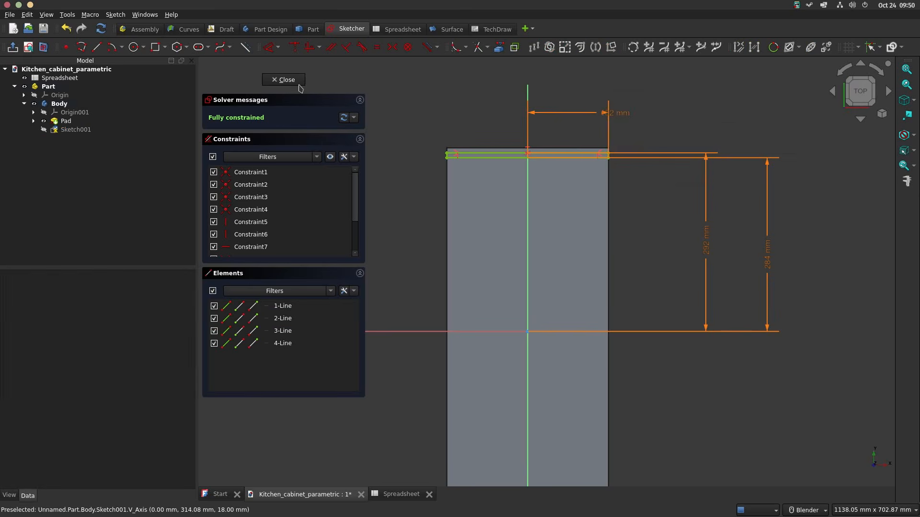
left_click(296, 83)
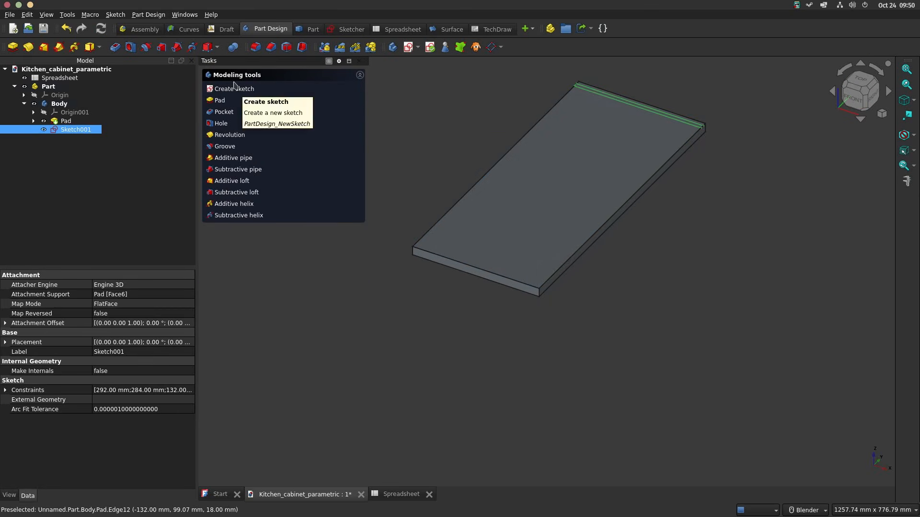
Step: Cut a pocket from the narrow strip sketch with its length set by the expression <<Spreadsheet>>.bt/2
left_click(222, 113)
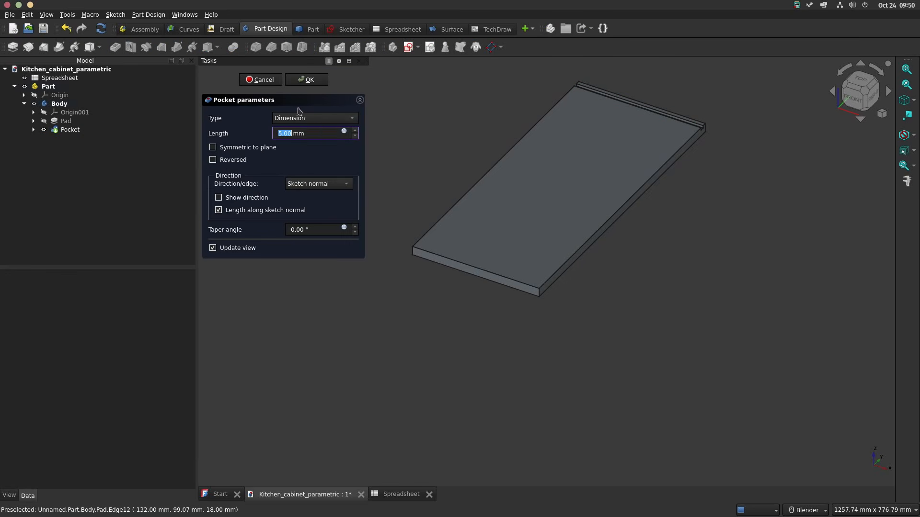
left_click(344, 131)
type("<<Spreadsheet>>.")
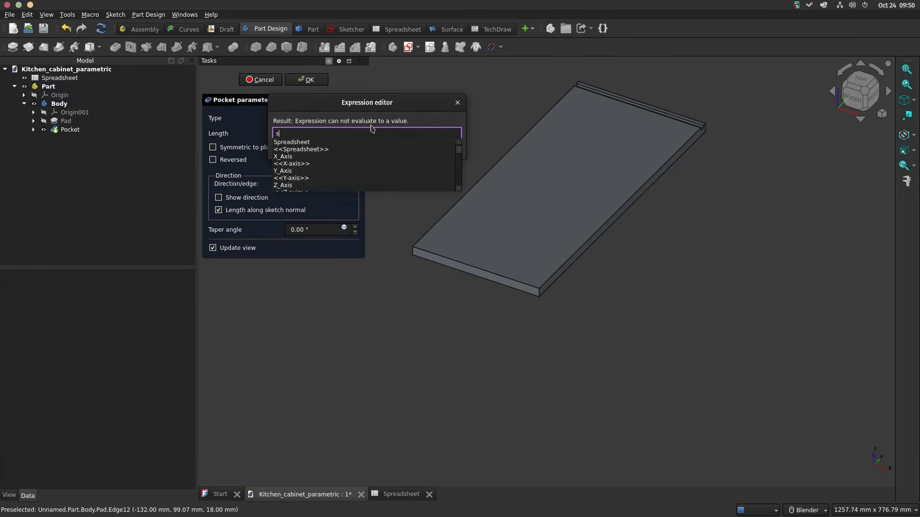
type("mt")
key("Down")
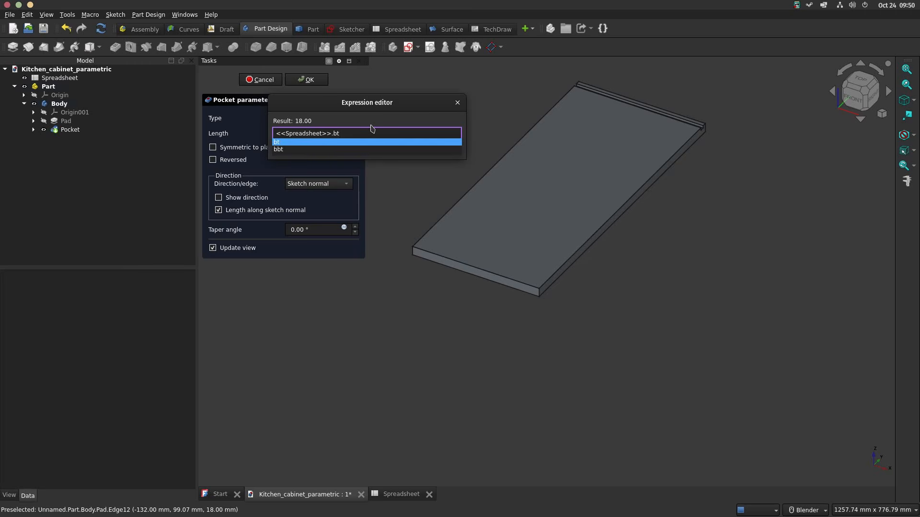
type("/2")
key("Return")
key("Return")
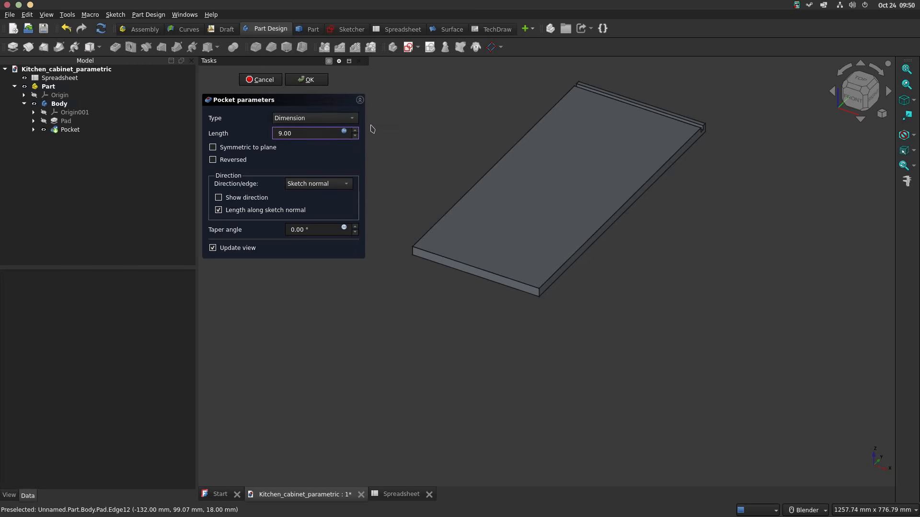
left_click(309, 80)
middle_click_drag(480, 108, 592, 257)
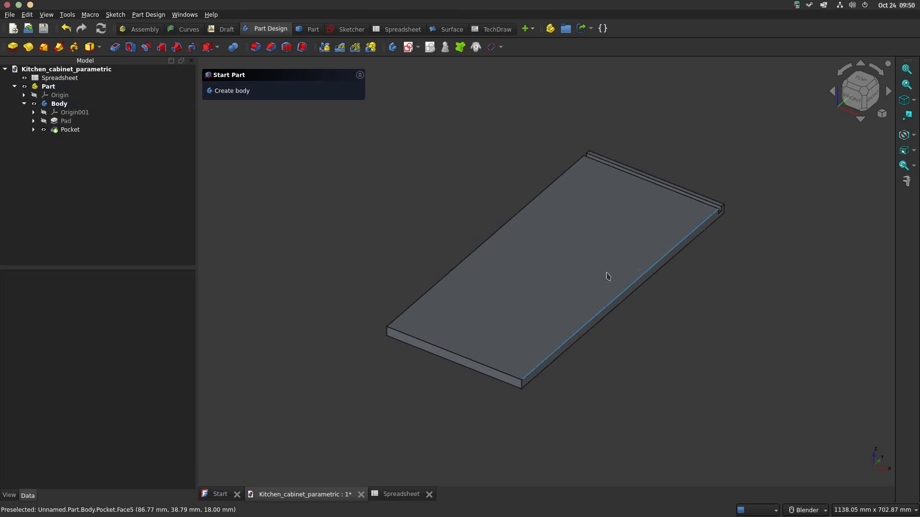
Step: Start a sketch on the board's long side face and draw a circle about 10.8 mm wide, centred on the vertical axis
scroll(603, 300, "up", 2)
scroll(584, 331, "up", 2)
left_click(576, 328)
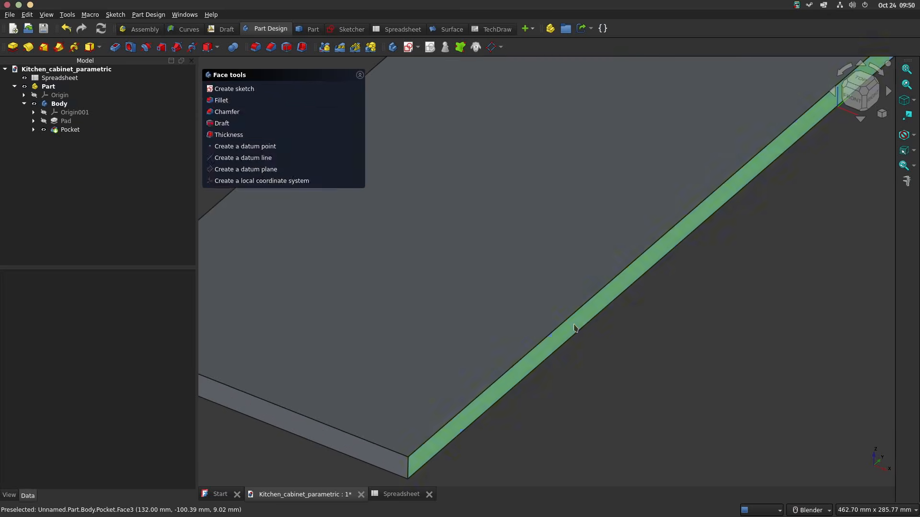
left_click(218, 88)
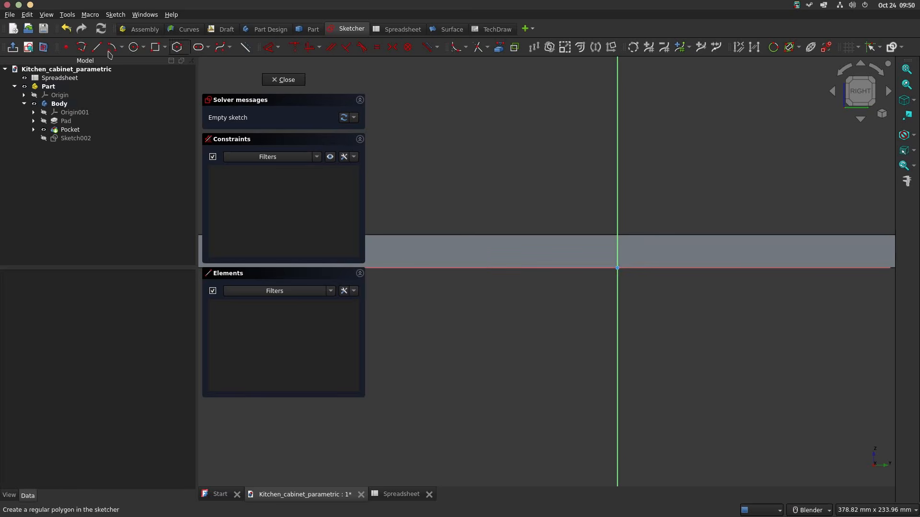
left_click(130, 49)
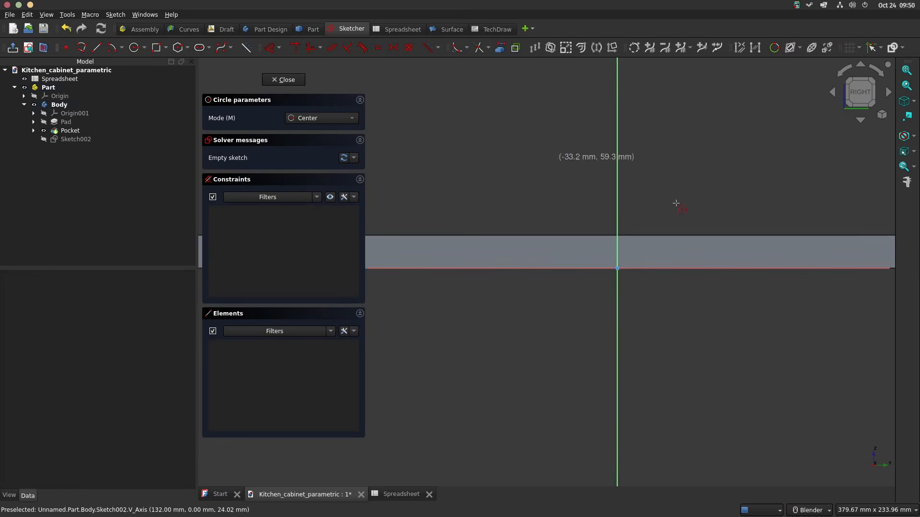
left_click(609, 261)
left_click(616, 273)
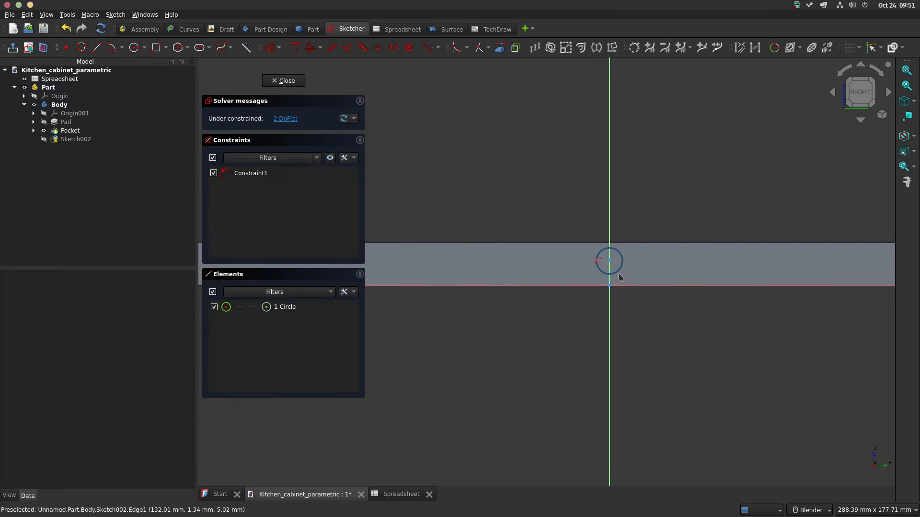
Step: Dimension the circle centre's height above the horizontal axis with the expression <<Spreadsheet>>.bt/2
scroll(618, 276, "up", 3)
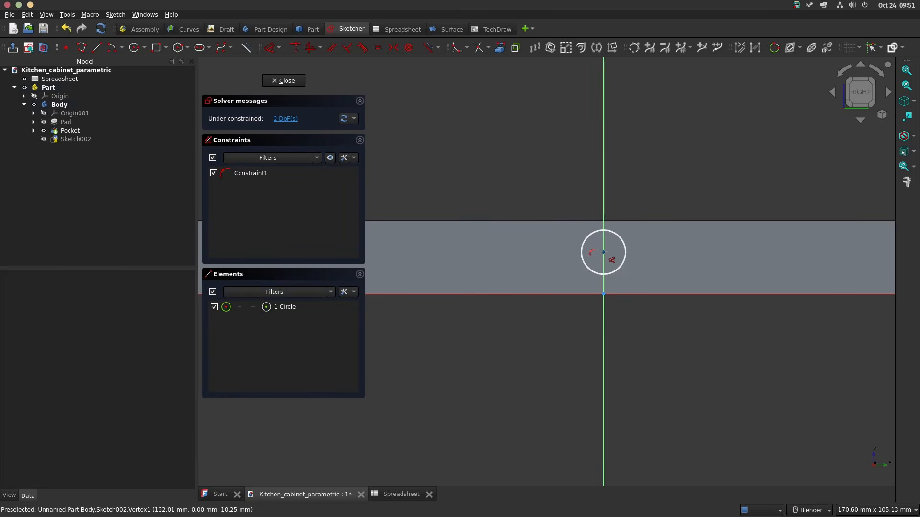
left_click(604, 254)
key("i")
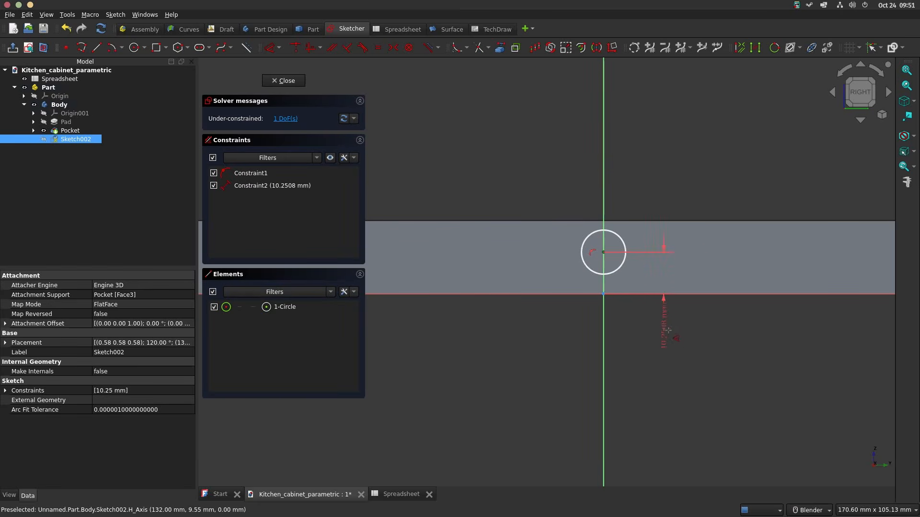
double_click(676, 326)
left_click(796, 344)
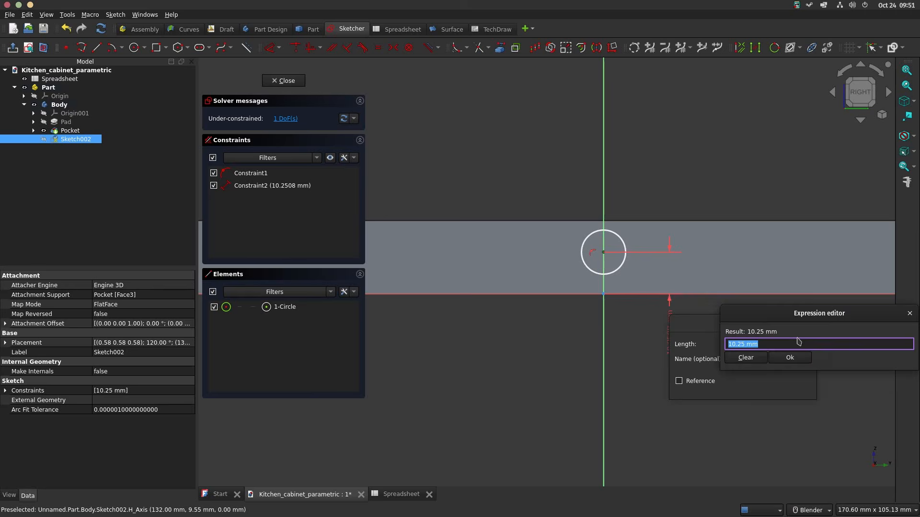
type("<<Spreadsheet>>.bt/2")
key("Return")
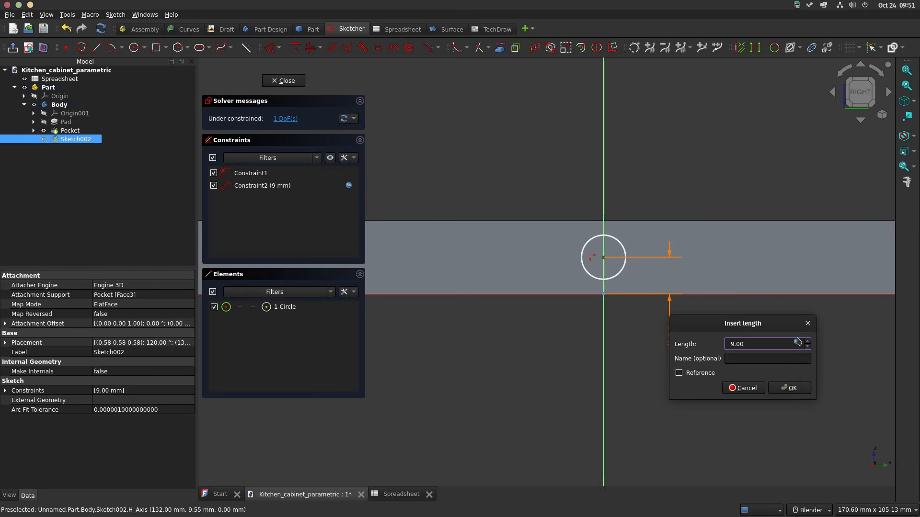
left_click(791, 388)
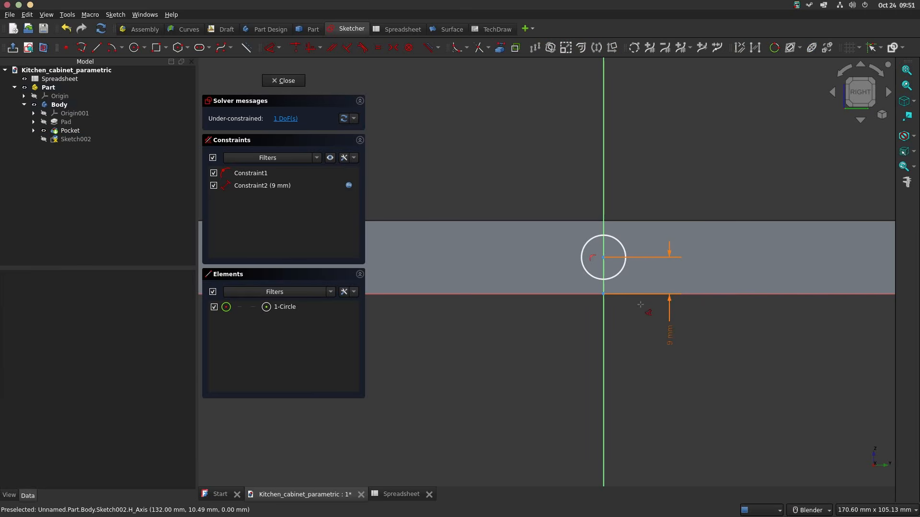
Step: Dimension the circle on the vertical axis with a diameter of 6 mm
left_click(623, 248)
left_click(674, 172)
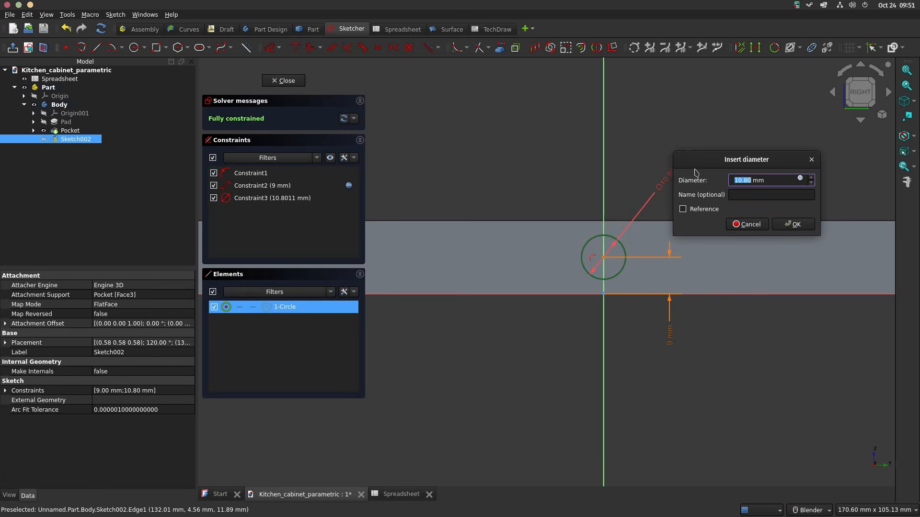
key("Return")
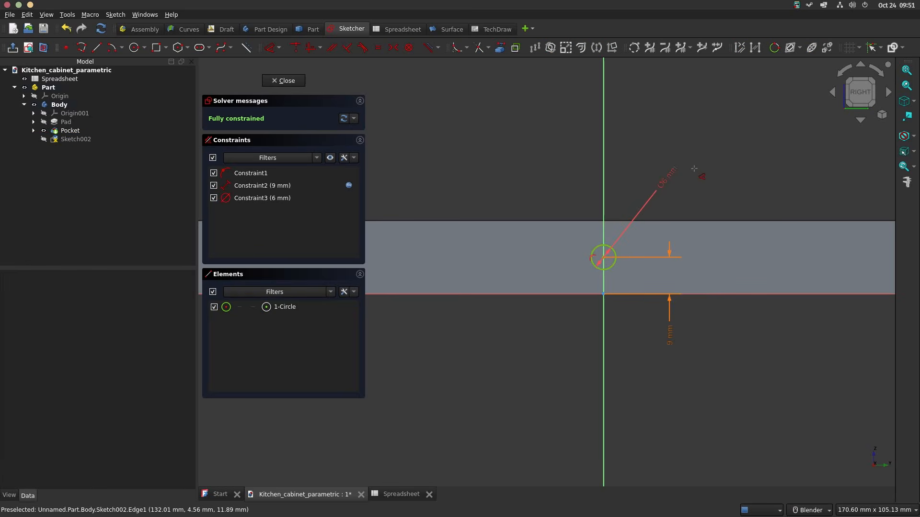
Step: Draw two more circles on the edge face towards the groove, centred about 239 mm and 189 mm from the vertical axis
scroll(678, 230, "down", 2)
scroll(738, 232, "down", 1)
mouse_move(746, 233)
middle_mouse_down("shift")
mouse_move(599, 285)
mouse_move(566, 286)
middle_mouse_up("shift")
scroll(639, 281, "down", 1)
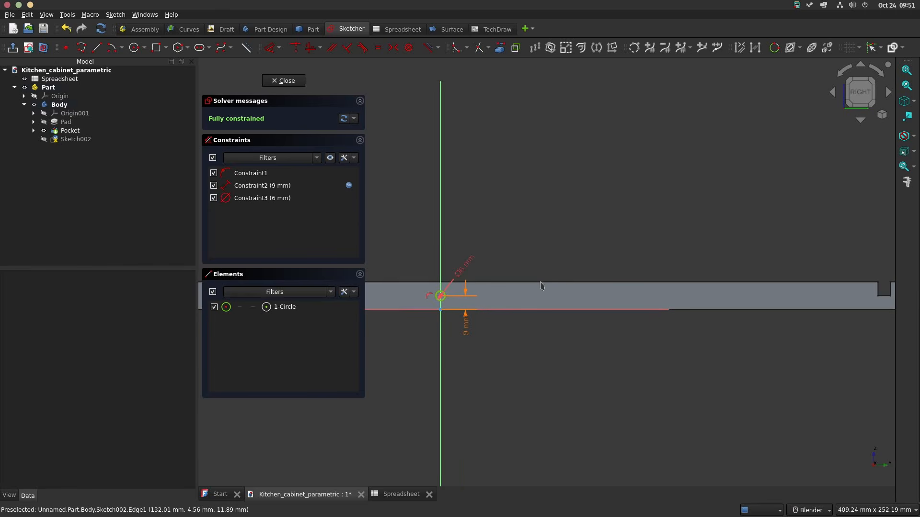
left_click(134, 47)
left_click(803, 301)
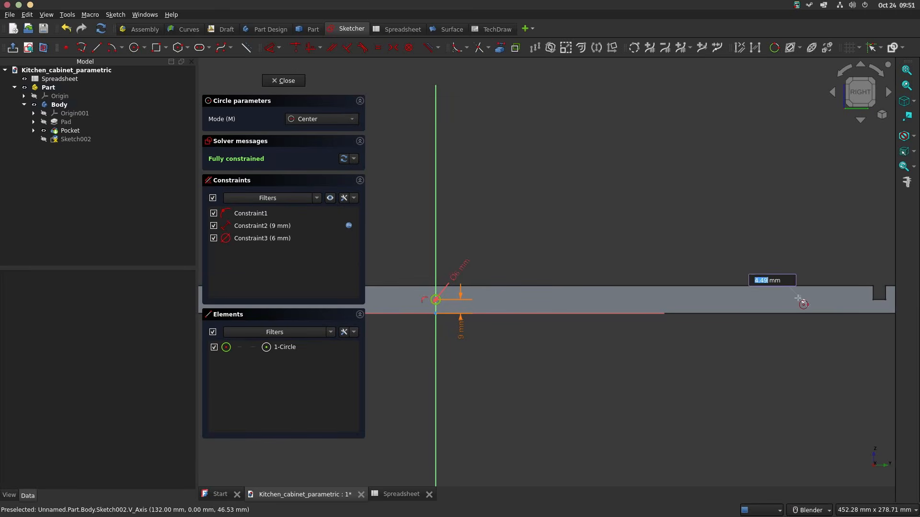
left_click(811, 303)
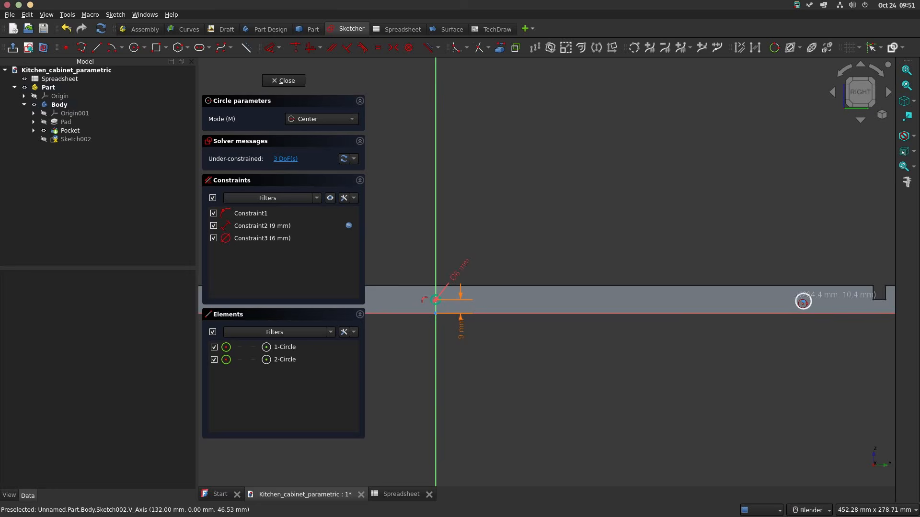
left_click(726, 302)
left_click(734, 300)
right_click(604, 332)
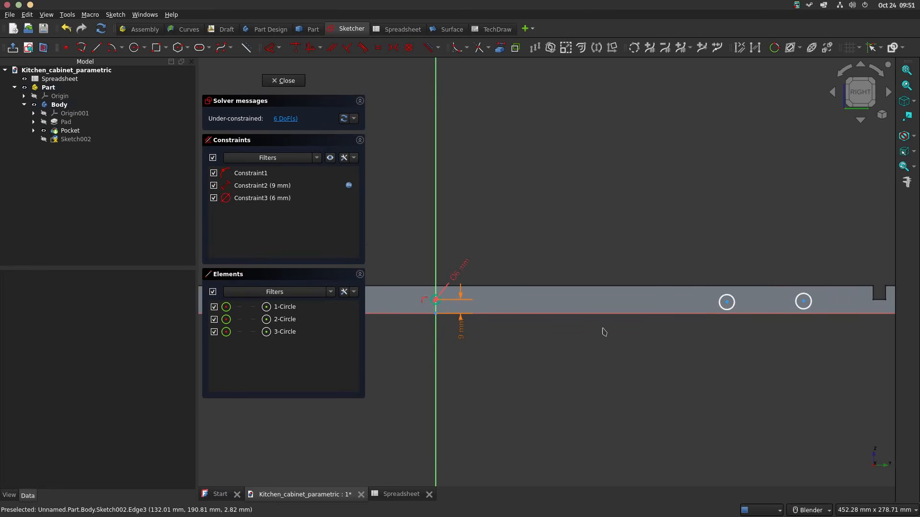
Step: Align the centres of all three circles with horizontal constraints, pairing the first with the middle one and the middle with the outer one
scroll(432, 303, "up", 5)
left_click(446, 293)
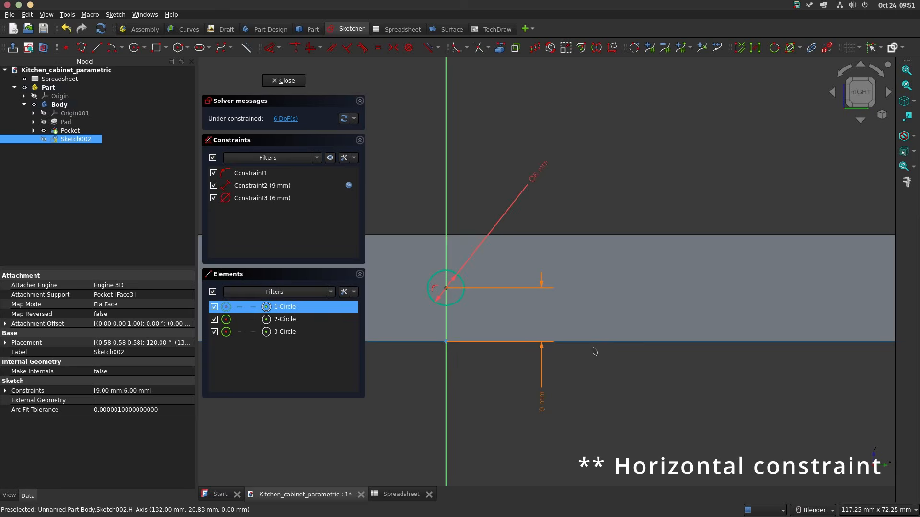
scroll(593, 349, "down", 4)
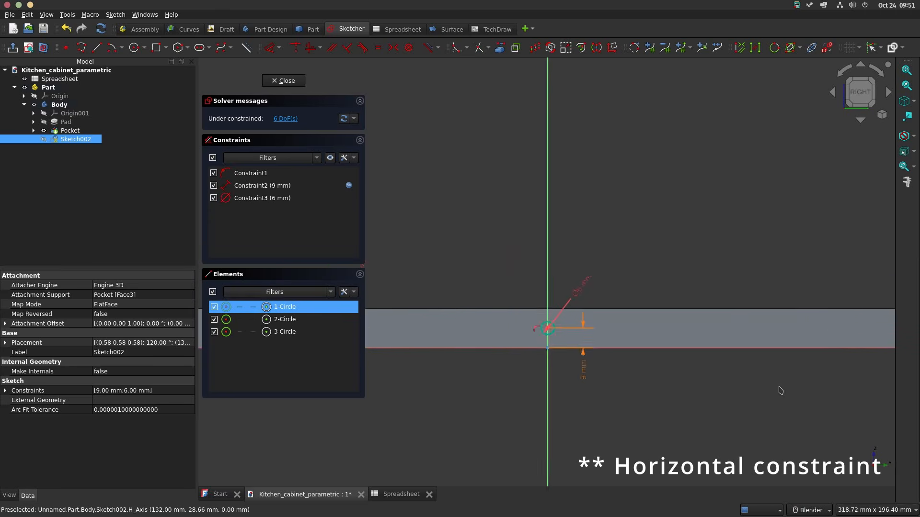
left_click(712, 320)
left_click(338, 48)
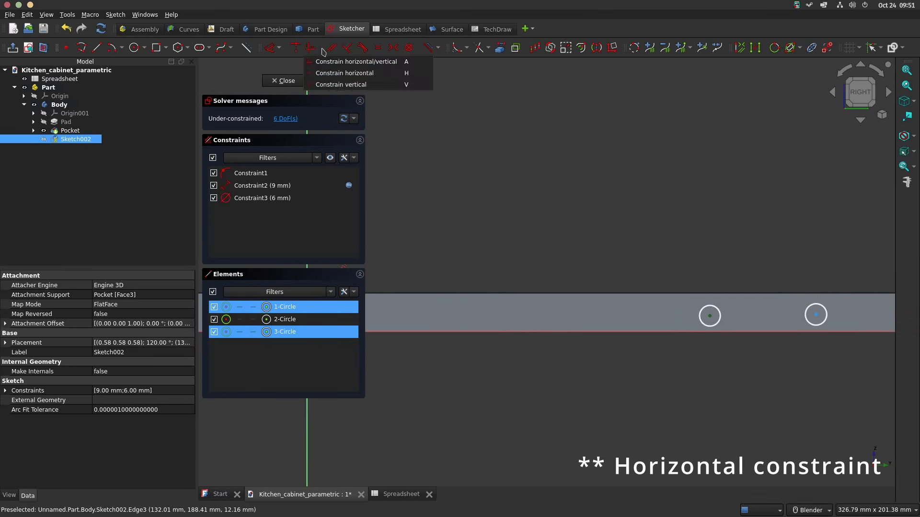
left_click(327, 72)
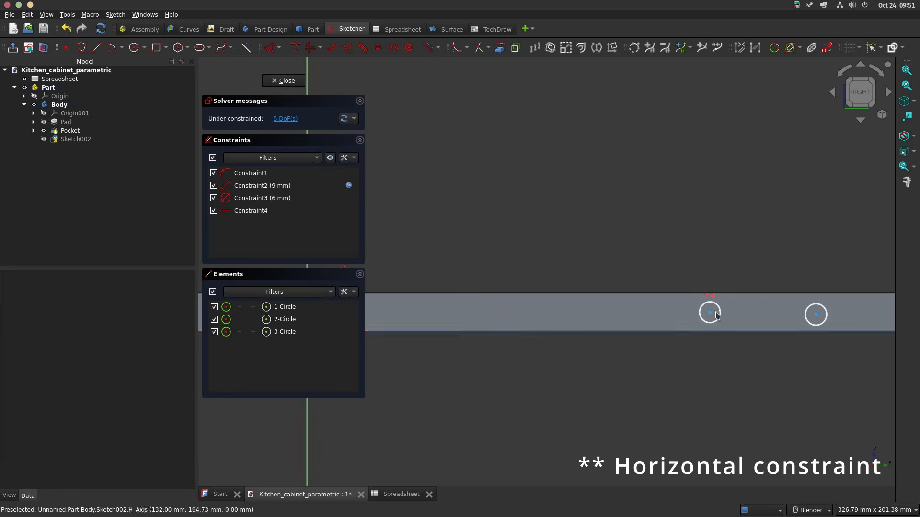
left_click(827, 321)
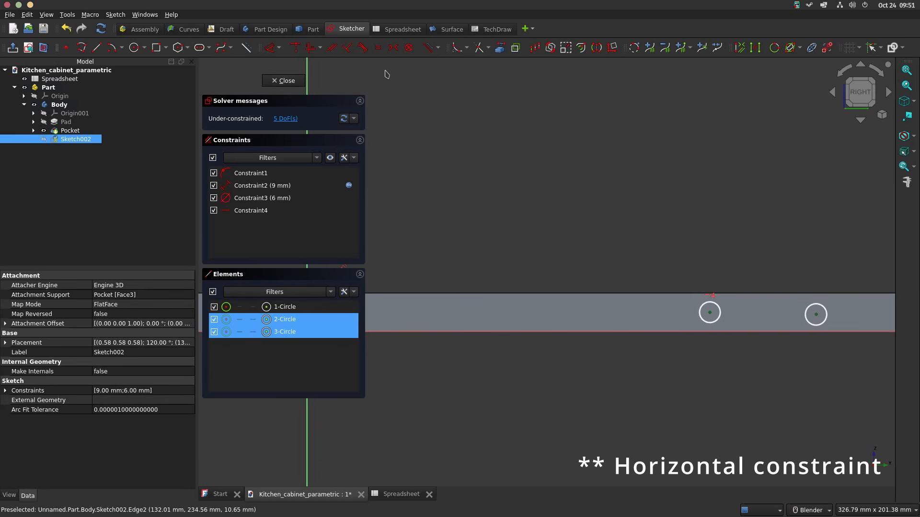
left_click(320, 47)
left_click(345, 72)
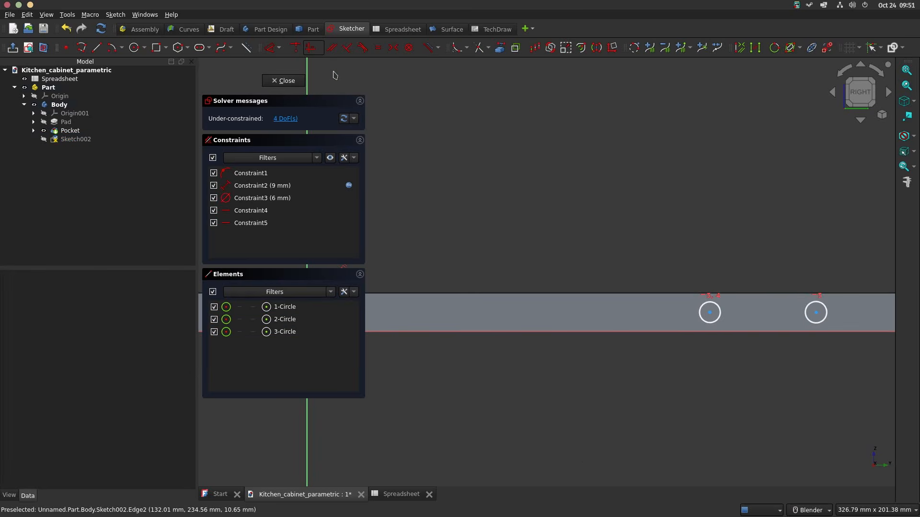
Step: Make the middle and outer circles the same size as the 6 mm circle with equal constraints
scroll(640, 346, "down", 1)
middle_click_drag(622, 341, 699, 336, "shift")
scroll(475, 344, "up", 5)
left_click(450, 276)
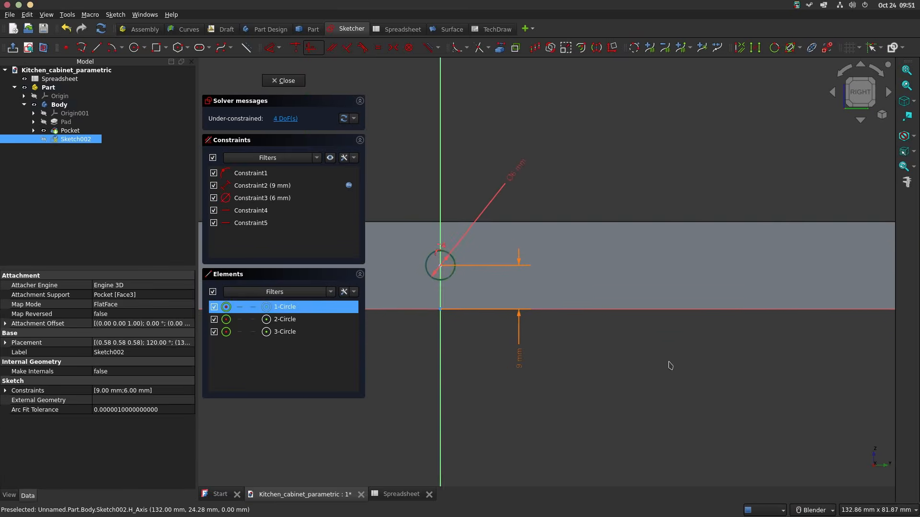
scroll(435, 366, "down", 5)
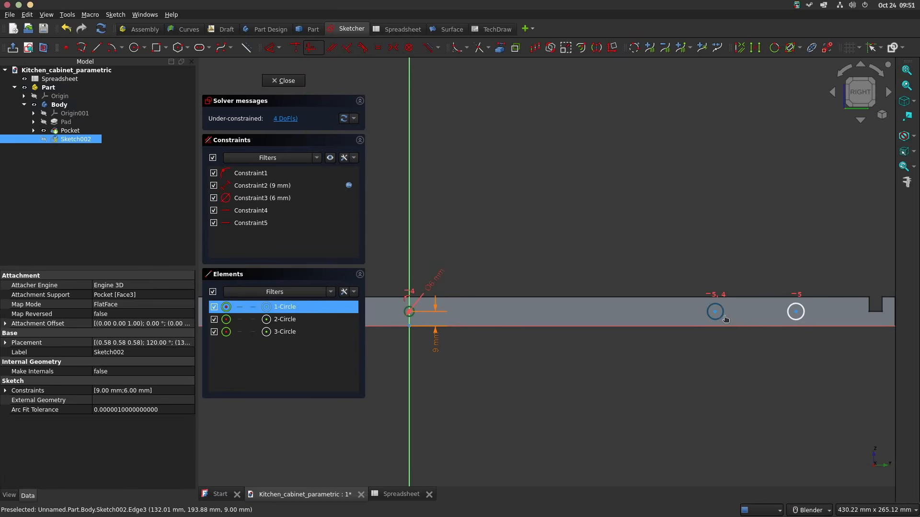
left_click(724, 319)
key("e")
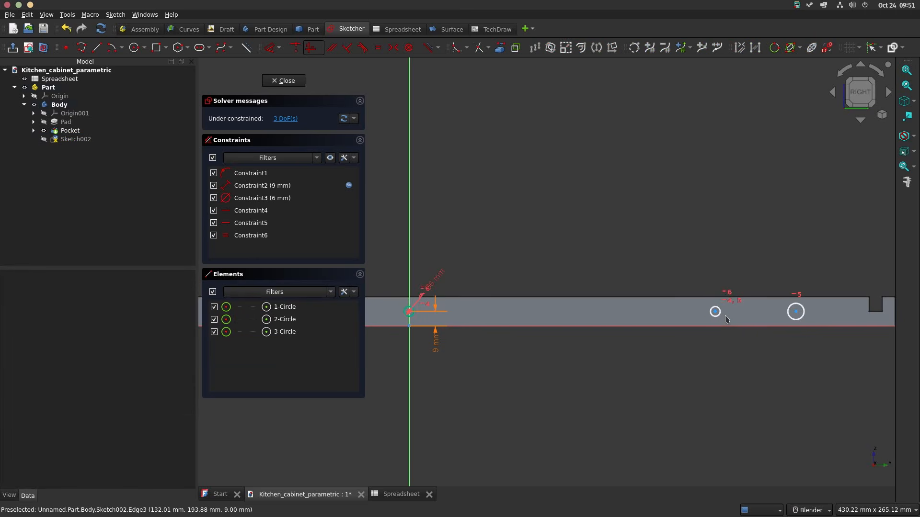
left_click(715, 313)
scroll(699, 331, "up", 6)
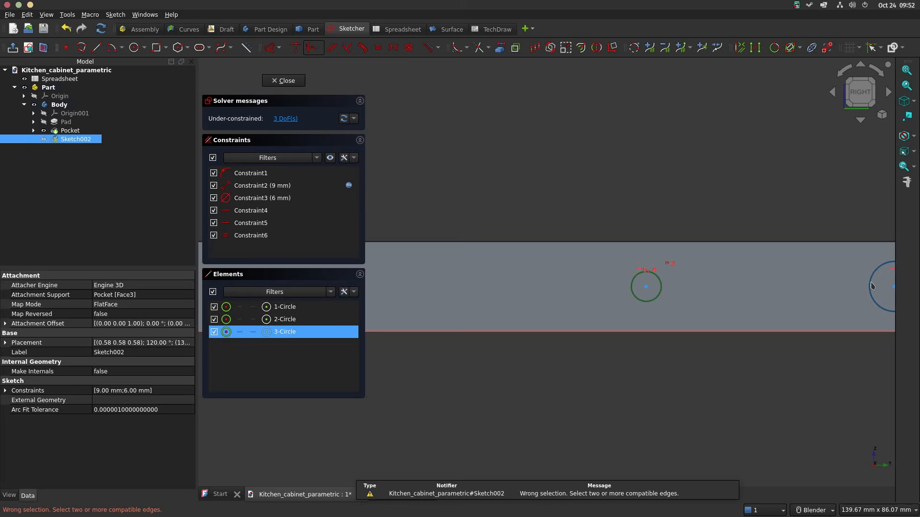
left_click(871, 286)
key("e")
Step: Dimension the horizontal distance from the vertical axis to the outer circle's centre with the expression <<Spreadsheet>>.d/2-32
scroll(716, 268, "down", 6)
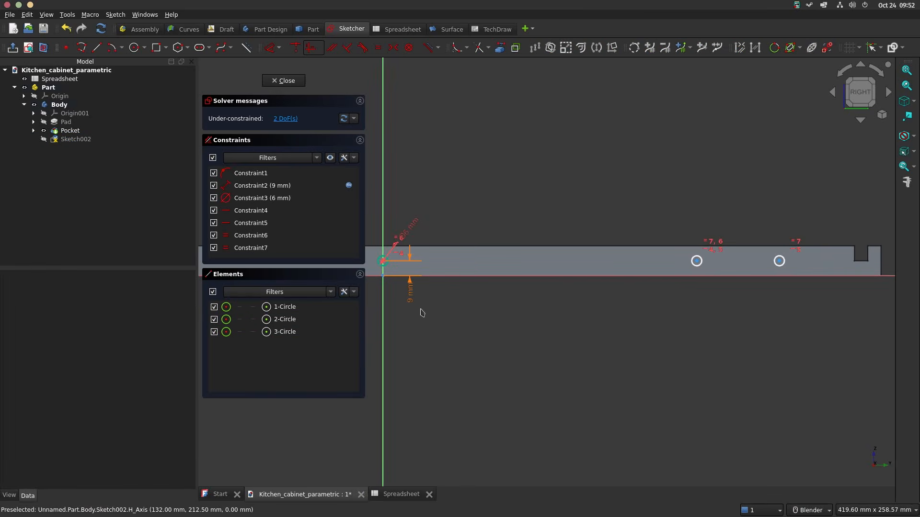
left_click(383, 294)
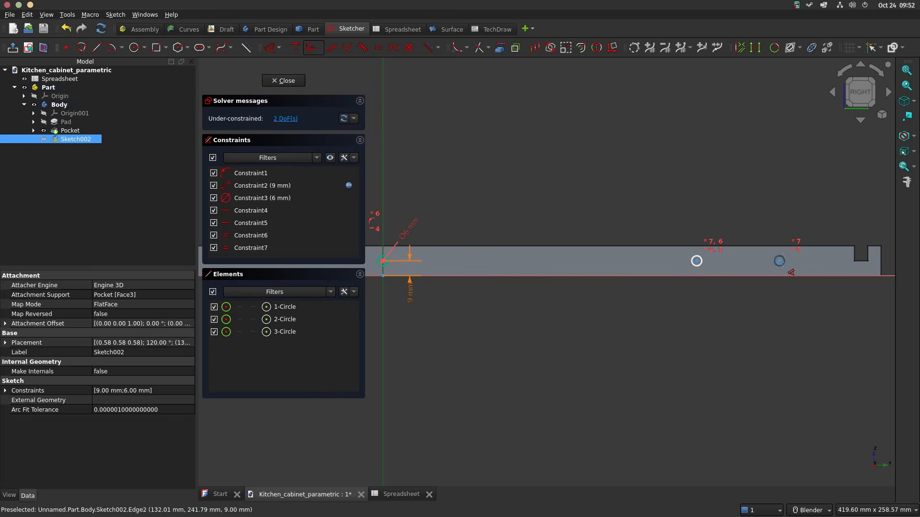
left_click(779, 261)
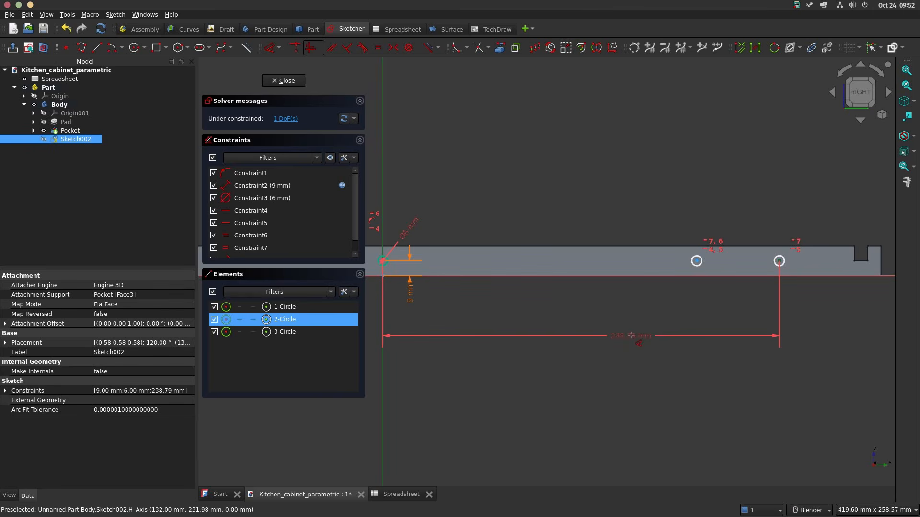
left_click(611, 337)
left_click(738, 345)
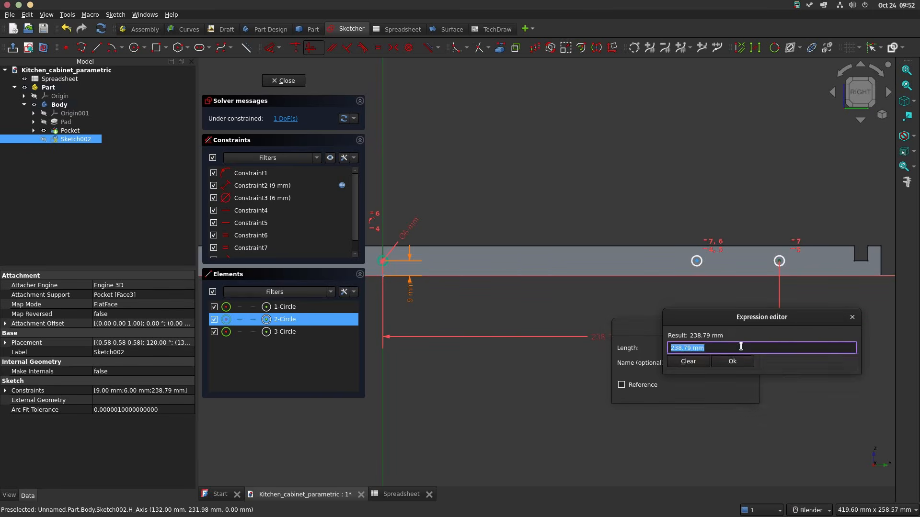
type("spre")
key("Down")
key("Down")
key("Return")
type("d")
key("Down")
key("Down")
key("Down")
key("Down")
type("/2-")
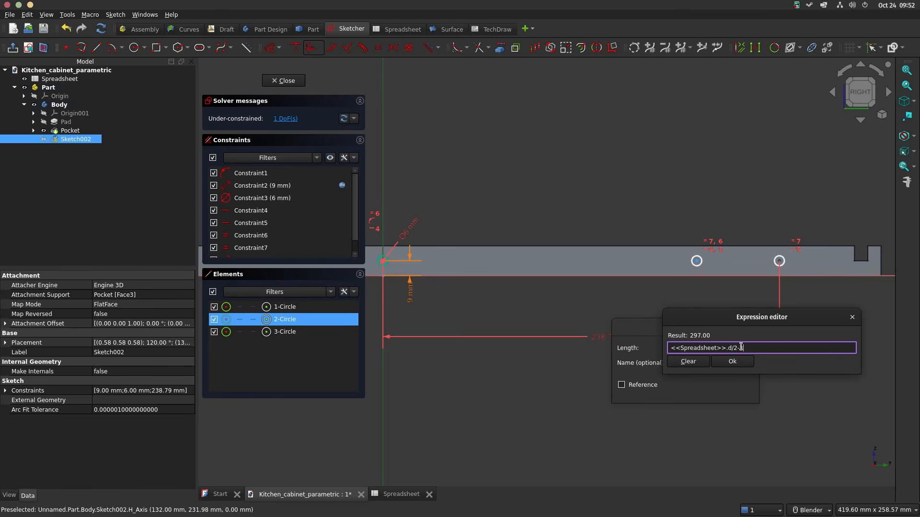
key("Return")
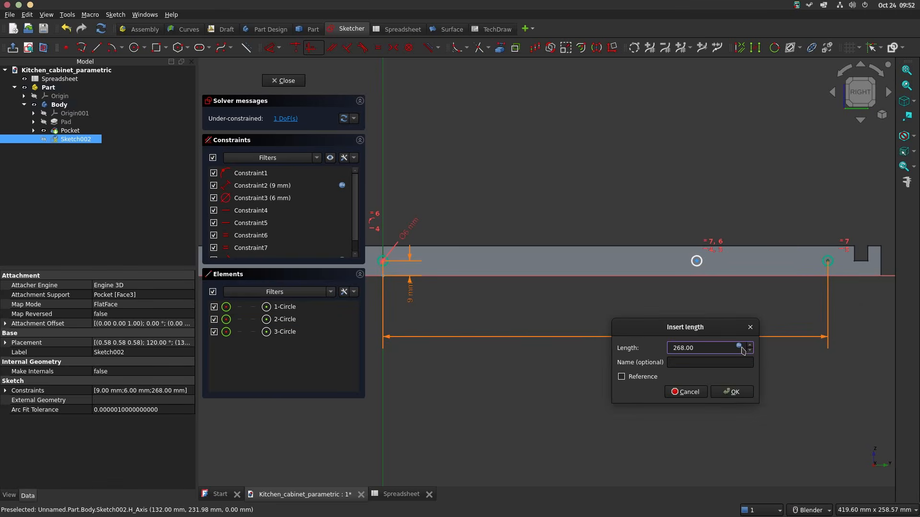
key("Return")
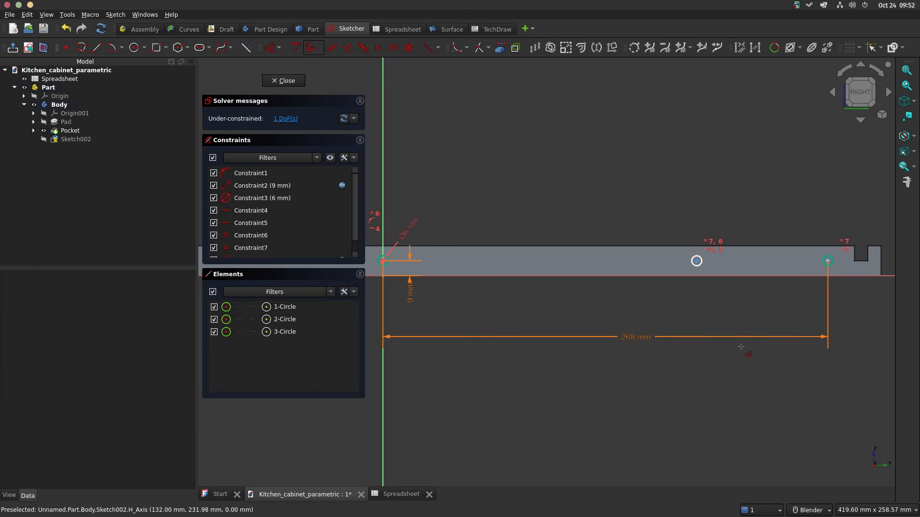
Step: Dimension the horizontal distance from the vertical axis to the middle circle's centre with the expression <<Spreadsheet>>.d/2-102
left_click(696, 261)
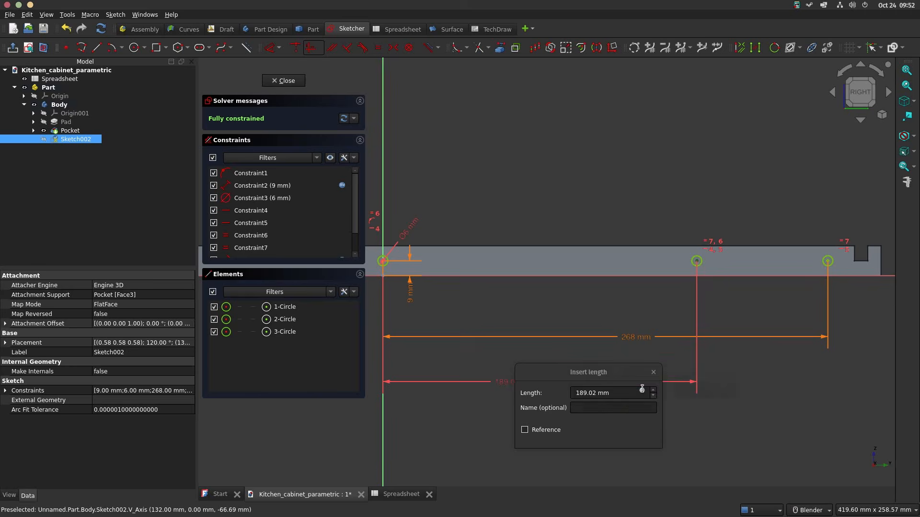
type("=<<Spreadsheet>>.d")
type("/2-102")
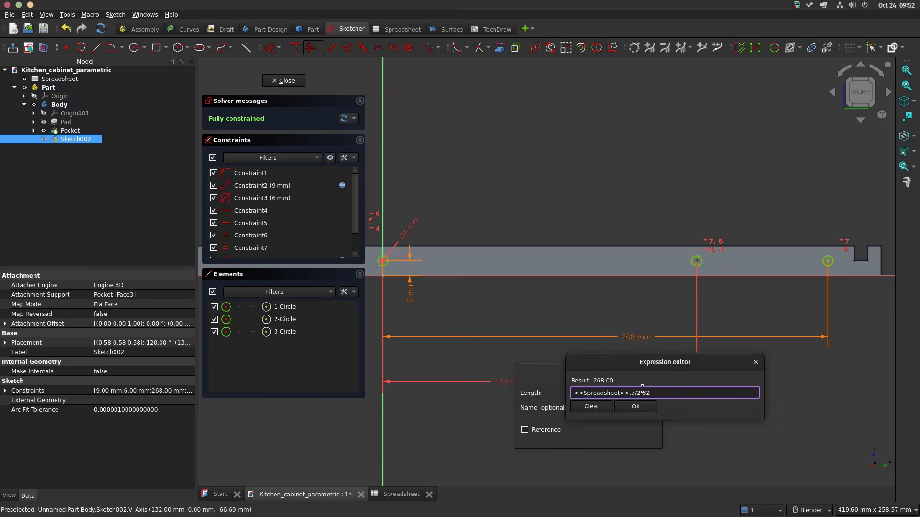
key("Return")
key("Return")
scroll(695, 260, "down", 2)
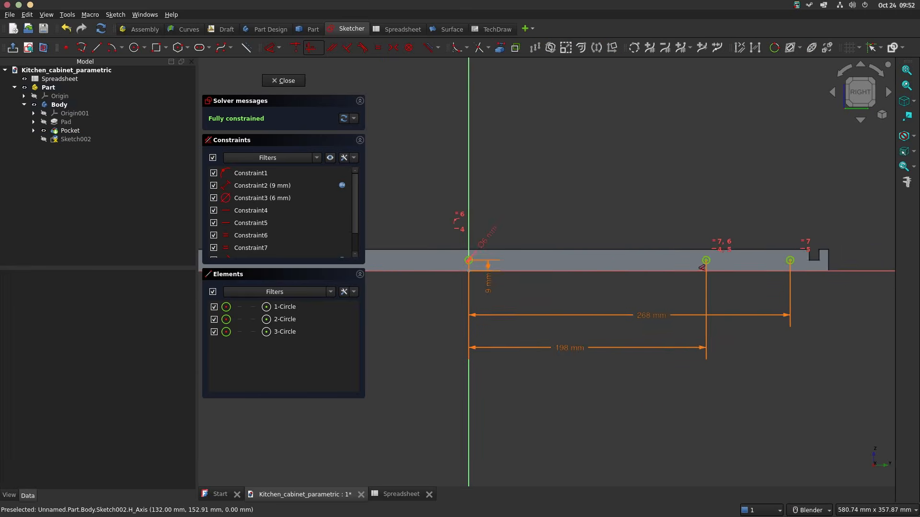
Step: Sketch two more circles on the board's edge face, across the vertical axis from the dimensioned holes
mouse_move(585, 246)
middle_mouse_down("shift")
mouse_move(718, 242)
mouse_move(662, 269)
middle_mouse_up("shift")
scroll(717, 249, "down", 2)
scroll(620, 257, "up", 2)
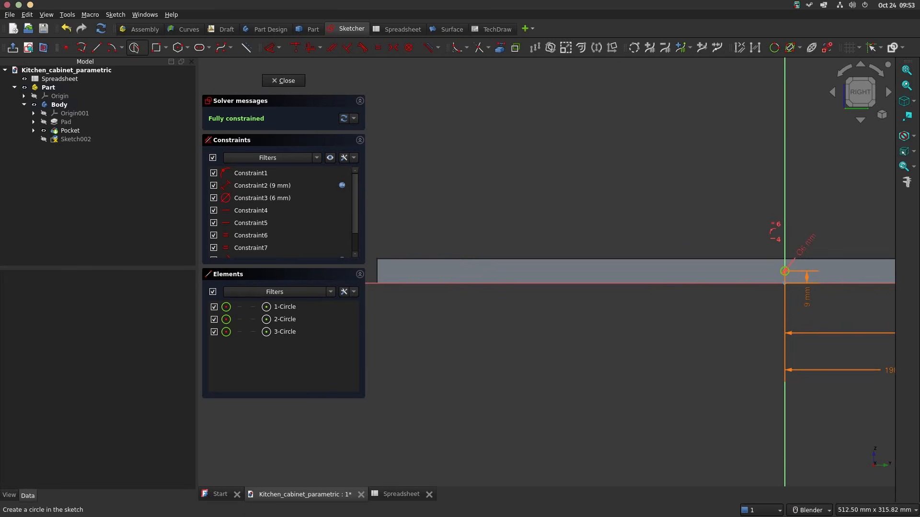
left_click(134, 47)
left_click(433, 270)
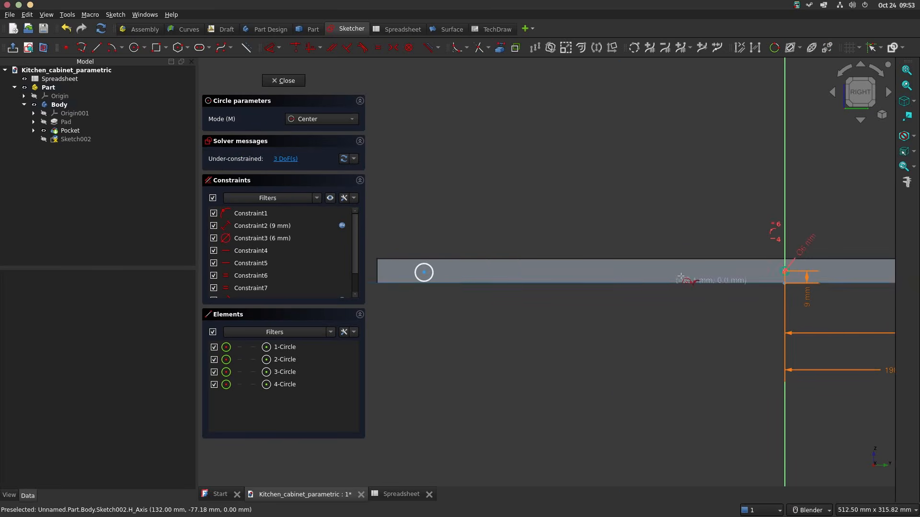
left_click(600, 274)
left_click(607, 271)
key("Escape")
scroll(636, 291, "down", 3)
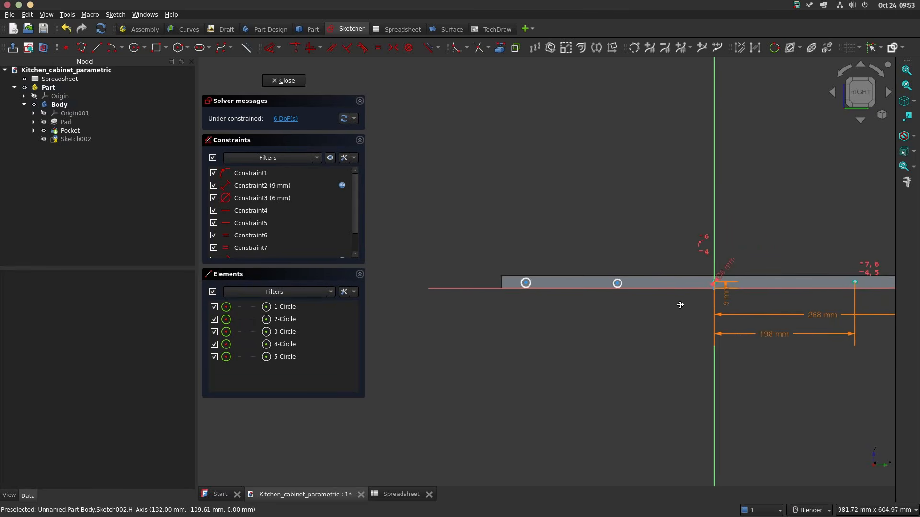
Step: Make the new circle nearer the vertical axis the same size as the 6 mm circle with an equal constraint
middle_click_drag(681, 305, 634, 302, "shift")
scroll(604, 286, "up", 3)
scroll(541, 272, "up", 4)
left_click(566, 268)
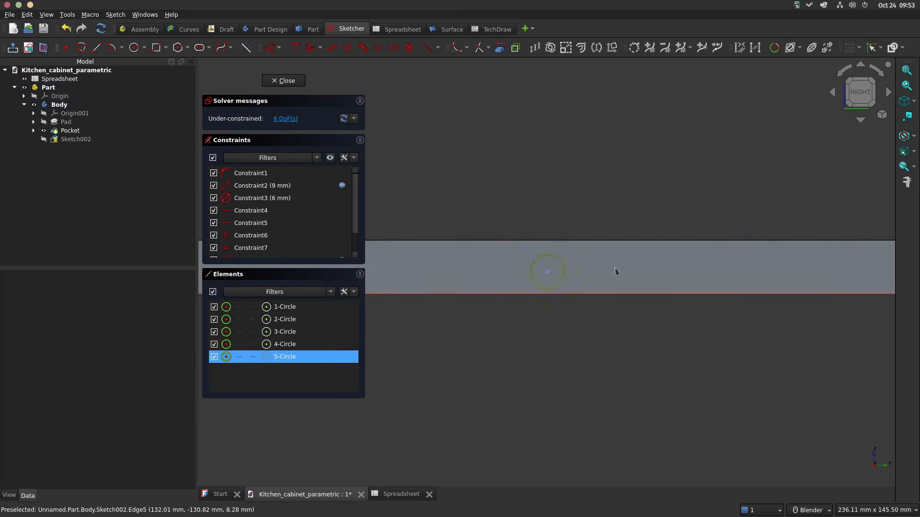
scroll(639, 266, "down", 2)
middle_click_drag(679, 260, 523, 263, "shift")
scroll(731, 270, "up", 3)
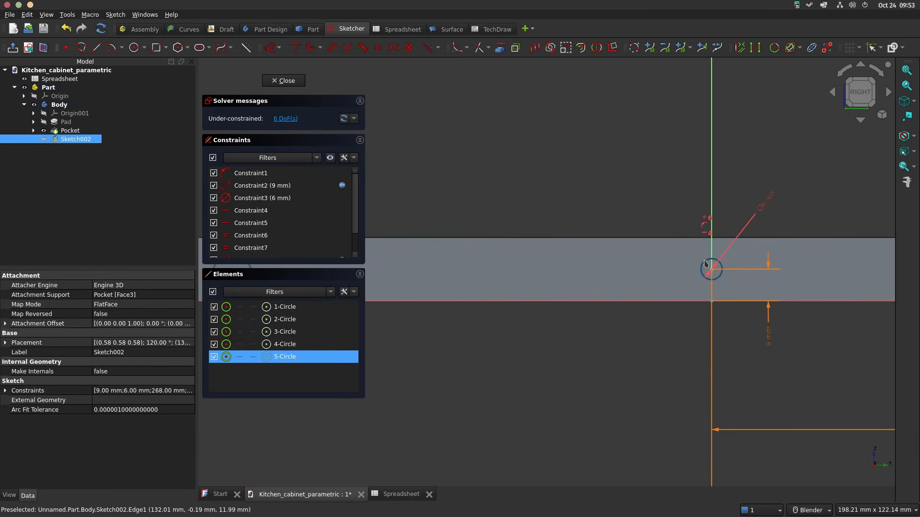
scroll(704, 263, "up", 3)
left_click(703, 261)
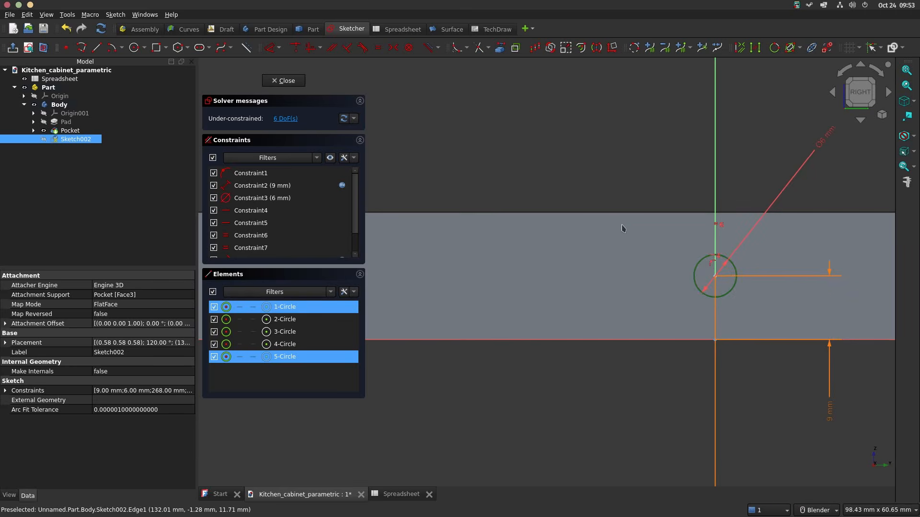
scroll(505, 282, "down", 5)
key("e")
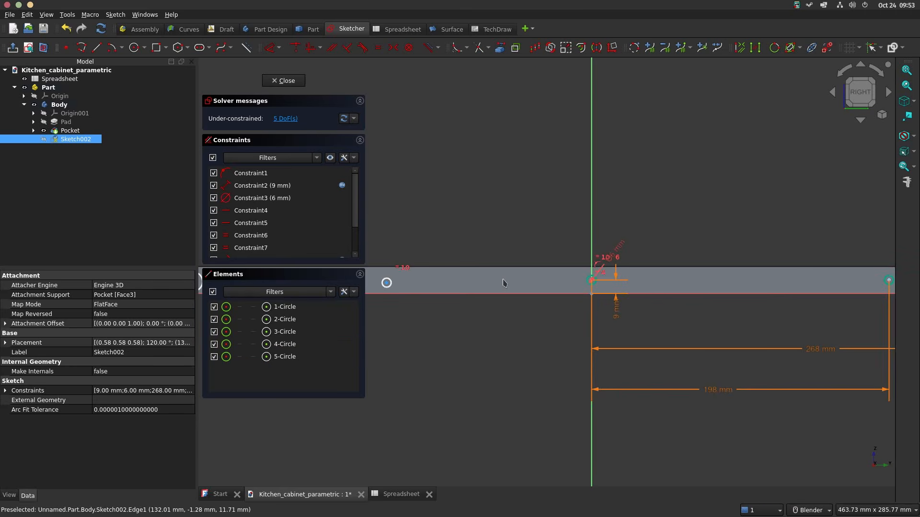
Step: Make the new circle nearest the board's plain end equal in size to the neighbouring new circle
middle_click_drag(530, 275, 787, 265, "shift")
scroll(669, 281, "up", 3)
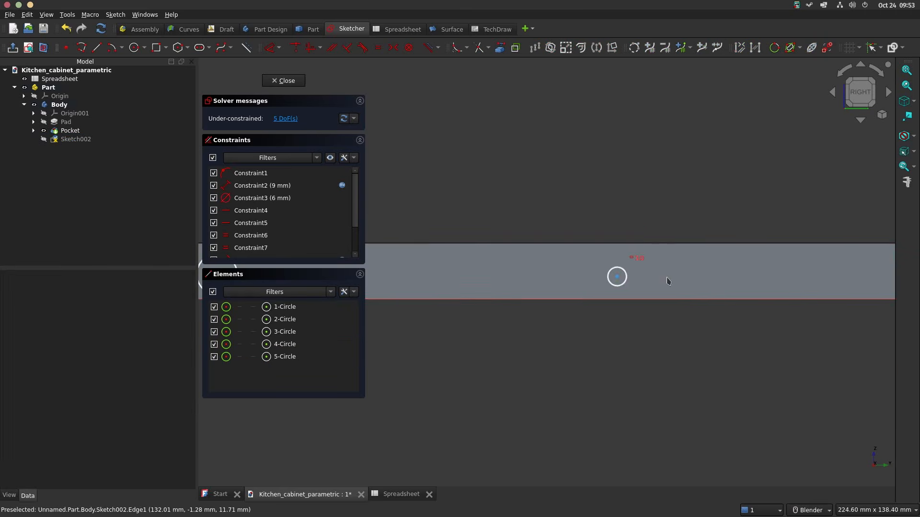
left_click(627, 283)
scroll(588, 302, "down", 2)
middle_click_drag(605, 300, 788, 291, "shift")
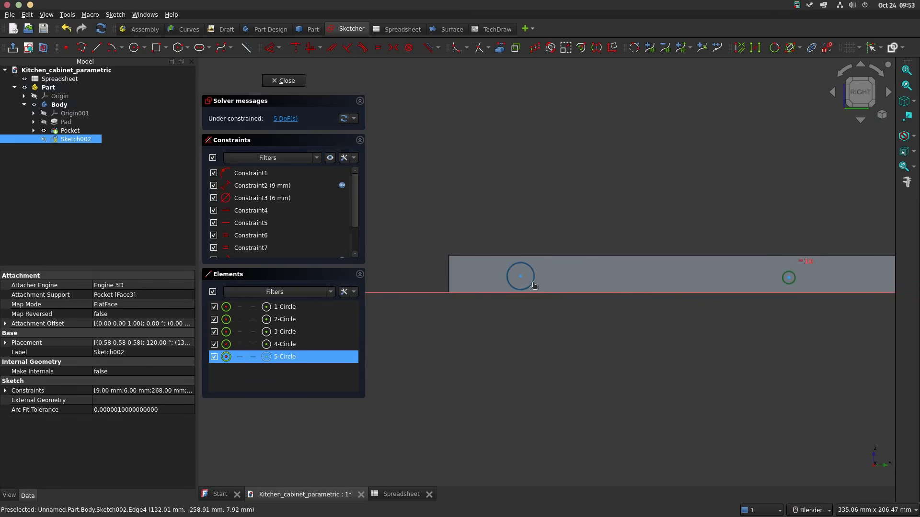
left_click(534, 285)
key("e")
Step: Constrain the inner new circle's centre symmetric to the opposite 198 mm circle's centre about the vertical axis
scroll(714, 340, "down", 2)
middle_click_drag(737, 349, 544, 344, "shift")
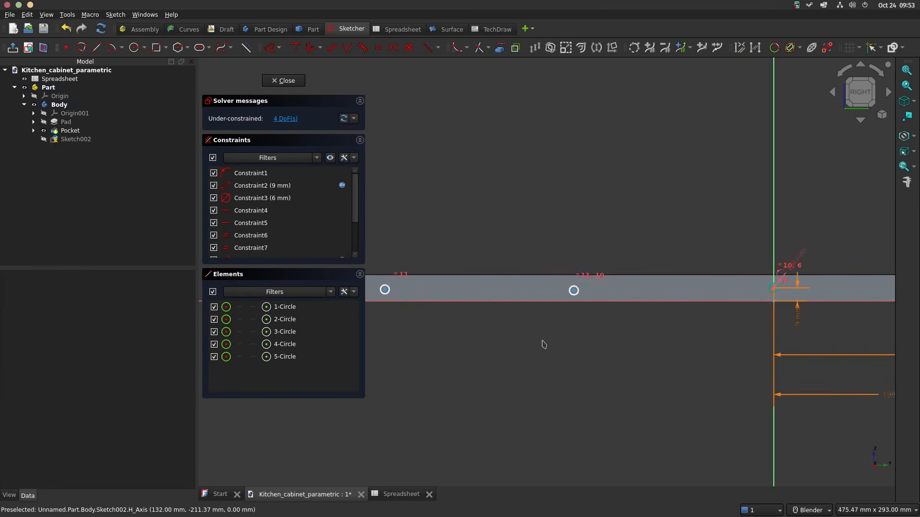
scroll(544, 345, "down", 1)
middle_click_drag(680, 343, 533, 326, "shift")
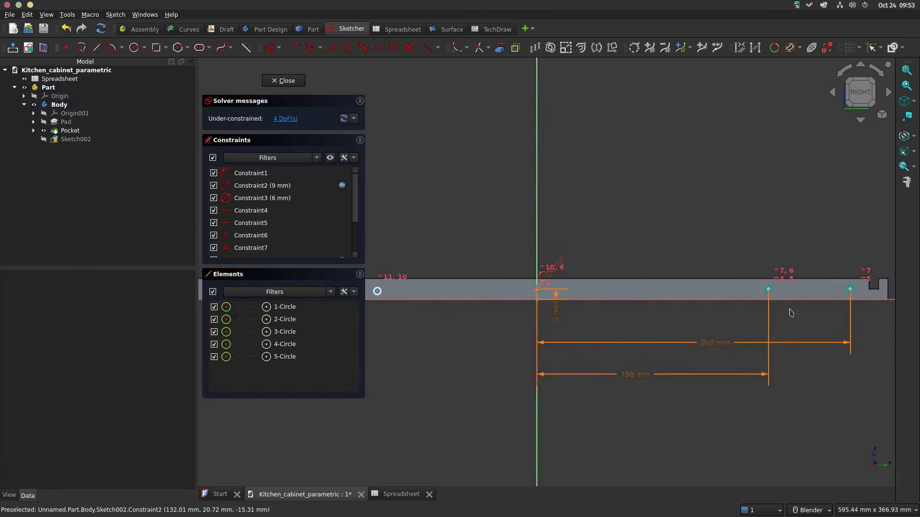
scroll(776, 291, "up", 7)
left_click(736, 288)
scroll(709, 290, "down", 4)
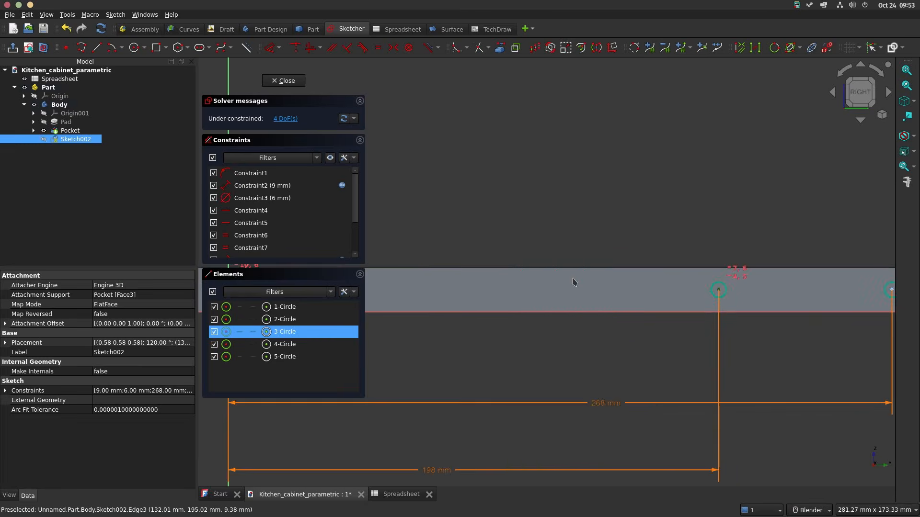
middle_click_drag(417, 261, 732, 256, "shift")
scroll(732, 255, "up", 1)
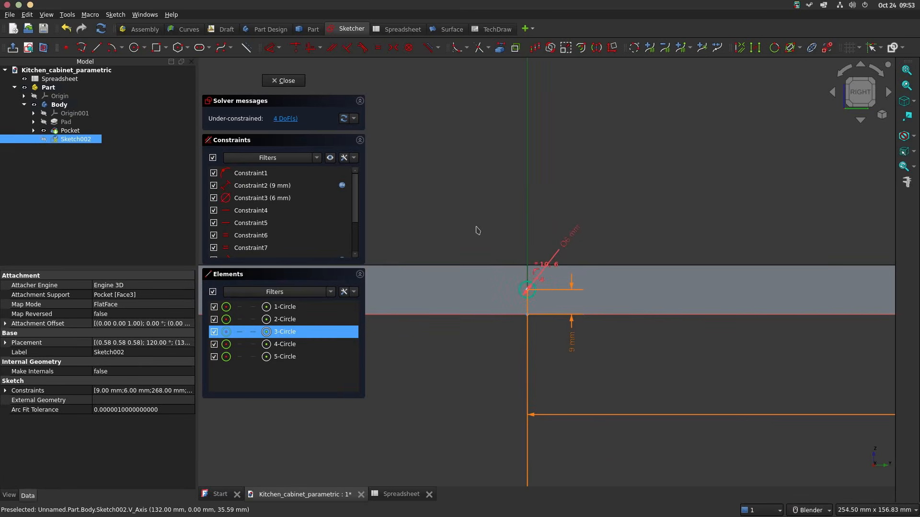
middle_click_drag(476, 230, 850, 222, "shift")
scroll(534, 296, "up", 3)
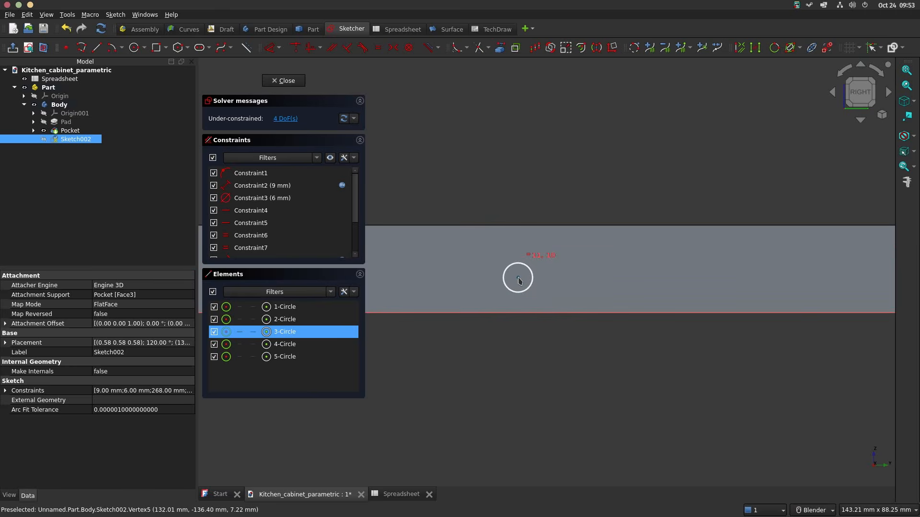
left_click(517, 278)
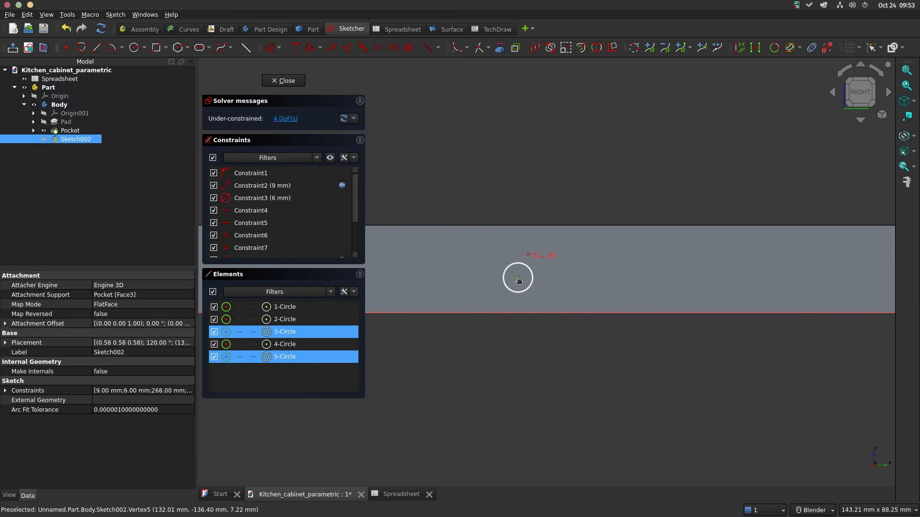
left_click(394, 47)
Step: Constrain the outer new circle's centre symmetric to the opposite 268 mm circle's centre about the vertical axis
scroll(612, 197, "down", 7)
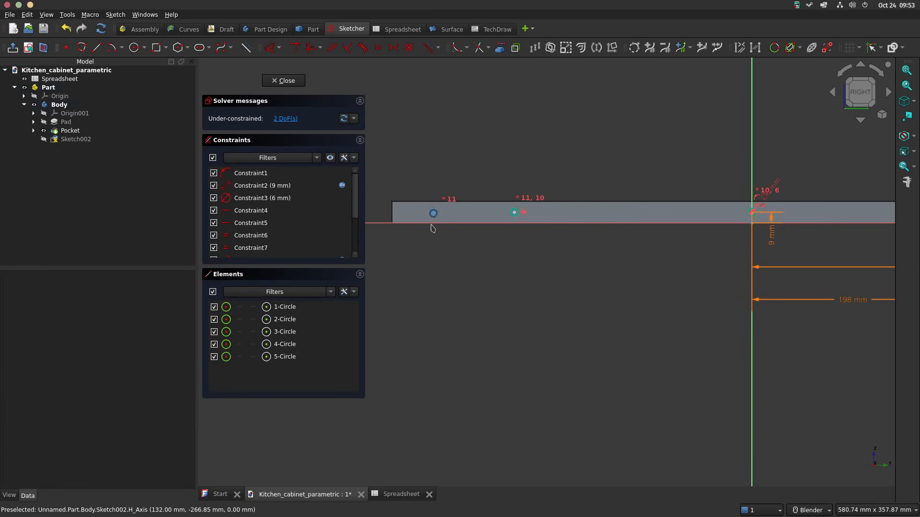
scroll(432, 229, "up", 4)
left_click(436, 202)
scroll(708, 209, "down", 3)
mouse_move(709, 208)
middle_mouse_down("shift")
mouse_move(559, 220)
mouse_move(335, 214)
middle_mouse_up("shift")
mouse_move(772, 215)
middle_mouse_down()
mouse_move(588, 213)
mouse_move(809, 201)
middle_mouse_up()
left_click(849, 97)
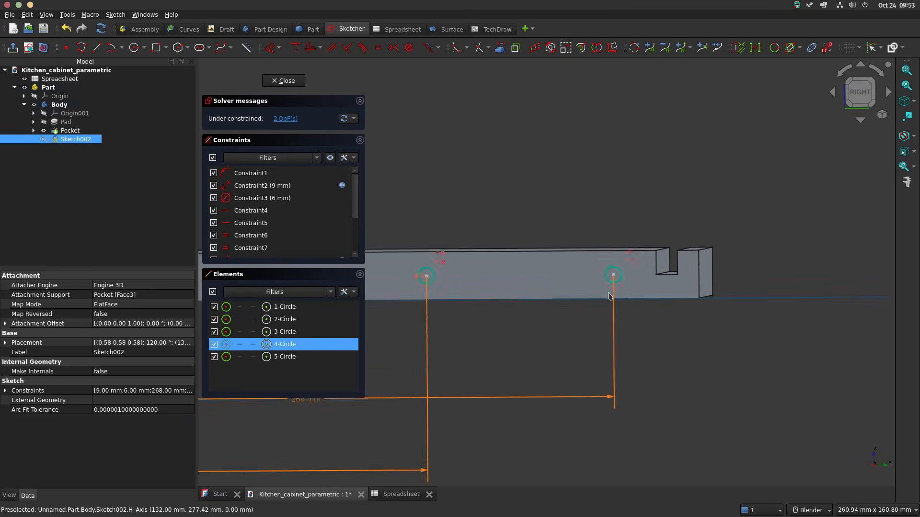
scroll(619, 269, "up", 4)
left_click(619, 263)
scroll(620, 264, "down", 6)
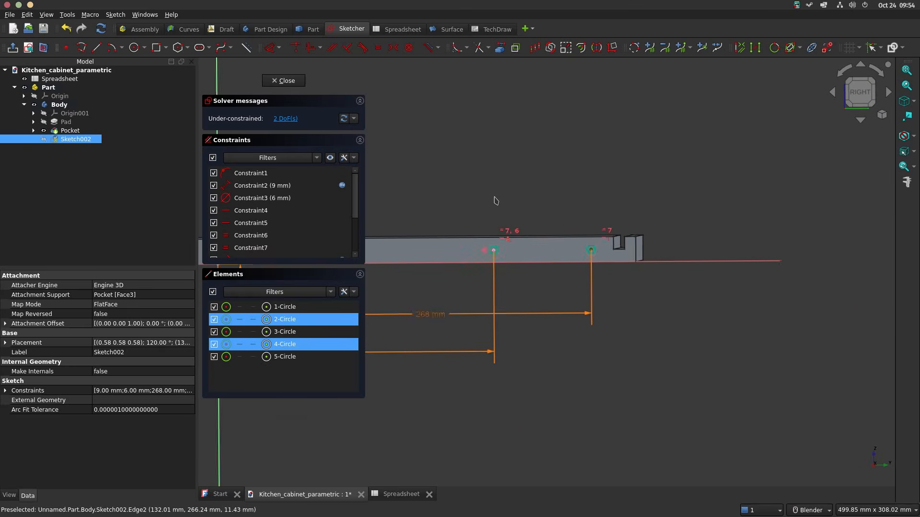
middle_click_drag(497, 202, 800, 200, "shift")
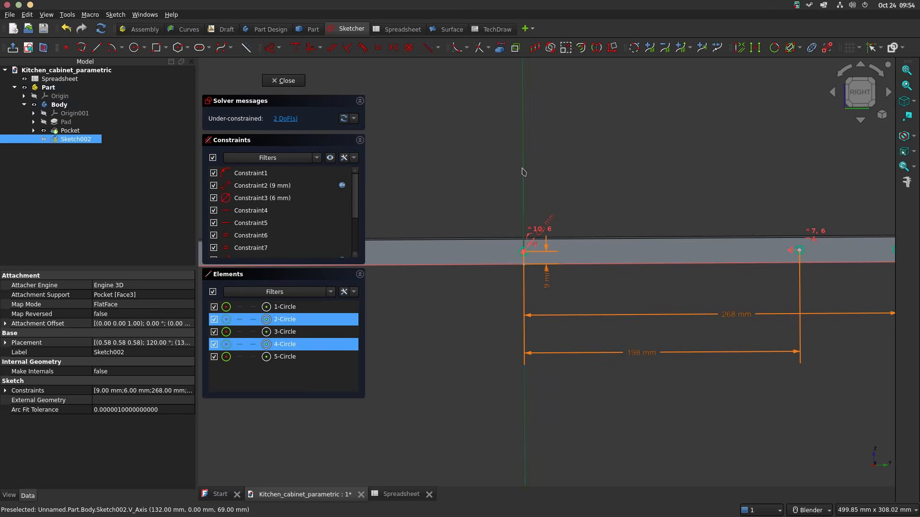
key("s")
mouse_move(499, 182)
middle_mouse_down("shift")
mouse_move(763, 170)
mouse_move(732, 166)
middle_mouse_up("shift")
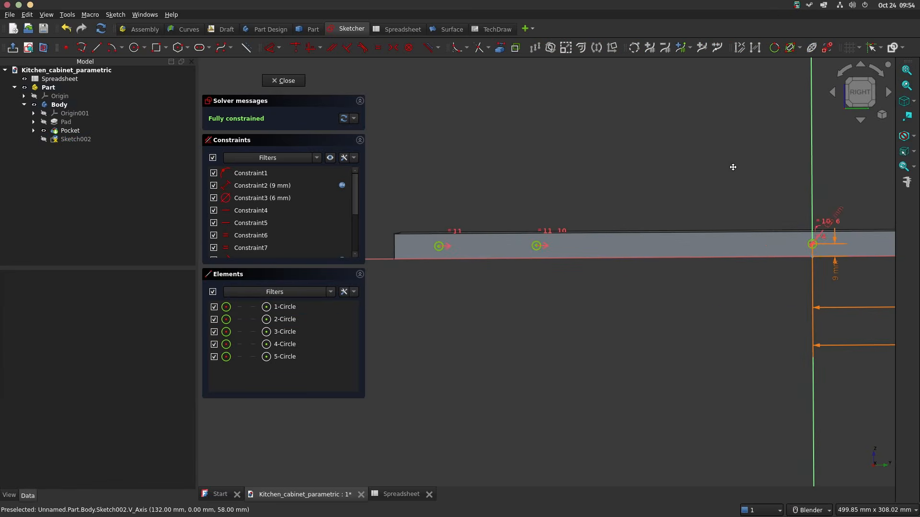
Step: Finish the hole sketch and pocket its five circles 100 mm deep into the board's edge
middle_click_drag(647, 188, 486, 173, "shift")
scroll(654, 190, "down", 6)
middle_click_drag(601, 176, 646, 227)
middle_click_drag(551, 185, 632, 300, "shift")
middle_click_drag(552, 253, 533, 255)
scroll(708, 245, "up", 3)
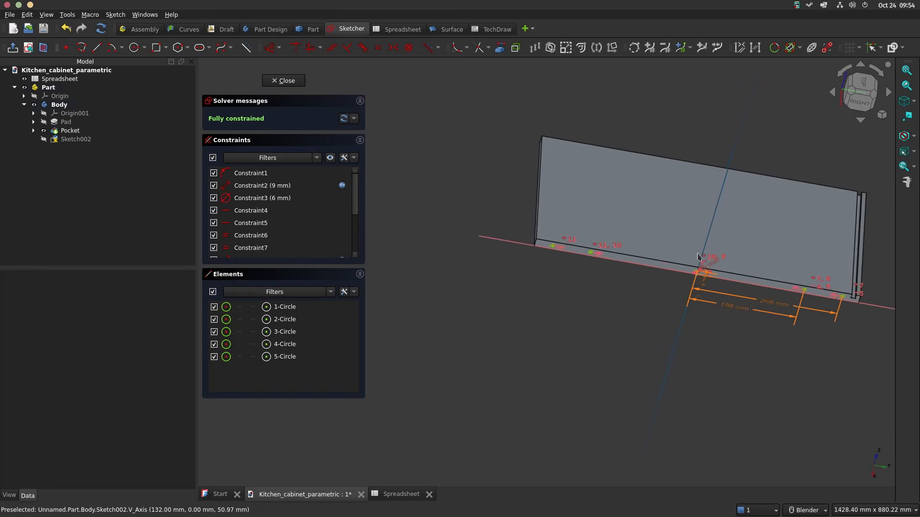
left_click(290, 83)
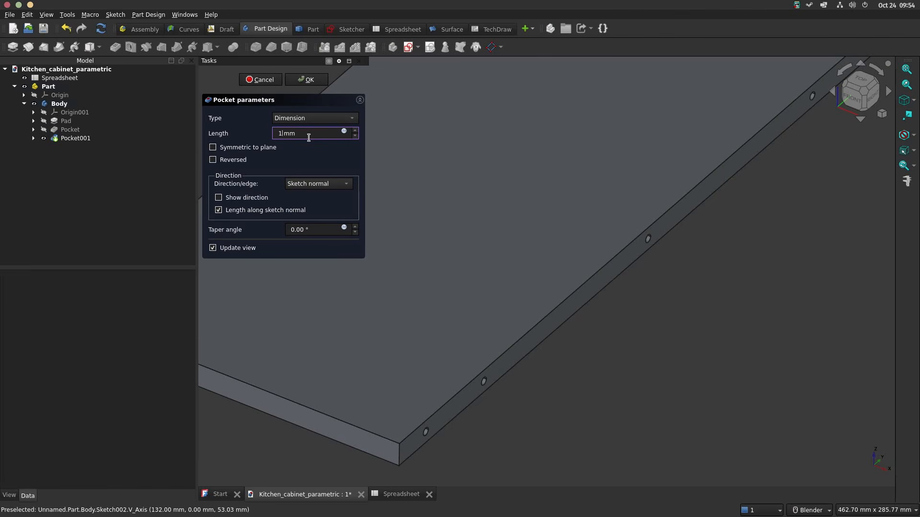
key("Return")
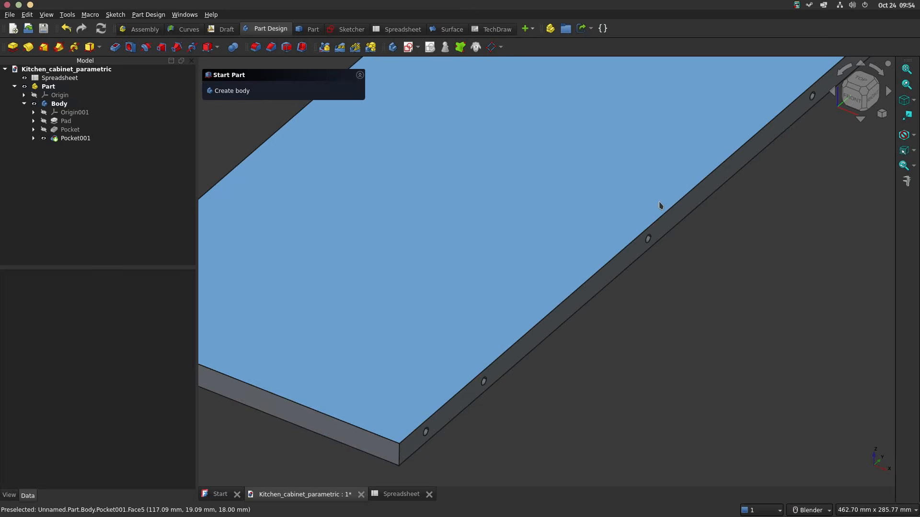
Step: Mirror the edge-hole pocket to the board's opposite edge about the body's YZ plane
scroll(659, 206, "down", 5)
scroll(651, 195, "up", 3)
mouse_move(650, 195)
middle_mouse_down()
mouse_move(620, 156)
mouse_move(652, 174)
mouse_move(650, 182)
middle_mouse_up()
scroll(650, 182, "down", 2)
middle_click_drag(602, 197, 653, 230)
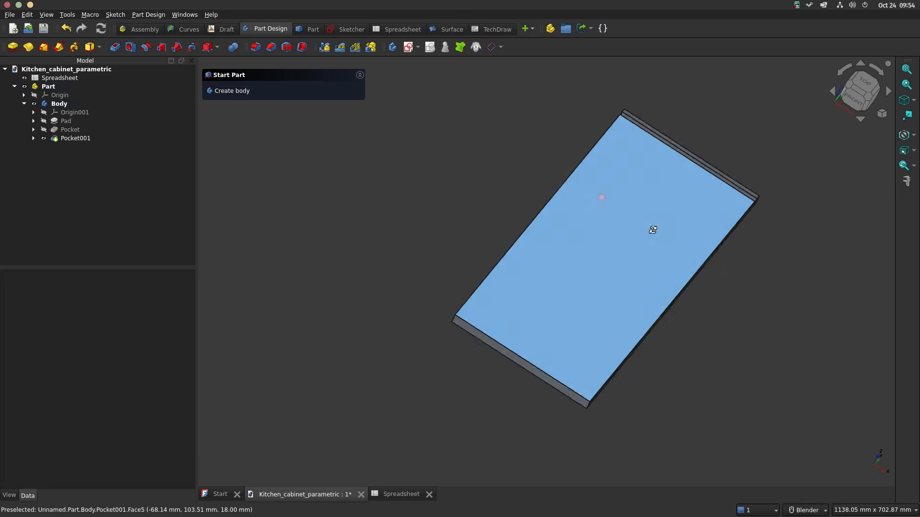
left_click(77, 138)
left_click(324, 48)
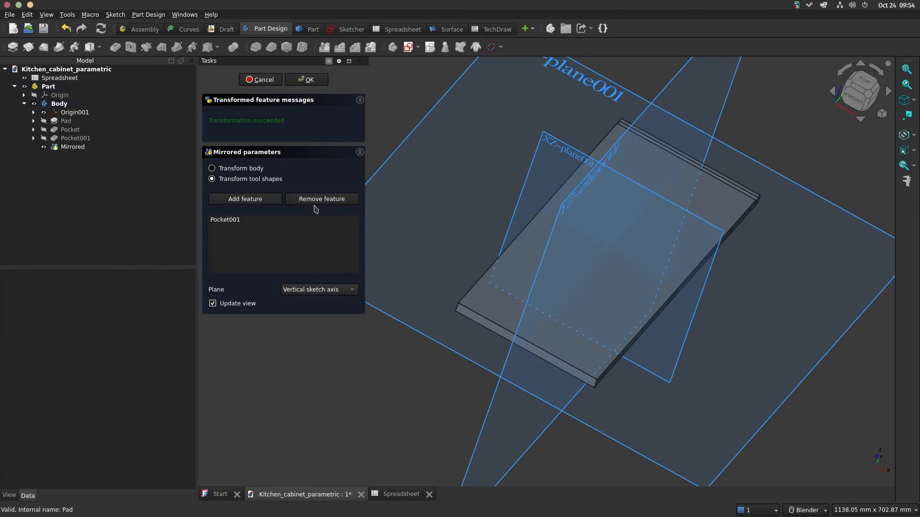
left_click(334, 290)
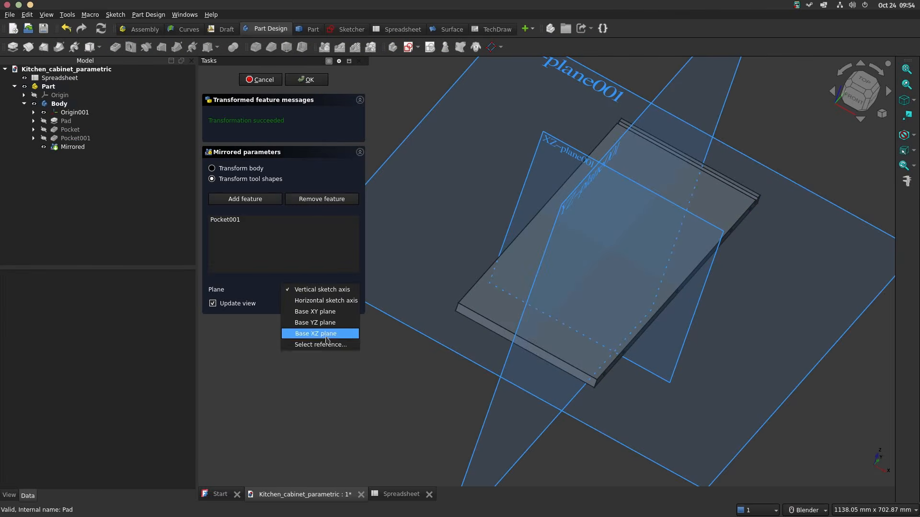
left_click(335, 345)
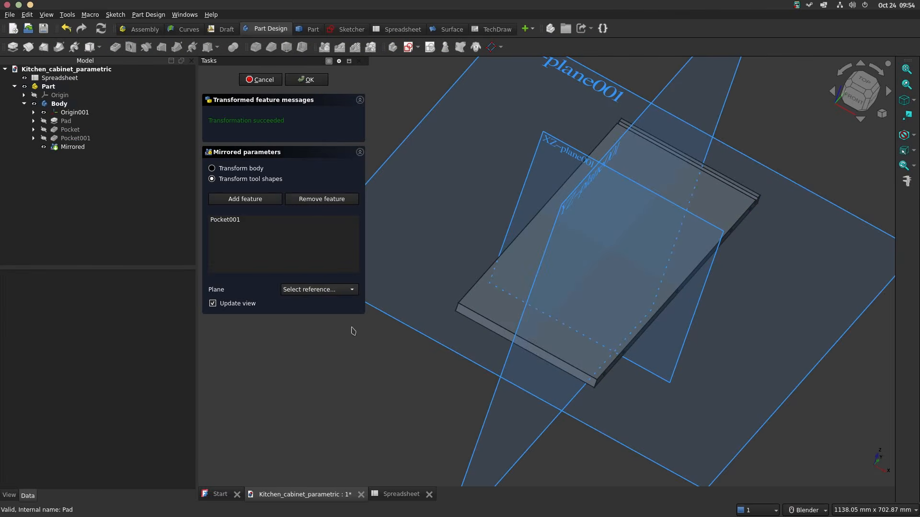
left_click(563, 209)
middle_click_drag(580, 192, 618, 228)
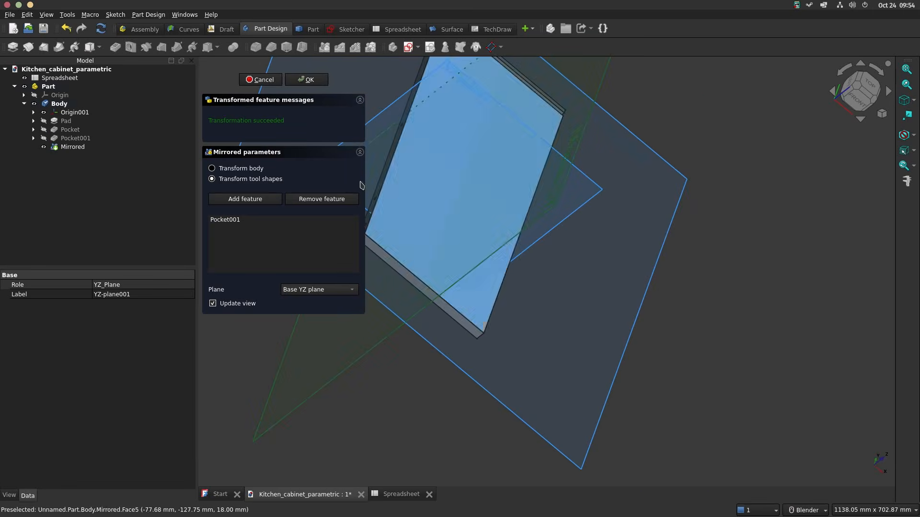
left_click(306, 79)
middle_click_drag(431, 144, 558, 207)
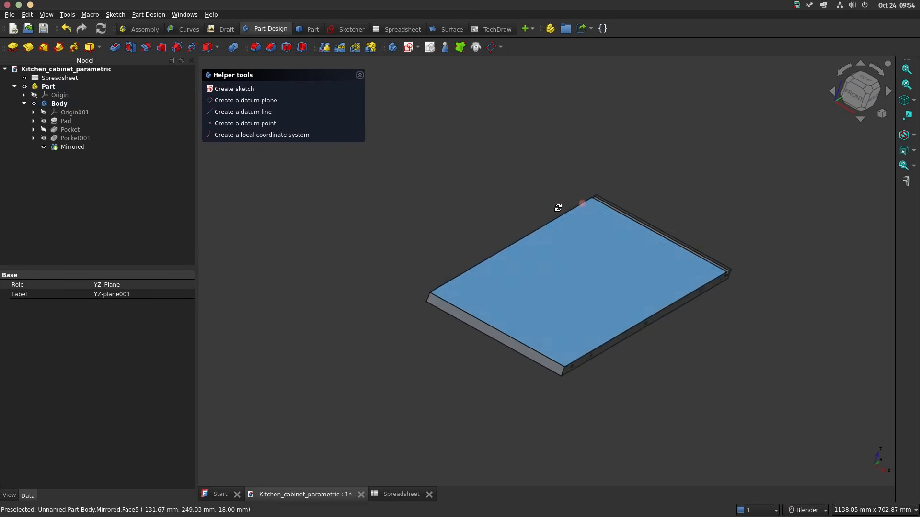
Step: Rename the part as Bottom Board and its body as Bottom_board
left_click(56, 88)
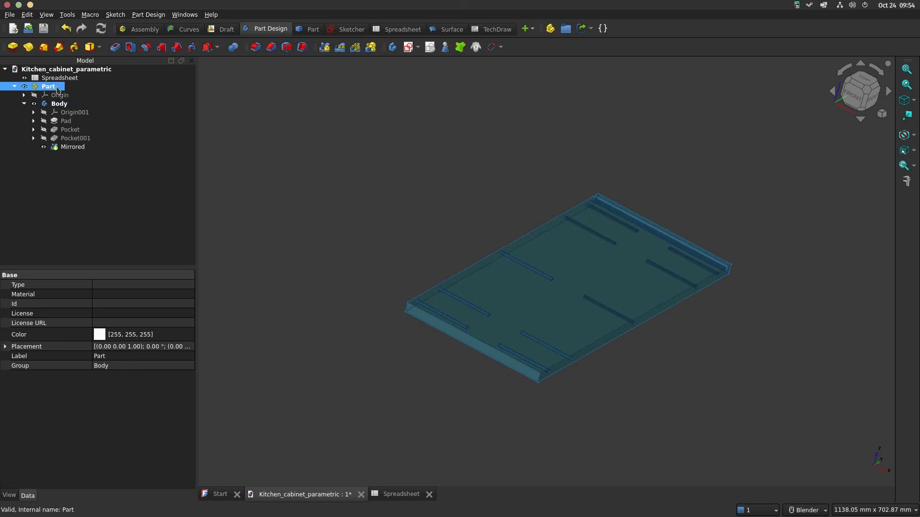
left_click(56, 87)
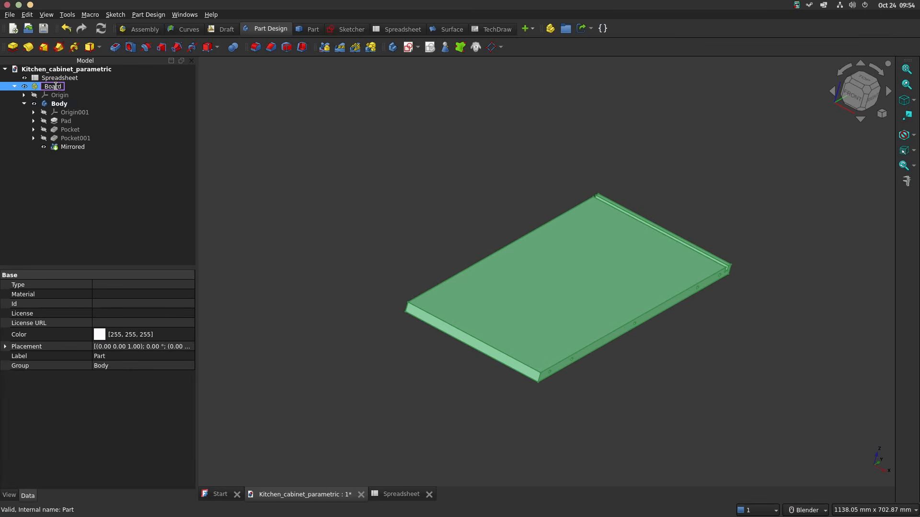
left_click(71, 107)
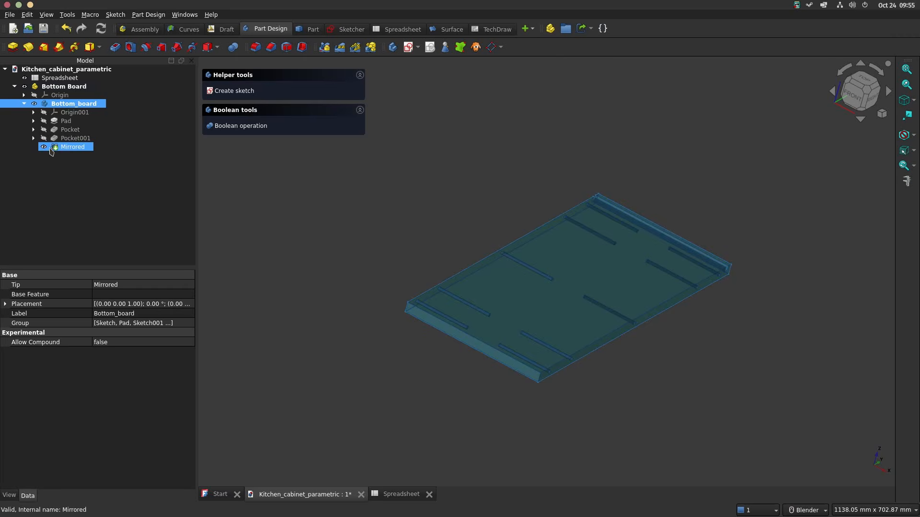
Step: Reopen the edge-hole pocket for editing and confirm its depth setting
left_click(84, 149)
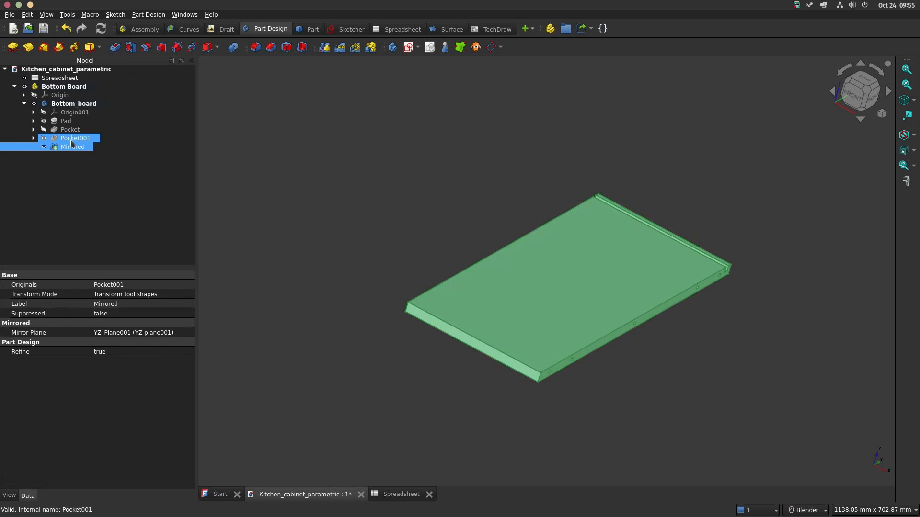
right_click(71, 143)
left_click(117, 139)
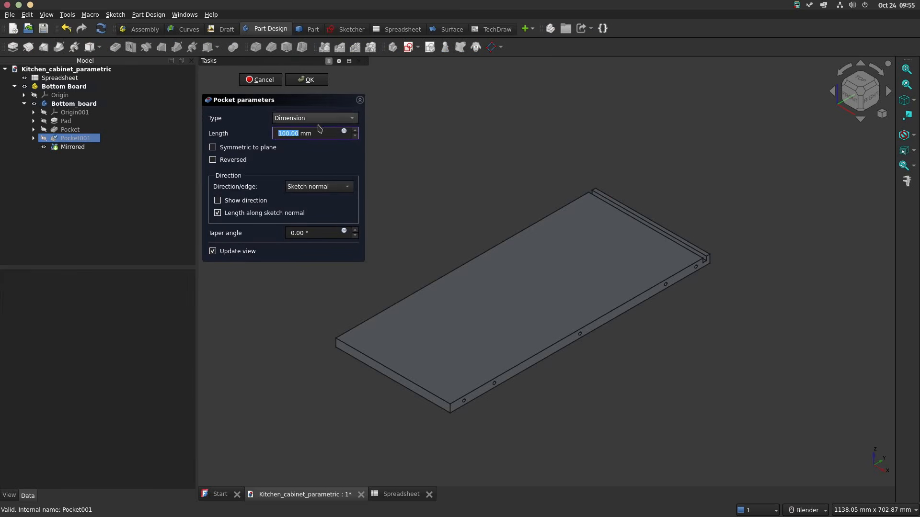
key("Return")
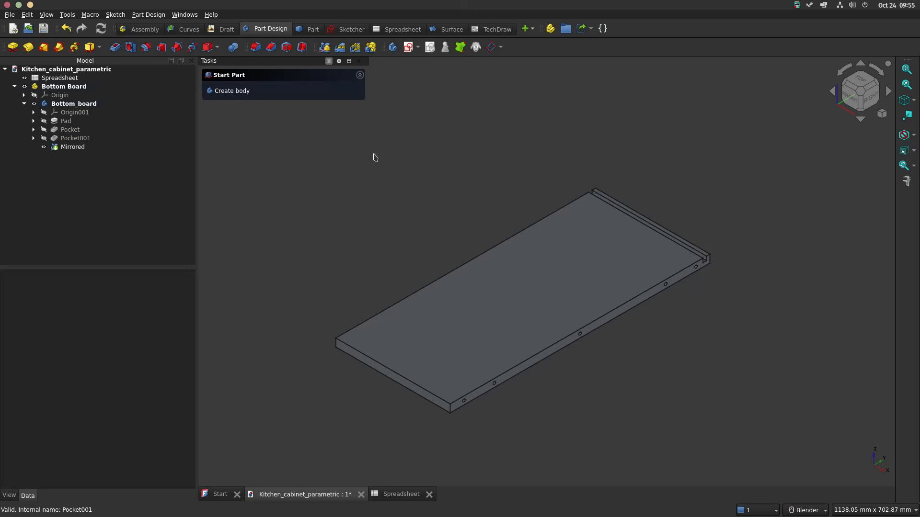
Step: Add the header "Small board width" in spreadsheet cell H2 and widen column H to fit it
middle_click_drag(453, 257, 581, 253)
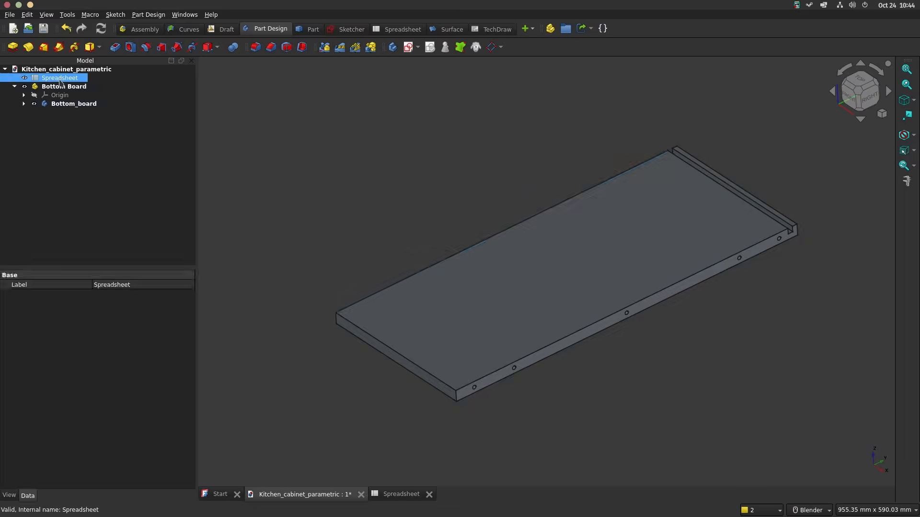
double_click(60, 78)
left_click(627, 111)
left_click(300, 67)
type("Small board width")
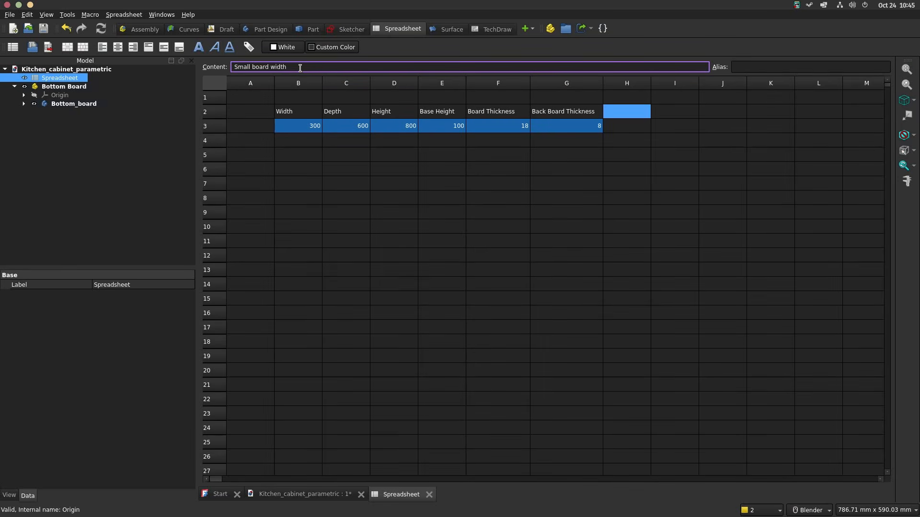
key("Return")
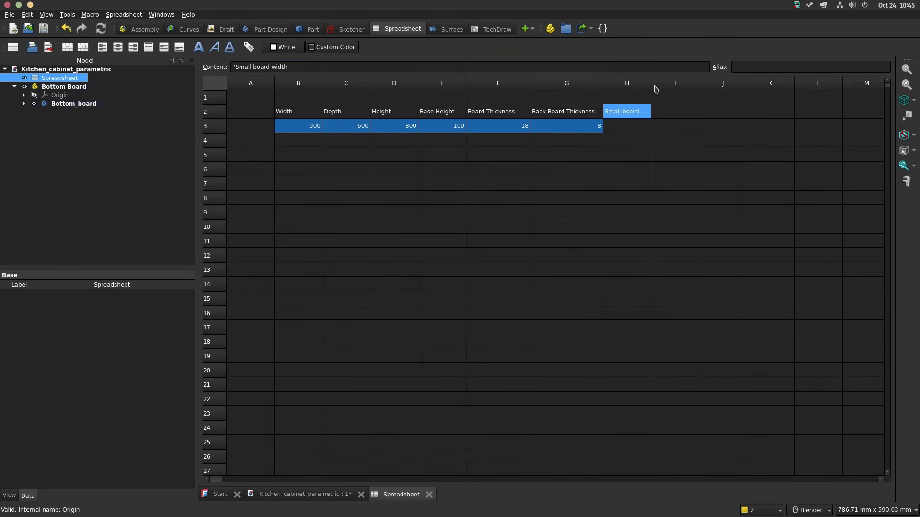
left_click_drag(651, 83, 702, 84)
Step: Give cell H3, below the Small board width header, the alias sbw and set its value to 40
key("Down")
left_click(750, 68)
type("sbw")
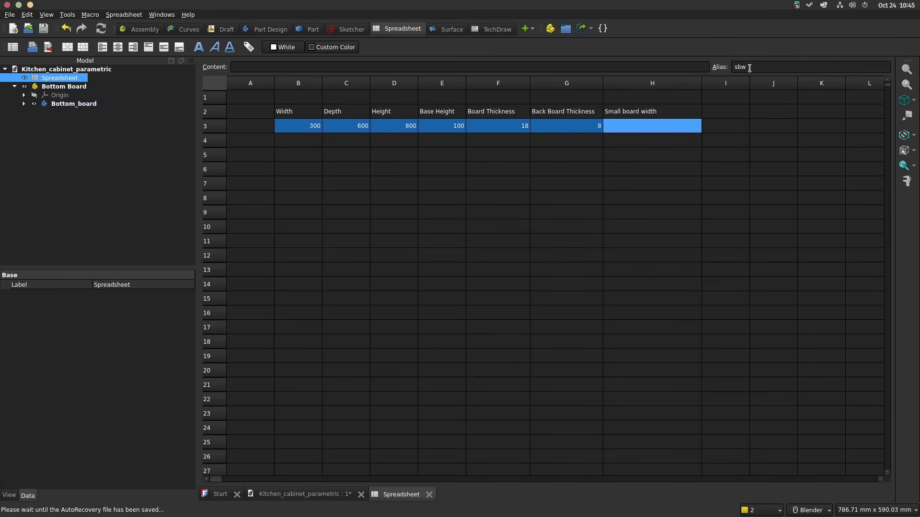
double_click(634, 125)
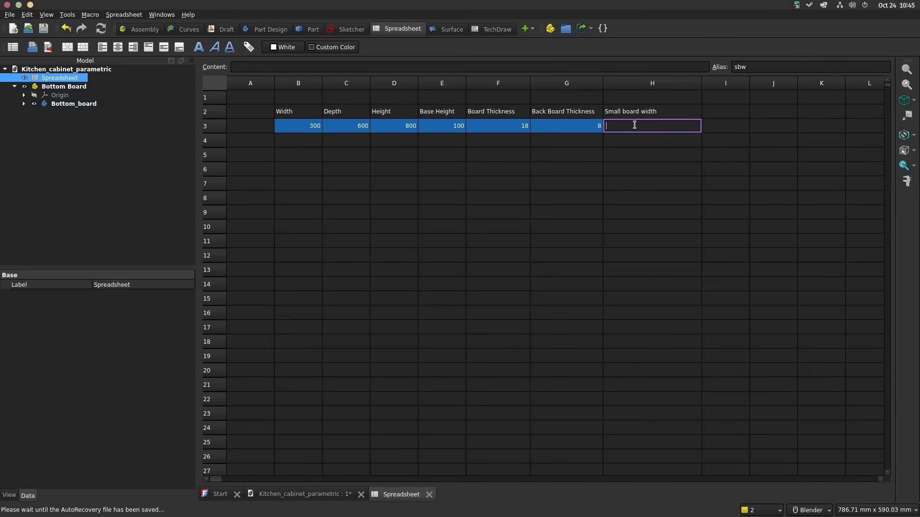
type("50")
key("Return")
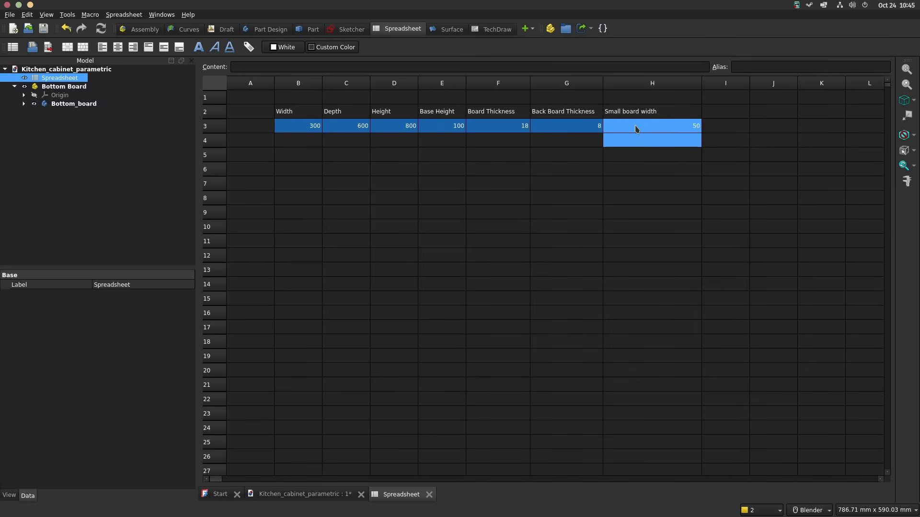
double_click(690, 131)
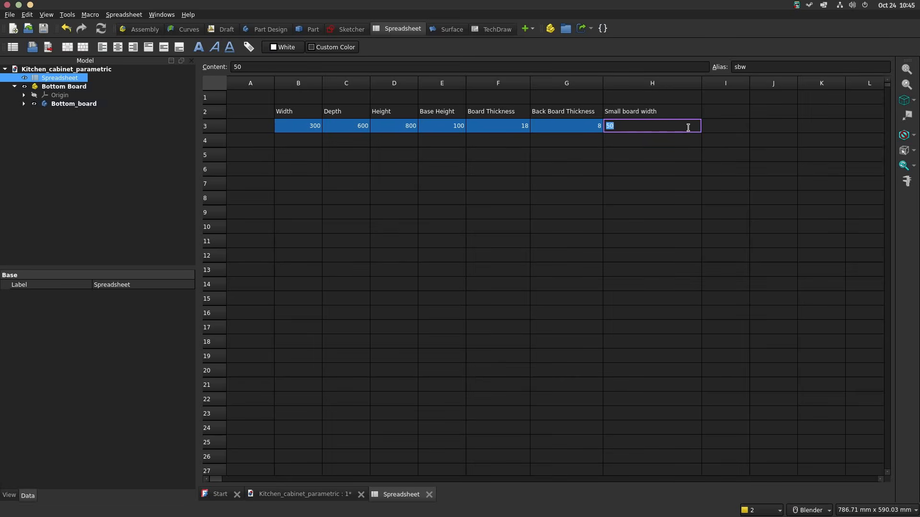
key("Return")
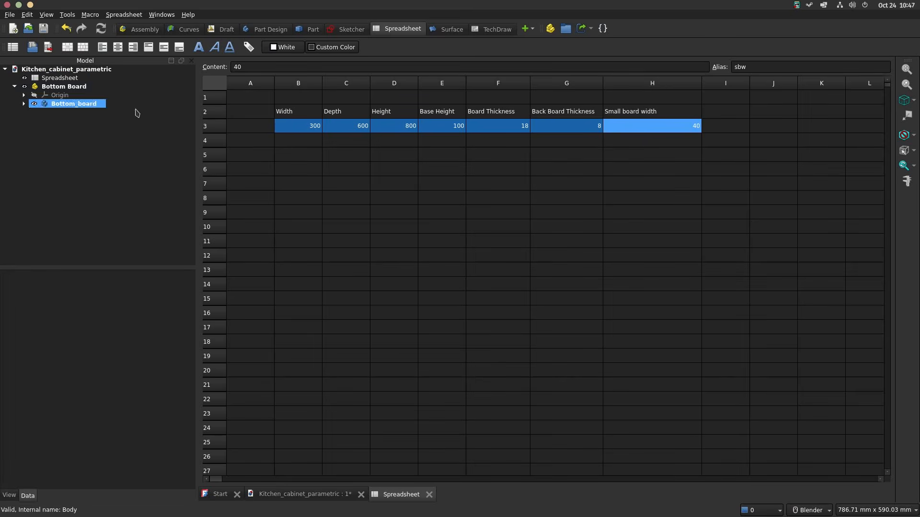
Step: Create a new part at document level with an empty body inside it, and hide the Bottom Board part
left_click(272, 30)
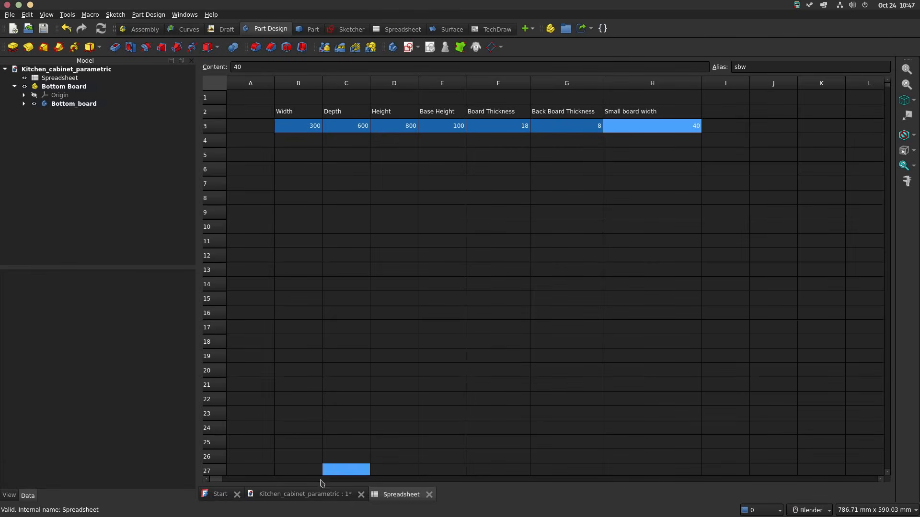
left_click(311, 494)
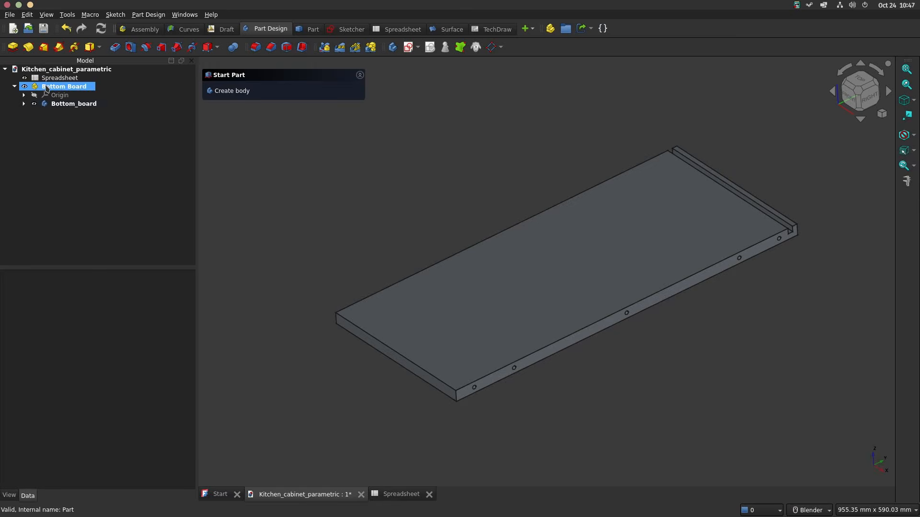
left_click(76, 72)
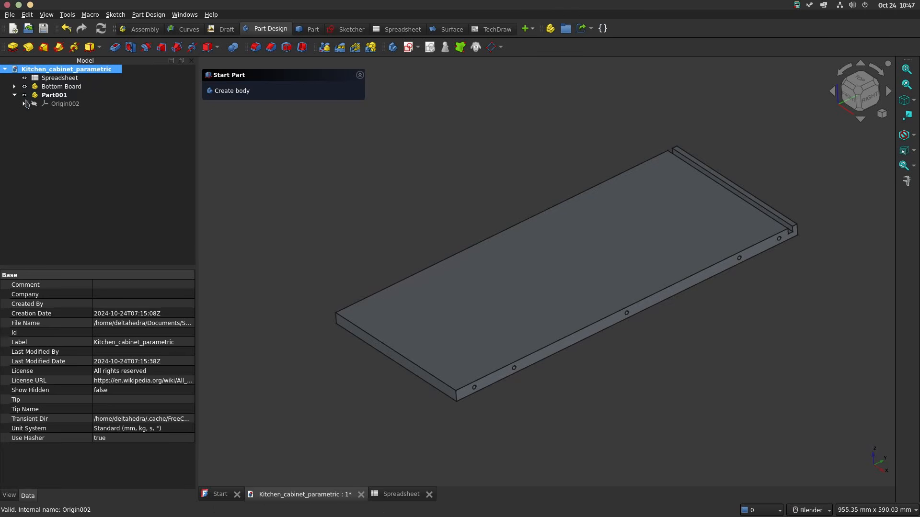
left_click(53, 96)
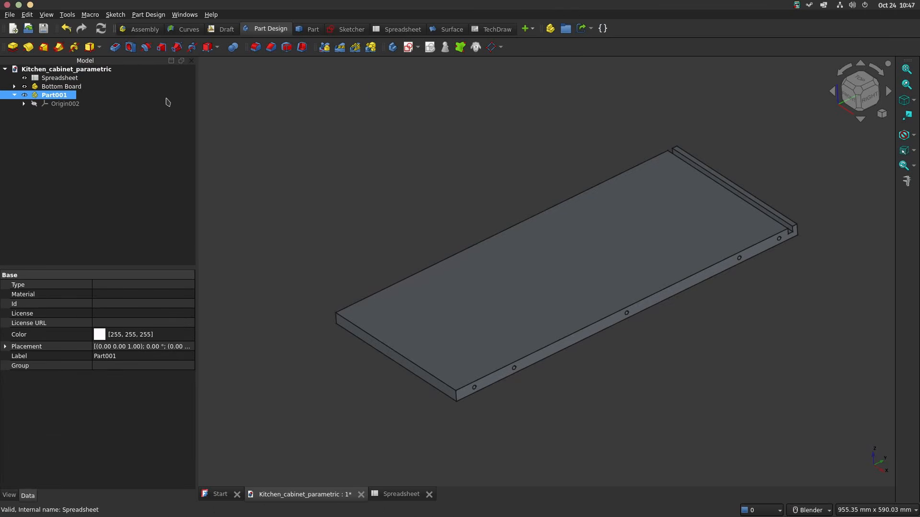
left_click(393, 48)
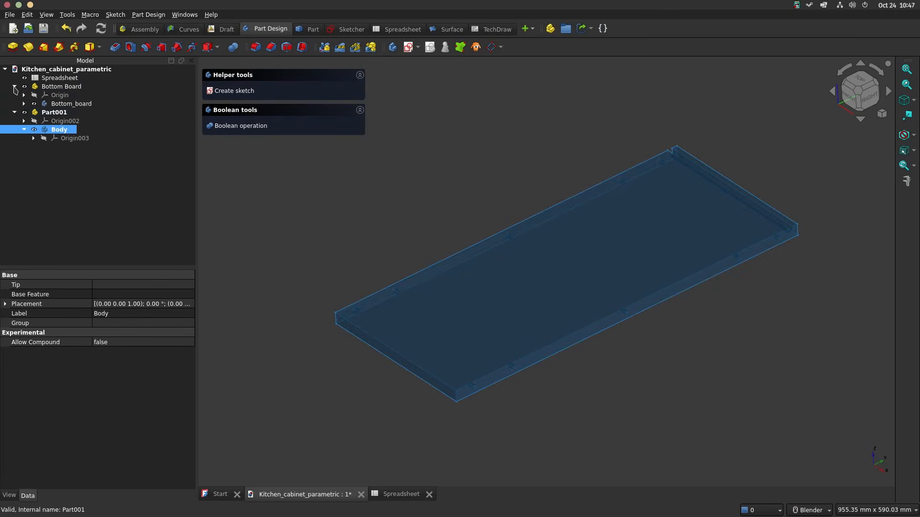
left_click(62, 104)
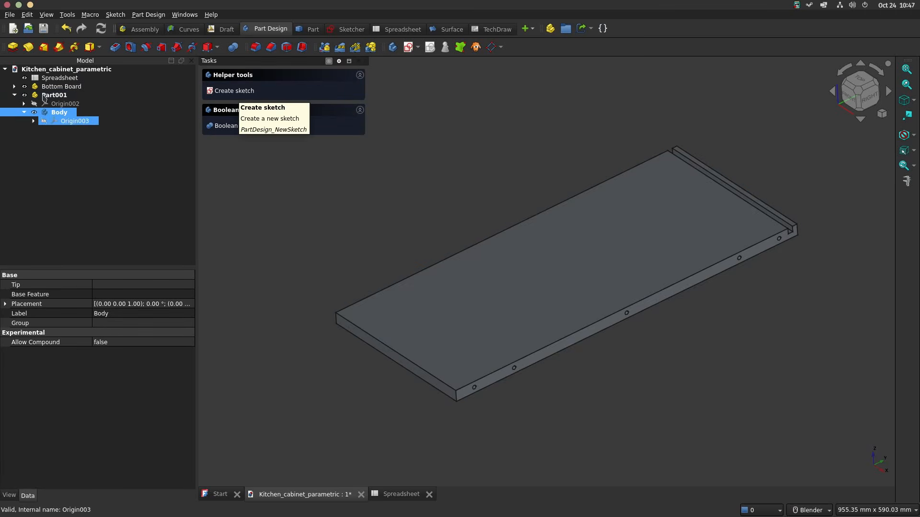
left_click(24, 87)
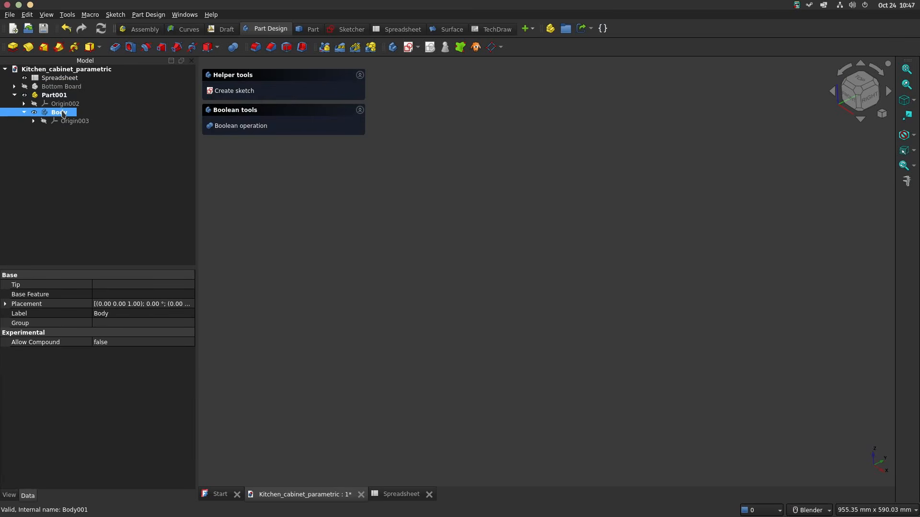
Step: Start a sketch on the new body's XY plane and draw a rectangle about 128 by 86 mm centred on the origin
left_click(235, 91)
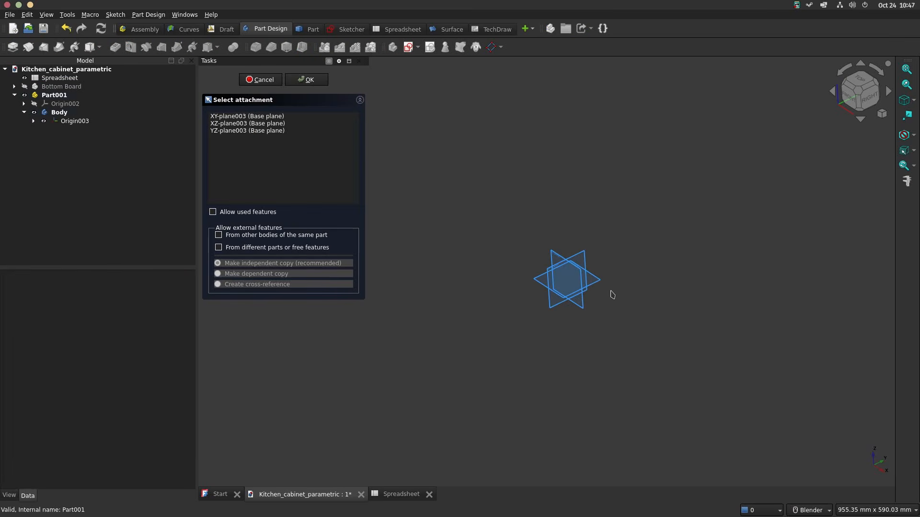
scroll(599, 292, "up", 5)
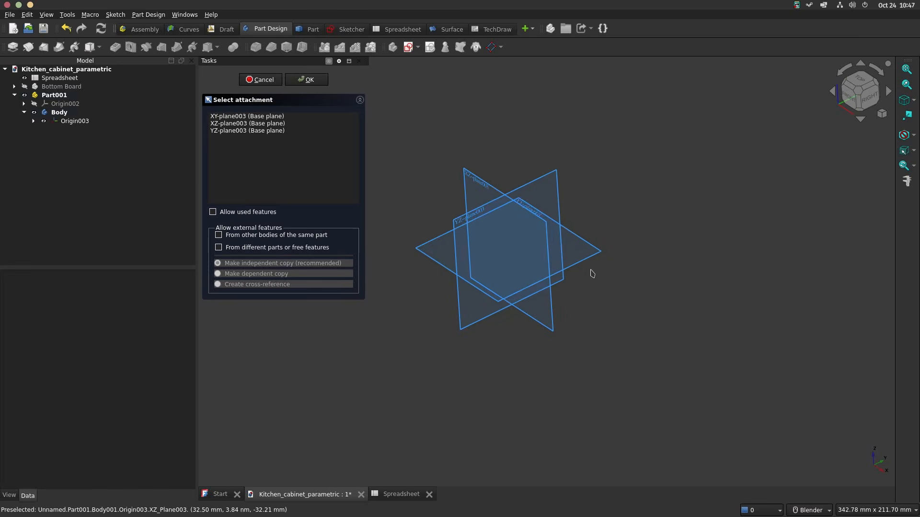
left_click(593, 261)
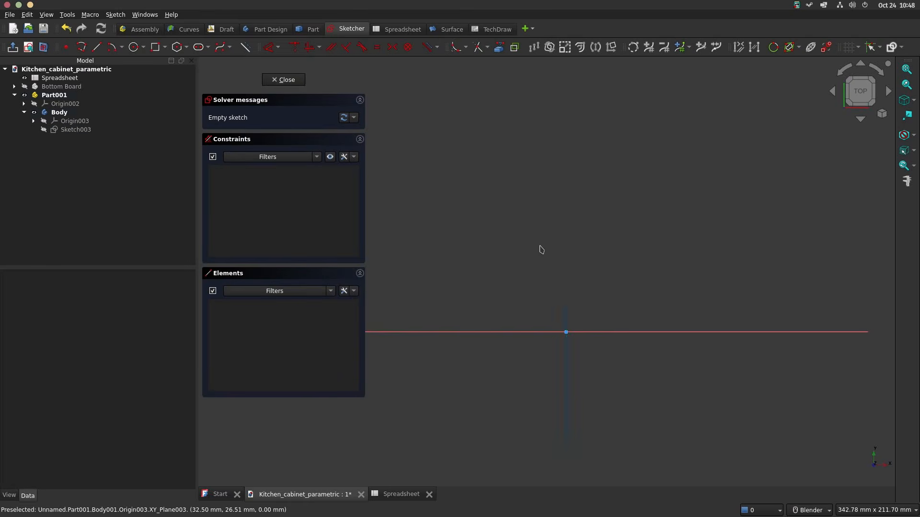
left_click(164, 48)
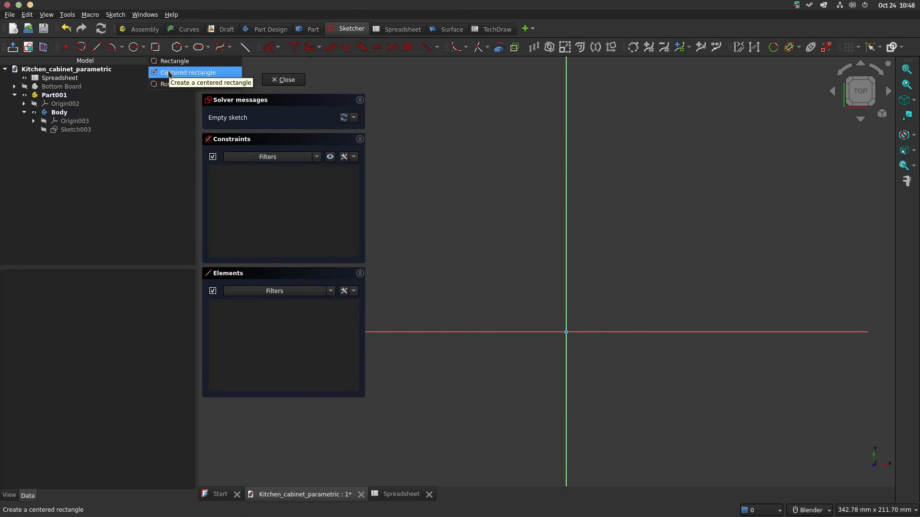
left_click(187, 72)
left_click(567, 332)
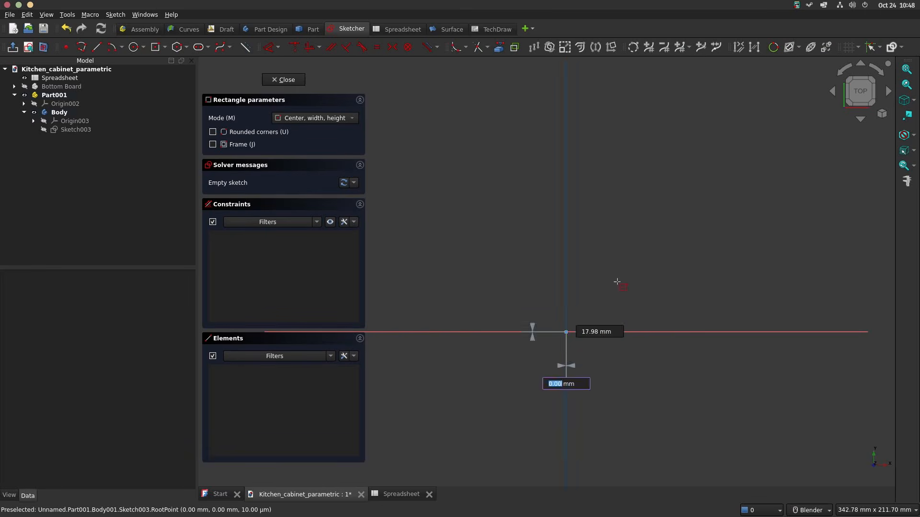
left_click(694, 245)
scroll(615, 261, "down", 5)
scroll(608, 335, "up", 1)
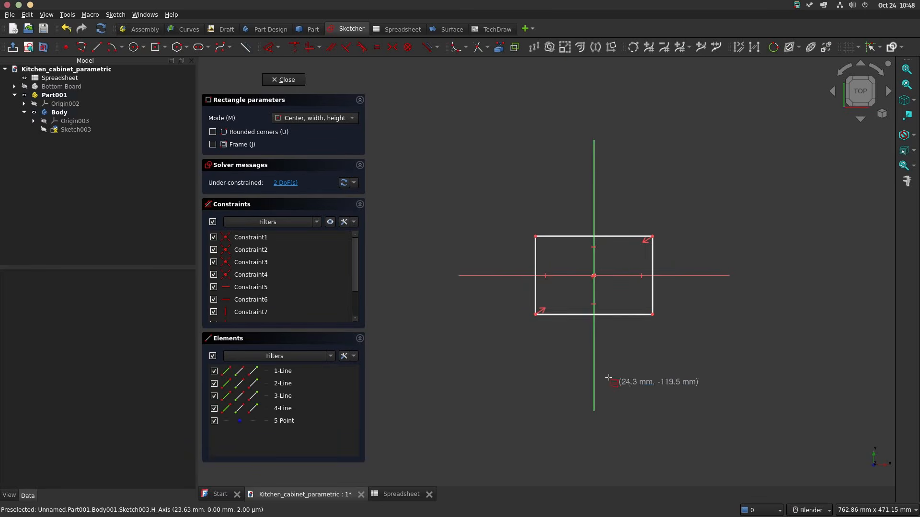
scroll(564, 305, "up", 3)
key("Escape")
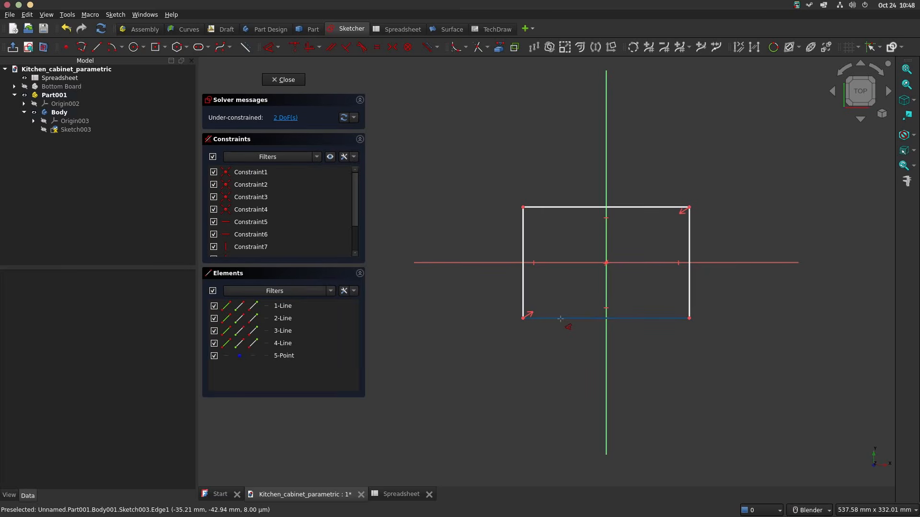
Step: Constrain the rectangle's horizontal length with the expression <<Spreadsheet>>.w-<<Spreadsheet>>.bt*2
left_click(560, 318)
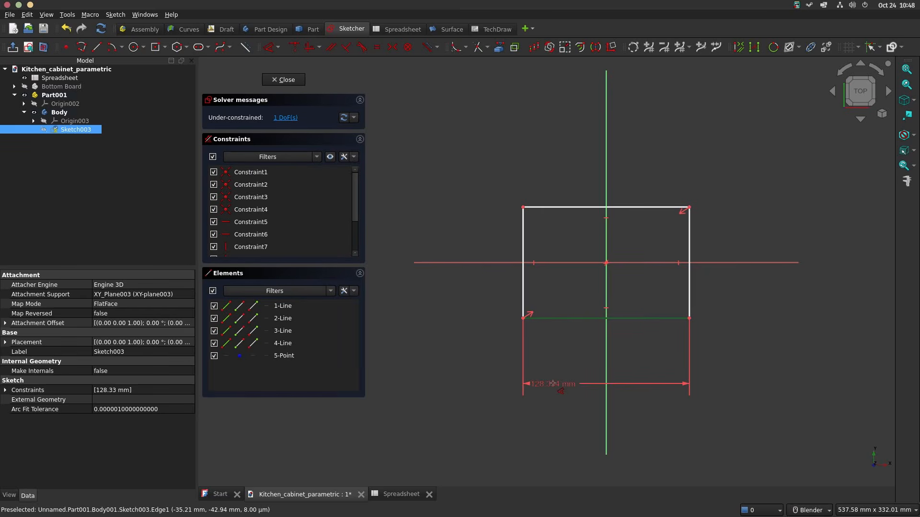
left_click(553, 387)
left_click(681, 394)
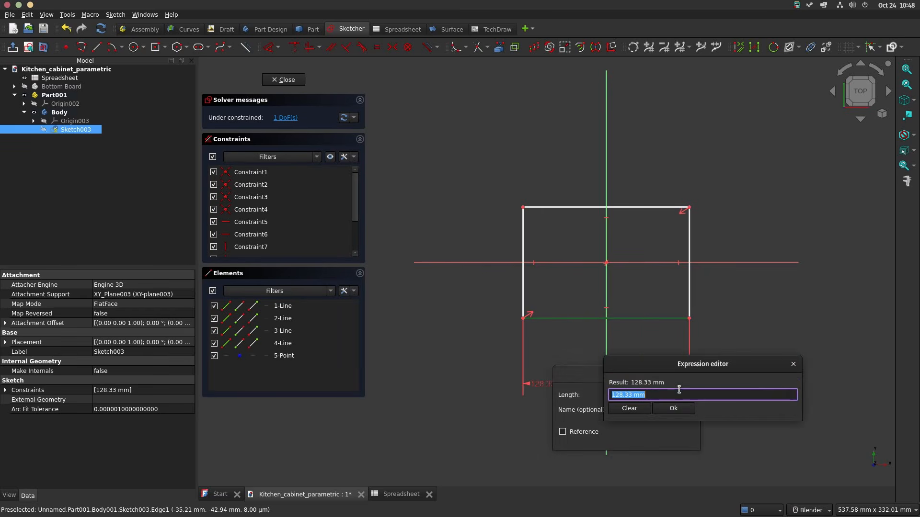
type("<<Spreadsheet>>.w-")
type("<<Spreadsheet>>.bt*2")
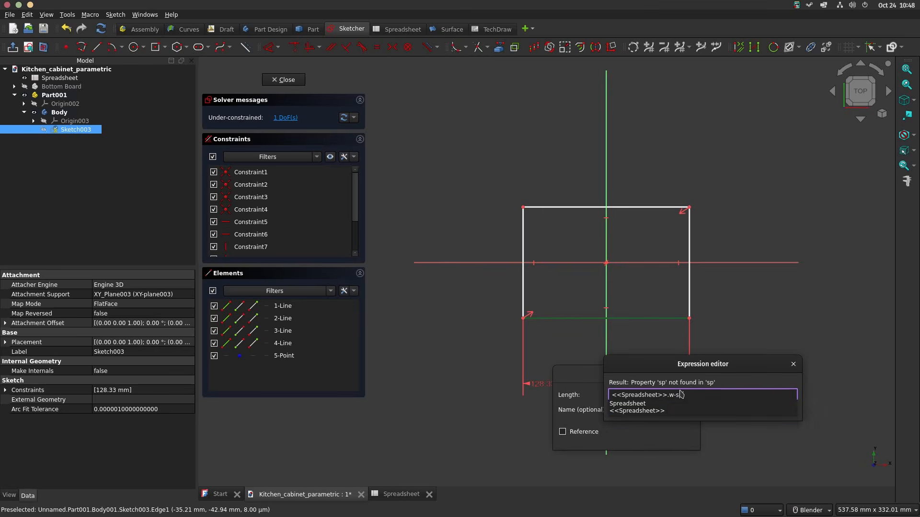
key("Return")
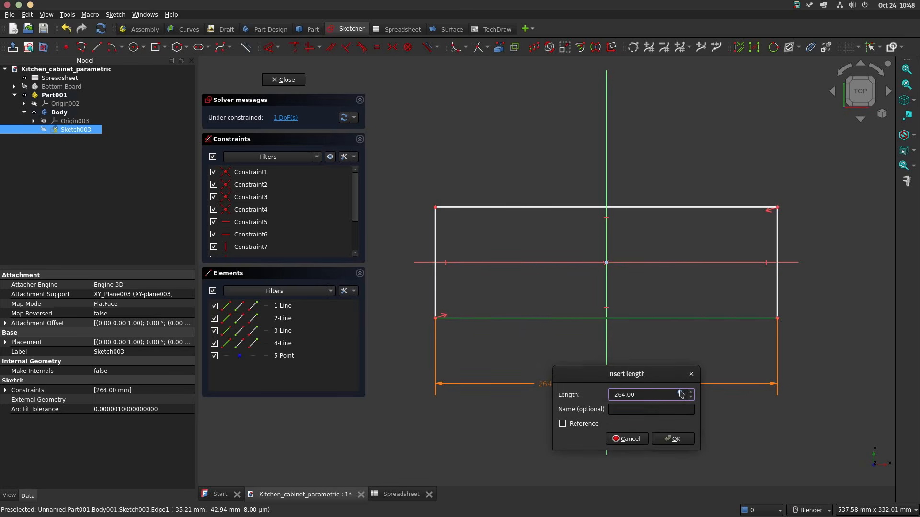
left_click(673, 438)
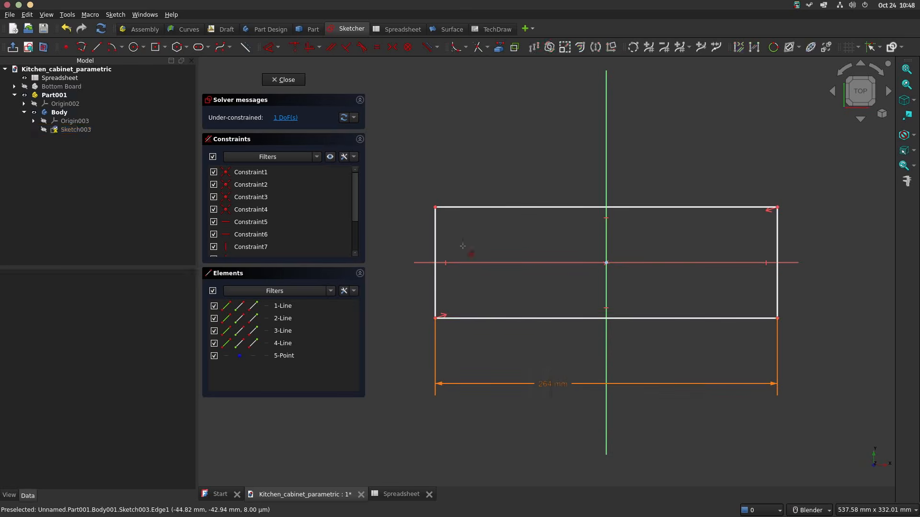
Step: Constrain the rectangle's vertical side length with the expression <<Spreadsheet>>.sbw
left_click(432, 236)
key("i")
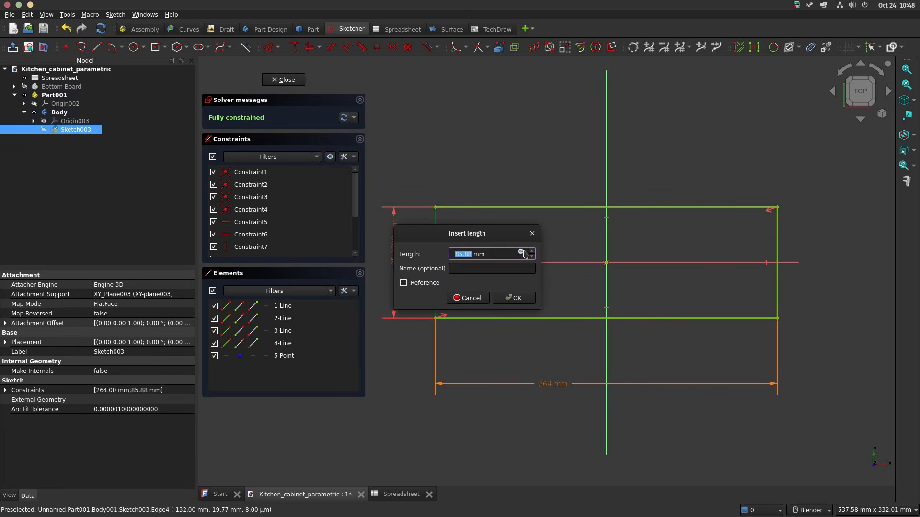
left_click(521, 253)
type("spre")
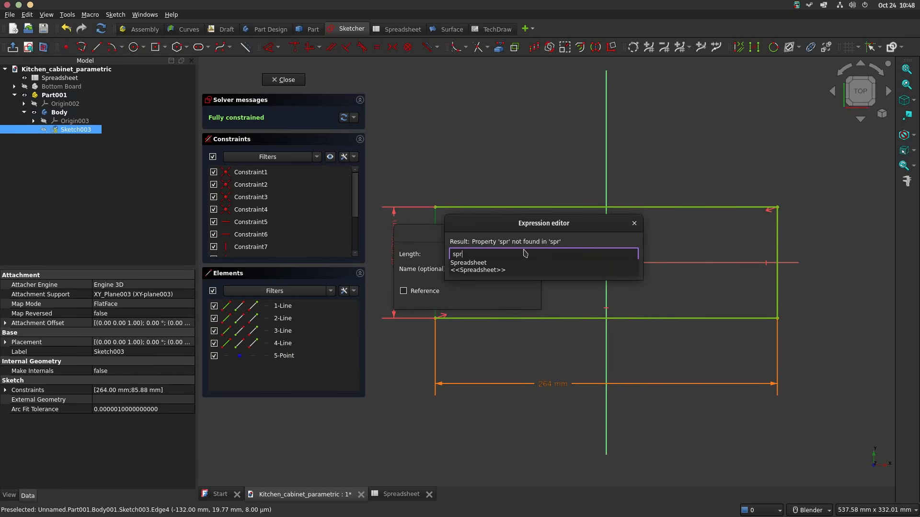
key("Down")
key("Down")
key("Return")
type("sbw")
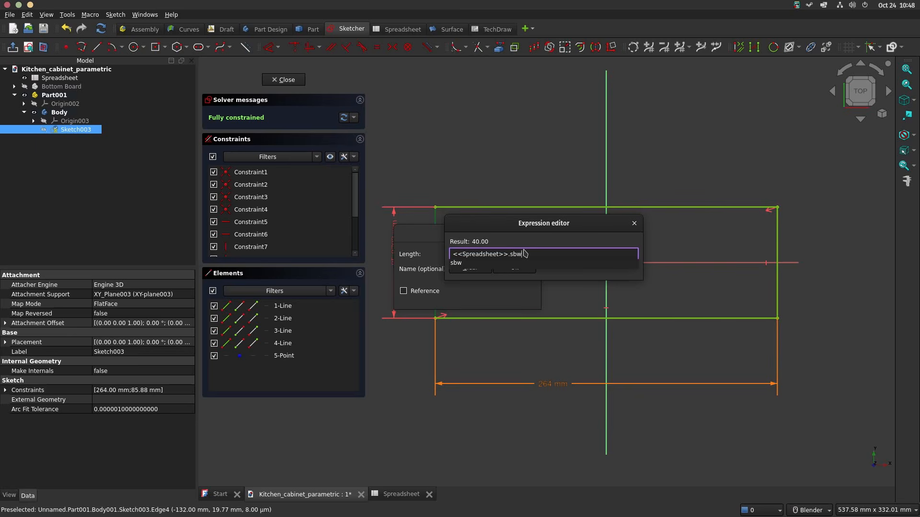
key("Down")
key("Return")
key("Return")
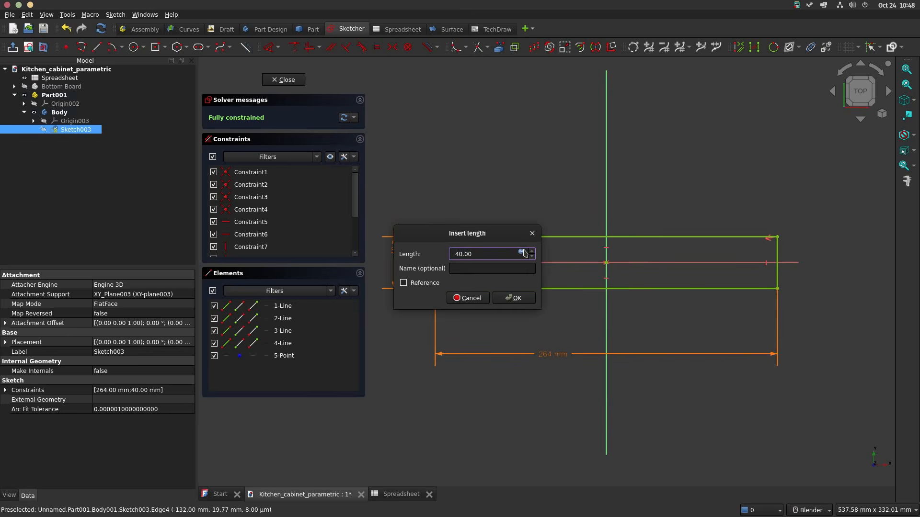
key("Return")
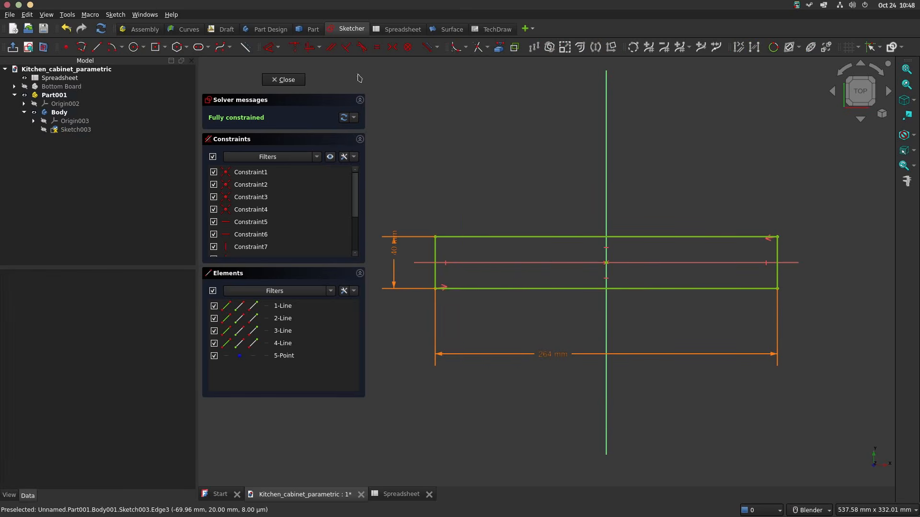
Step: Finish the rectangle sketch and pad it with the length expression <<Spreadsheet>>.bt
left_click(286, 79)
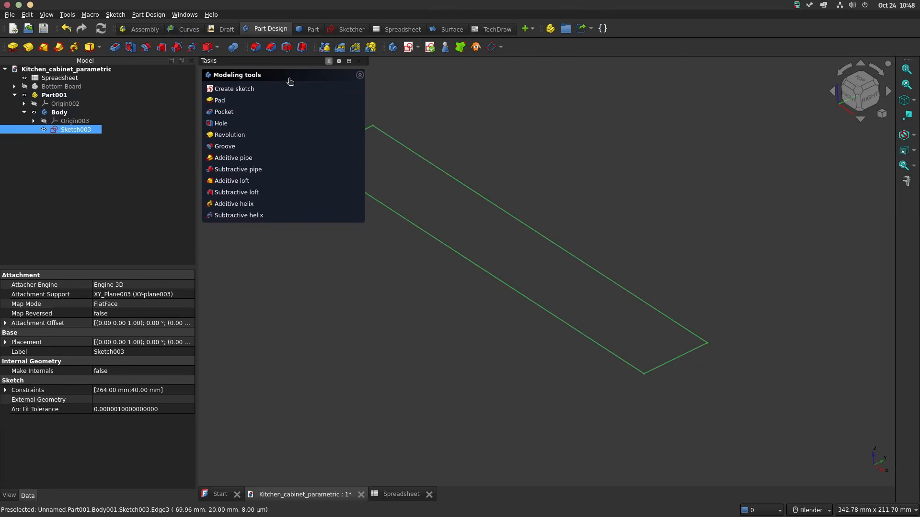
left_click(220, 102)
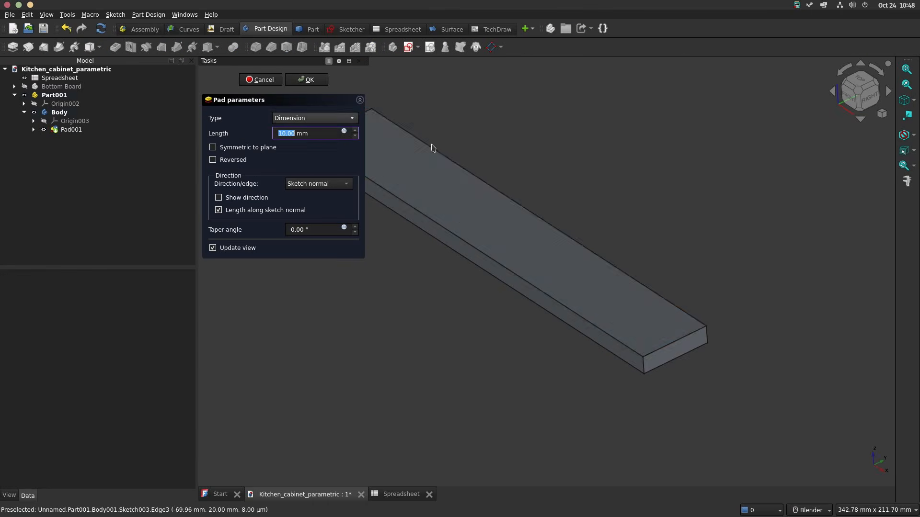
left_click(344, 132)
type("<<Spreadsheet>>.")
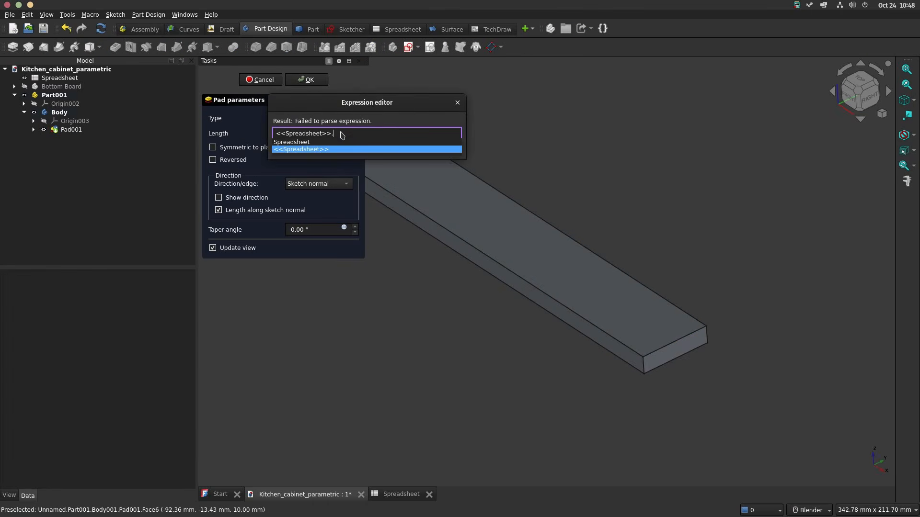
type("bt")
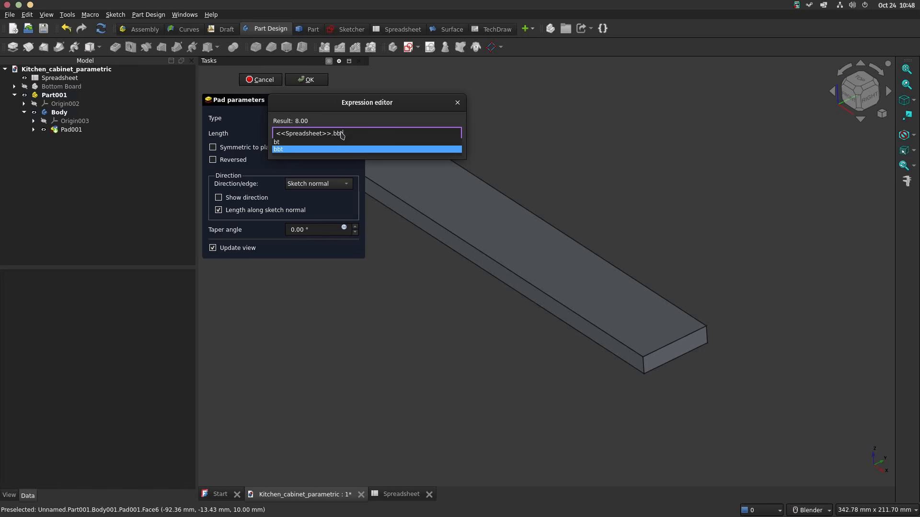
key("Return")
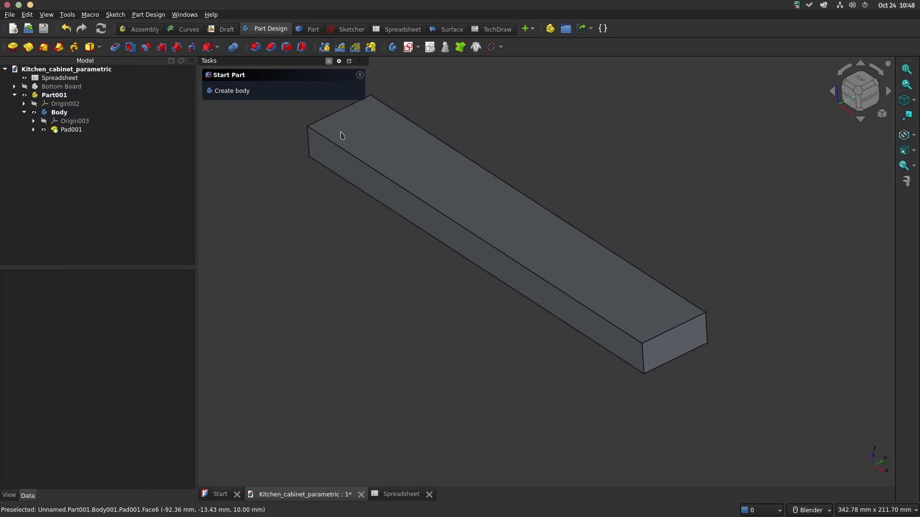
Step: Start a sketch on the small board's end face and draw a circle about 7.8 mm in diameter on the half beyond the vertical axis
left_click(694, 349)
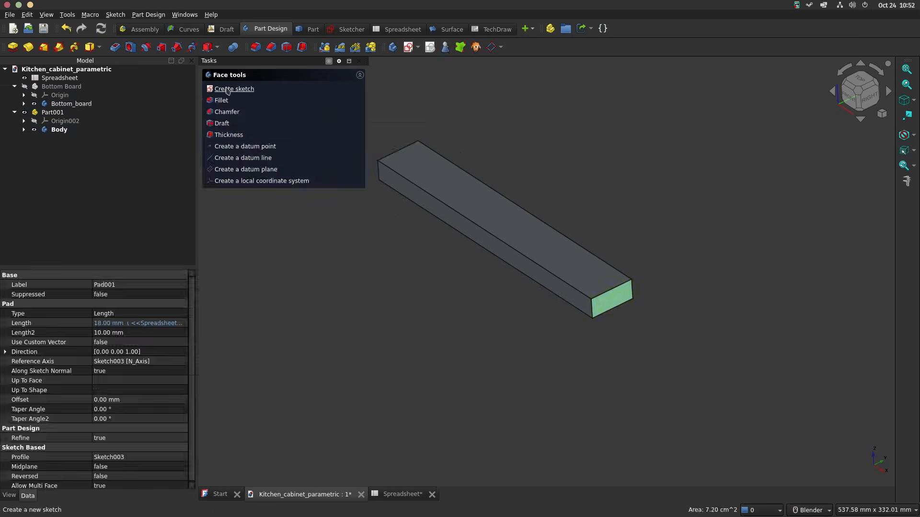
left_click(227, 89)
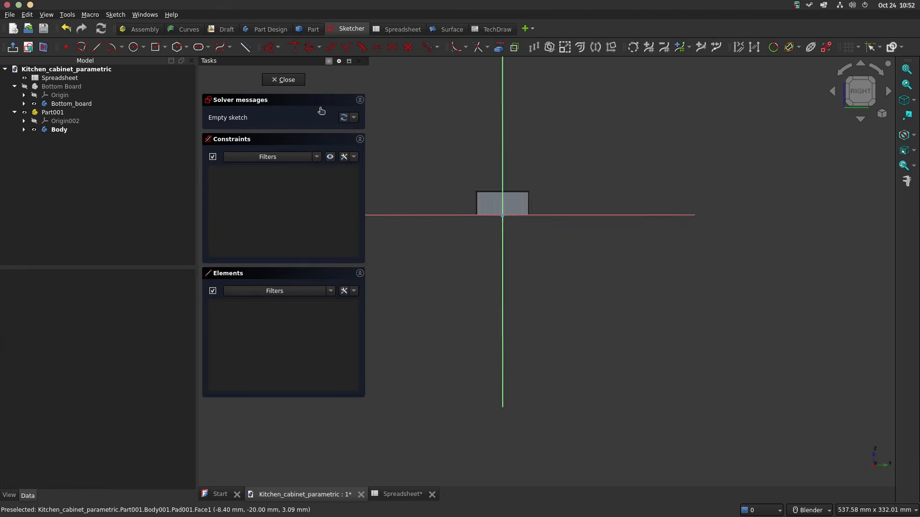
scroll(512, 264, "up", 5)
middle_click_drag(512, 264, 549, 282, "shift")
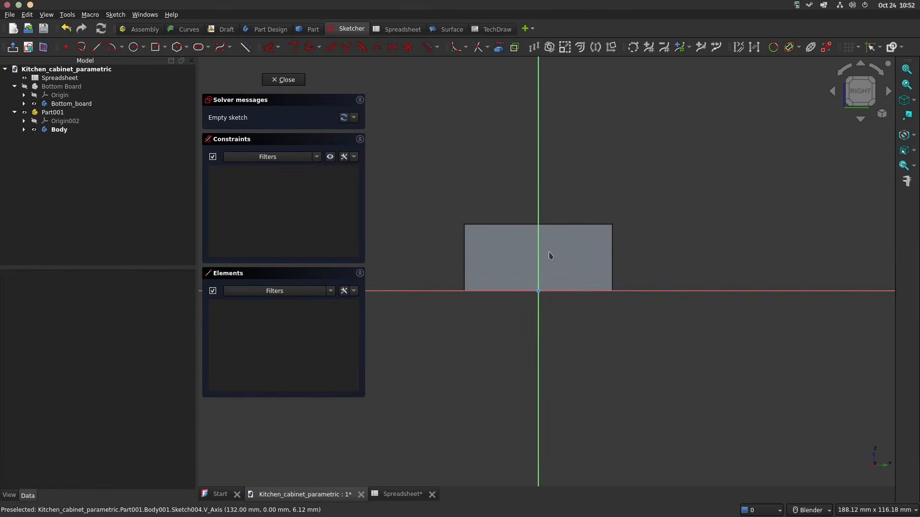
left_click(136, 48)
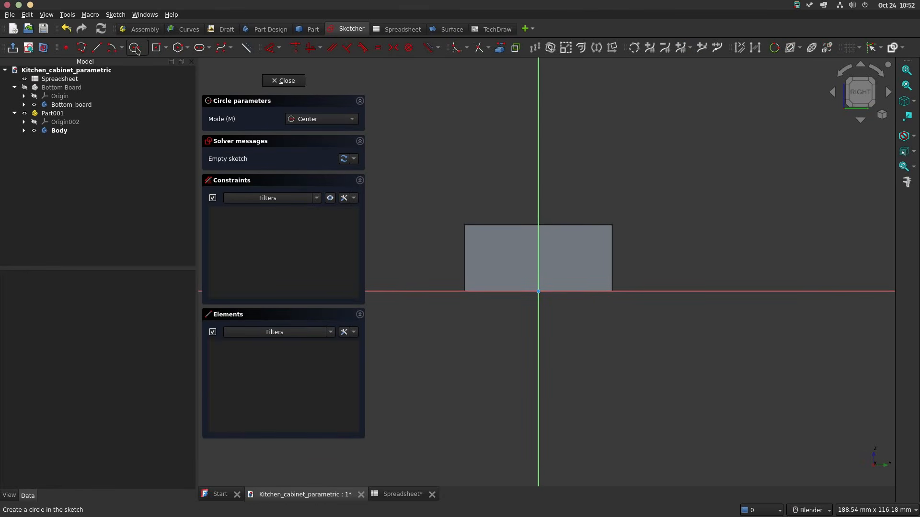
left_click(581, 258)
left_click(578, 272)
scroll(570, 288, "up", 2)
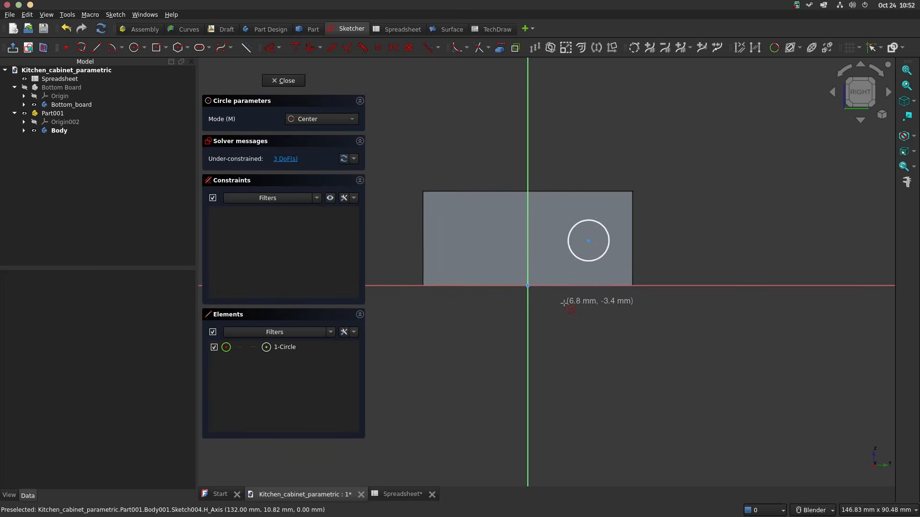
right_click(575, 288)
Step: Constrain the circle centre's distance from the horizontal axis with the expression <<Spreadsheet>>.bt/2
scroll(555, 286, "up", 1)
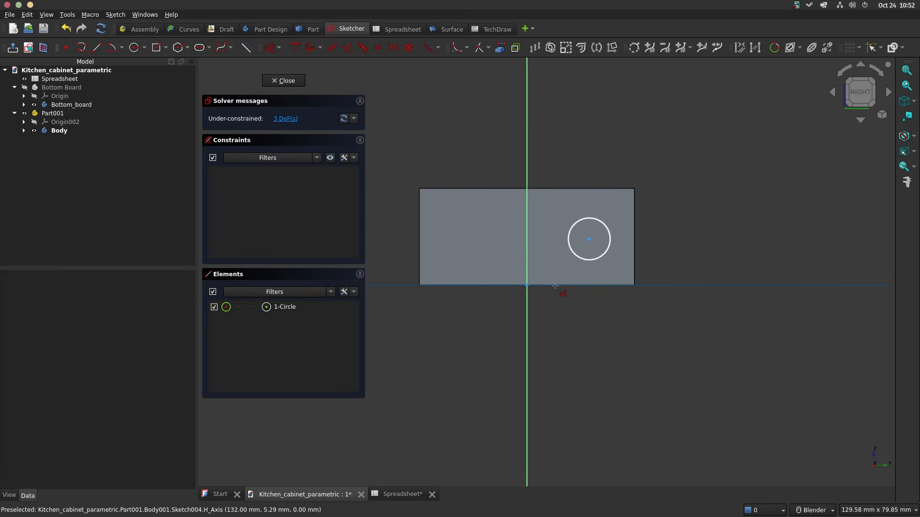
left_click(554, 288)
key("d")
left_click(589, 239)
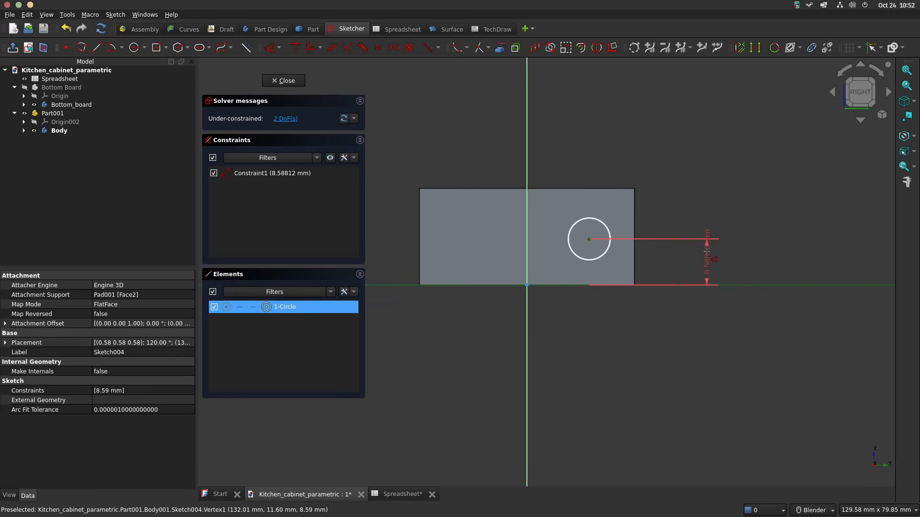
left_click(707, 255)
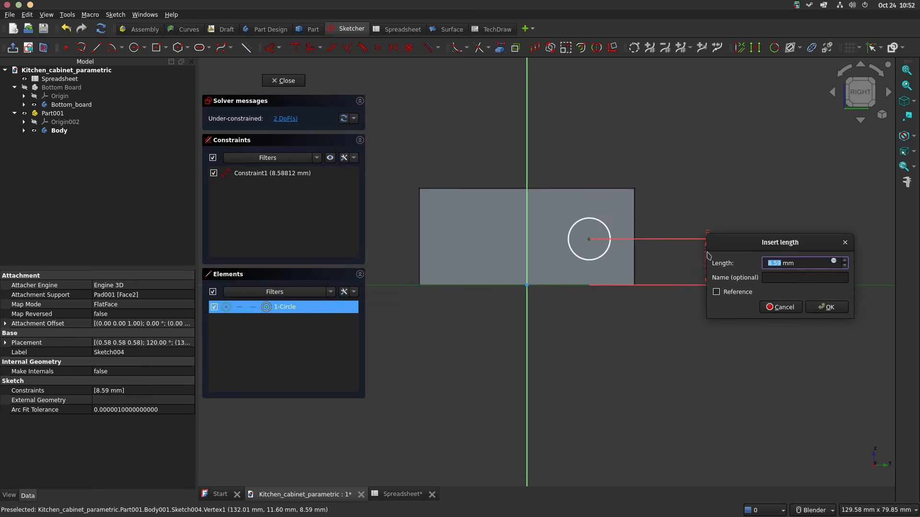
key("equal")
type("<<Spreadsheet>>.")
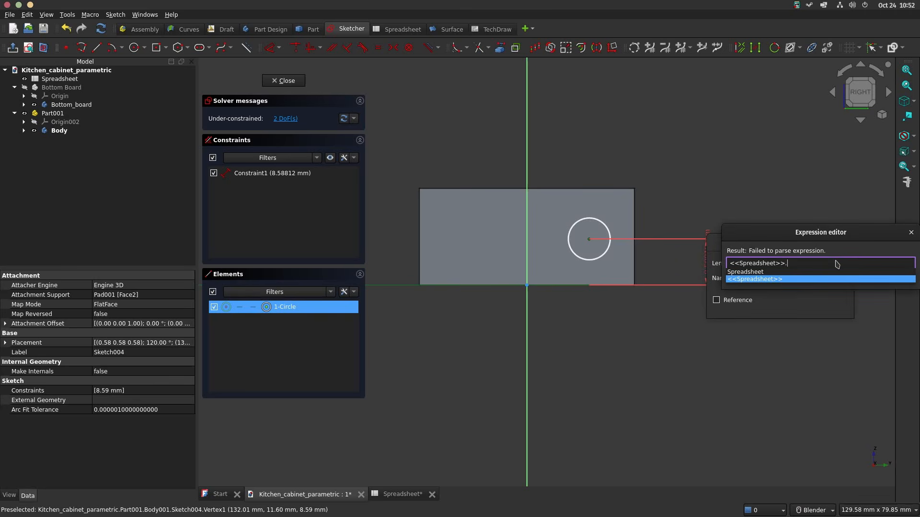
type("bt/2")
key("Return")
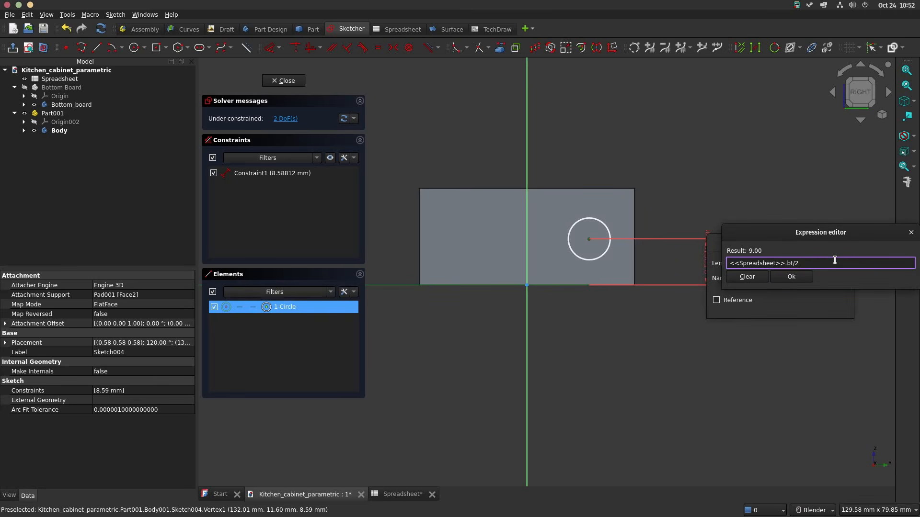
key("Return")
left_click(827, 307)
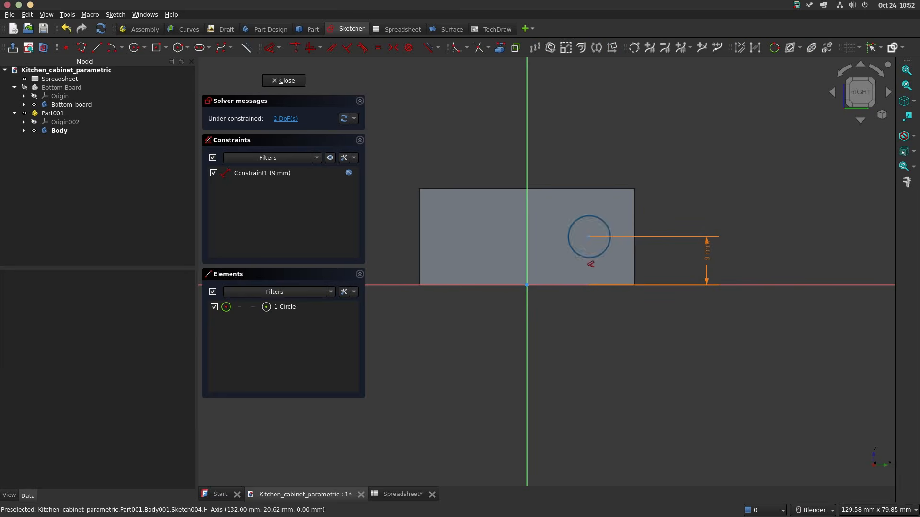
Step: Constrain the circle centre's distance from the vertical axis with the expression <<Spreadsheet>>.sbw/2-10
left_click(588, 238)
left_click(527, 250)
left_click(575, 314)
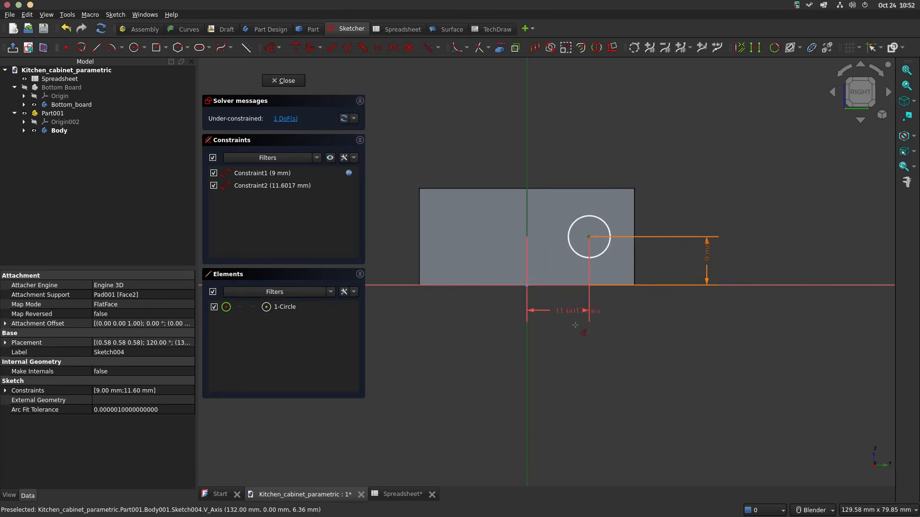
left_click(705, 348)
type("spr")
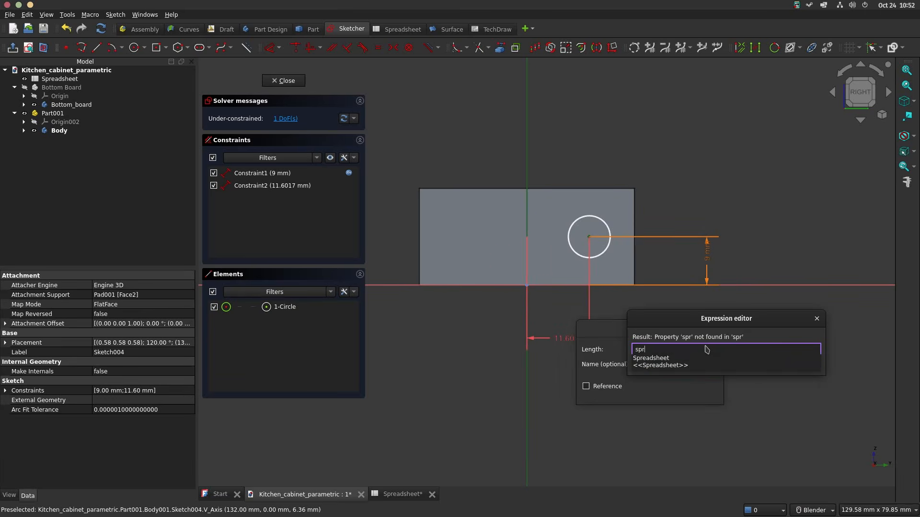
key("Down")
key("Down")
type("sbw")
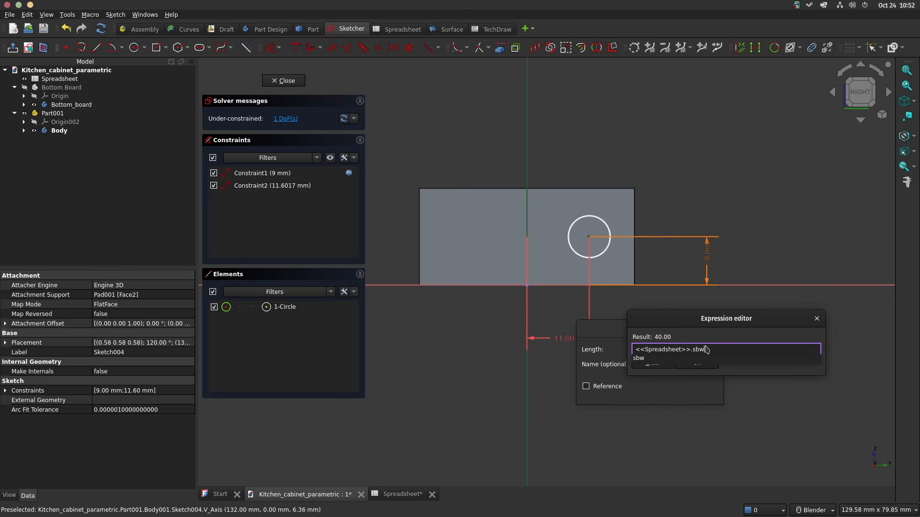
type("/2-10")
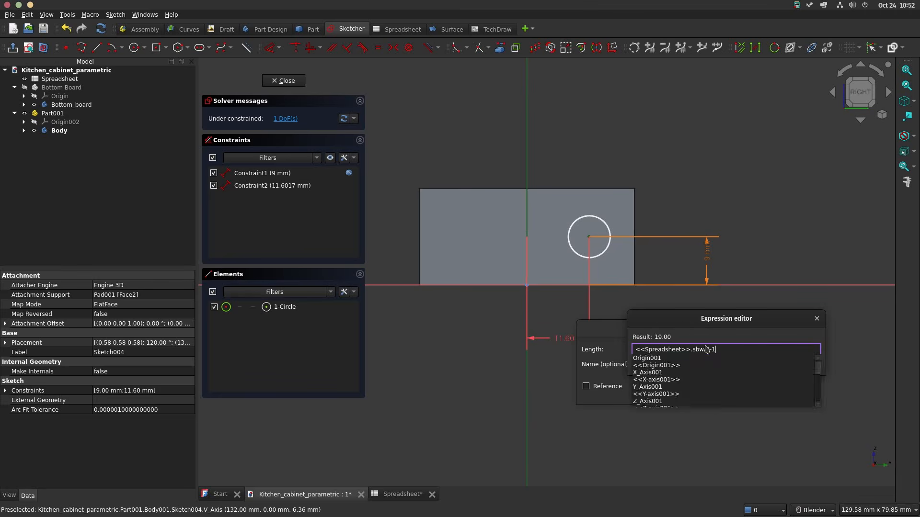
key("Return")
key("Return")
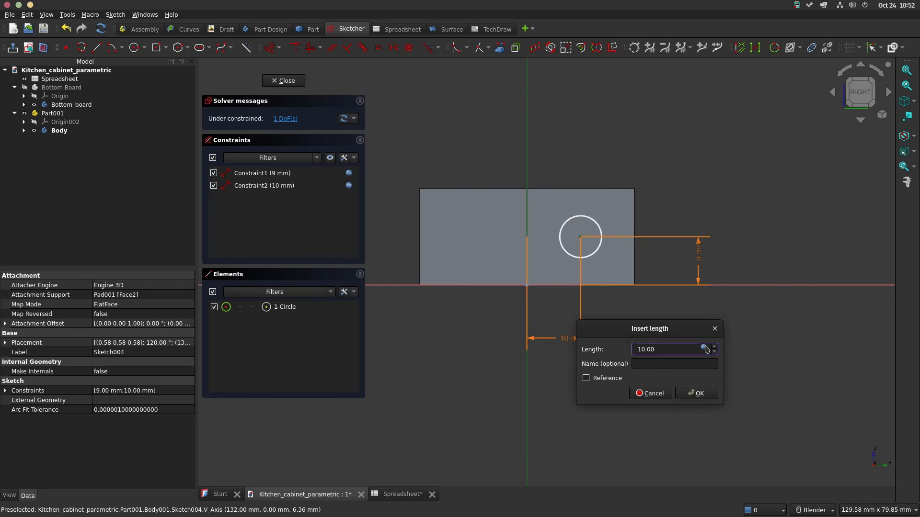
key("Return")
Step: Constrain the circle's diameter to 6 mm
left_click(593, 222)
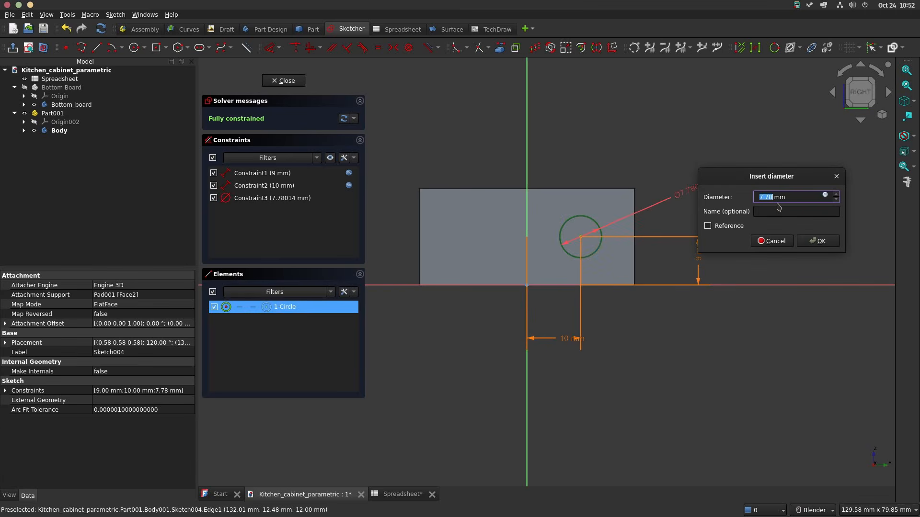
type("6")
key("Return")
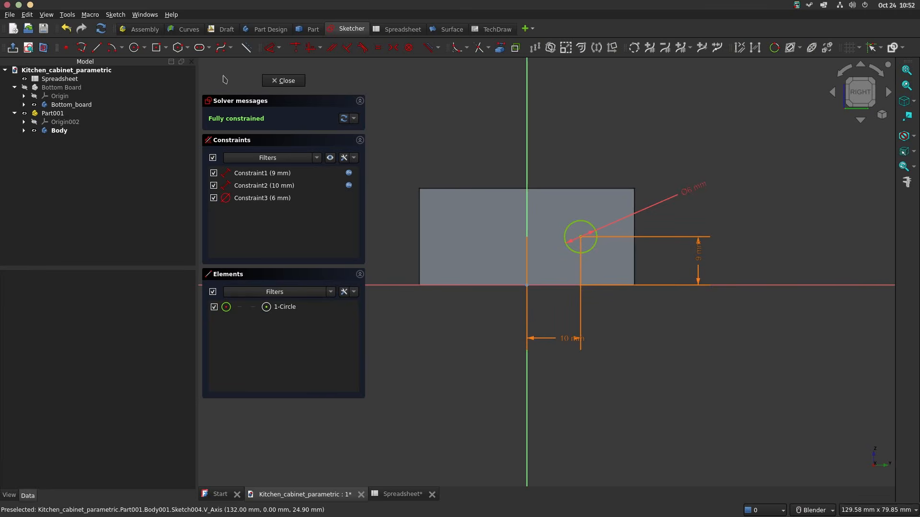
Step: Draw a second circle on the other half of the end face and make both centres symmetric about the vertical axis
left_click(134, 48)
left_click(461, 235)
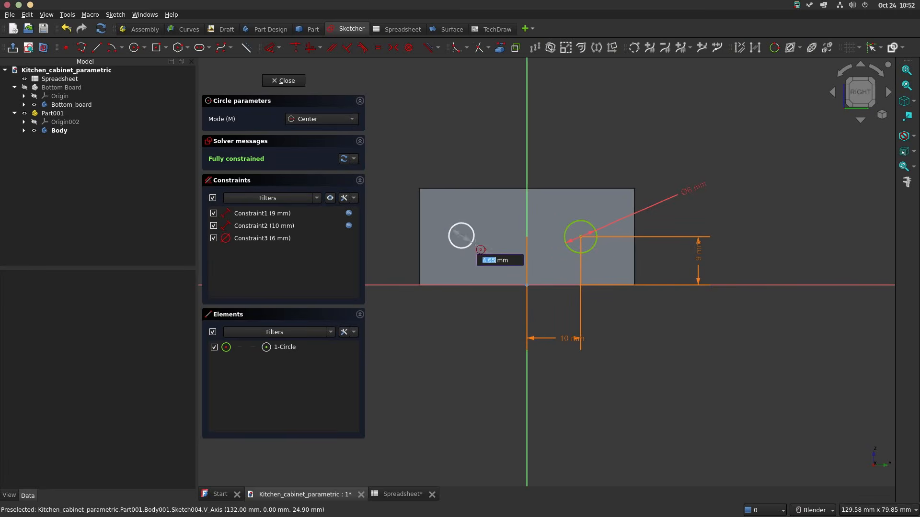
left_click(475, 249)
left_click(581, 239)
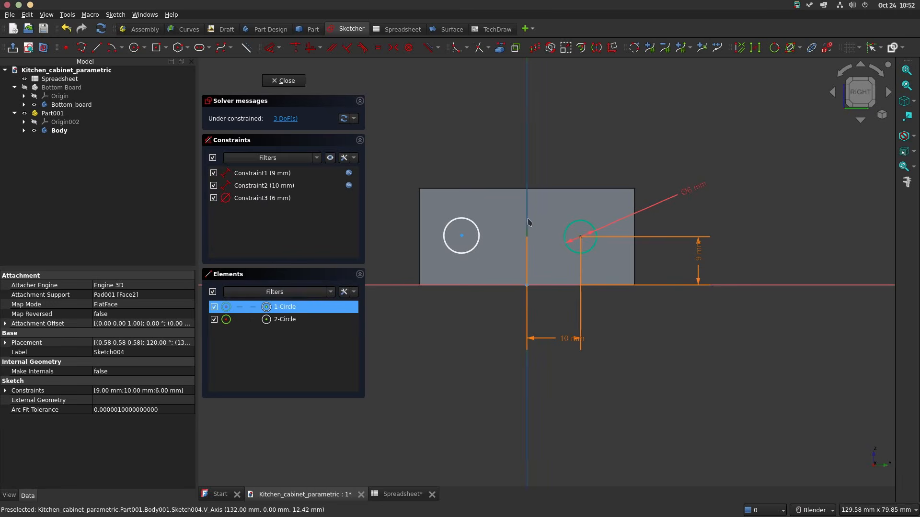
left_click(462, 237)
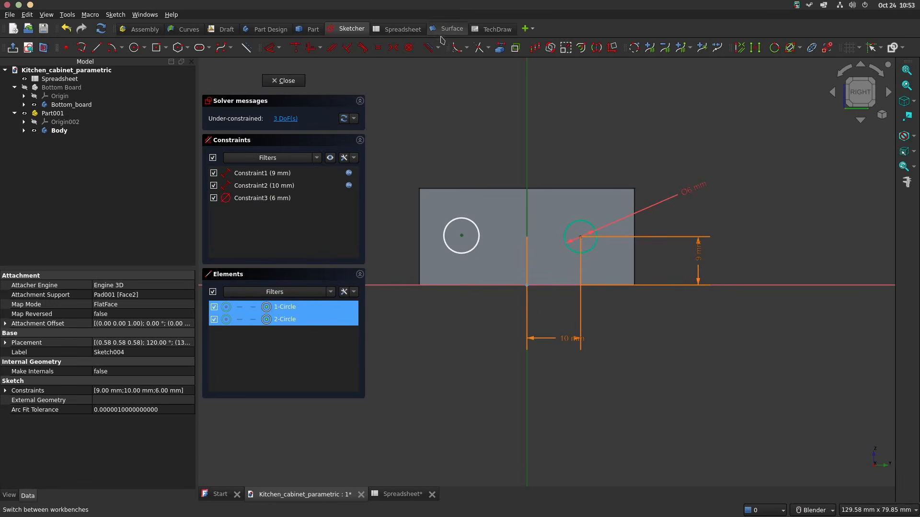
left_click(394, 48)
scroll(536, 181, "up", 2)
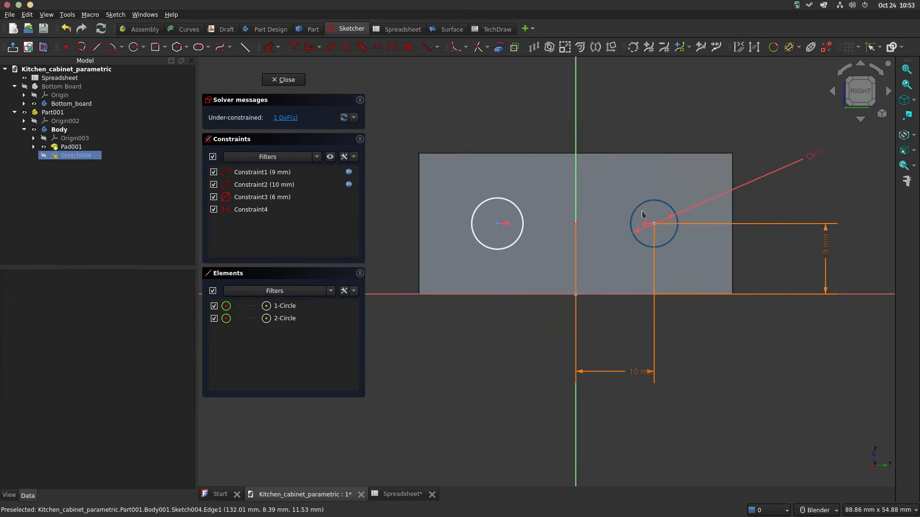
Step: Apply an equal constraint to the two circles
left_click(640, 211)
left_click(521, 214)
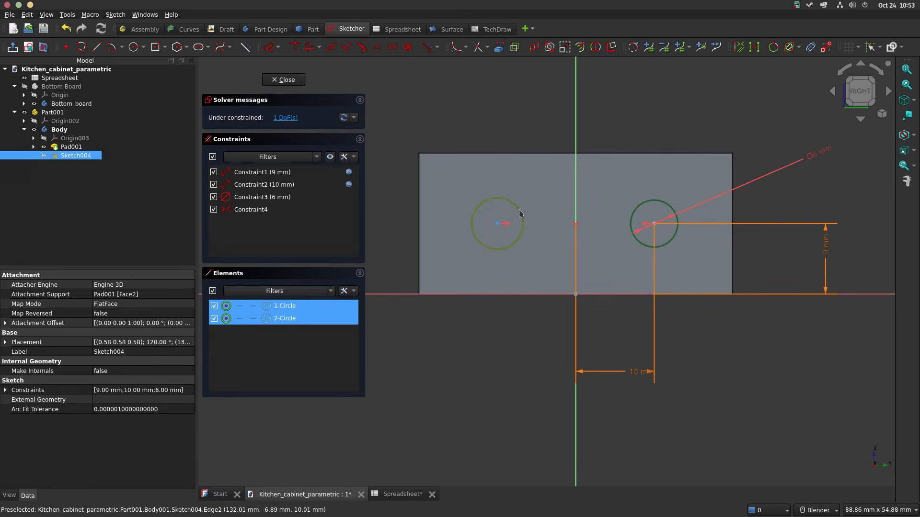
key("e")
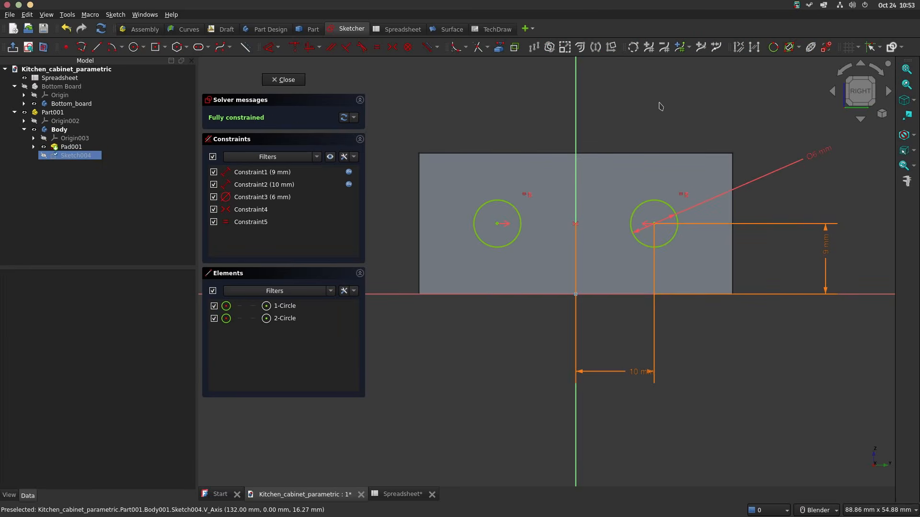
Step: Finish the circle sketch and pocket both holes 10 mm deep into the board's end
left_click(285, 79)
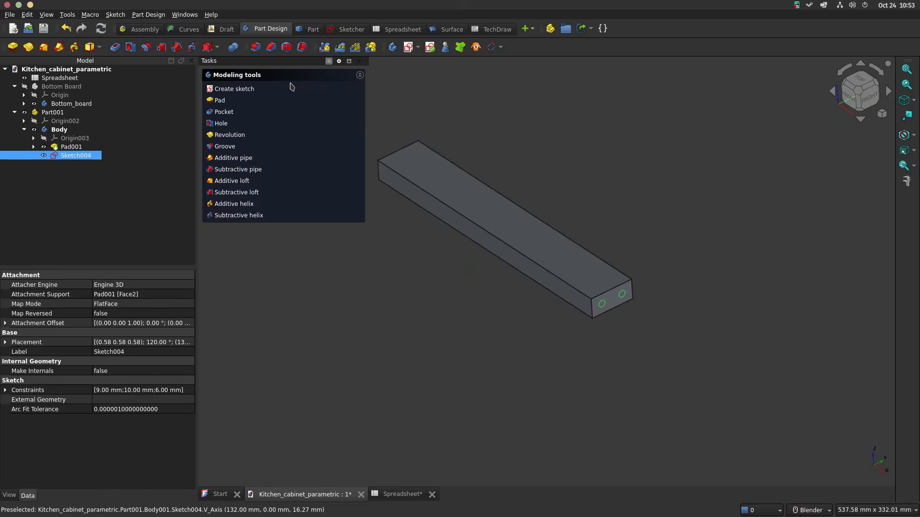
left_click(224, 112)
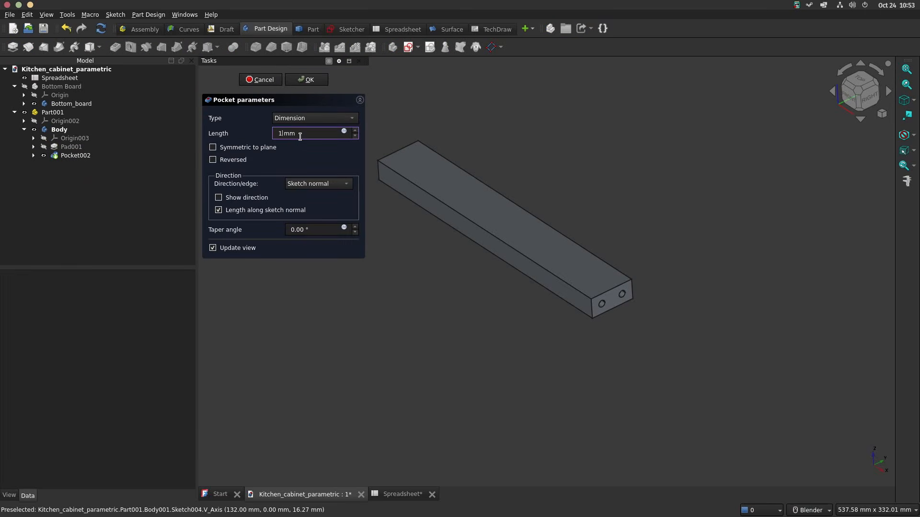
key("Return")
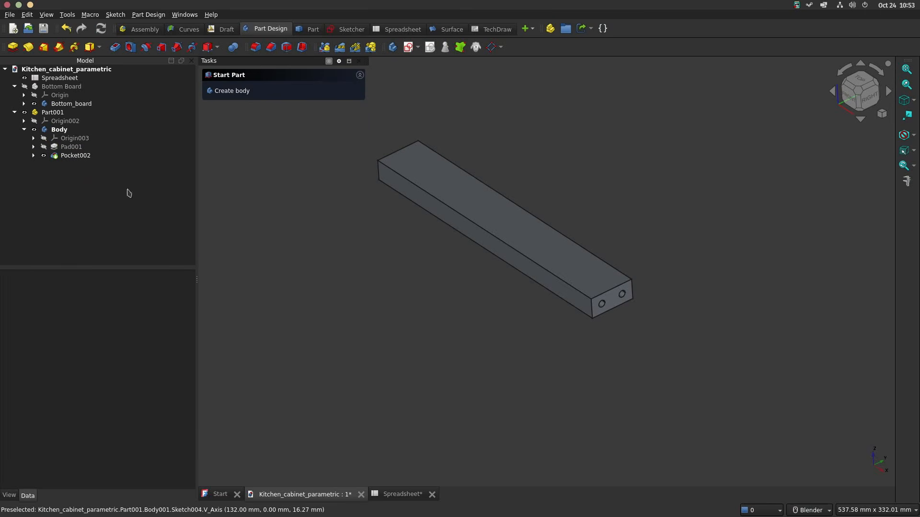
Step: Mirror the hole pocket across the base YZ plane so the opposite end of the board gets the same two holes
left_click(76, 156)
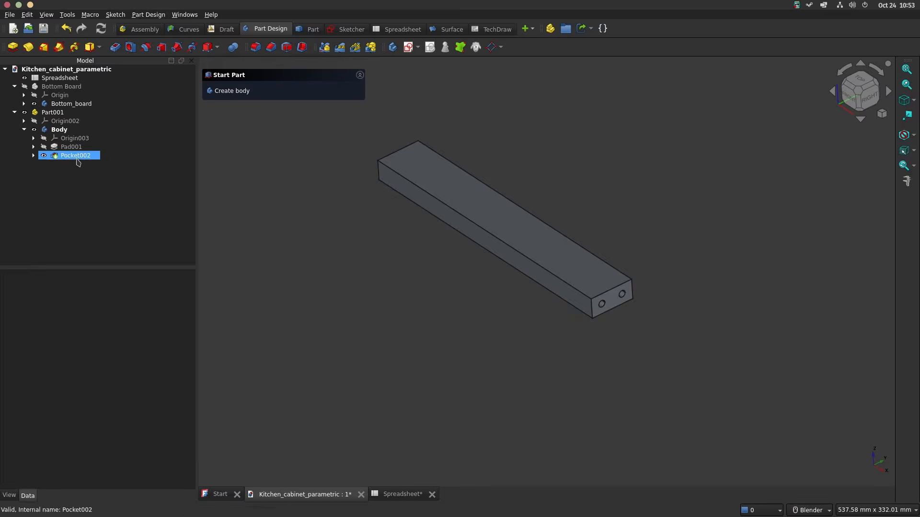
left_click(324, 47)
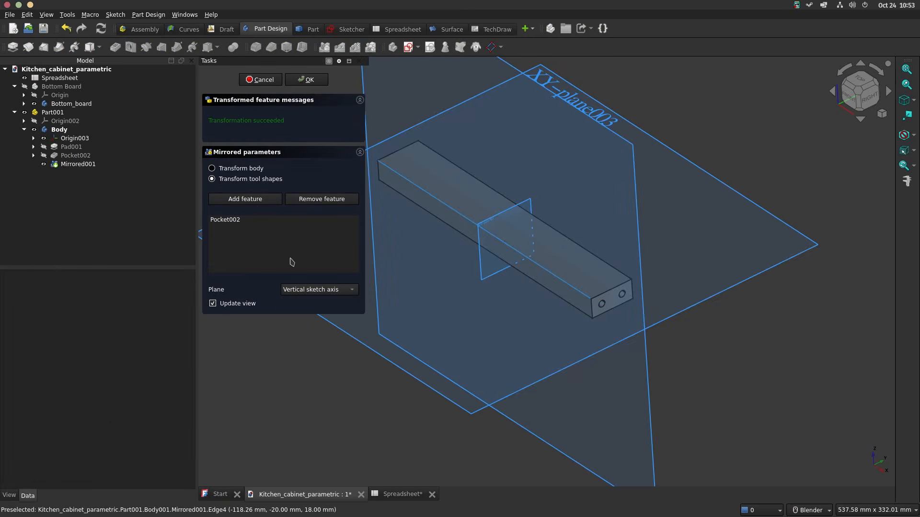
left_click(325, 289)
left_click(329, 346)
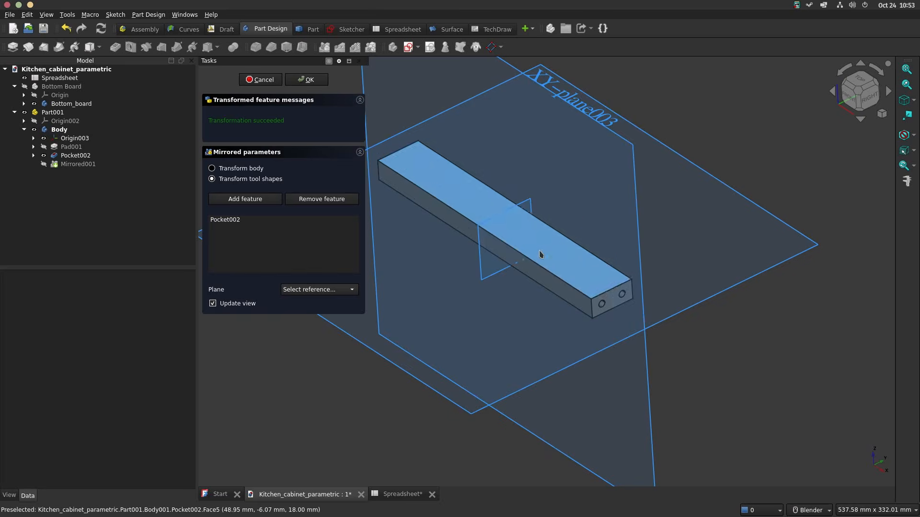
scroll(530, 222, "up", 4)
left_click(532, 217)
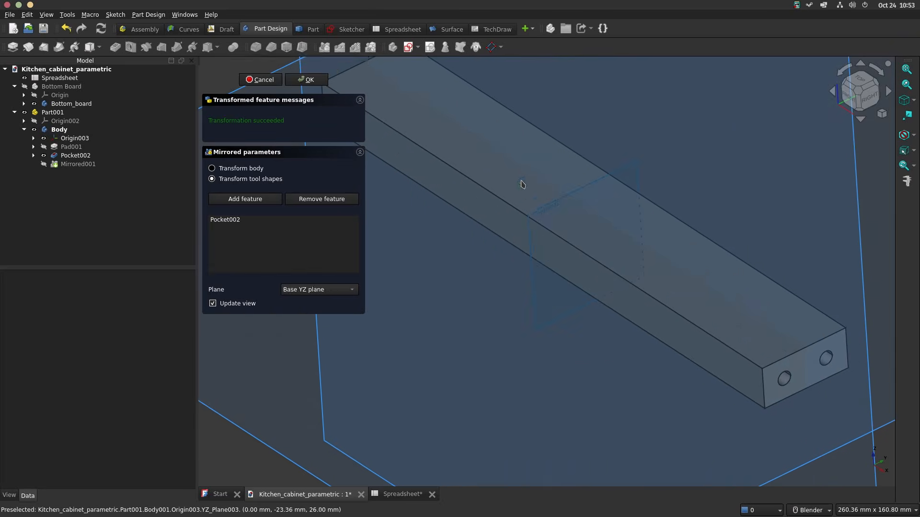
scroll(522, 187, "down", 3)
middle_click_drag(527, 196, 513, 228)
left_click(306, 79)
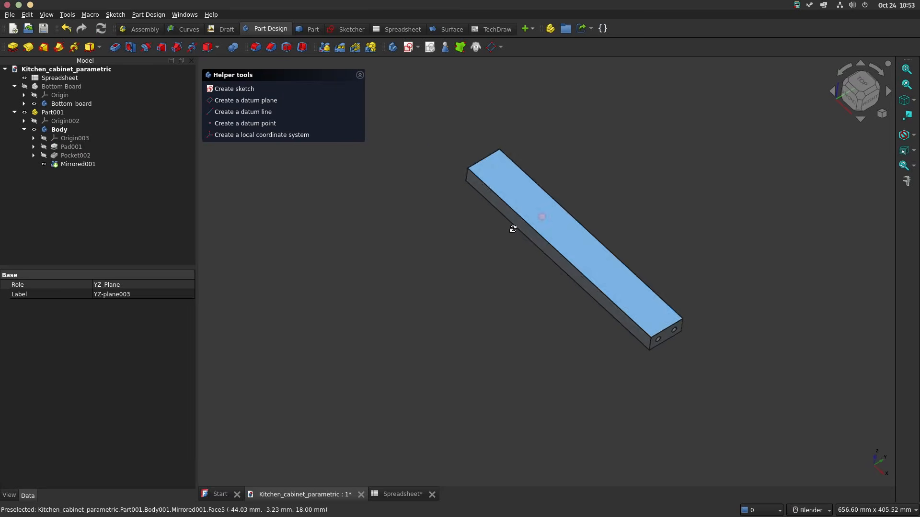
Step: Rename the new part to "Small Board" and its body to "Small_board"
left_click(57, 113)
left_click(57, 113)
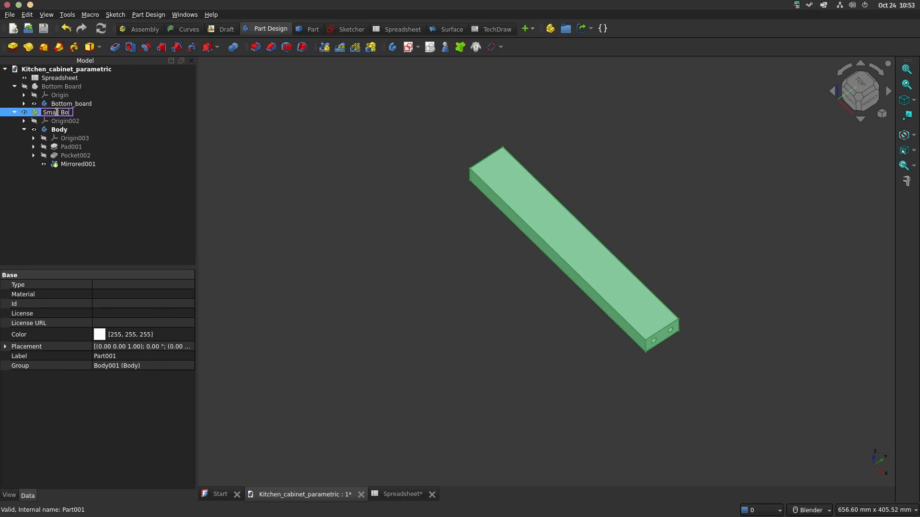
key("Return")
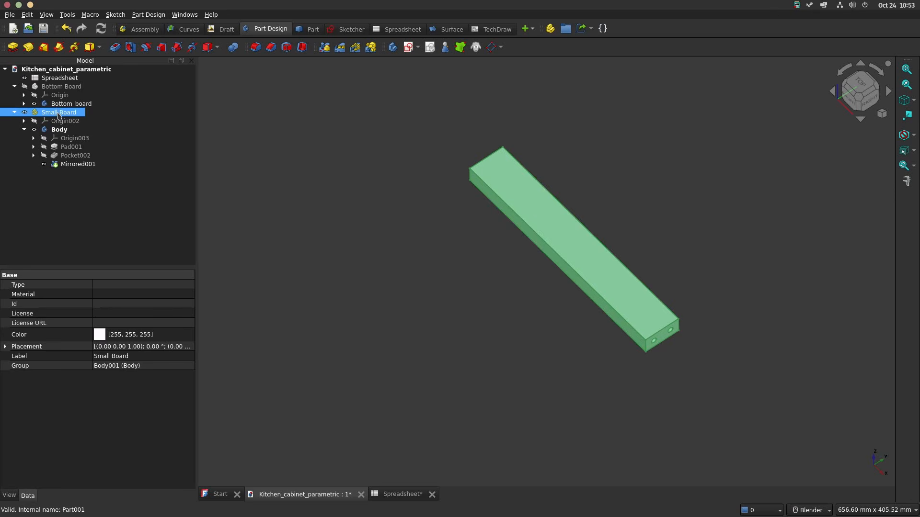
left_click(60, 129)
left_click(60, 129)
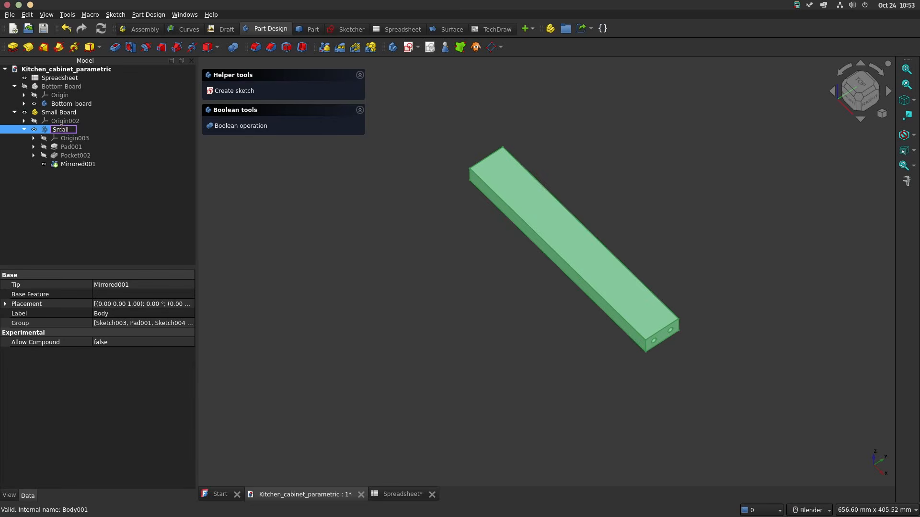
key("Return")
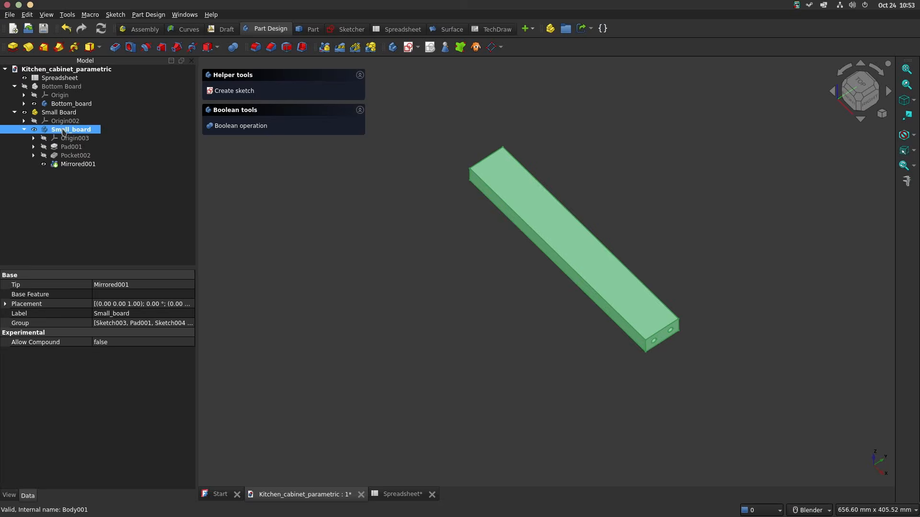
Step: Collapse the Small_board body's features and hide the Small Board part
left_click(24, 129)
left_click(25, 115)
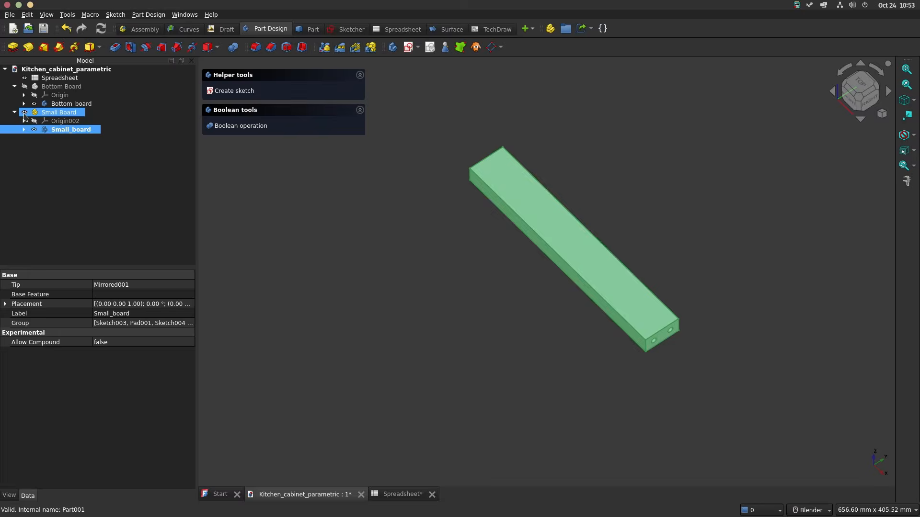
left_click(52, 148)
left_click(26, 113)
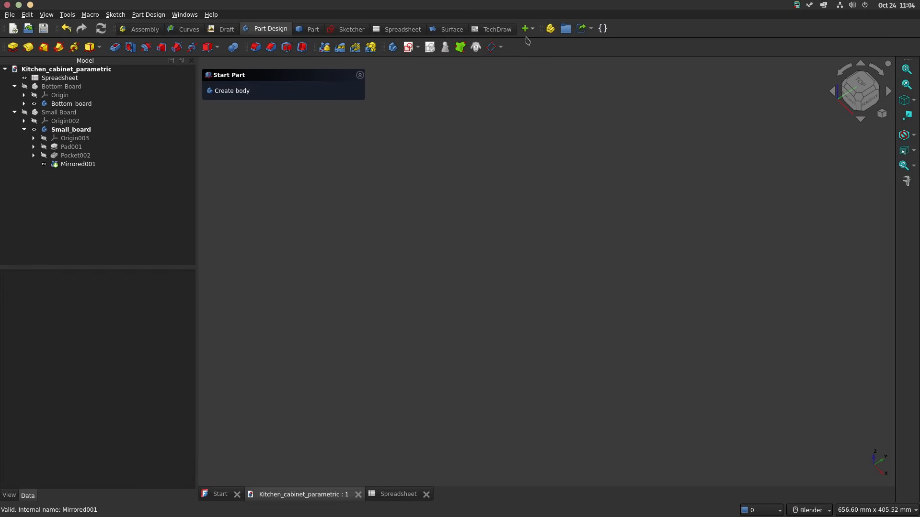
Step: Create another part at the document's top level with an empty body inside it
left_click(74, 70)
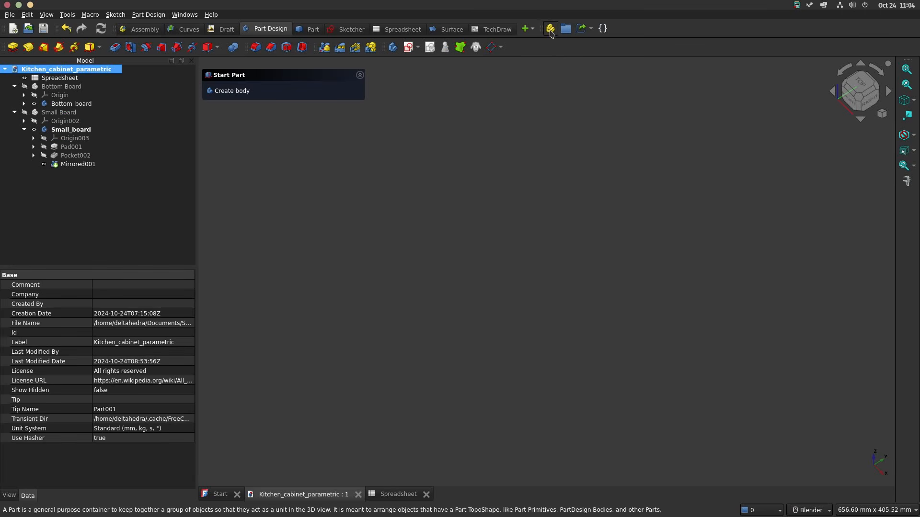
left_click(551, 30)
left_click(230, 92)
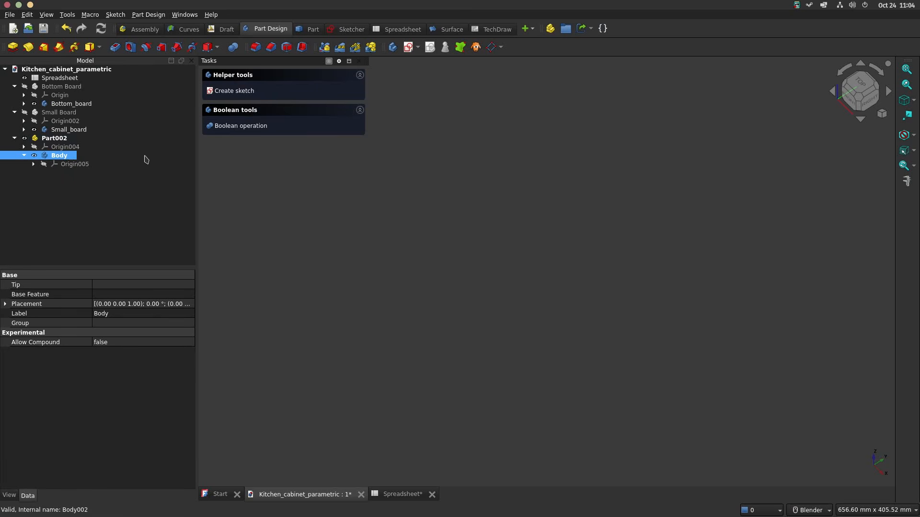
Step: Sketch a rectangle centred on the origin of the new body's YZ plane, about 95 mm wide and 141 mm high
left_click(235, 91)
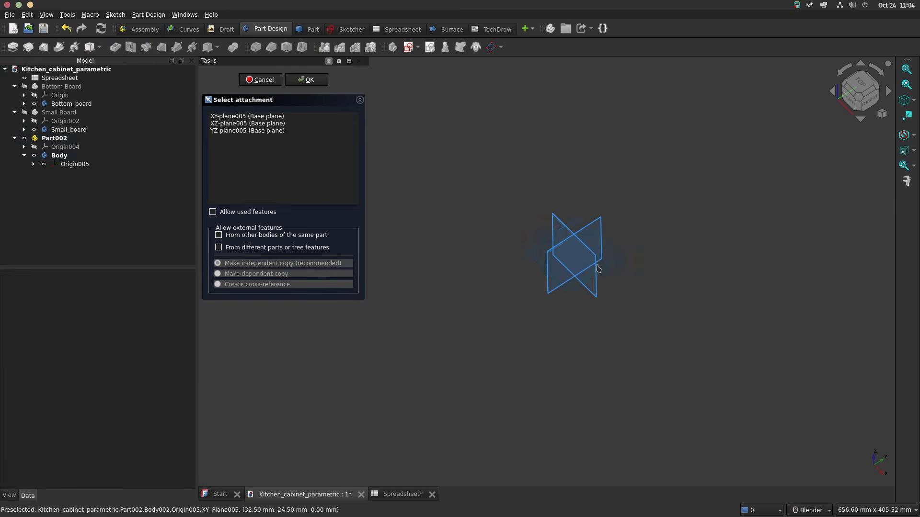
scroll(598, 269, "up", 3)
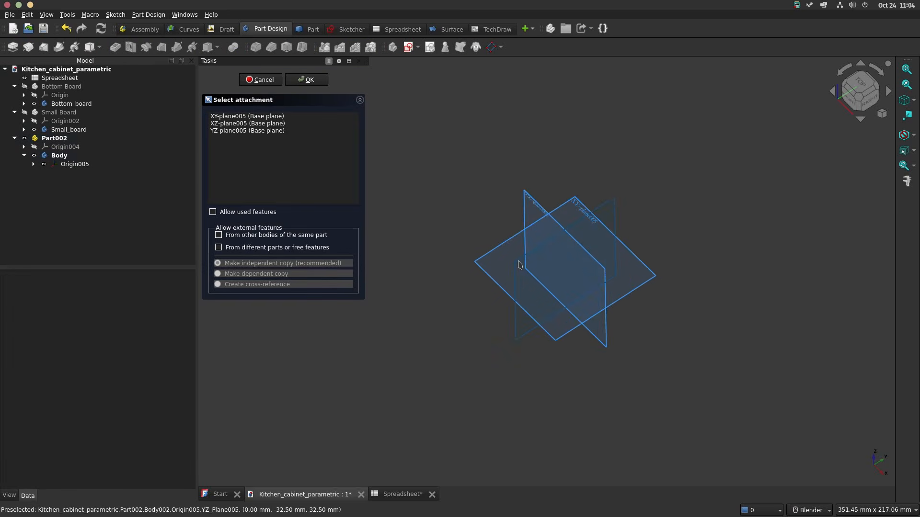
left_click(519, 264)
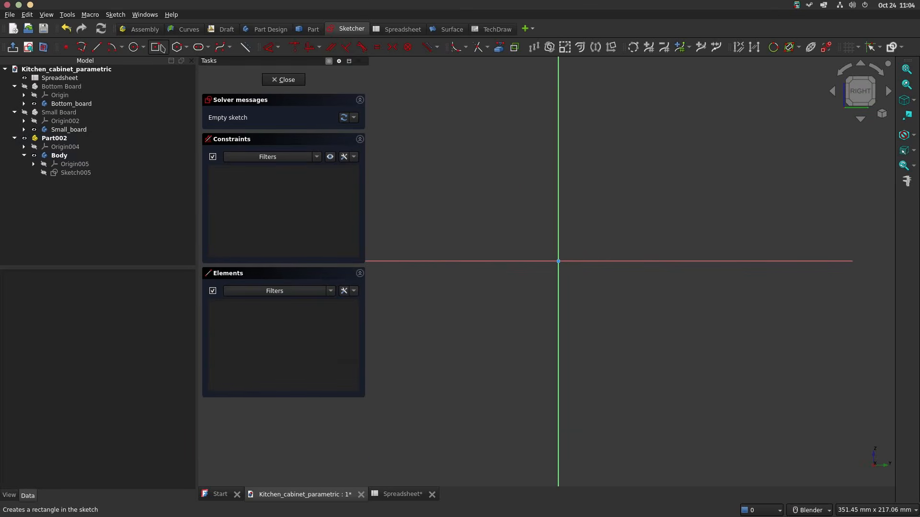
left_click(158, 48)
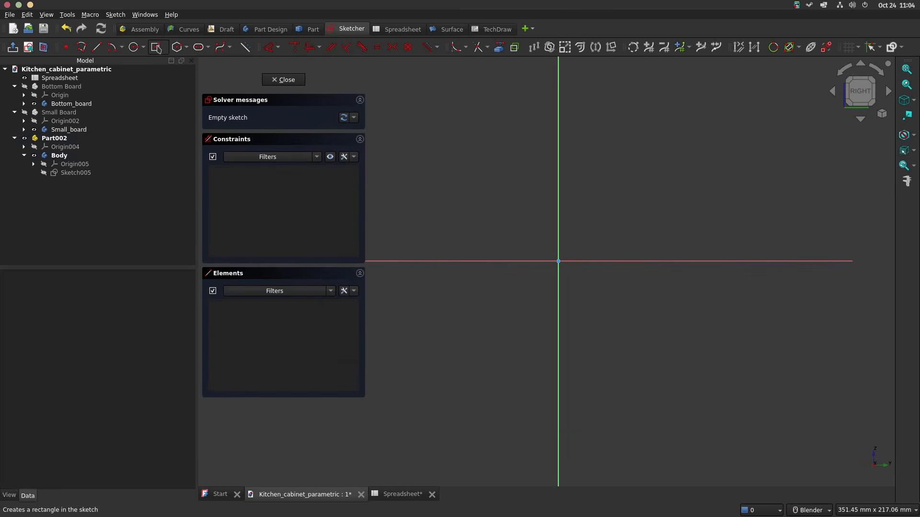
left_click(558, 262)
left_click(652, 122)
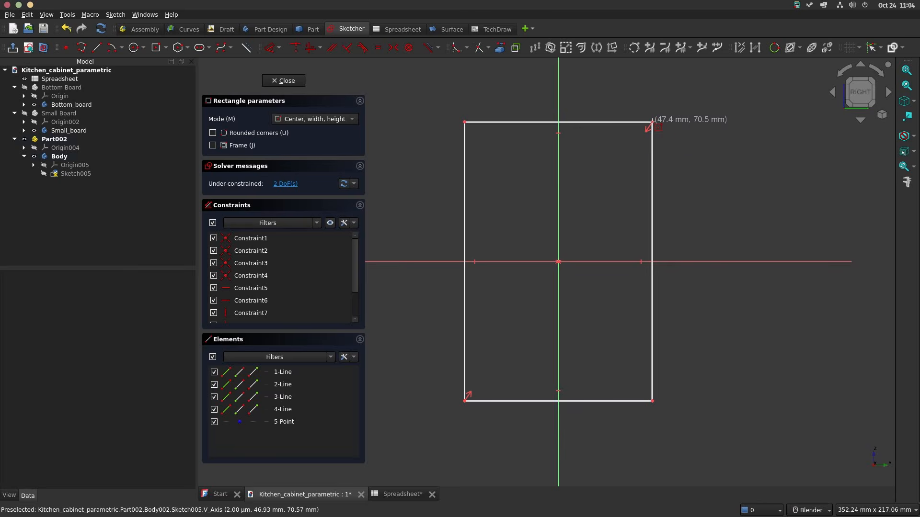
key("Escape")
Step: Dimension the rectangle's vertical side and link it to the spreadsheet's height value of 800 mm
left_click(465, 228)
key("d")
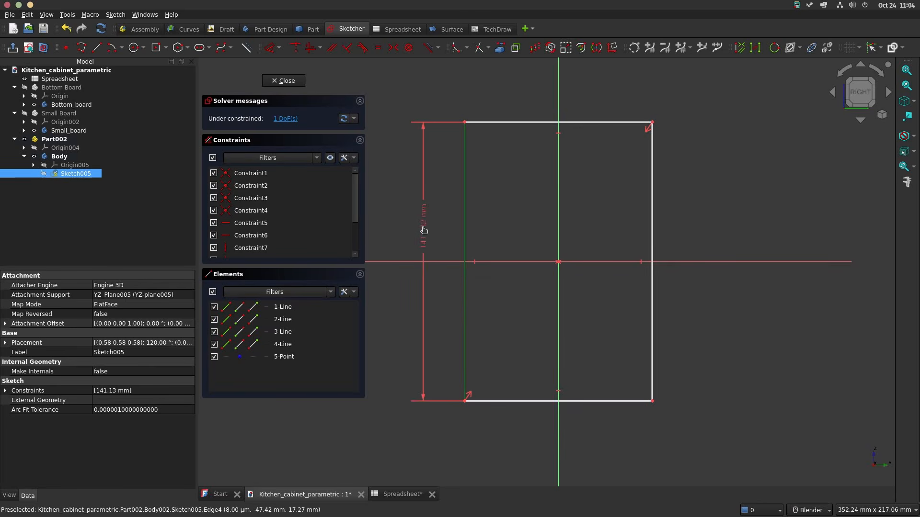
left_click(424, 230)
left_click(550, 237)
type("<<Spreadsheet>>.ht")
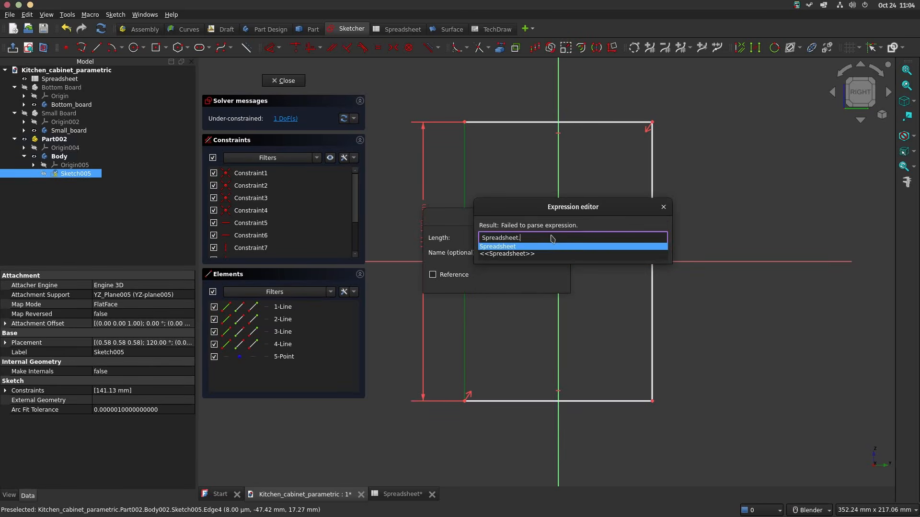
key("Return")
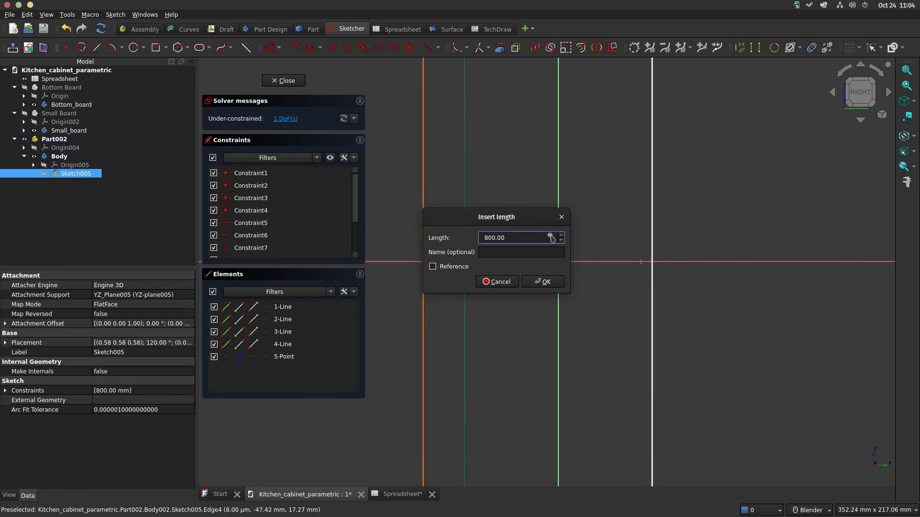
left_click(555, 287)
Step: Dimension the rectangle's lower edge and link its length to <<Spreadsheet>>.d, giving 600 mm
scroll(585, 287, "down", 10)
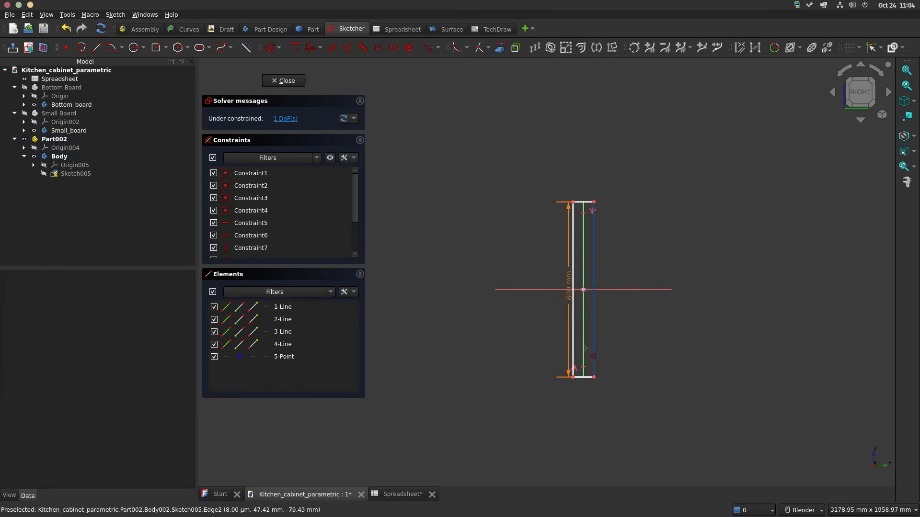
scroll(586, 385, "up", 1)
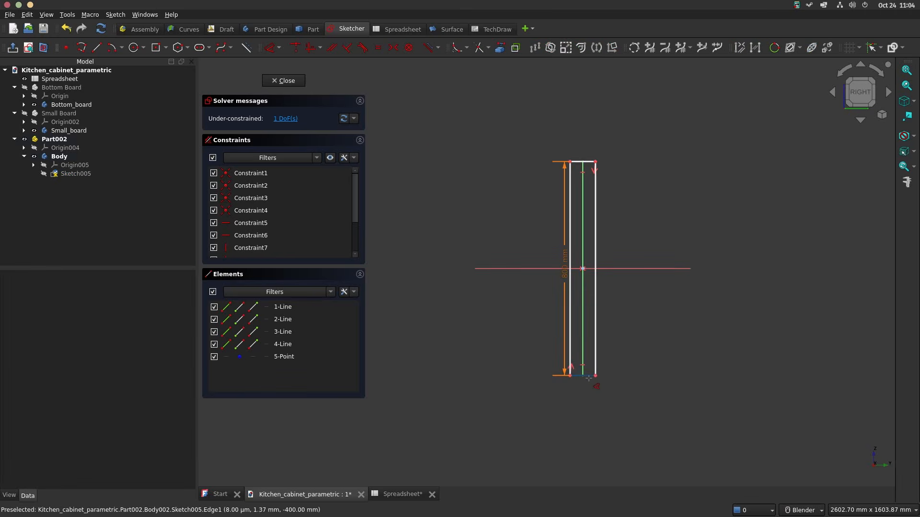
left_click(588, 376)
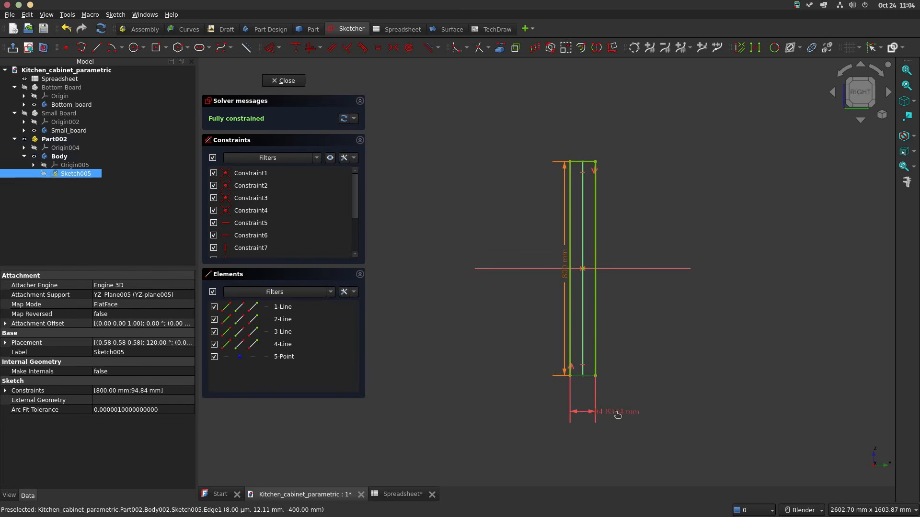
left_click(681, 406)
left_click(744, 420)
type("sp")
key("Down")
key("Down")
key("Return")
type("dsheet>>.d")
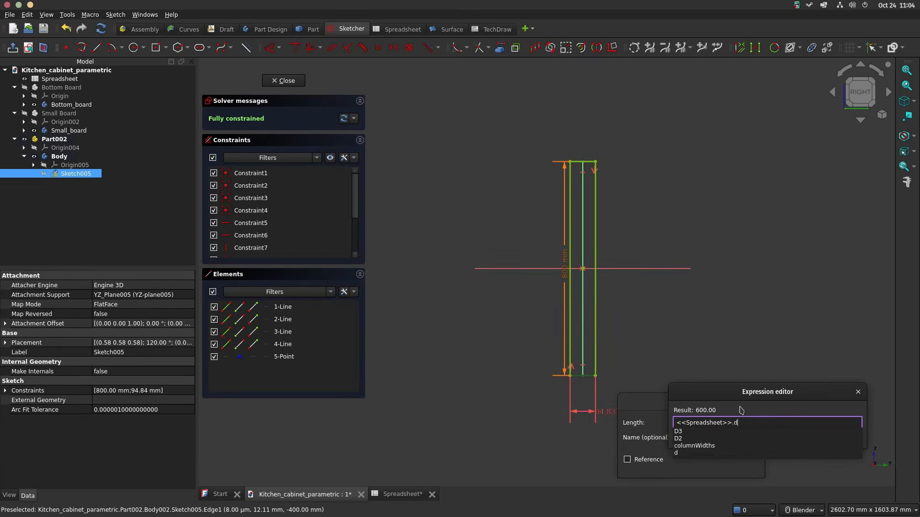
key("Return")
key("Return")
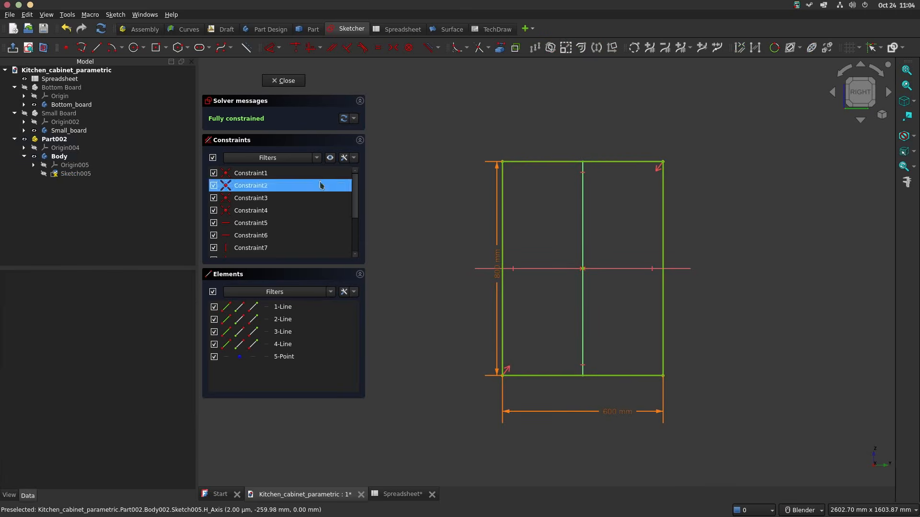
Step: Finish the sketch and pad the rectangle with its length linked to the spreadsheet's board thickness of 18 mm
left_click(284, 80)
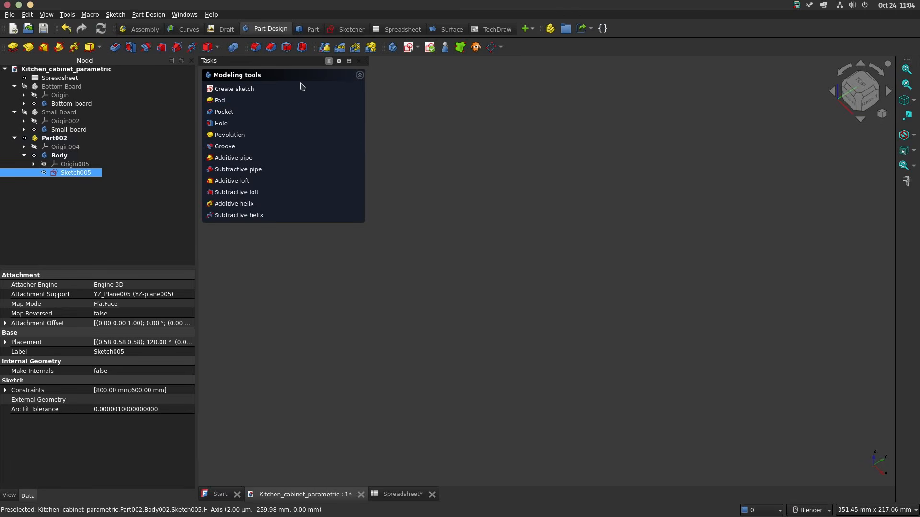
left_click(221, 106)
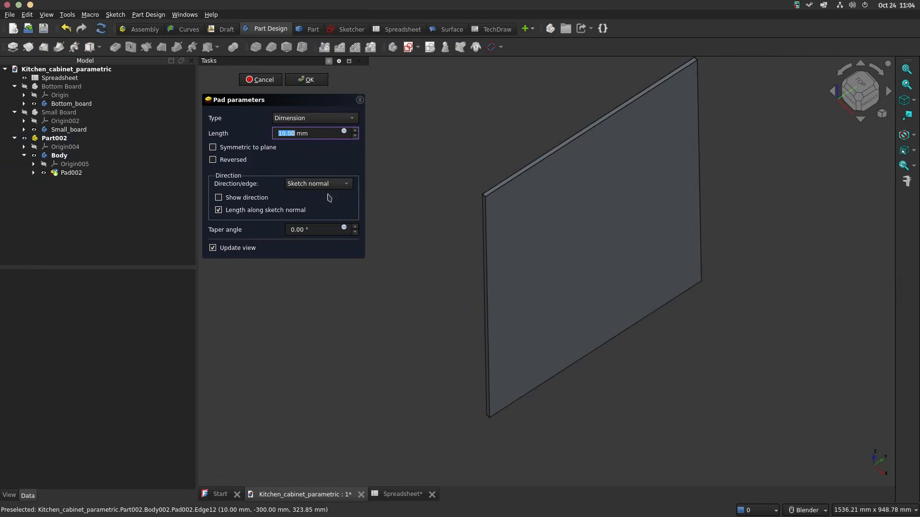
left_click(345, 131)
type("spr")
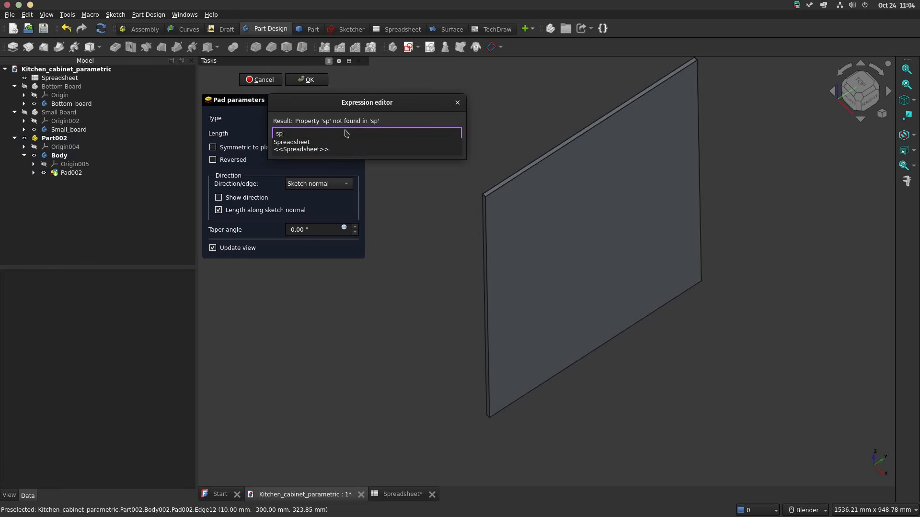
key("Down")
key("Down")
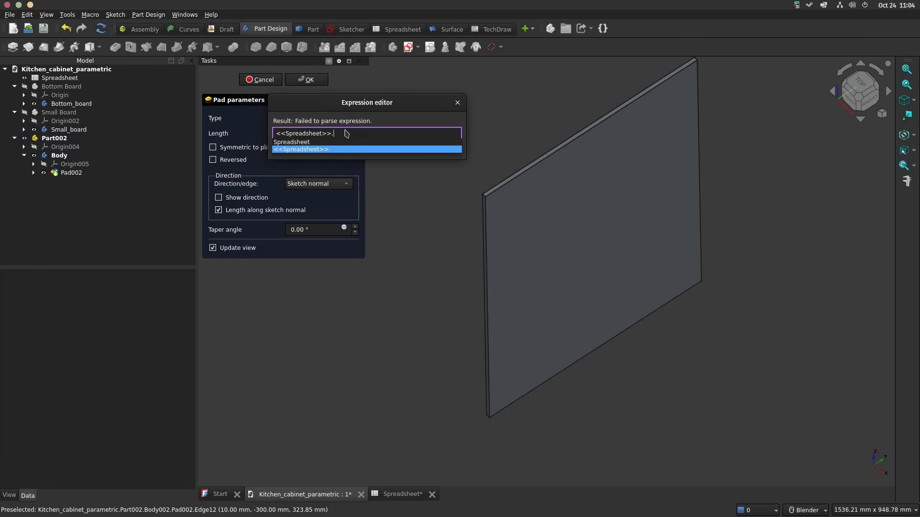
type("th")
key("Down")
key("Return")
key("Return")
key("Return")
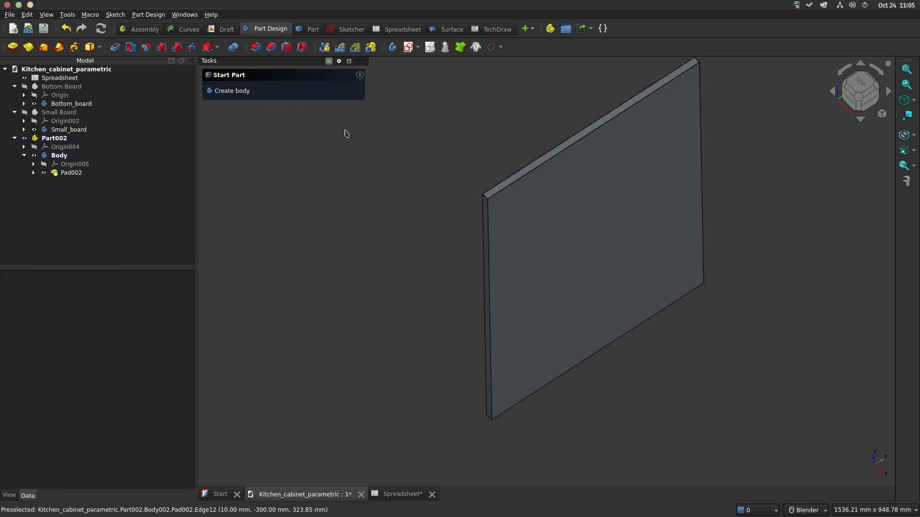
Step: Start a sketch on the board's large right-facing side and draw a tall, narrow rectangle near its right vertical edge
middle_click_drag(605, 222, 573, 187)
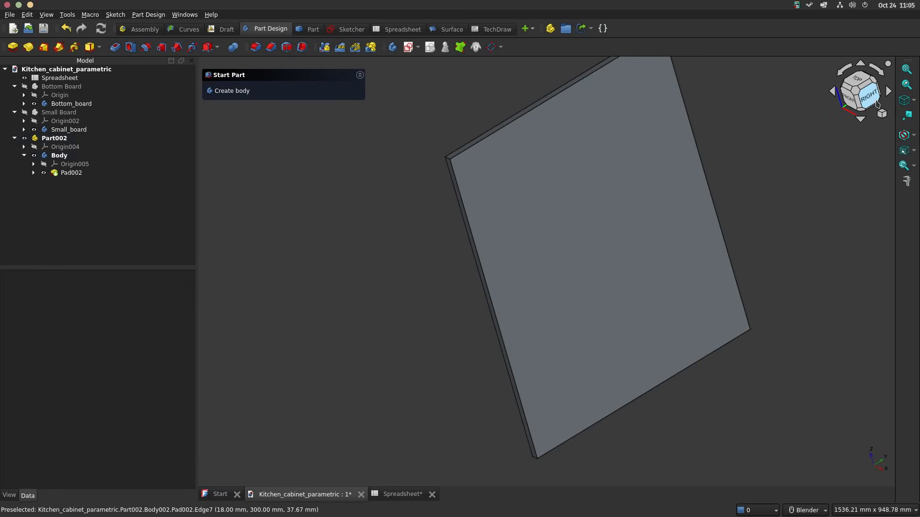
left_click(869, 97)
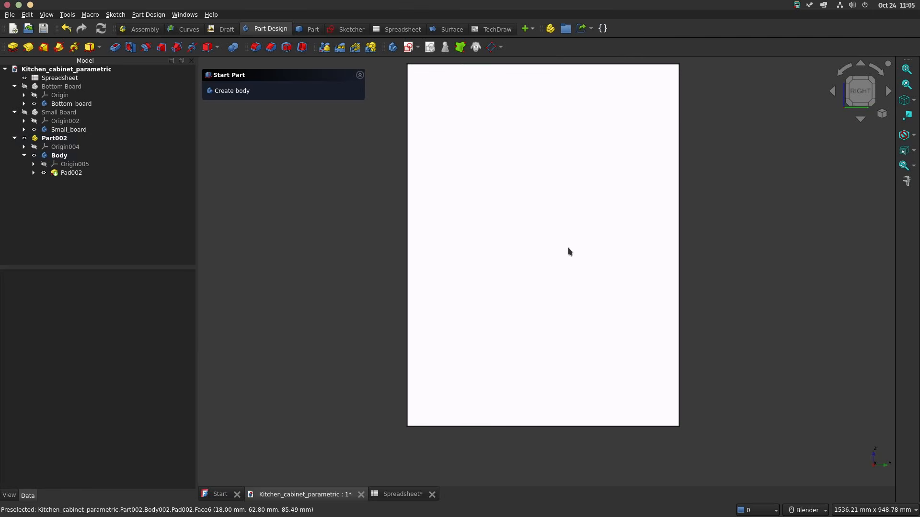
left_click(459, 172)
left_click(227, 90)
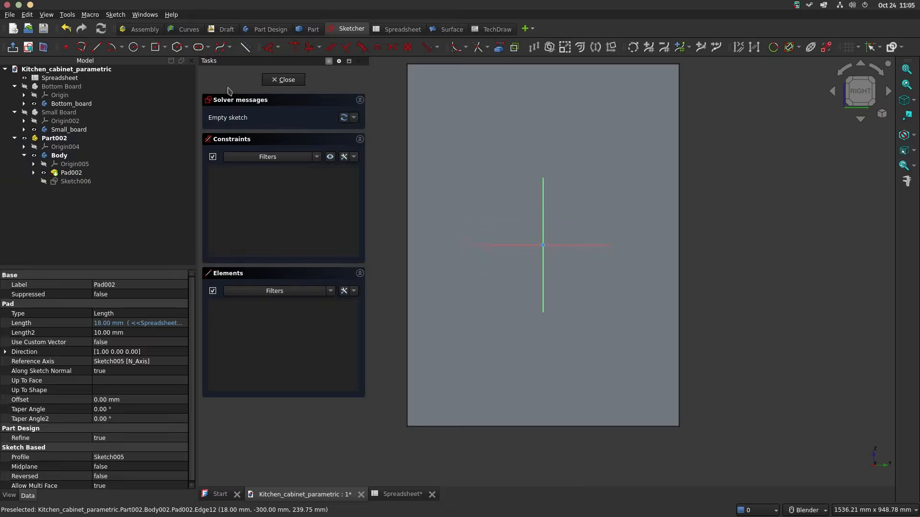
left_click(164, 47)
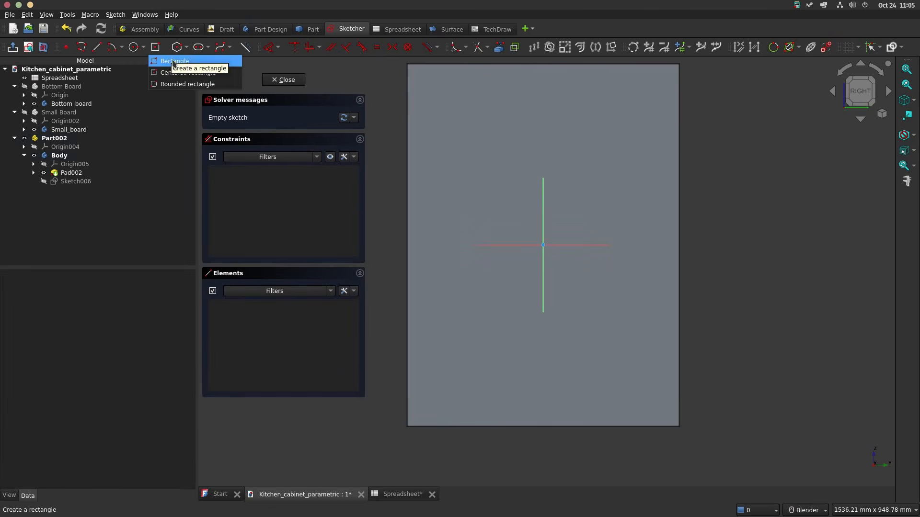
left_click(174, 62)
left_click(646, 91)
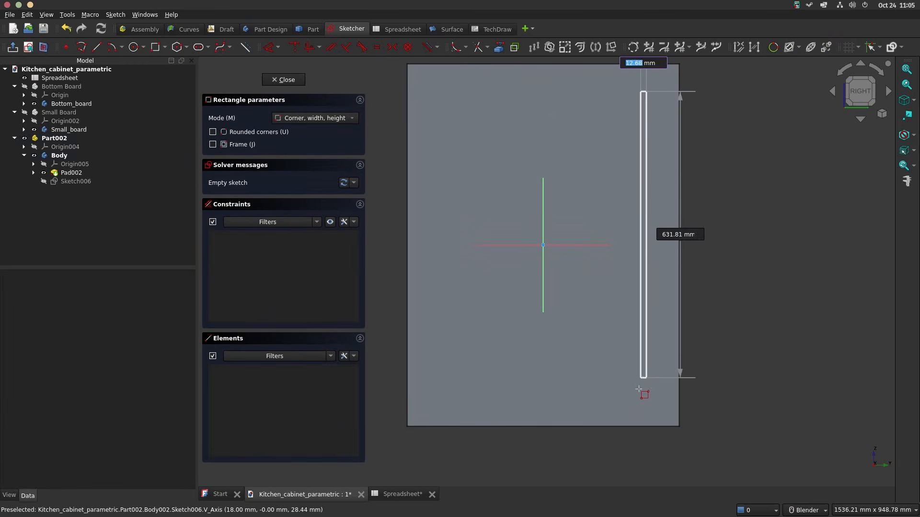
left_click(627, 401)
right_click(627, 401)
Step: Make the narrow rectangle's two inner corners symmetric about the sketch's horizontal axis
left_click(627, 401)
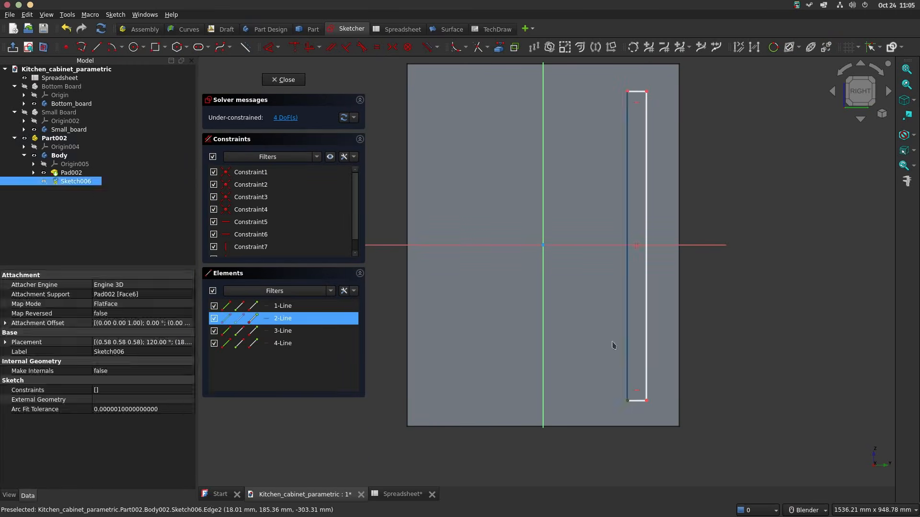
left_click(628, 92)
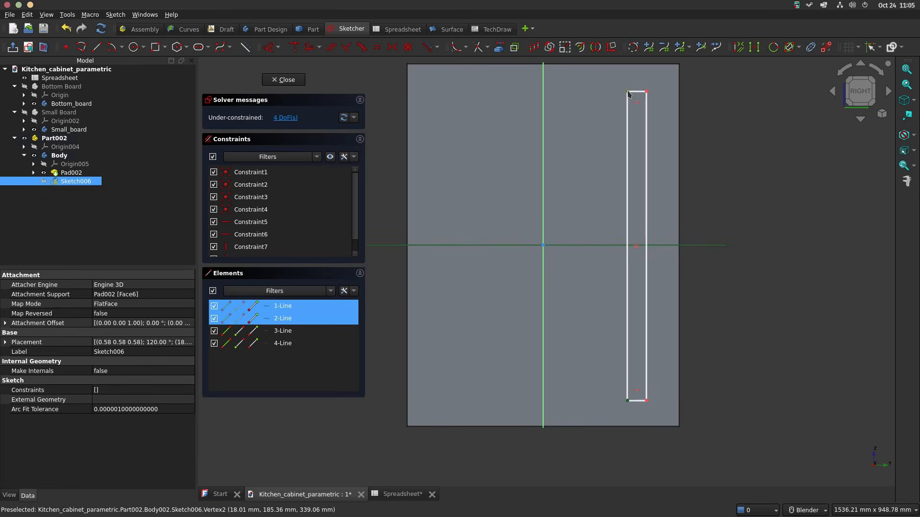
key("s")
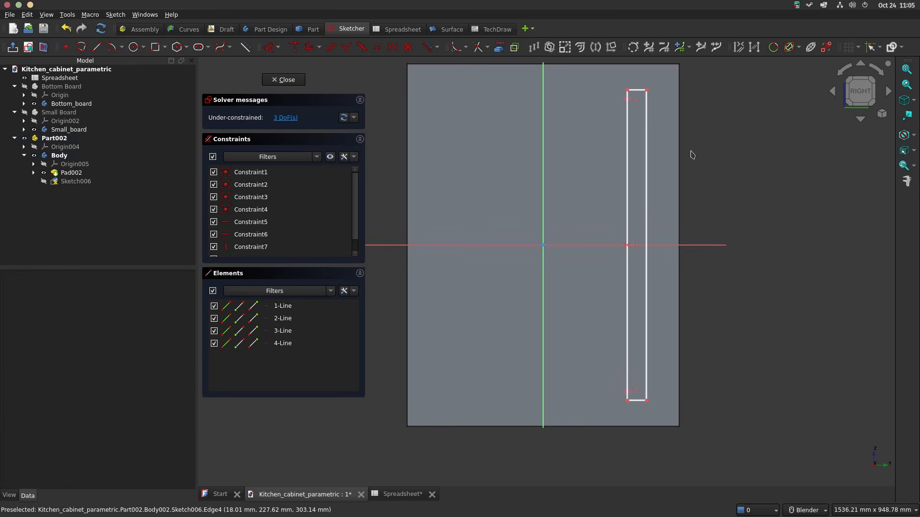
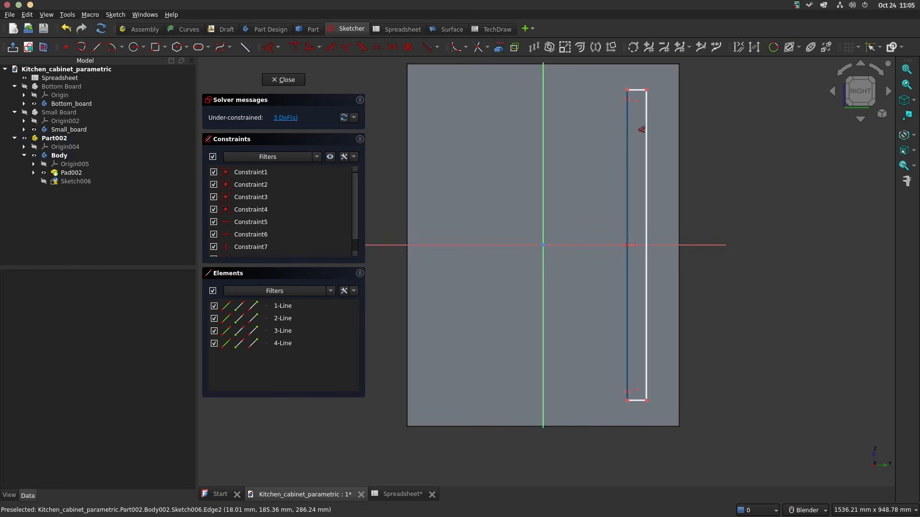
Step: Dimension the narrow rectangle's upper edge from the horizontal axis and link the distance to <<Spreadsheet>>.ht/2, giving 400 mm
left_click(582, 245)
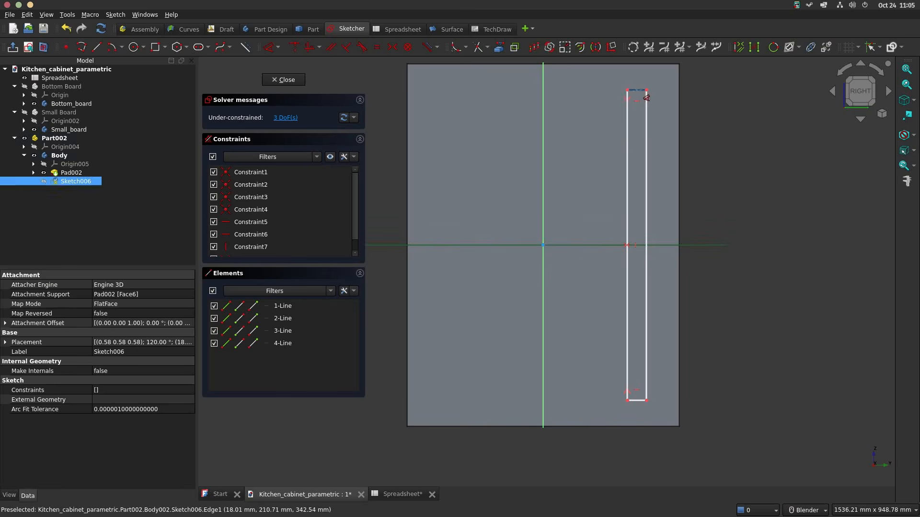
left_click(638, 90)
left_click(763, 117)
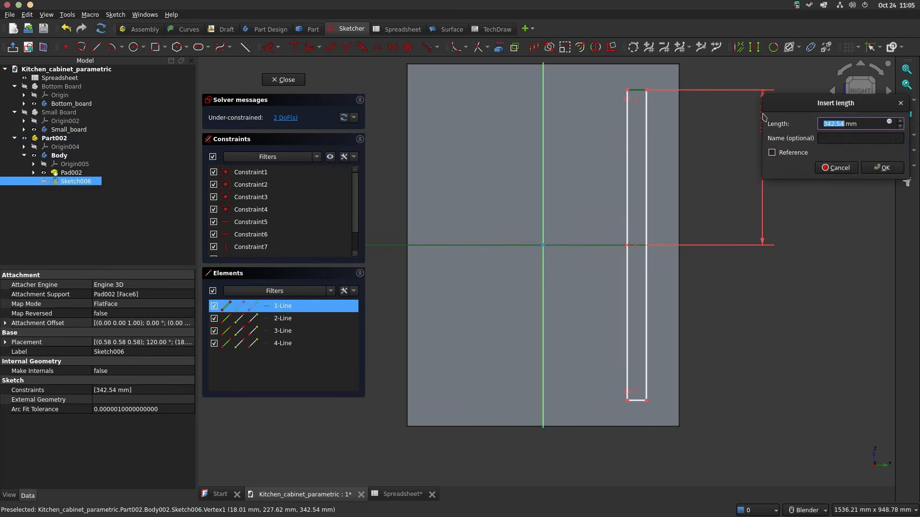
left_click(889, 123)
key("BackSpace")
type("ht")
key("BackSpace")
key("BackSpace")
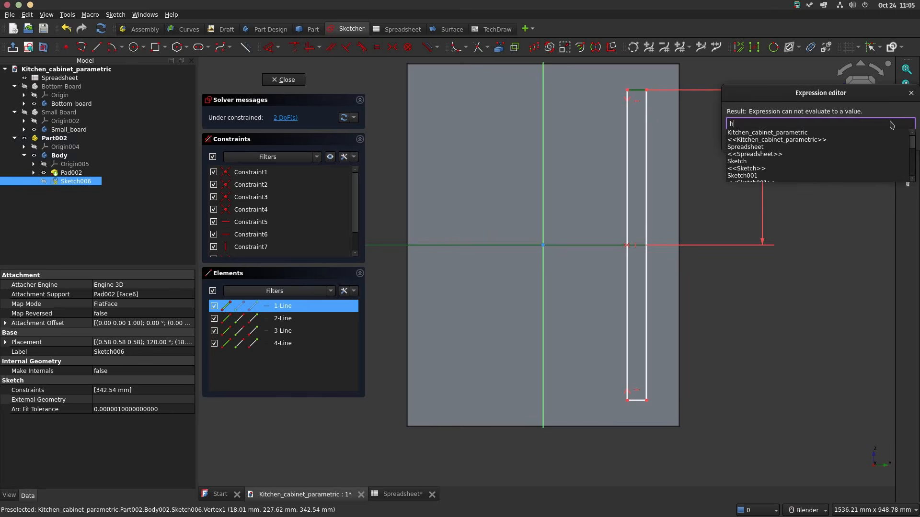
type("sp")
key("Down")
key("Down")
type(".ht/2")
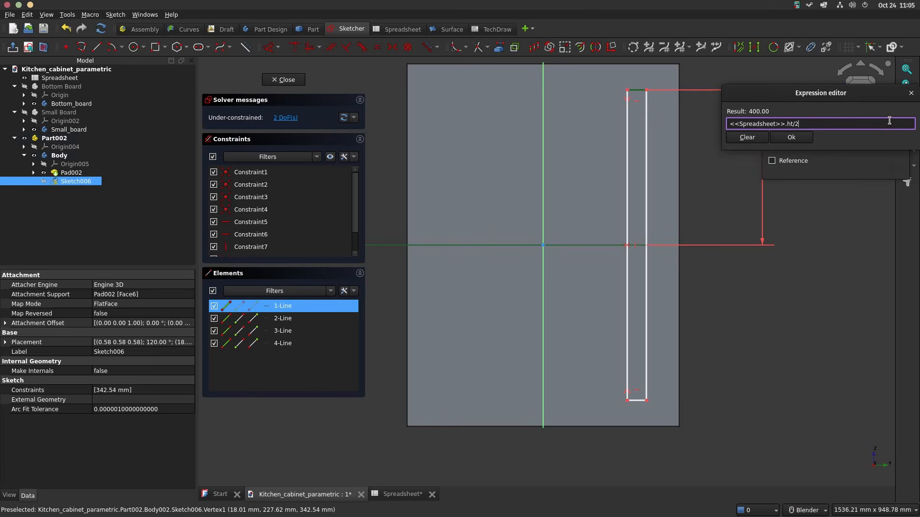
key("Return")
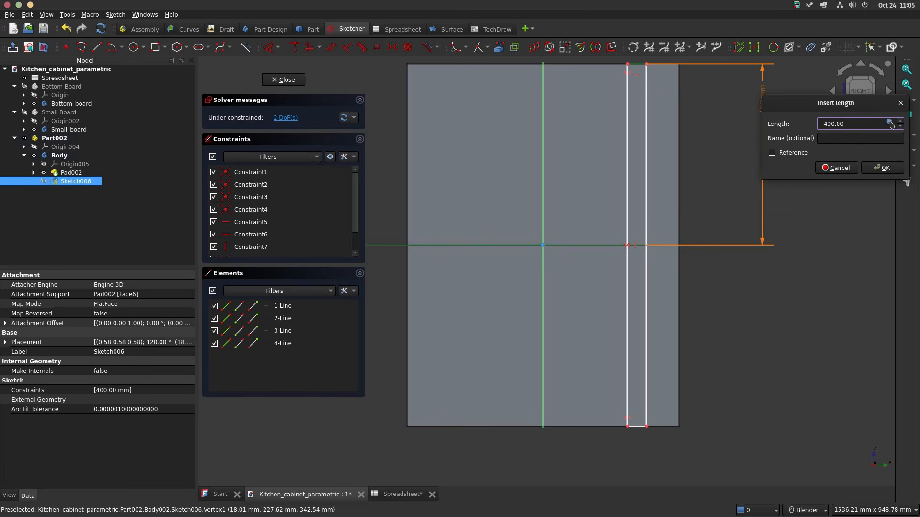
key("Return")
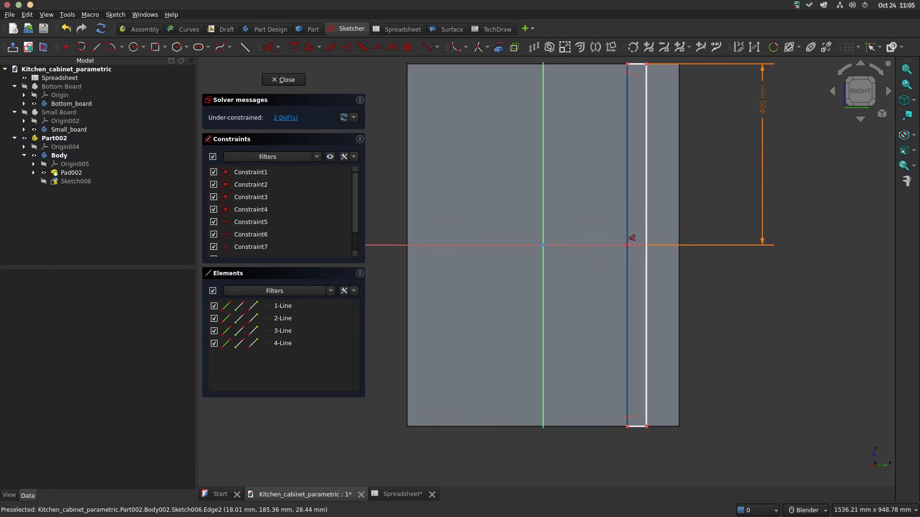
Step: Dimension the rectangle's inner vertical side from the vertical axis and link the distance to <<Spreadsheet>>.d/2-2*<<Spreadsheet>>.bbt, giving 284 mm
left_click(628, 240)
left_click(543, 235)
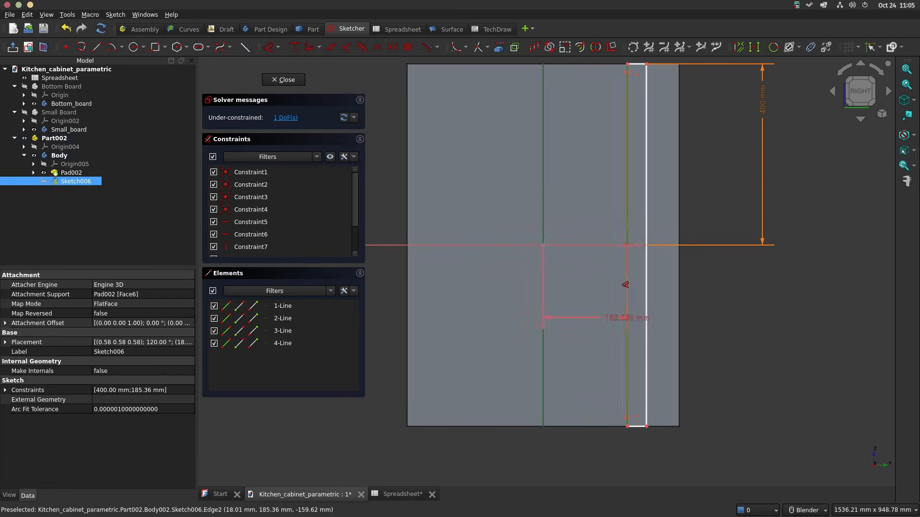
left_click(624, 108)
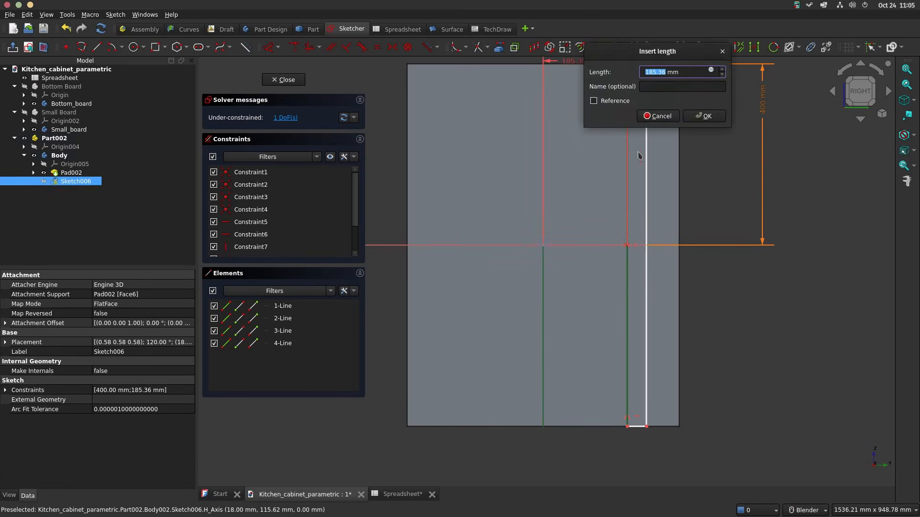
left_click(711, 71)
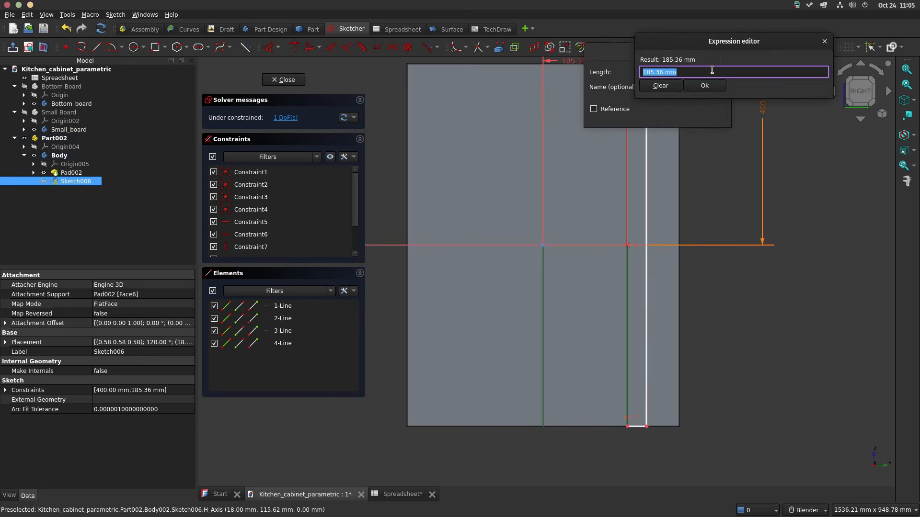
type("spre")
key("Down")
key("Down")
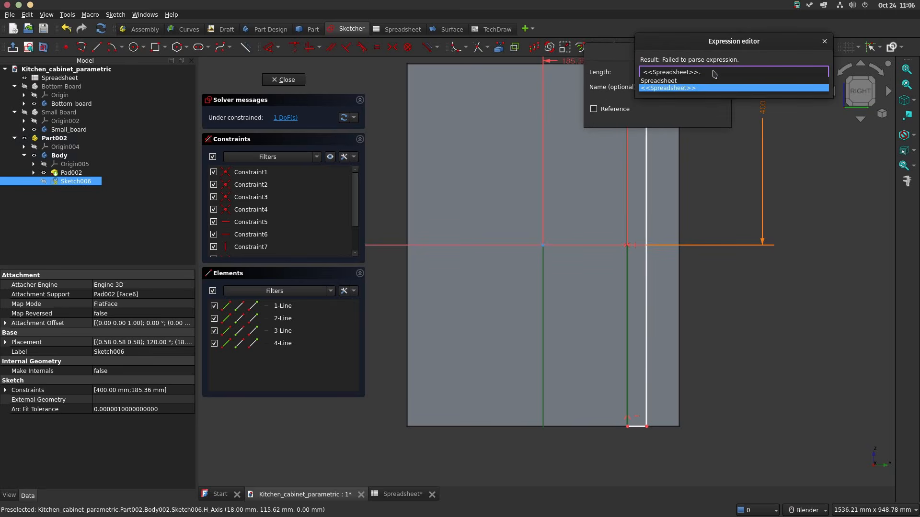
type("d/2")
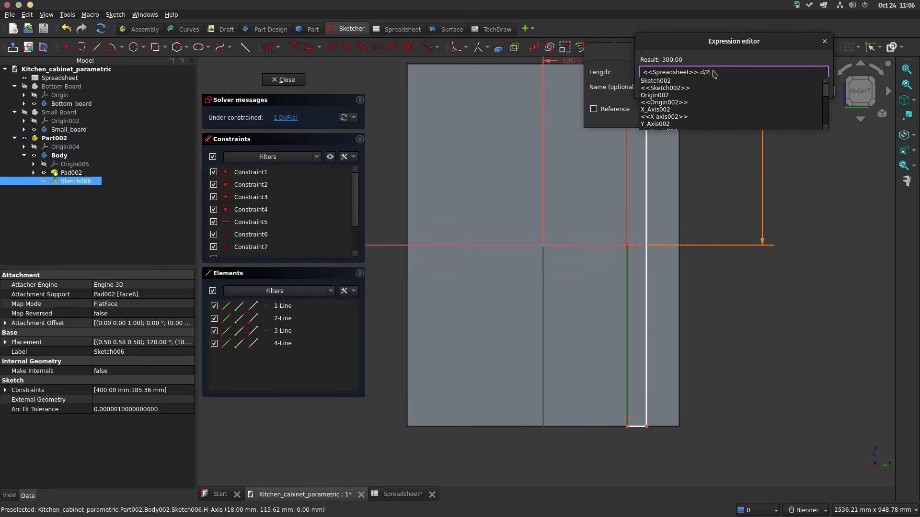
type("-2*")
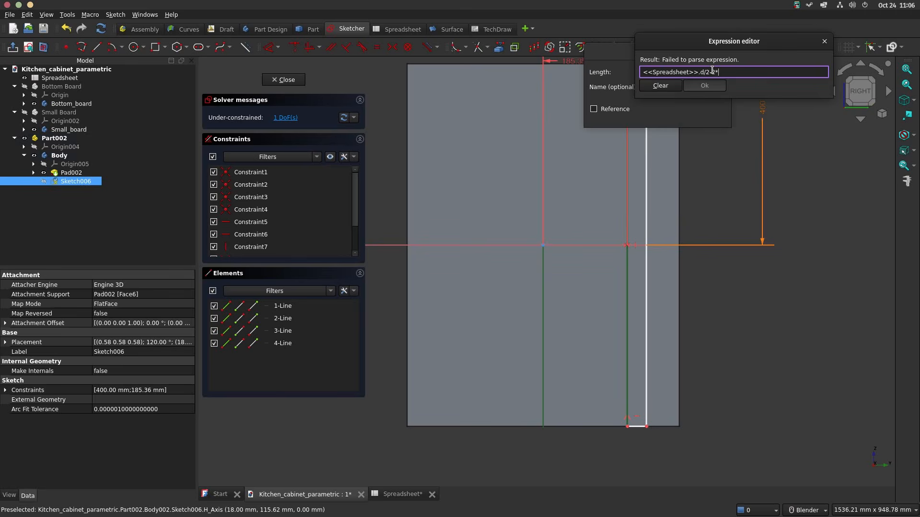
type("<<Spr")
key("Down")
key("Down")
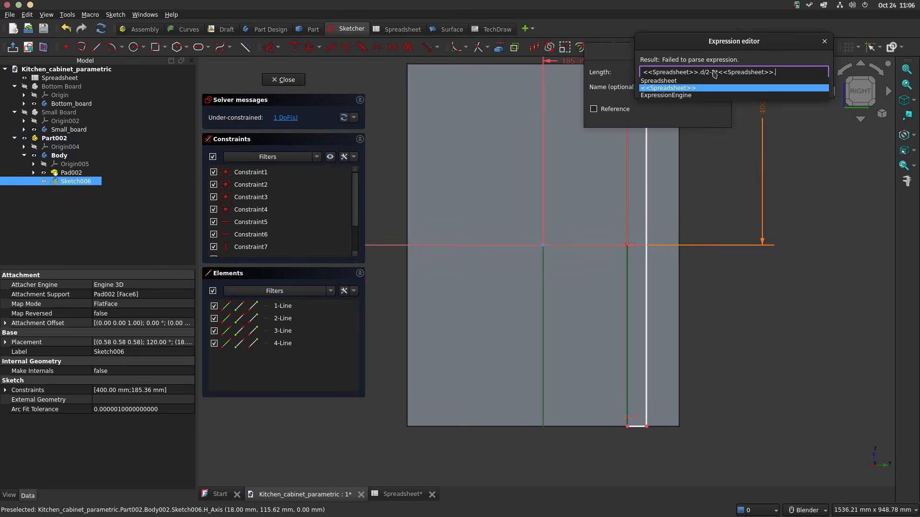
type("hdf")
key("Down")
key("Return")
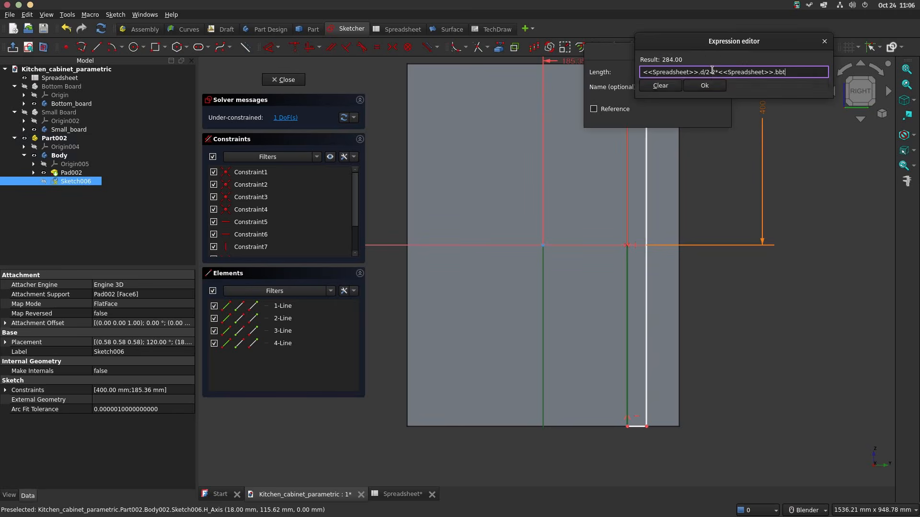
key("Return")
key("Return")
Step: Move the rectangle's unconstrained vertical side outward, past the fixed side and close to the board's right edge
scroll(681, 169, "down", 2)
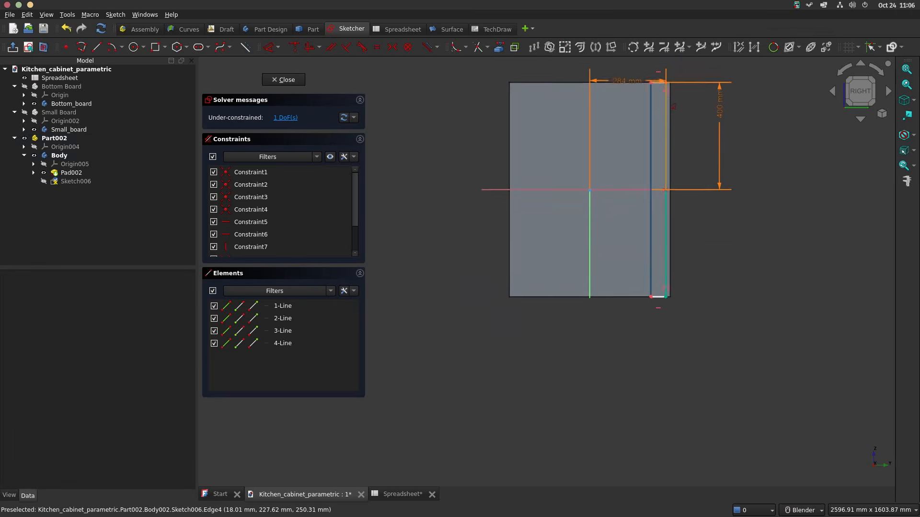
scroll(644, 398, "up", 2)
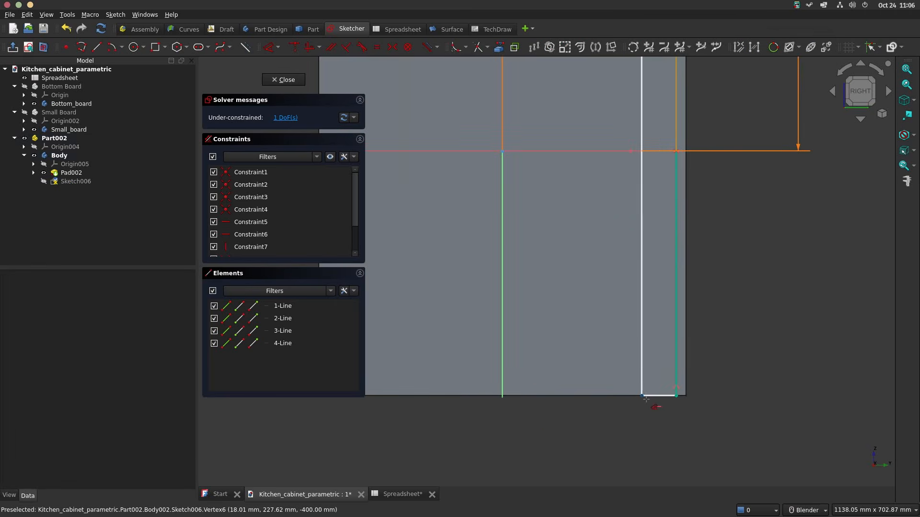
mouse_move(643, 397)
left_mouse_down()
mouse_move(683, 399)
mouse_move(684, 379)
left_mouse_up()
scroll(677, 252, "down", 1)
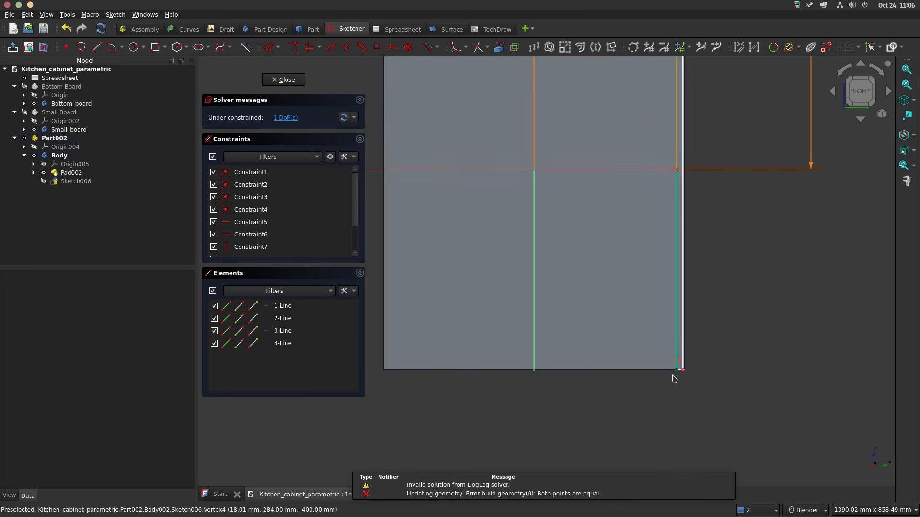
Step: Dimension the rectangle's outer vertical side from the vertical axis and link the distance to <<Spreadsheet>>.d/2-<<Spreadsheet>>.bbt, giving 292 mm
left_click(683, 345)
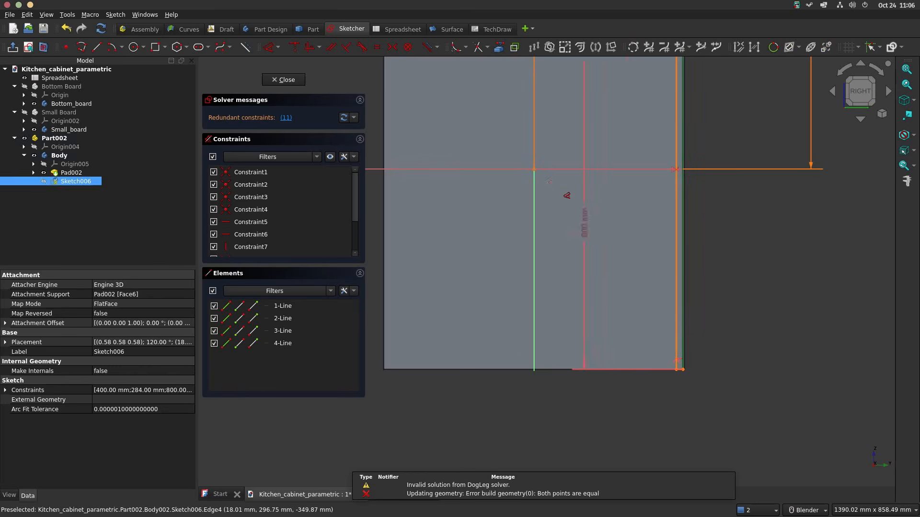
left_click(534, 156)
left_click(617, 150)
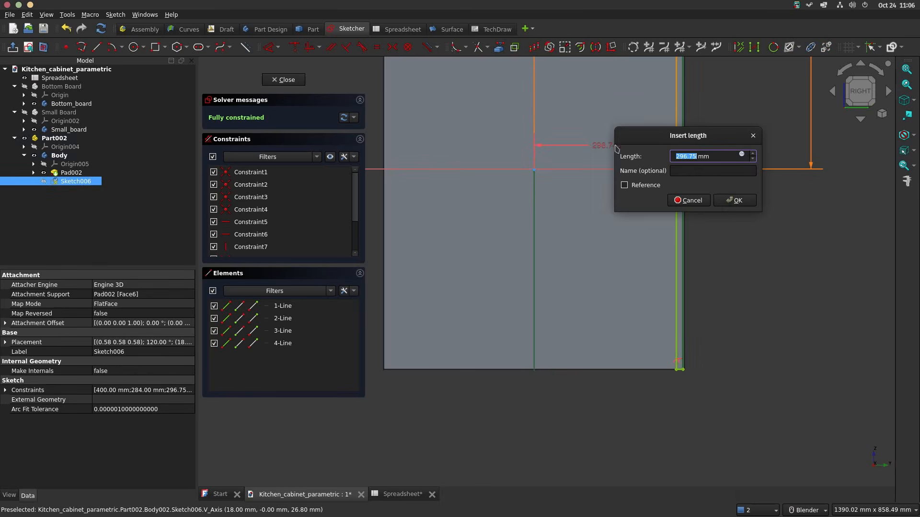
left_click(741, 154)
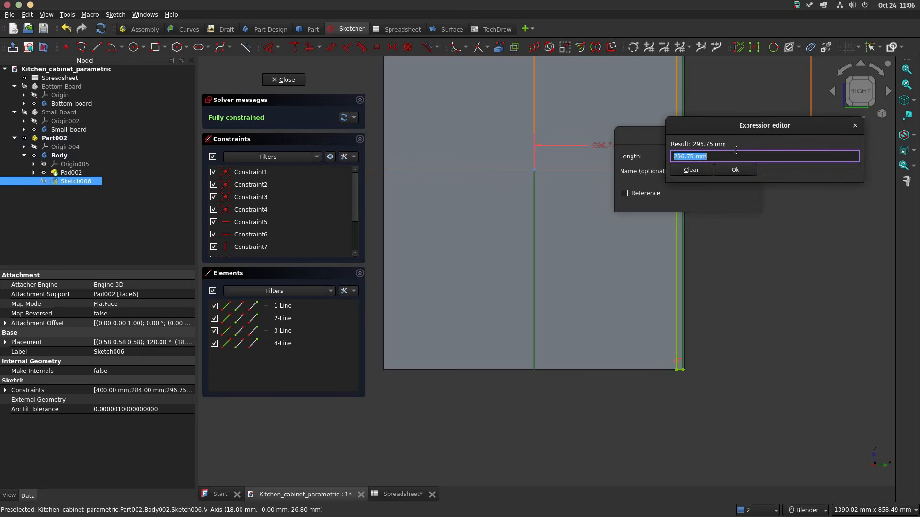
type("spr")
key("Down")
key("Down")
type("d")
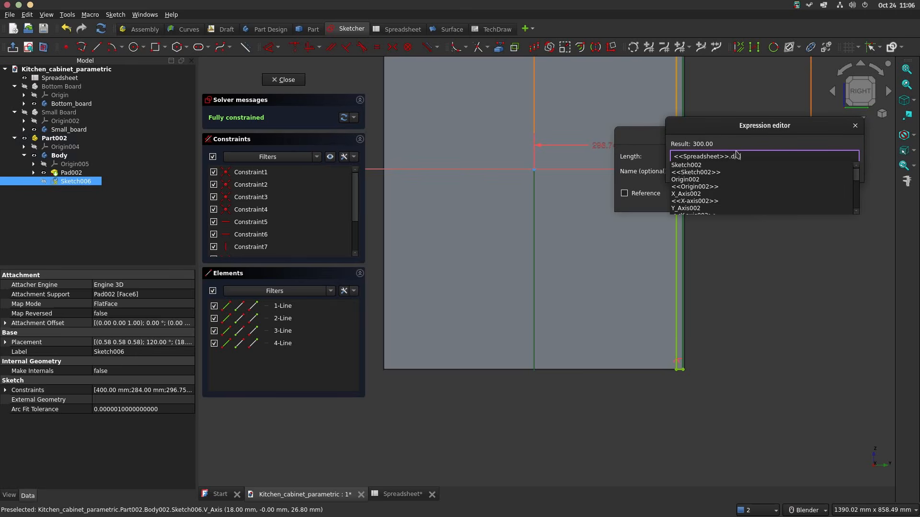
type("-spr")
key("Down")
key("Down")
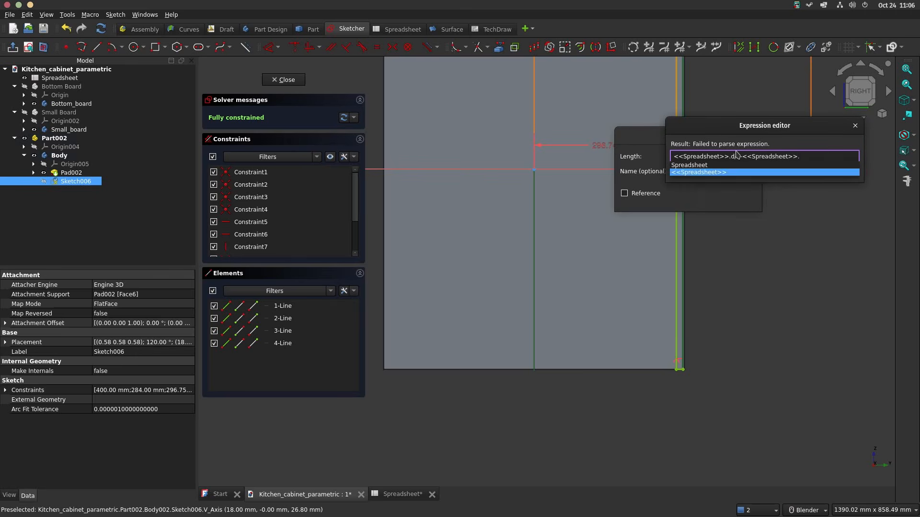
type("bt")
key("Return")
key("Return")
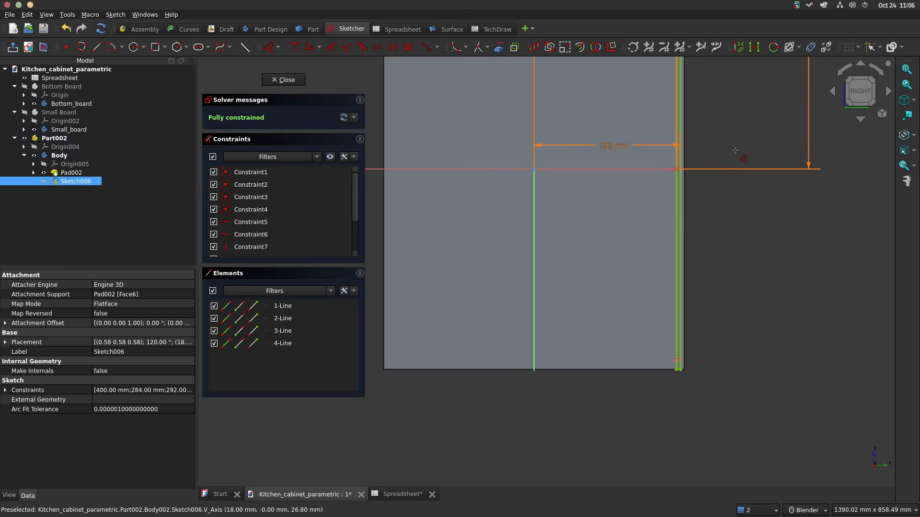
Step: Finish the groove sketch and pocket it with the length linked to <<Spreadsheet>>.bt/2, giving 9 mm
scroll(662, 180, "down", 4)
scroll(667, 89, "up", 3)
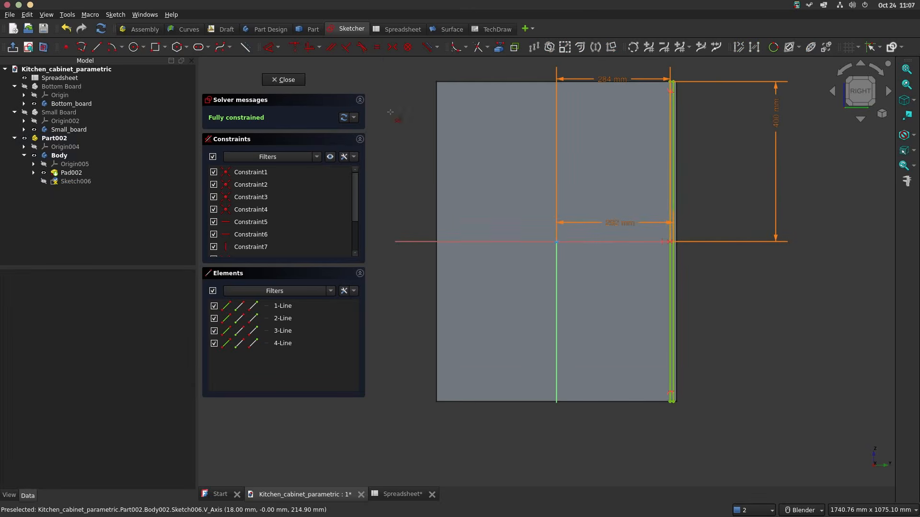
left_click(298, 82)
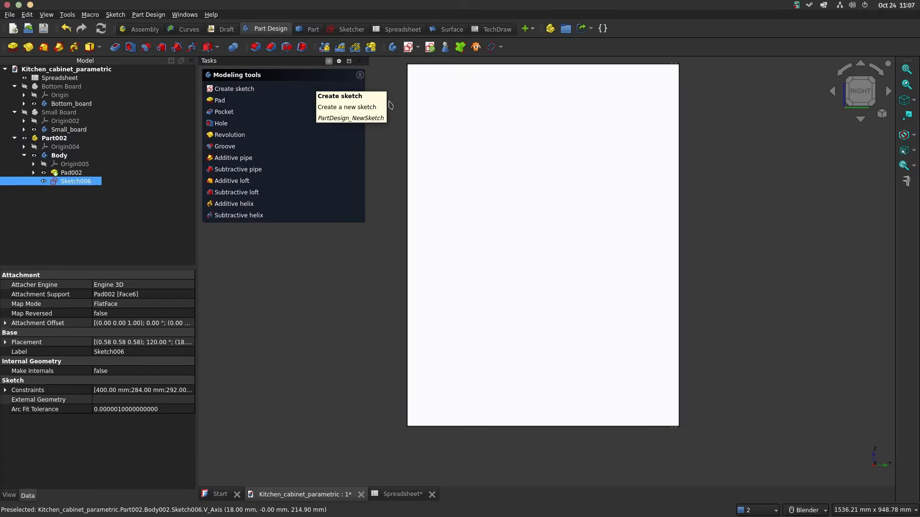
left_click(222, 110)
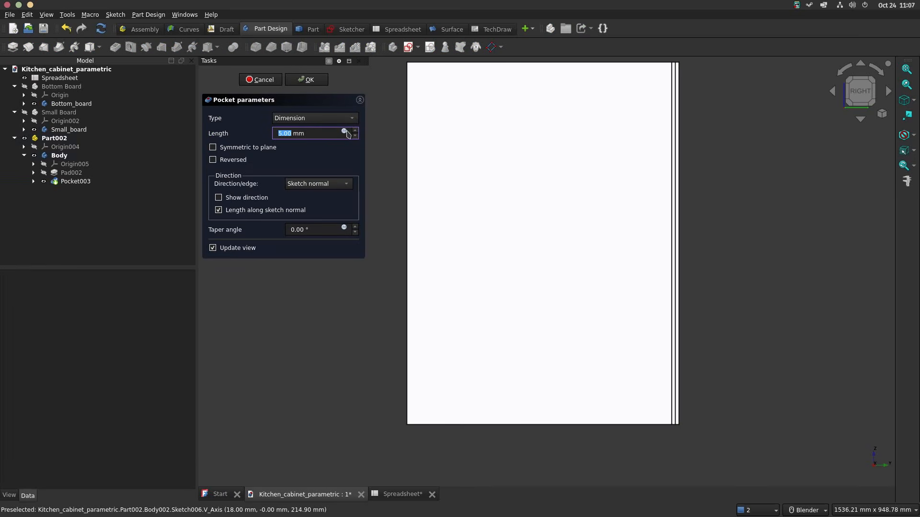
left_click(345, 131)
type("<<Spreadsheet>>.")
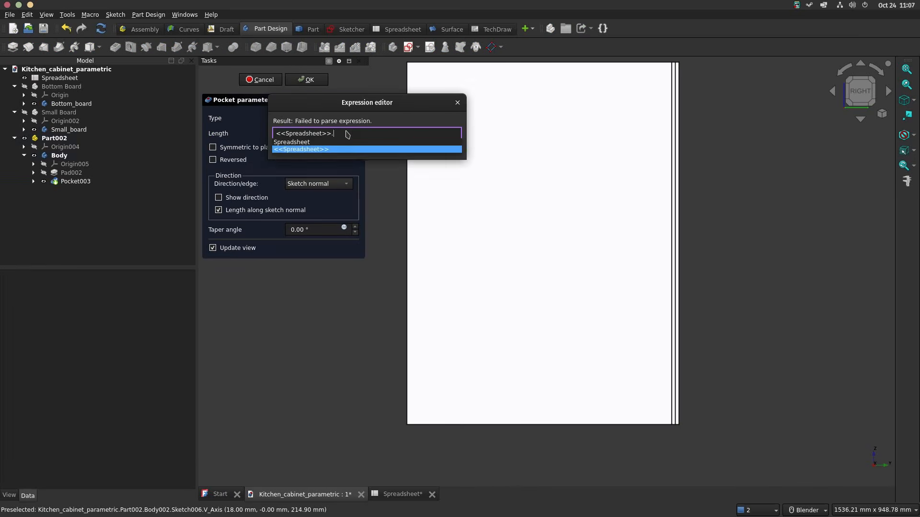
type("bt/2")
key("Return")
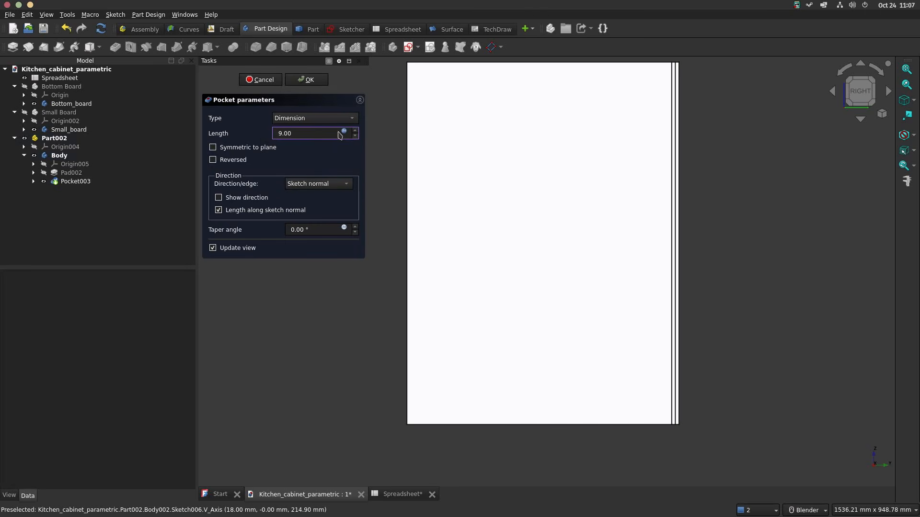
left_click(309, 80)
Step: Start a sketch on the board's large grooved face and draw a circle about 43 mm across, centred on the vertical axis about 100 mm below the origin
middle_click_drag(661, 341, 762, 291)
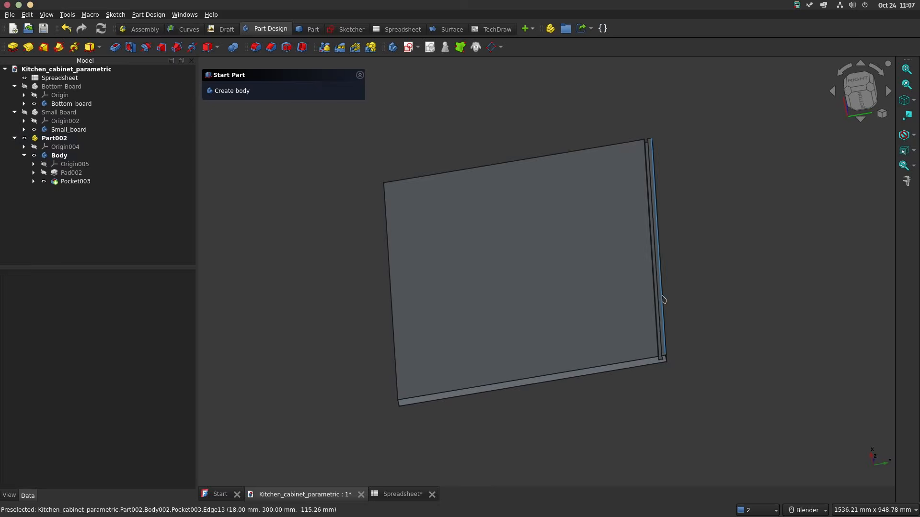
middle_click_drag(579, 293, 568, 351)
left_click(569, 352)
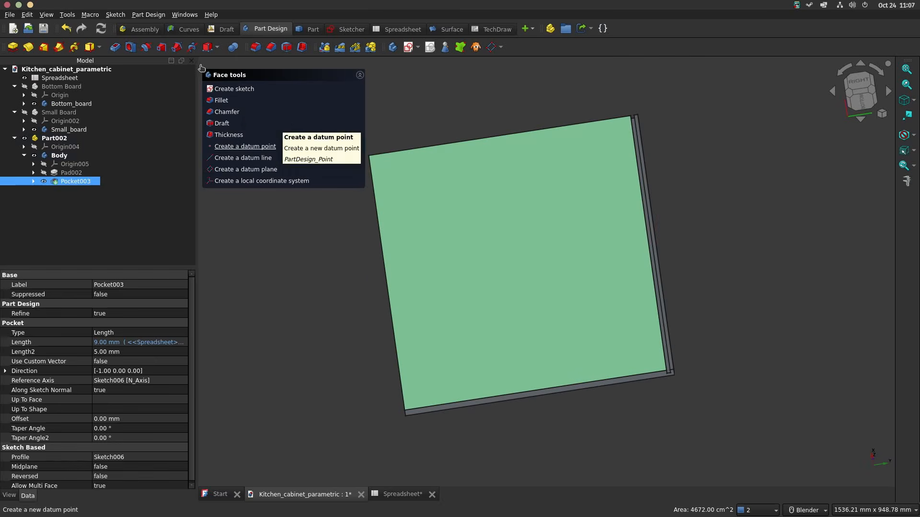
left_click(234, 88)
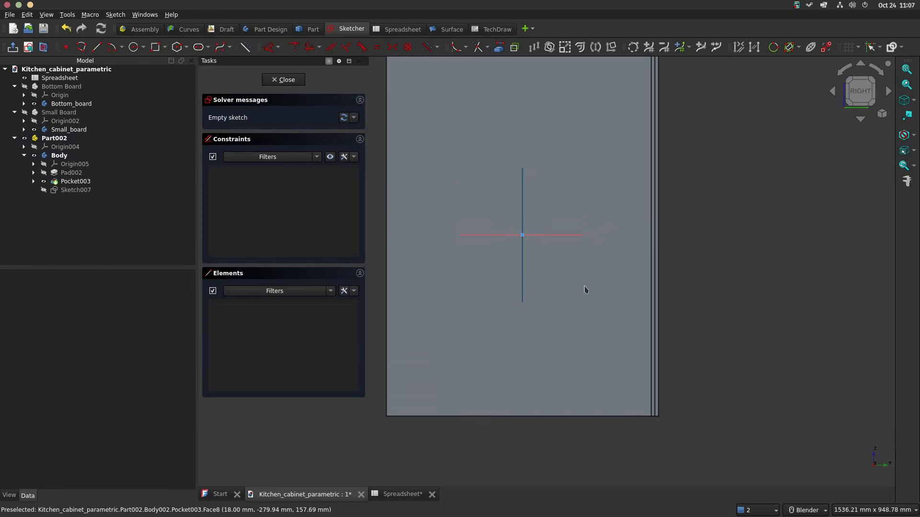
middle_click_drag(573, 289, 590, 237, "shift")
scroll(575, 287, "up", 2)
scroll(590, 291, "down", 1)
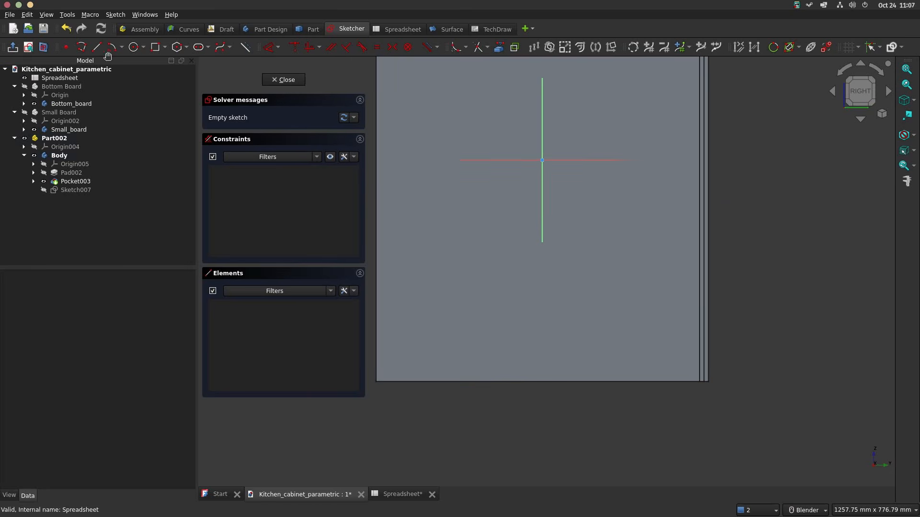
left_click(135, 47)
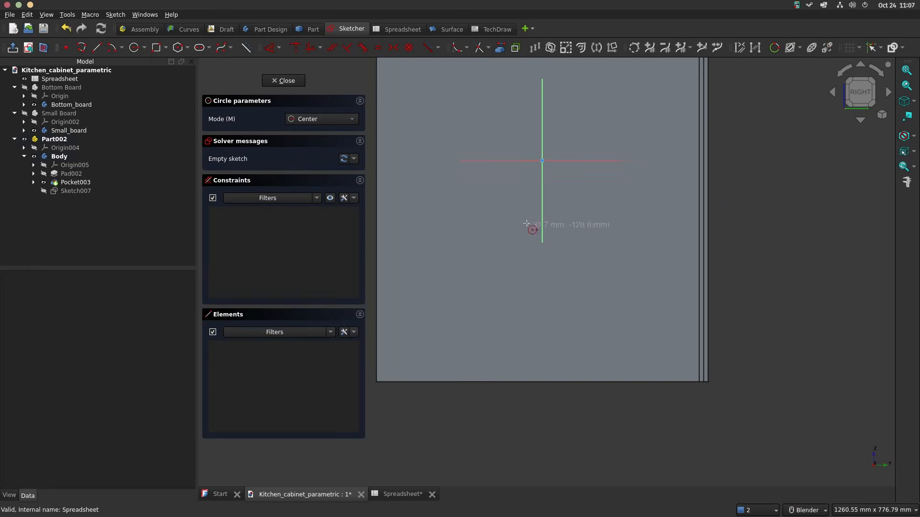
left_click(542, 215)
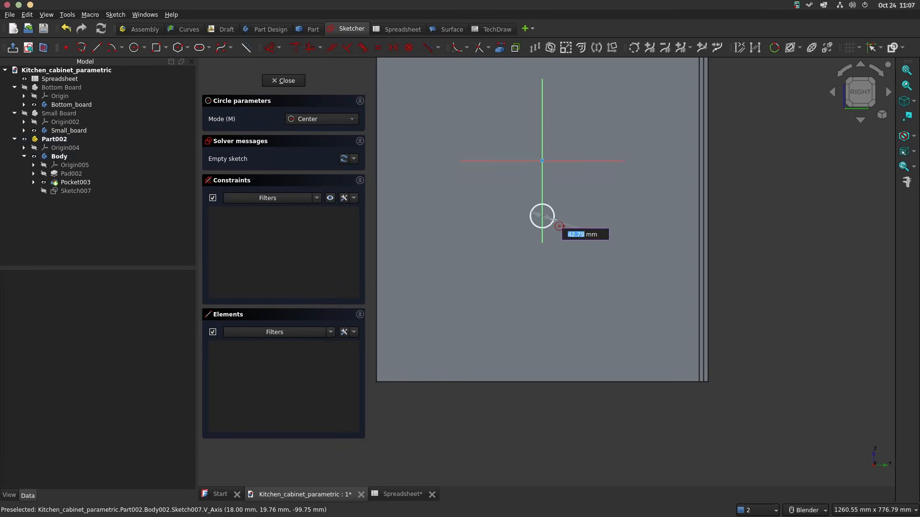
left_click(553, 220)
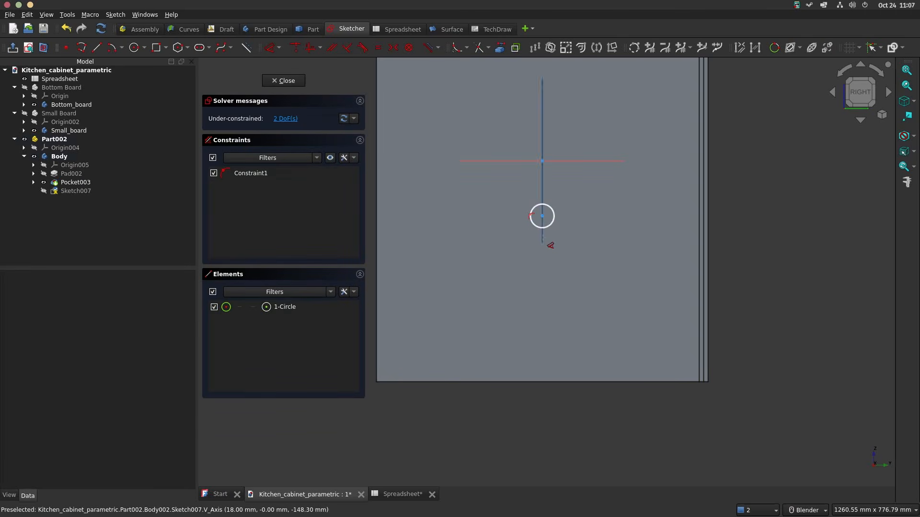
Step: Dimension the circle centre's vertical distance from the horizontal axis and link it to <<Spreadsheet>>.ht/2-<<Spreadsheet>>.bt/2
left_click(542, 216)
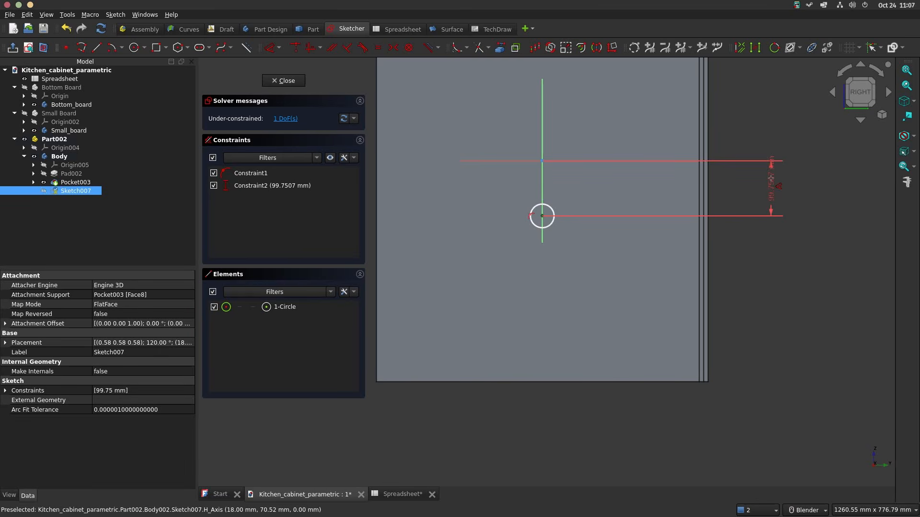
left_click(895, 187)
type("sp")
key("Down")
key("Down")
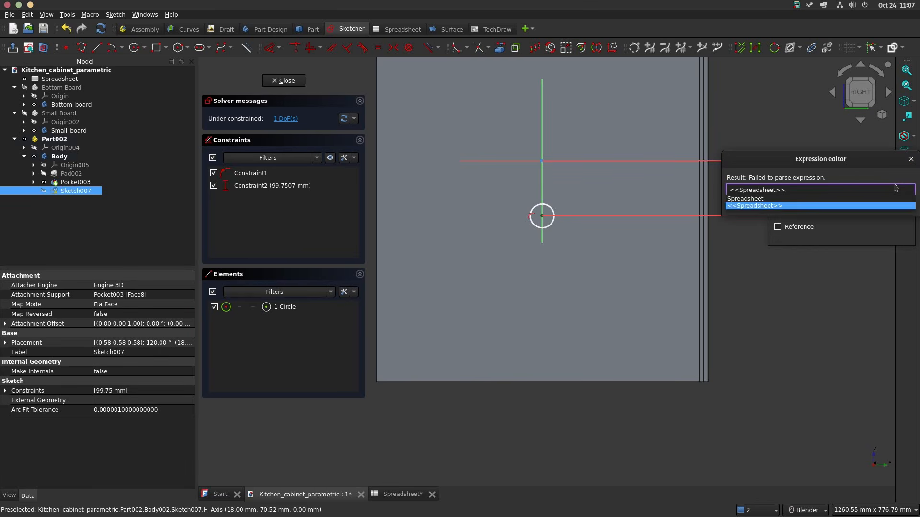
type("ht/2")
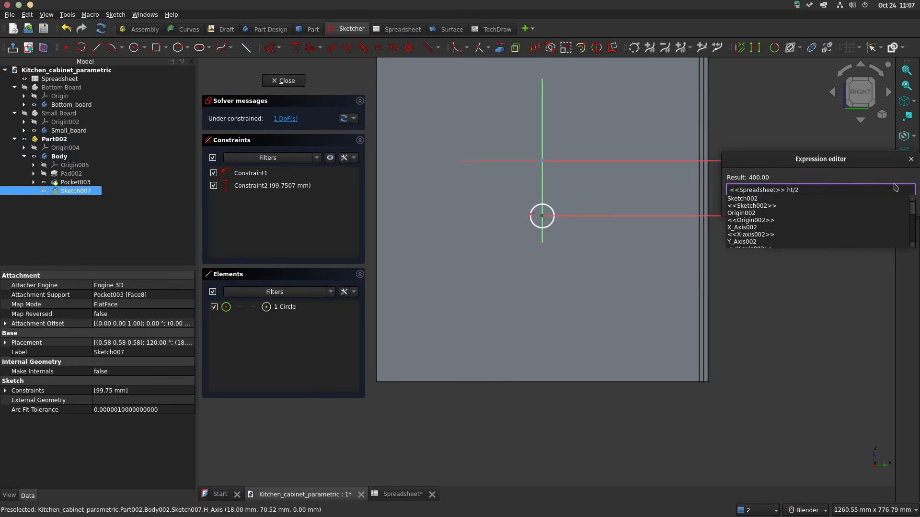
type("-spre")
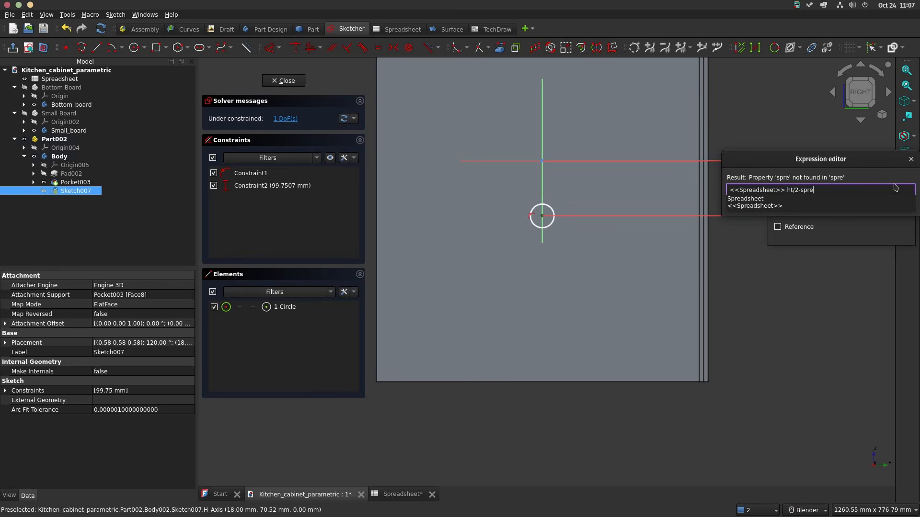
key("Down")
key("Down")
type("bt/2")
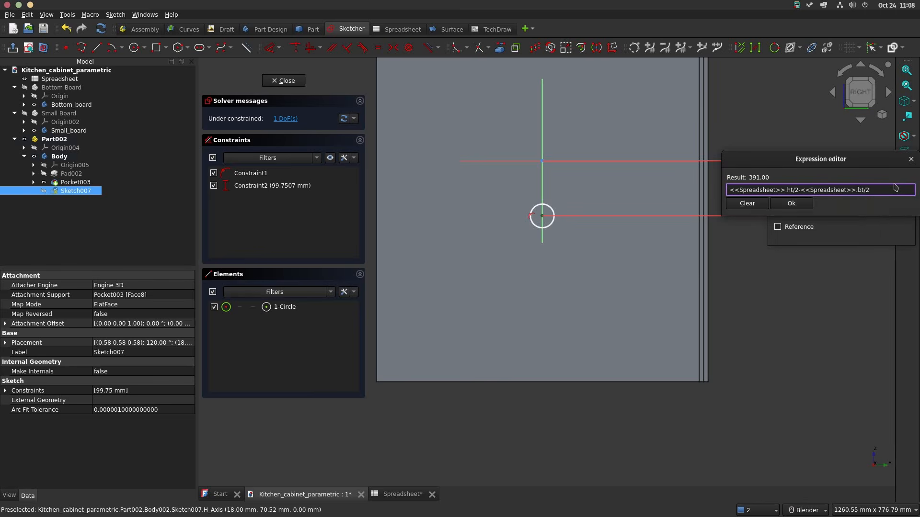
key("Return")
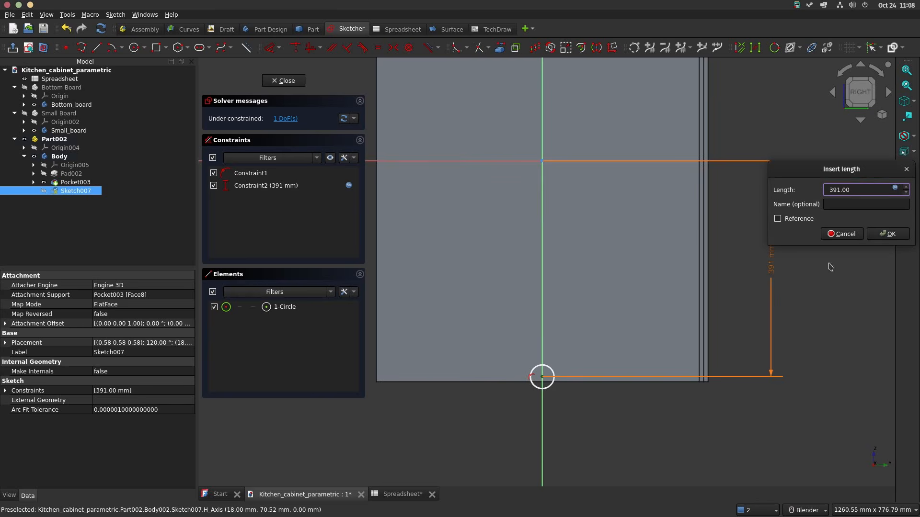
left_click(890, 234)
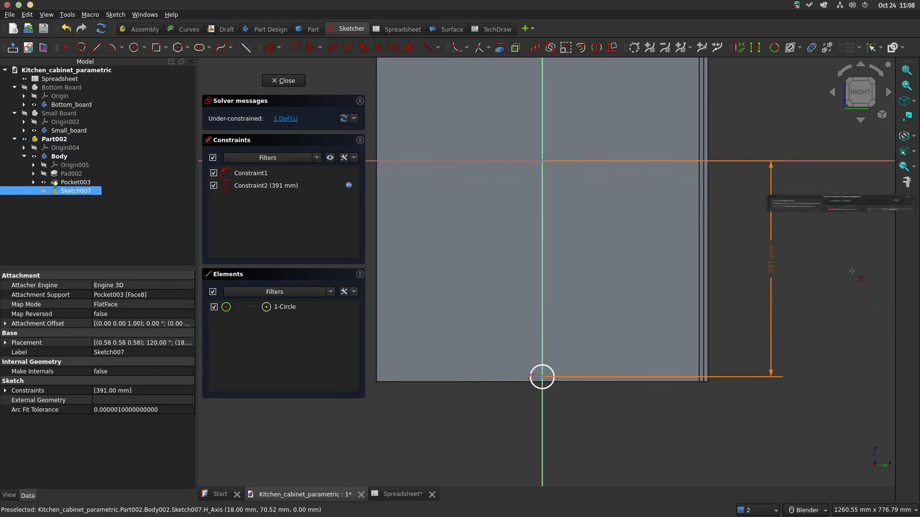
Step: Dimension the circle on the vertical axis with a diameter of 6 mm
scroll(541, 431, "up", 3)
left_click(560, 343)
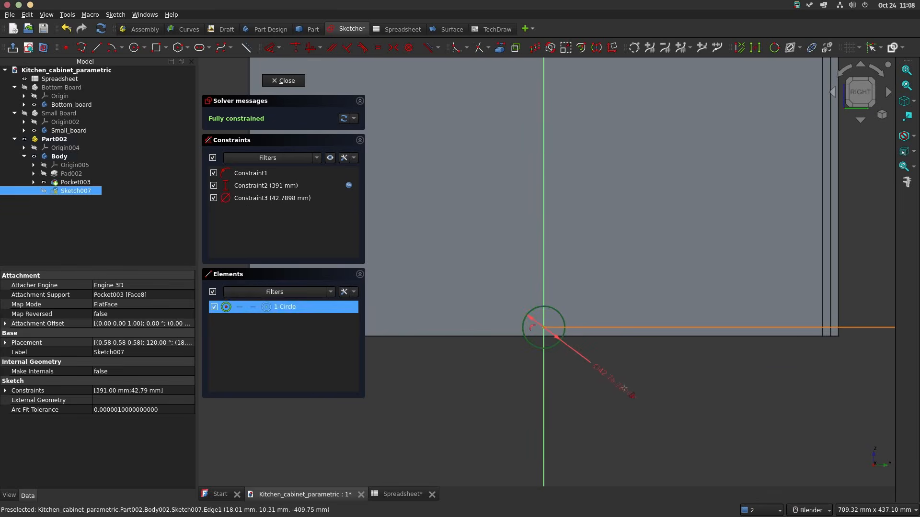
left_click(626, 392)
type("6")
key("Return")
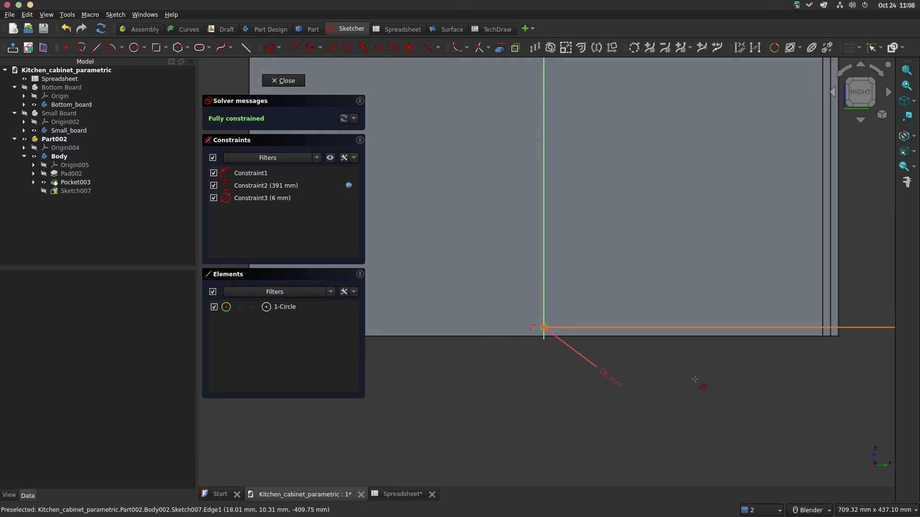
Step: Draw two small circles just above the board's lower edge, centred about 167 mm and 240 mm to the right of the vertical axis
scroll(585, 310, "up", 2)
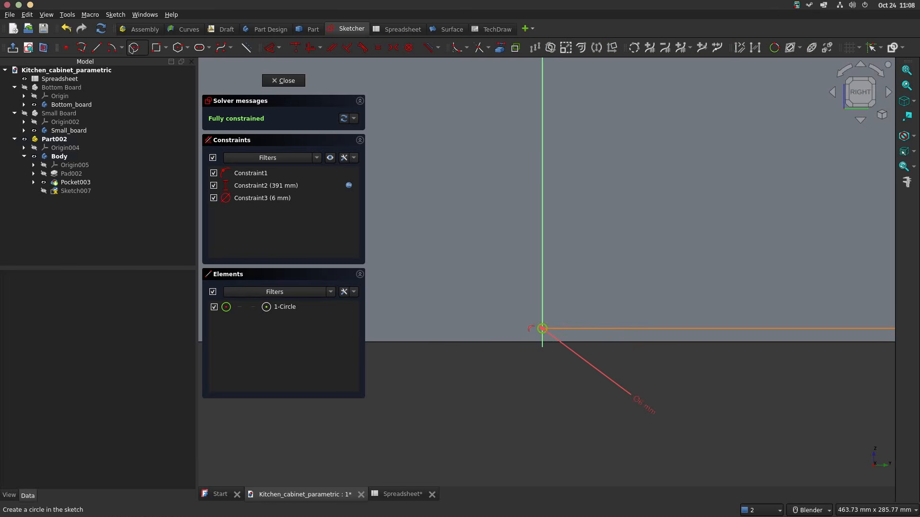
left_click(134, 47)
scroll(707, 286, "down", 3)
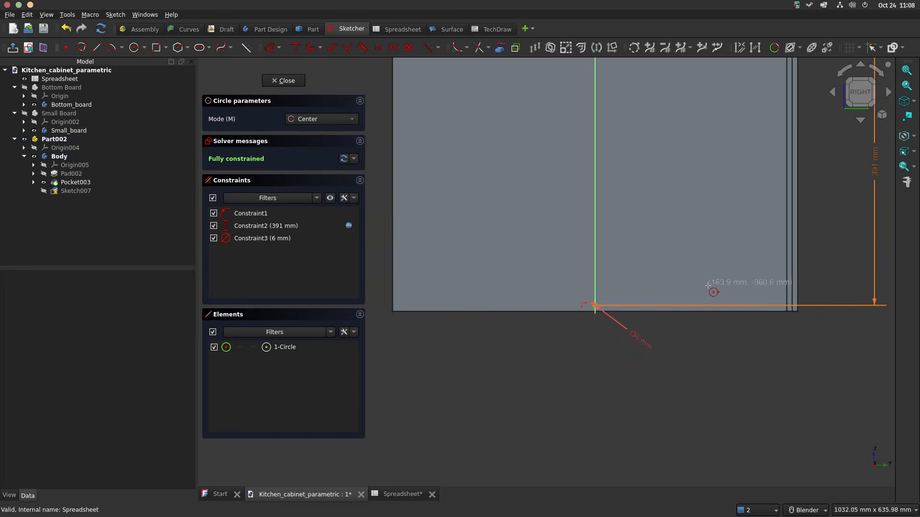
scroll(708, 297, "up", 2)
left_click(708, 298)
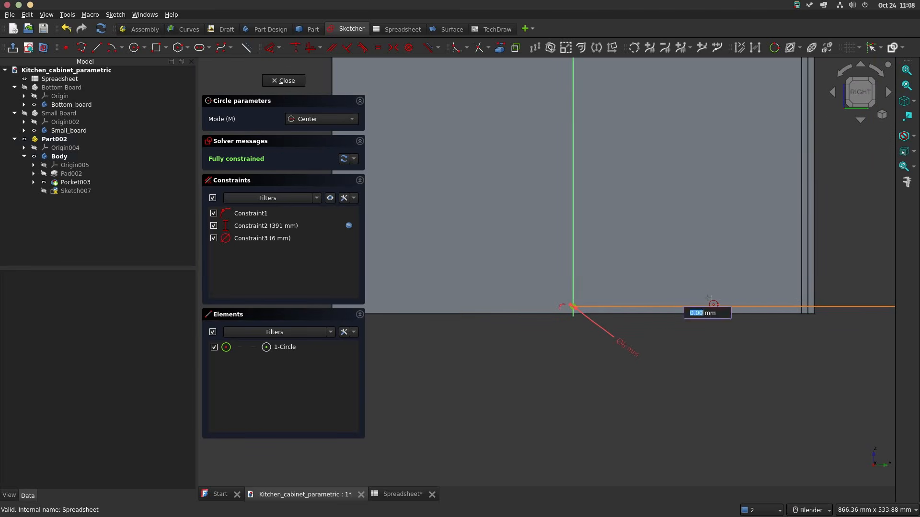
left_click(714, 297)
left_click(774, 296)
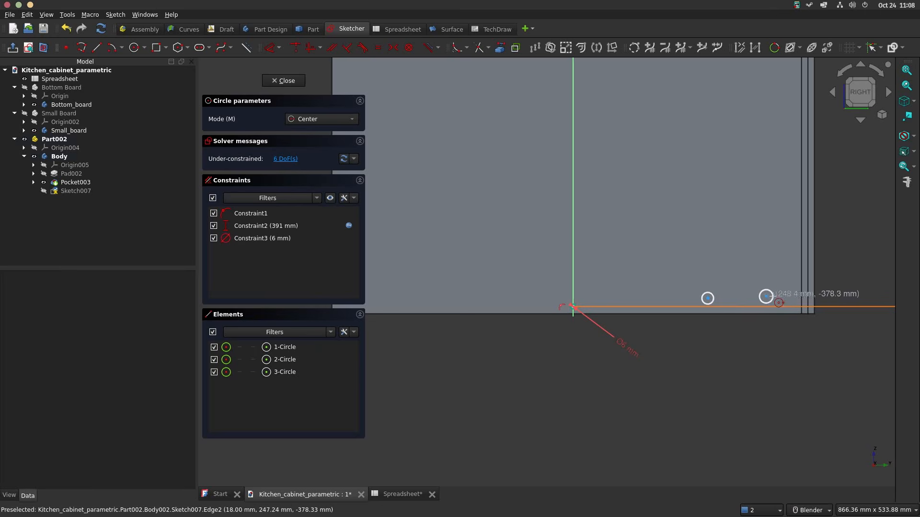
key("Escape")
Step: Constrain the centres of the 6 mm circle and the middle circle to be horizontally aligned
scroll(734, 314, "up", 2)
scroll(503, 314, "up", 3)
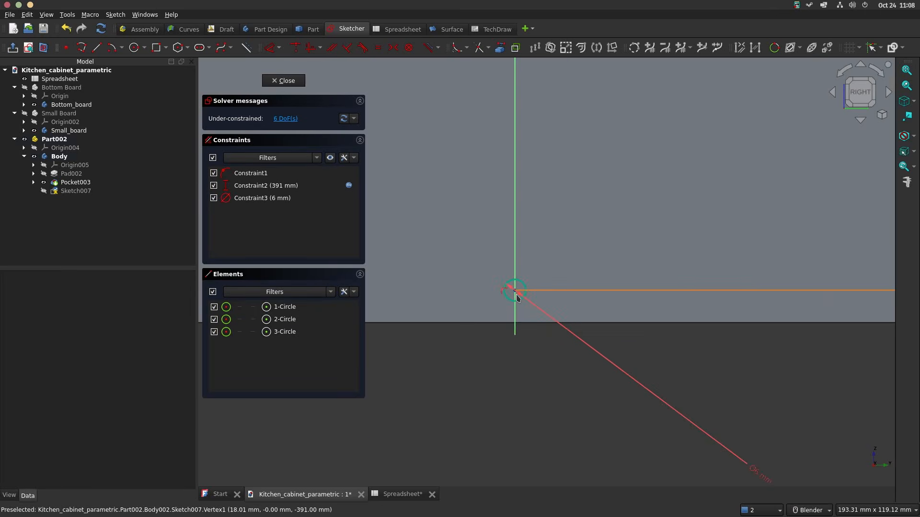
left_click(512, 300)
scroll(747, 283, "down", 2)
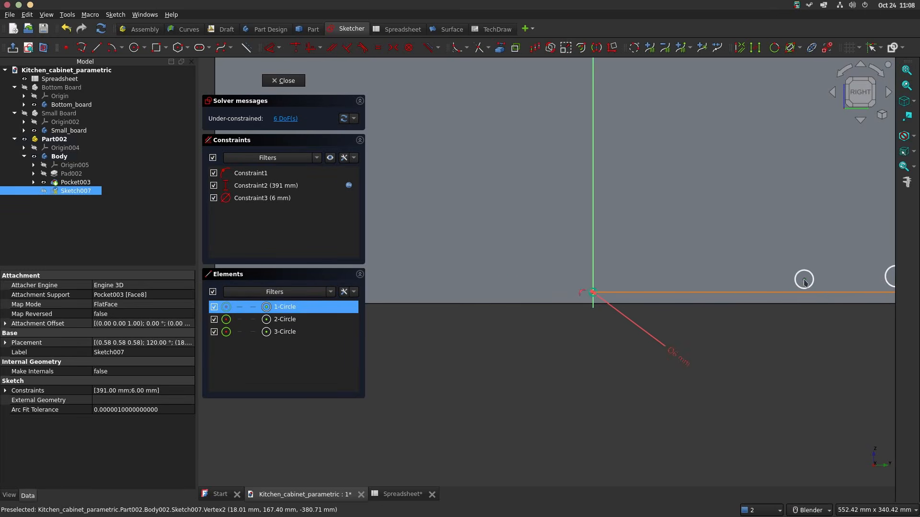
left_click(805, 282)
left_click(320, 48)
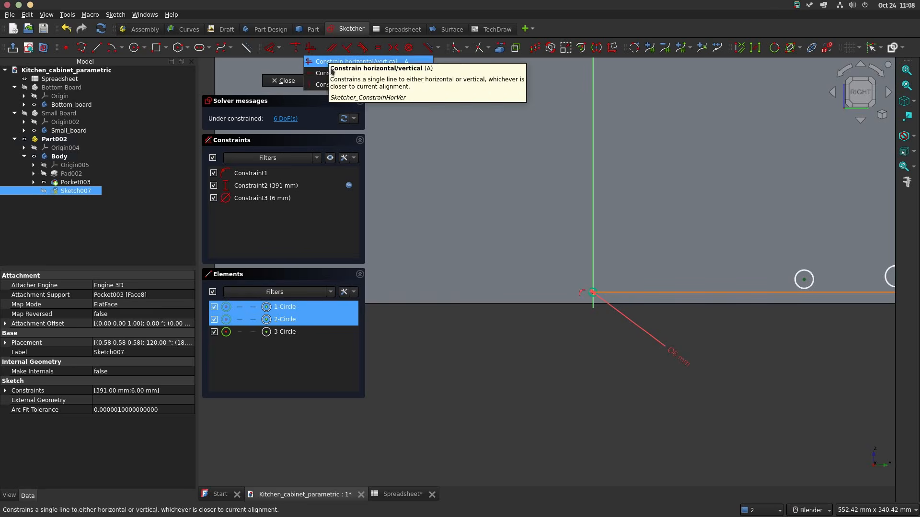
left_click(331, 72)
Step: Constrain the centres of the middle and outer circles to be horizontally aligned
middle_click_drag(805, 209, 628, 179, "shift")
scroll(633, 276, "up", 4)
left_click(622, 257)
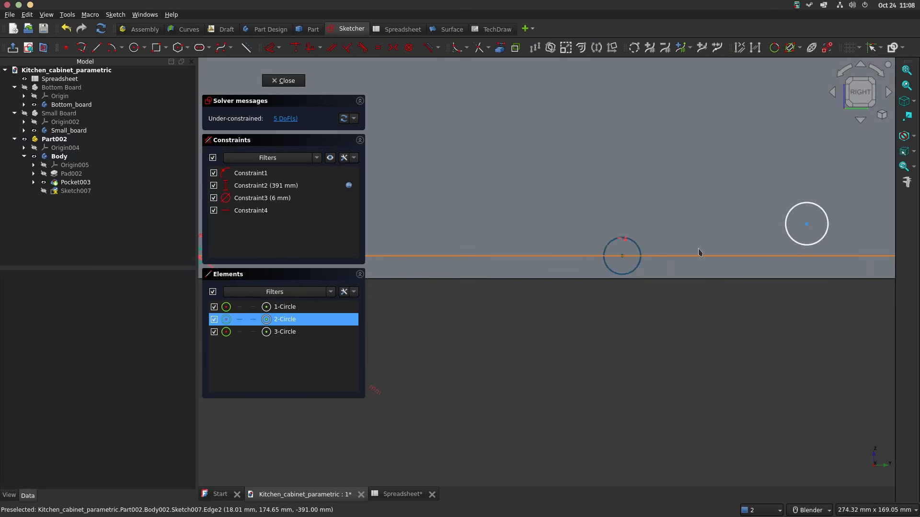
left_click(806, 223)
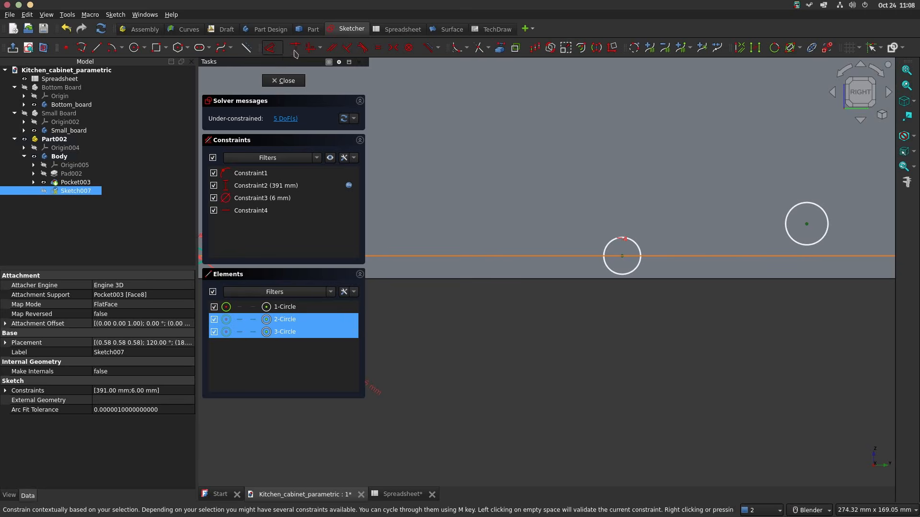
left_click(316, 50)
scroll(799, 255, "down", 8)
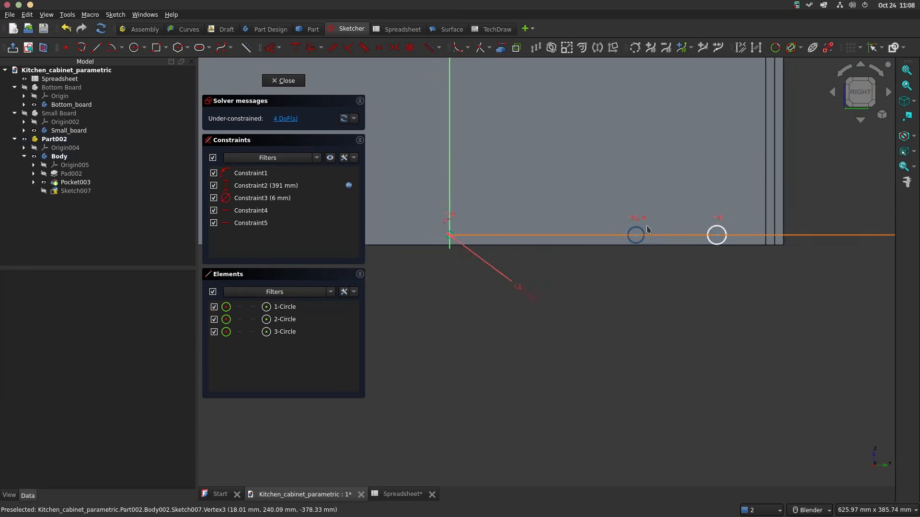
Step: Make the middle and outer circles equal in size to the 6 mm circle on the vertical axis
middle_click_drag(799, 255, 846, 202, "shift")
left_click_drag(777, 253, 379, 244)
scroll(481, 257, "up", 10)
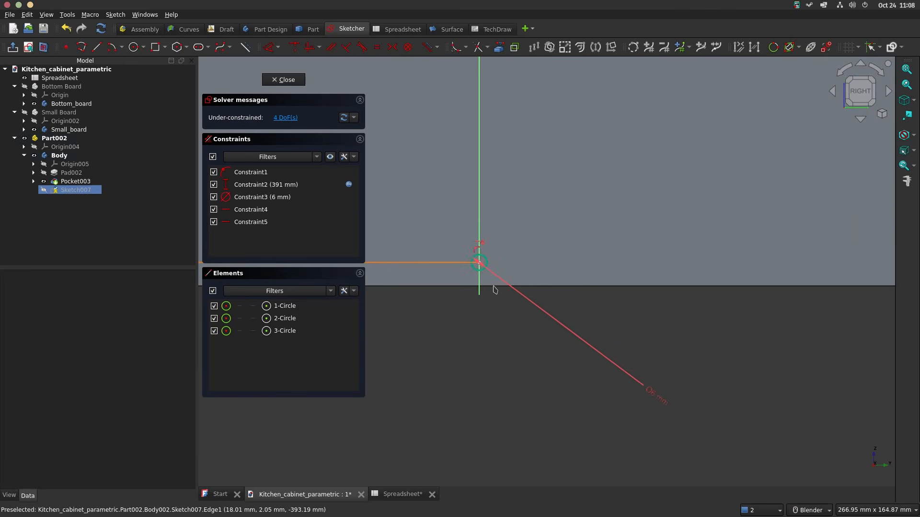
left_click(491, 264)
scroll(622, 262, "down", 4)
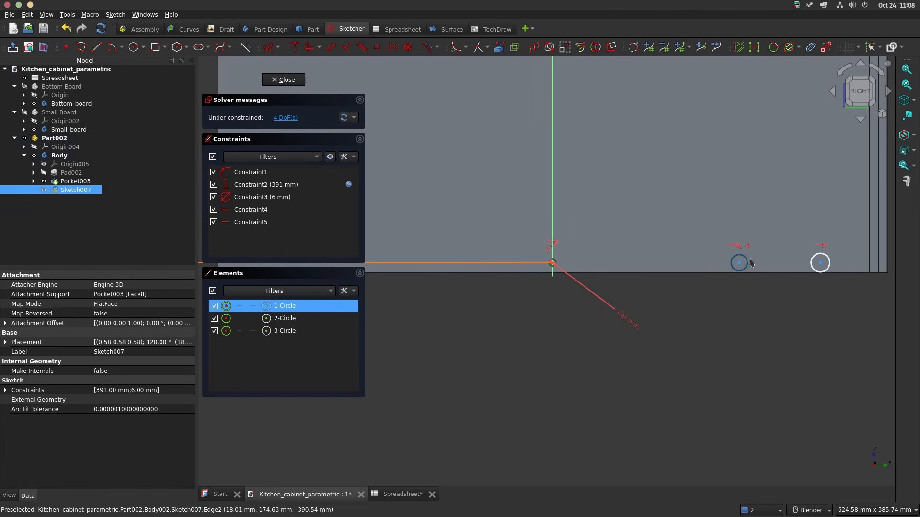
left_click(747, 264)
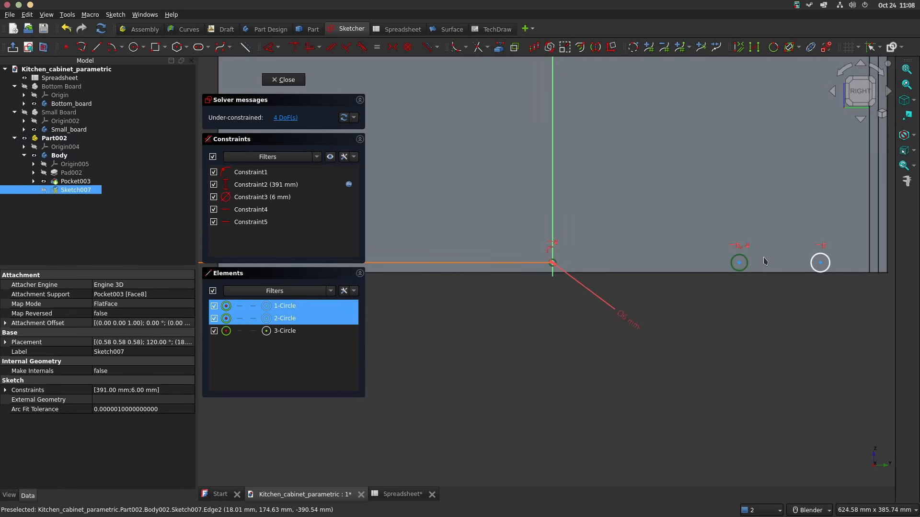
key("e")
scroll(765, 266, "up", 2)
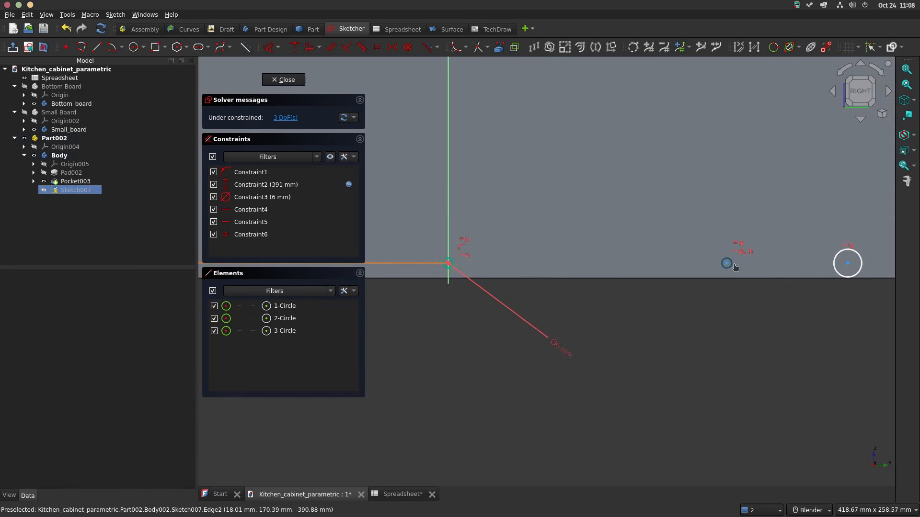
left_click(734, 267)
left_click(842, 257)
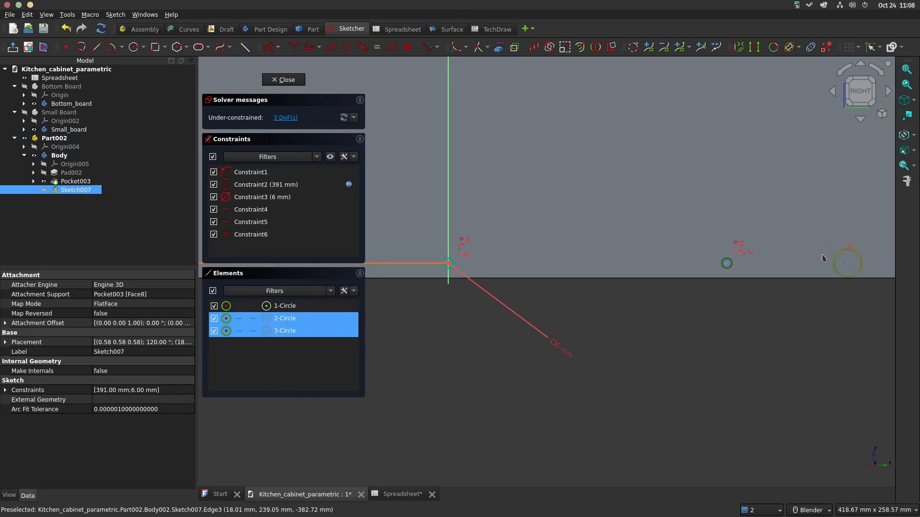
key("e")
Step: Dimension the outer circle's centre horizontally from the vertical axis and link the distance to <<Spreadsheet>>.d/2-32
scroll(809, 336, "down", 3)
scroll(792, 341, "up", 3)
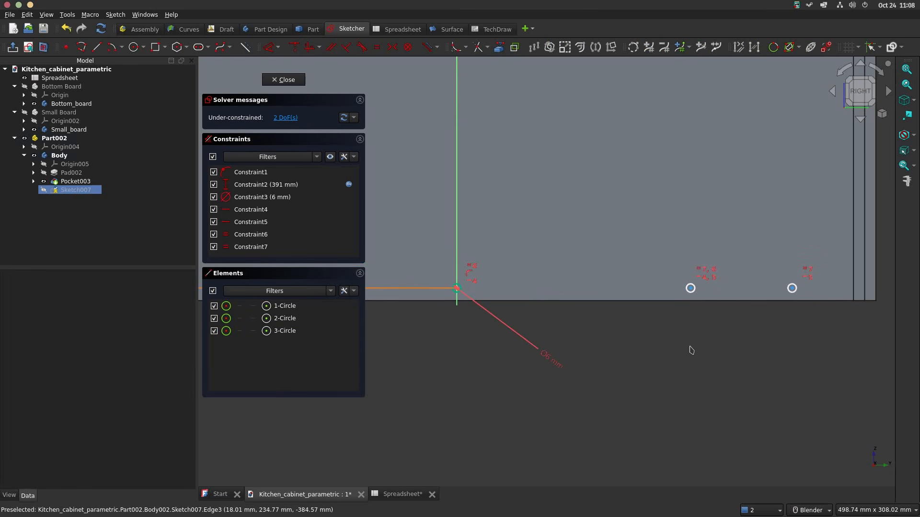
left_click(462, 250)
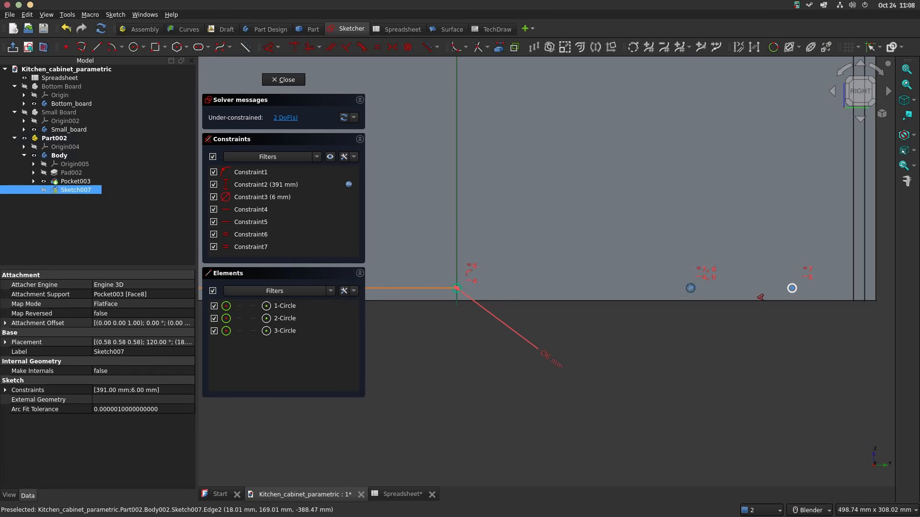
left_click(791, 288)
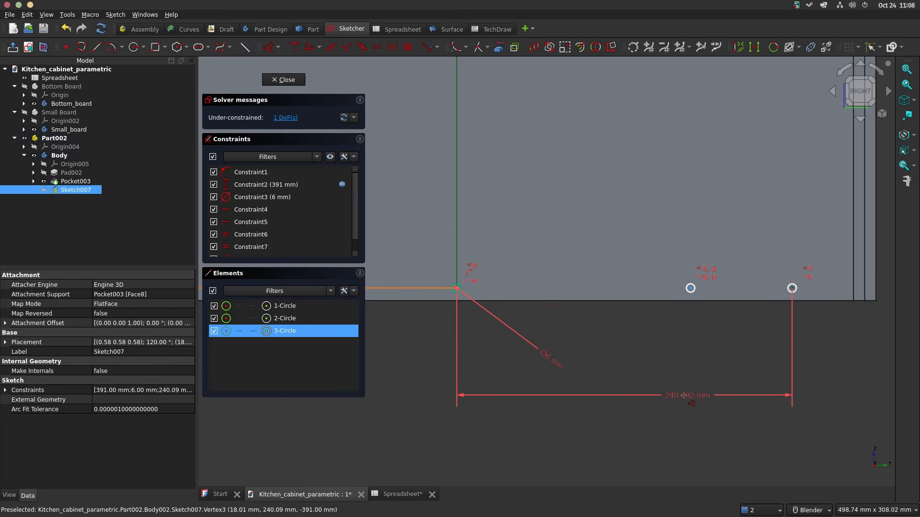
left_click(677, 397)
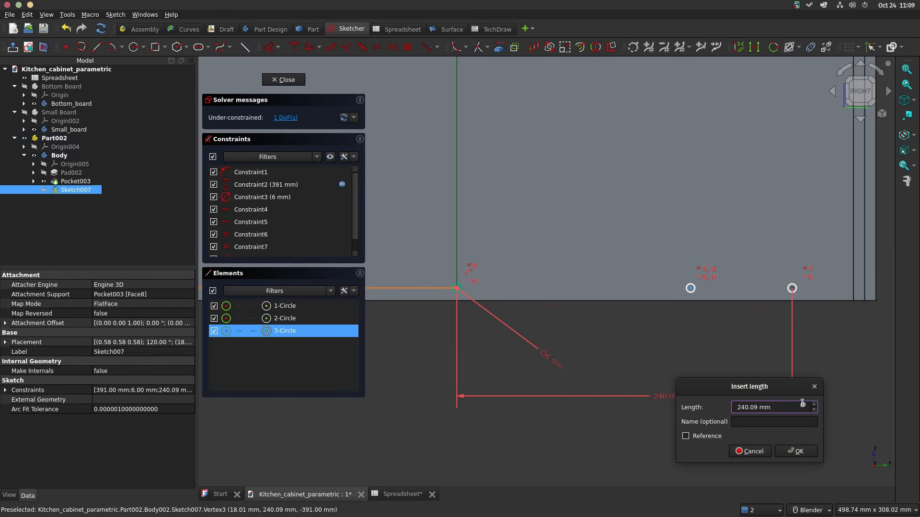
left_click(802, 404)
type("<<Spreadsheet>>.d/2")
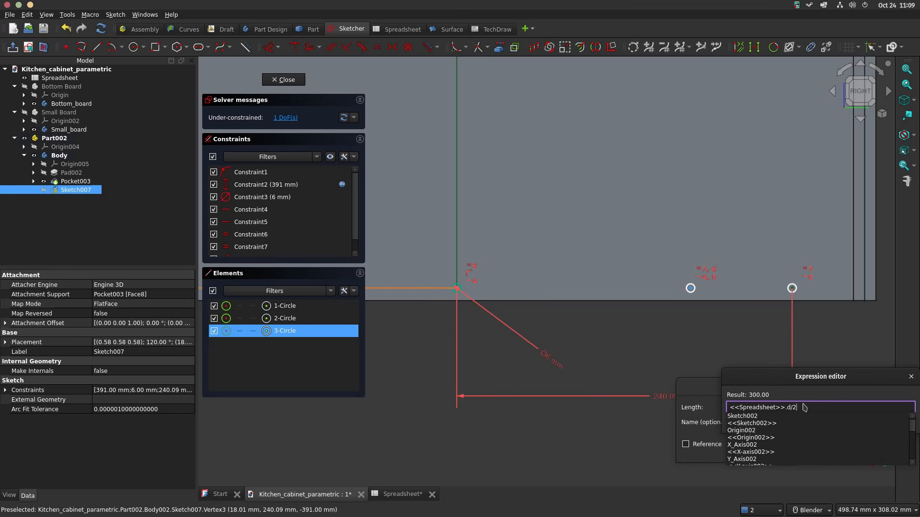
type("-32")
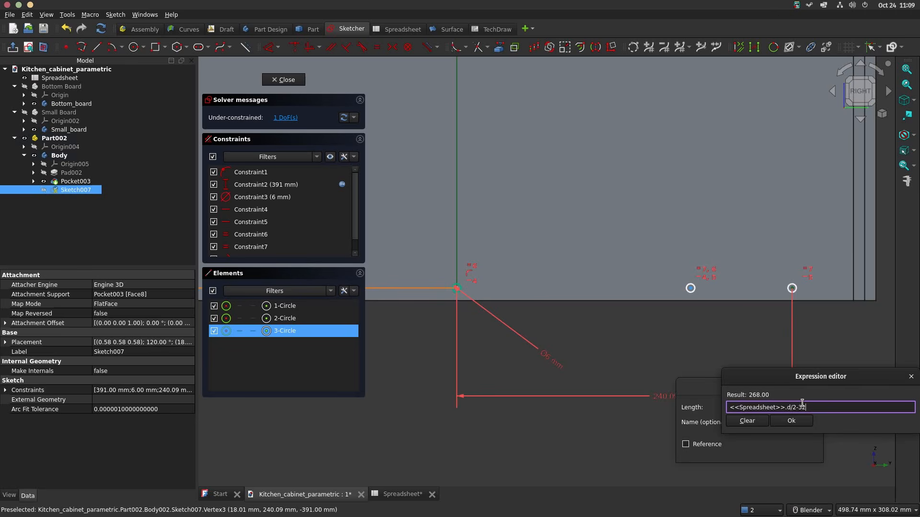
key("Return")
key("Return")
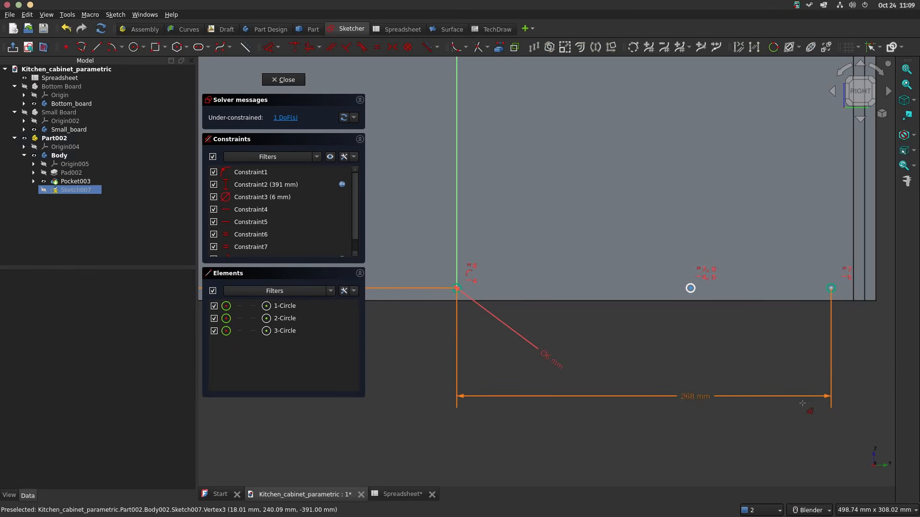
Step: Dimension the middle circle's centre horizontally from the vertical axis and link the distance to <<Spreadsheet>>.d/2-32-70
left_click(690, 288)
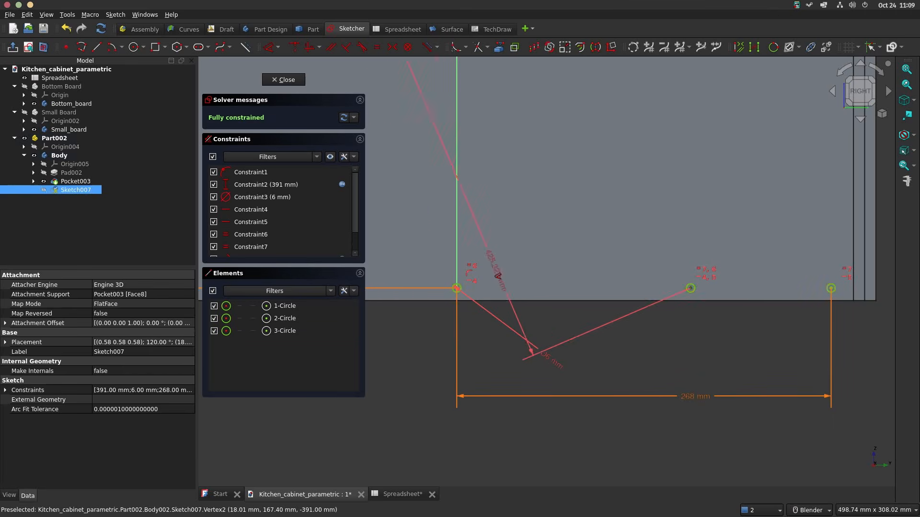
left_click(457, 271)
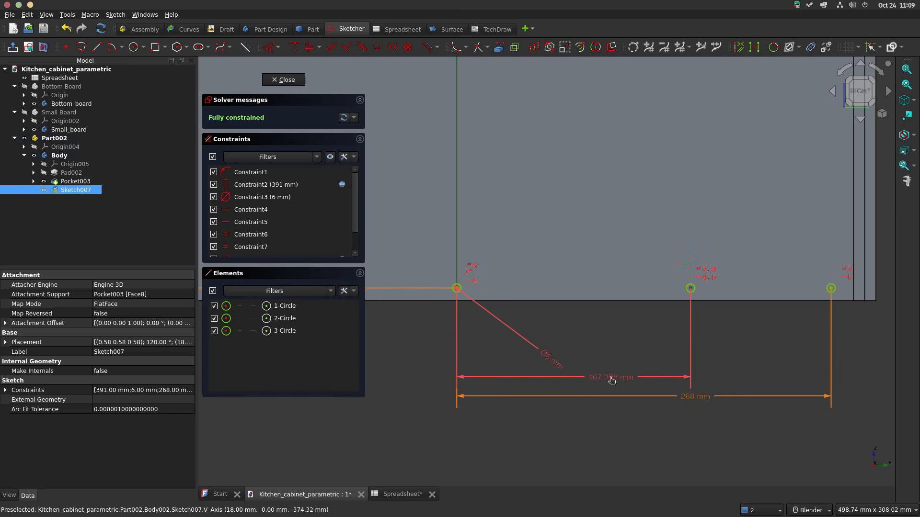
left_click(723, 380)
left_click(738, 388)
type("<<Spreadsheet>>.d/2")
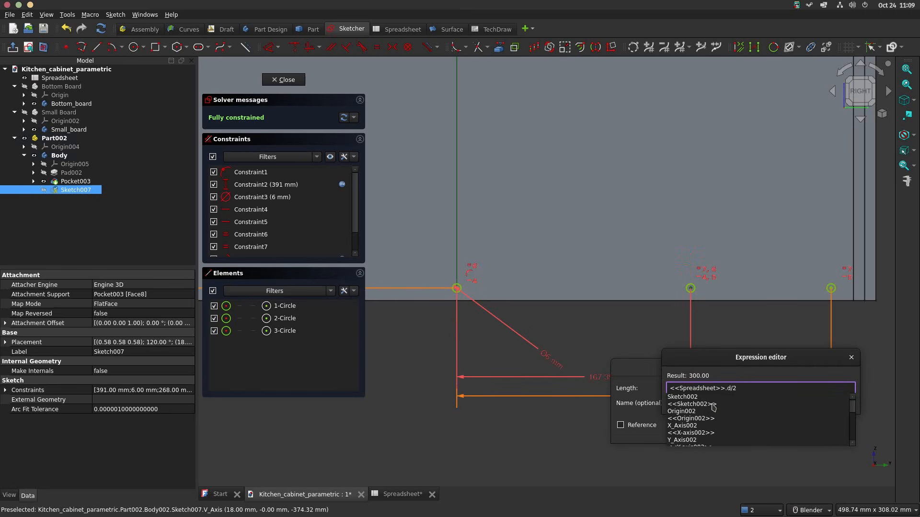
key("Escape")
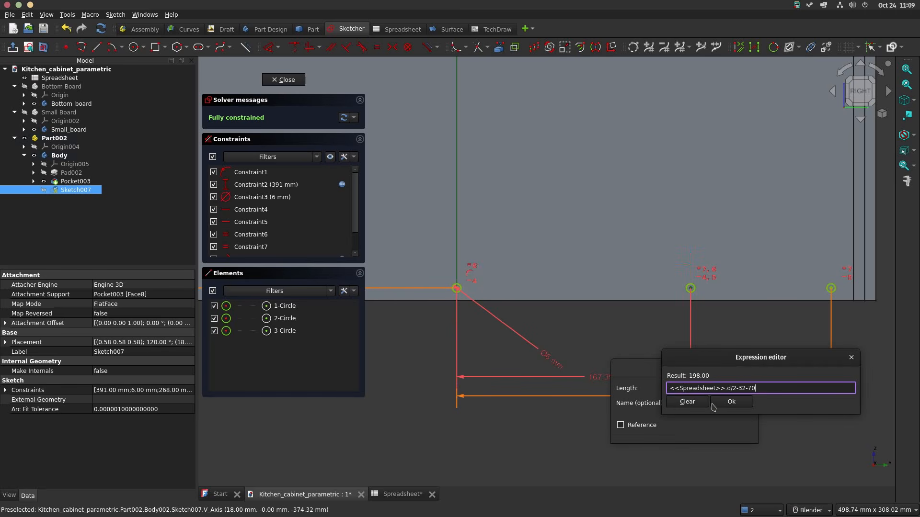
key("Return")
key("Return")
key("Escape")
Step: Move the 391 mm vertical dimension clear of the board on its grooved side
scroll(633, 267, "down", 2)
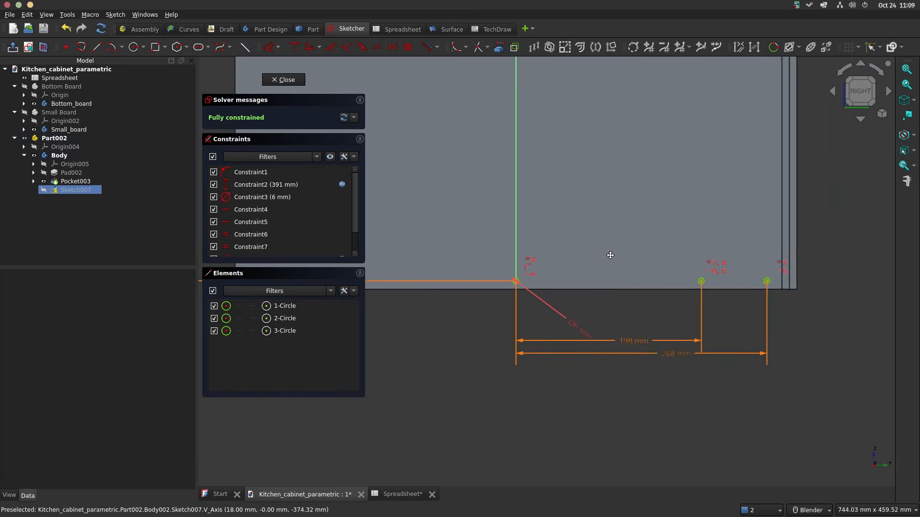
middle_click_drag(529, 246, 697, 246, "shift")
scroll(612, 230, "down", 3)
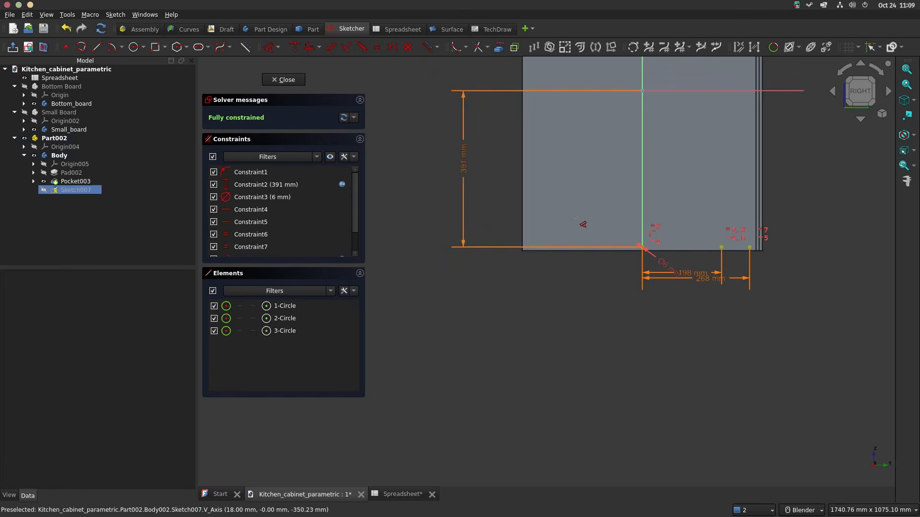
key("Escape")
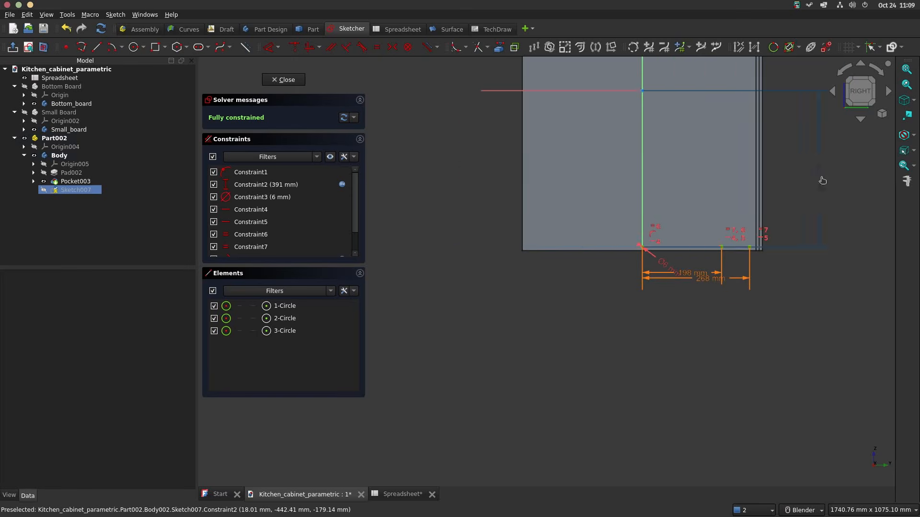
Step: Draw two circles near the lower edge on the ungrooved side, centred about 263 mm and 130 mm from the vertical axis
left_click(133, 47)
scroll(558, 247, "up", 3)
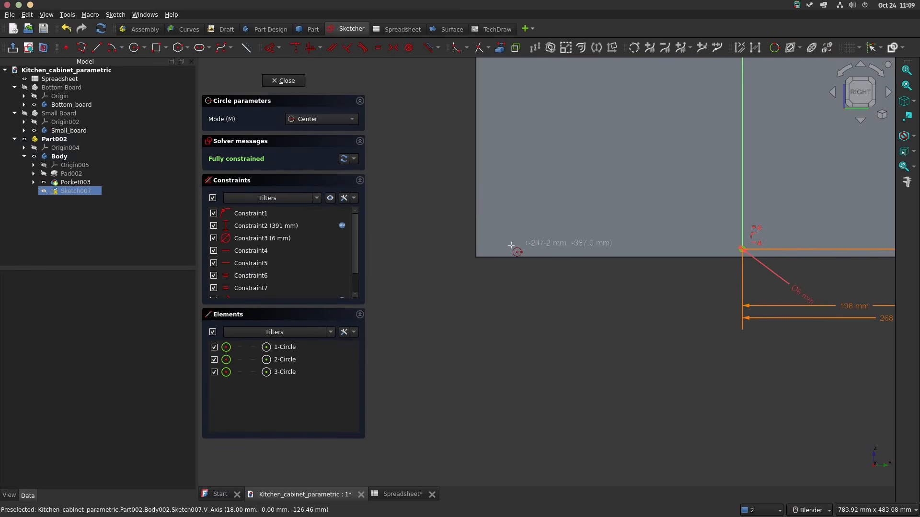
left_click(537, 242)
left_click(541, 243)
left_click(590, 242)
left_click(652, 240)
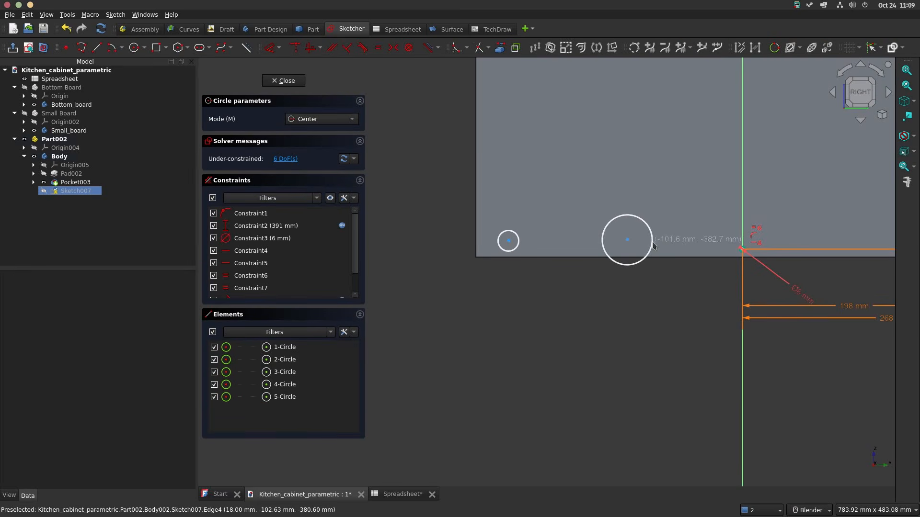
key("Escape")
Step: Make both new lower-edge circles equal in size to the 6 mm circle on the vertical axis
scroll(771, 245, "up", 2)
scroll(734, 250, "up", 6)
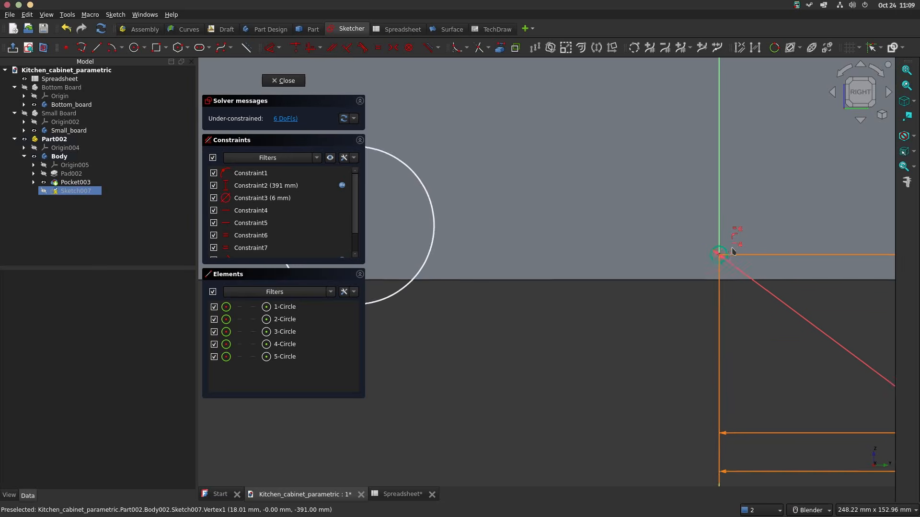
left_click(726, 256)
scroll(702, 248, "down", 5)
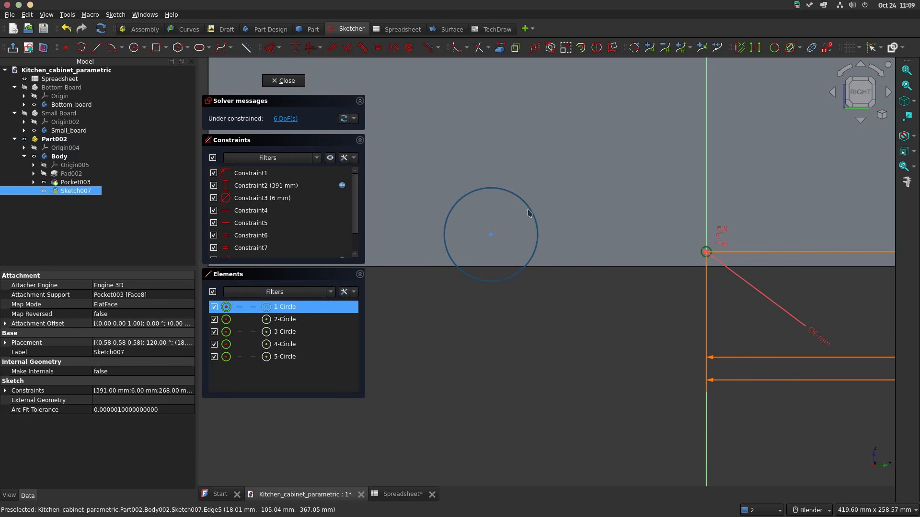
left_click(528, 213)
scroll(528, 213, "down", 5)
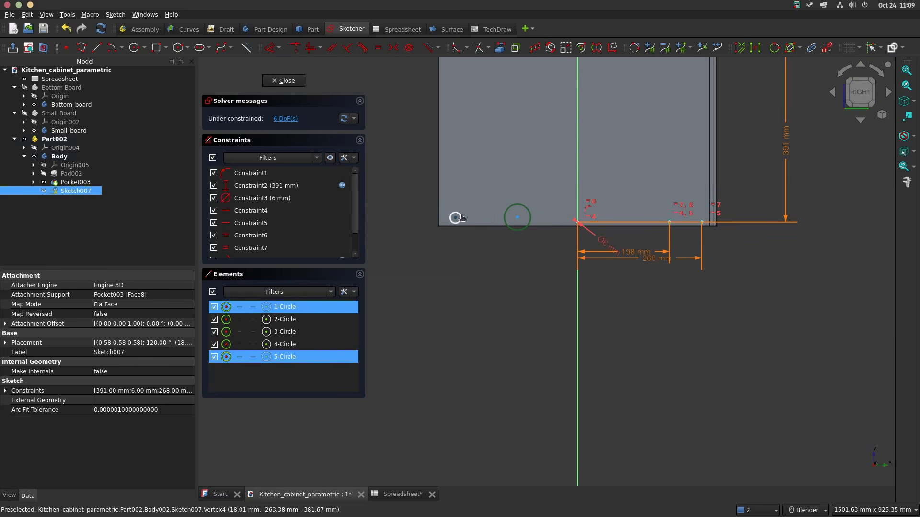
left_click(461, 216)
scroll(456, 211, "up", 3)
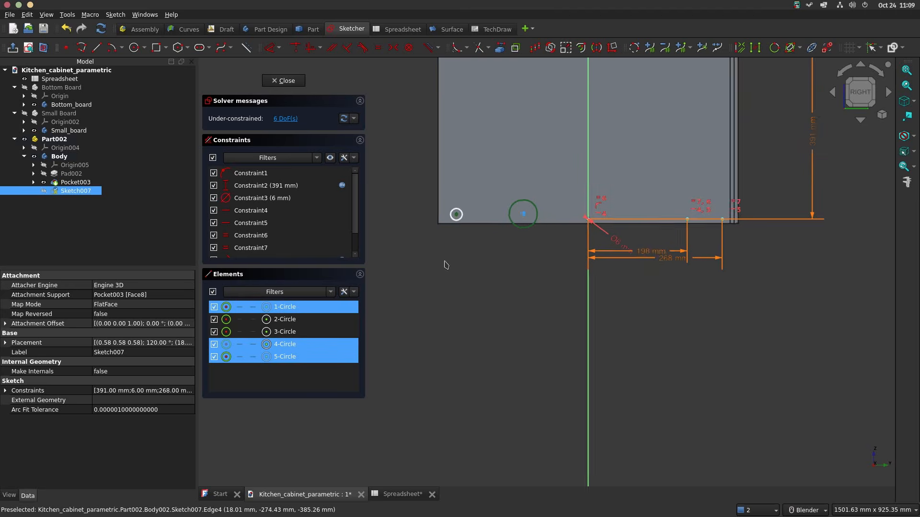
left_click(469, 192)
left_click(475, 192)
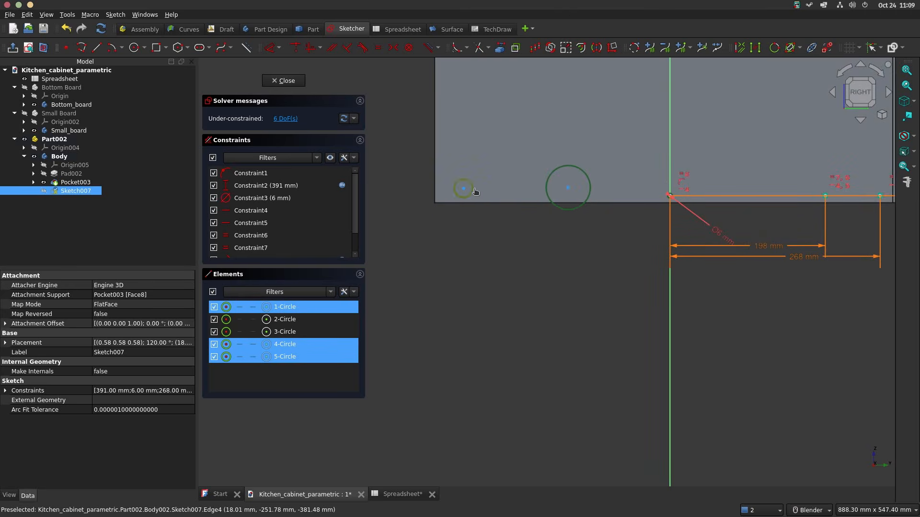
key("e")
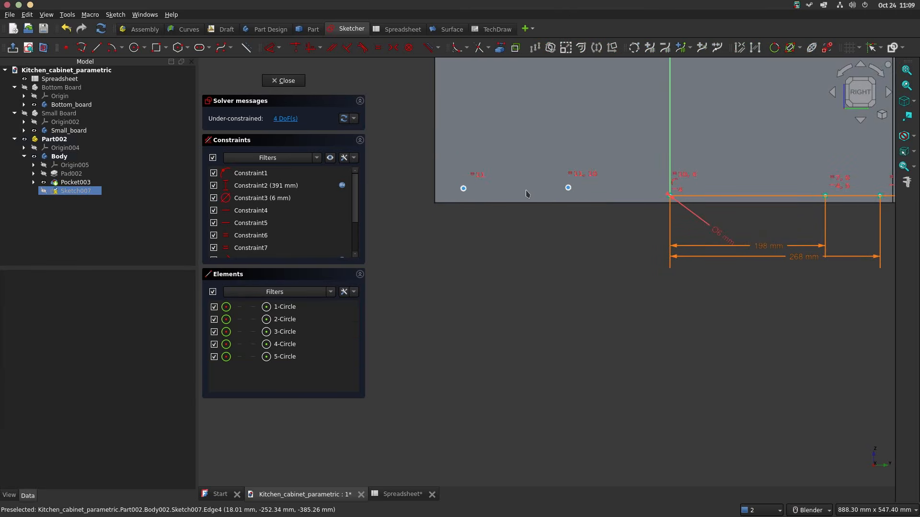
Step: Constrain the inner circle on the ungrooved side symmetric to the inner circle on the grooved side about the vertical axis
scroll(822, 203, "up", 4)
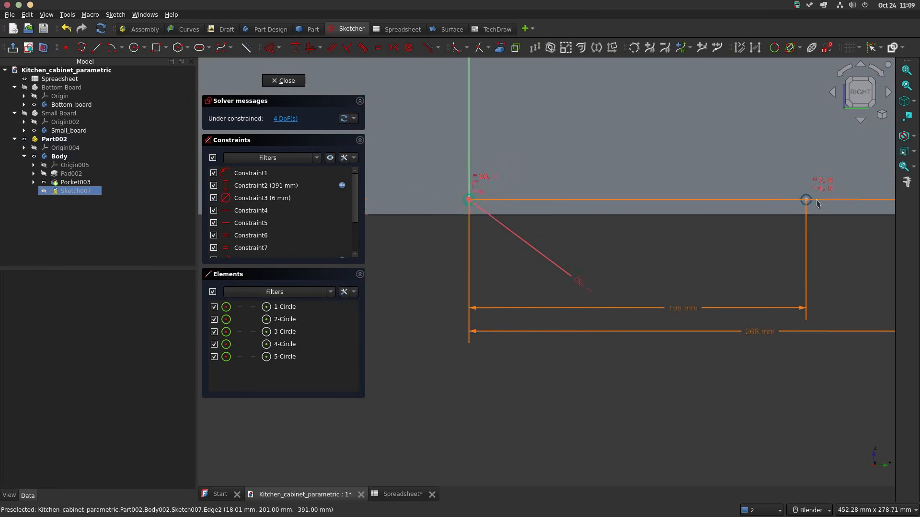
left_click(803, 201)
scroll(803, 203, "down", 4)
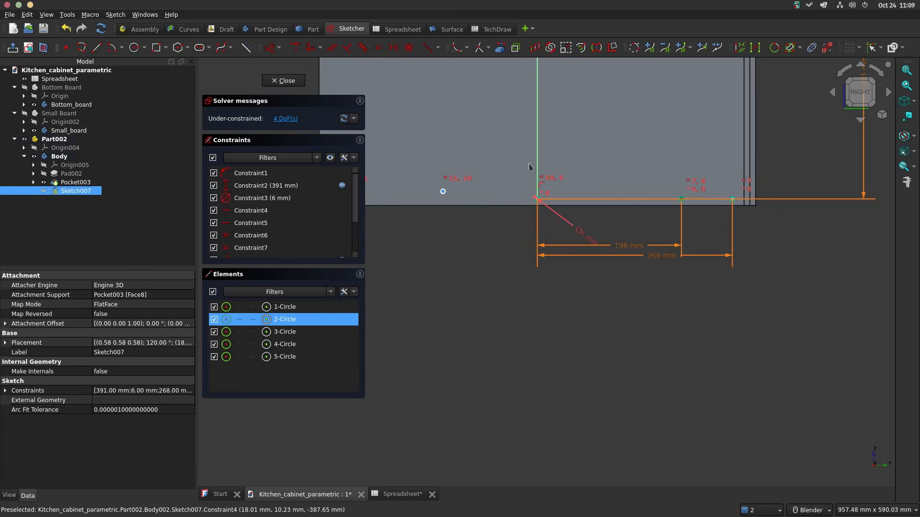
scroll(443, 191, "up", 3)
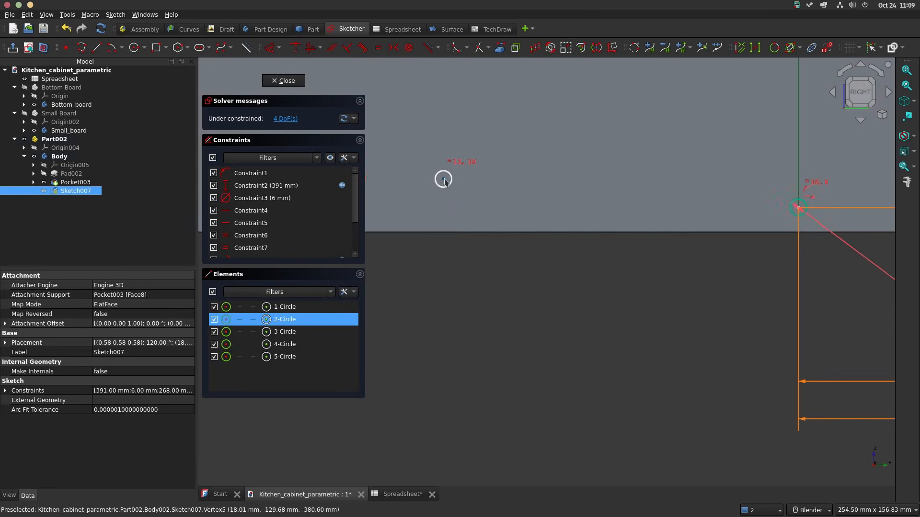
left_click(443, 179)
scroll(556, 218, "down", 5)
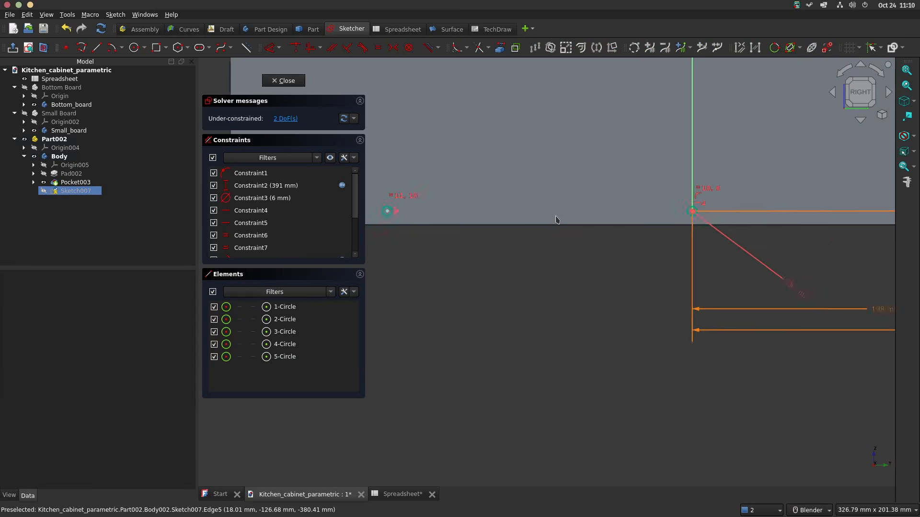
Step: Constrain the outer circle on the ungrooved side symmetric to the outer circle on the grooved side about the vertical axis
scroll(397, 223, "up", 2)
middle_click_drag(397, 224, 568, 311, "shift")
scroll(568, 311, "up", 3)
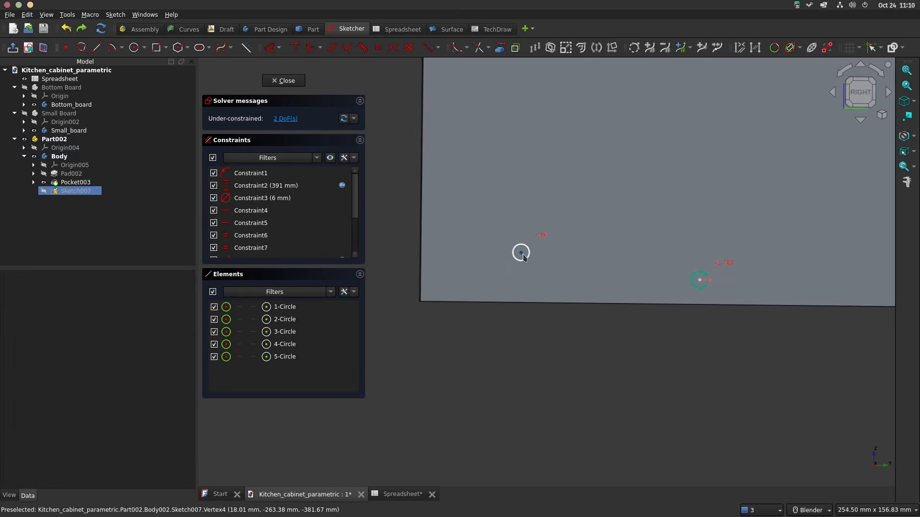
left_click(521, 262)
scroll(532, 268, "down", 3)
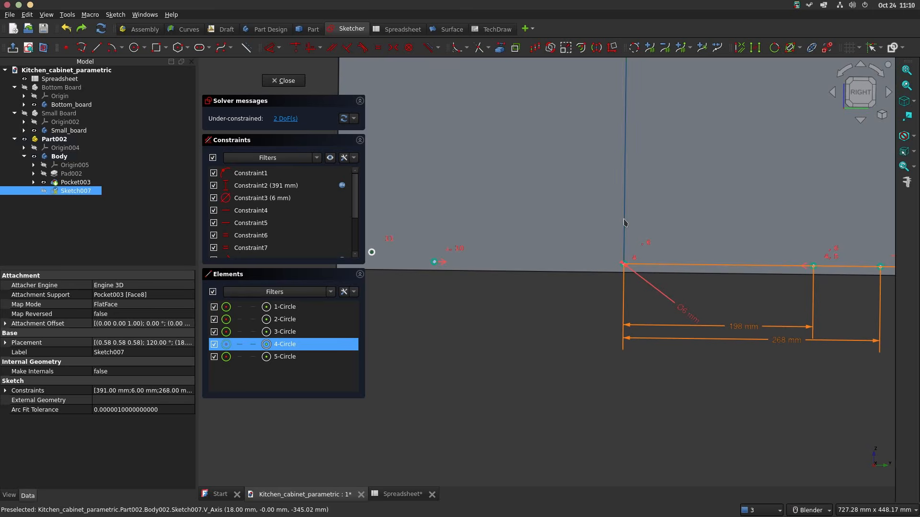
scroll(704, 255, "up", 5)
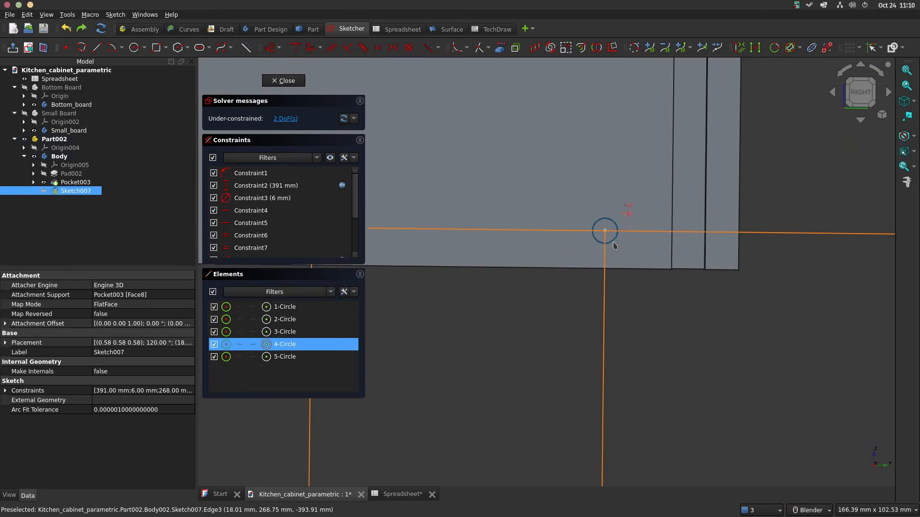
left_click(605, 231)
scroll(605, 232, "down", 5)
middle_click_drag(526, 210, 809, 240, "shift")
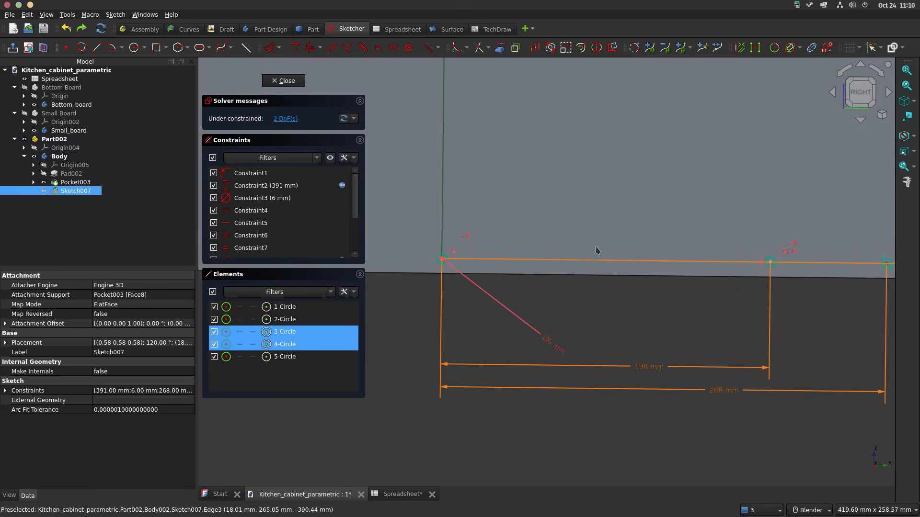
middle_click_drag(505, 240, 901, 239, "shift")
scroll(597, 244, "down", 2)
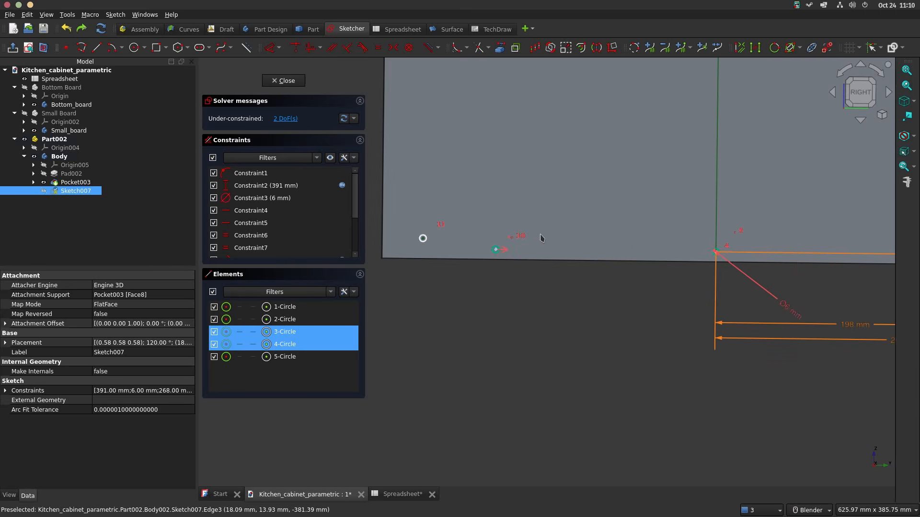
key("s")
Step: Draw four small circles near the board's upper edge, two on each side of the vertical axis
scroll(665, 235, "down", 2)
middle_click_drag(666, 235, 640, 279, "shift")
middle_click_drag(699, 180, 663, 223, "shift")
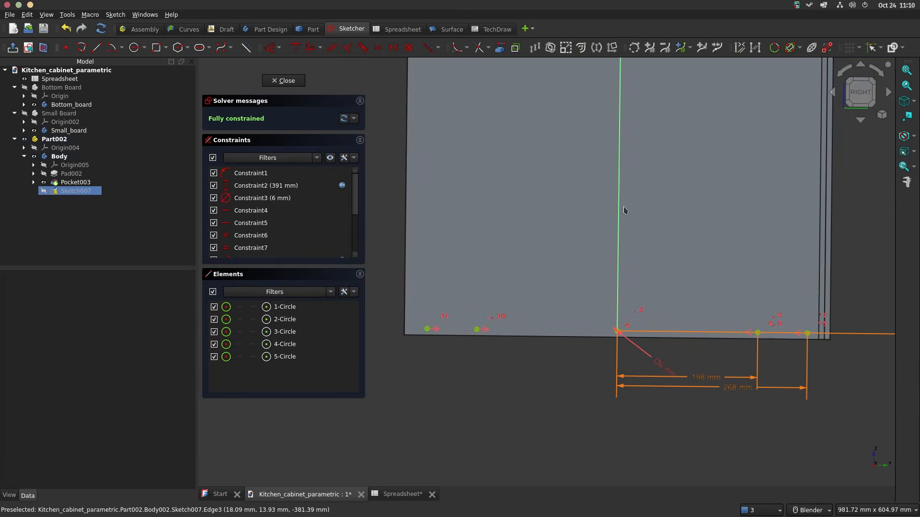
mouse_move(585, 189)
middle_mouse_down("shift")
mouse_move(573, 249)
mouse_move(584, 415)
mouse_move(575, 516)
middle_mouse_up("shift")
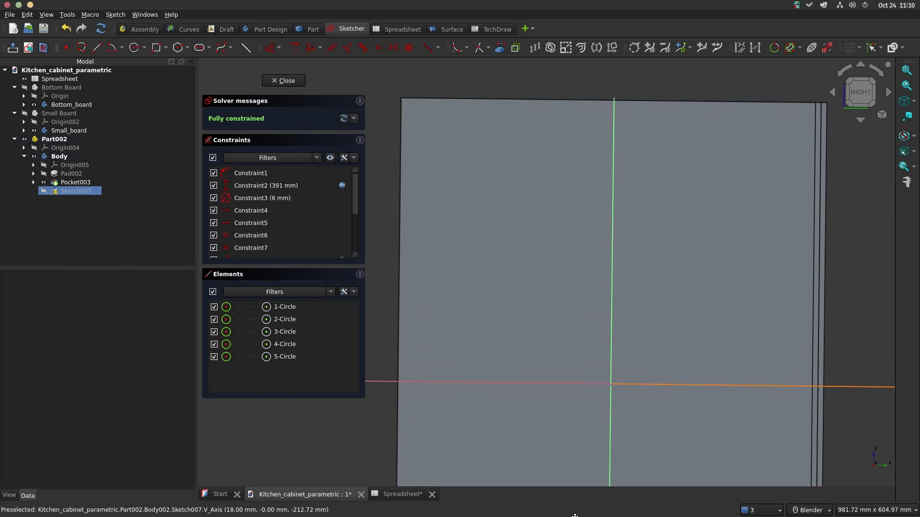
scroll(590, 157, "down", 1)
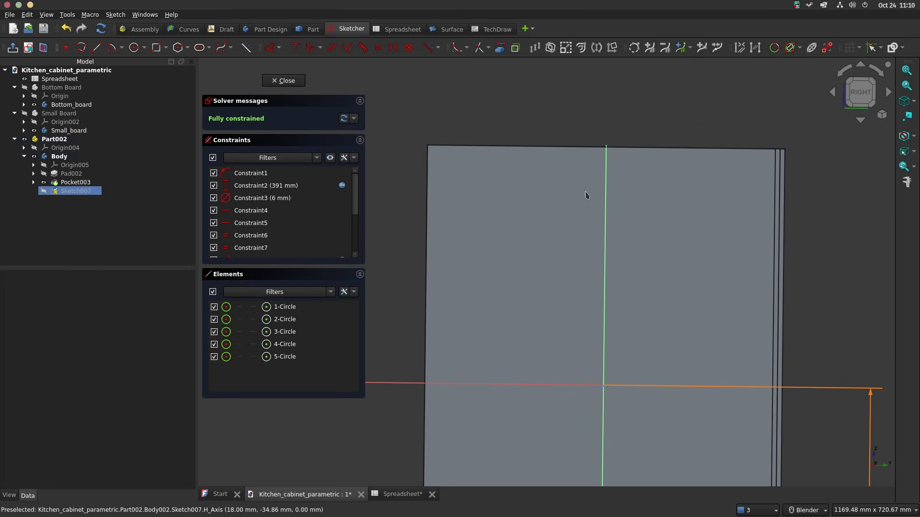
left_click(134, 48)
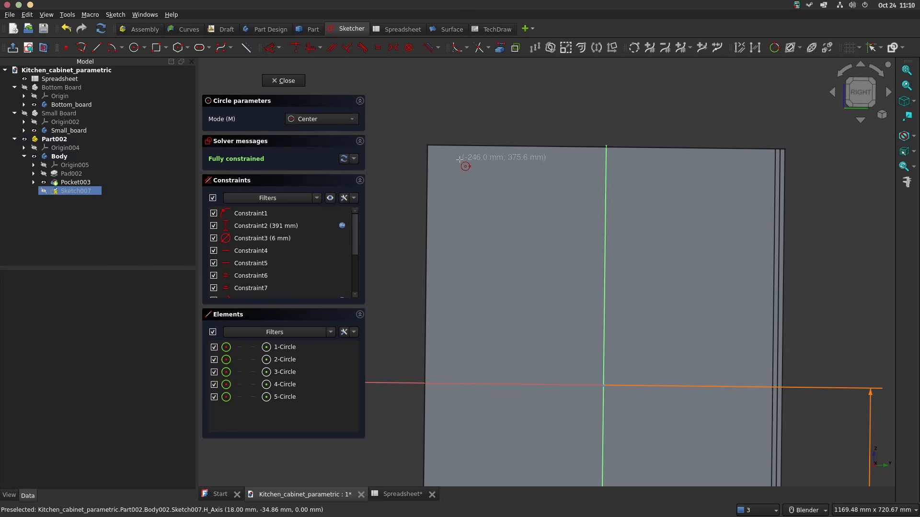
left_click(440, 157)
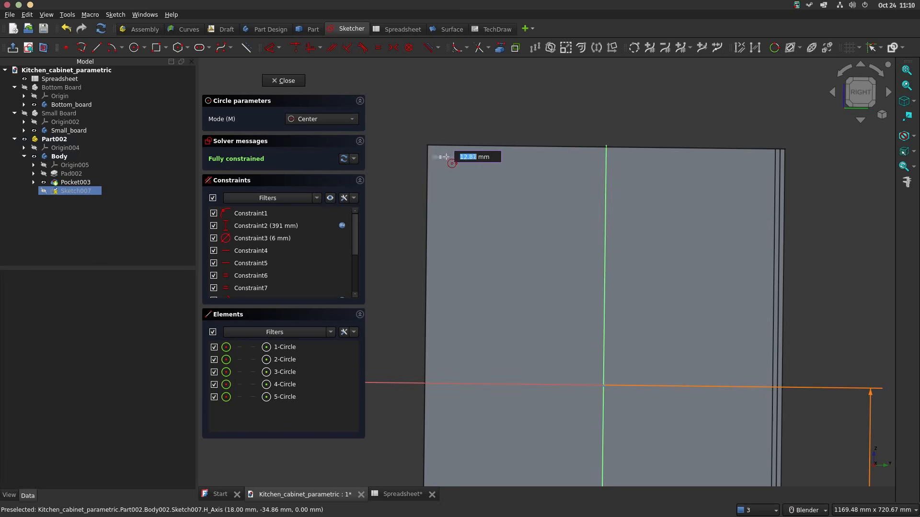
left_click(446, 157)
left_click(471, 157)
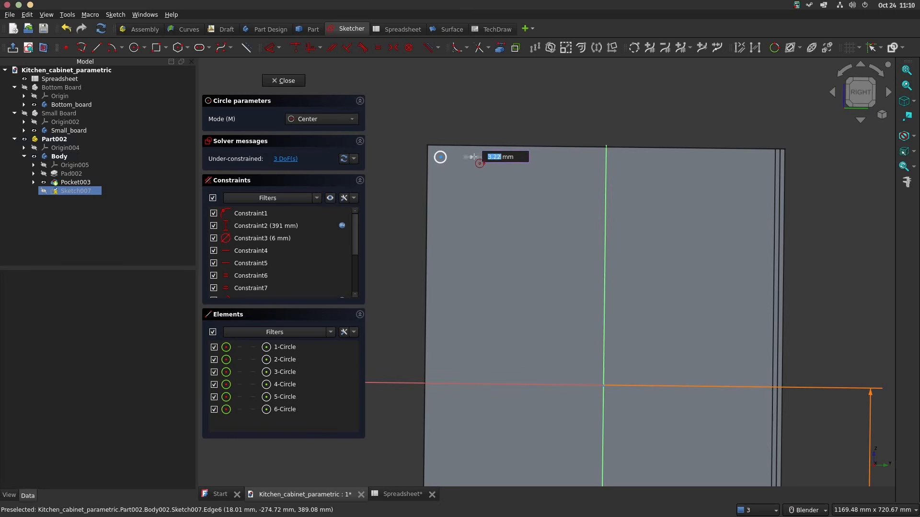
left_click(477, 158)
left_click(712, 161)
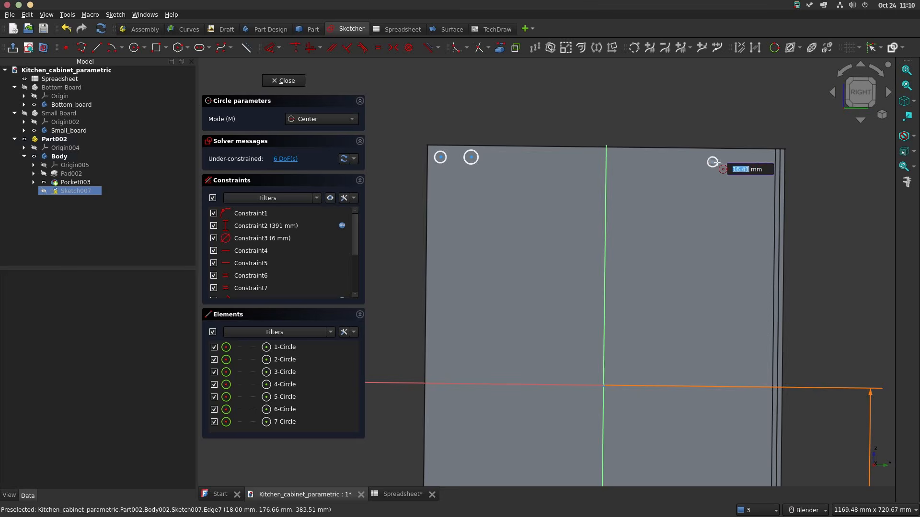
left_click(718, 162)
left_click(748, 163)
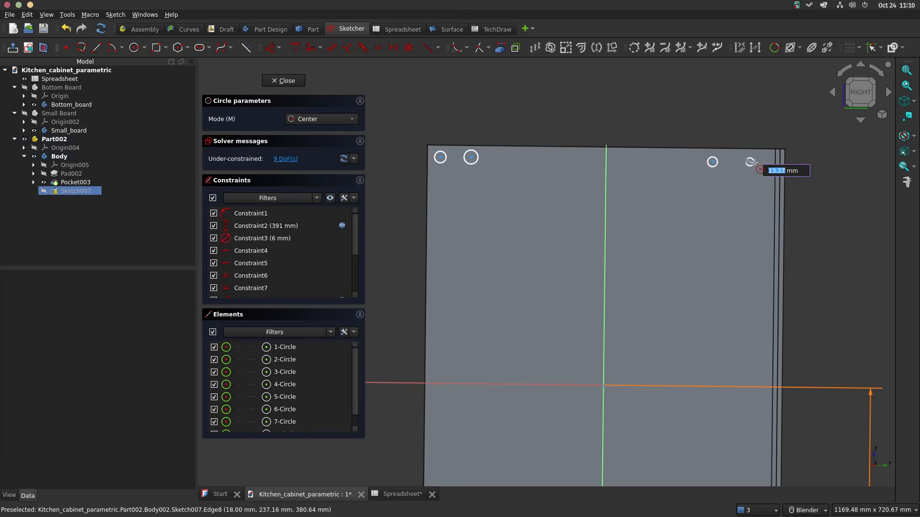
left_click(754, 162)
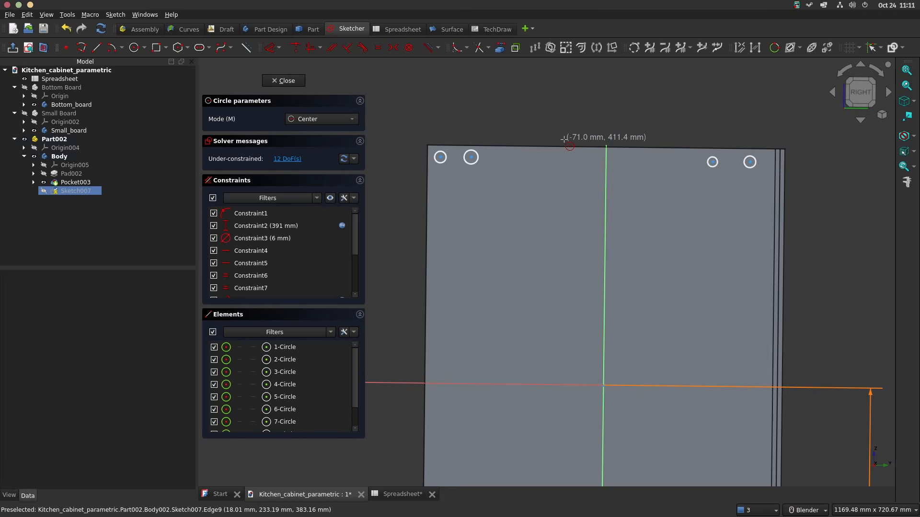
key("Escape")
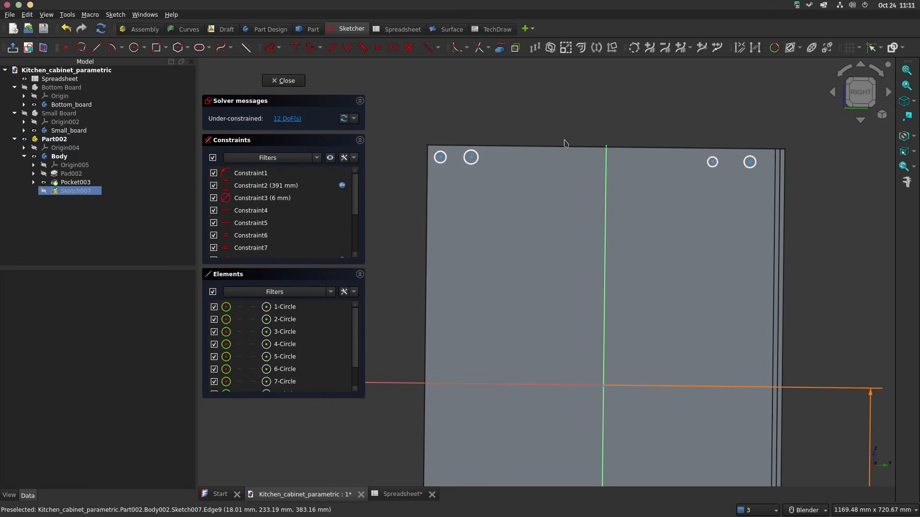
Step: Constrain the four circles near the board's upper edge to equal size
left_click(445, 165)
left_click(470, 153)
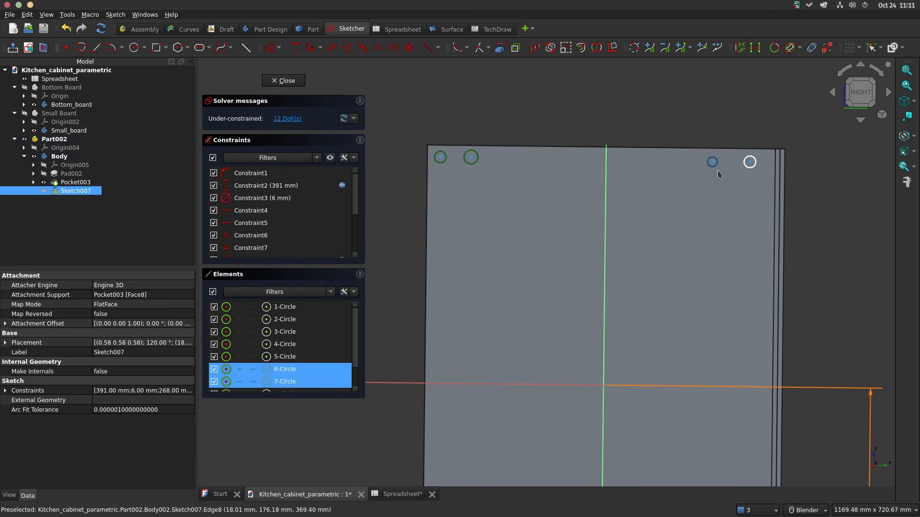
left_click(715, 166)
left_click(748, 166)
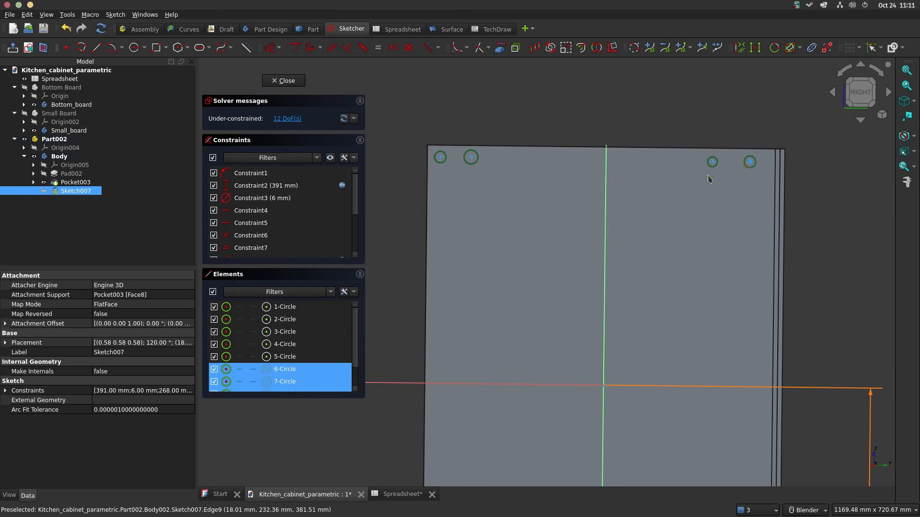
key("e")
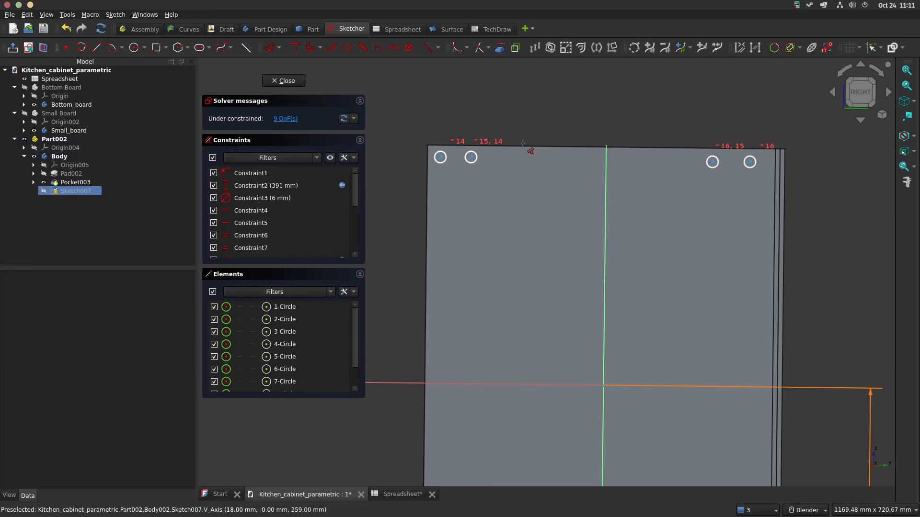
Step: Set the diameter of the inner upper circle on the ungrooved side to 6 mm
left_click(471, 157)
left_click(545, 116)
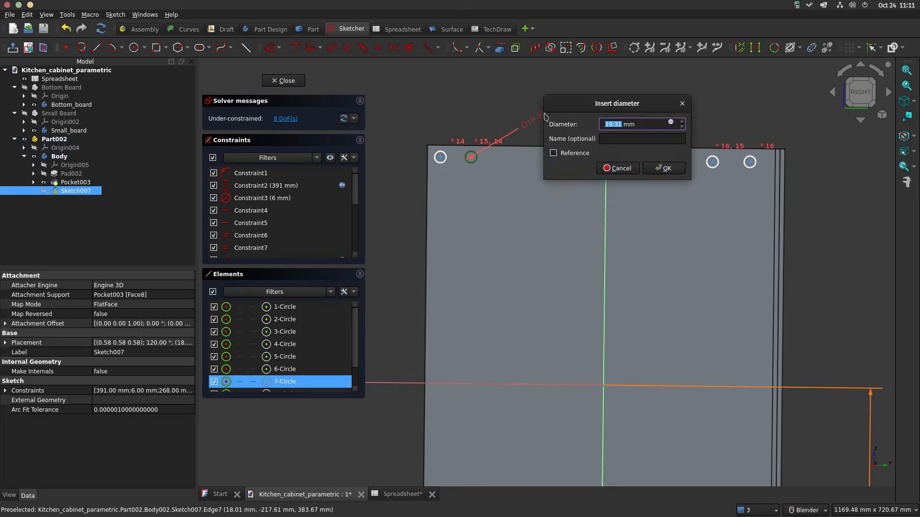
type("6")
key("Return")
Step: Align the centres of the four upper circles with a horizontal constraint
scroll(472, 110, "up", 3)
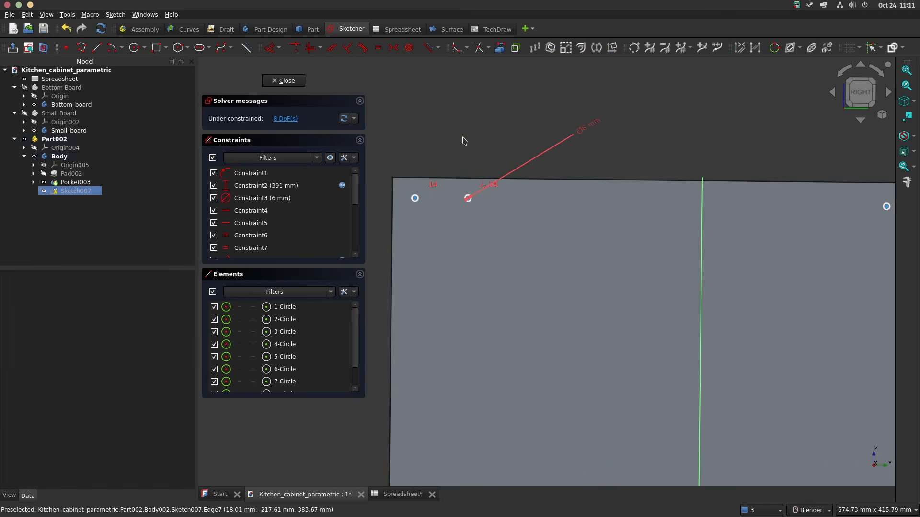
scroll(446, 158, "up", 2)
left_click(389, 233)
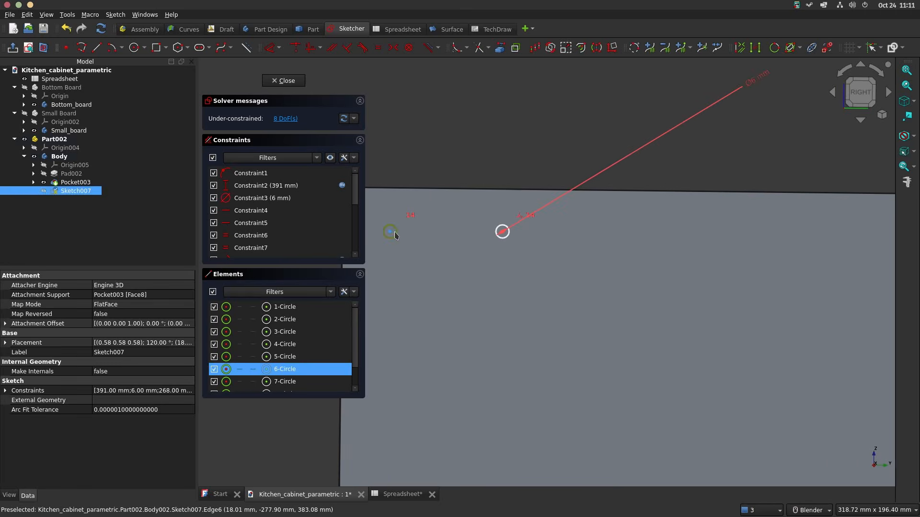
left_click(477, 130)
middle_click_drag(462, 151, 548, 111, "shift")
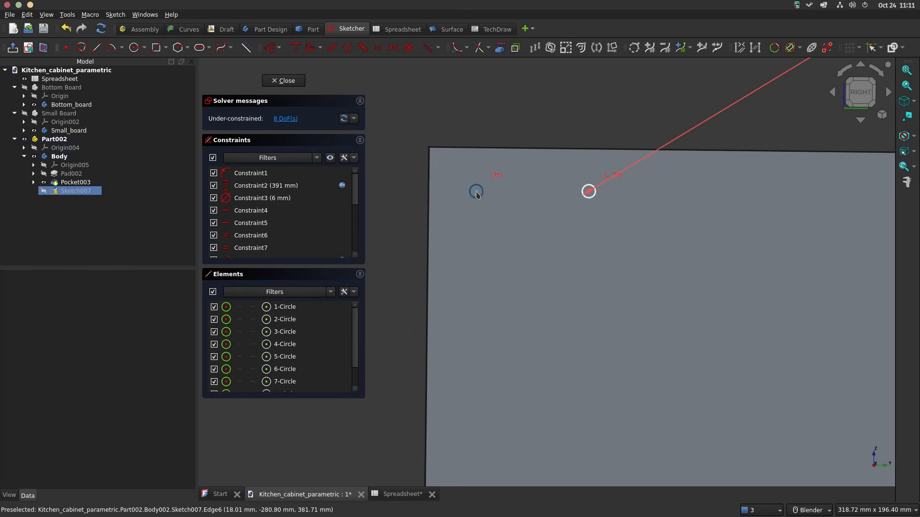
left_click(479, 194)
scroll(587, 122, "up", 3)
left_click(586, 122)
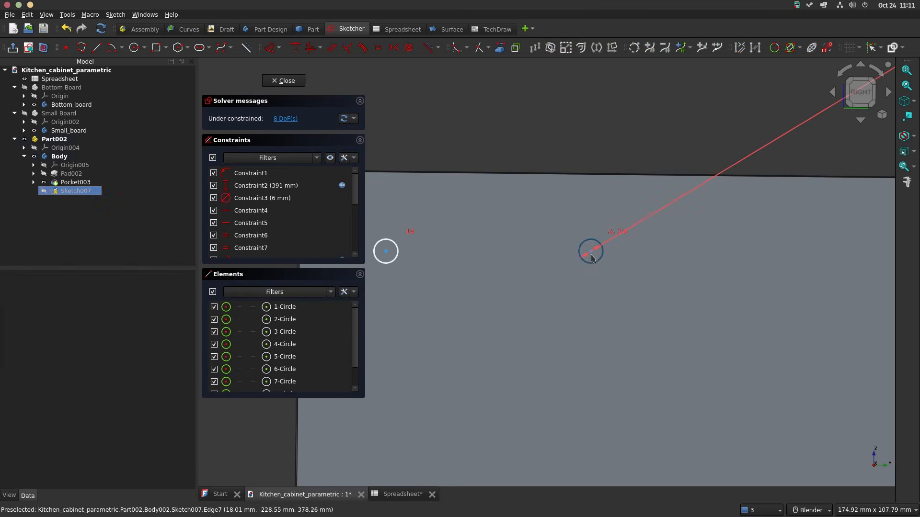
left_click(591, 252)
left_click(388, 253)
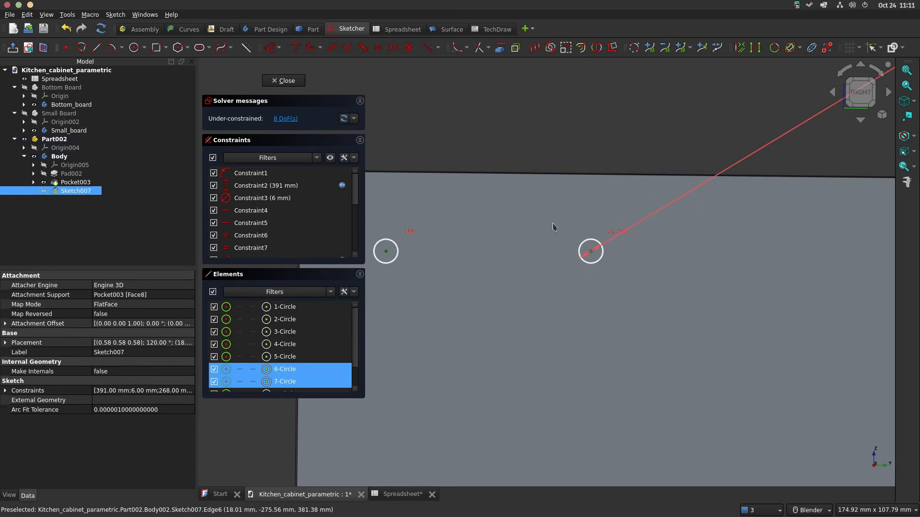
scroll(622, 211, "down", 6)
scroll(718, 177, "up", 1)
scroll(743, 183, "up", 5)
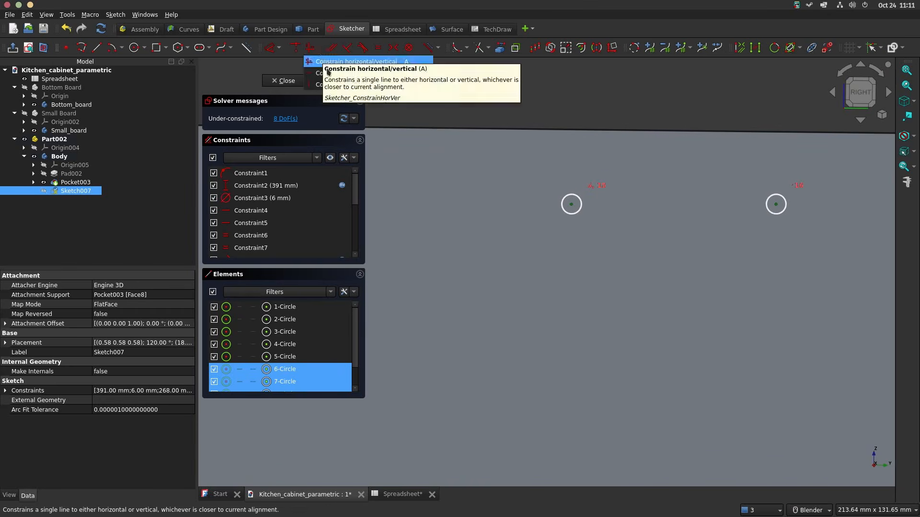
left_click(310, 47)
scroll(577, 168, "down", 5)
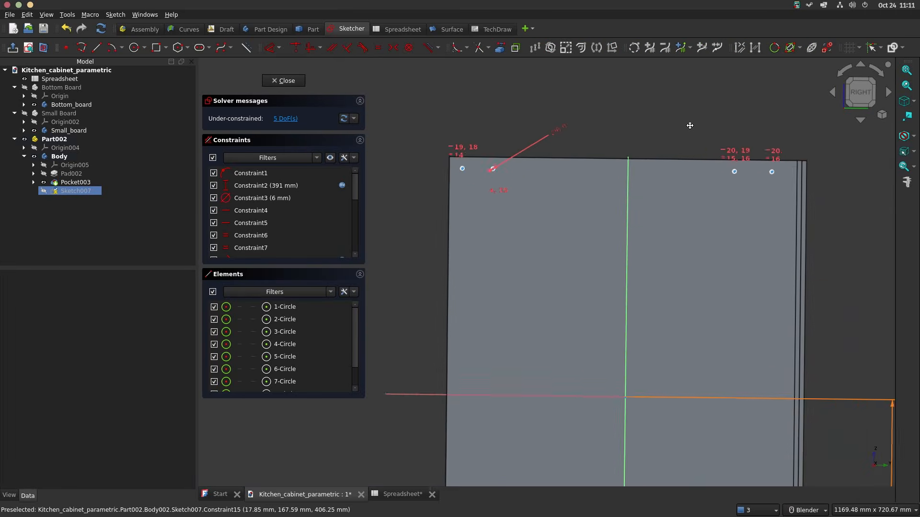
Step: Place a vertical distance dimension between the inner ungrooved-side upper circle's centre and the horizontal axis
scroll(570, 144, "up", 3)
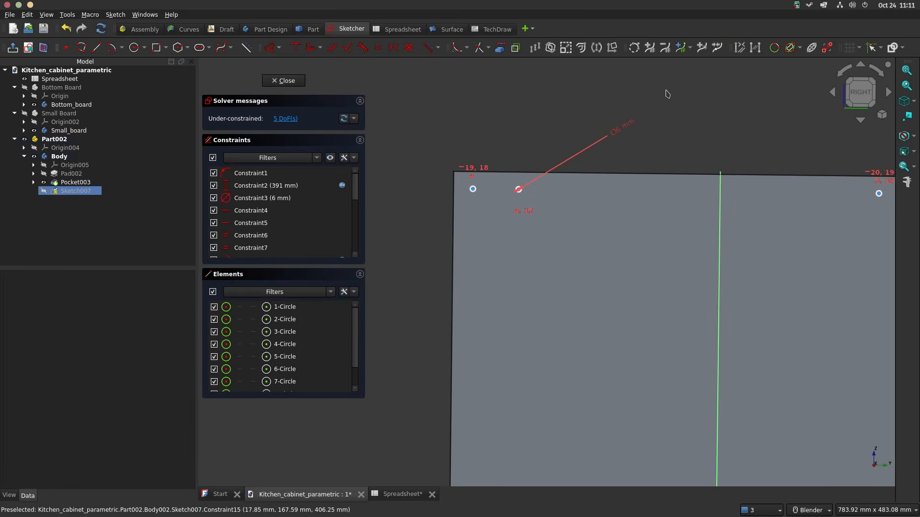
scroll(526, 156, "up", 4)
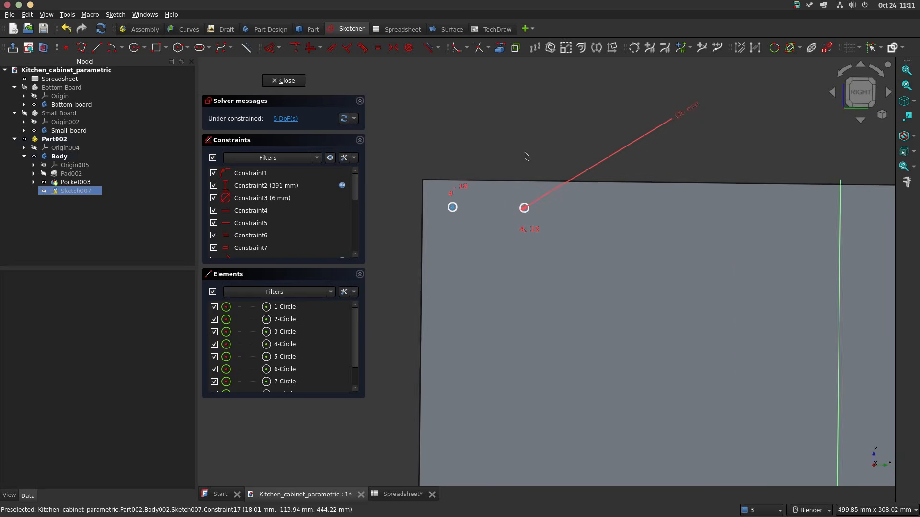
scroll(538, 222, "up", 15)
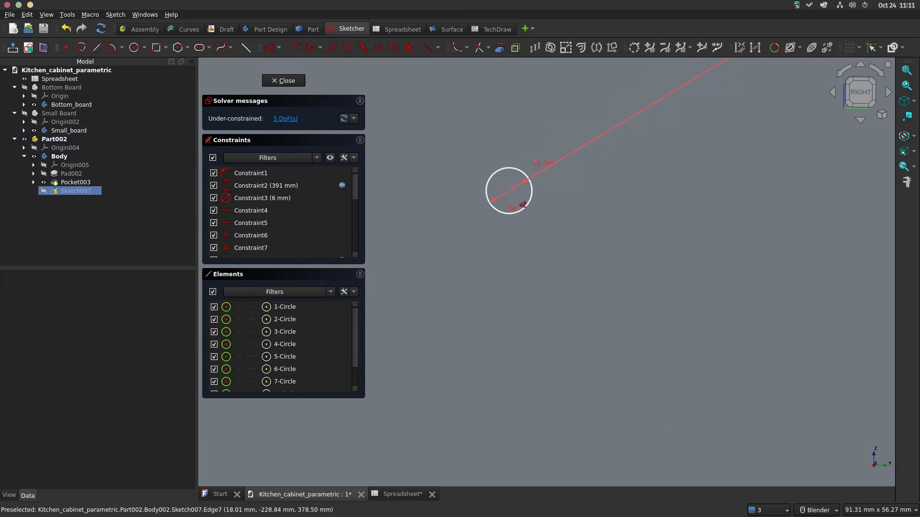
left_click(511, 192)
scroll(546, 193, "down", 20)
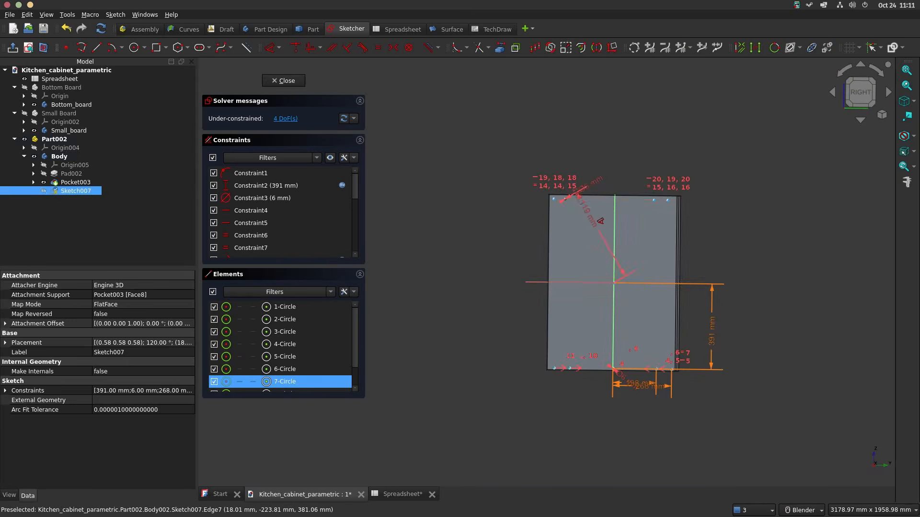
left_click(550, 282)
left_click(475, 239)
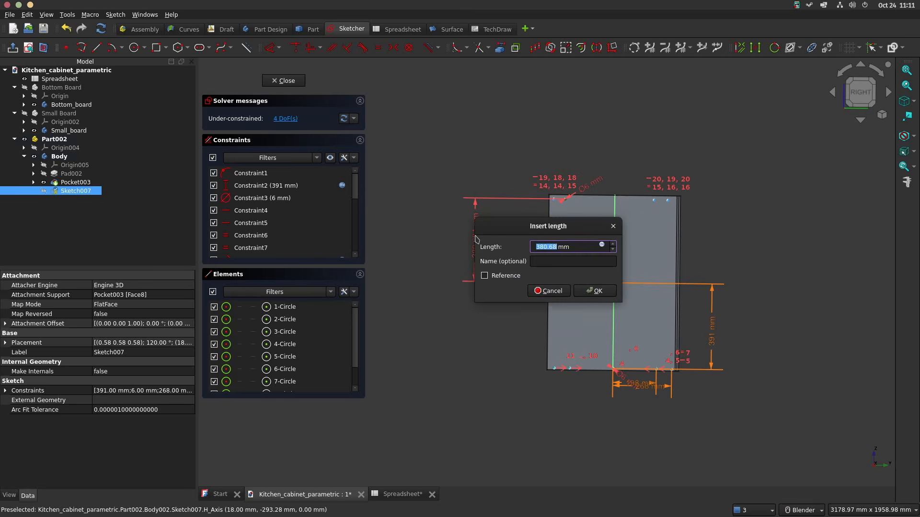
Step: Set the upper circle's distance from the horizontal axis to the expression <<Spreadsheet>>.ht/2-<<Spreadsheet>>.bt/2
type("spr")
left_click(603, 245)
type("spr")
key("Down")
key("Down")
type(".")
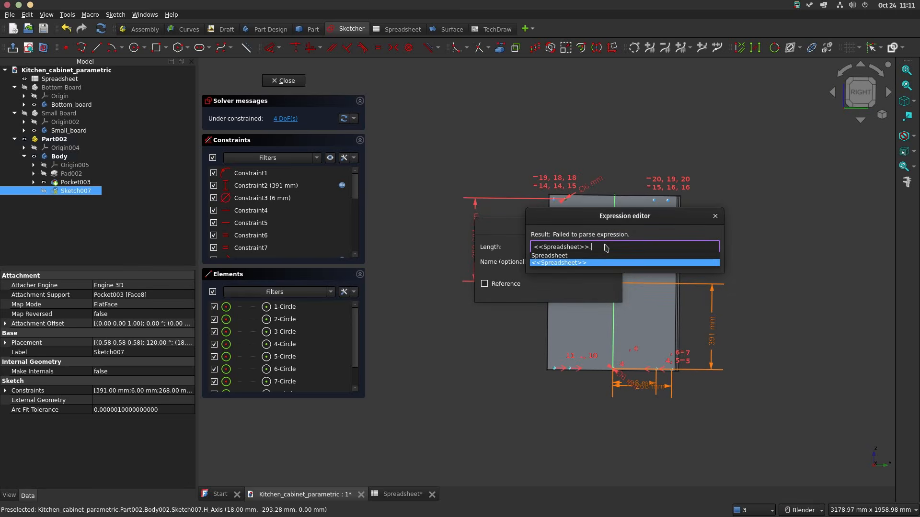
type("ht/2")
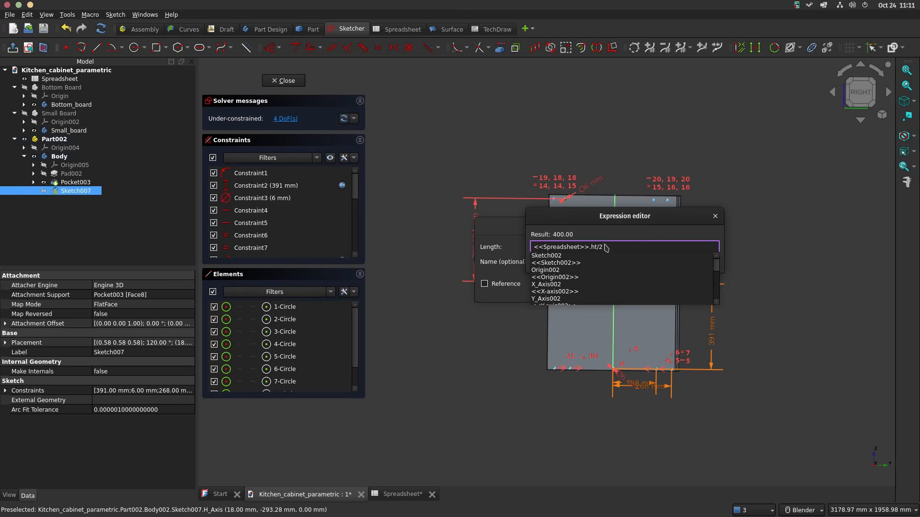
type("-spr")
key("Down")
key("Down")
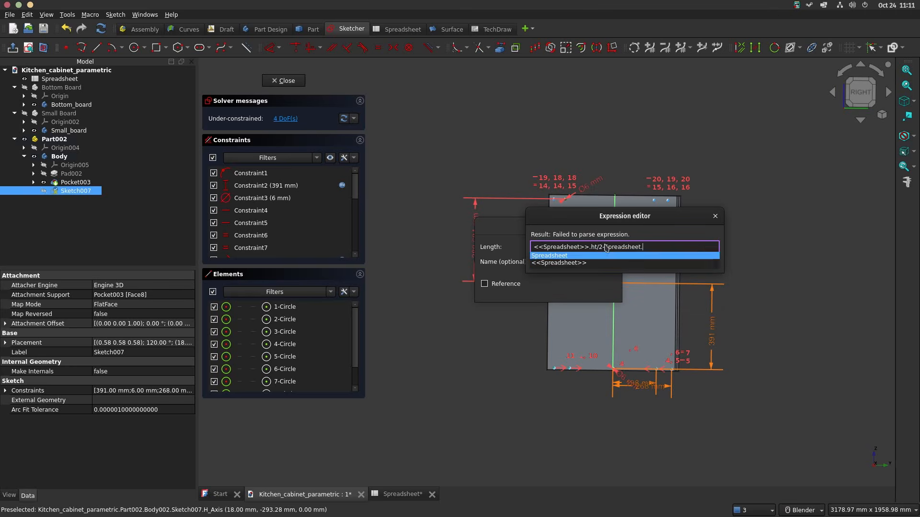
type("b")
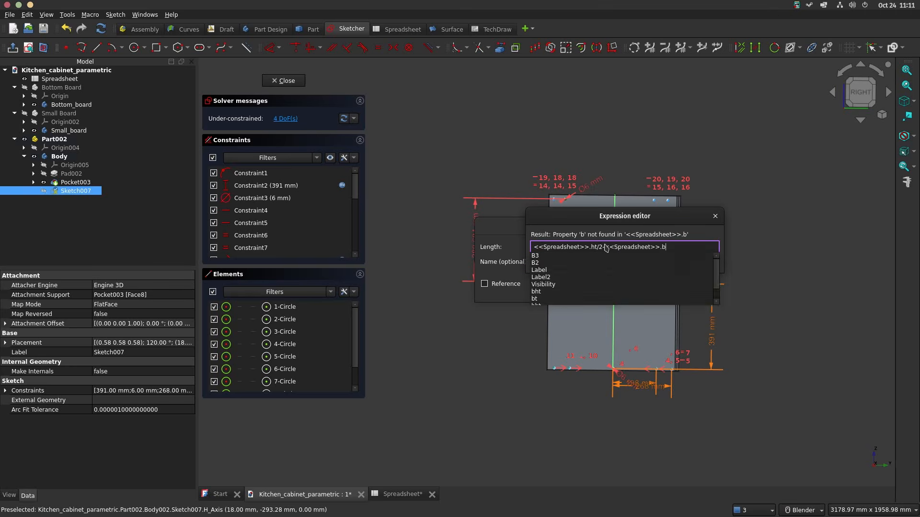
type("t/2")
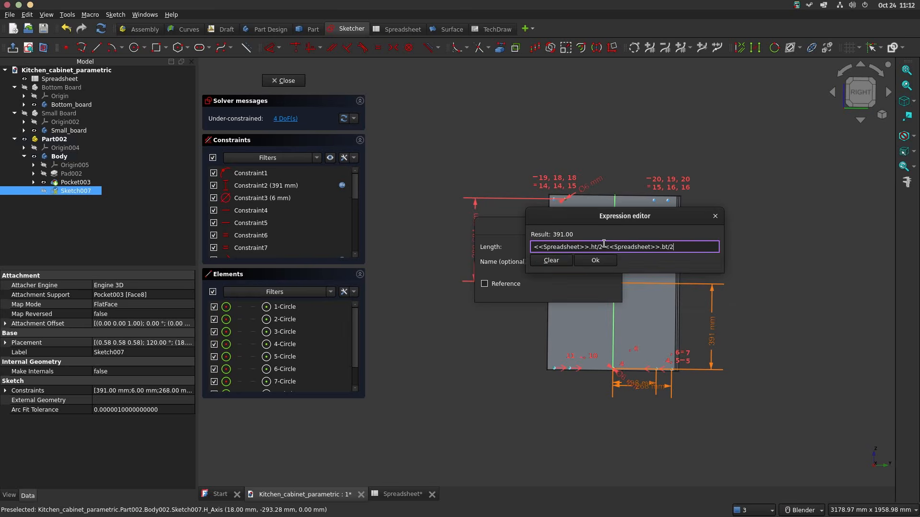
key("Return")
left_click(595, 290)
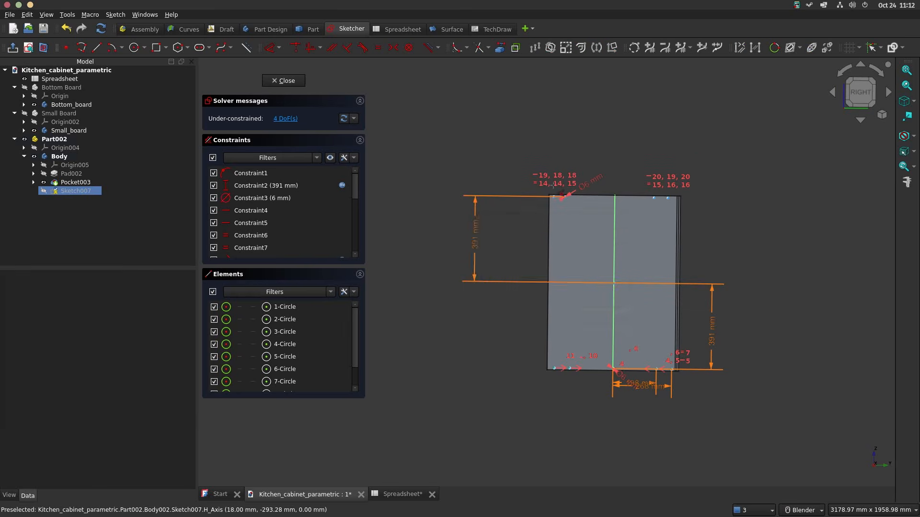
Step: Place a horizontal distance dimension between the vertical axis and the outer ungrooved-side upper circle's centre
scroll(556, 196, "up", 5)
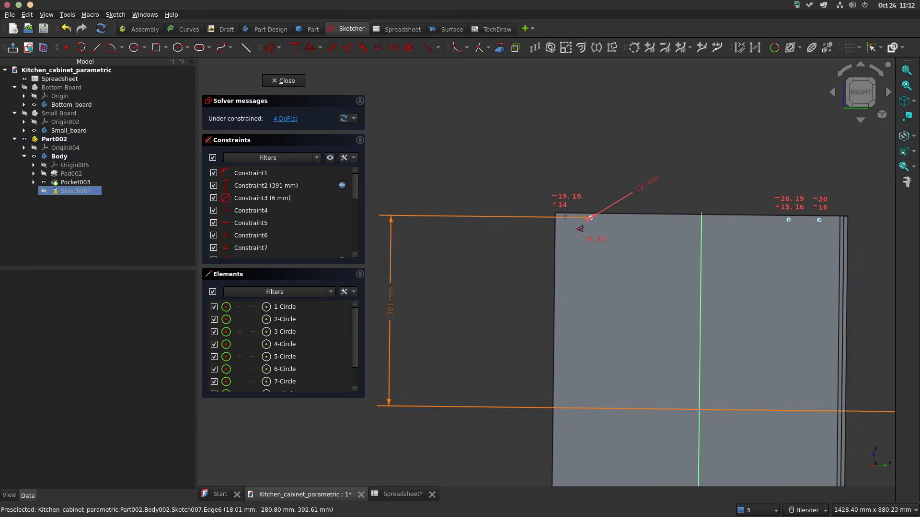
left_click(777, 229)
scroll(587, 238, "up", 6)
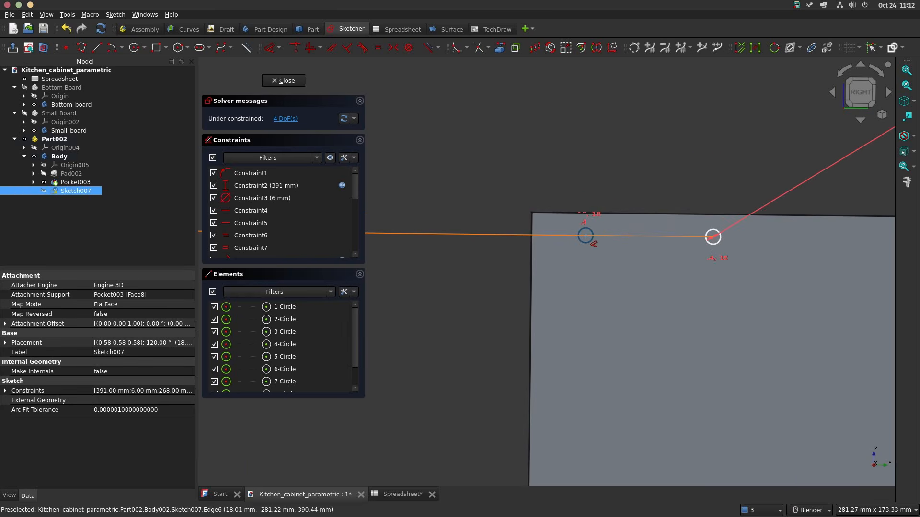
left_click(585, 238)
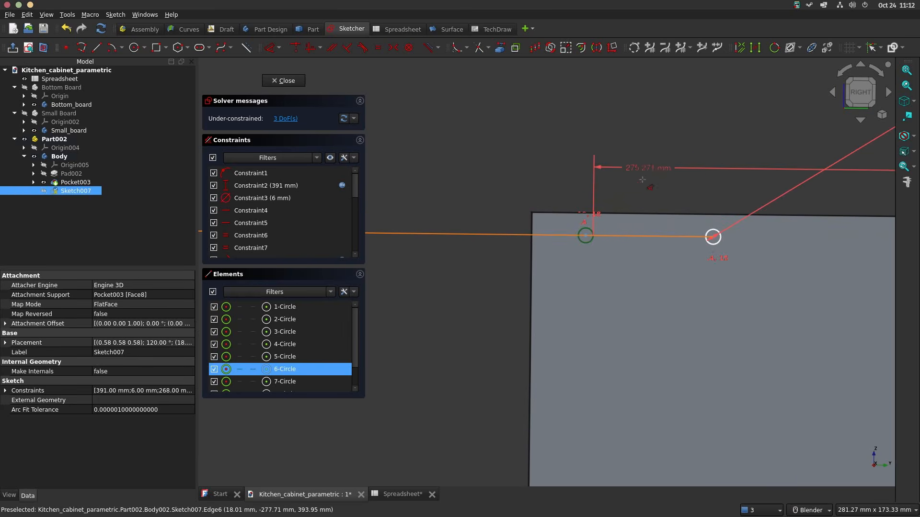
key("Escape")
scroll(570, 250, "up", 3)
left_click(596, 226)
scroll(680, 252, "down", 10)
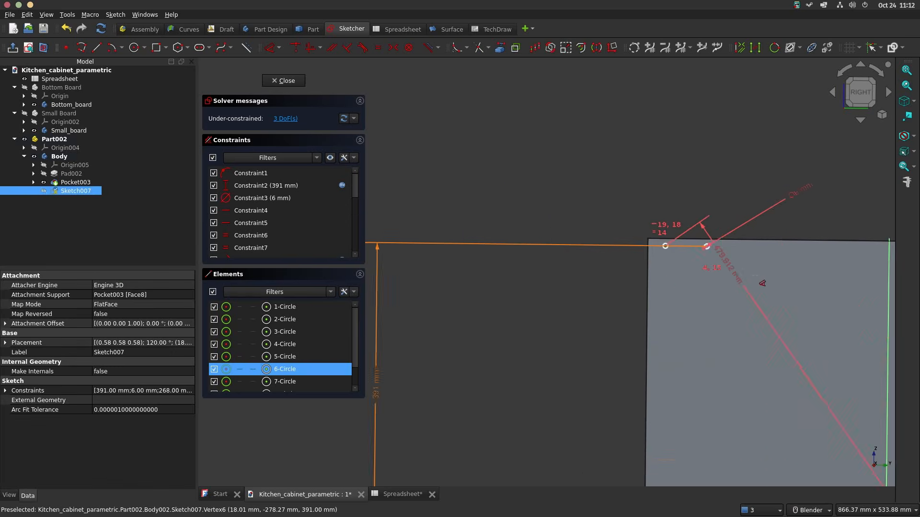
left_click(765, 153)
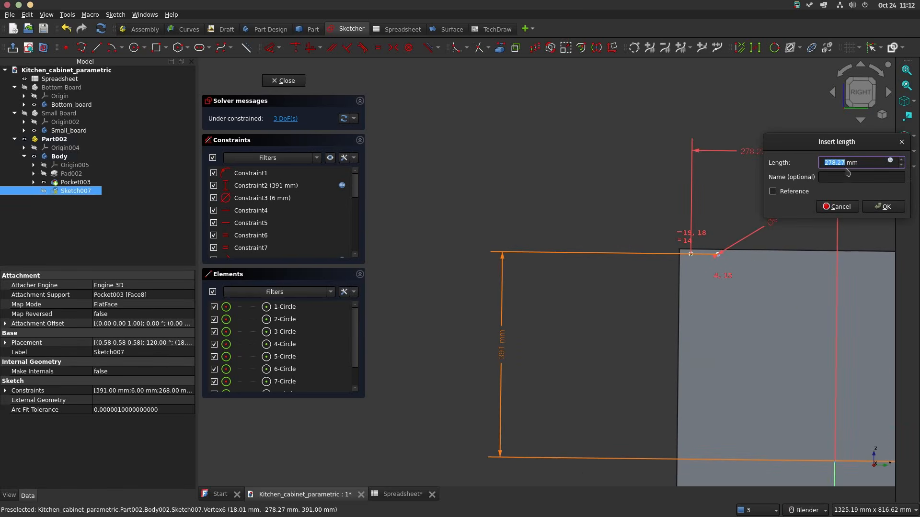
Step: Set the outer upper circle's distance from the vertical axis to the expression <<Spreadsheet>>.d/2-10
left_click(890, 161)
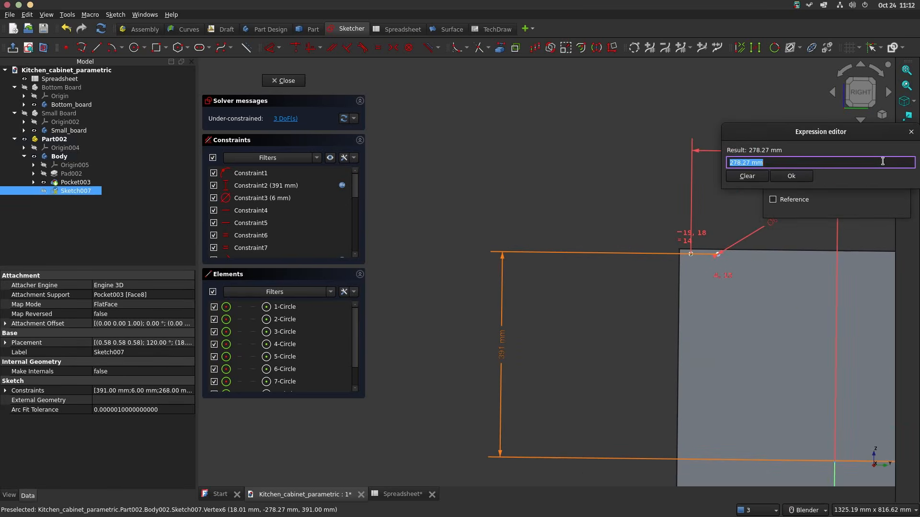
type("<<Spreadsheet>>.d/2")
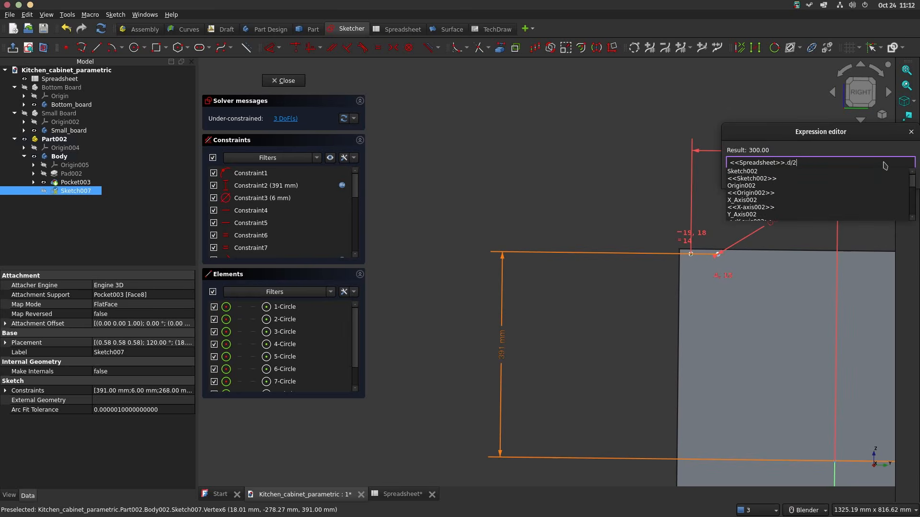
type("-10")
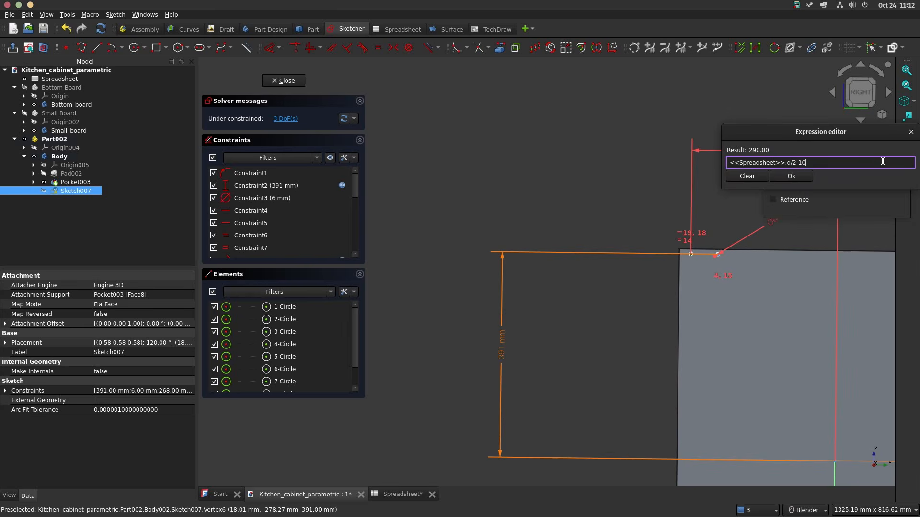
key("Return")
key("Return")
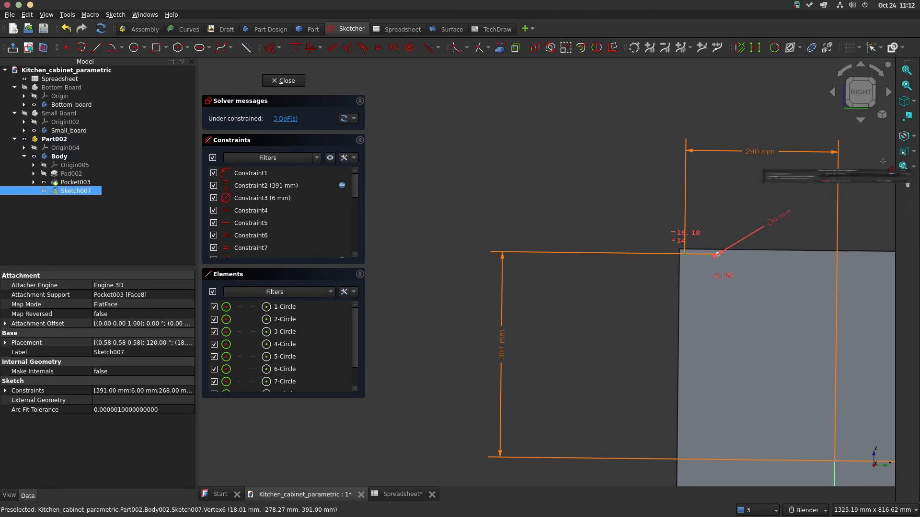
Step: Place a horizontal distance dimension between the inner ungrooved-side upper circle's centre and the vertical axis
scroll(717, 254, "up", 4)
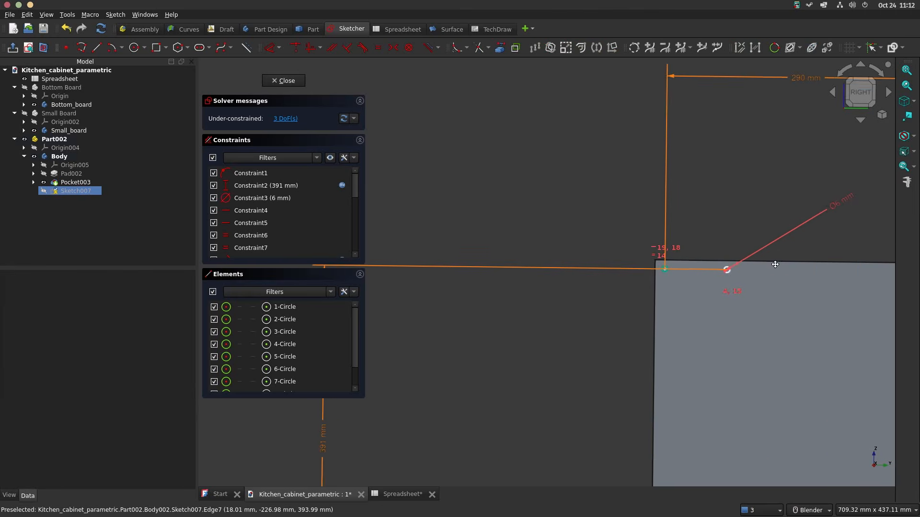
scroll(530, 241, "up", 3)
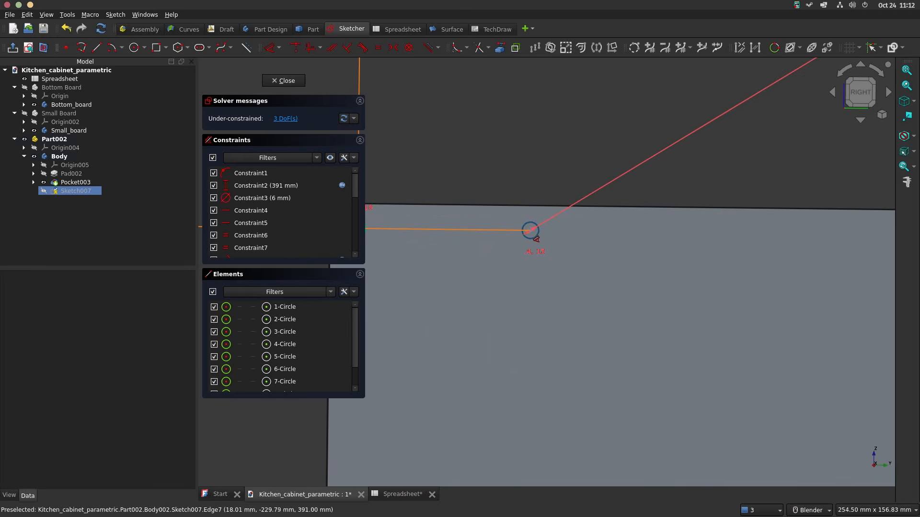
left_click(536, 234)
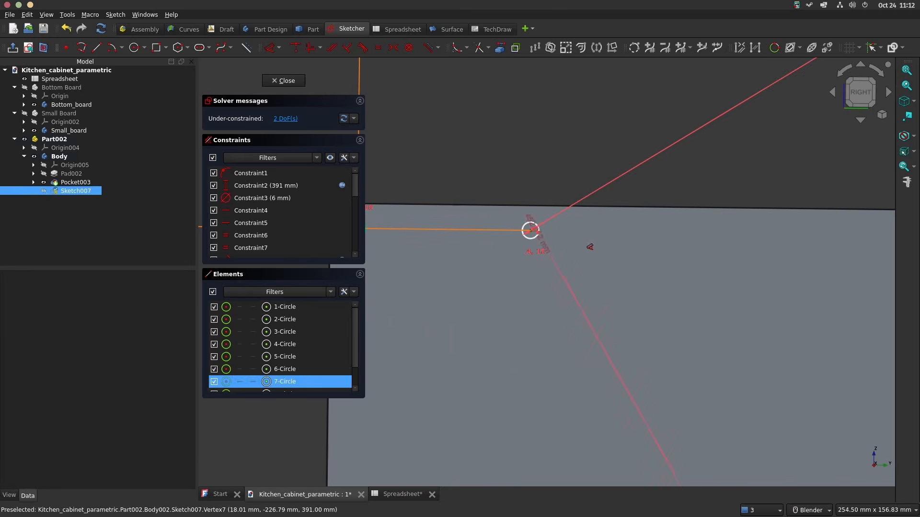
scroll(589, 249, "down", 2)
left_click(709, 128)
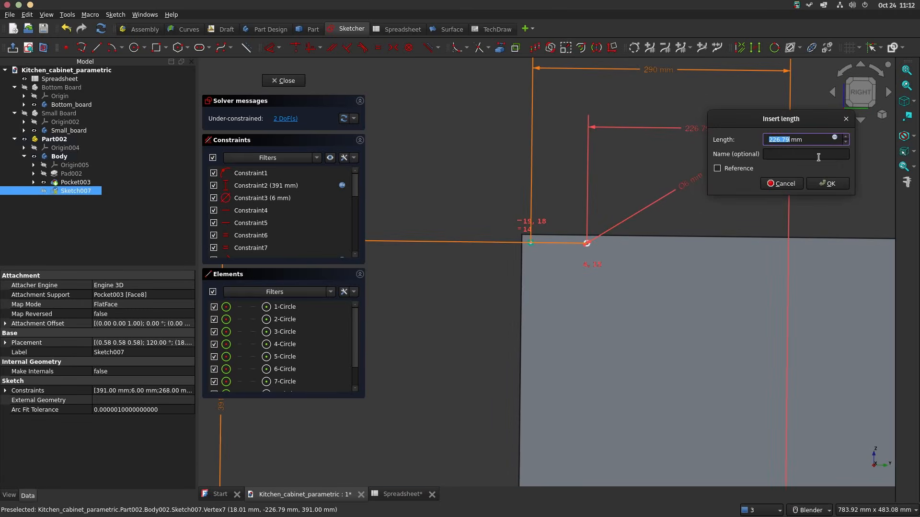
Step: Set the inner ungrooved-side upper circle's distance from the vertical axis to the expression <<Spreadsheet>>.d/2-<<Spreadsheet>>.sbw-10
left_click(834, 139)
type("sp")
key("Down")
key("Down")
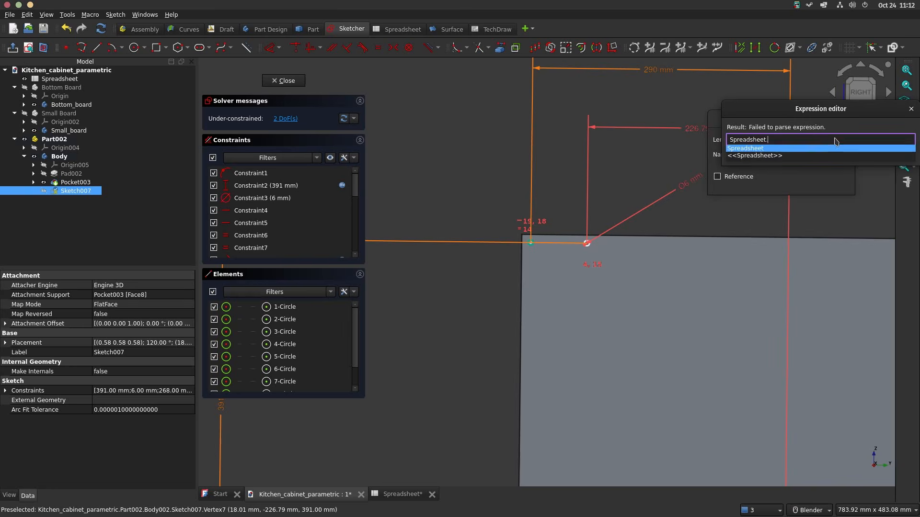
type("d/2-spre")
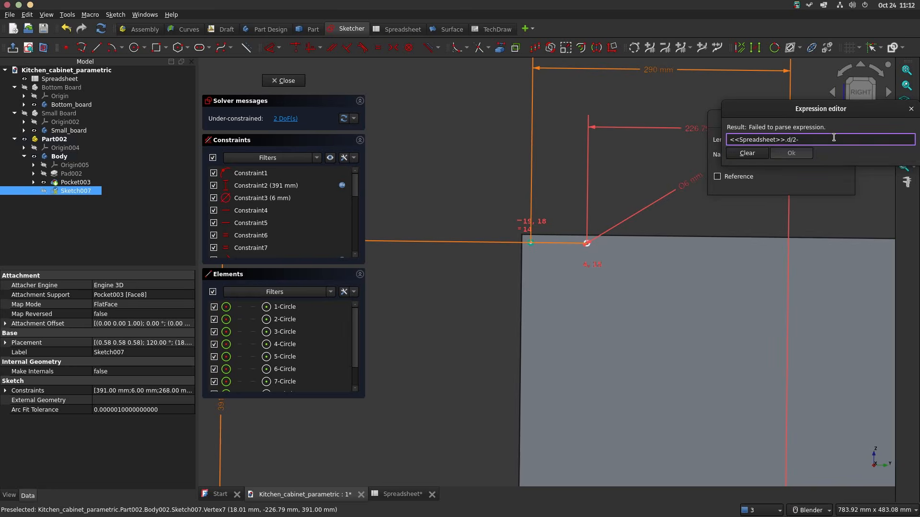
key("Down")
key("Down")
type("sbw")
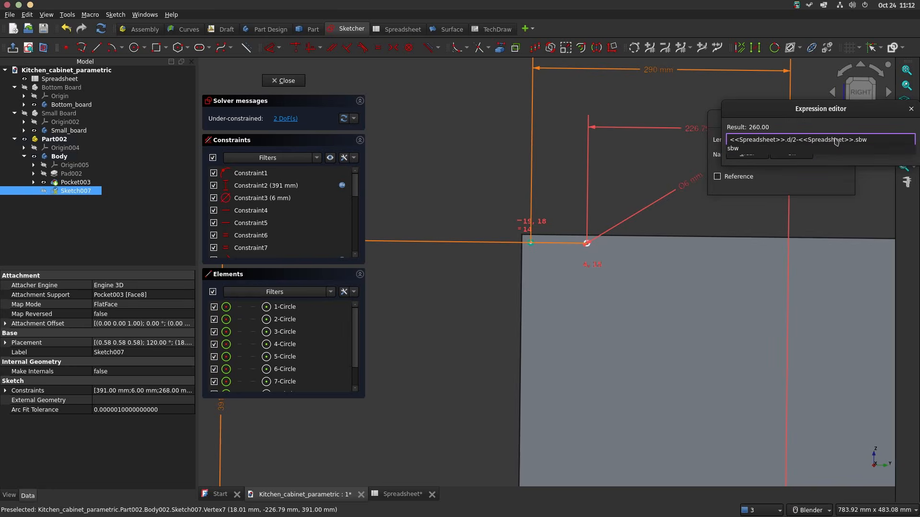
key("Return")
key("Return")
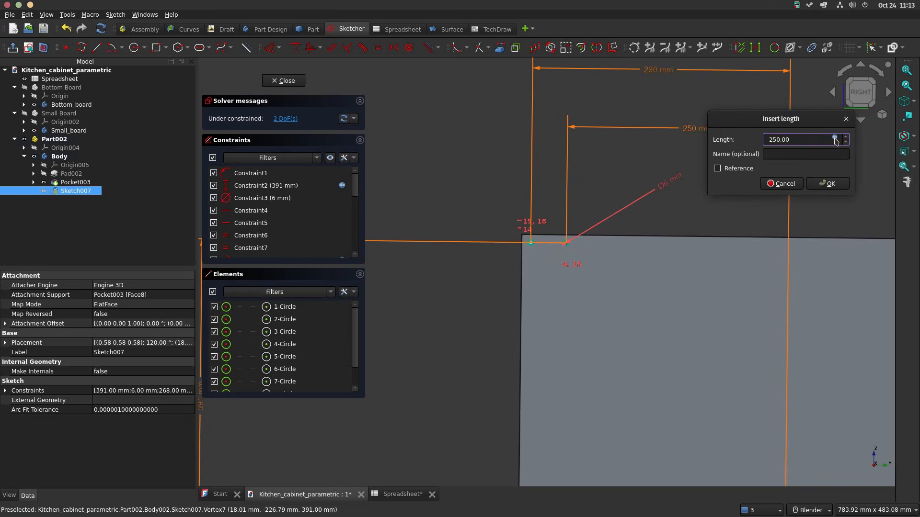
key("Return")
scroll(729, 202, "down", 2)
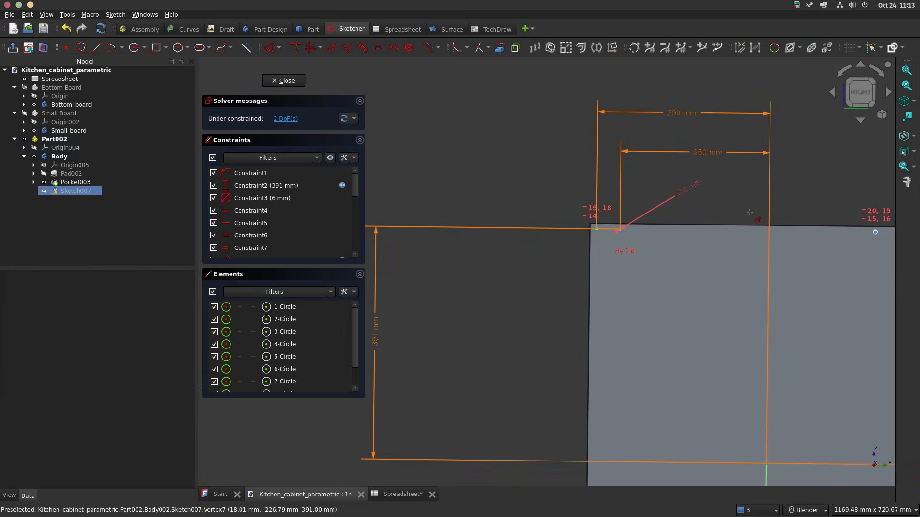
middle_click_drag(750, 211, 590, 195, "shift")
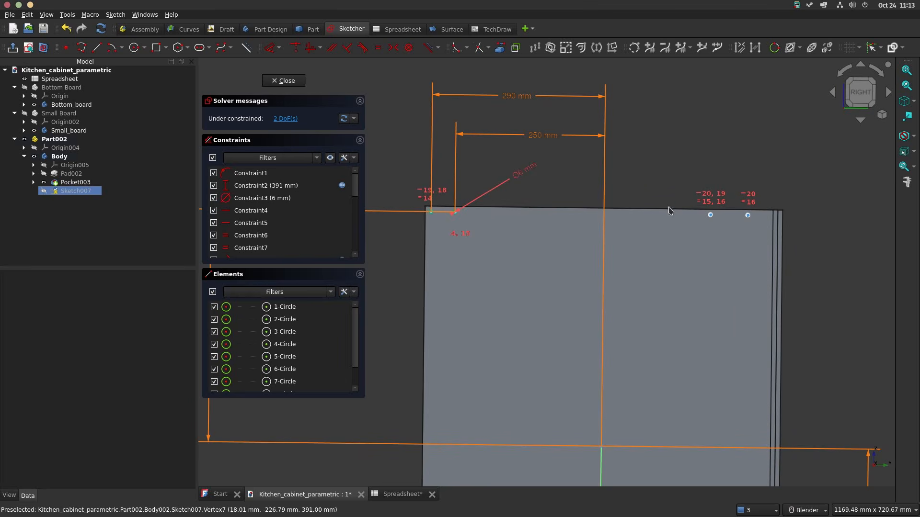
scroll(740, 197, "up", 2)
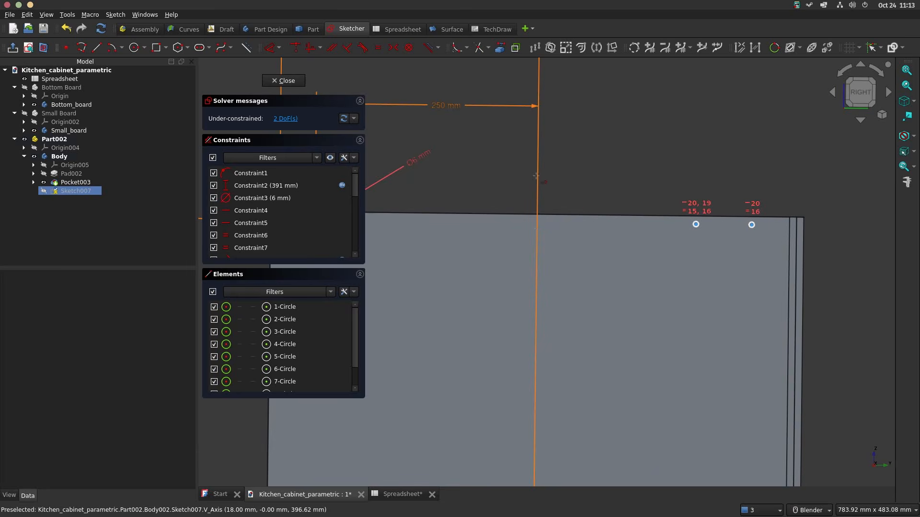
scroll(756, 224, "up", 3)
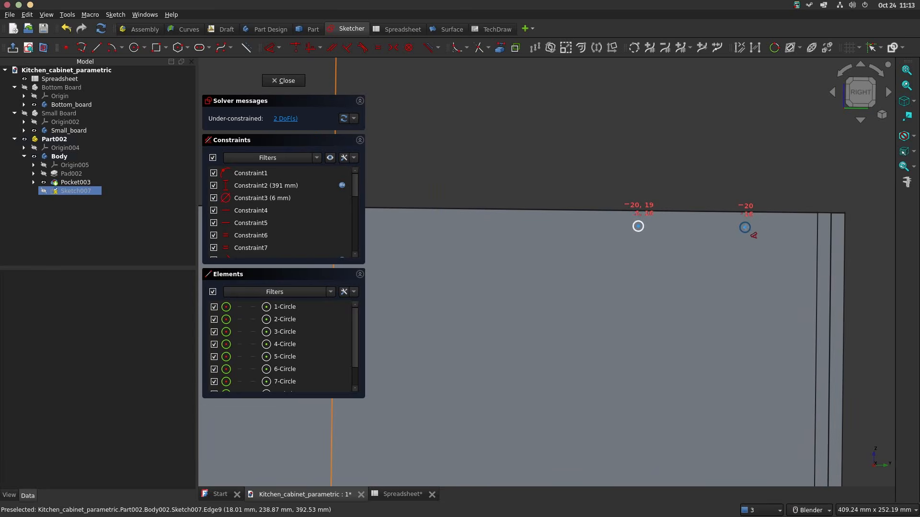
left_click(744, 228)
scroll(679, 249, "down", 5)
scroll(544, 280, "down", 4)
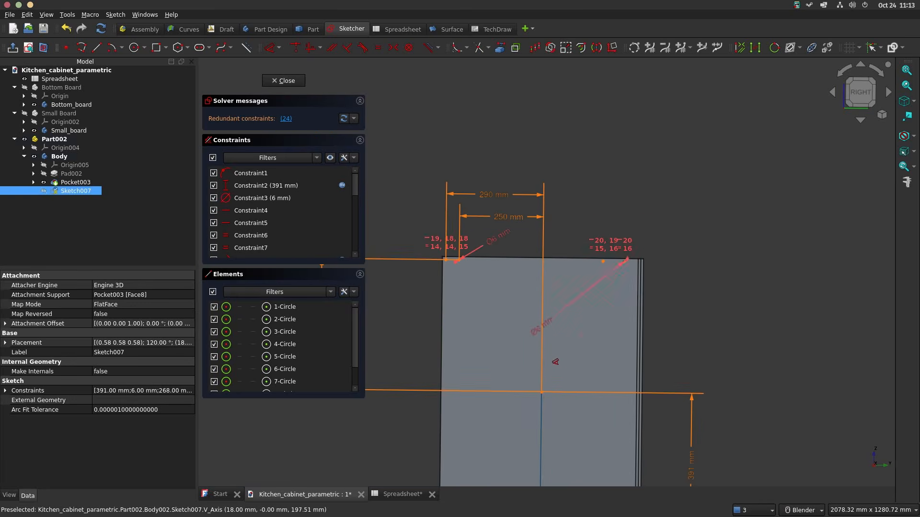
left_click(541, 407)
key("Escape")
Step: Place a horizontal distance dimension between the vertical axis and the outer grooved-side upper circle's centre
scroll(637, 255, "up", 3)
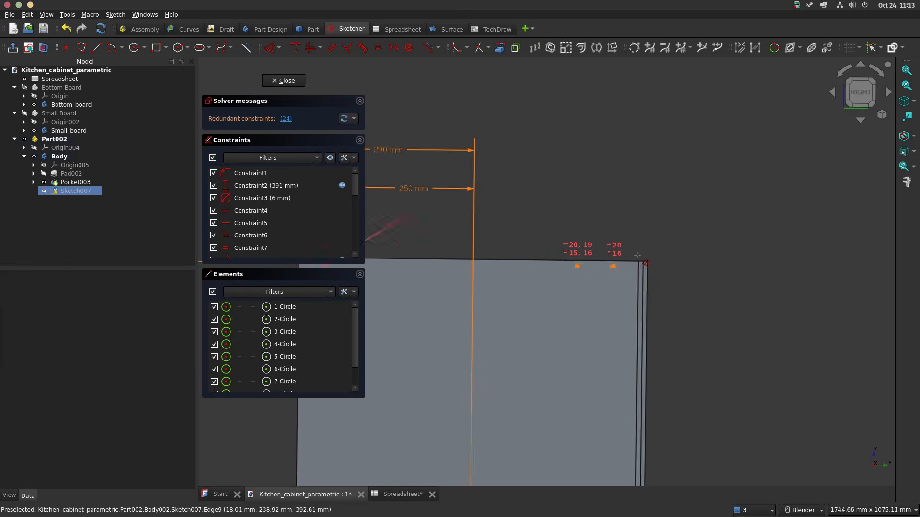
scroll(638, 255, "up", 12)
scroll(586, 256, "down", 12)
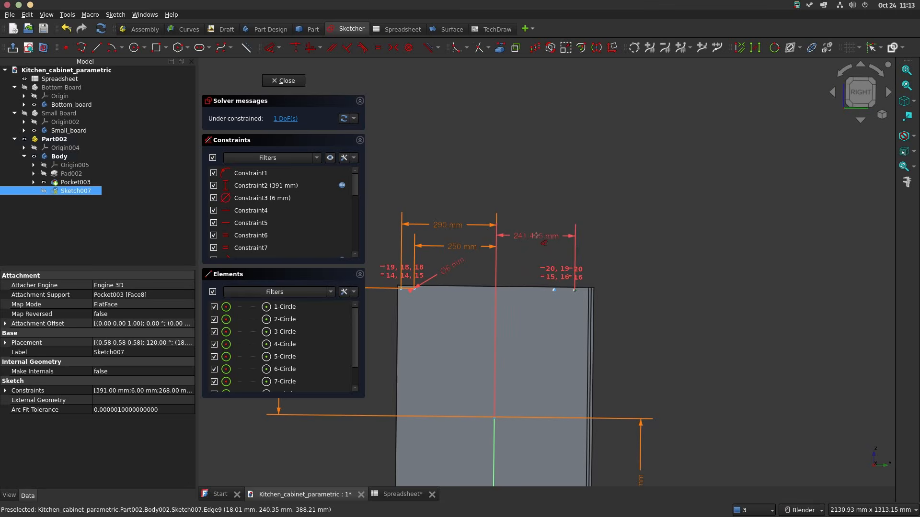
double_click(537, 239)
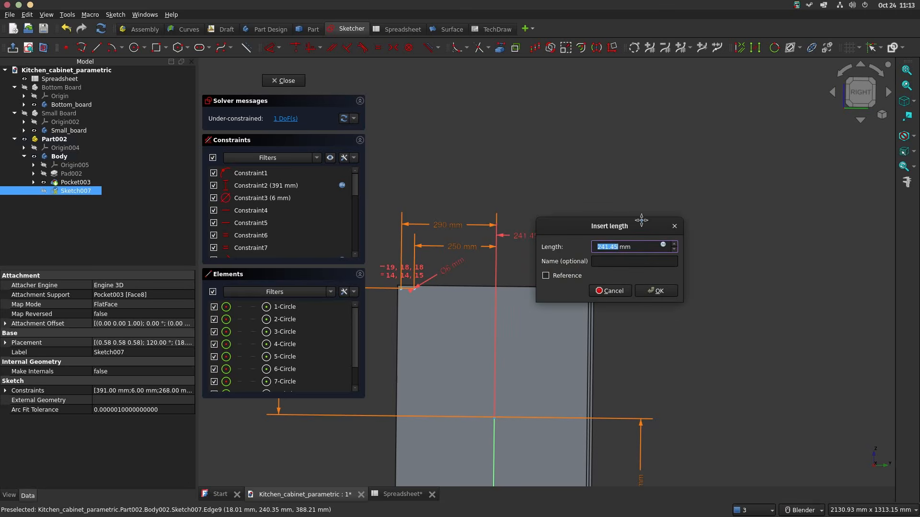
Step: Set the outer grooved-side upper circle's distance from the vertical axis to the expression <<Spreadsheet>>.d/2-<<Spreadsheet>>.bbt*2-10
left_click_drag(637, 232, 720, 166)
left_click(746, 179)
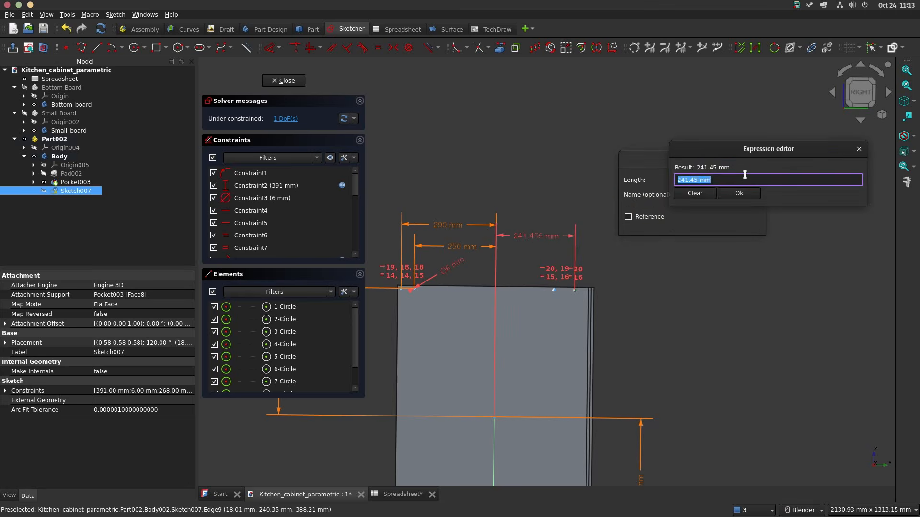
type("sp")
key("Down")
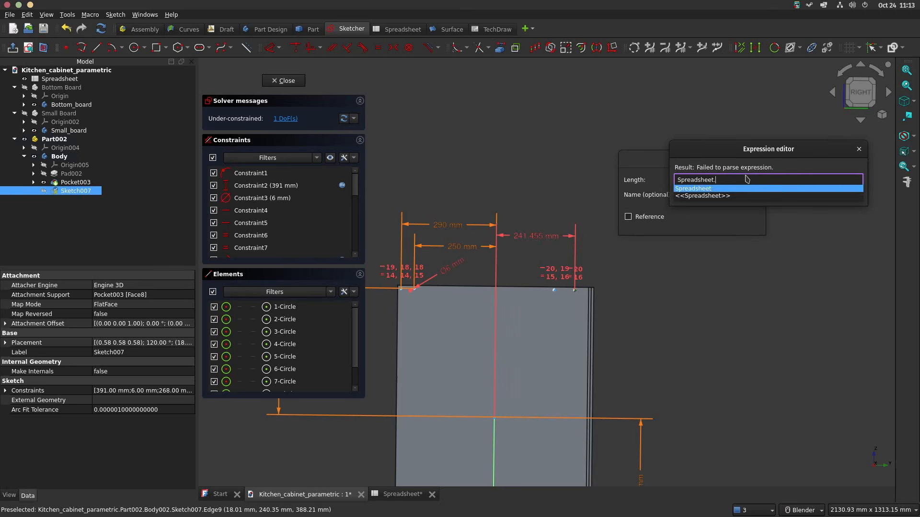
key("Down")
type("d/2")
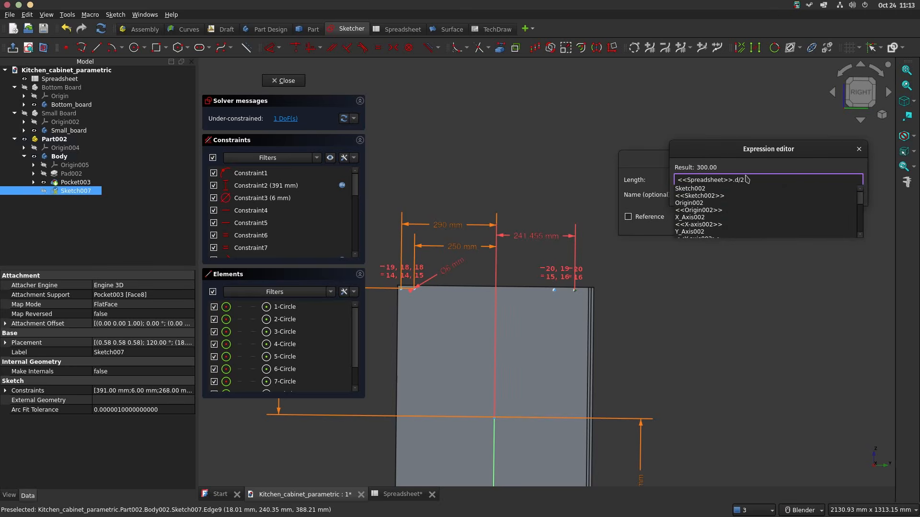
type("-spre")
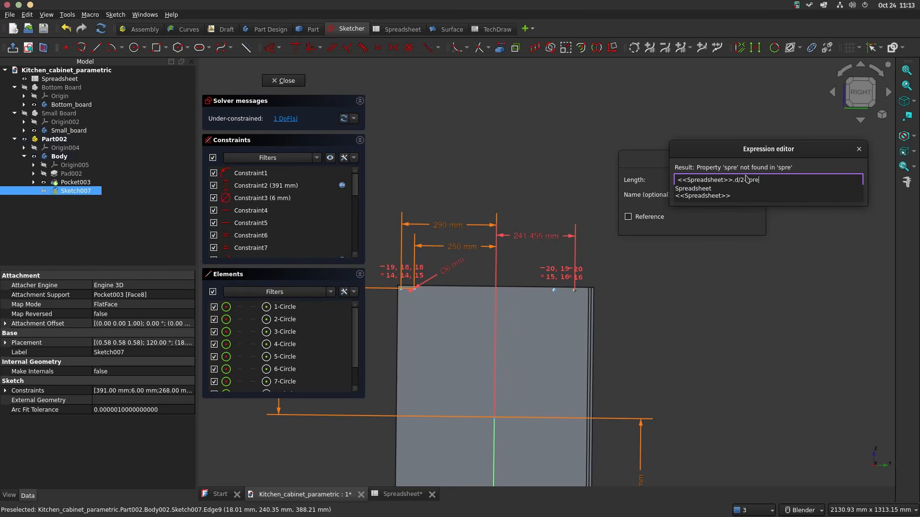
key("Down")
key("Down")
type("bb")
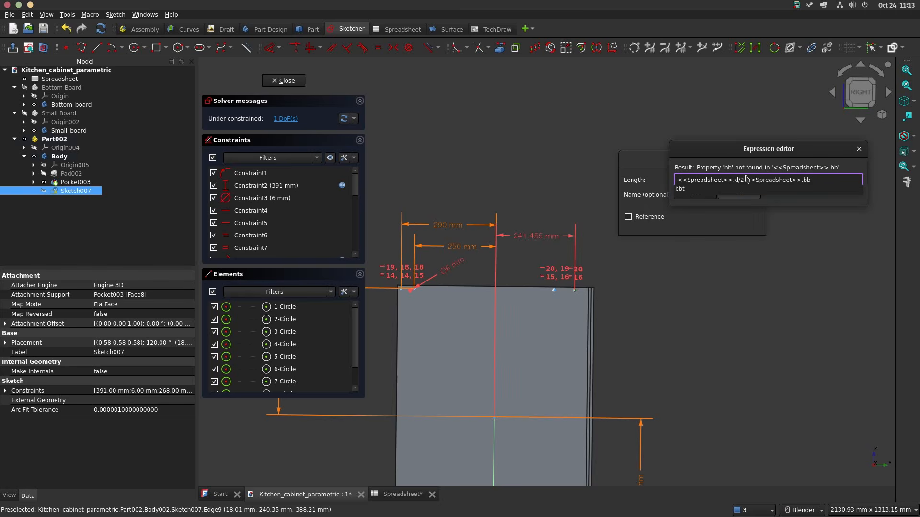
type("t*2-10")
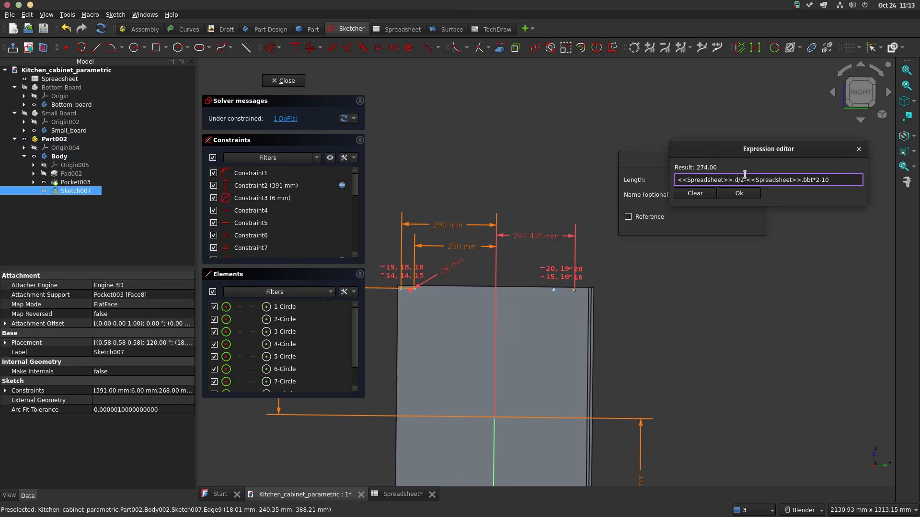
key("Return")
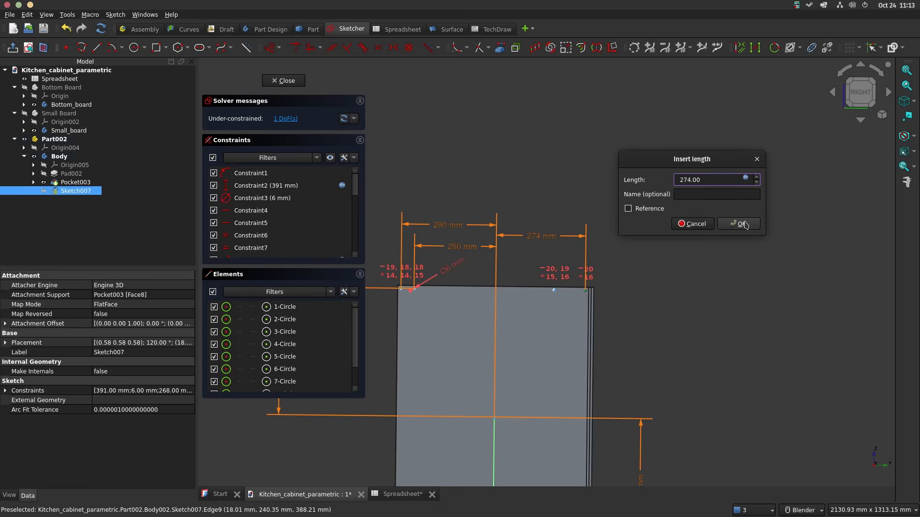
left_click(744, 225)
scroll(553, 291, "up", 10)
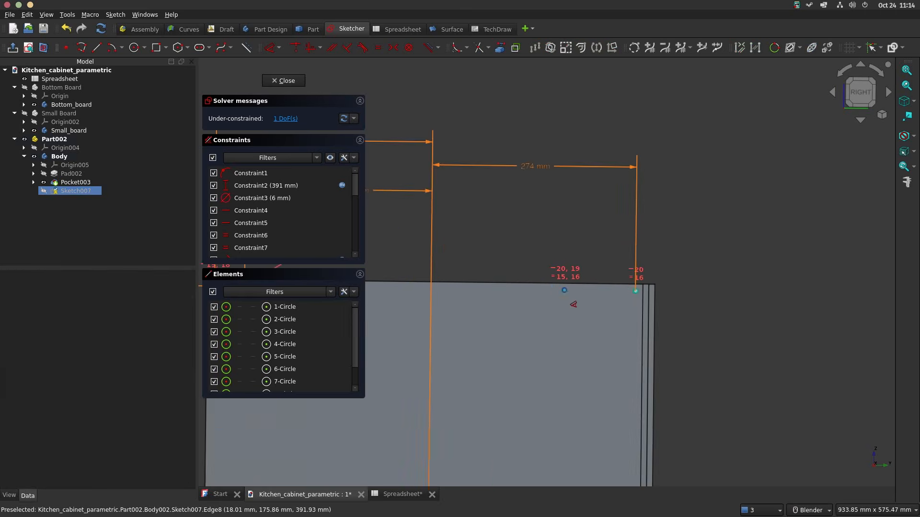
scroll(571, 288, "down", 4)
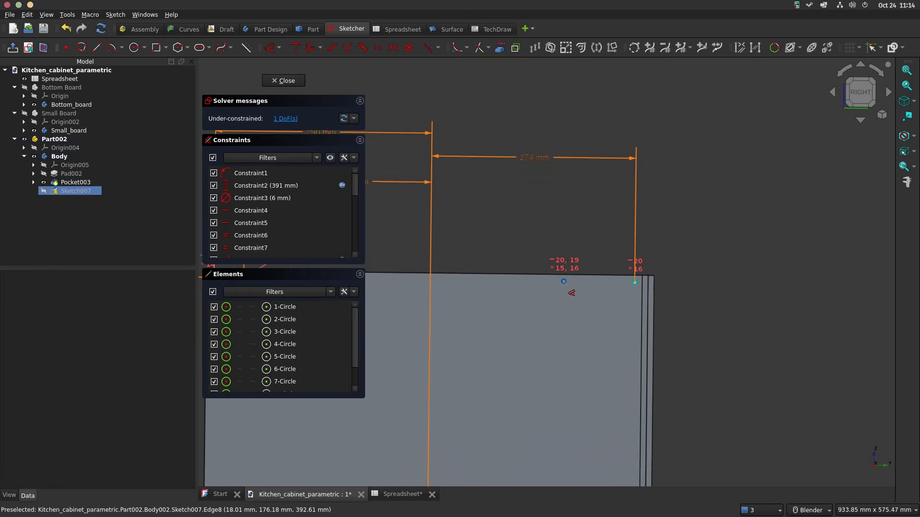
scroll(570, 287, "up", 5)
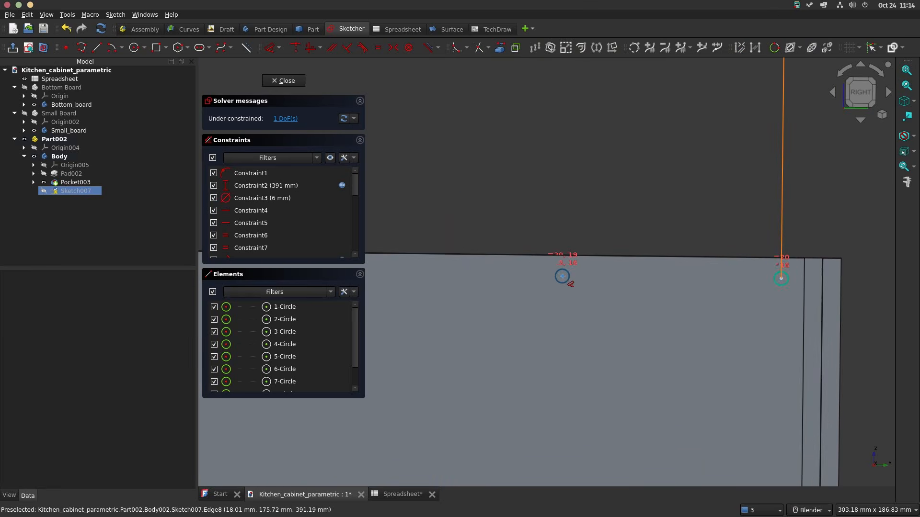
left_click(563, 282)
scroll(533, 298, "down", 8)
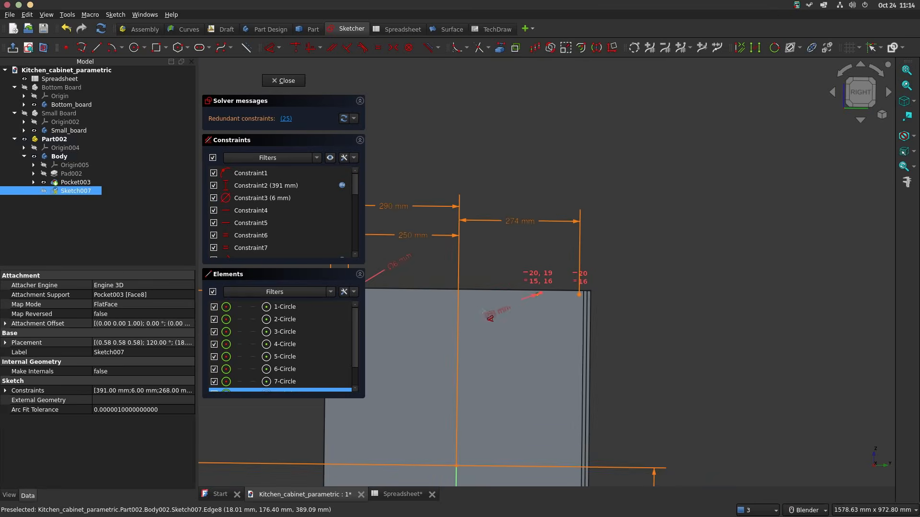
left_click(455, 312)
left_click(507, 253)
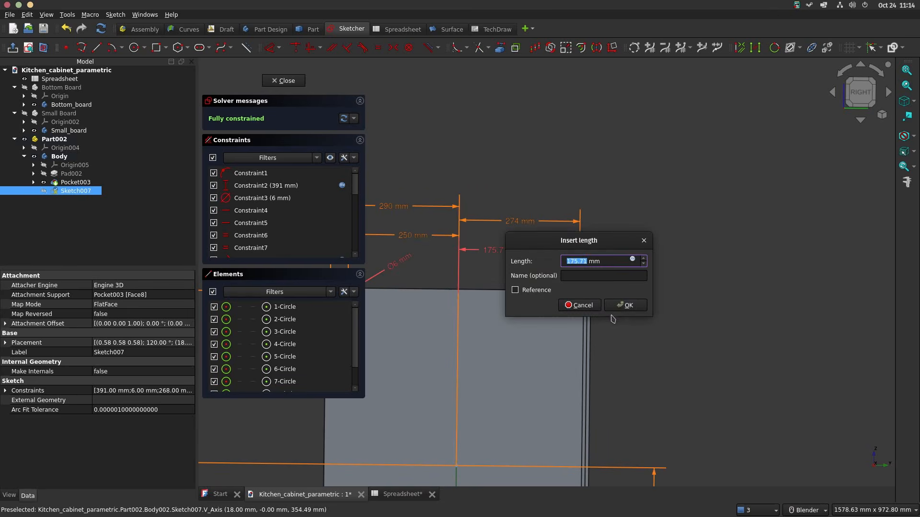
left_click(578, 305)
Step: Place a horizontal distance dimension between the vertical axis and the inner grooved-side upper circle's centre
scroll(572, 292, "up", 6)
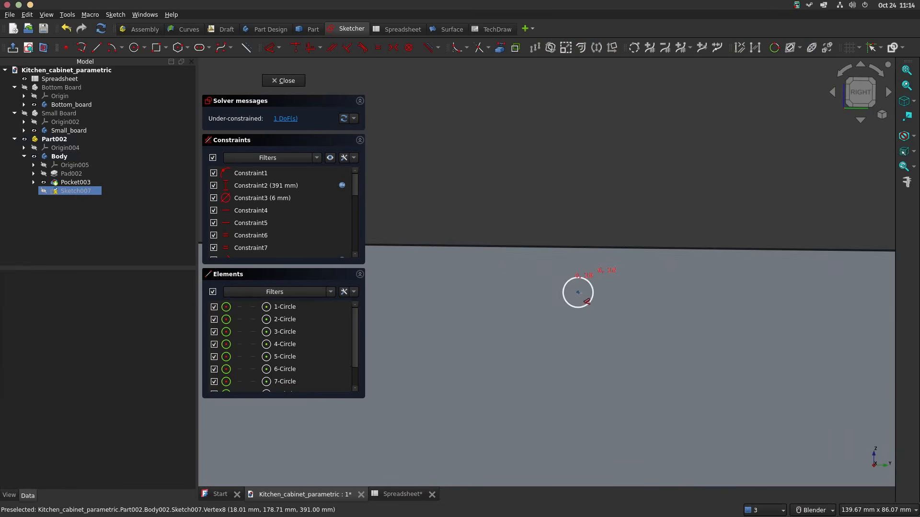
left_click(579, 292)
scroll(574, 296, "down", 10)
left_click(546, 231)
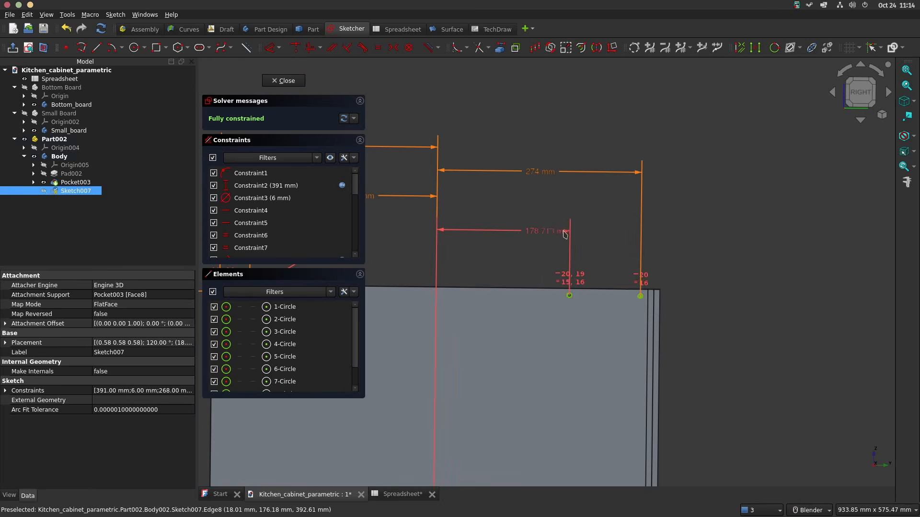
Step: Set the inner grooved-side upper circle's distance from the vertical axis to the expression <<Spreadsheet>>.d/2-<<Spreadsheet>>.bbt*2-<<Spreadsheet>>.sbw+10
left_click(676, 242)
type("spre")
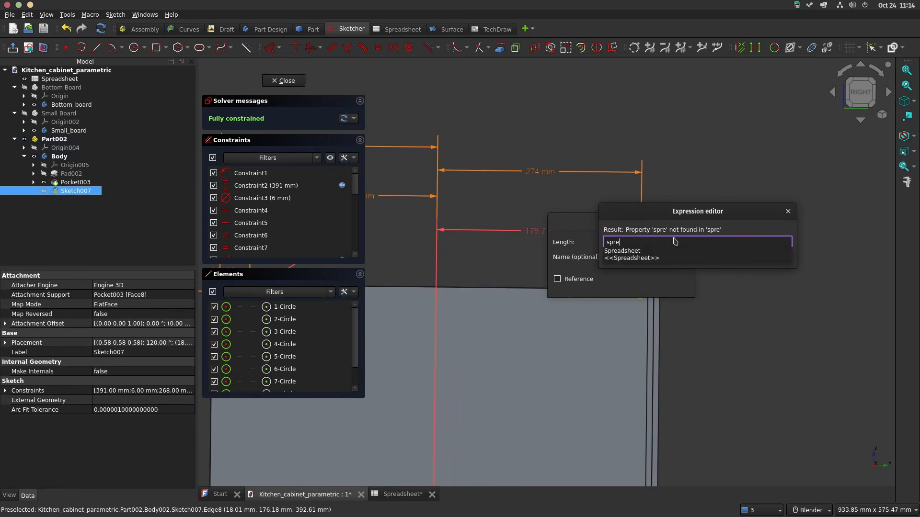
key("Down")
key("Down")
type(".d2/")
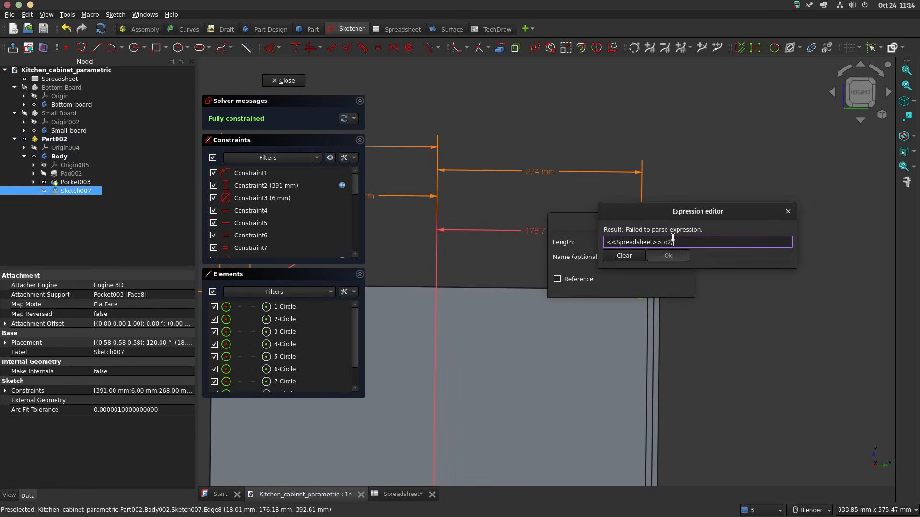
key("BackSpace")
key("BackSpace")
type("/2-sp")
key("Down")
key("Down")
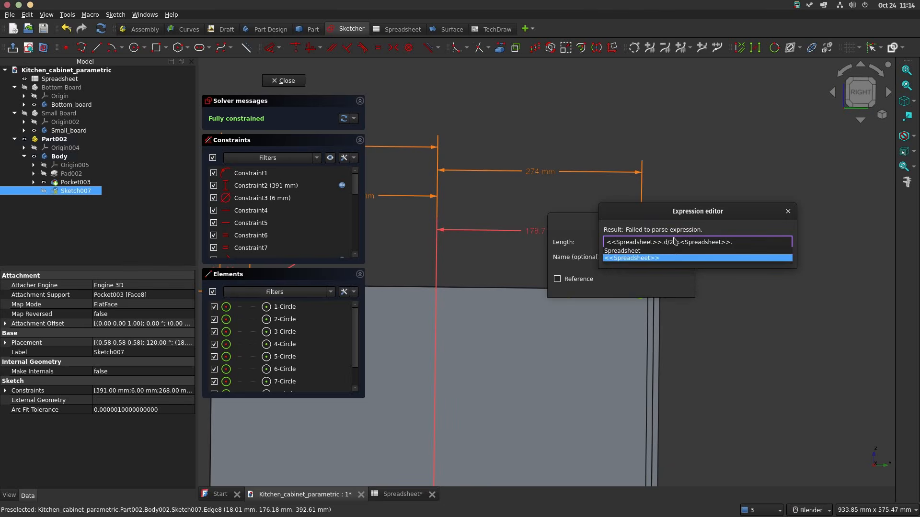
type("bbt")
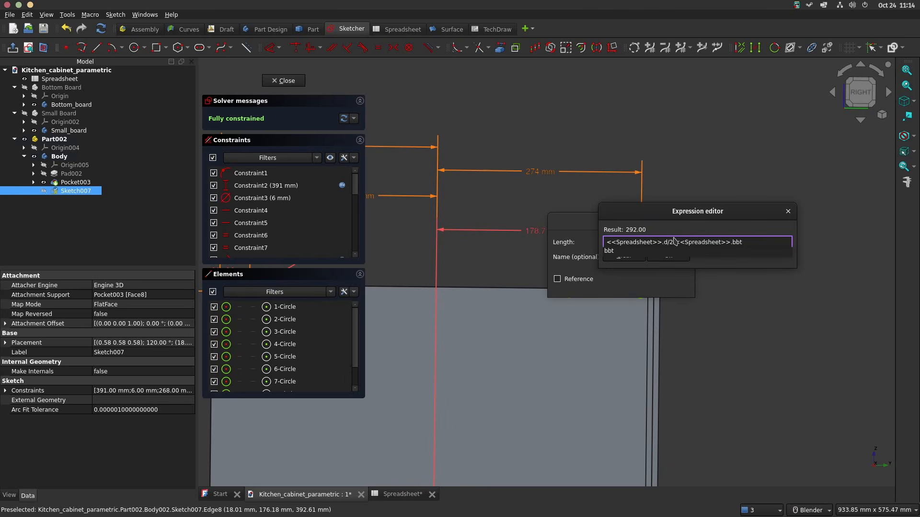
type("*2-s")
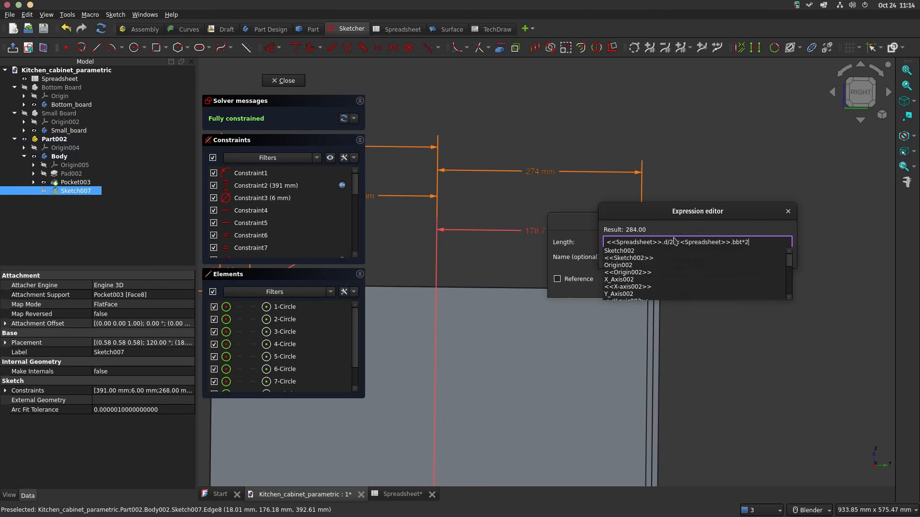
key("Down")
key("Down")
type("sbw")
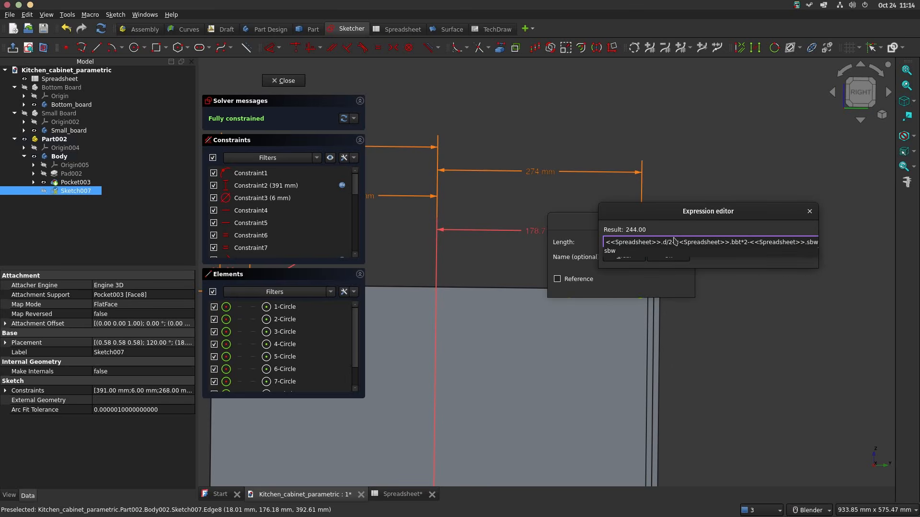
type("+10")
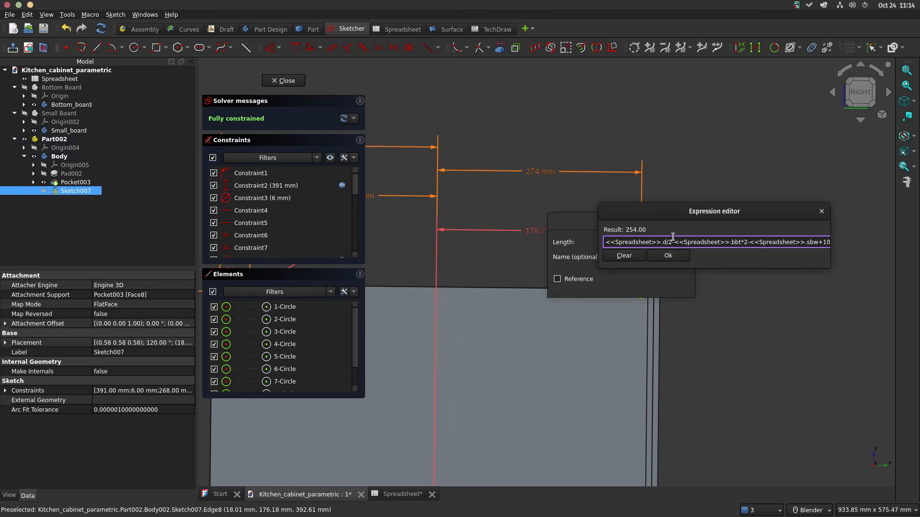
key("Return")
key("Return")
Step: Change the inner ungrooved-side upper circle's distance expression to <<Spreadsheet>>.d / 2 - <<Spreadsheet>>.sbw + 10
scroll(575, 237, "down", 2)
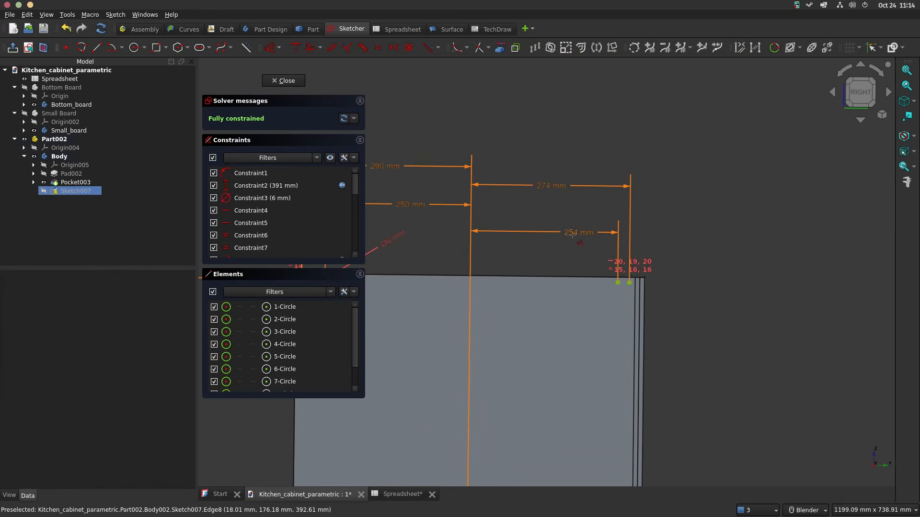
middle_click_drag(555, 240, 675, 218, "shift")
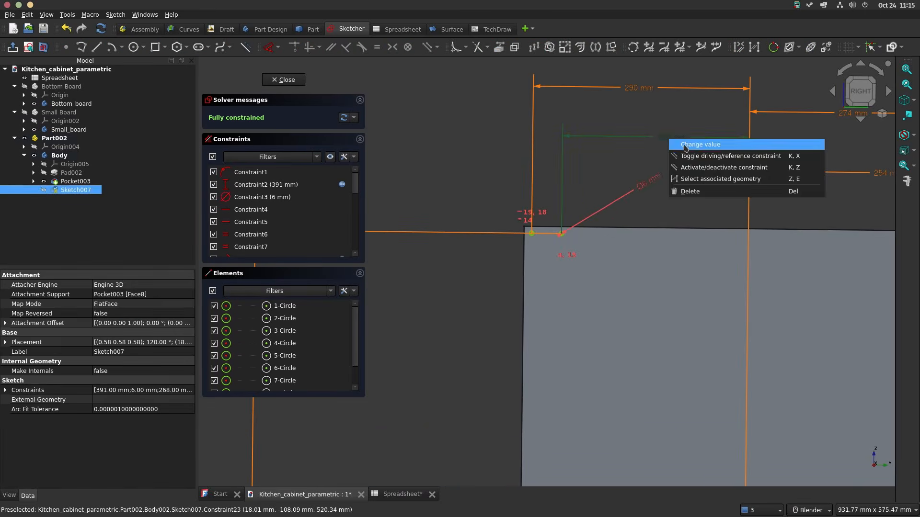
left_click(685, 145)
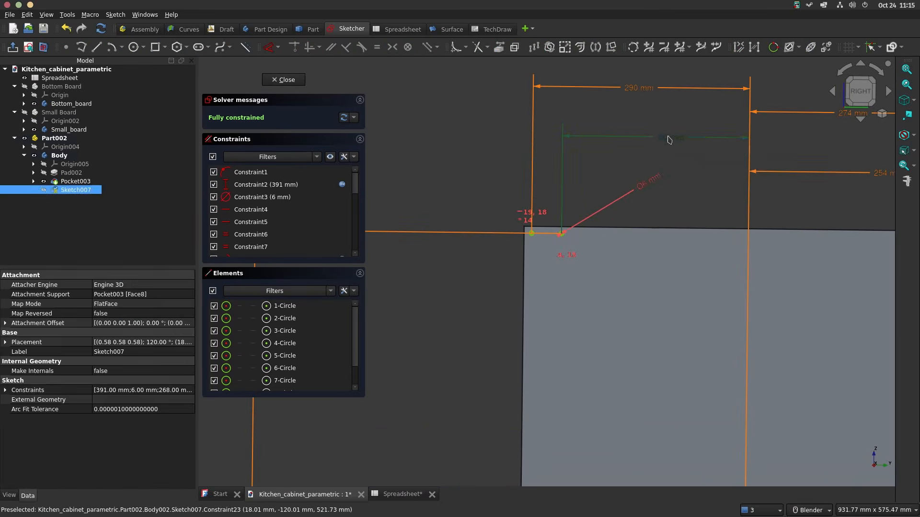
left_click(799, 145)
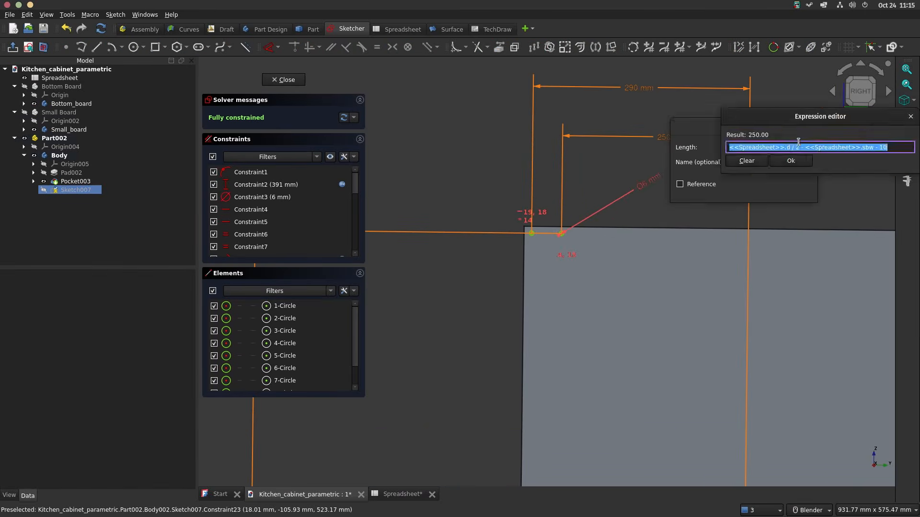
left_click(878, 148)
key("BackSpace")
type("+")
key("Return")
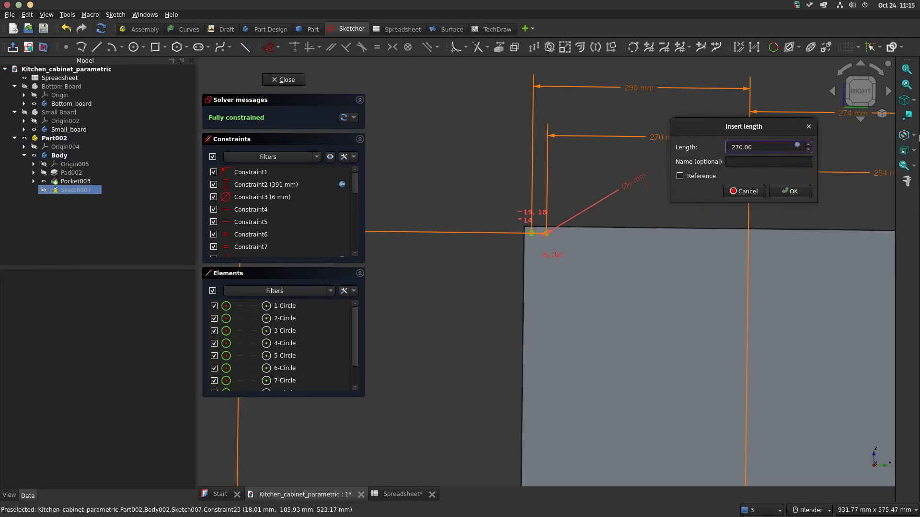
key("Return")
scroll(718, 219, "down", 3)
middle_click_drag(806, 230, 728, 238, "shift")
scroll(725, 242, "up", 2)
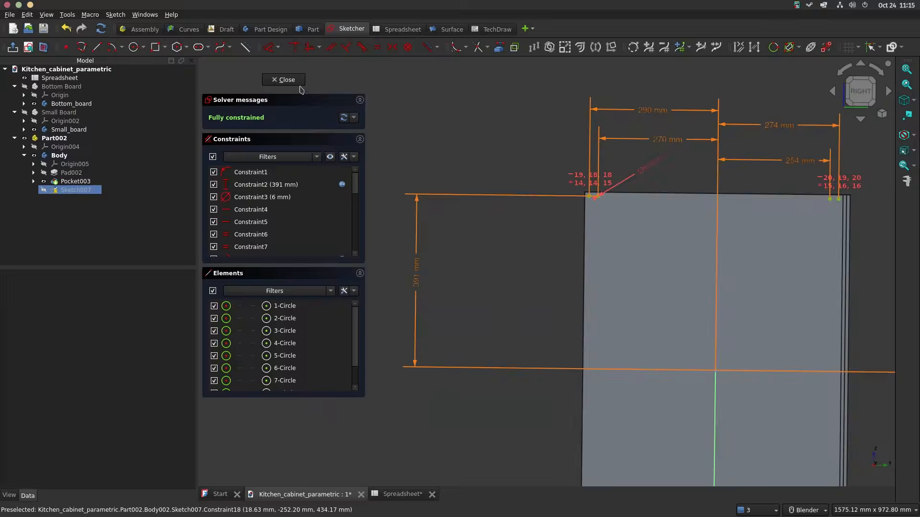
Step: Finish the dowel hole sketch and cut its circles into the board as a dimensioned pocket
left_click(286, 80)
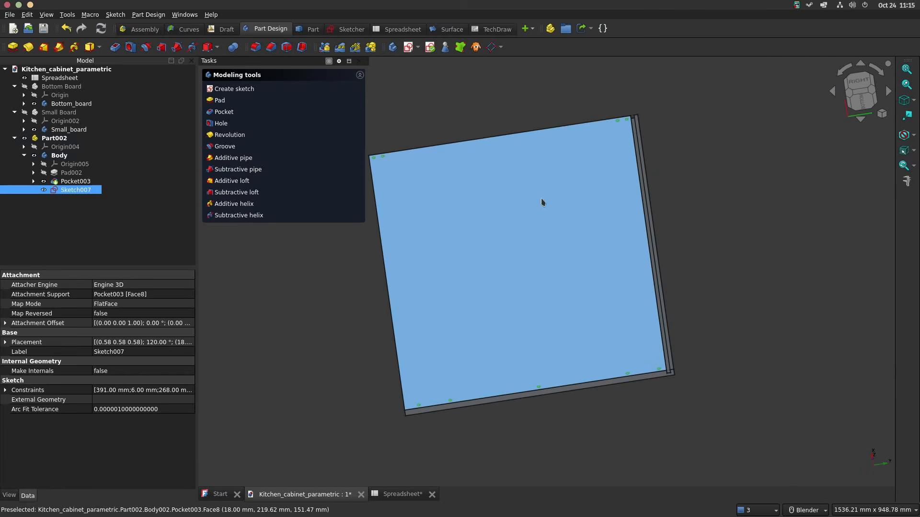
left_click(224, 112)
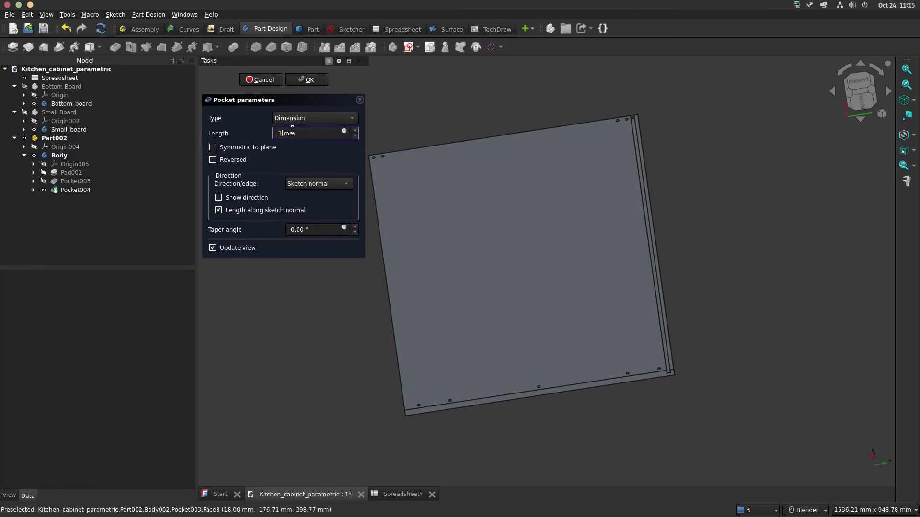
key("Return")
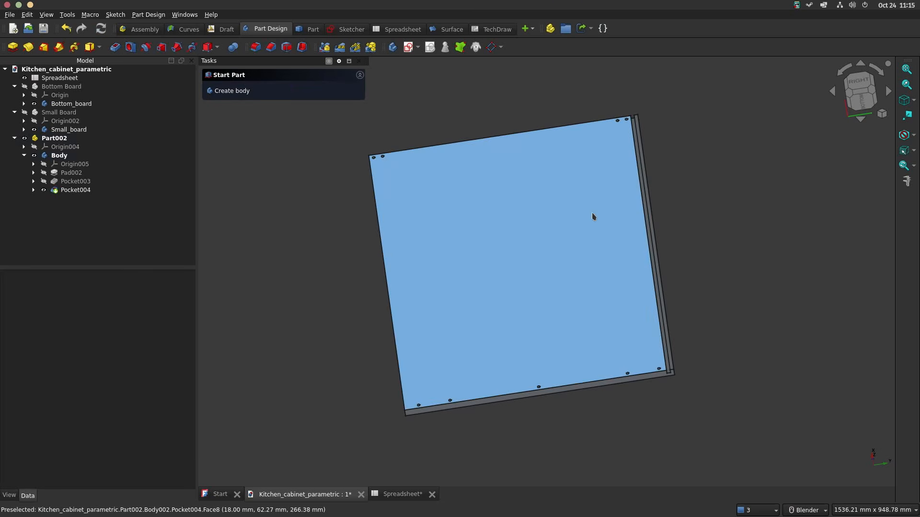
middle_click_drag(594, 216, 493, 187)
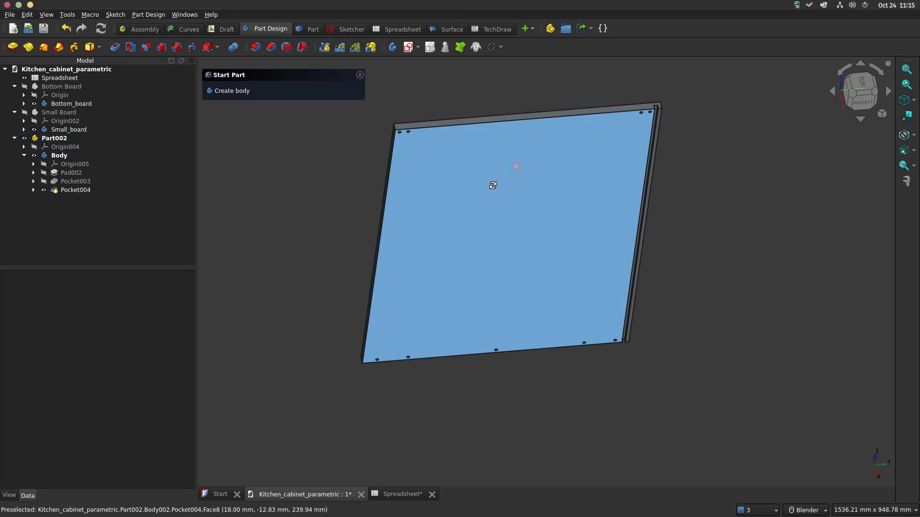
middle_click_drag(585, 200, 564, 156)
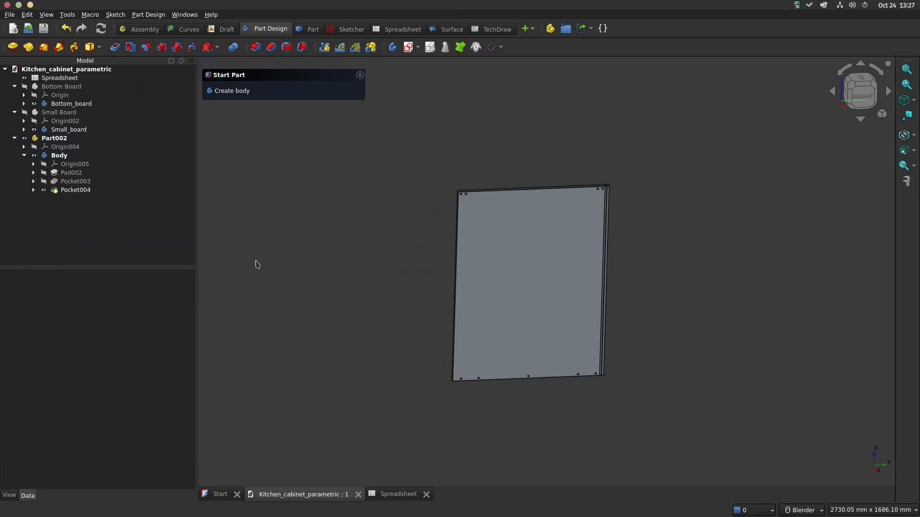
Step: Rename the grooved board's part as Left side panel and its body as Left_side_panel
left_click(58, 138)
left_click(58, 138)
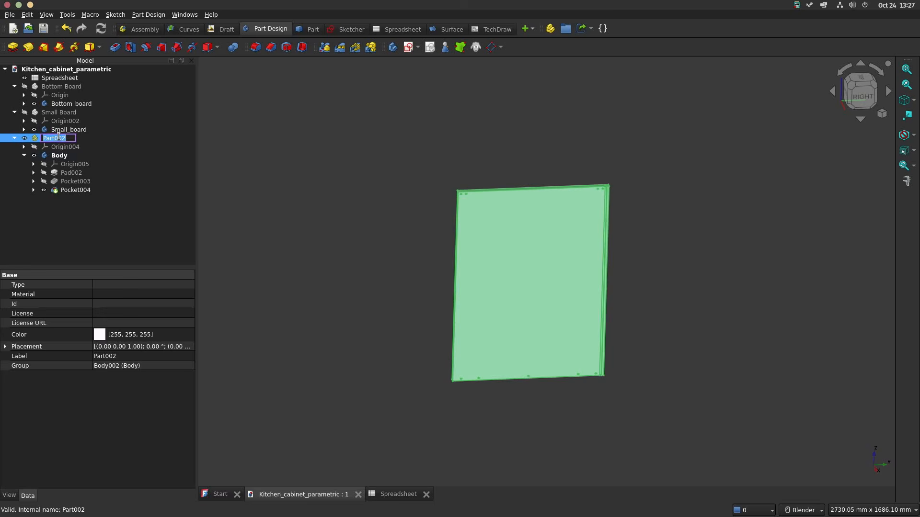
type("L")
type("eft side panel")
key("Return")
left_click(59, 156)
left_click(59, 155)
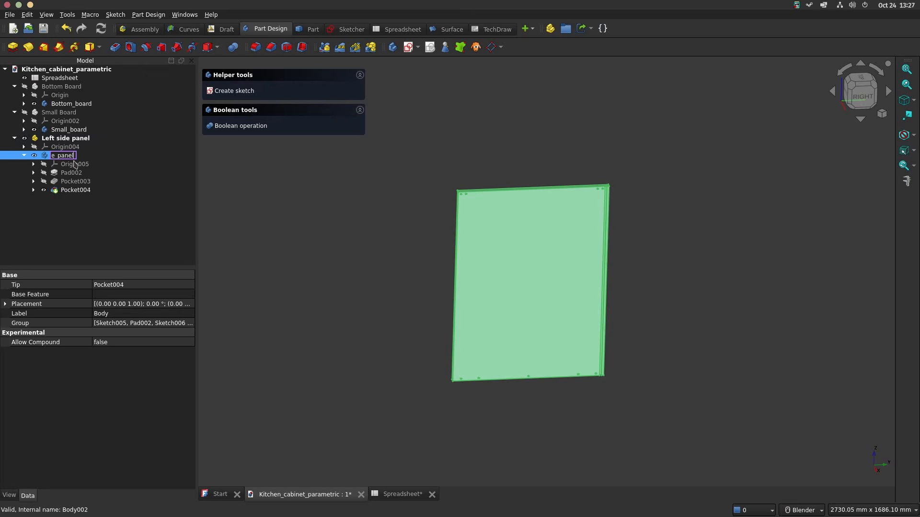
Step: Duplicate the Left side panel part together with its dependencies, excluding the Spreadsheet
left_click(68, 139)
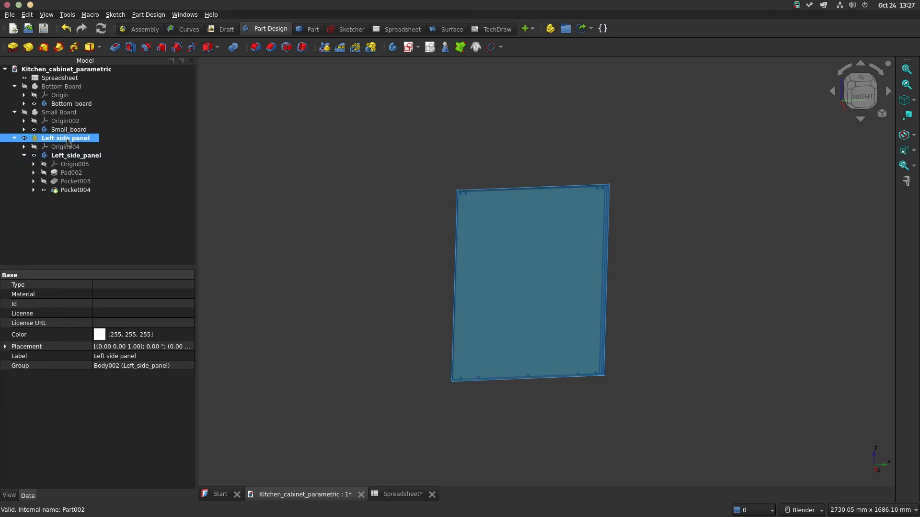
key("ctrl+e")
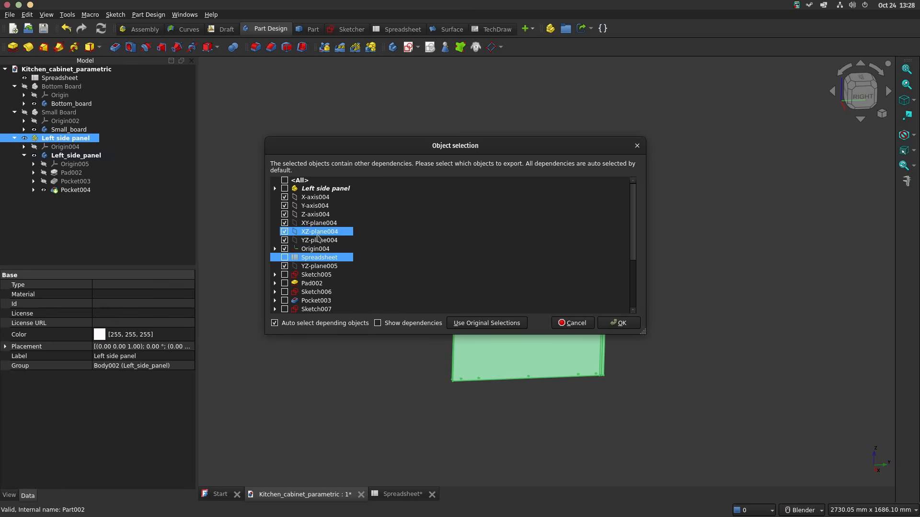
left_click(619, 323)
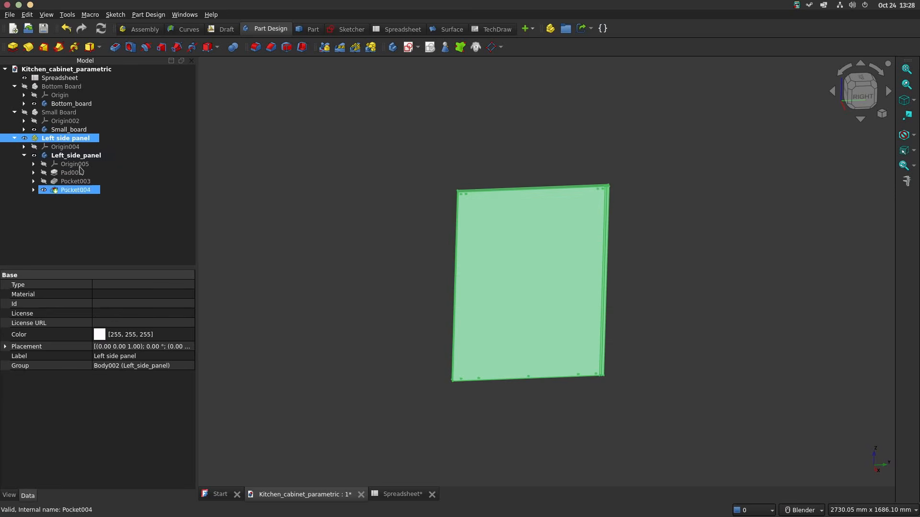
left_click(14, 139)
left_click(71, 171)
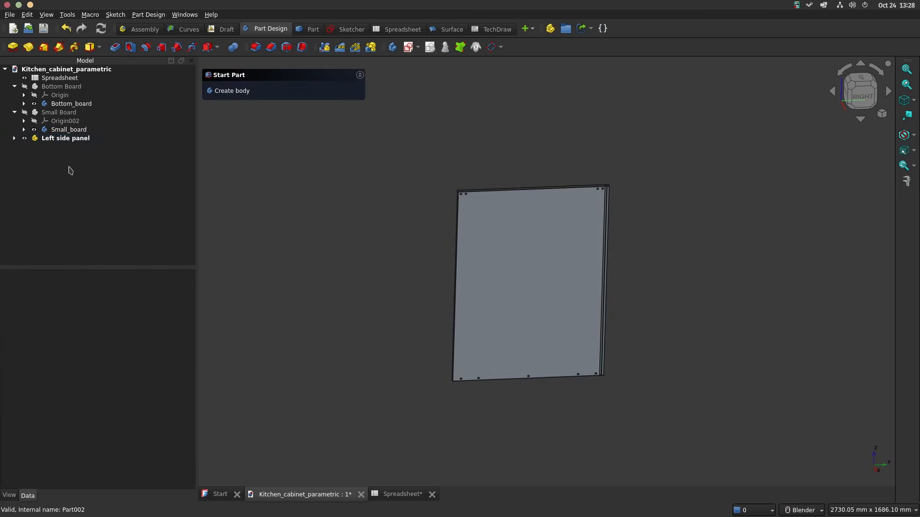
key("ctrl+v")
left_click(14, 148)
Step: Rename the copied part as Right side panel and hide the Left side panel
left_click(54, 148)
key("F2")
left_click_drag(54, 147, 34, 148)
type("Right")
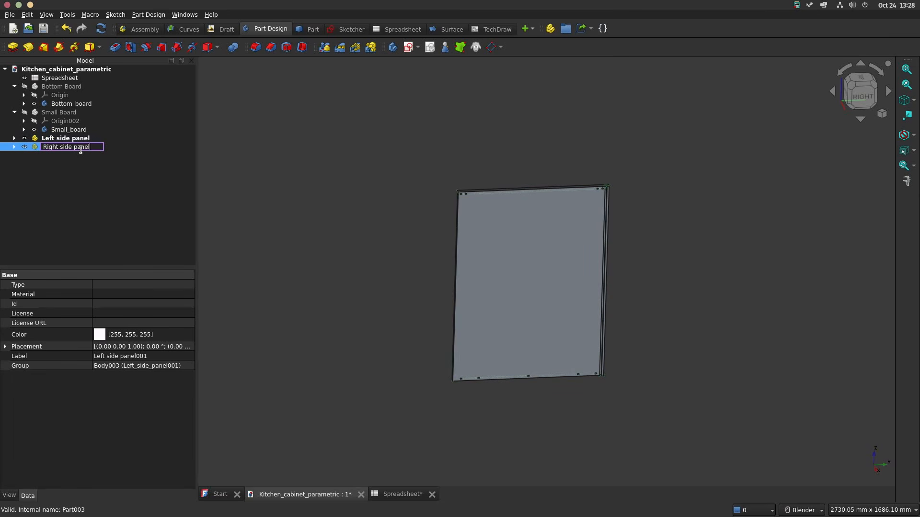
key("Return")
left_click(64, 139)
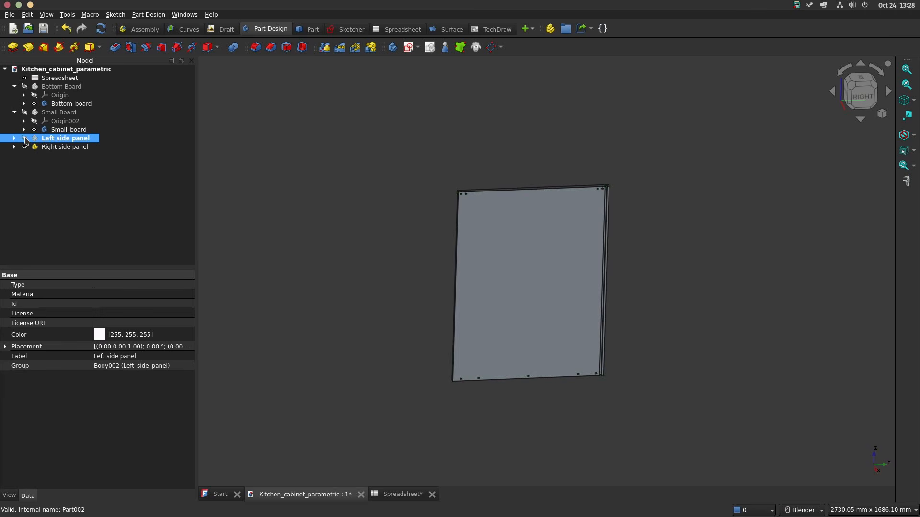
Step: Mirror the Right side panel with a uniform scale factor of -1 and delete the duplicate scaled object
left_click(66, 147)
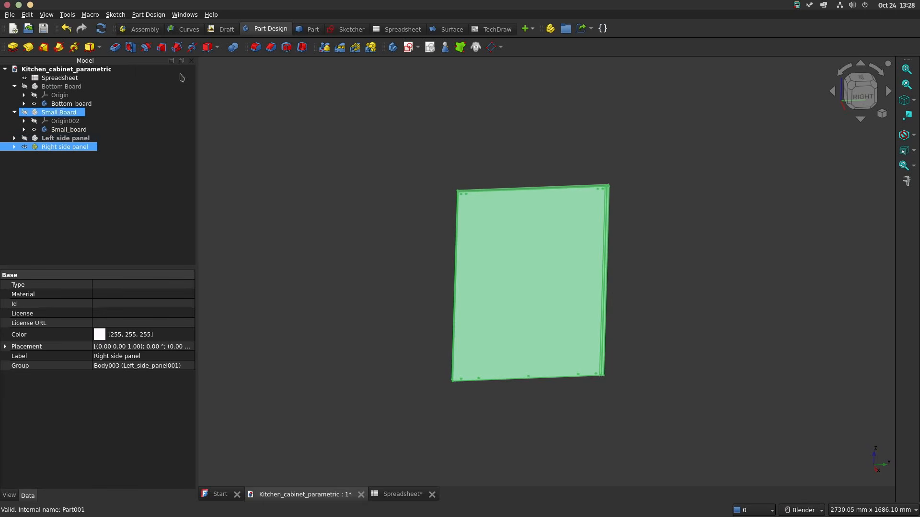
left_click(312, 29)
left_click(204, 47)
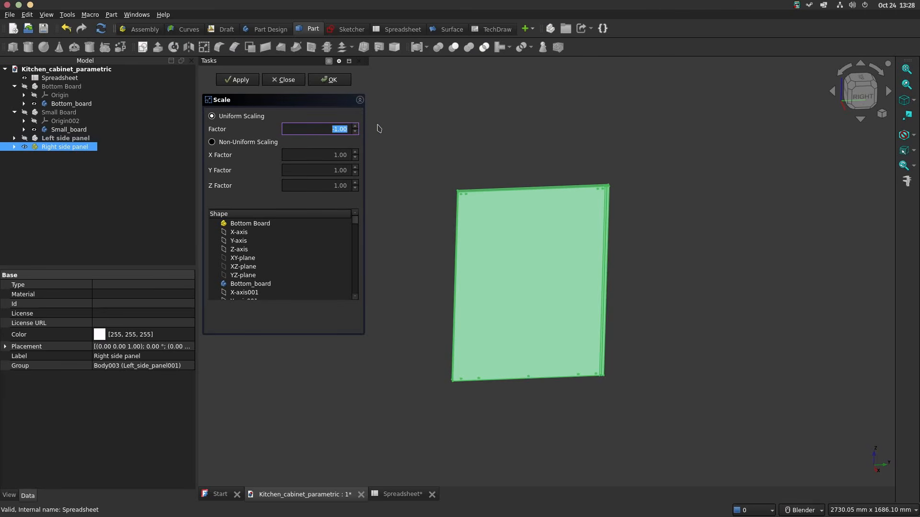
left_click(242, 81)
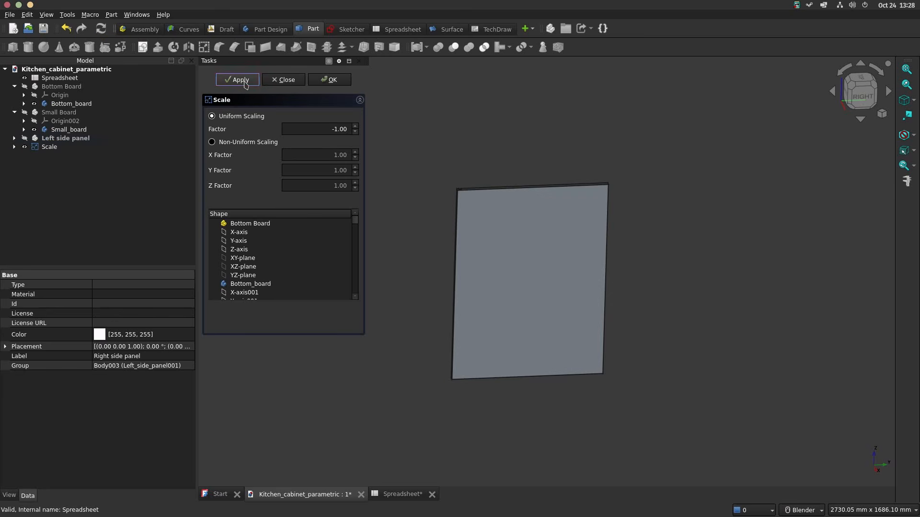
left_click(330, 80)
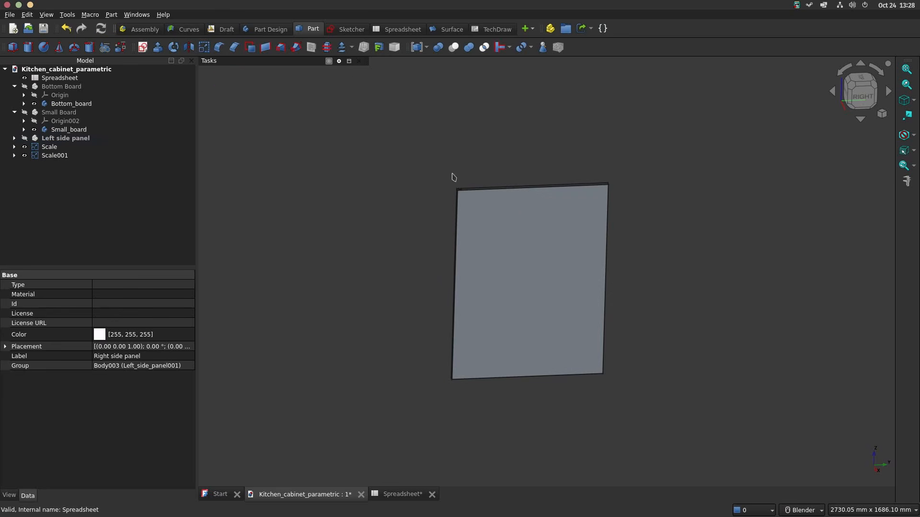
left_click(58, 157)
key("Delete")
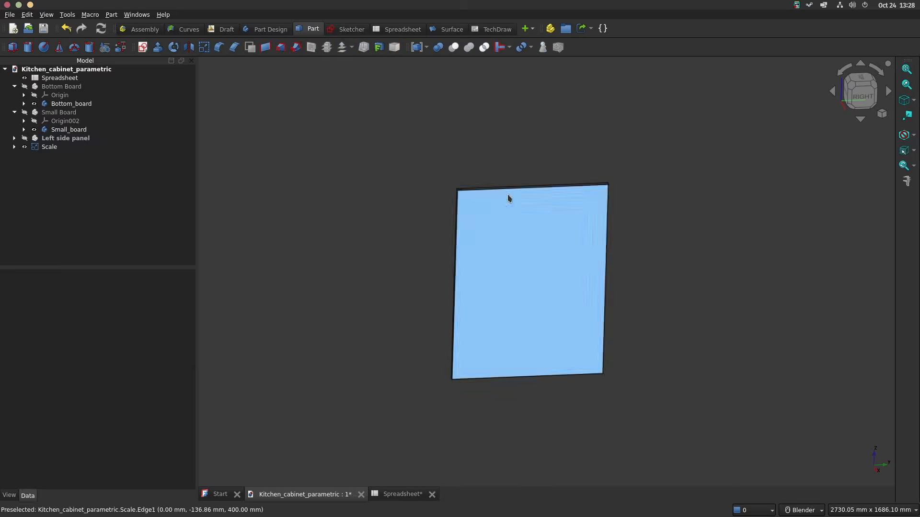
Step: Create a new part and move the scaled panel into it
middle_click_drag(508, 198, 524, 255)
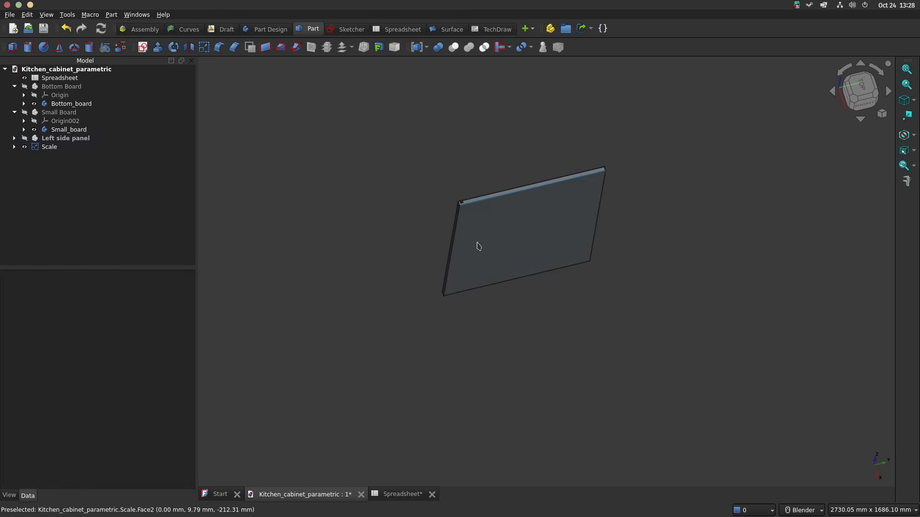
left_click(47, 147)
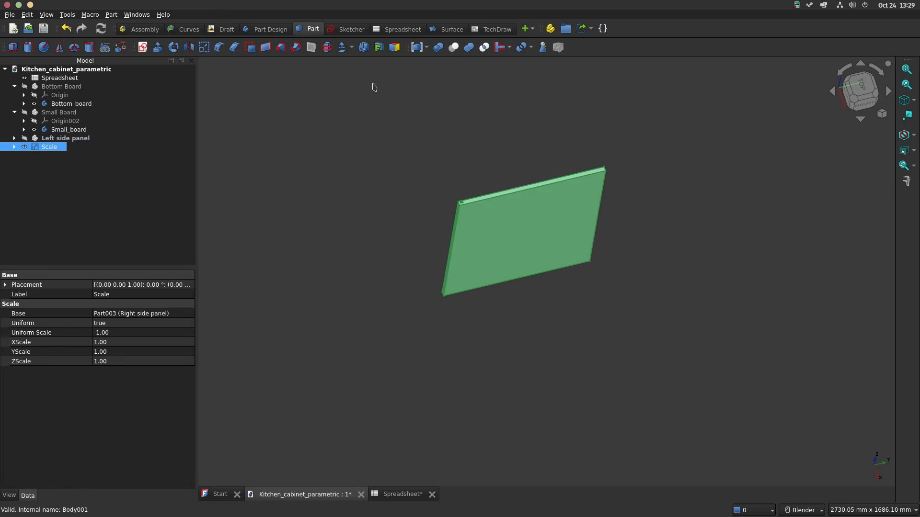
left_click(95, 170)
left_click(49, 147)
left_click(551, 28)
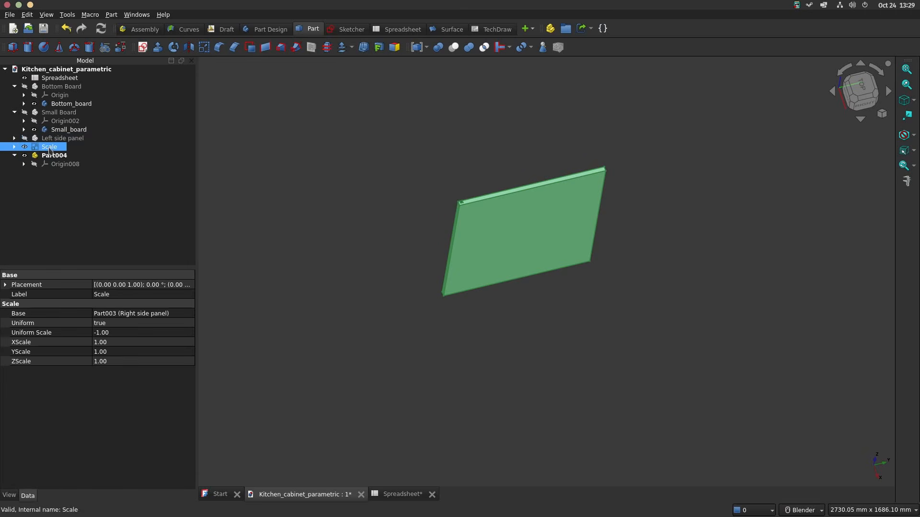
left_click_drag(50, 147, 53, 154)
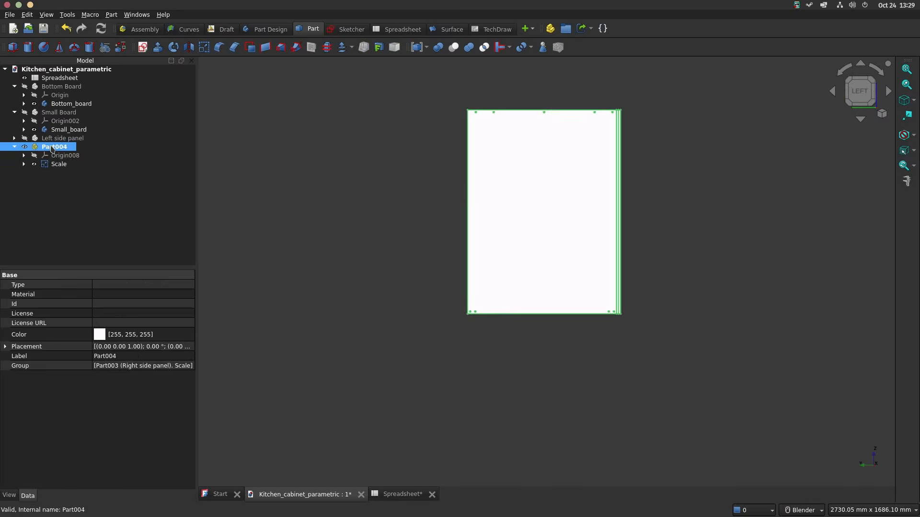
Step: Rotate the new part containing the scaled panel 180° about the X axis with Transform
right_click(50, 146)
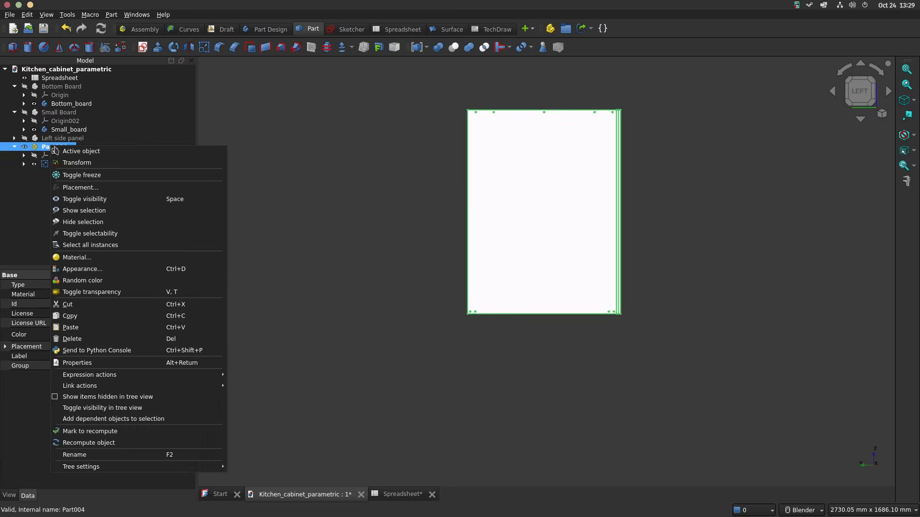
left_click(69, 163)
left_click_drag(507, 176, 571, 240)
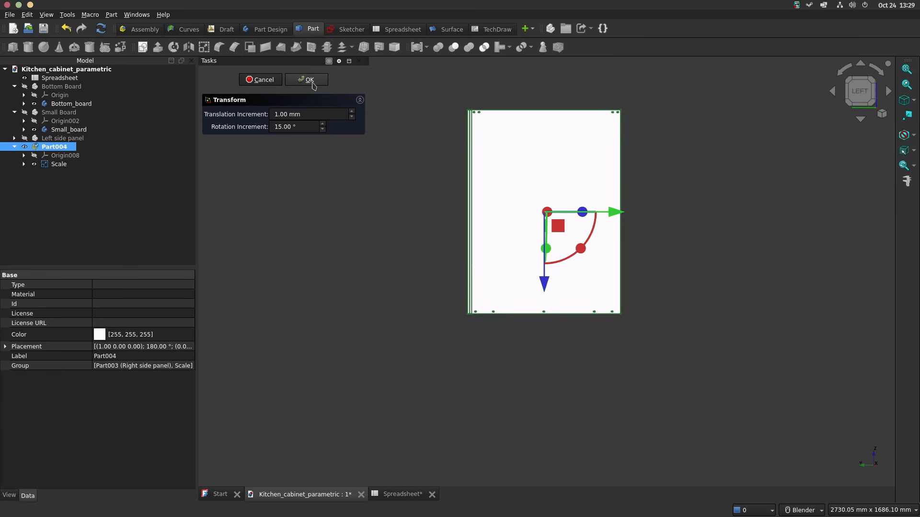
left_click(307, 80)
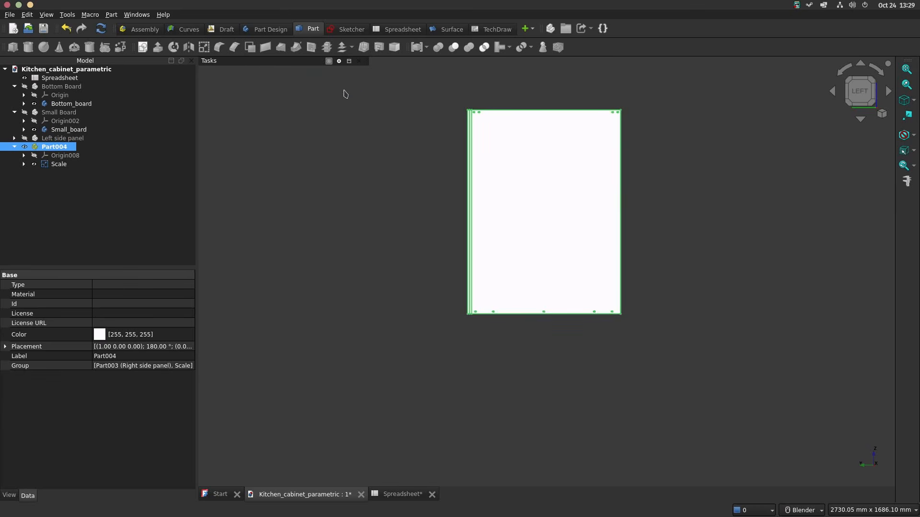
middle_click_drag(582, 197, 608, 226)
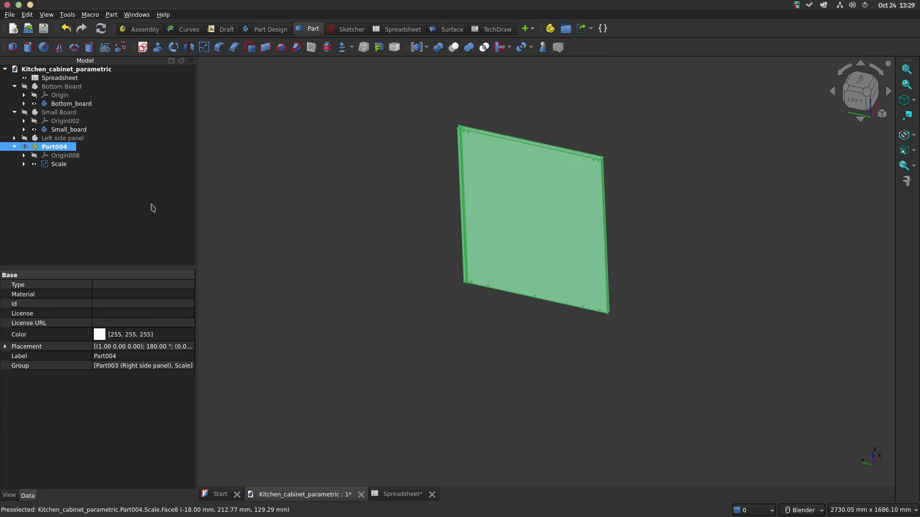
Step: Compare the rotated part with the Left side panel by showing them one at a time
left_click(24, 146)
left_click(25, 139)
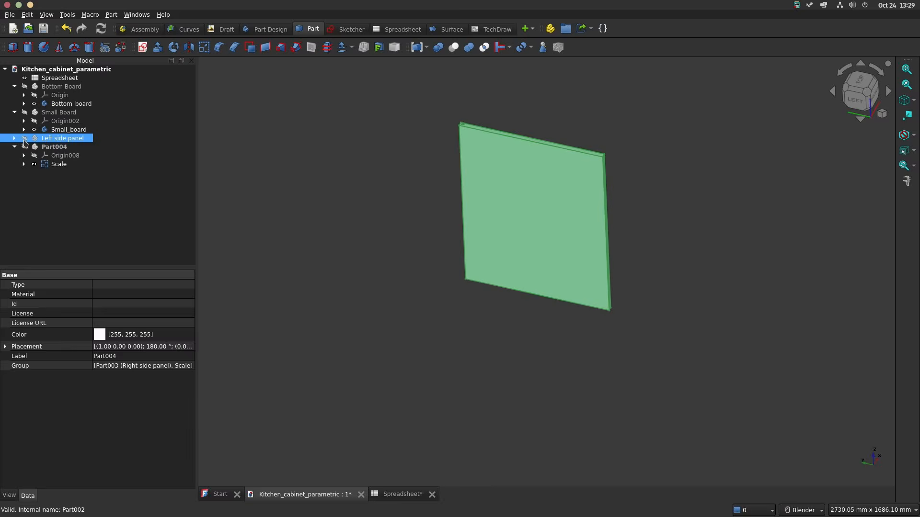
left_click(25, 138)
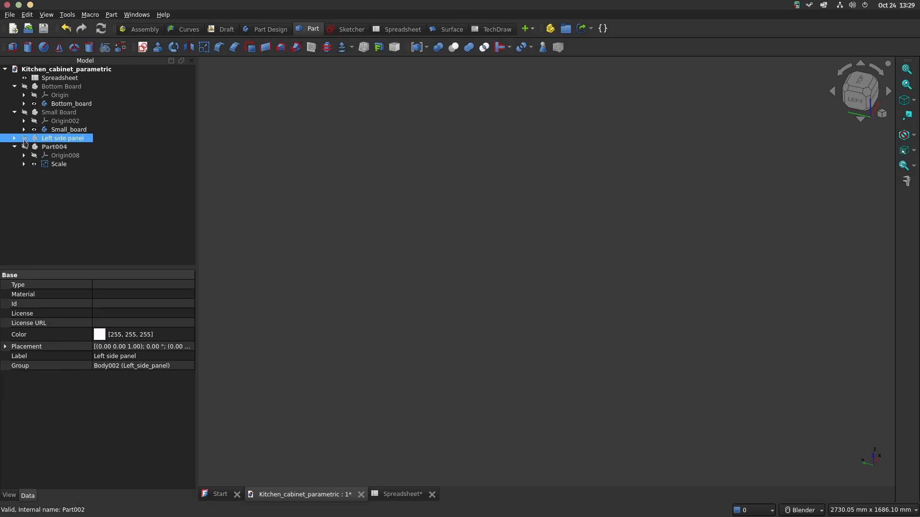
Step: Rename Part004 as Right side panel - mirror and make it visible again
left_click(46, 149)
left_click(45, 146)
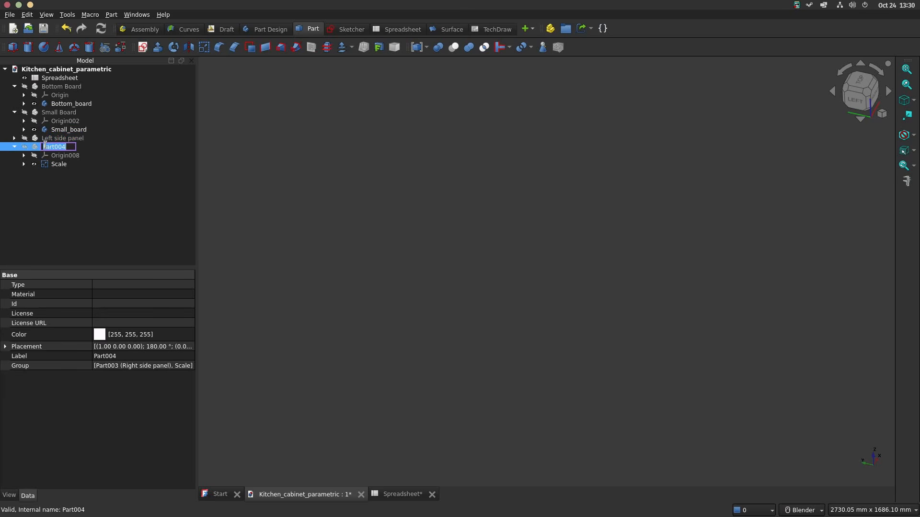
key("BackSpace")
key("Return")
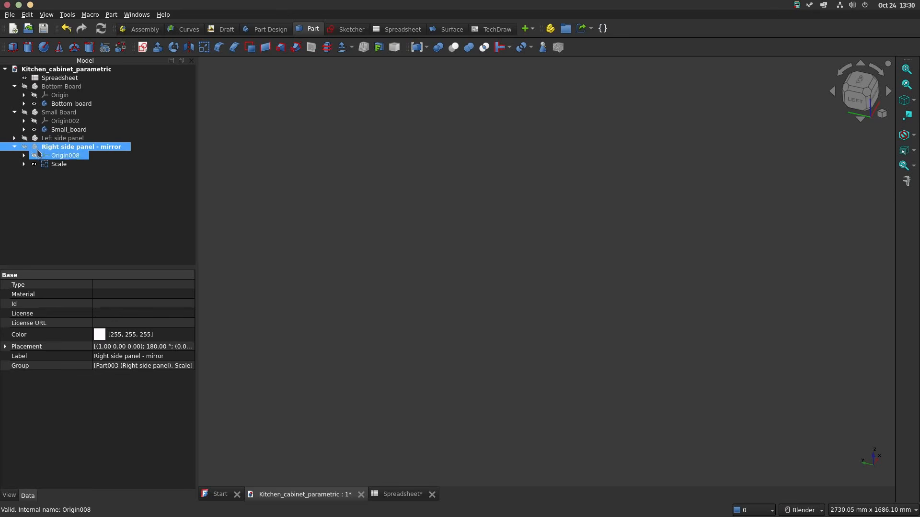
left_click(24, 147)
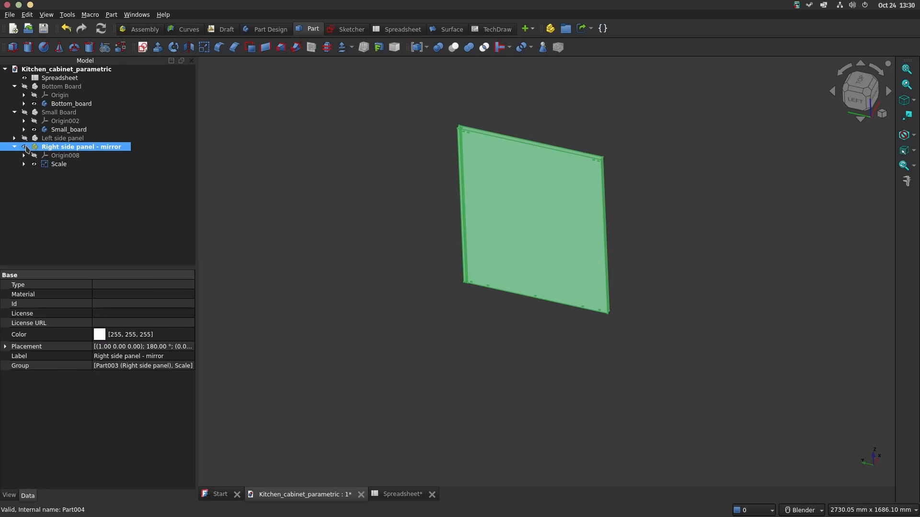
Step: Try a smaller cabinet Depth in the spreadsheet and compare the mirrored panel with the Left side panel
left_click(405, 494)
double_click(341, 124)
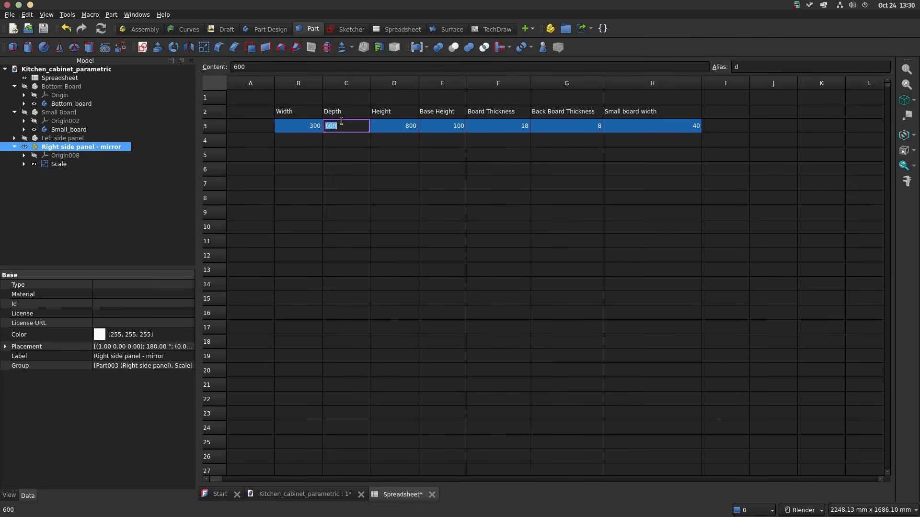
key("Return")
left_click(302, 494)
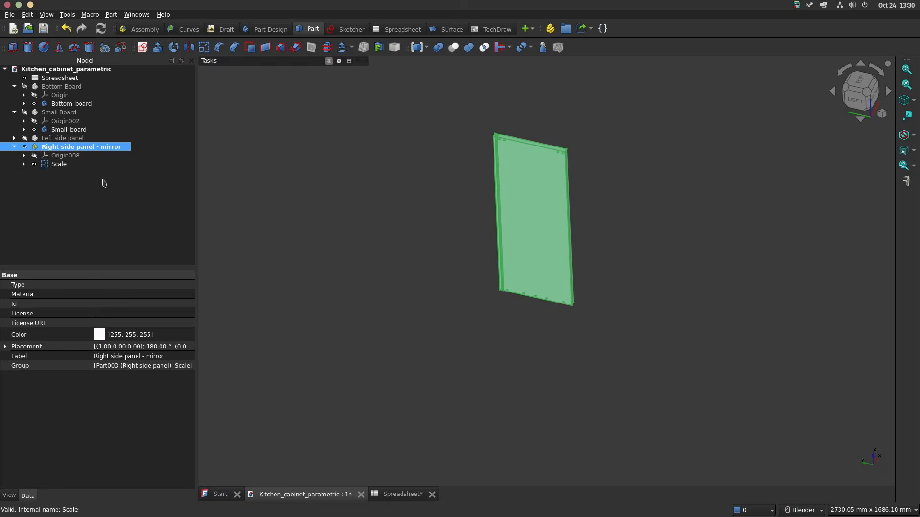
left_click(25, 146)
left_click(25, 138)
left_click(24, 138)
left_click(25, 146)
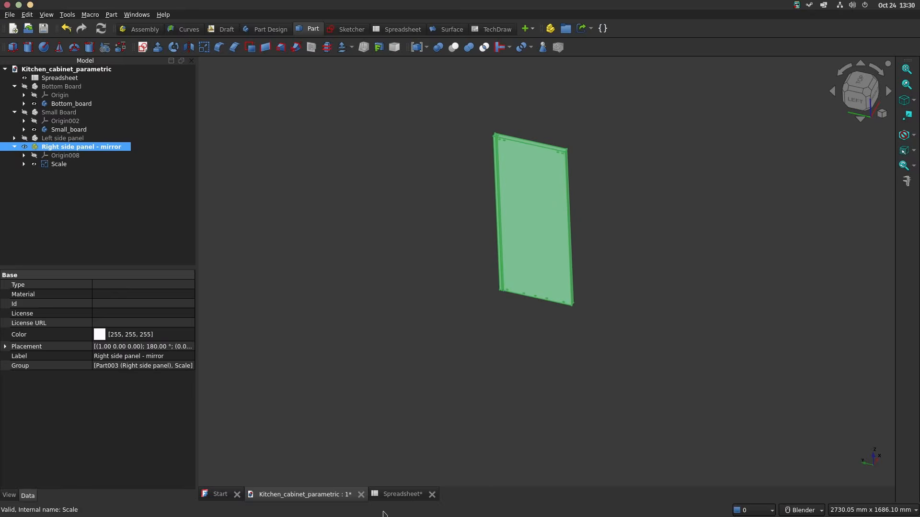
Step: Set the spreadsheet's Depth to 600 and Height to 700, and inspect the mirrored right side panel
left_click(393, 495)
double_click(345, 126)
key("Return")
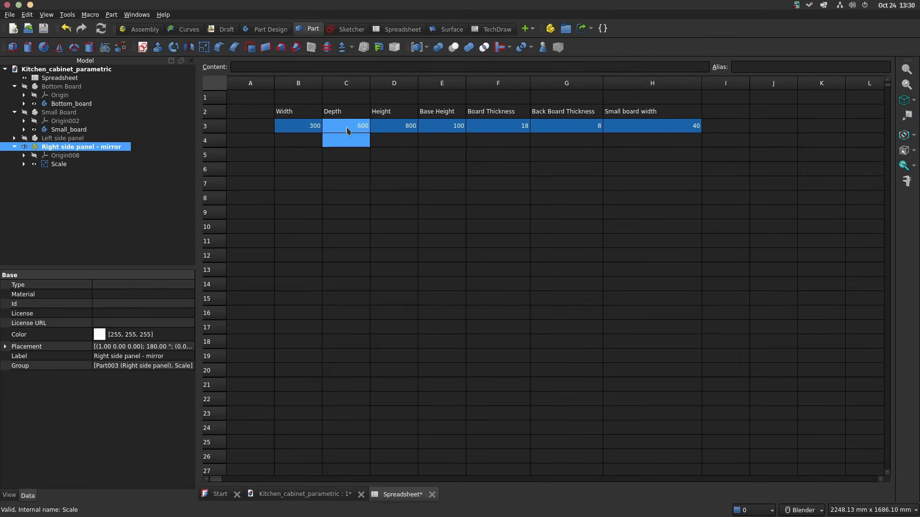
double_click(407, 125)
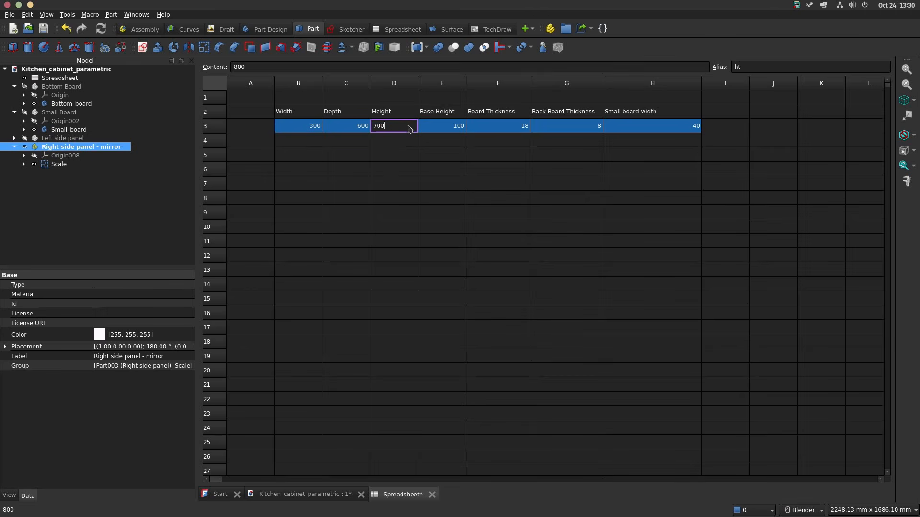
key("Return")
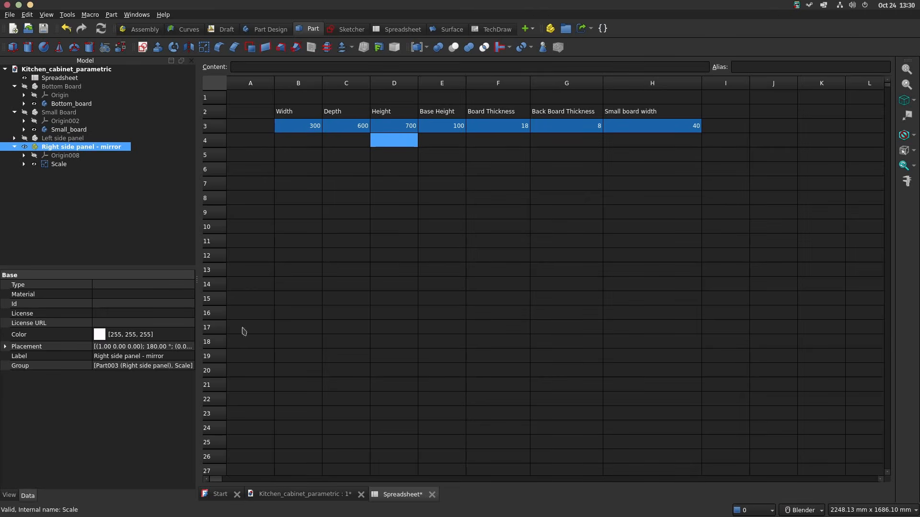
left_click(302, 494)
left_click(372, 202)
scroll(536, 189, "up", 3)
middle_click_drag(536, 190, 453, 170)
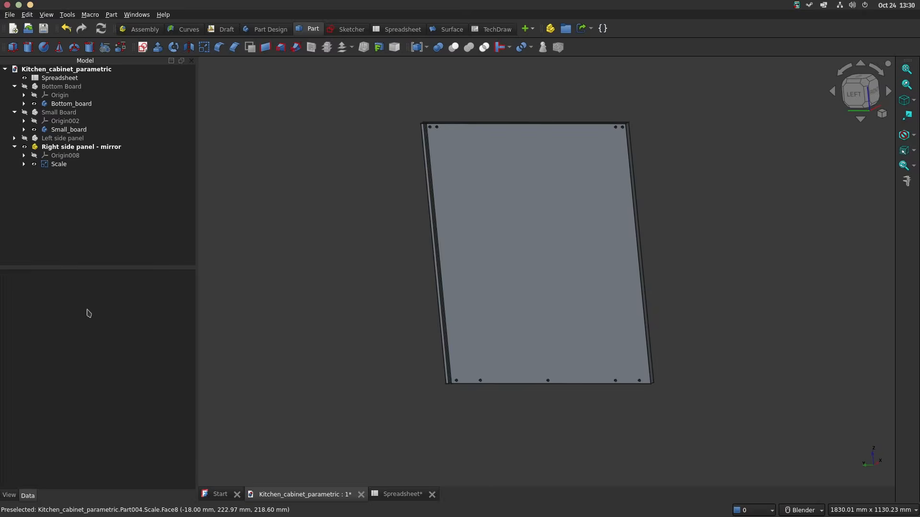
Step: Set the spreadsheet's Small board width to 60 and inspect the mirrored panel in the model
left_click(396, 499)
double_click(685, 125)
key("Return")
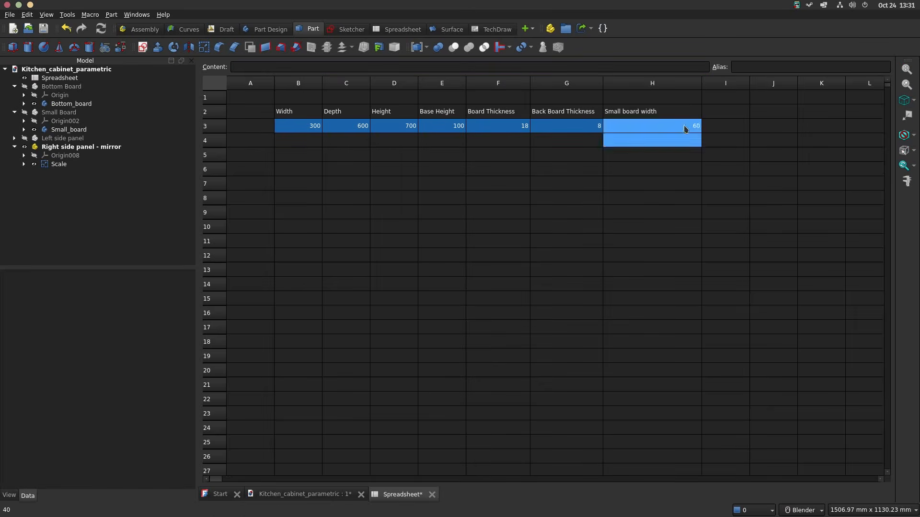
left_click(317, 500)
middle_click_drag(587, 148, 589, 259)
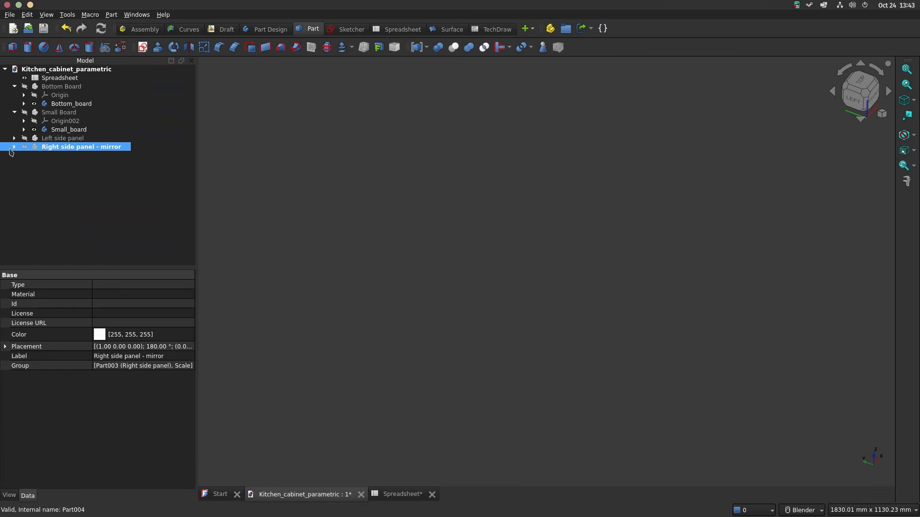
Step: Rename the Scale object inside Right side panel - mirror as Right_side_panel_mirror
left_click(24, 163)
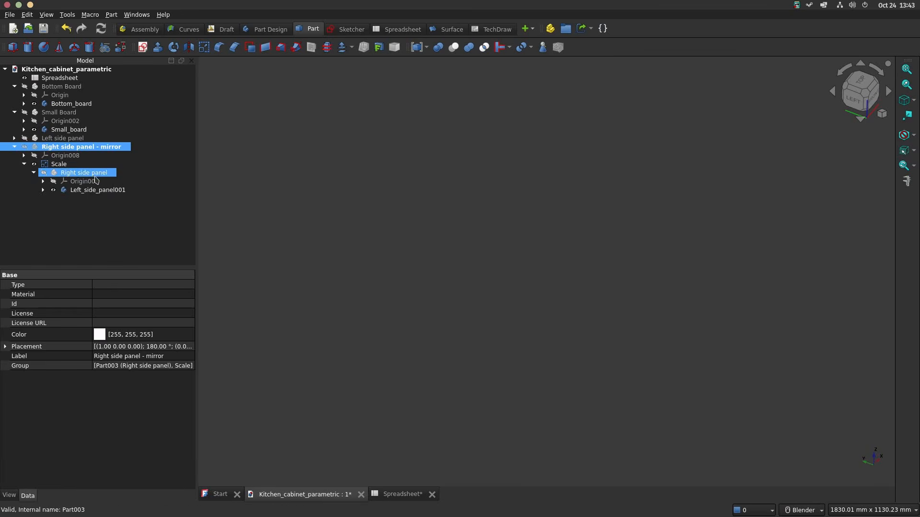
left_click(67, 164)
left_click(66, 164)
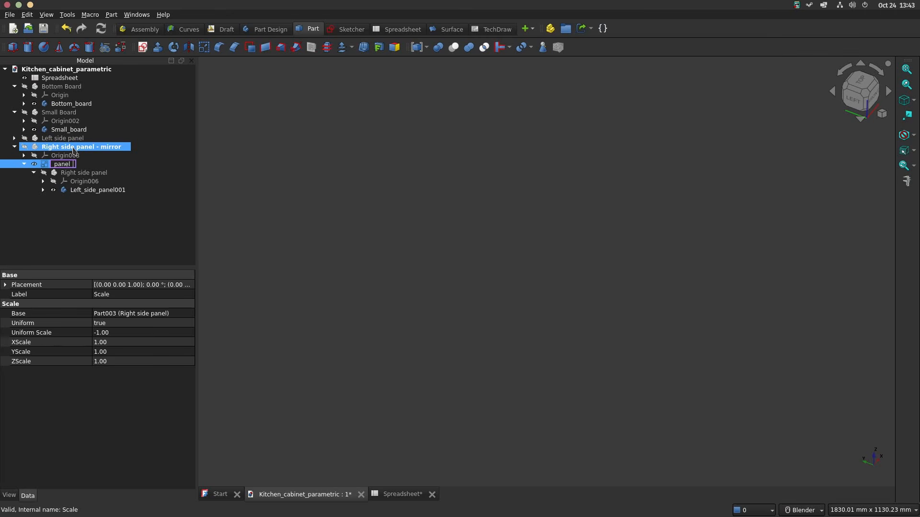
key("Return")
Step: Rename the source part nested under the scaled object as Right side panel_mirror
right_click(79, 171)
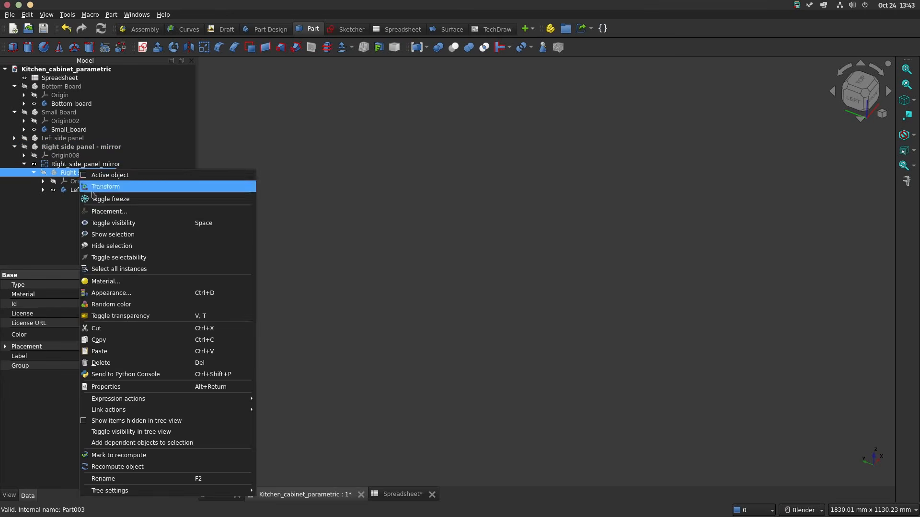
left_click(65, 177)
key("F2")
key("End")
type("_mirror")
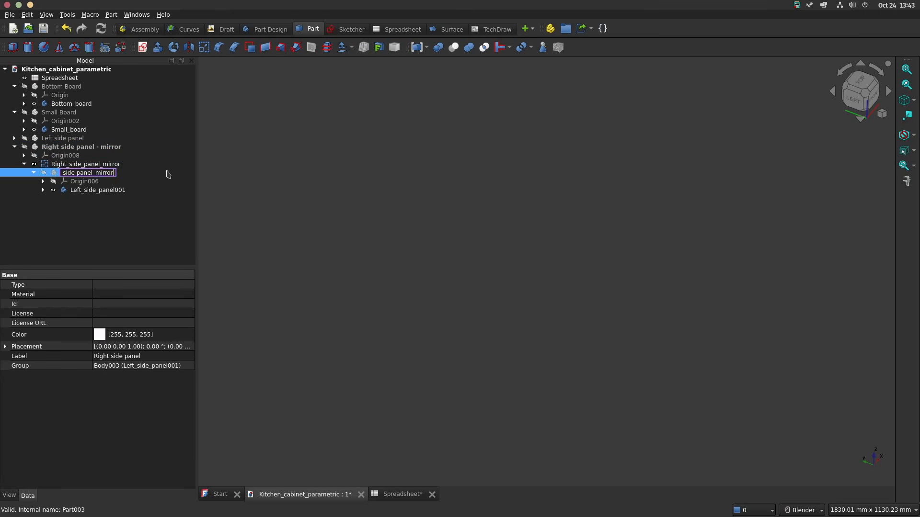
key("Return")
Step: Rename the outer part as Right side panel and collapse its contents in the model tree
left_click(81, 147)
key("F2")
left_click(126, 145)
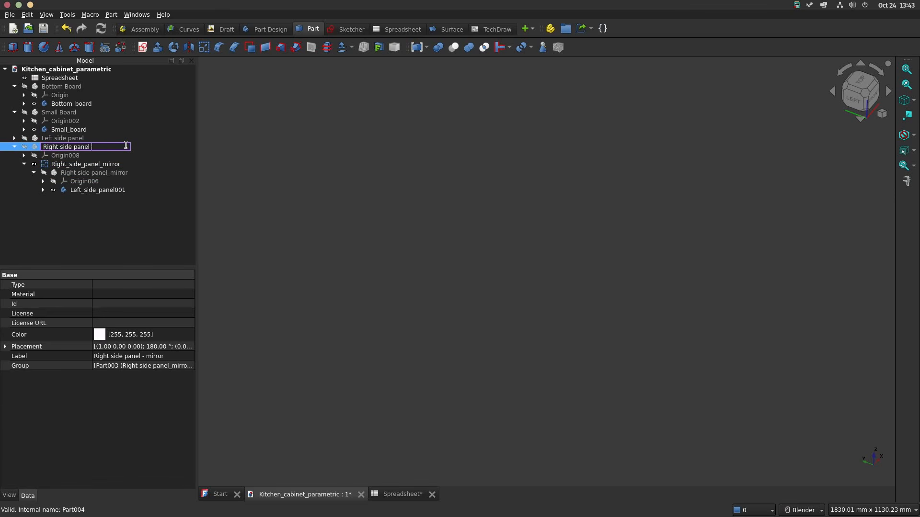
key("Return")
left_click(14, 147)
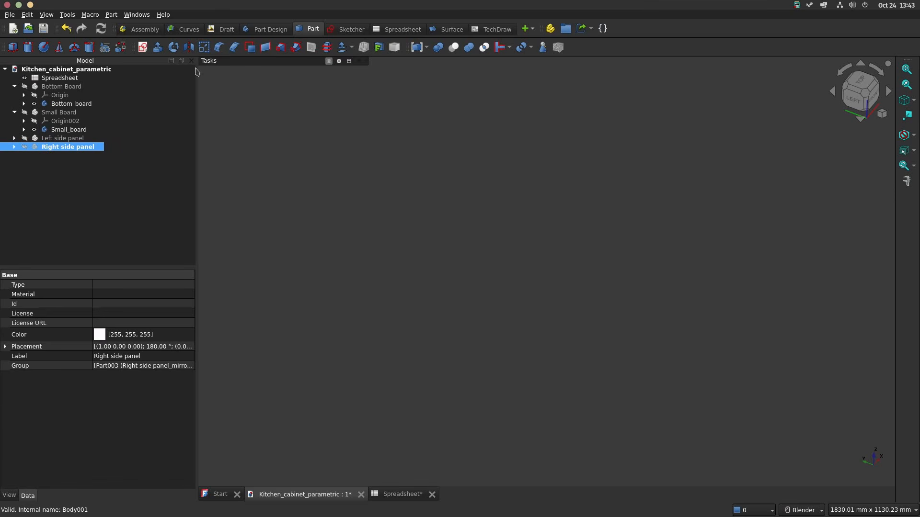
Step: Create a new part at the document's top level and name it Back Panel
left_click(271, 29)
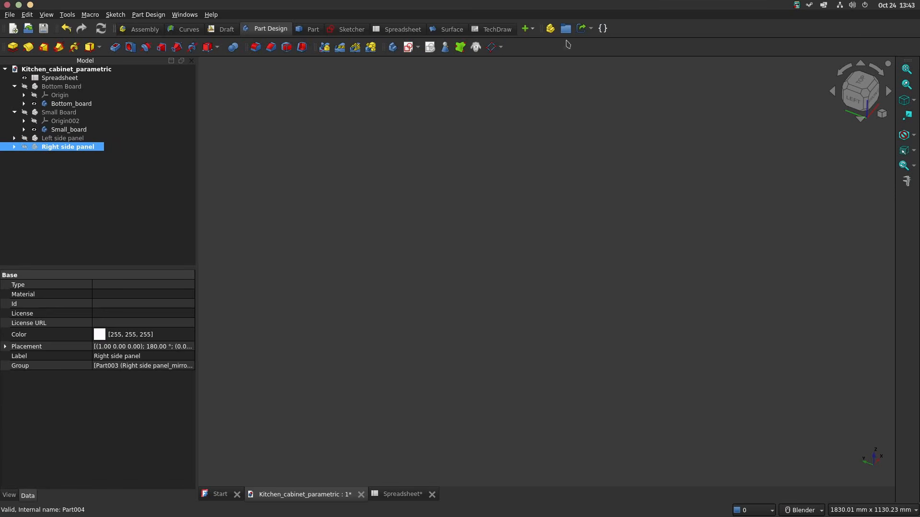
left_click(117, 201)
left_click(73, 72)
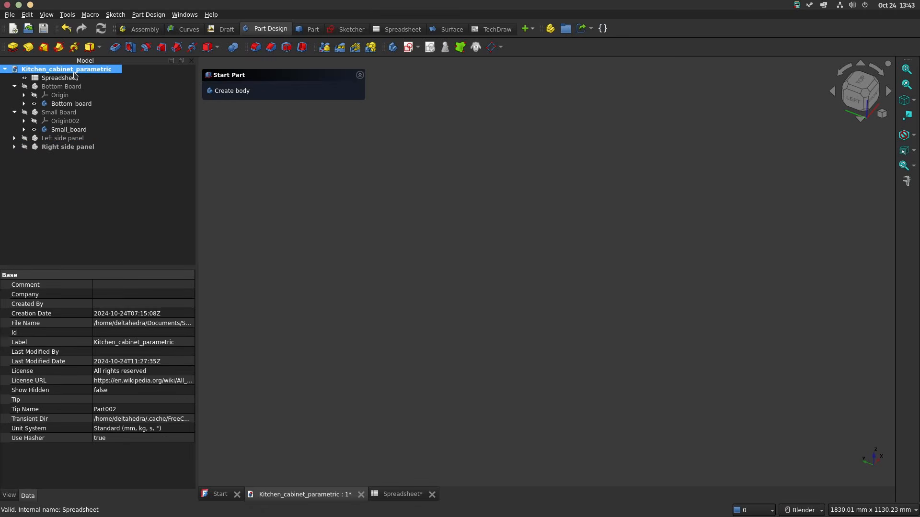
left_click(550, 28)
left_click(55, 155)
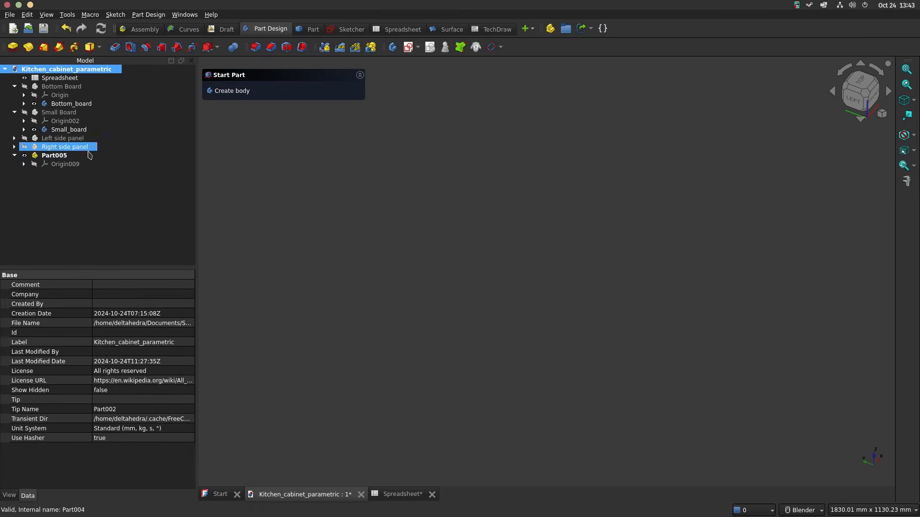
left_click(55, 156)
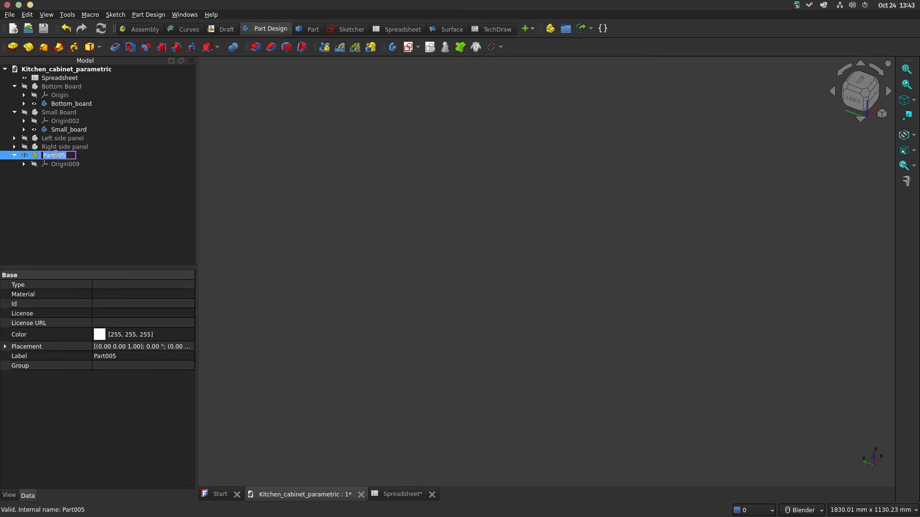
type("Back Panel")
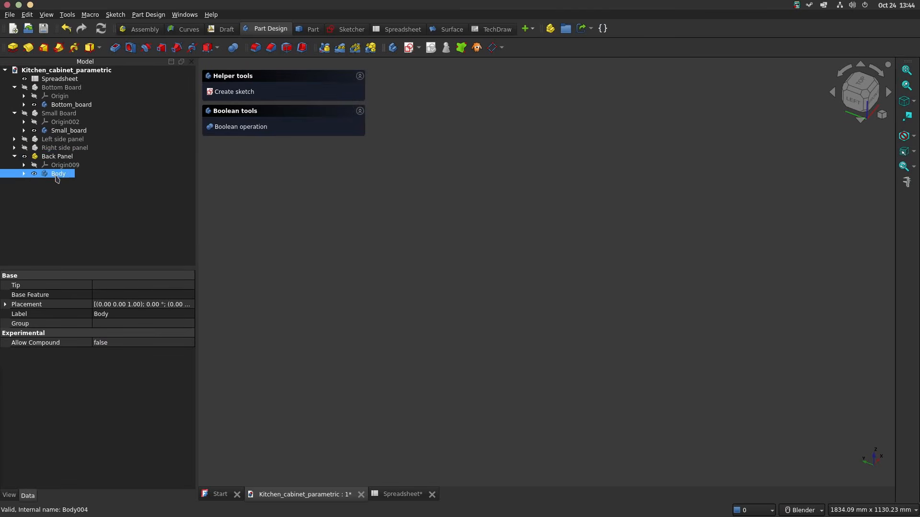
Step: Create a body in the Back Panel part and start a sketch on its YZ plane
double_click(56, 176)
left_click(235, 92)
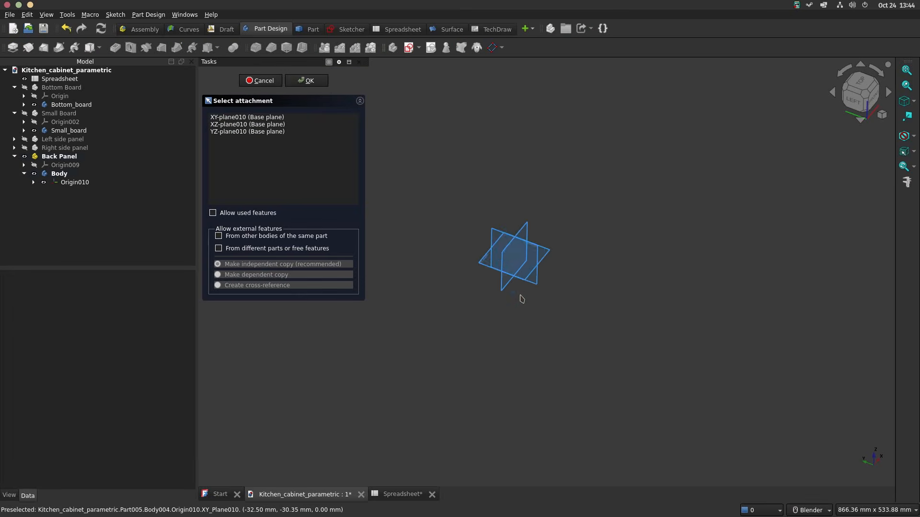
left_click(546, 215)
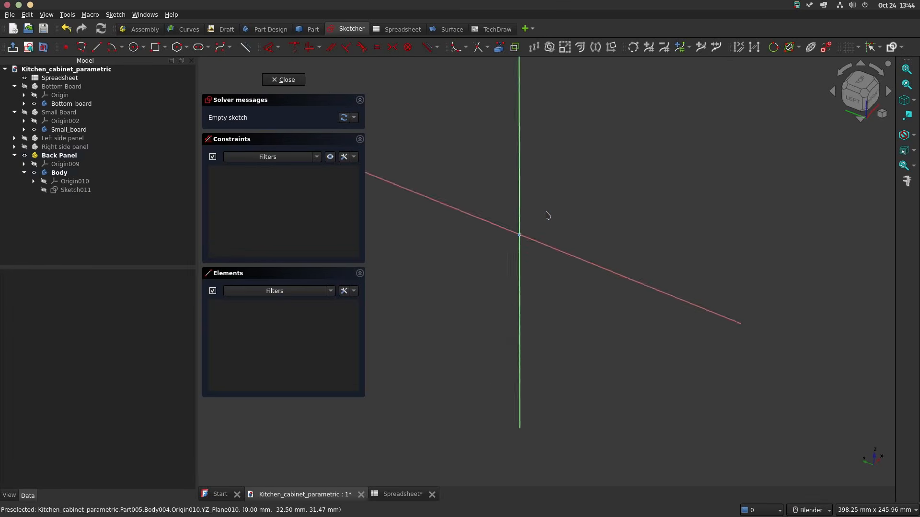
scroll(678, 278, "down", 5)
scroll(744, 336, "up", 5)
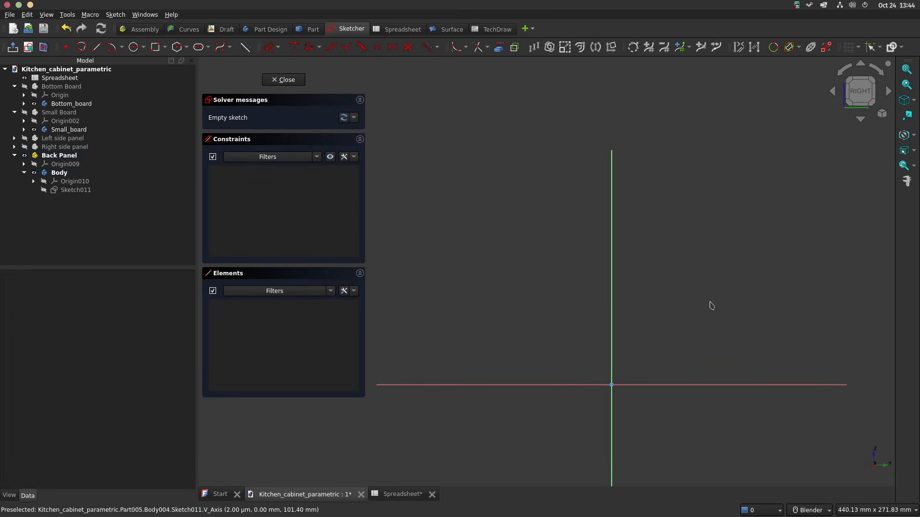
Step: Sketch a centered rectangle on the origin, about 110 mm wide and 190 mm tall
left_click(164, 47)
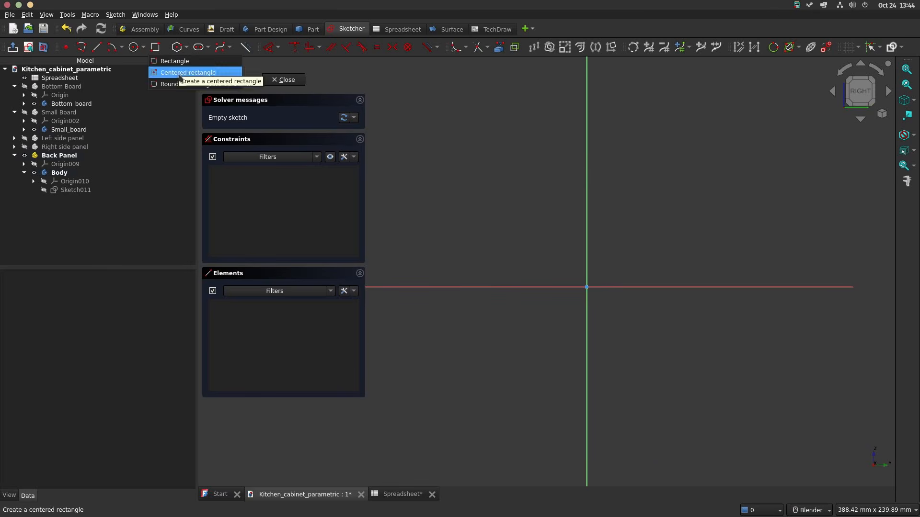
left_click(165, 72)
left_click(586, 287)
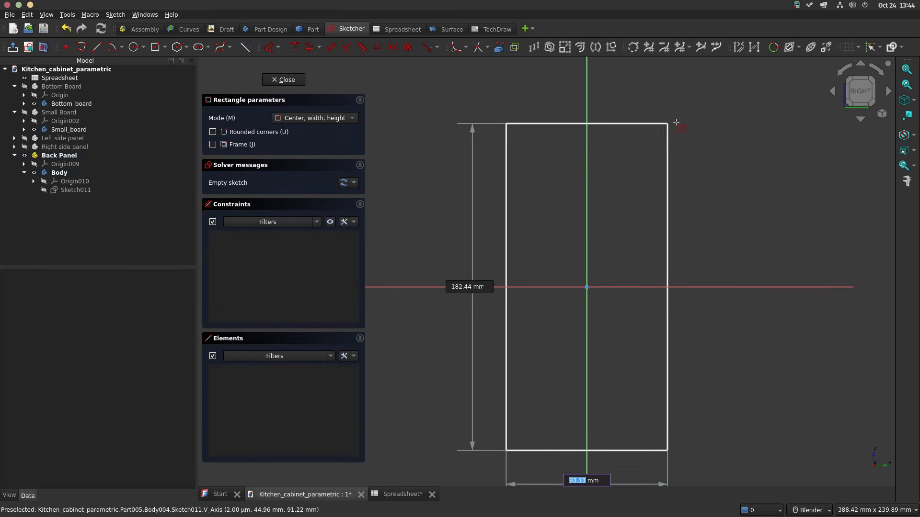
left_click(685, 121)
scroll(650, 173, "down", 3)
middle_click_drag(649, 173, 646, 171, "shift")
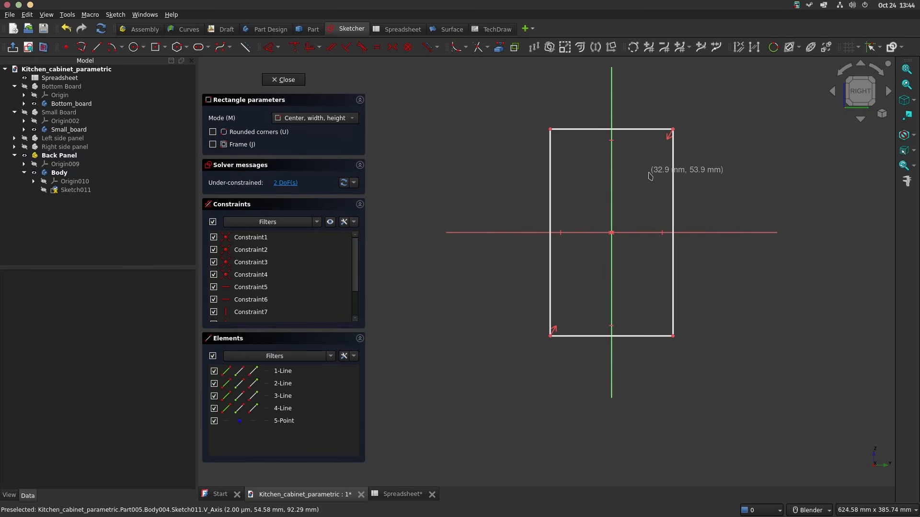
Step: Dimension the rectangle's height with the expression <<Spreadsheet>>.ht-<<Spreadsheet>>.bt/2
key("d")
left_click(673, 173)
left_click(718, 181)
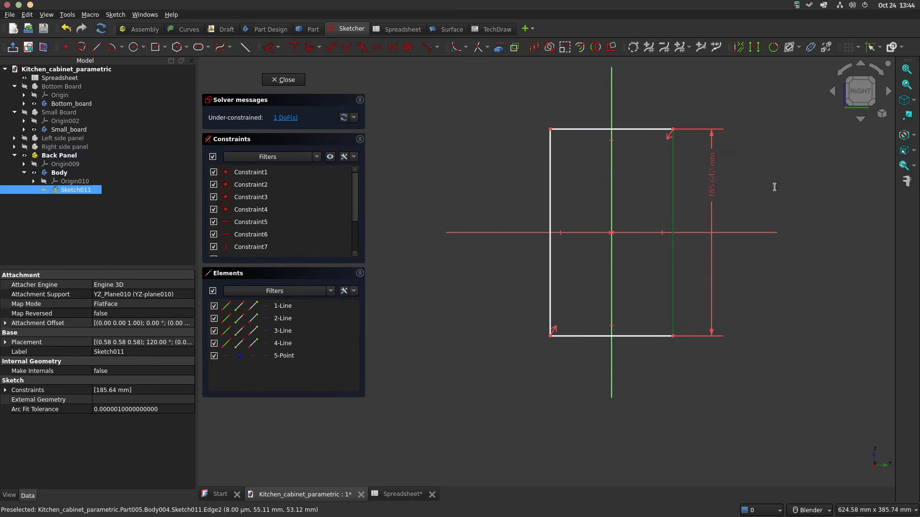
left_click(841, 186)
type("sp")
key("Down")
key("Down")
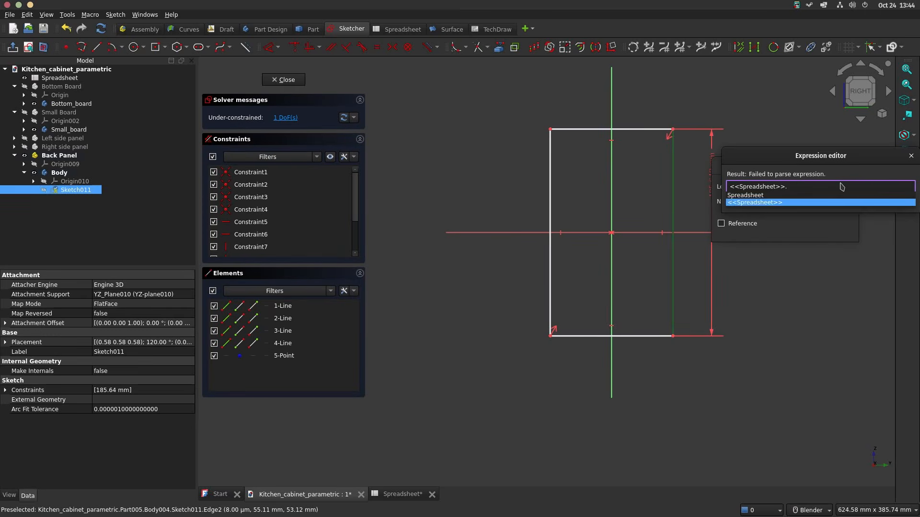
type("ht-sp")
key("Down")
key("Down")
type("bt/2")
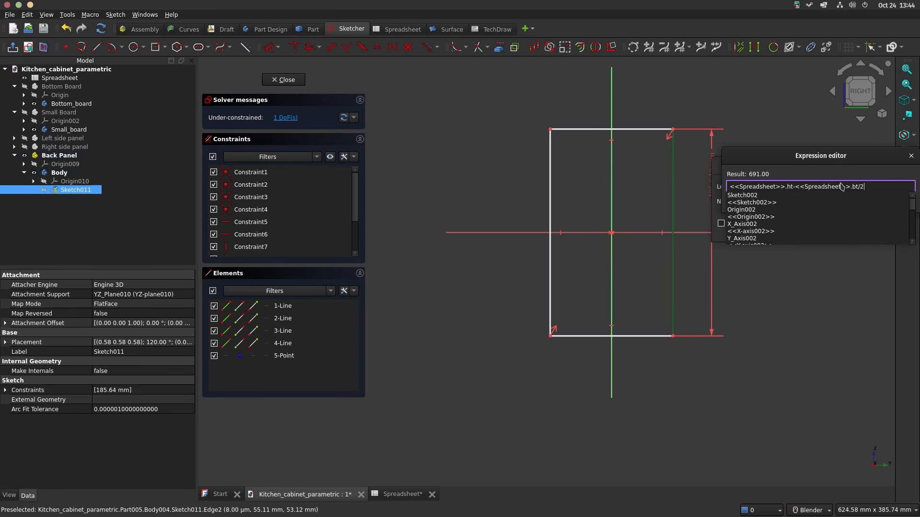
key("Return")
key("Return")
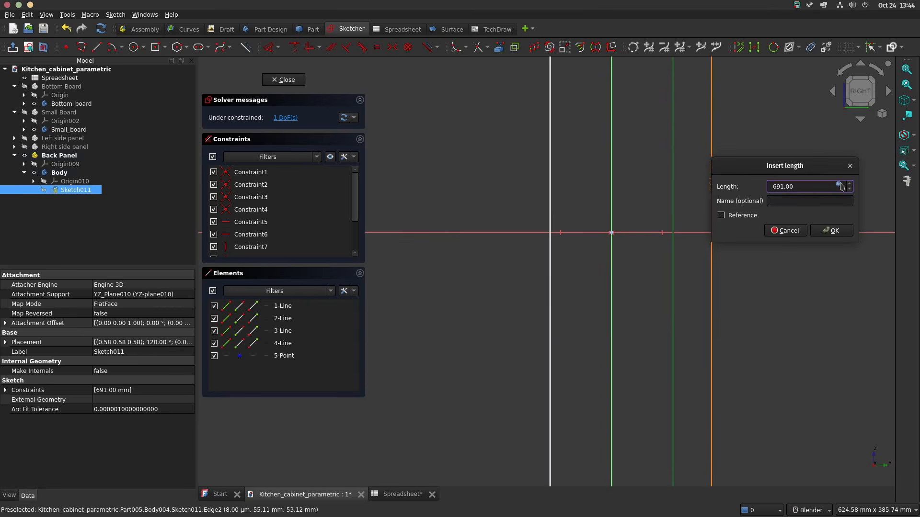
left_click(831, 230)
Step: Dimension the rectangle's width with the expression <<Spreadsheet>>.w-<<Spreadsheet>>.bt
scroll(624, 263, "down", 5)
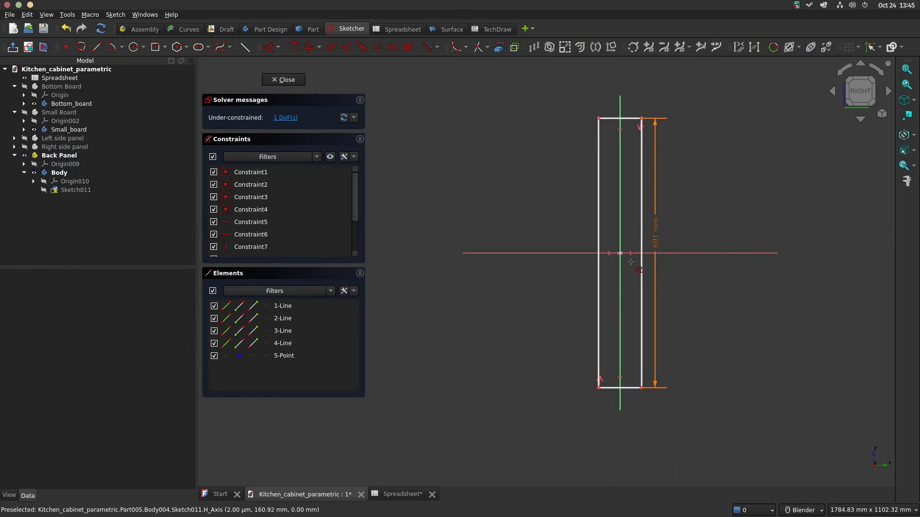
left_click(629, 388)
left_click(632, 448)
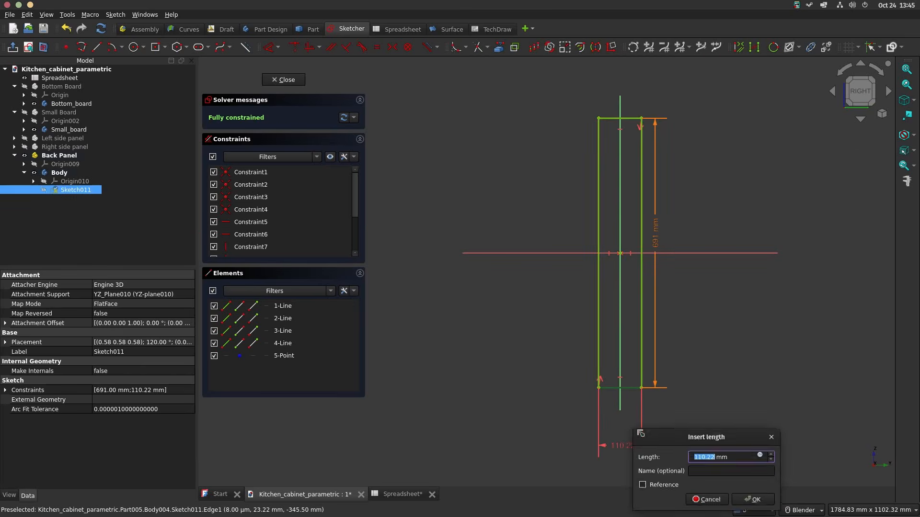
type("s")
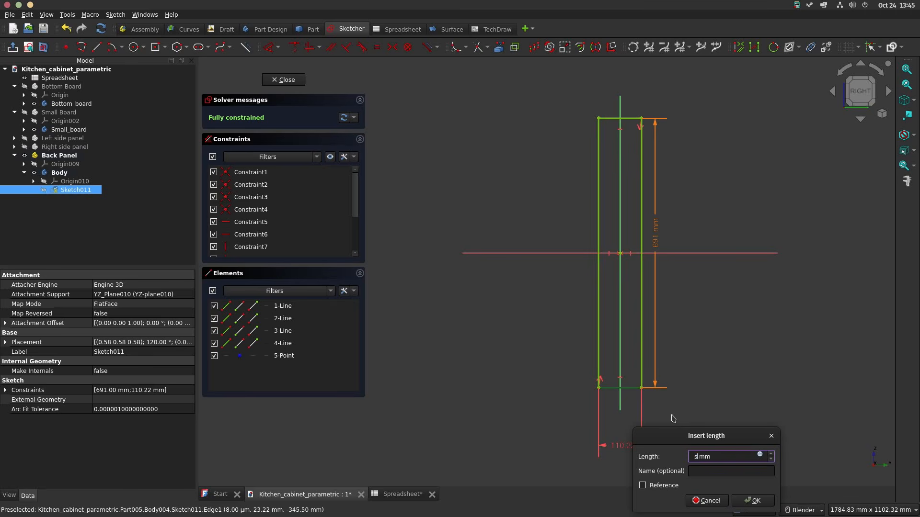
left_click(762, 455)
type("sp")
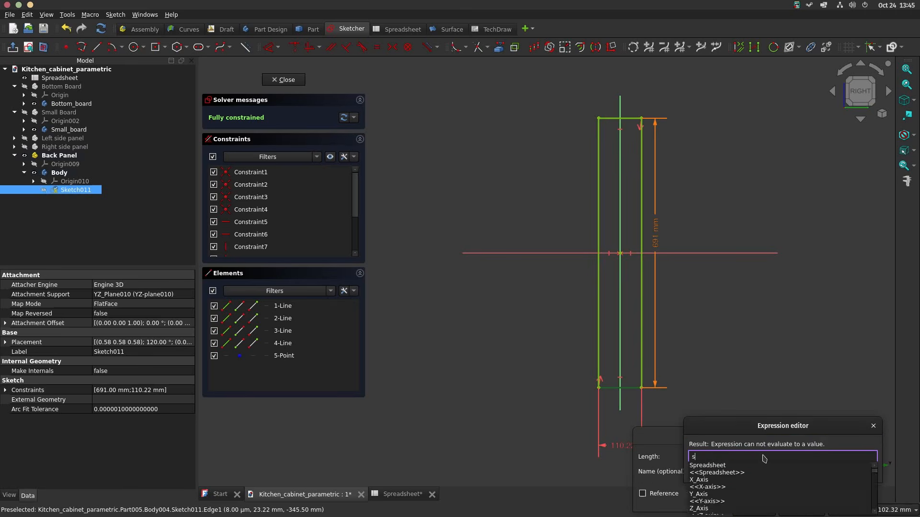
key("Down")
key("Down")
type("w")
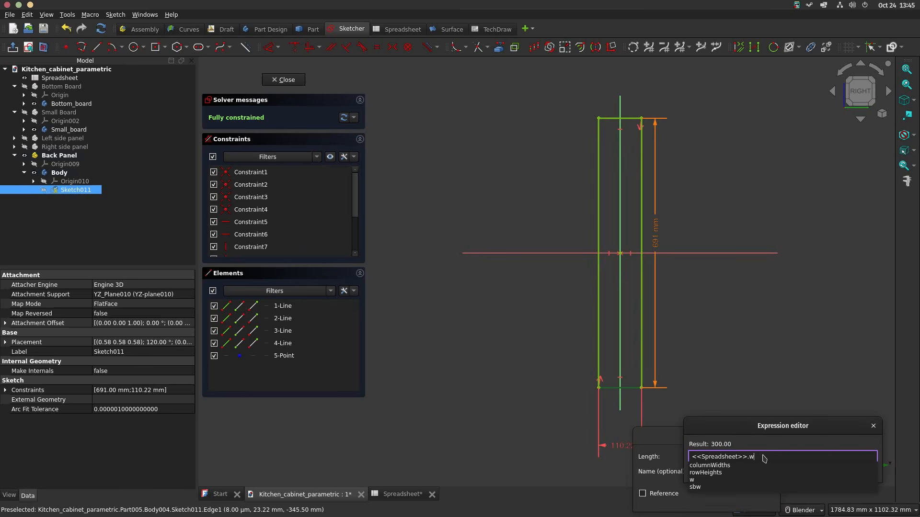
key("Down")
key("Down")
key("Down")
type("-sp")
key("Down")
key("Down")
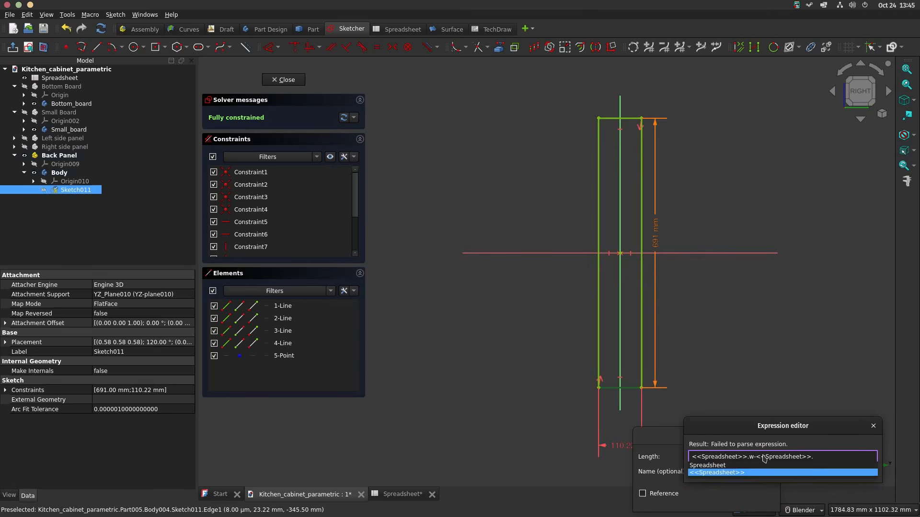
type("bt")
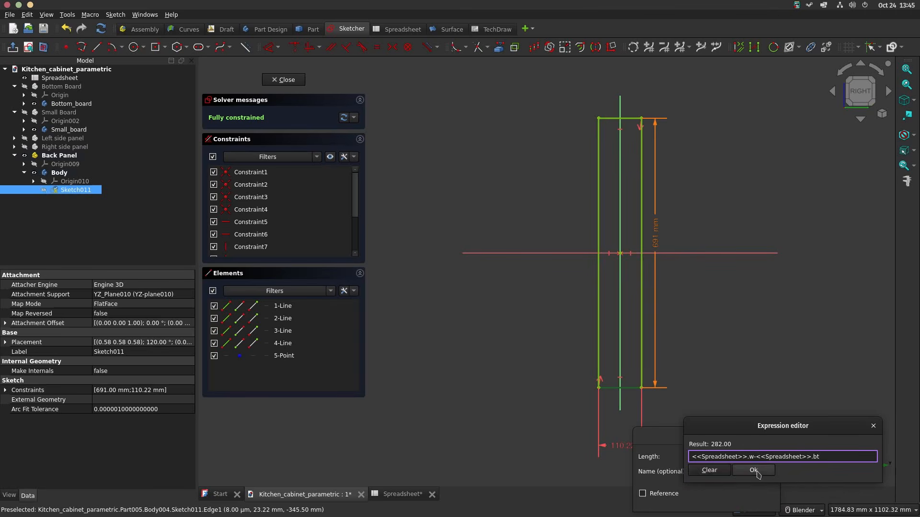
key("Return")
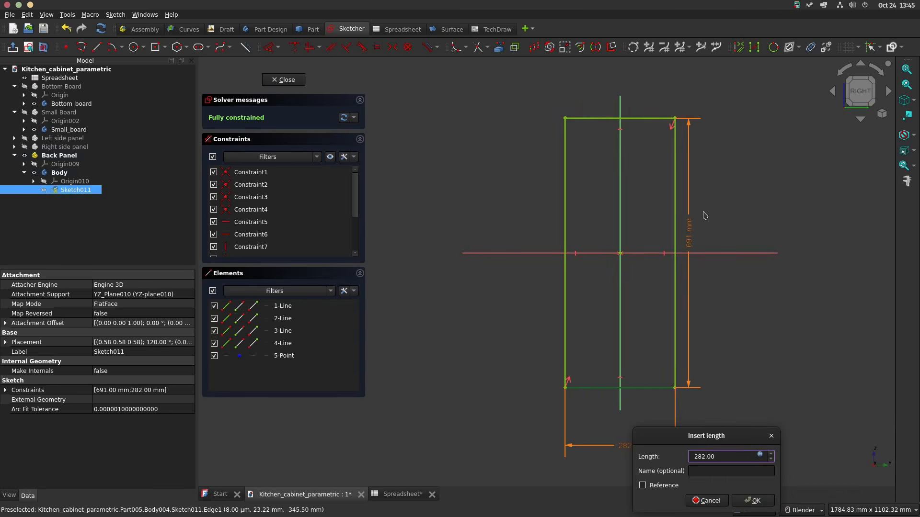
left_click(753, 500)
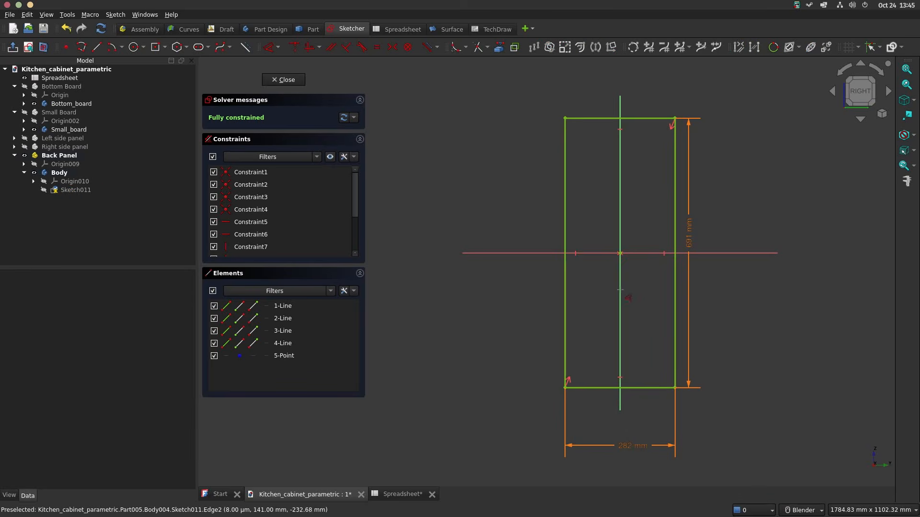
Step: Close the sketch and pad it 8 mm, linking the length to the thickness value in the spreadsheet
left_click(294, 83)
left_click(221, 103)
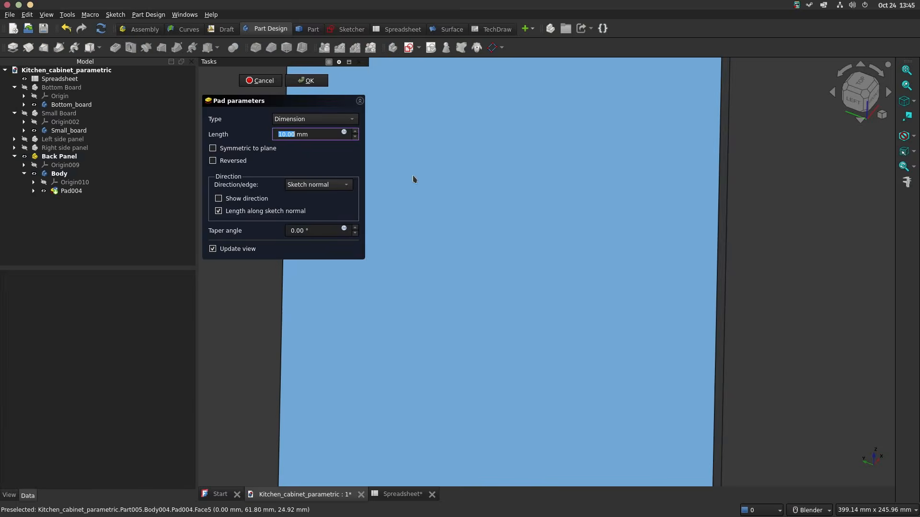
left_click(344, 133)
type("<<Spreadsheet>>.")
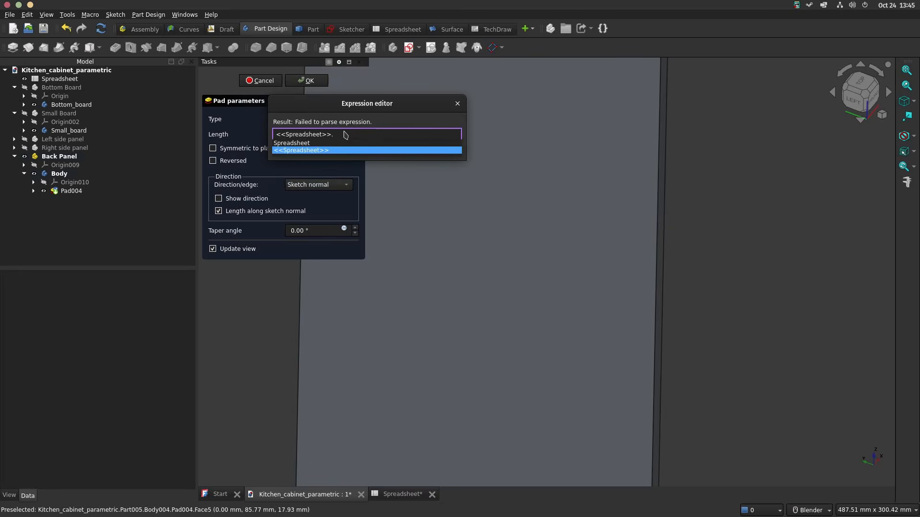
type("bbt")
left_click(337, 148)
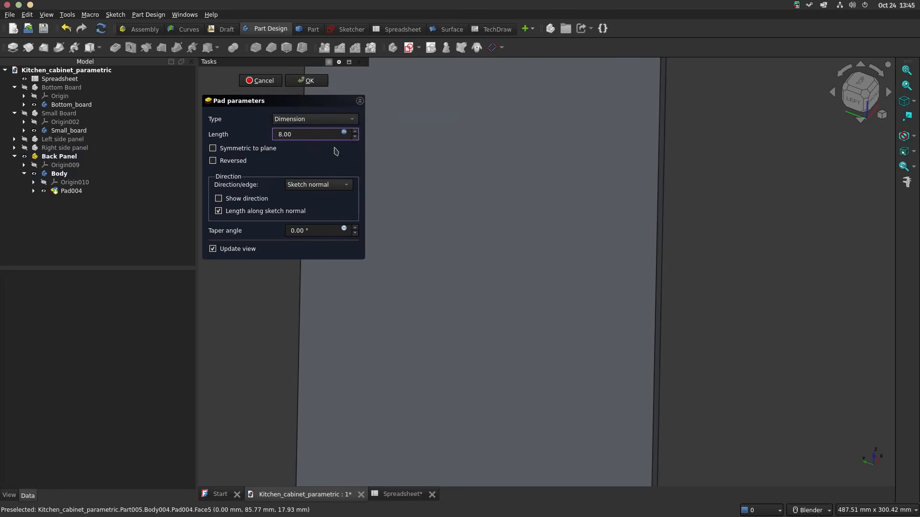
left_click(307, 80)
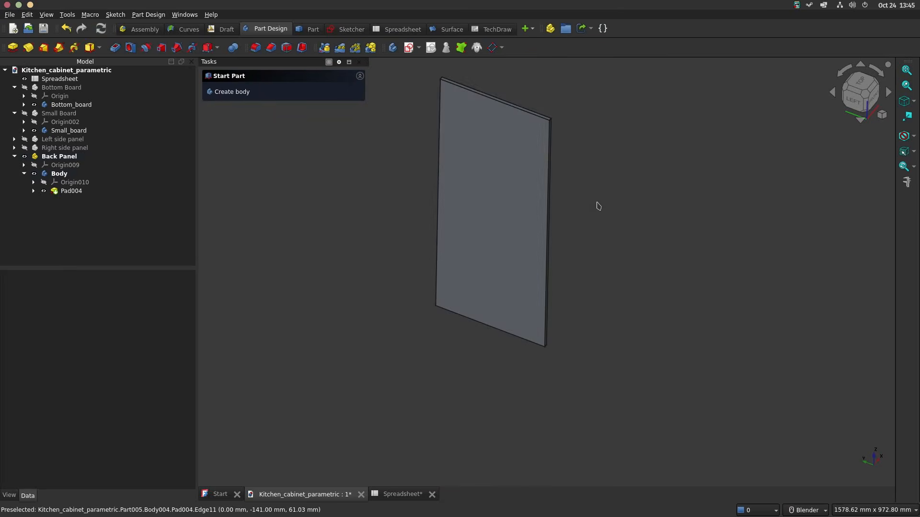
Step: Rename the body inside the Back Panel part as Back_panel
left_click(76, 175)
left_click(76, 175)
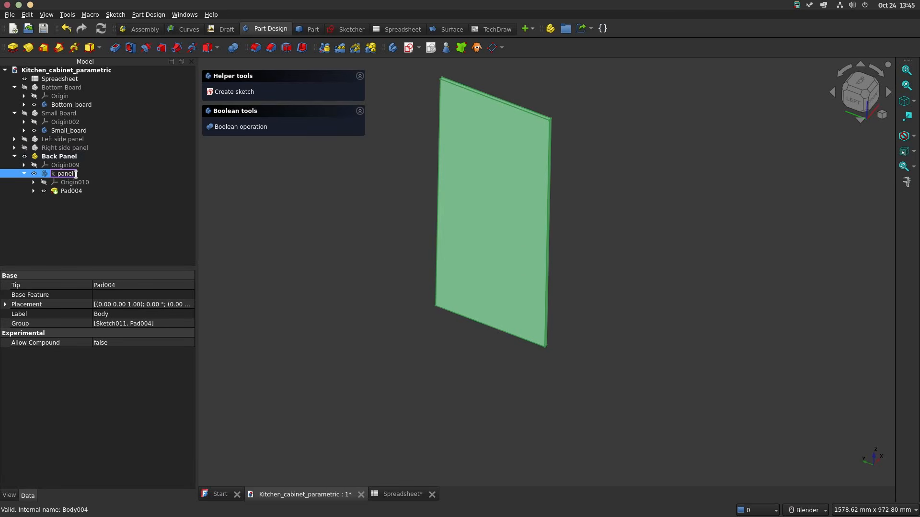
key("Return")
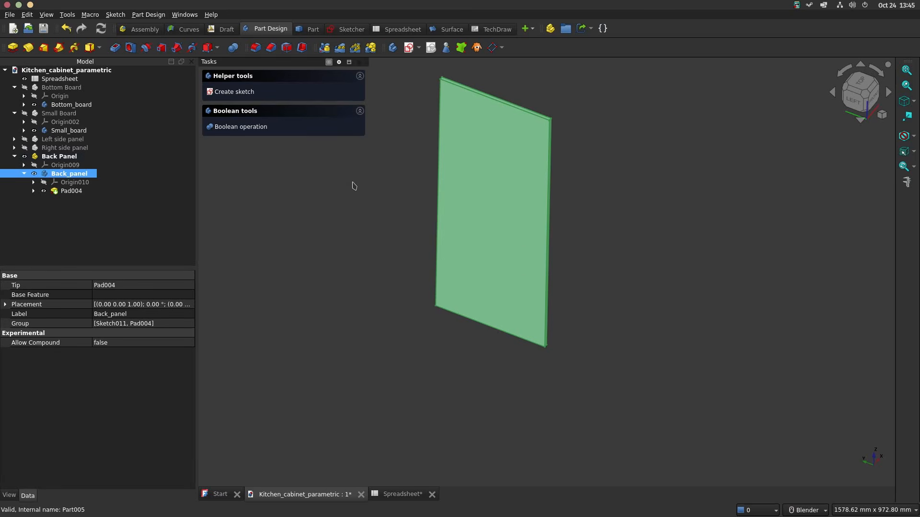
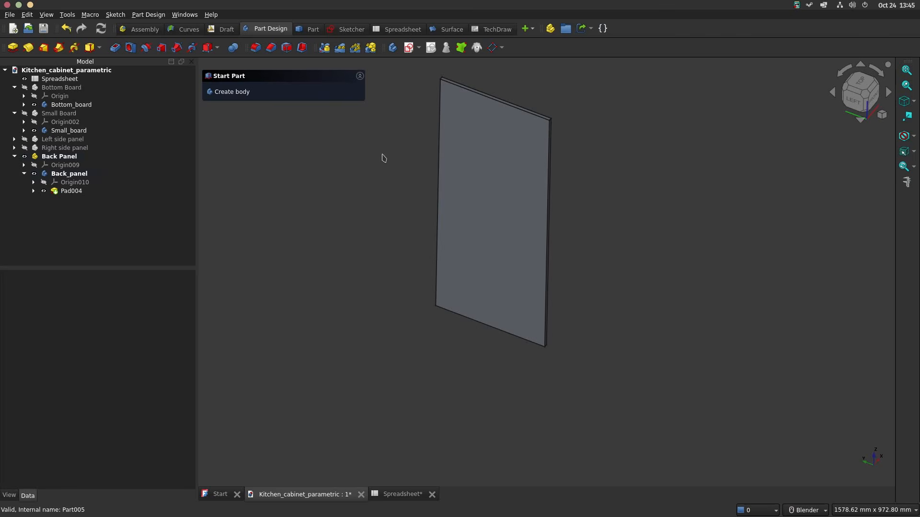
Step: Collapse the Back Panel part in the model tree and hide it
left_click(14, 157)
left_click(24, 159)
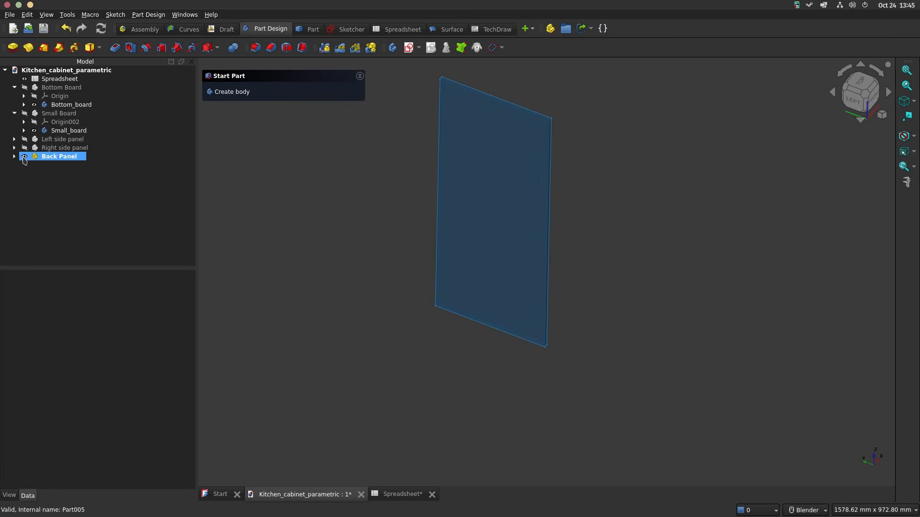
left_click(24, 157)
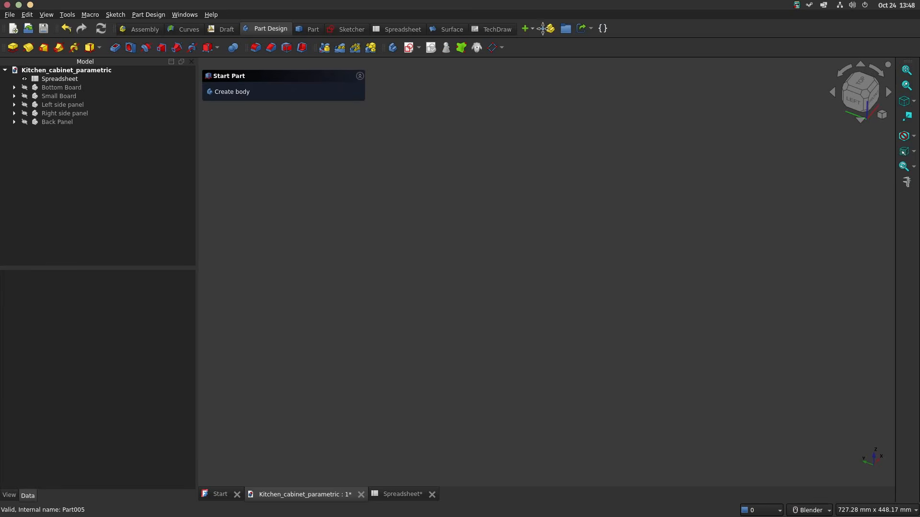
Step: Create a new part at the top level of the Kitchen_cabinet_parametric document and name it Dowel
left_click(57, 71)
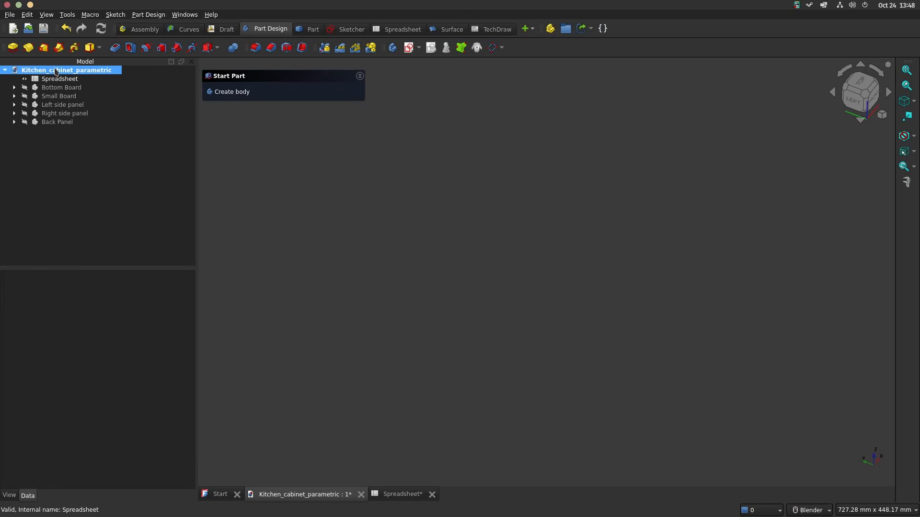
left_click(550, 29)
left_click(56, 131)
left_click(103, 123, "ctrl")
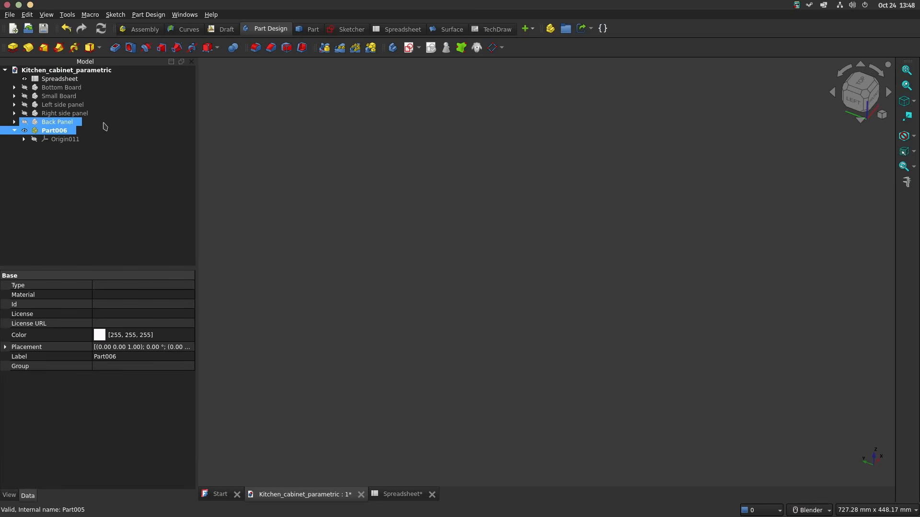
key("Return")
left_click(102, 123, "ctrl")
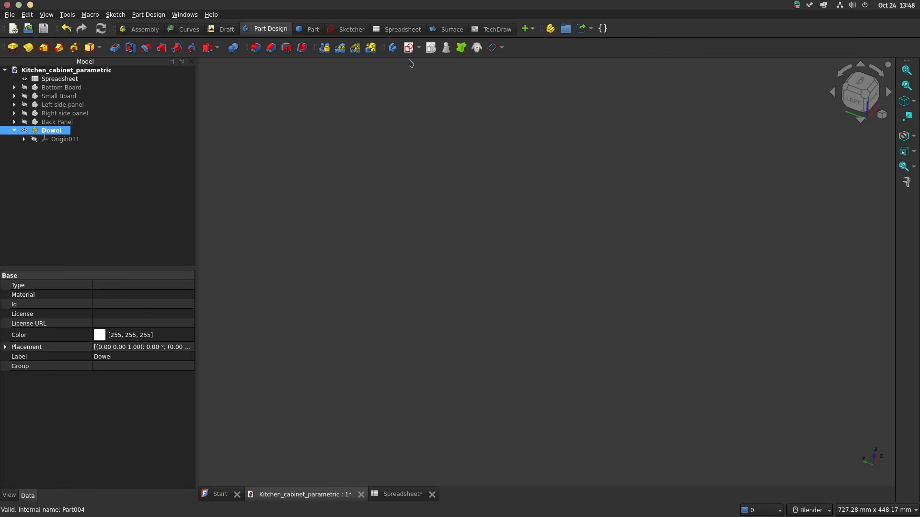
Step: Add a body named Dowel_ to the Dowel part and start a sketch on its XZ plane
left_click(393, 47)
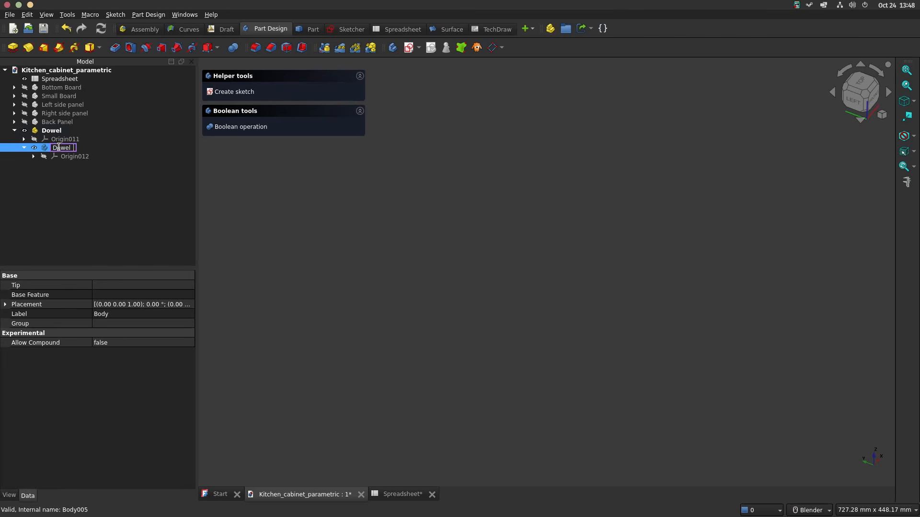
key("Return")
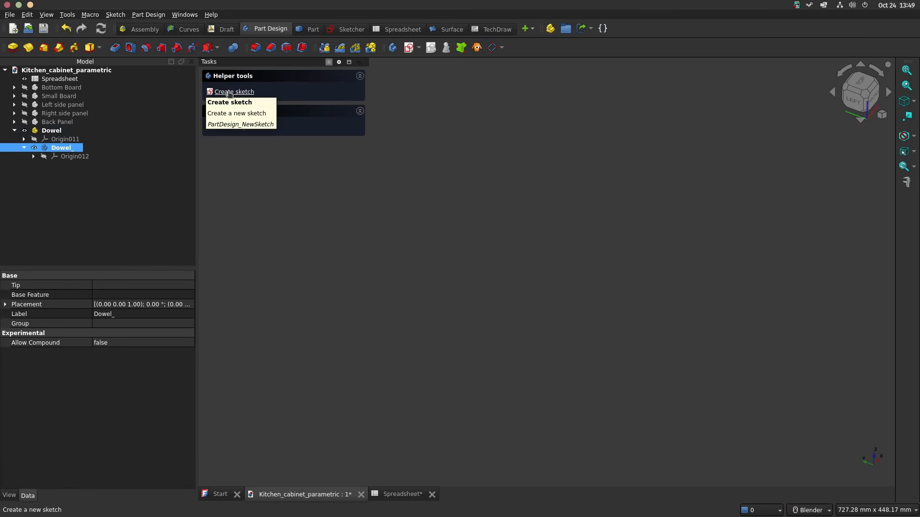
left_click(234, 92)
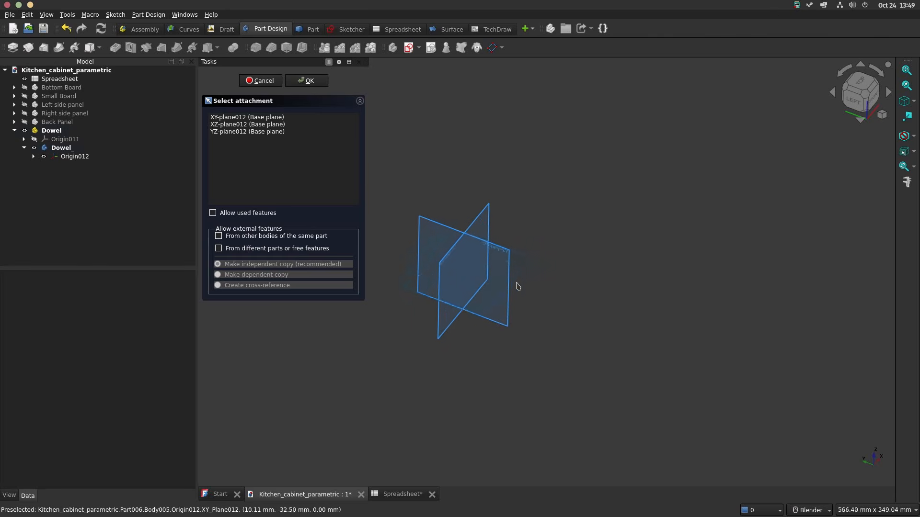
scroll(517, 283, "up", 1)
left_click(433, 267)
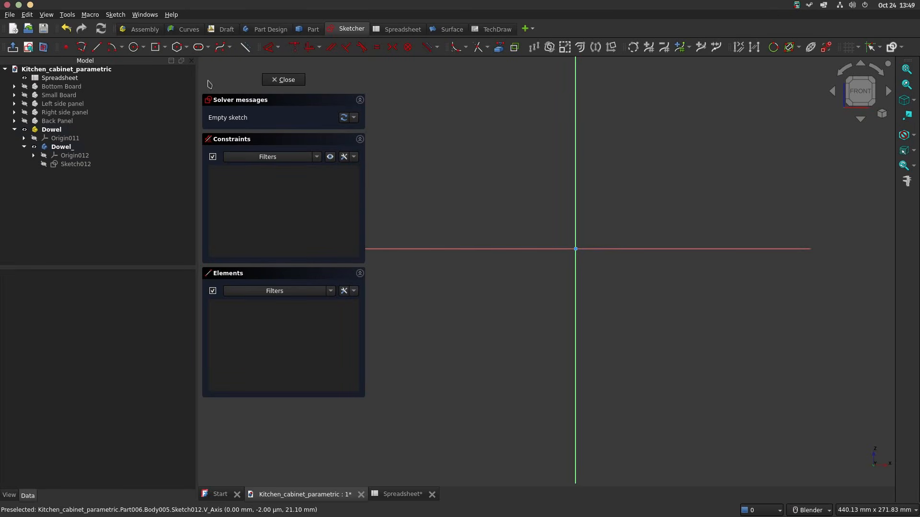
Step: Draw a circle centred on the sketch origin and dimension its diameter at 6 mm
left_click(134, 48)
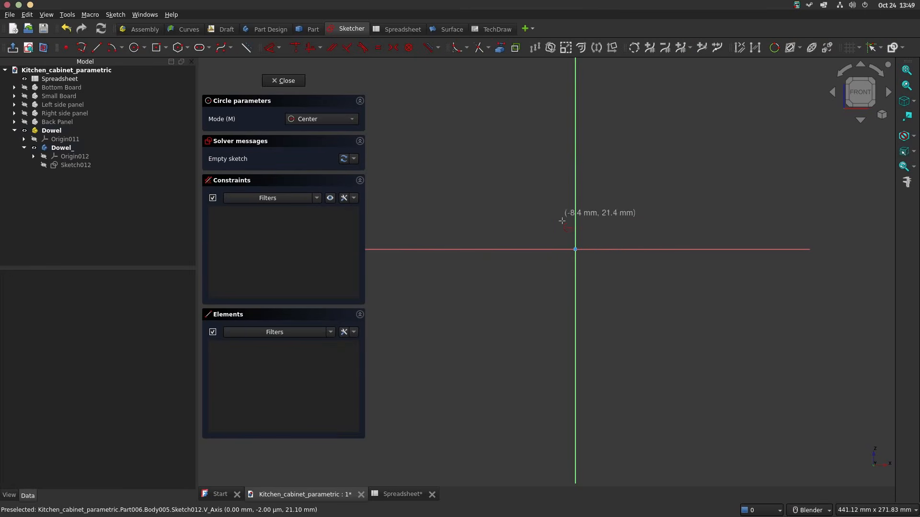
left_click(575, 249)
left_click(593, 213)
key("d")
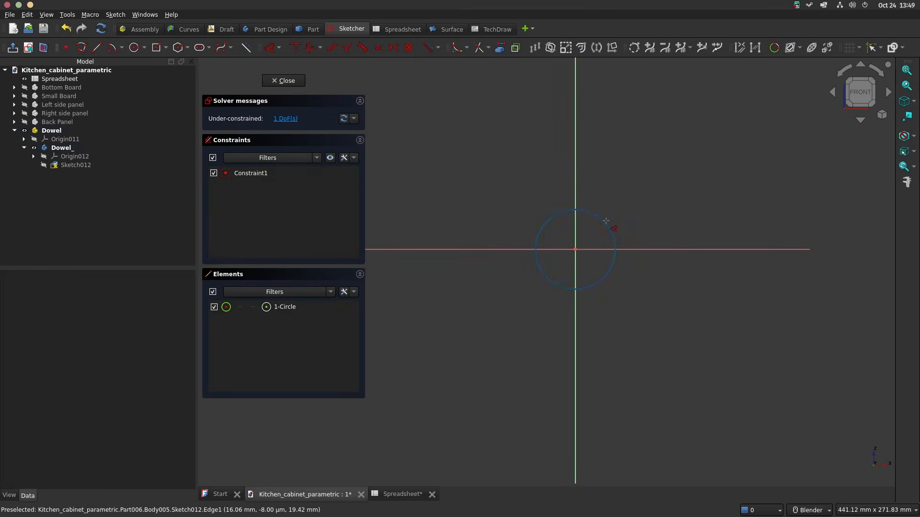
left_click(602, 220)
left_click(653, 192)
type("6")
key("Return")
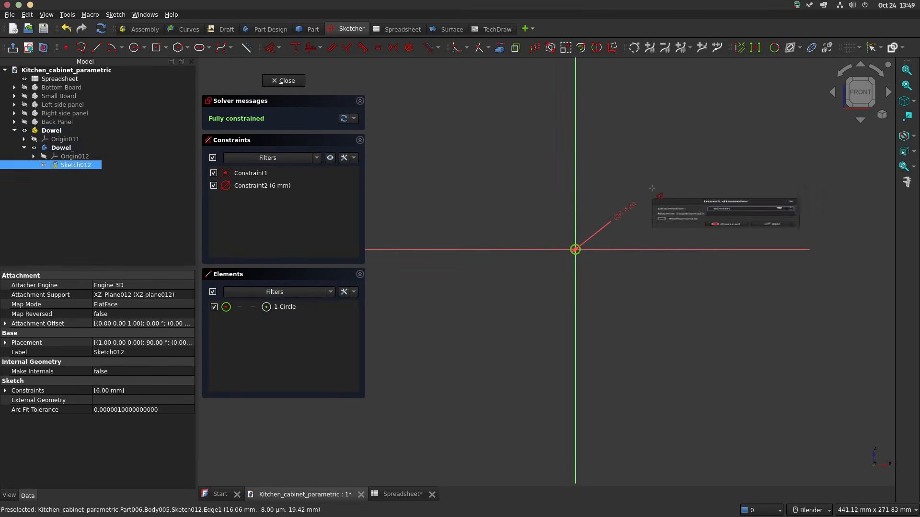
Step: Close the sketch and pad the circle with the Two dimensions type, 10 mm in each direction
left_click(285, 81)
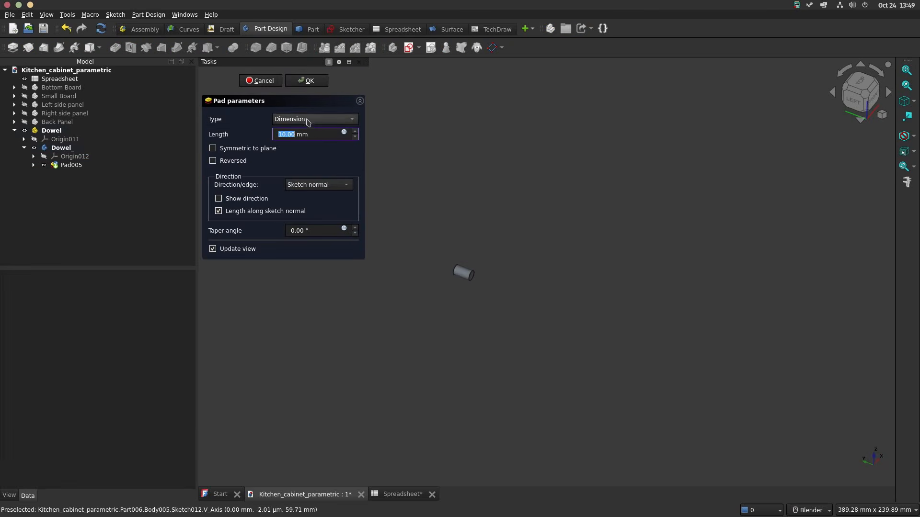
left_click(308, 121)
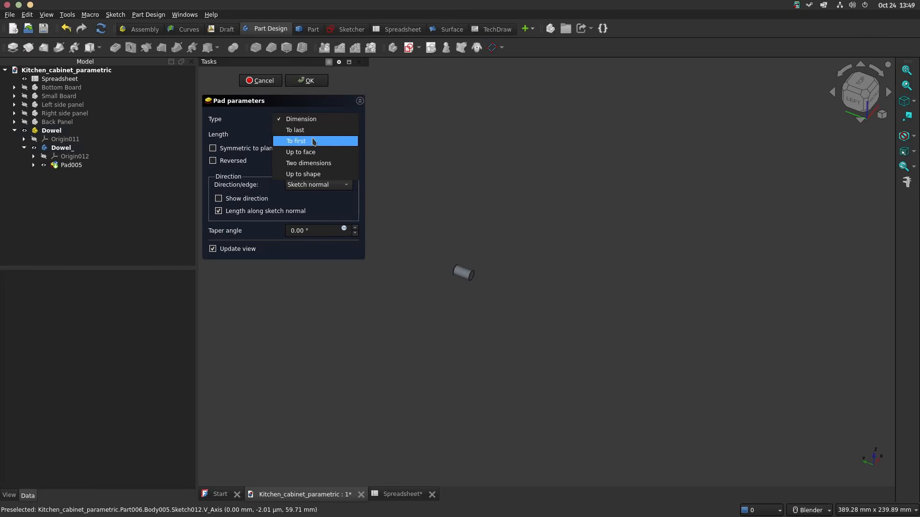
left_click(308, 163)
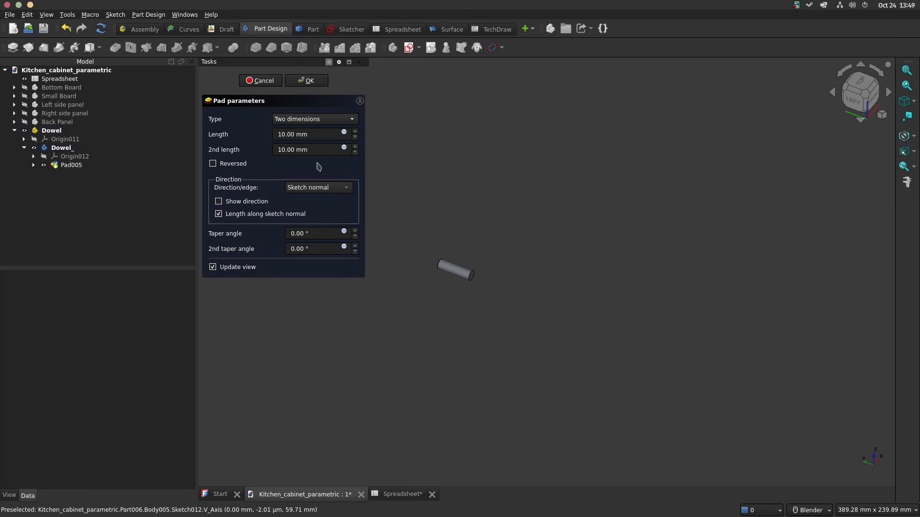
left_click(309, 81)
Step: Fillet both circular end edges of the dowel with a 1 mm radius, and collapse and hide the Dowel part
scroll(468, 324, "up", 5)
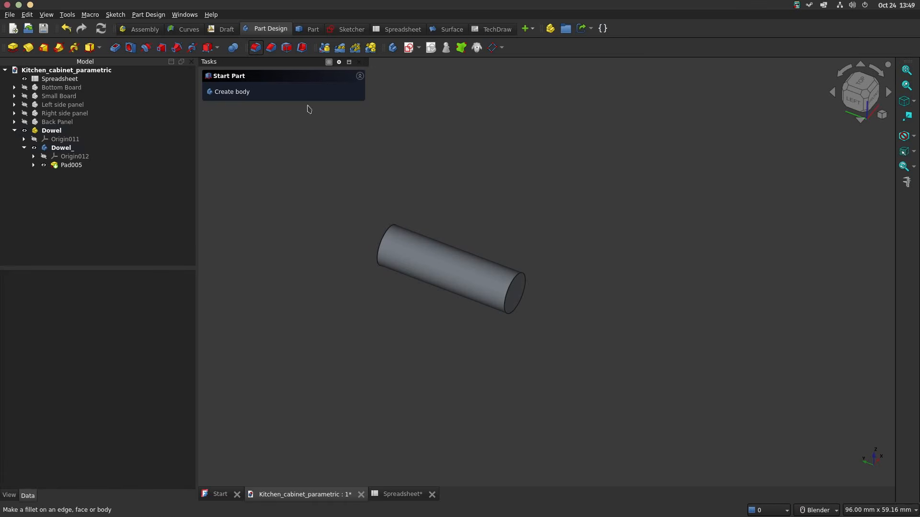
left_click(387, 233)
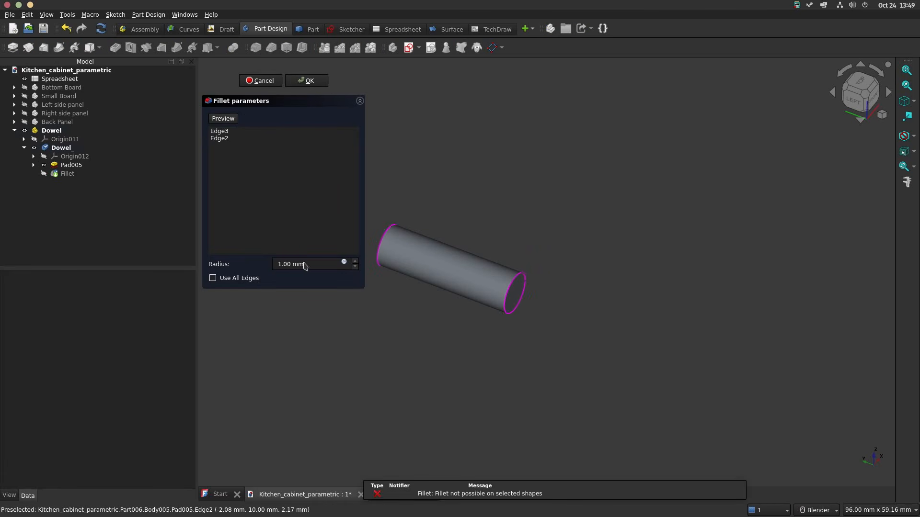
left_click(227, 119)
left_click(307, 80)
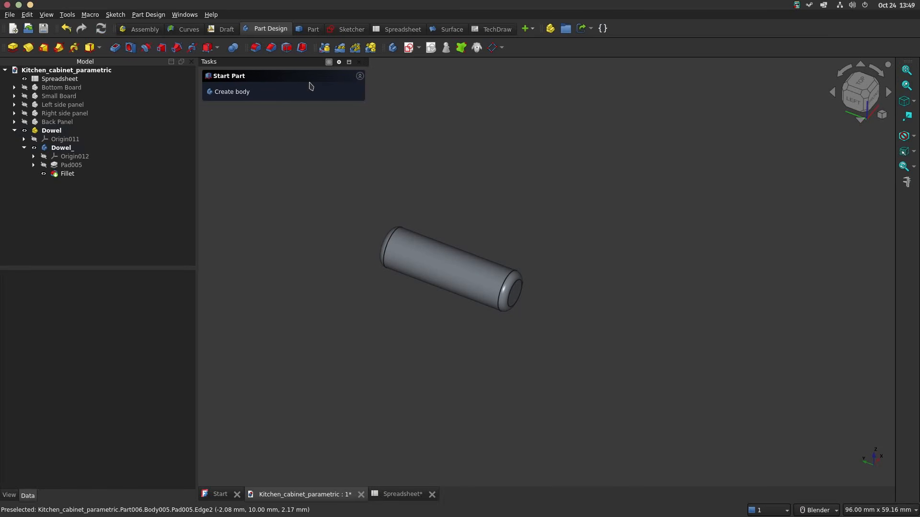
left_click(14, 131)
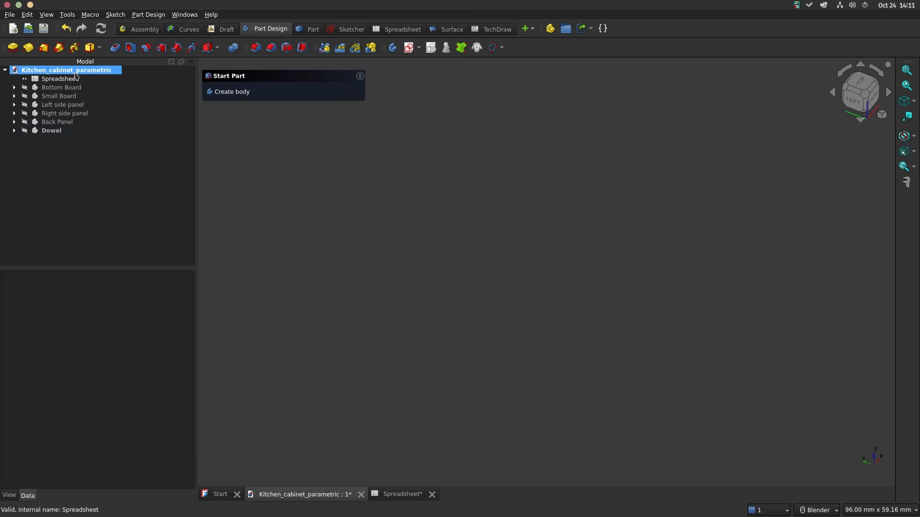
Step: Open the spreadsheet and enter the heading Feet Deport in cell I2
left_click(59, 79)
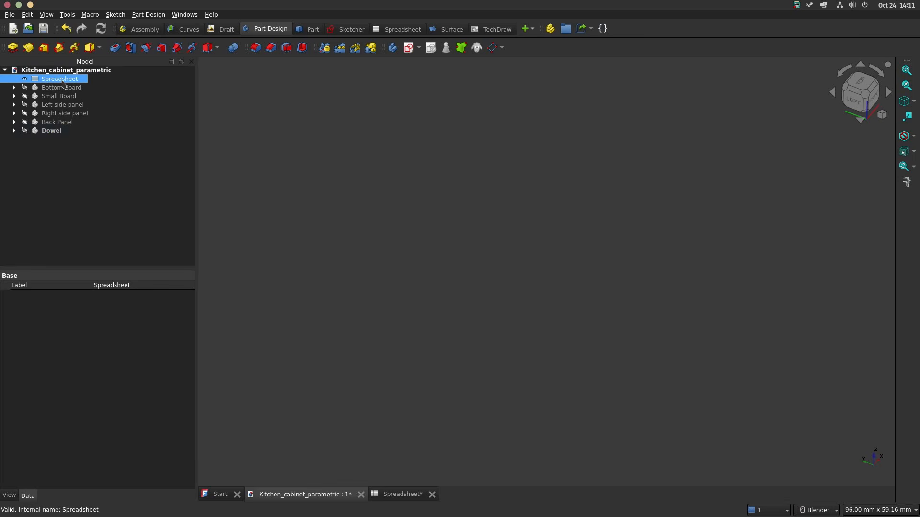
double_click(62, 81)
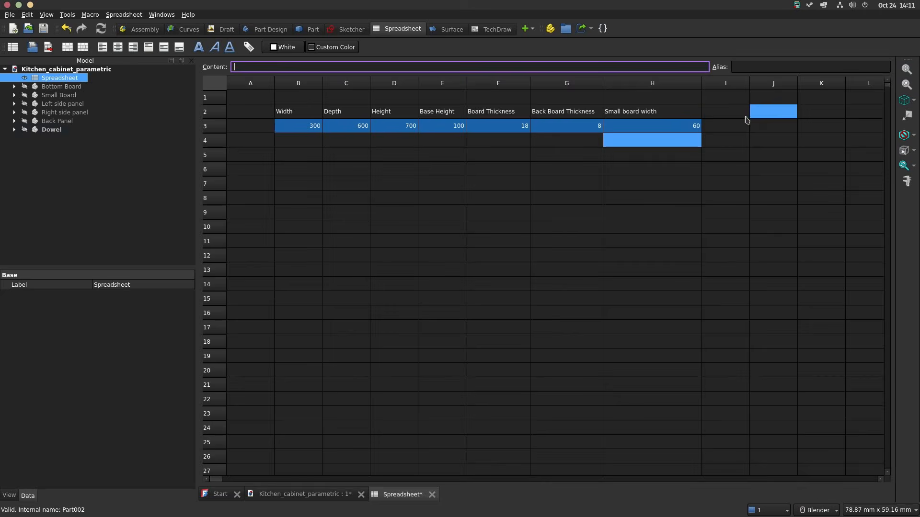
type("Feet De")
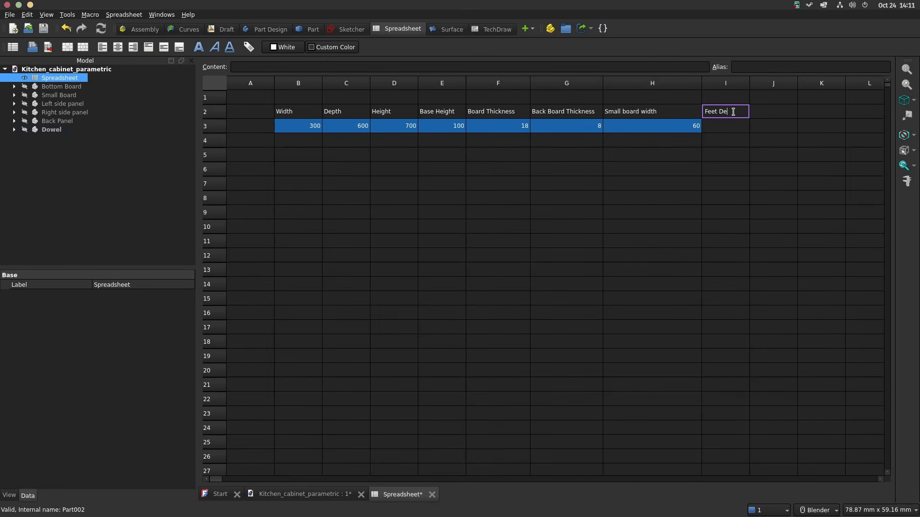
type("port")
key("Return")
Step: Enter 30 in cell I3 under Feet Deport and give the cell the alias fd
double_click(721, 124)
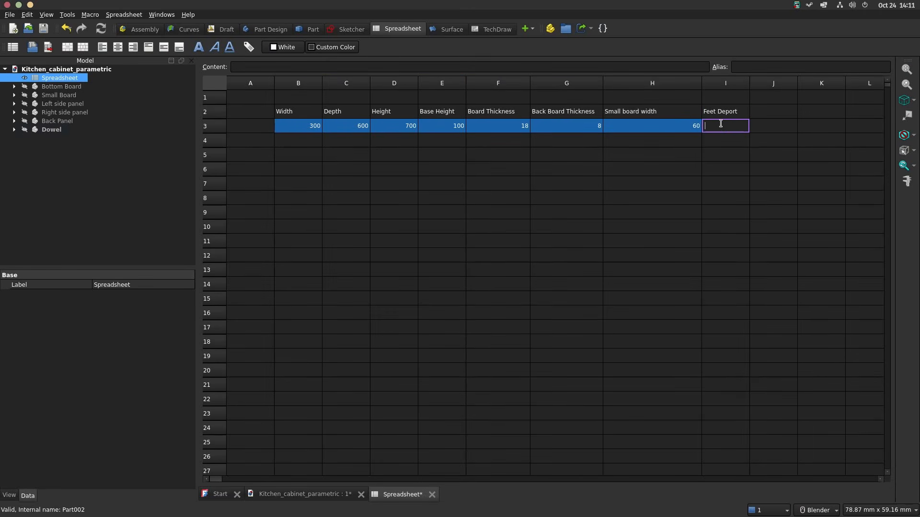
type("30")
left_click(749, 72)
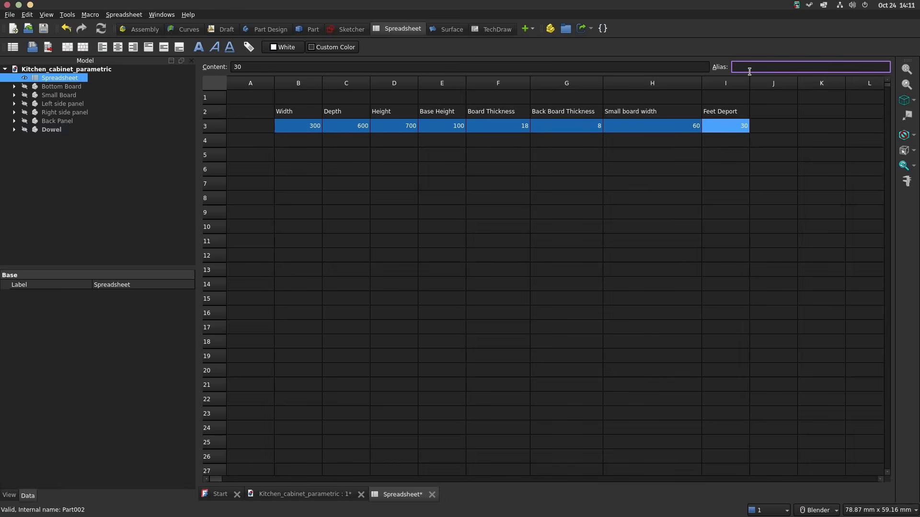
key("Return")
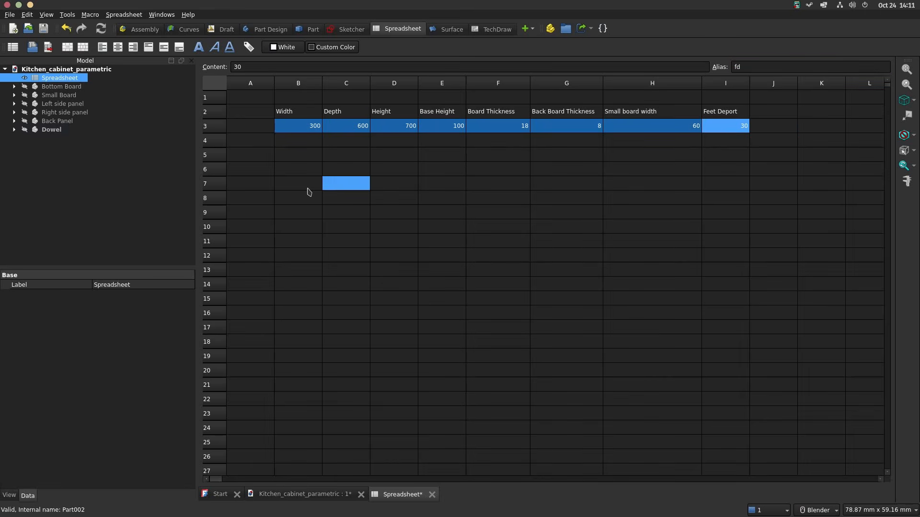
Step: Return to the cabinet model, create a new top-level part and name it Front Feet Board
left_click(302, 494)
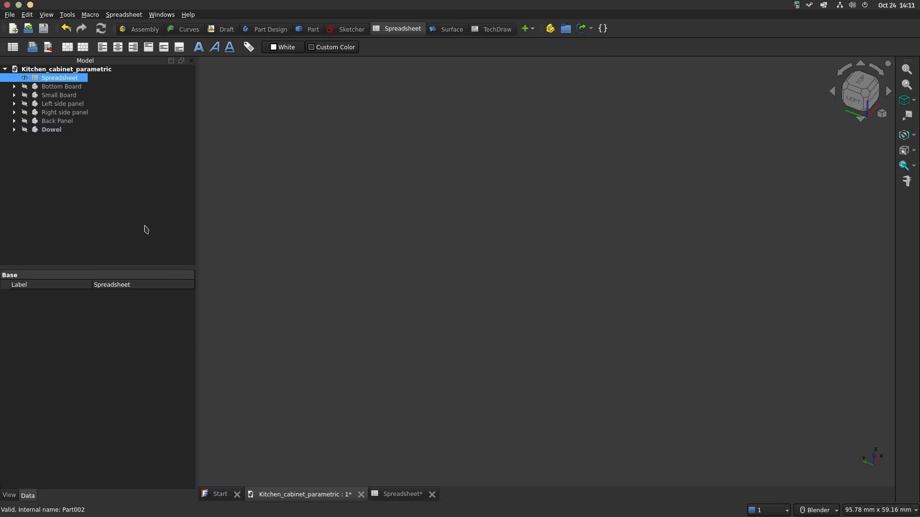
left_click(61, 70)
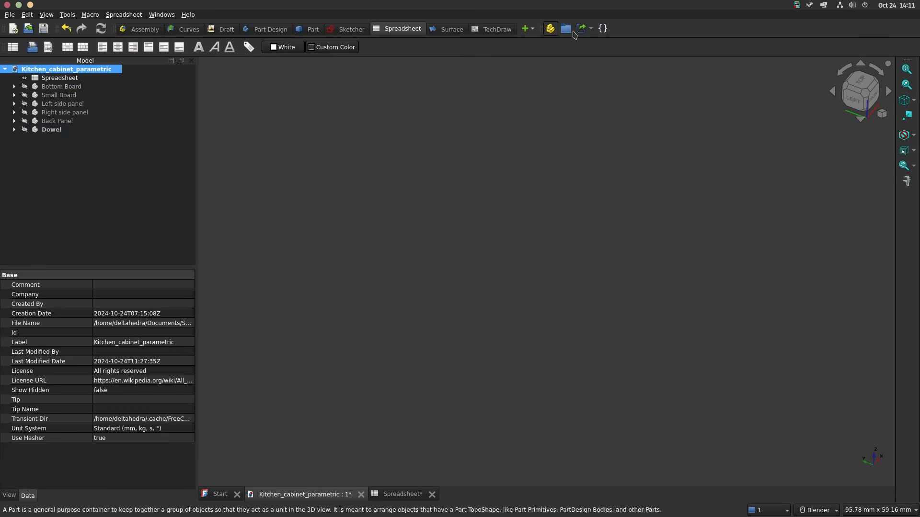
left_click(550, 29)
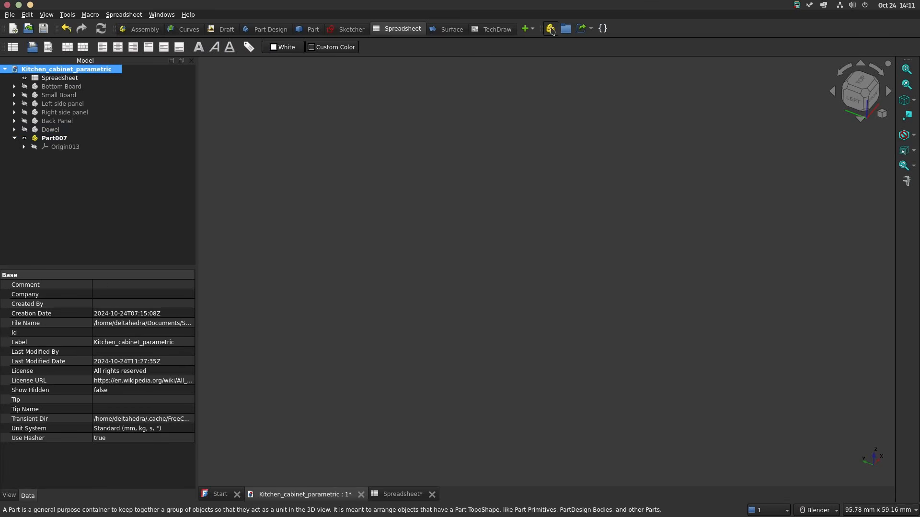
left_click(57, 138)
left_click(61, 140)
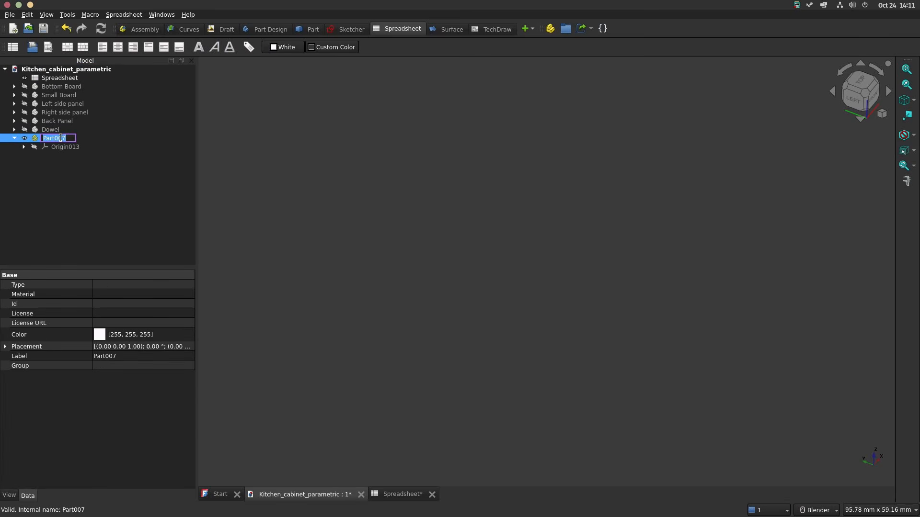
type("Front")
type(" Feet Board")
key("Return")
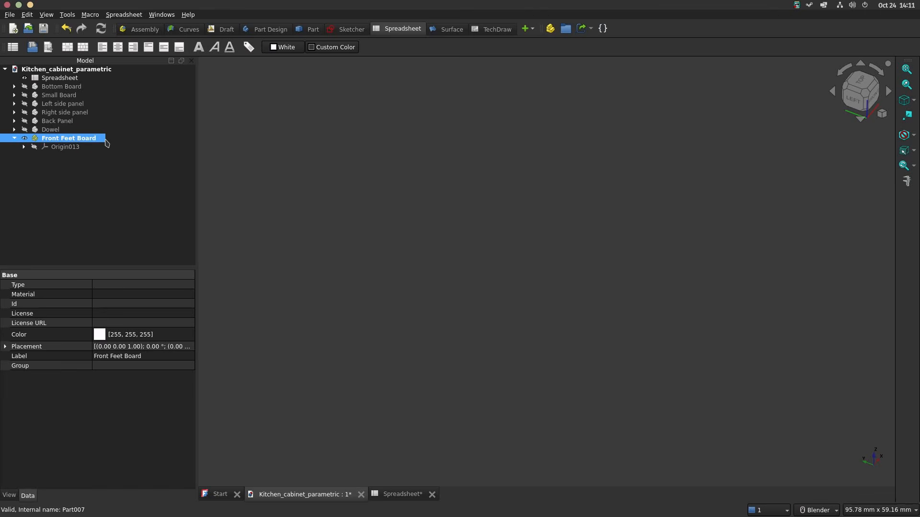
Step: Switch to Part Design, add a body to the Front Feet Board part and start a sketch on its XZ plane
left_click(266, 29)
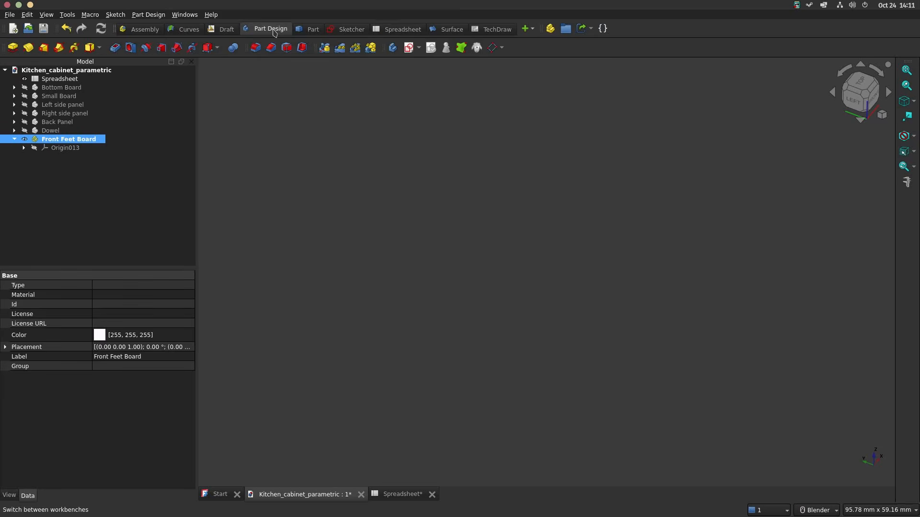
left_click(392, 48)
left_click(234, 92)
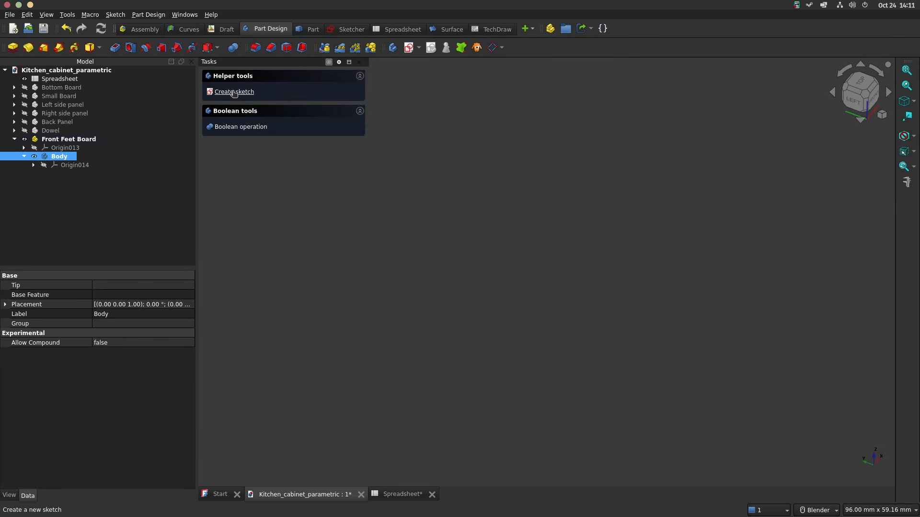
scroll(484, 249, "down", 3)
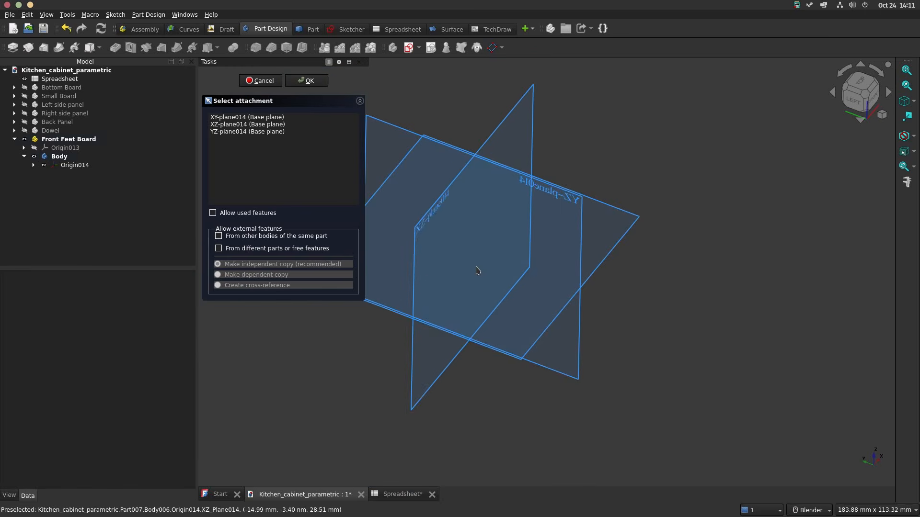
left_click(418, 232)
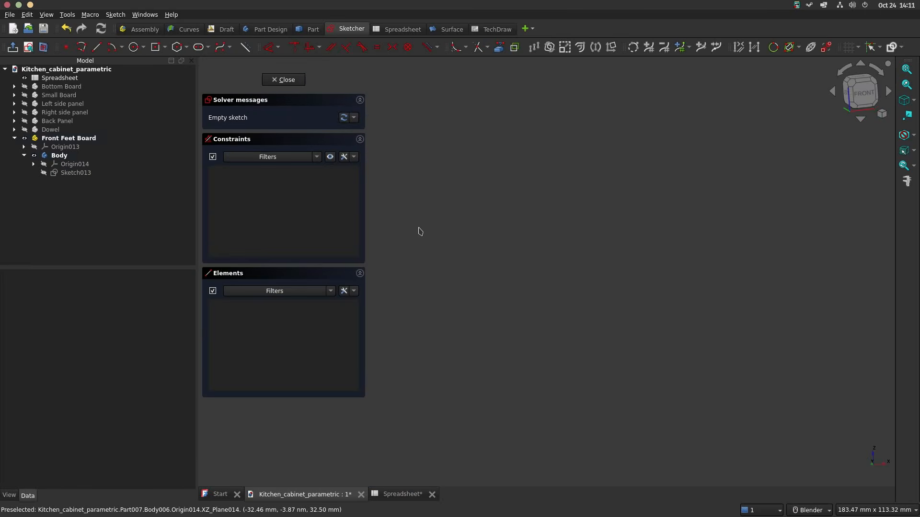
Step: Draw a rectangle centred on the sketch origin, about 74 mm wide and 119 mm high
left_click(157, 48)
scroll(555, 293, "down", 5)
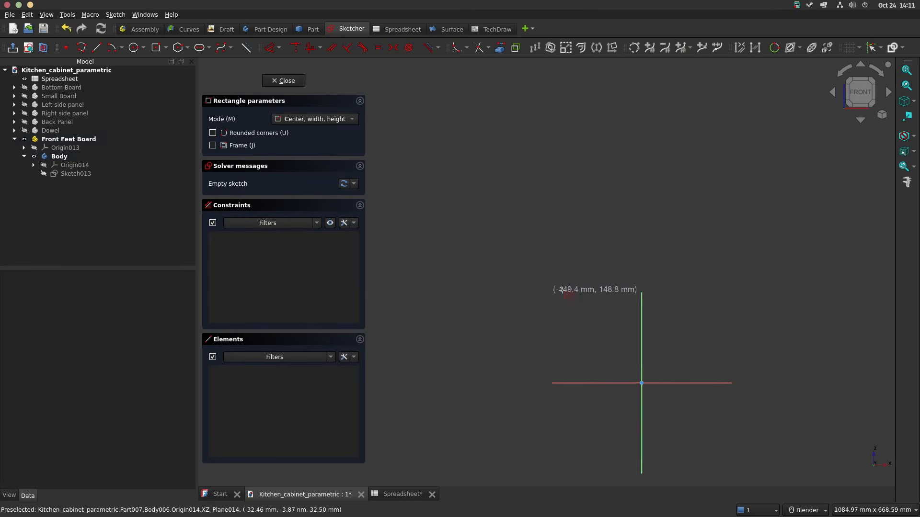
scroll(663, 451, "up", 1)
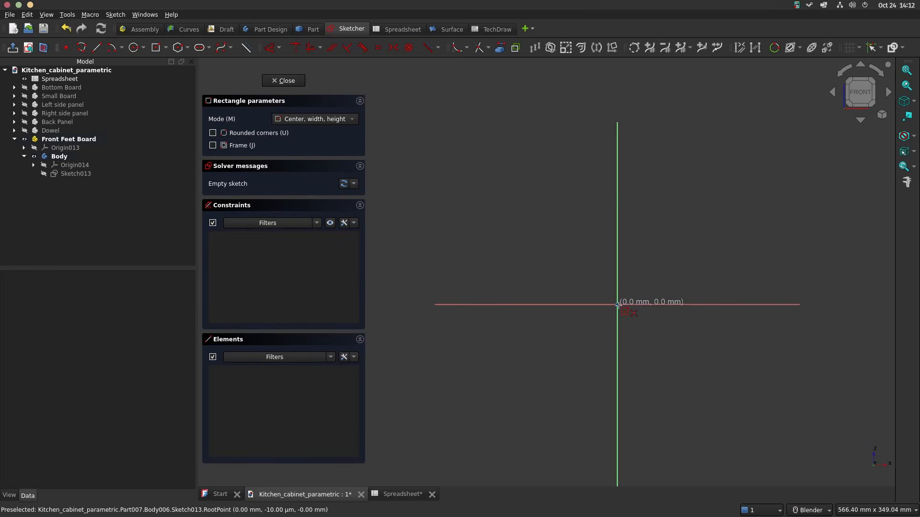
left_click(617, 304)
left_click(662, 231)
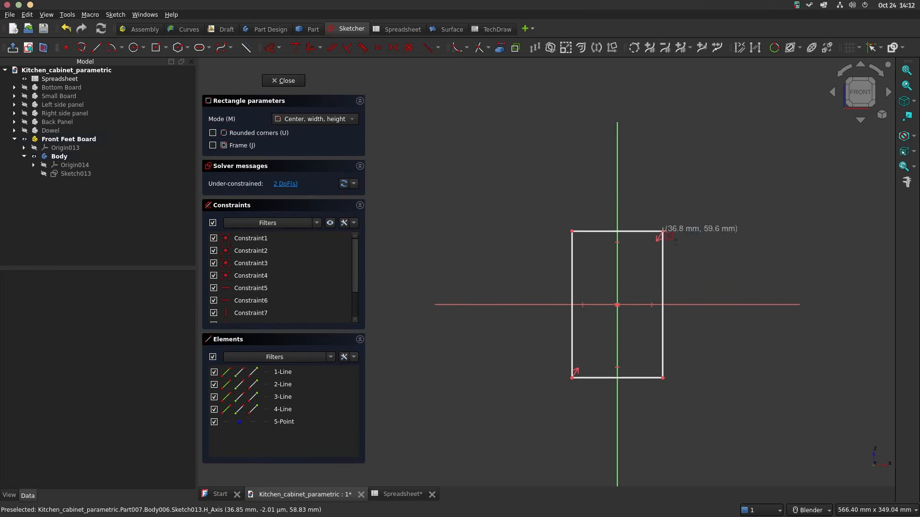
right_click(645, 290)
Step: Constrain the length of the rectangle's lower edge with the expression <<Spreadsheet>>.bt
left_click(646, 378)
key("l")
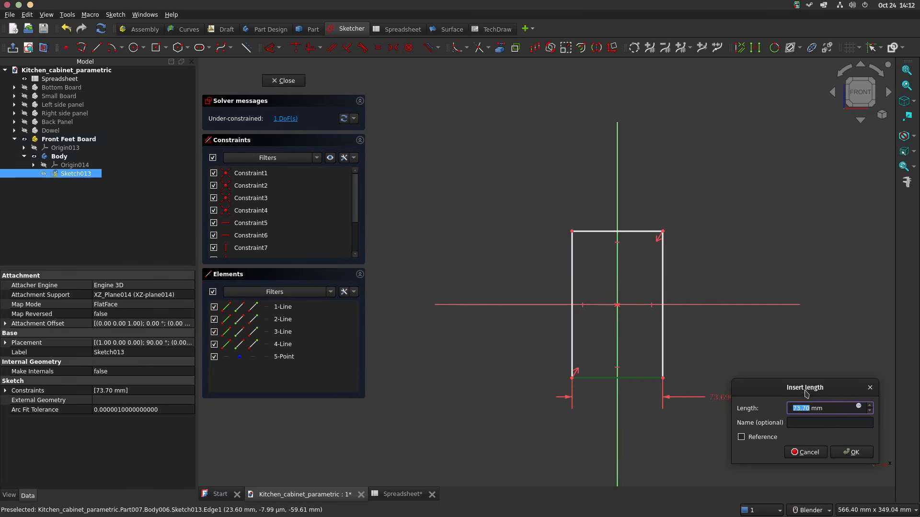
left_click(859, 407)
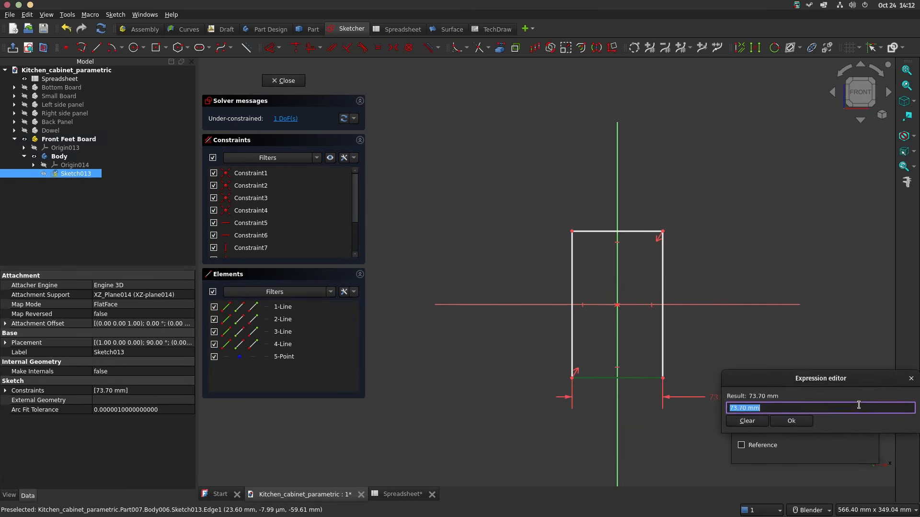
type("<<Spreadsheet>>.bt")
key("Down")
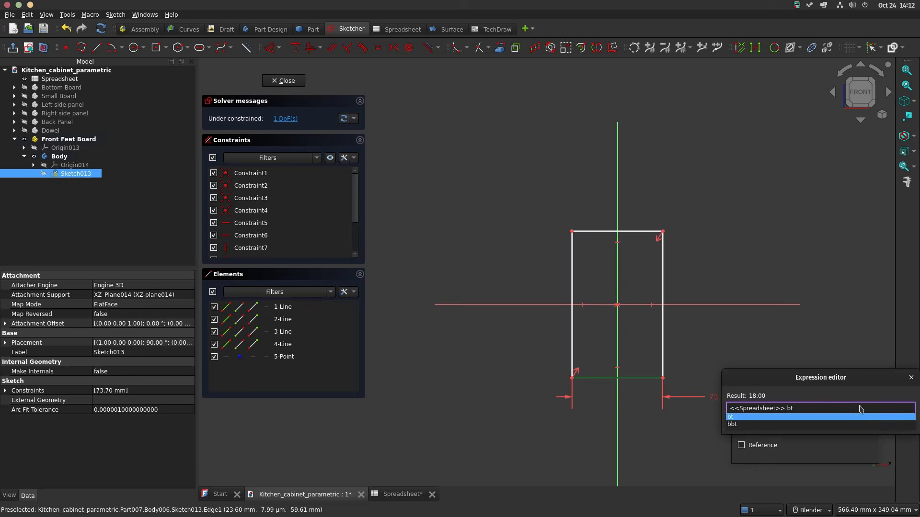
key("Return")
key("Return")
left_click(853, 452)
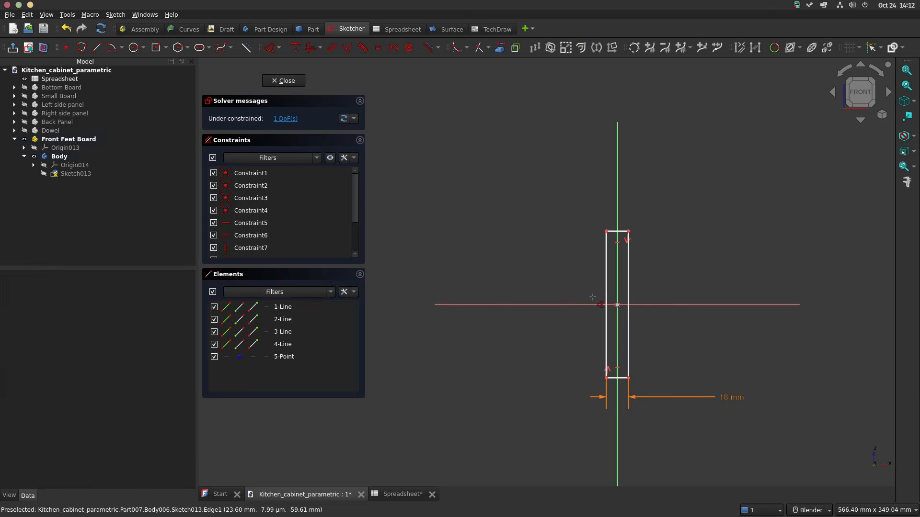
Step: Constrain the length of the rectangle's vertical edge with the expression <<Spreadsheet>>.sbw
left_click(607, 266)
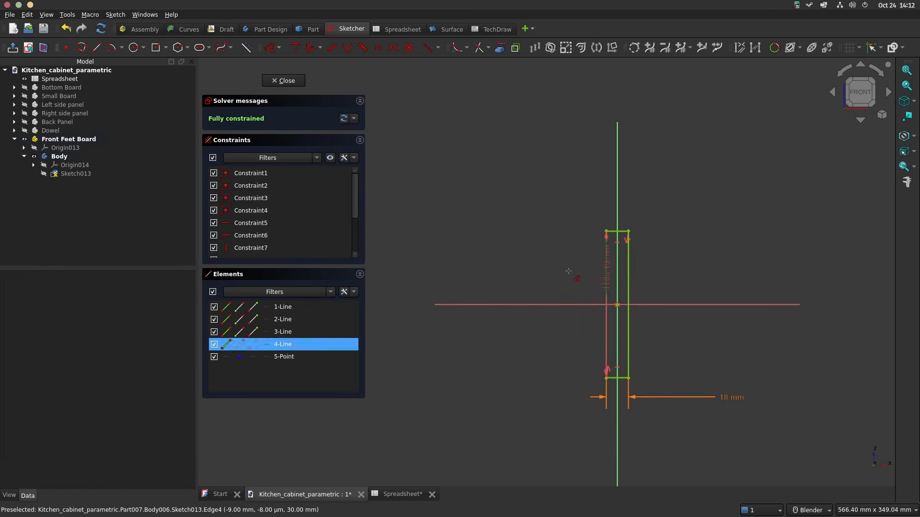
key("i")
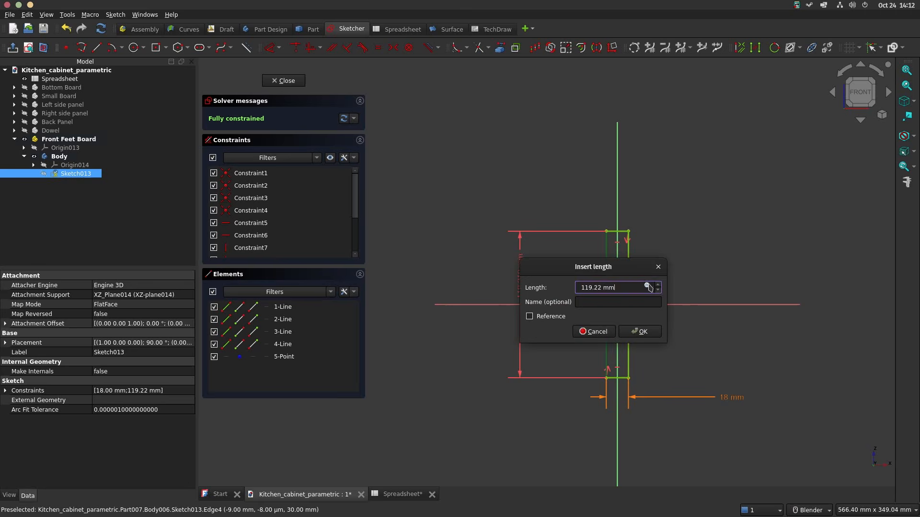
left_click(647, 286)
type("Spre")
key("Down")
key("Down")
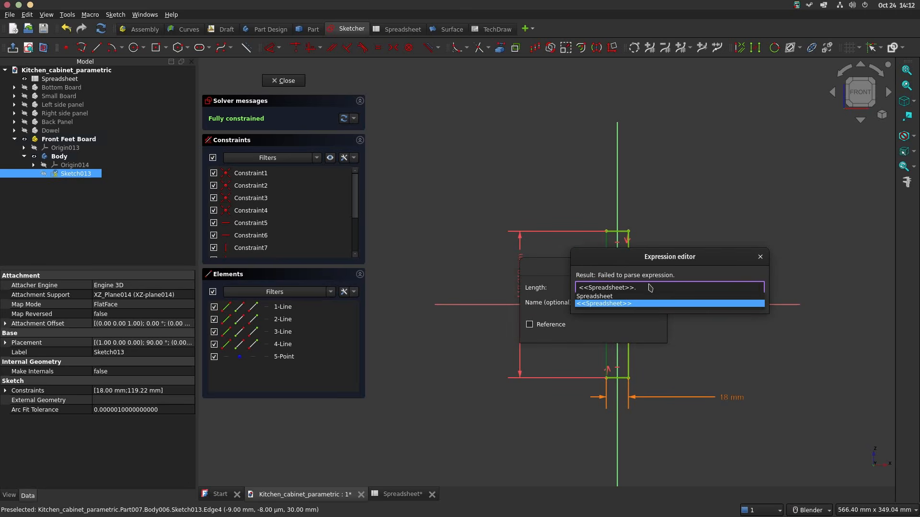
type("bbt")
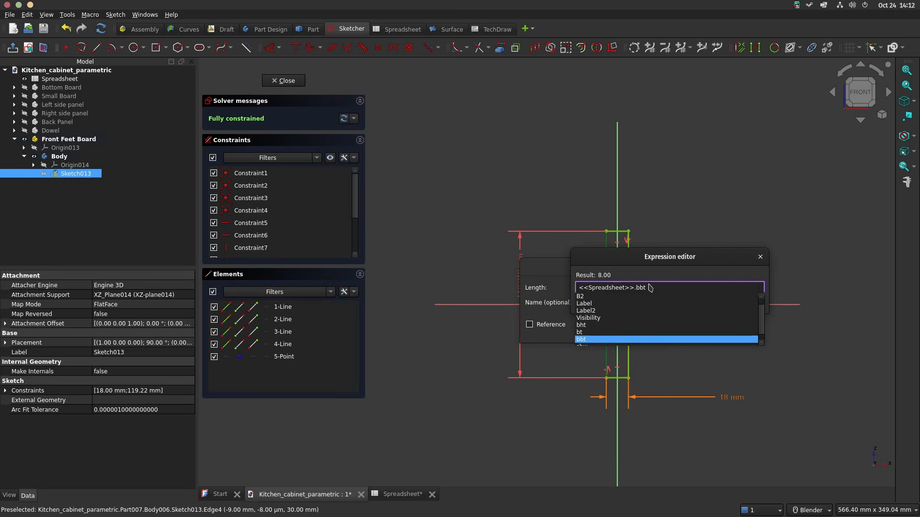
key("BackSpace")
key("BackSpace")
key("BackSpace")
type("sbw")
key("Return")
key("Return")
key("Return")
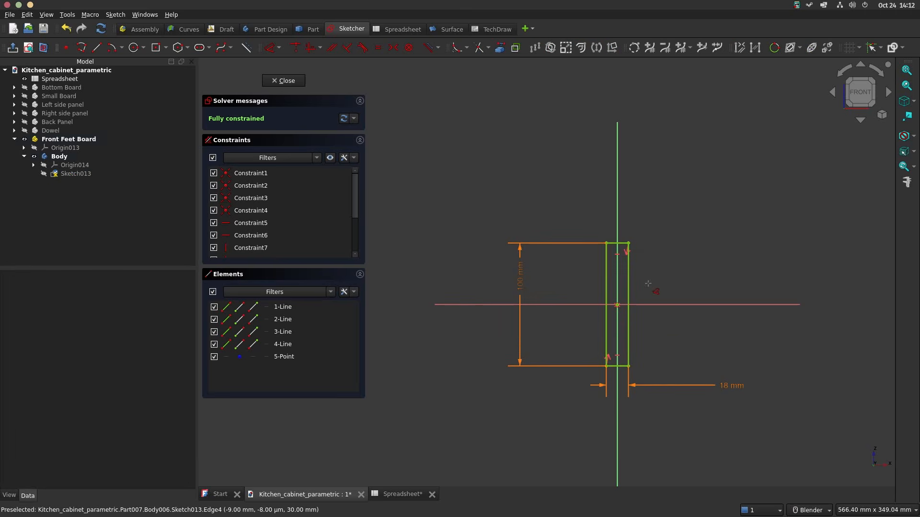
Step: Close the sketch and pad it with its length linked to <<Spreadsheet>>.w
left_click(287, 81)
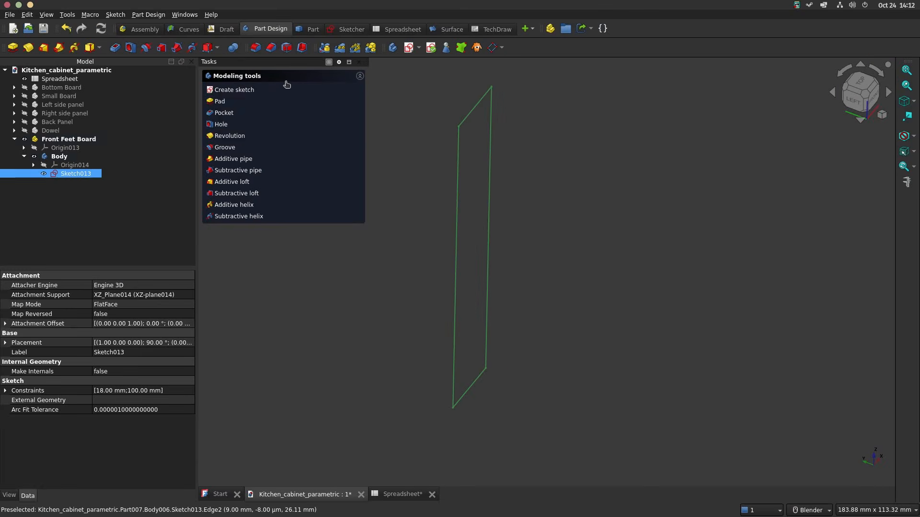
left_click(219, 102)
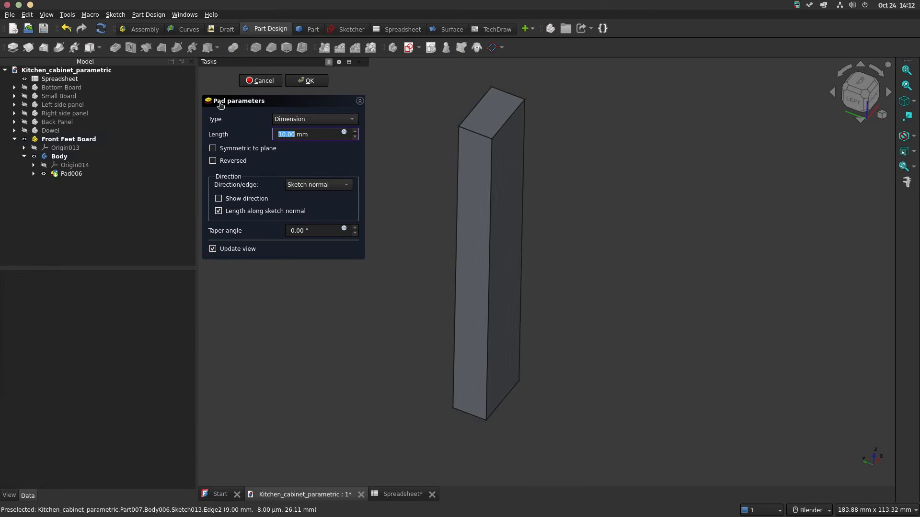
left_click(344, 133)
type("<<Spreadsheet>>.")
key("Down")
key("Down")
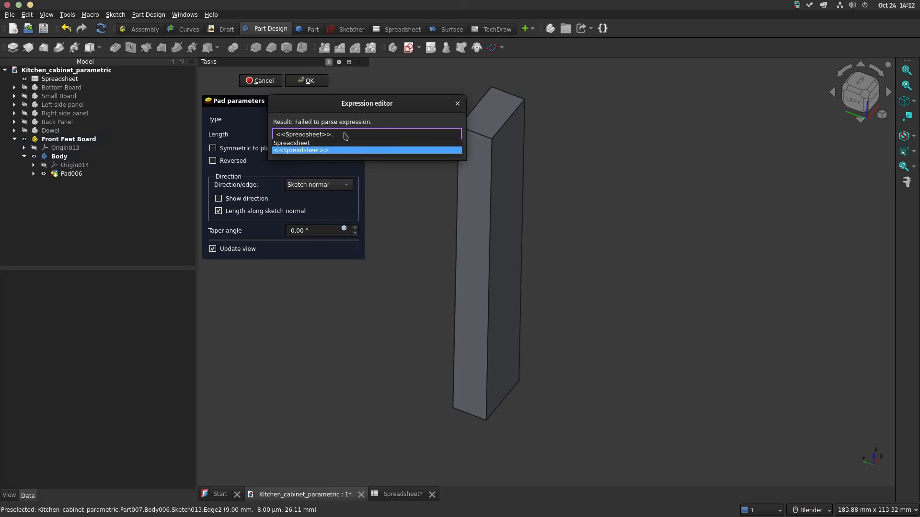
type("w")
key("Return")
key("Return")
key("Return")
scroll(344, 178, "down", 7)
Step: Rename the padded body as Front_feet_board
left_click(68, 158)
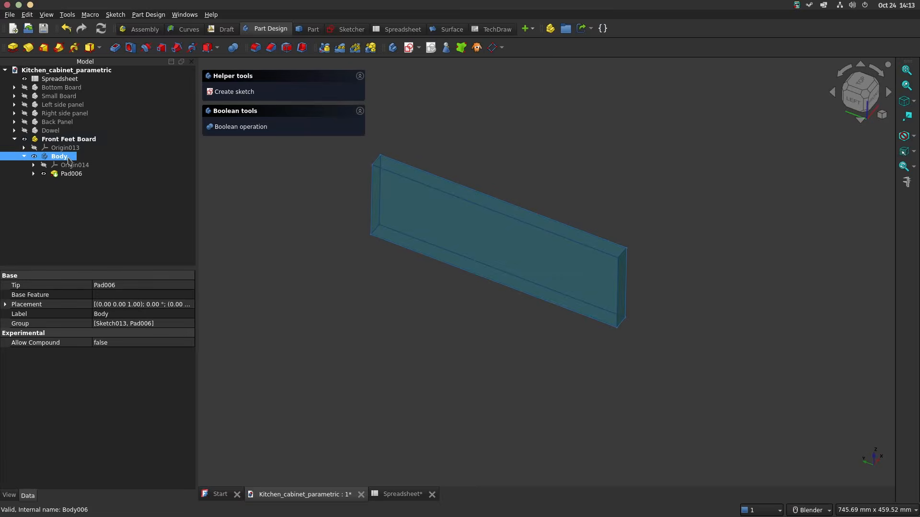
left_click(68, 158)
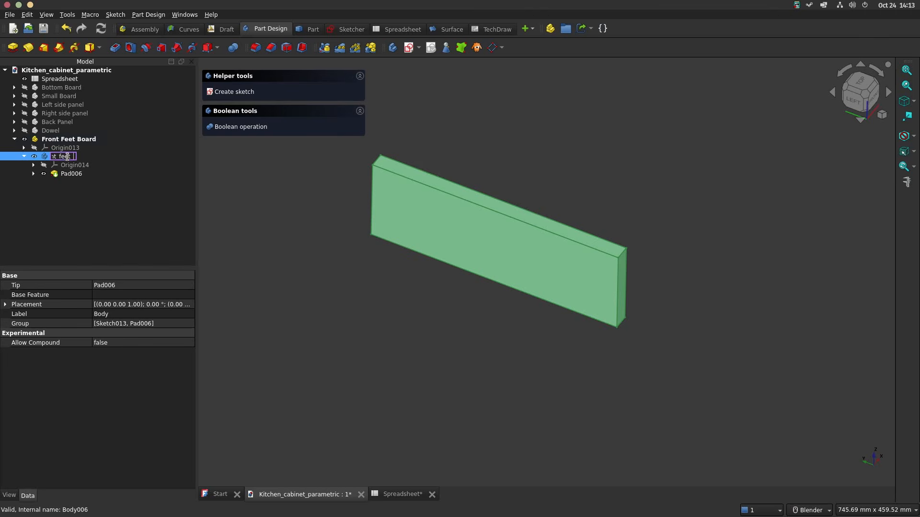
type("Front_feet_board")
key("Return")
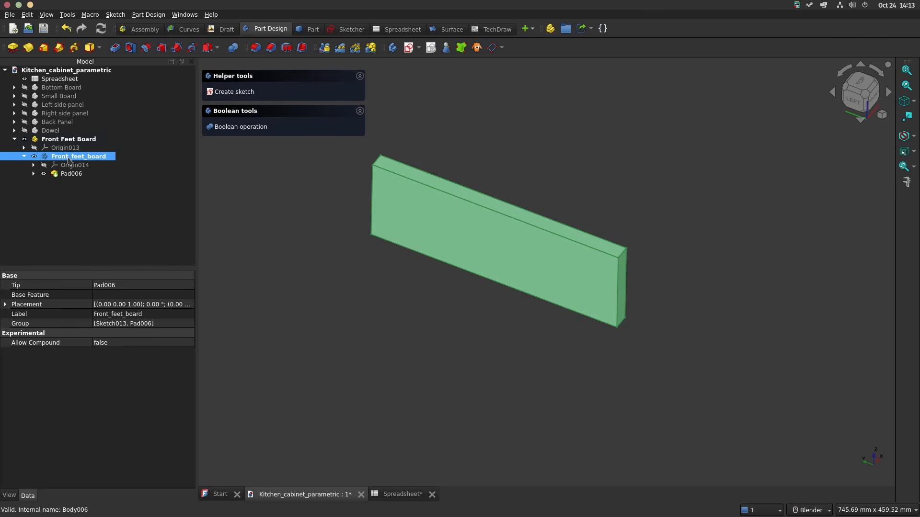
Step: Hide the Front Feet Board part, collapse it in the model tree and deactivate it
left_click(24, 157)
left_click(44, 139)
key("space")
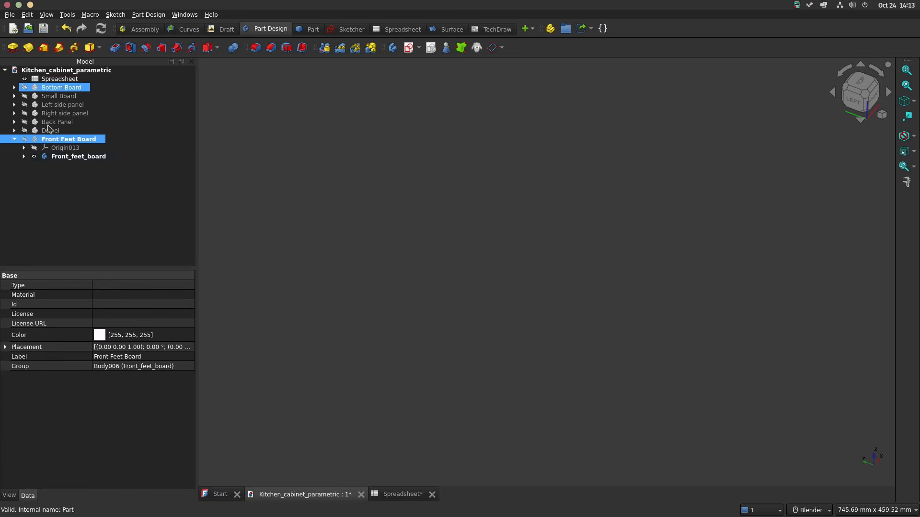
key("Left")
left_click(70, 70)
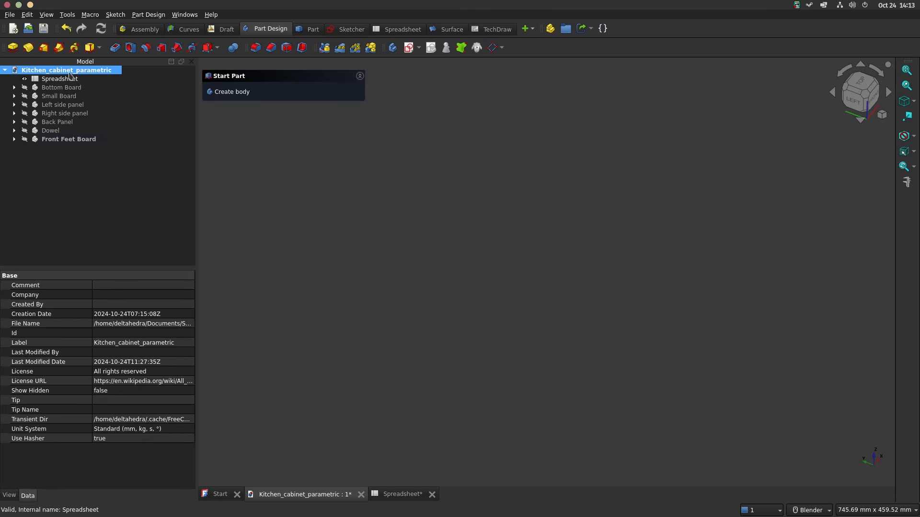
Step: Show the Front Feet Board part and activate its Front_feet_board body
left_click(13, 140)
key("space")
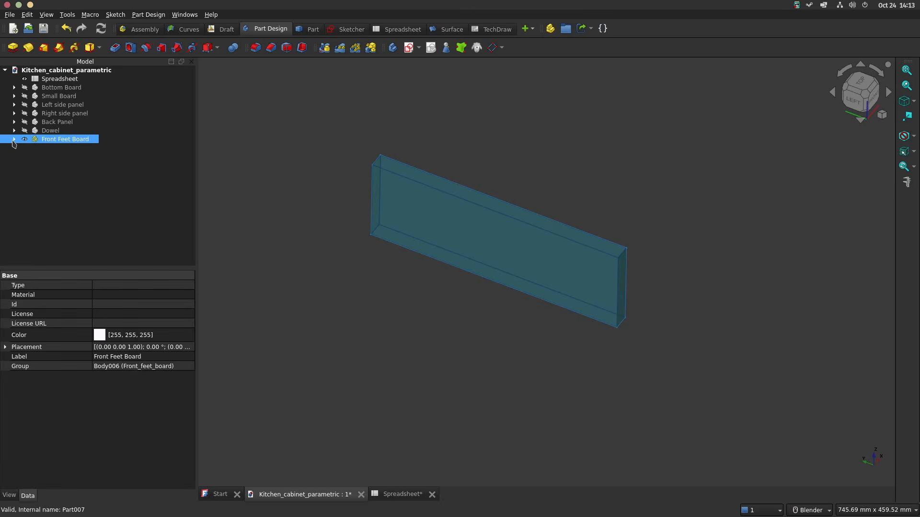
left_click(14, 140)
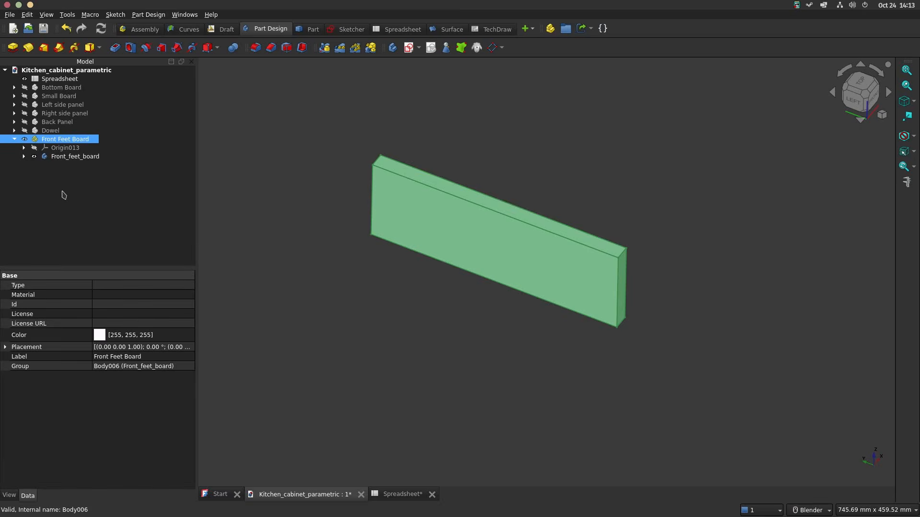
double_click(75, 156)
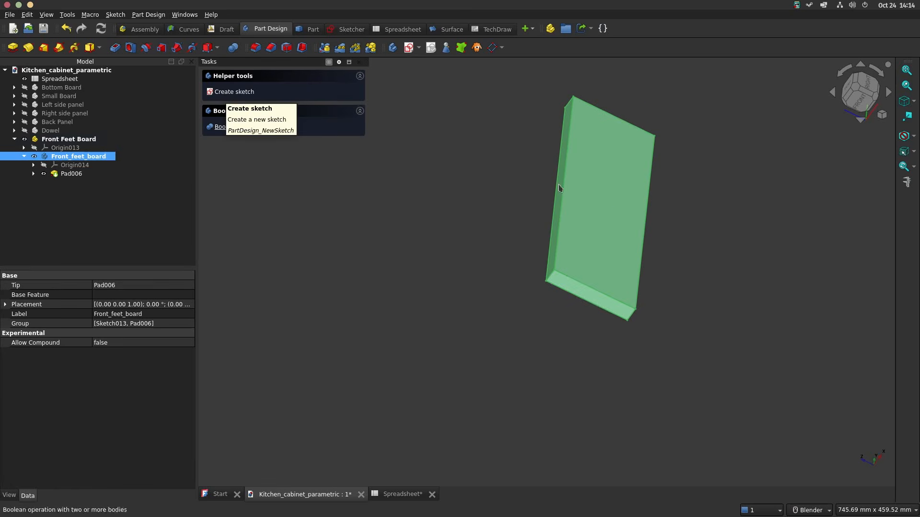
Step: Start a new sketch on the large flat face of the front feet board
left_click(675, 216)
left_click(585, 199)
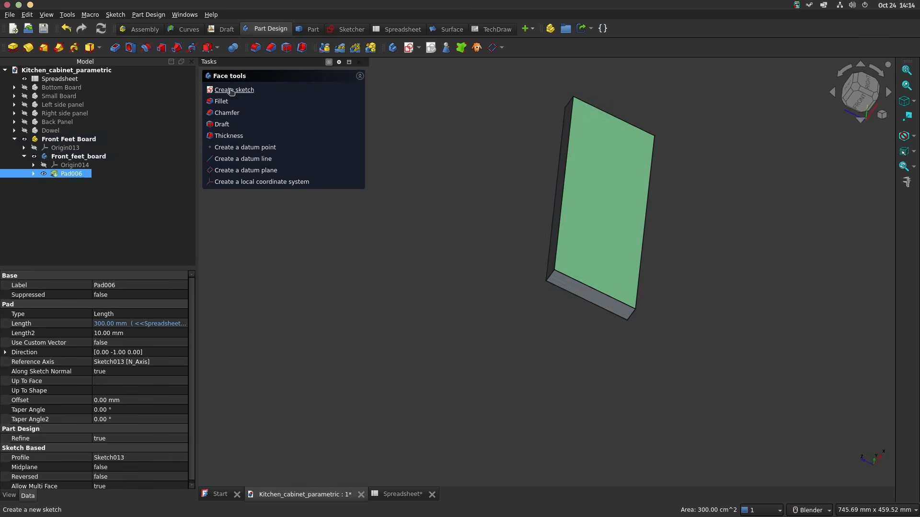
left_click(231, 91)
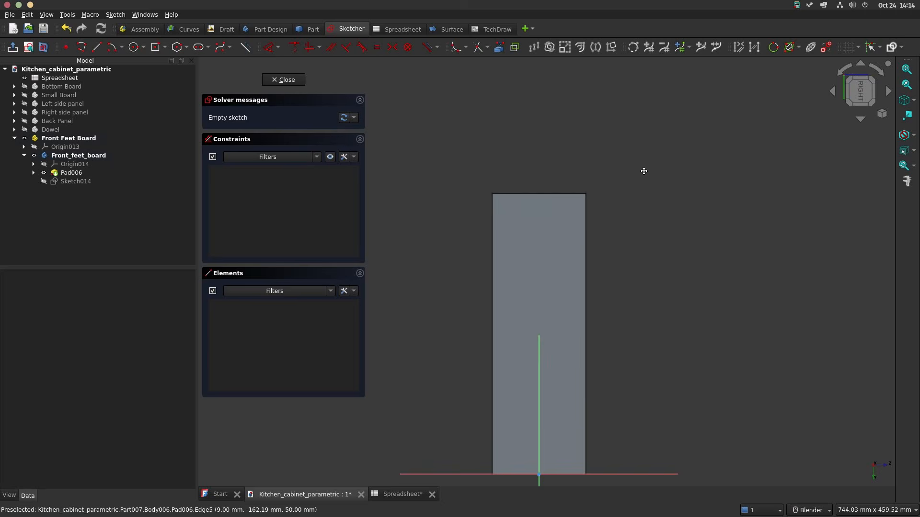
Step: Draw a circle near the board's upper corner, with its centre about 26 mm from the short end on the sketch axis
left_click(845, 70)
left_click(845, 69)
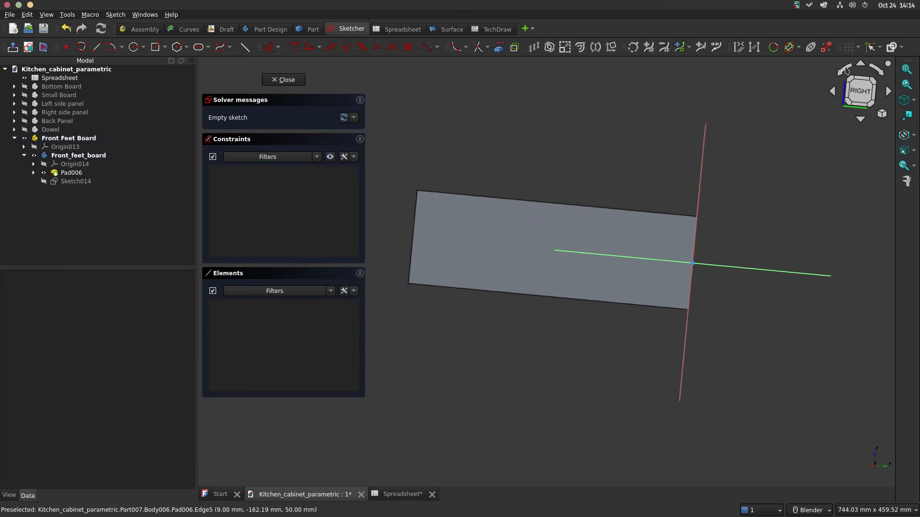
middle_click_drag(471, 163, 524, 152, "shift")
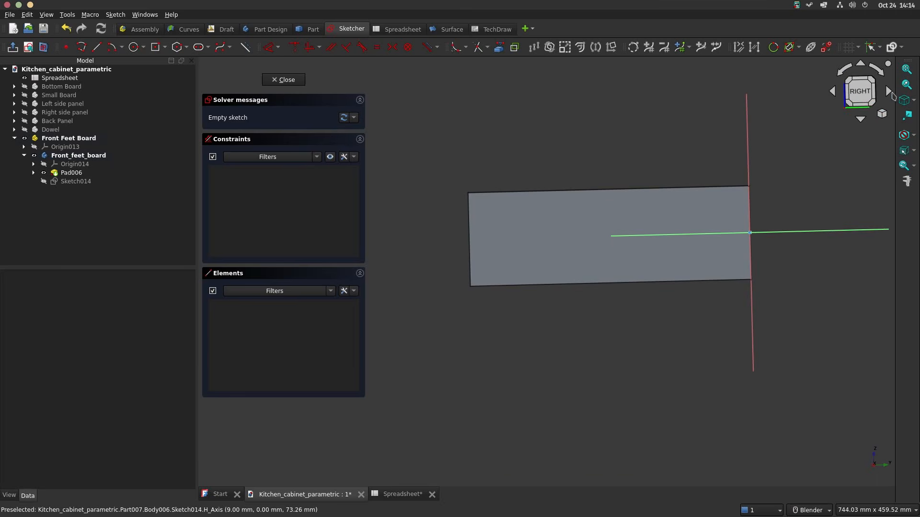
left_click(881, 72)
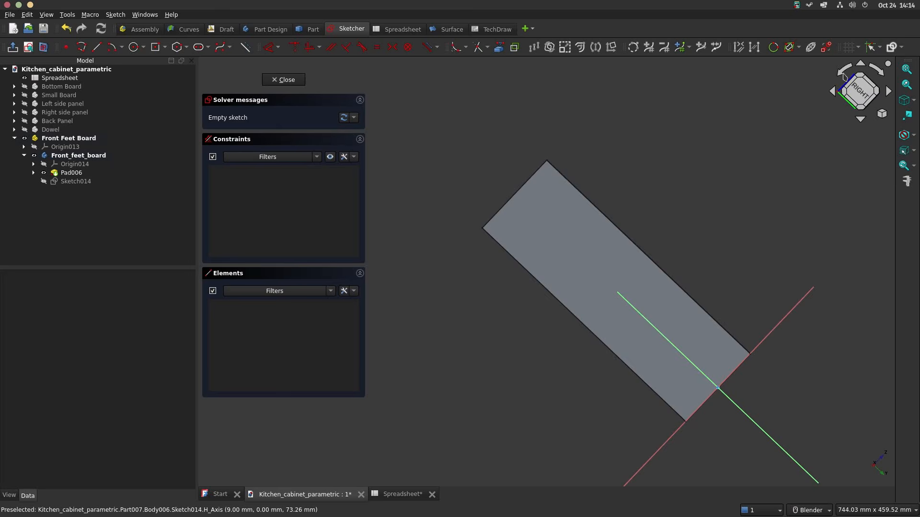
left_click(841, 73)
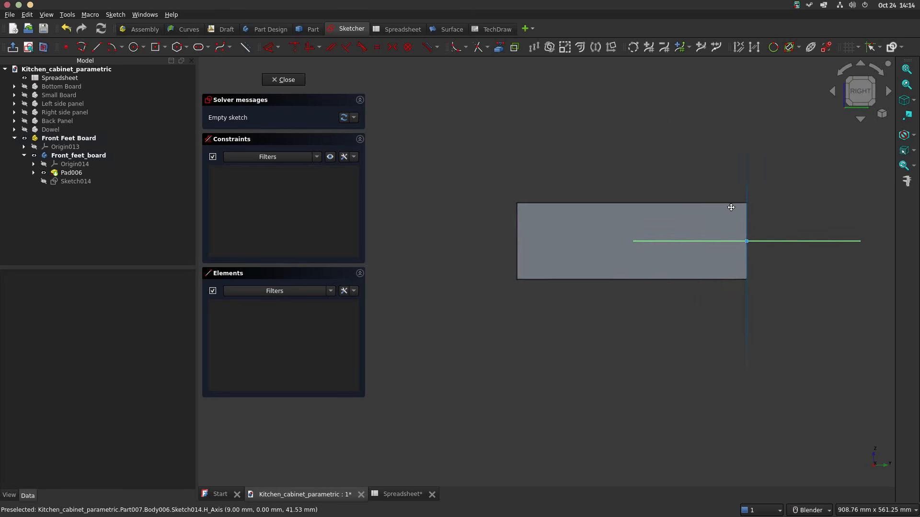
scroll(572, 243, "up", 3)
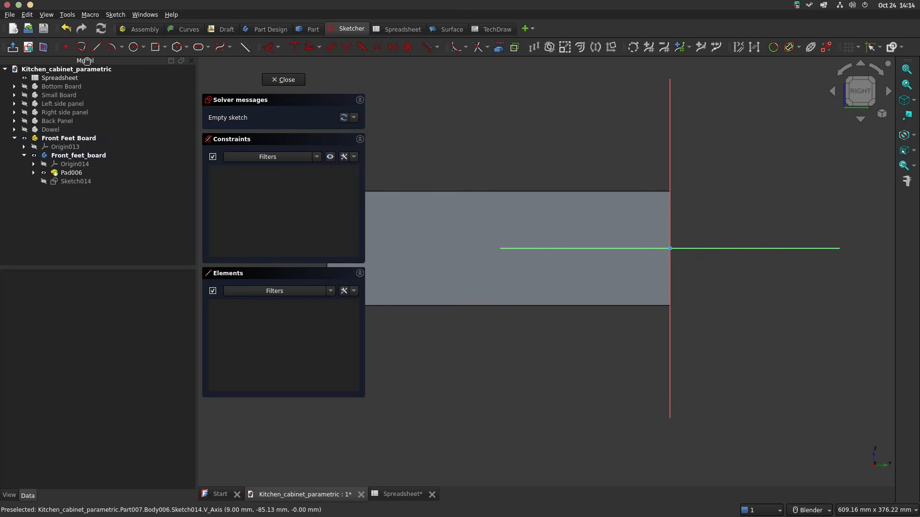
left_click(133, 48)
left_click(639, 211)
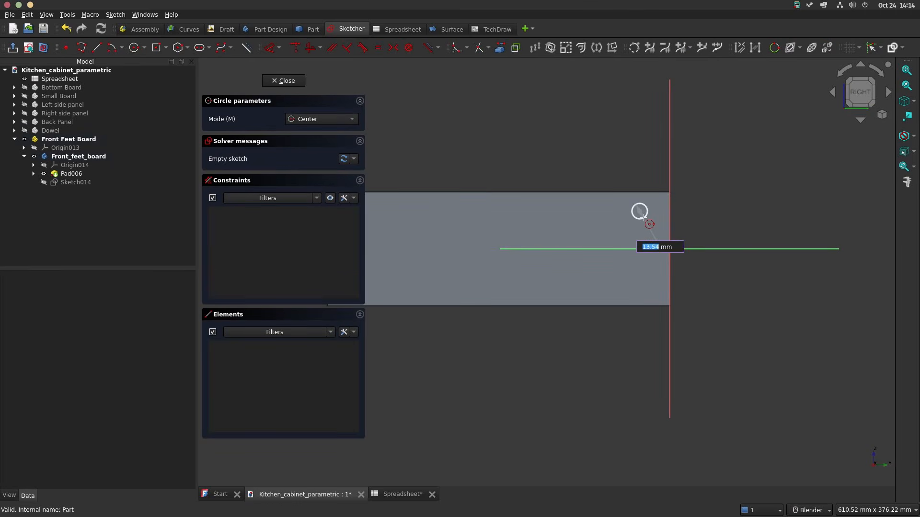
left_click(645, 217)
Step: Constrain the circle centre's distance from the vertical axis at the board's short end to <<Spreadsheet>>.bt/2
scroll(647, 212, "up", 2)
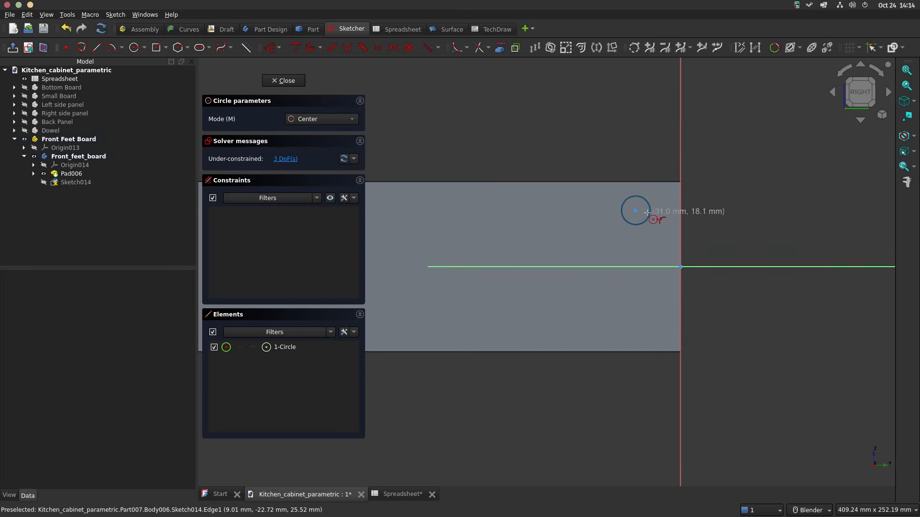
scroll(647, 212, "up", 1)
key("d")
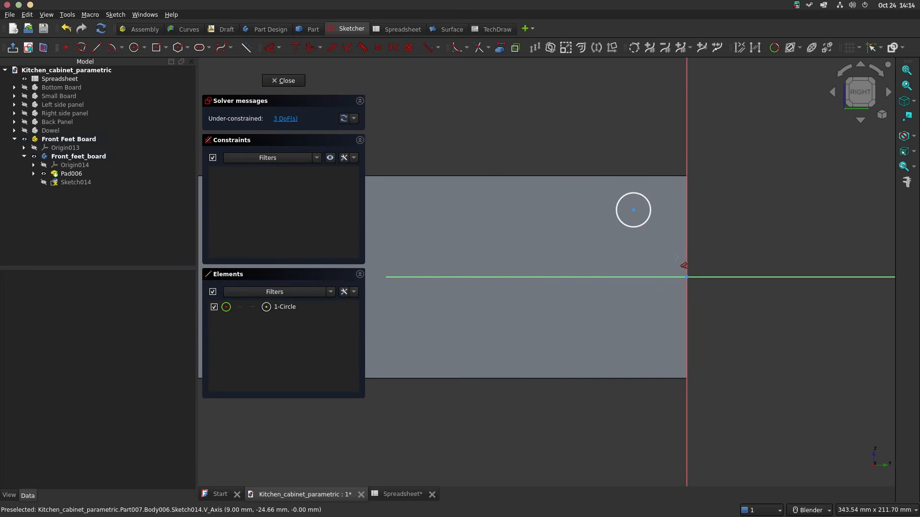
left_click(687, 260)
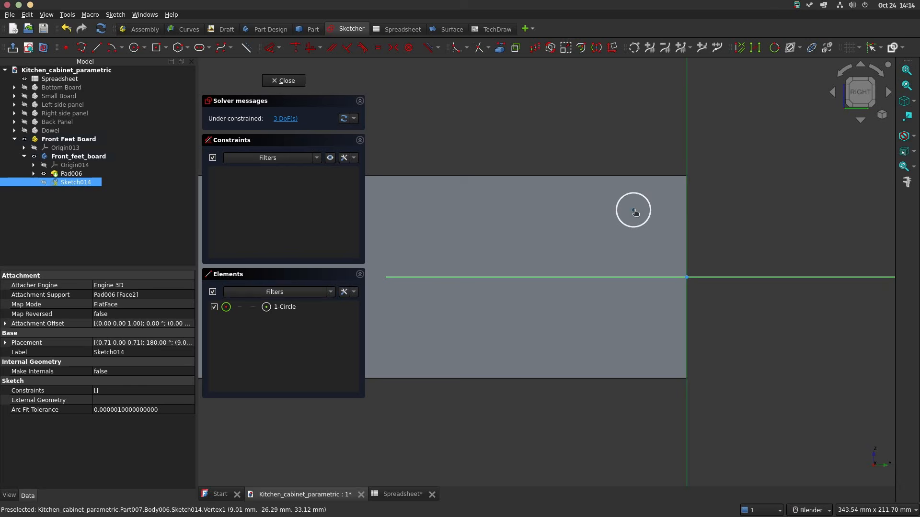
left_click(635, 212)
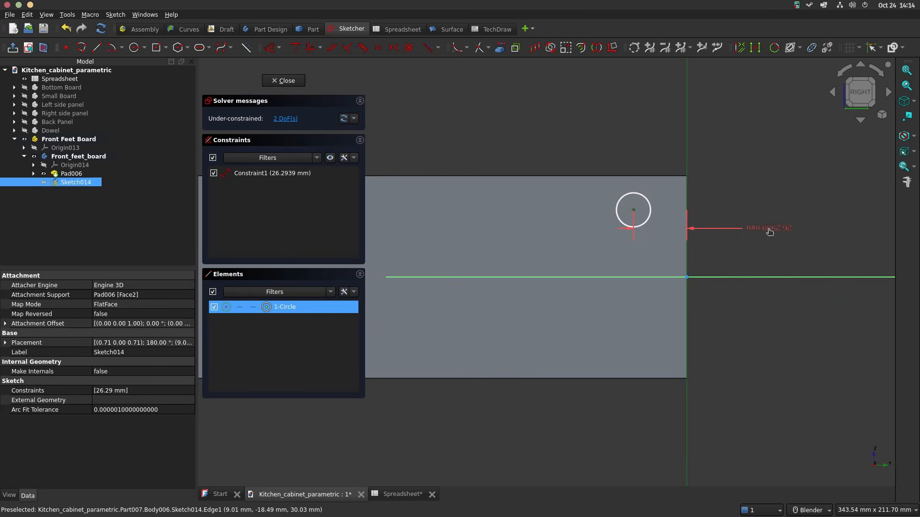
left_click(770, 232)
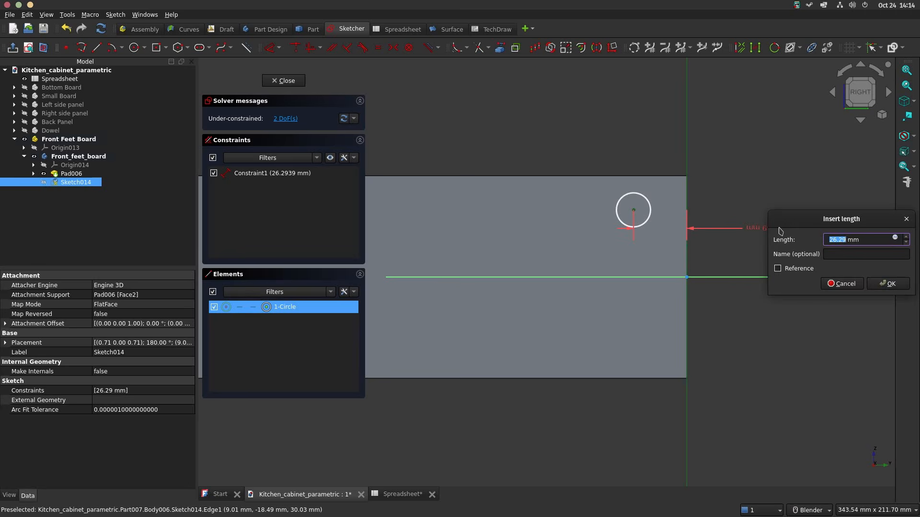
left_click(894, 238)
type("<<Spreadsheet>>.bt")
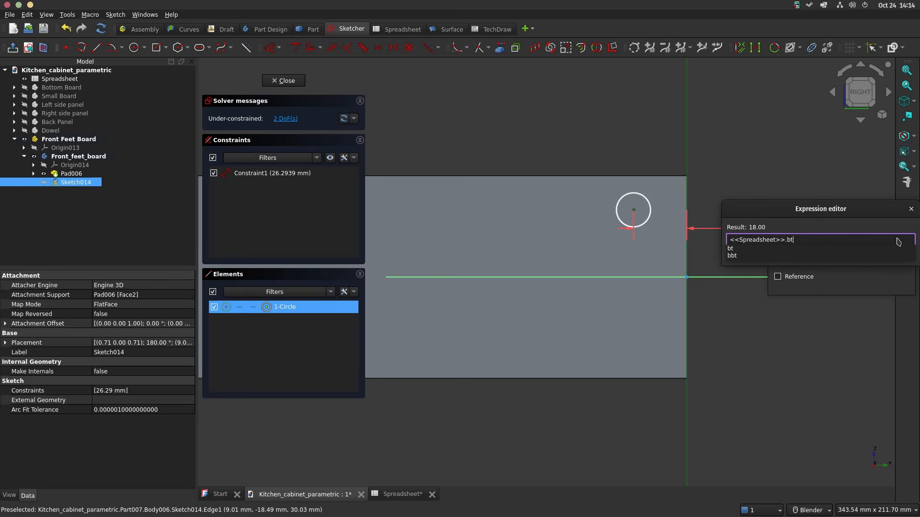
type("/2")
key("Return")
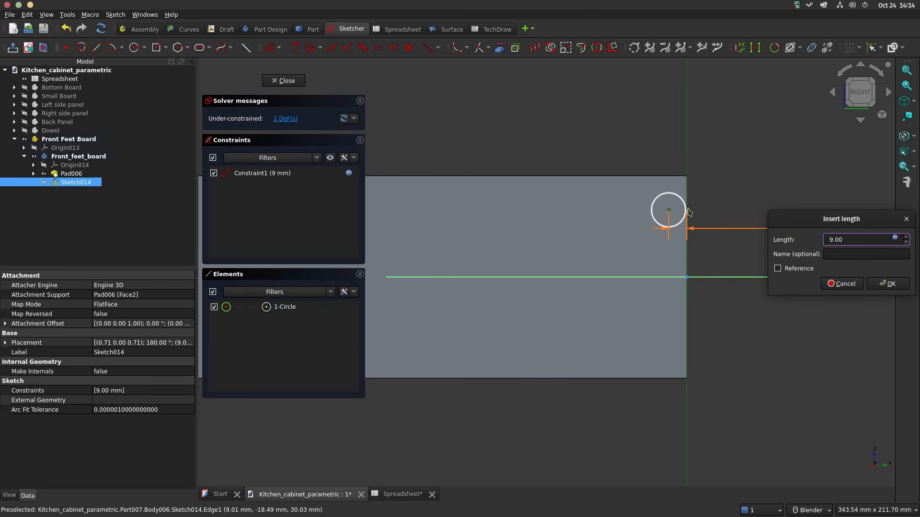
left_click(887, 283)
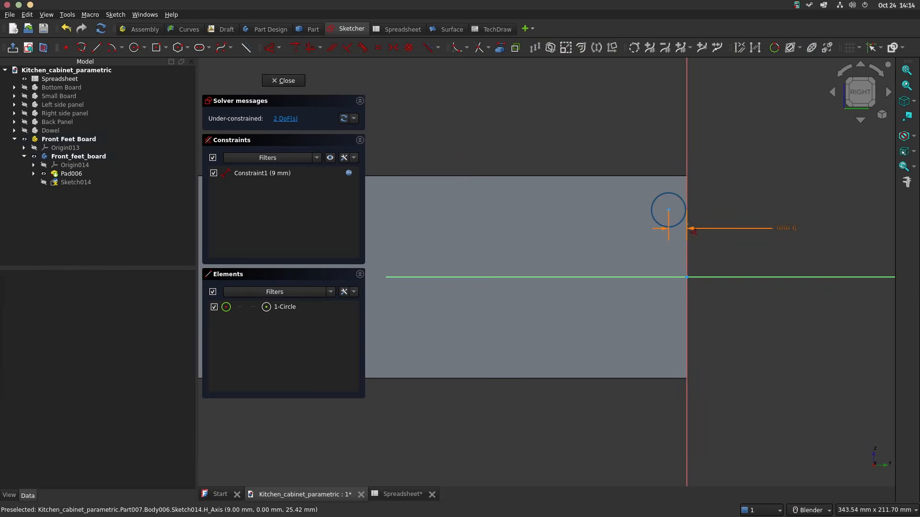
Step: Dimension the circle's diameter as 6 mm
left_click(682, 200)
key("d")
left_click(750, 175)
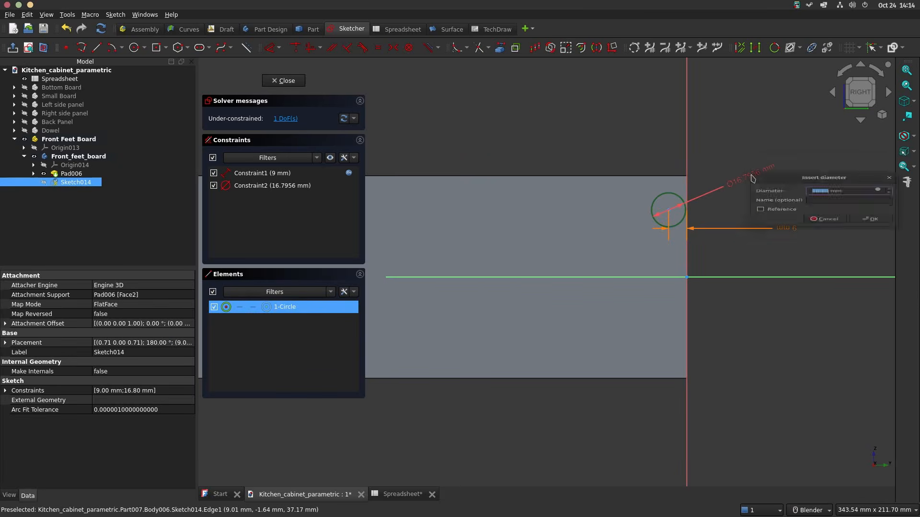
type("6")
key("Return")
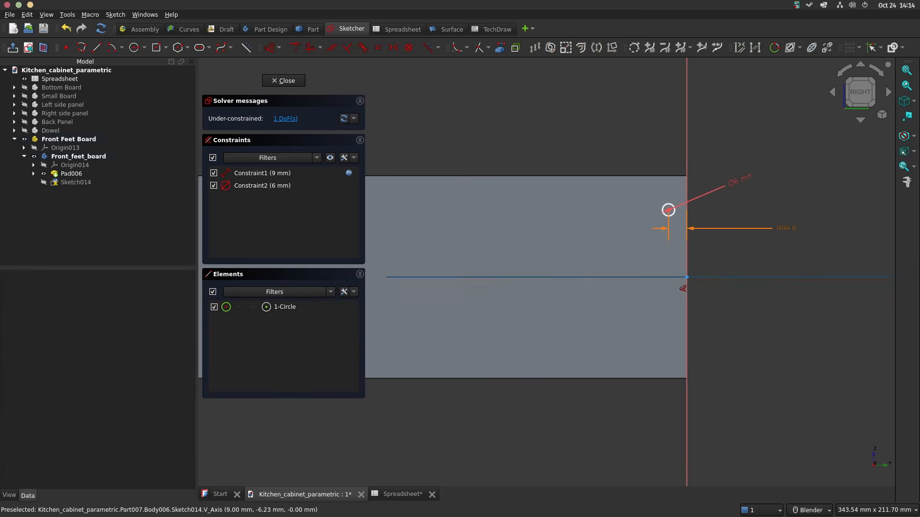
Step: Constrain the circle centre's vertical distance from the horizontal axis with the expression <<Spreadsheet>>.bht-32
scroll(676, 279, "up", 2)
scroll(676, 279, "down", 1)
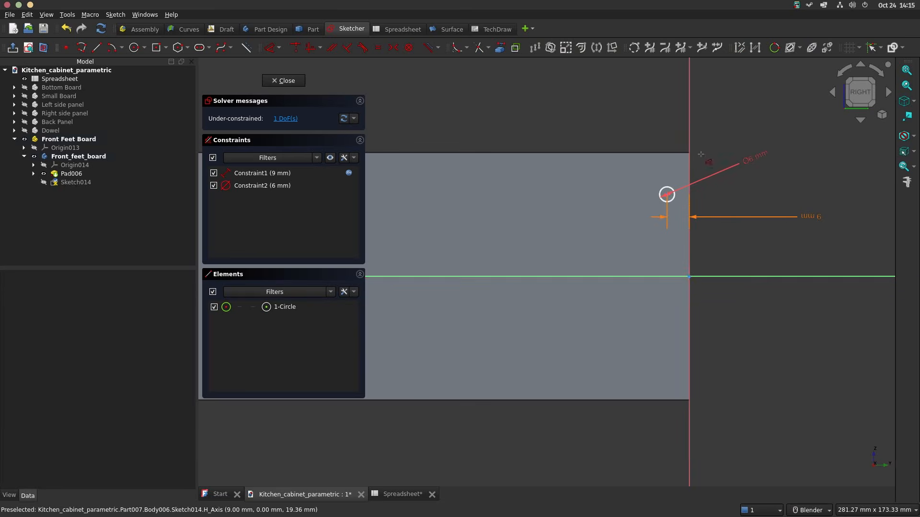
left_click(667, 194)
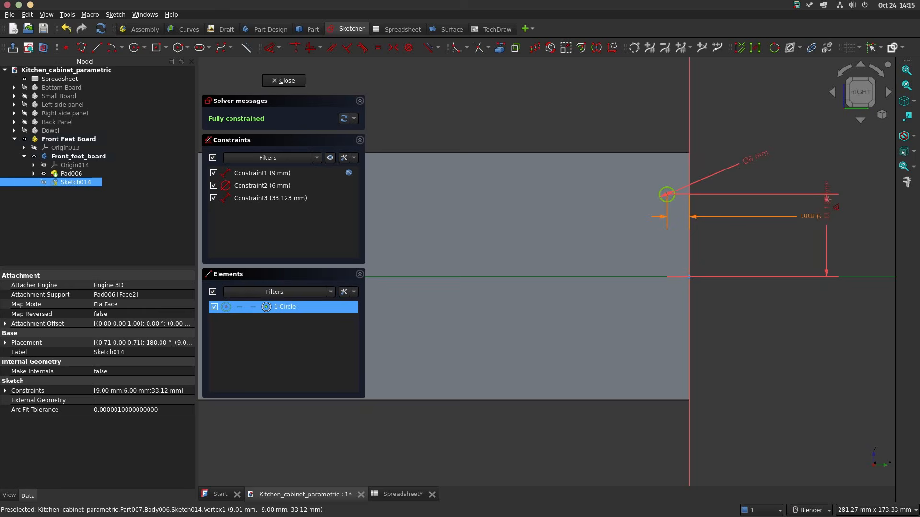
left_click(829, 203)
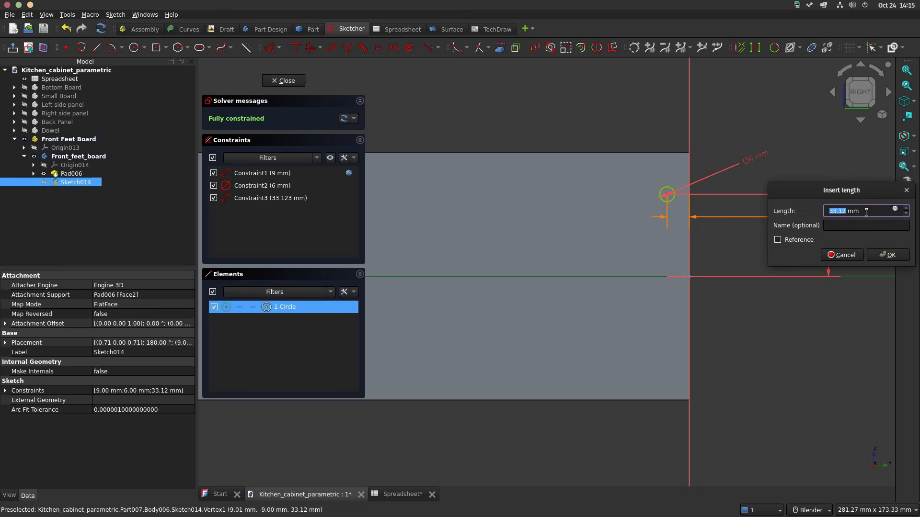
left_click(894, 209)
key("Down")
key("Down")
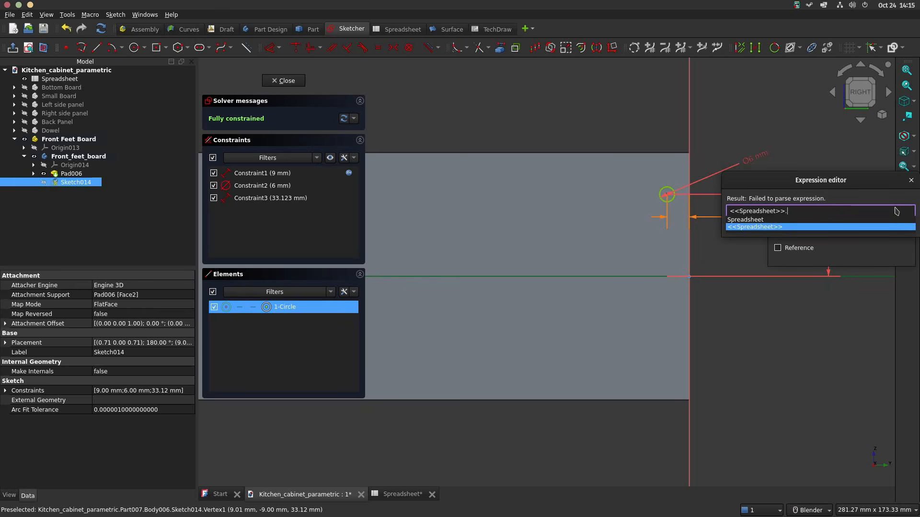
type("b")
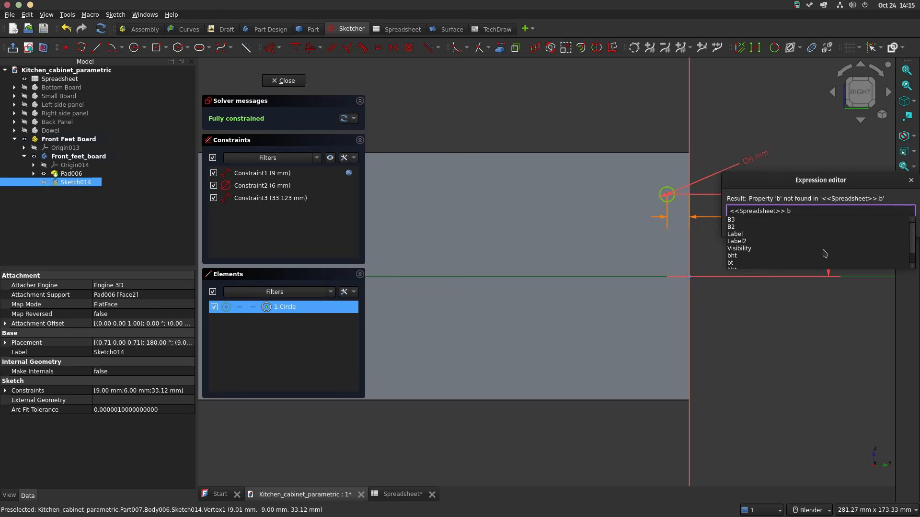
left_click(739, 259)
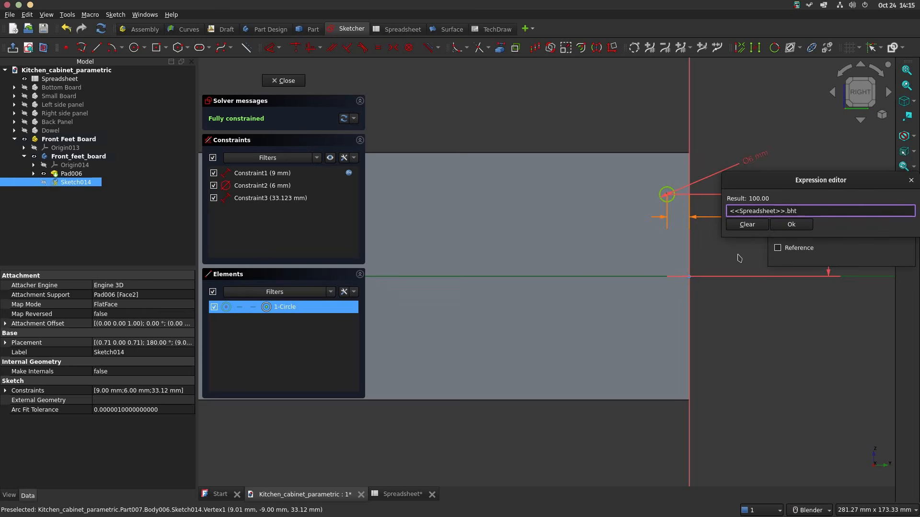
type("-32")
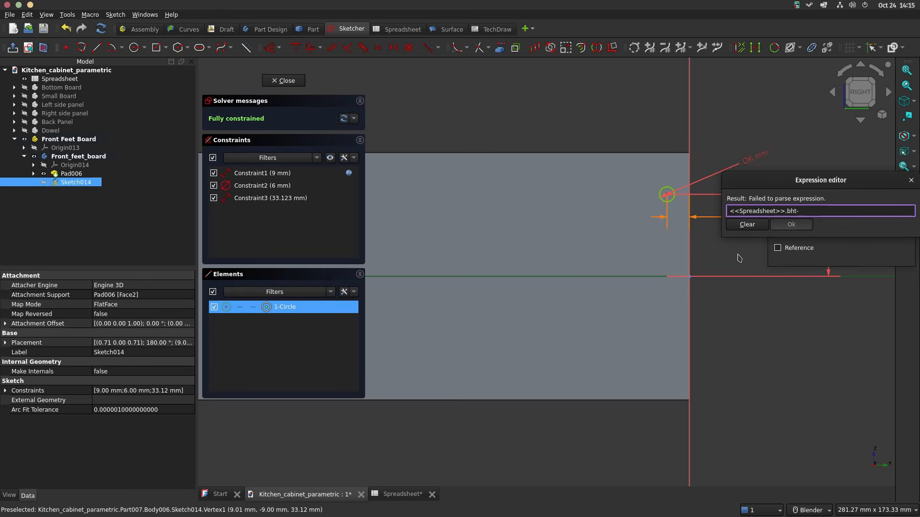
key("Return")
Step: Change the circle centre's vertical distance expression to <<Spreadsheet>>.bht / 2 - 10
left_click(894, 211)
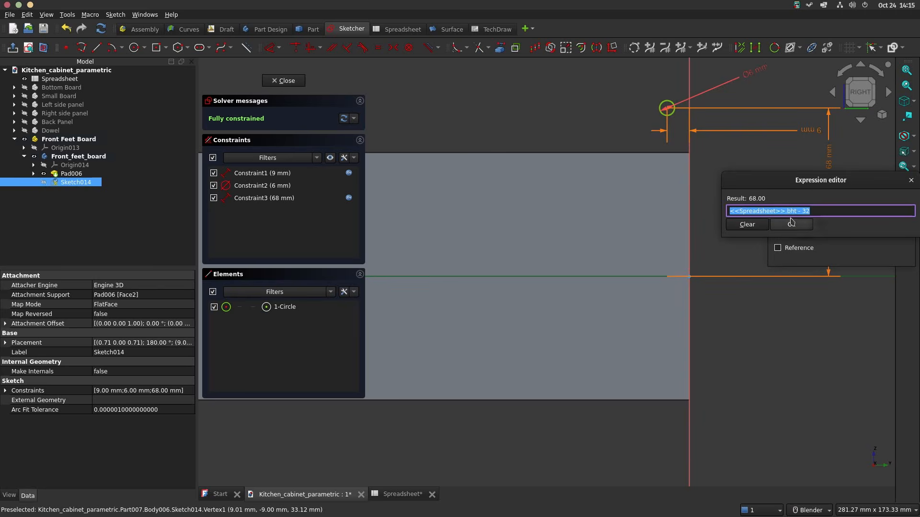
left_click(796, 211)
type("/2")
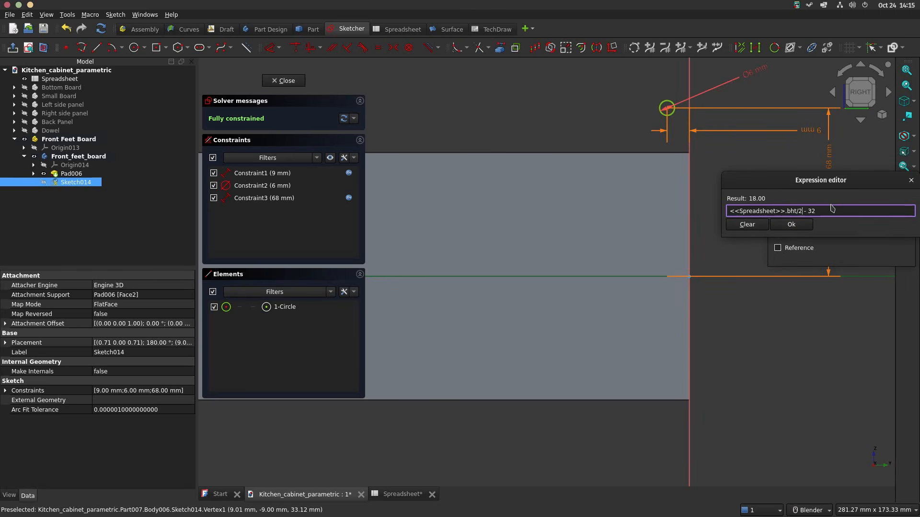
key("Return")
left_click(894, 208)
left_click(837, 211)
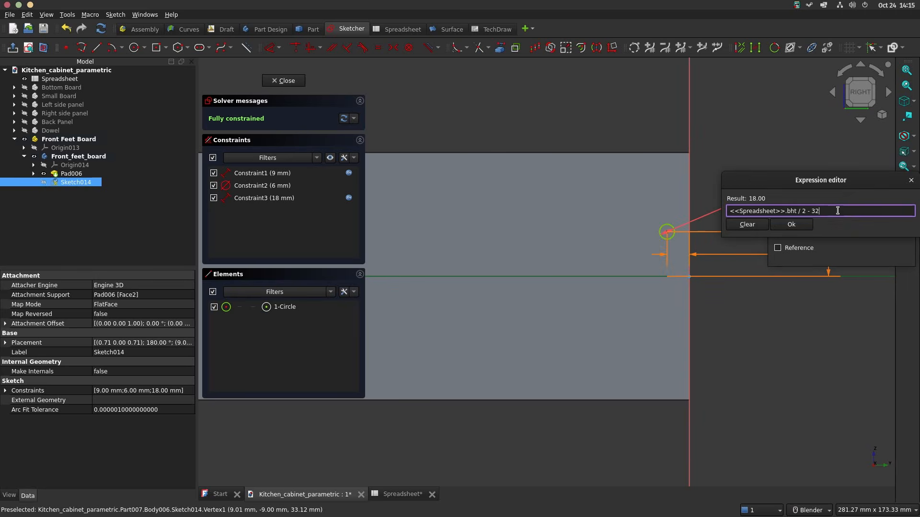
type("- 10")
key("Return")
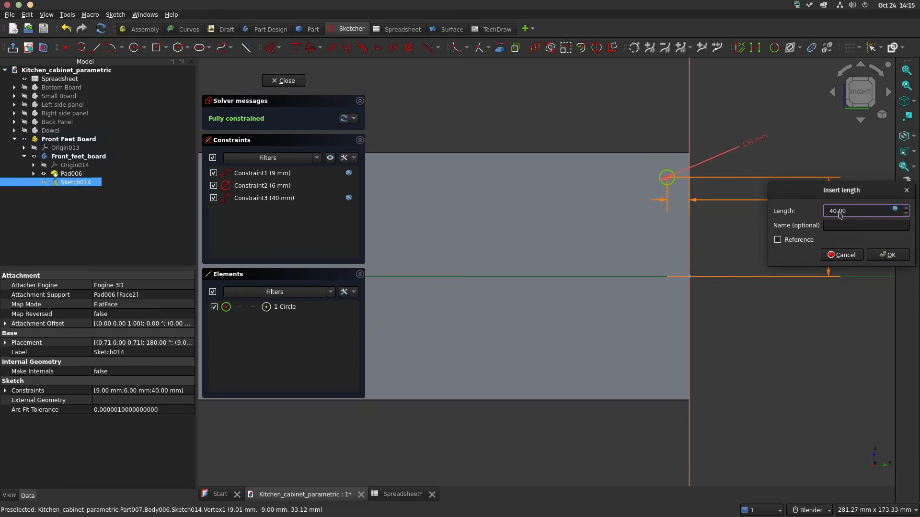
left_click(889, 256)
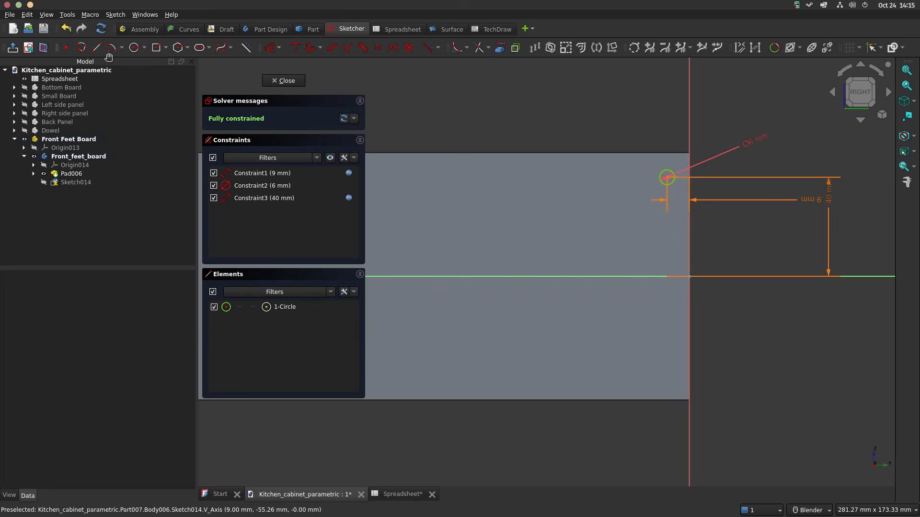
Step: Draw a second circle about 13 mm in diameter near the board's lower corner, roughly beneath the first circle
left_click(134, 47)
left_click(667, 352)
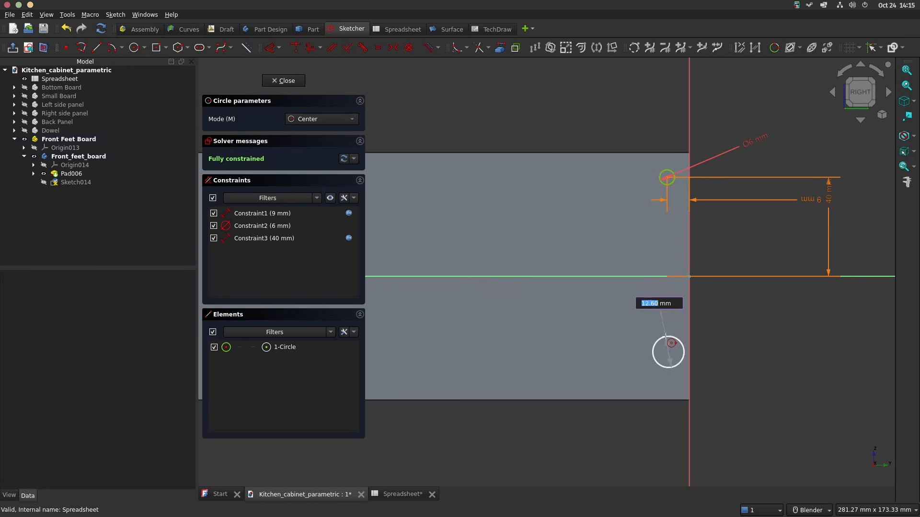
left_click(665, 336)
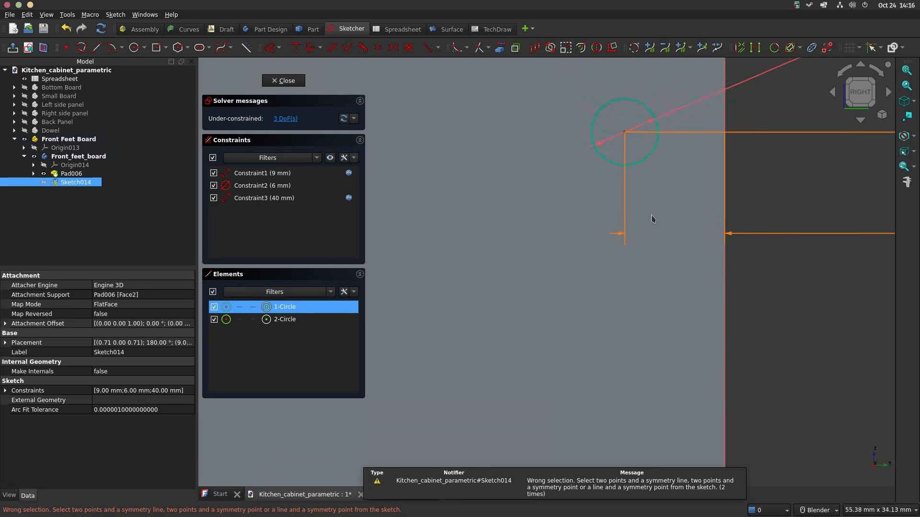
Step: Make the two circle centres symmetric about the sketch's horizontal axis
scroll(653, 218, "down", 4)
scroll(662, 381, "up", 1)
scroll(659, 370, "down", 2)
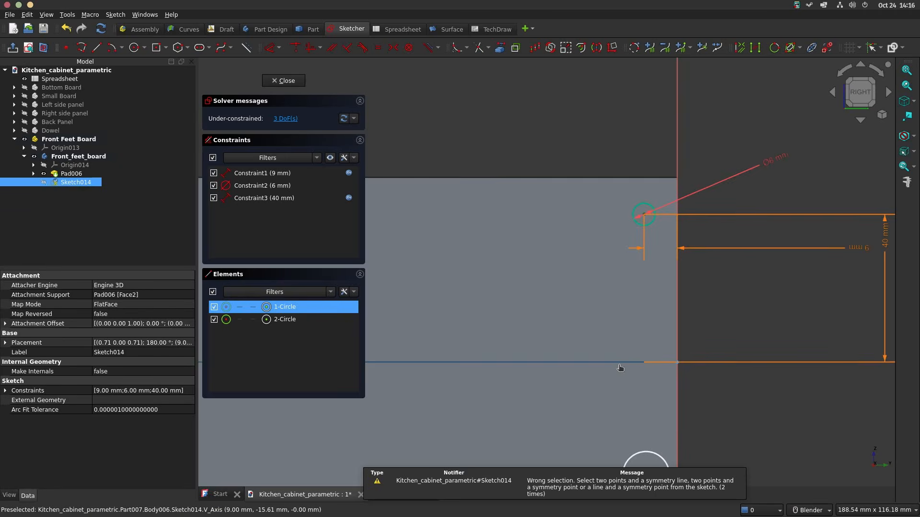
middle_click_drag(670, 475, 684, 314, "shift")
scroll(669, 318, "up", 3)
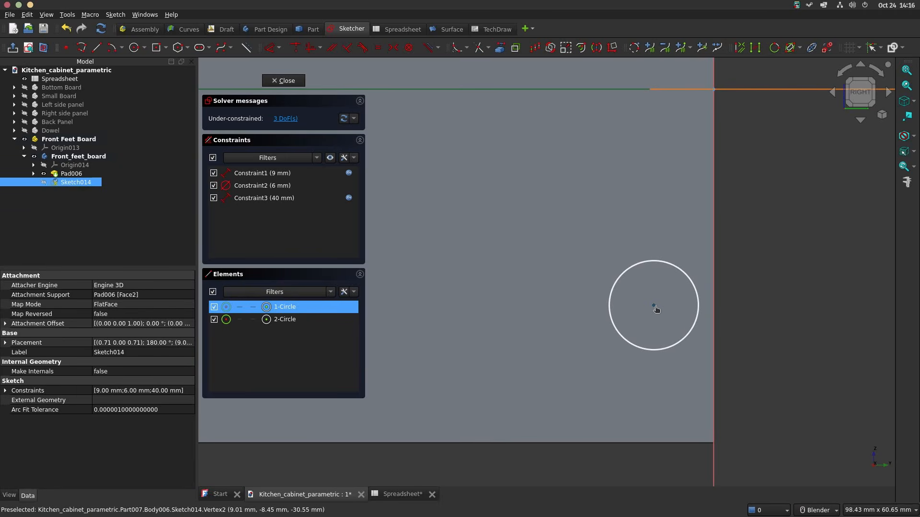
left_click(654, 306)
key("c")
Step: Apply an equal constraint between the upper and lower circles
scroll(657, 301, "down", 3)
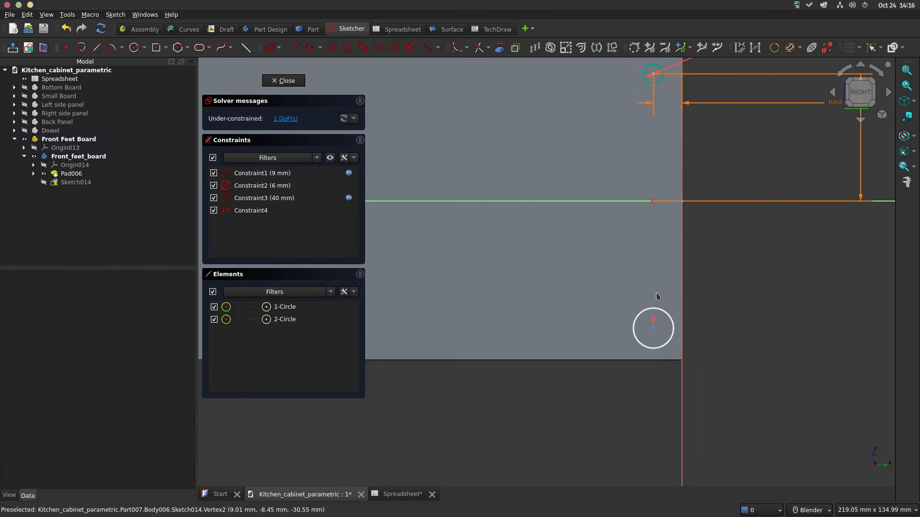
scroll(660, 302, "down", 3)
scroll(656, 125, "up", 2)
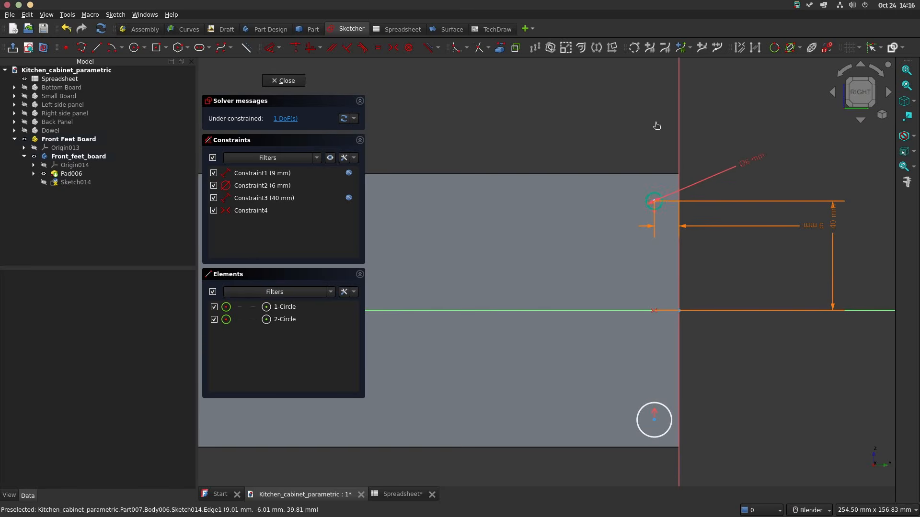
left_click(656, 193)
left_click(661, 407)
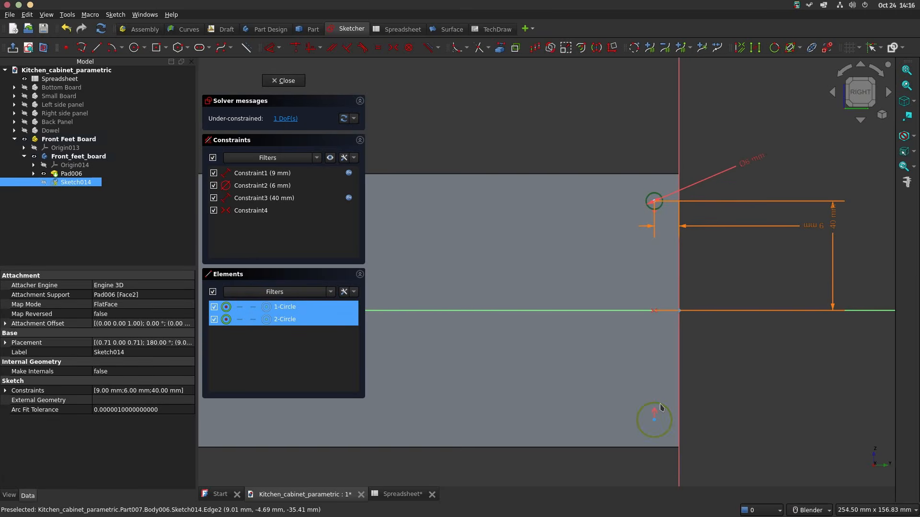
key("e")
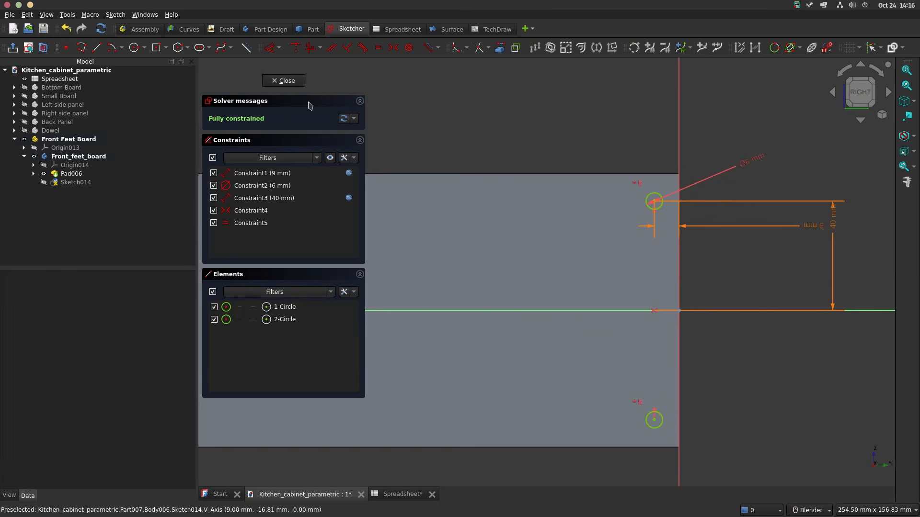
Step: Close the sketch and pocket both circles 10 mm deep into the front feet board
left_click(286, 81)
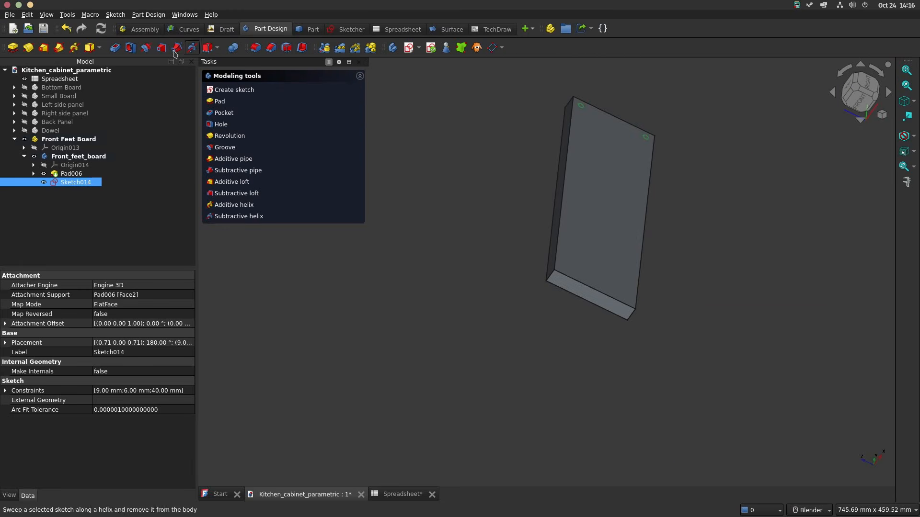
left_click(118, 49)
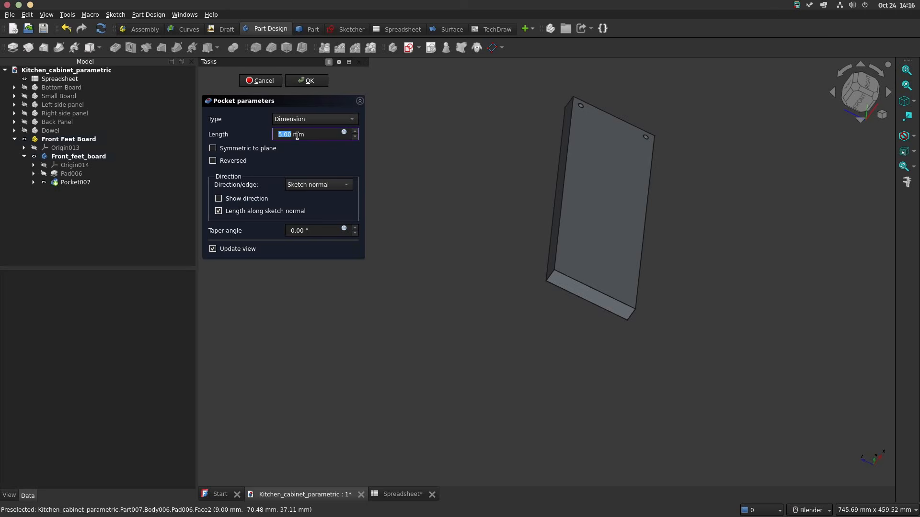
key("Return")
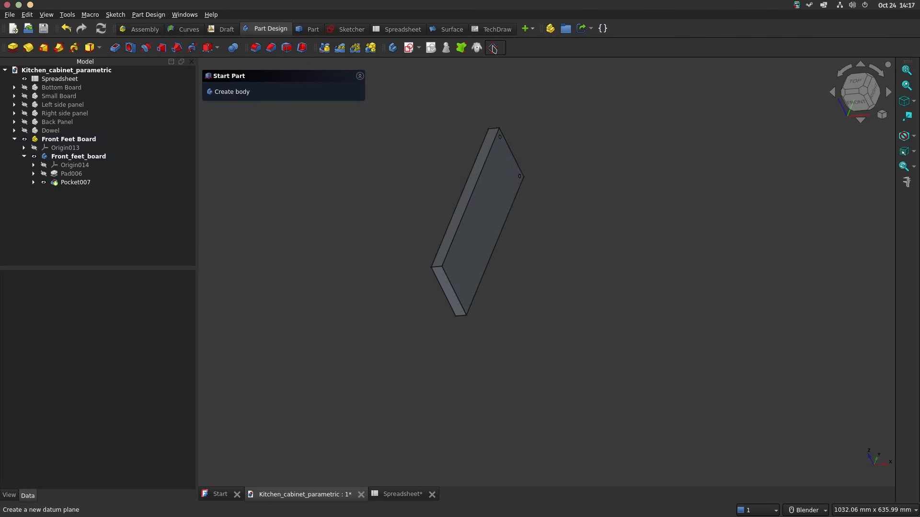
Step: Create a datum plane attached to the front feet board's end face beside the two dowel holes
left_click(492, 48)
scroll(522, 133, "up", 3)
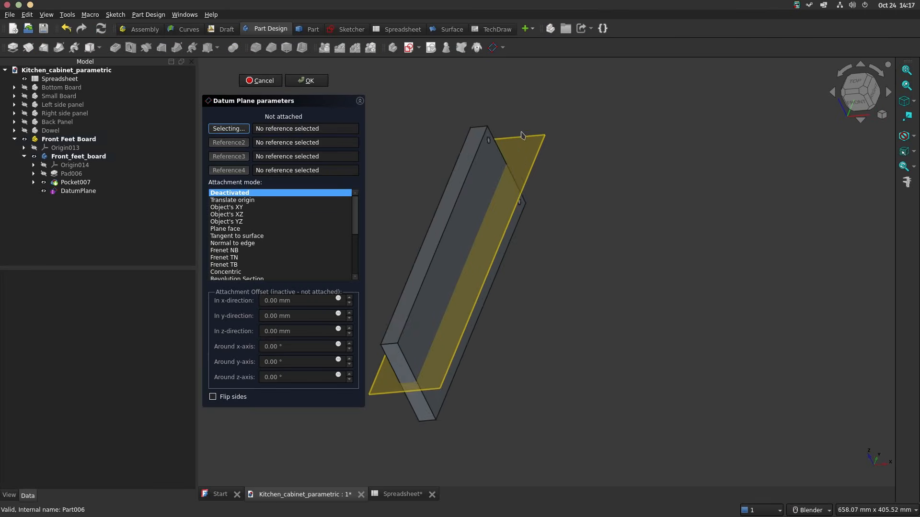
key("2")
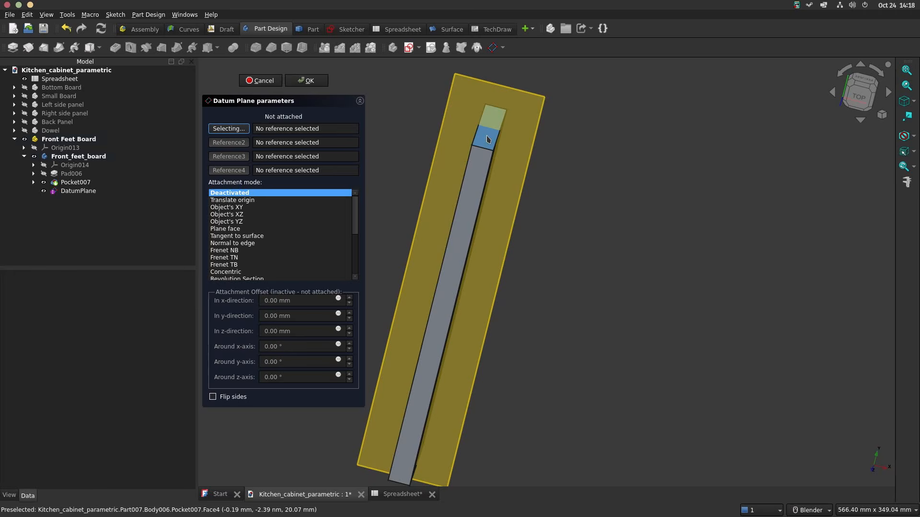
left_click(487, 138)
key("0")
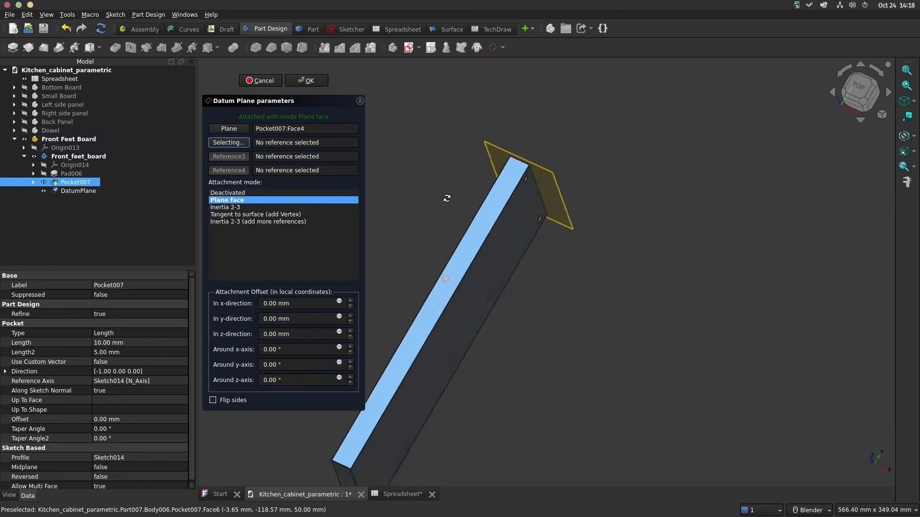
middle_click_drag(481, 188, 619, 147, "shift")
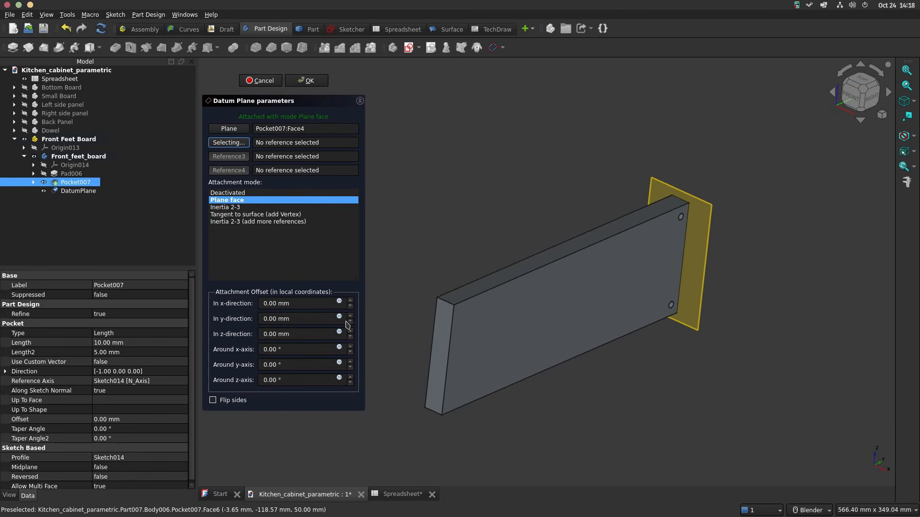
Step: Try offsetting the datum plane 50 mm in its z-direction
left_click(269, 332)
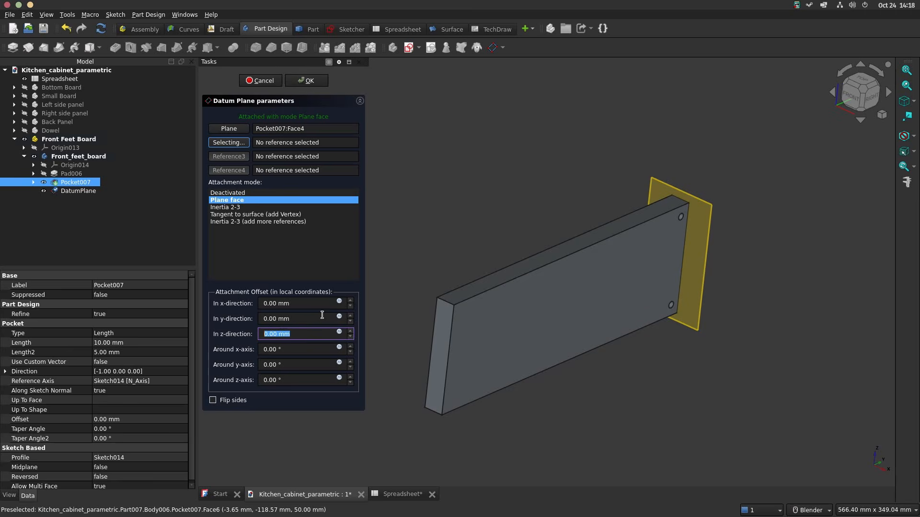
type("50")
key("Return")
double_click(283, 334)
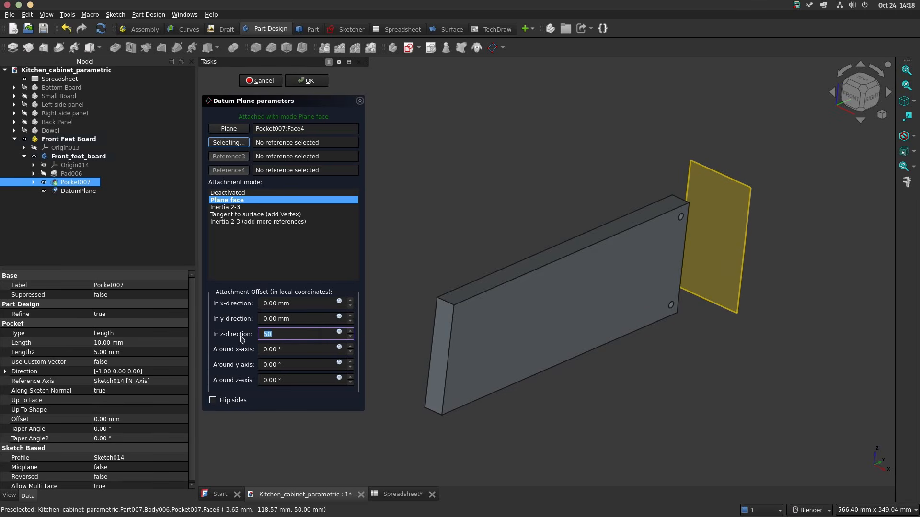
Step: Set the datum plane's z-direction offset to the expression -<<Spreadsheet>>.w/2 and accept the plane
left_click(339, 332)
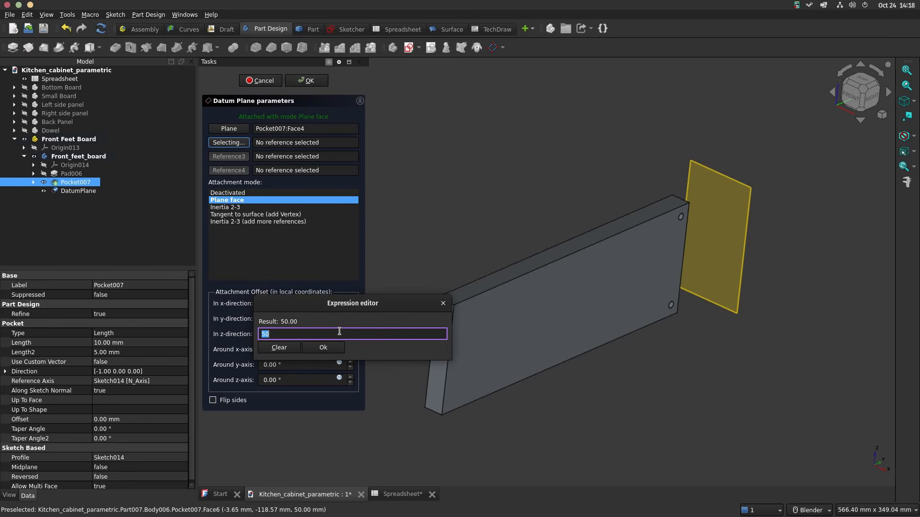
type("sp")
key("Down")
key("Down")
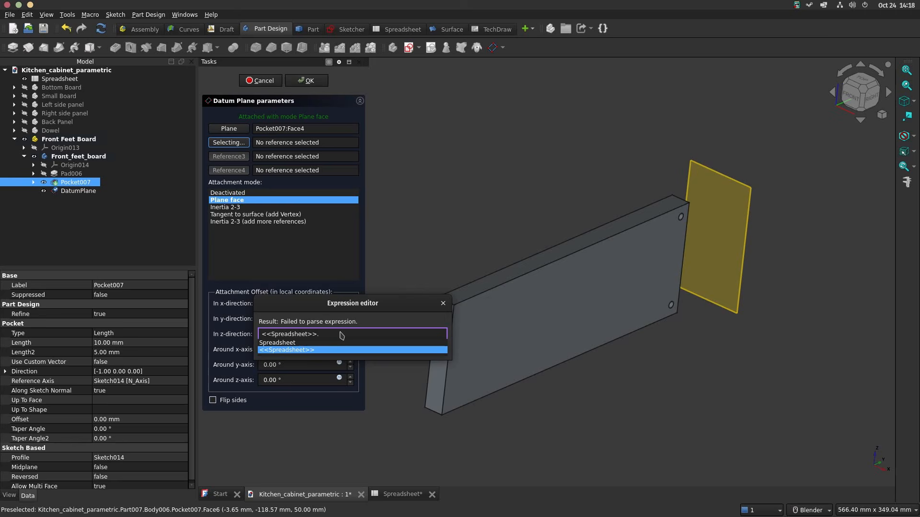
key("Left")
key("Left")
key("Left")
key("Left")
key("Left")
key("Left")
type("-")
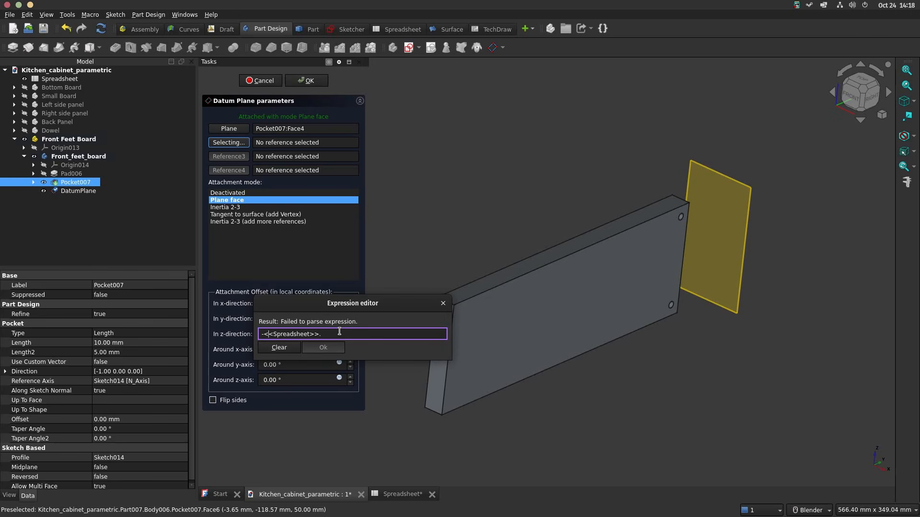
type("w/2")
key("Return")
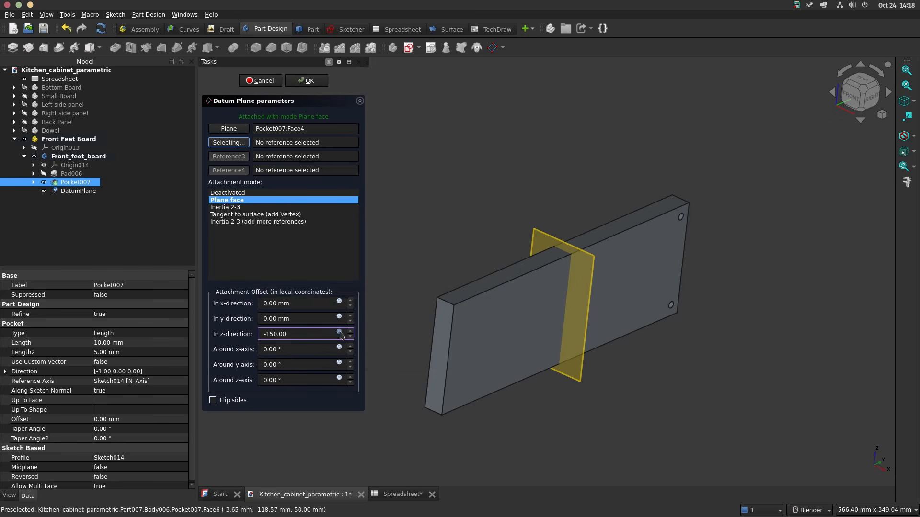
key("Return")
Step: Mirror the dowel-hole pocket across the datum plane to the other end of the front feet board
mouse_move(601, 137)
middle_mouse_down()
mouse_move(513, 183)
mouse_move(599, 154)
middle_mouse_up()
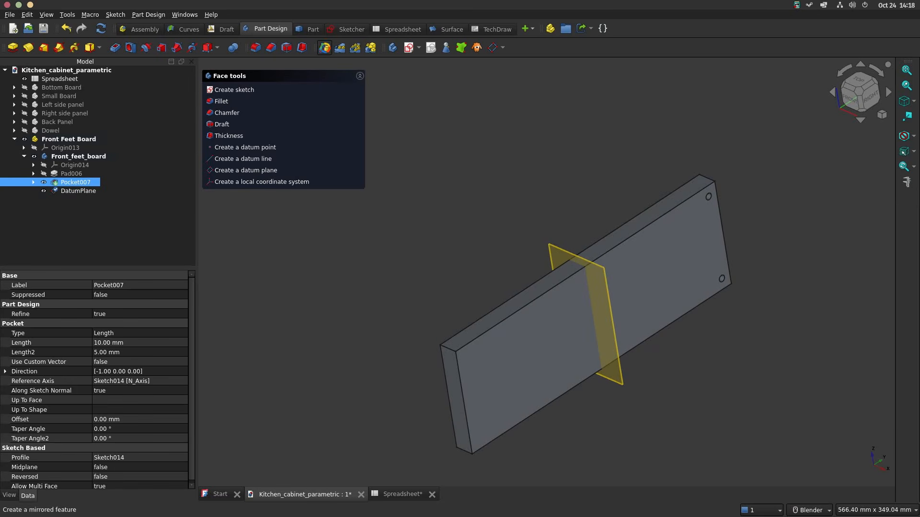
left_click(324, 48)
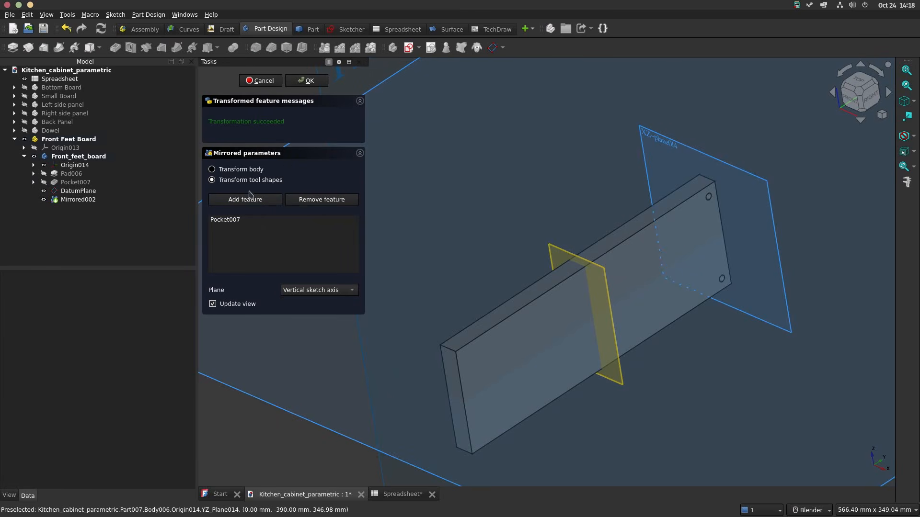
left_click(327, 290)
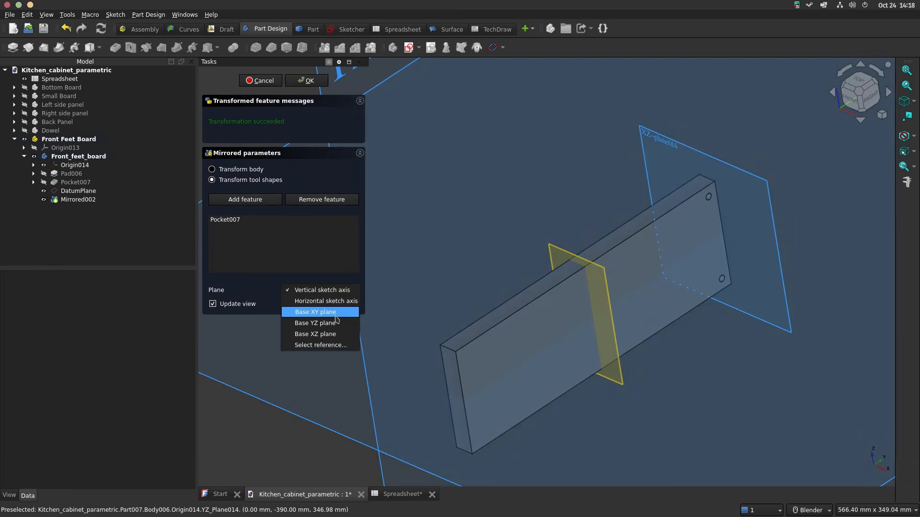
left_click(326, 346)
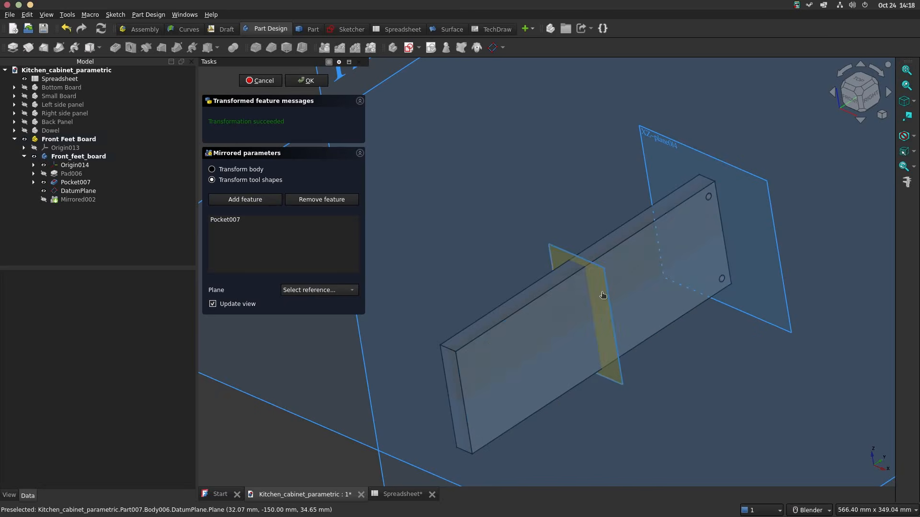
left_click(603, 295)
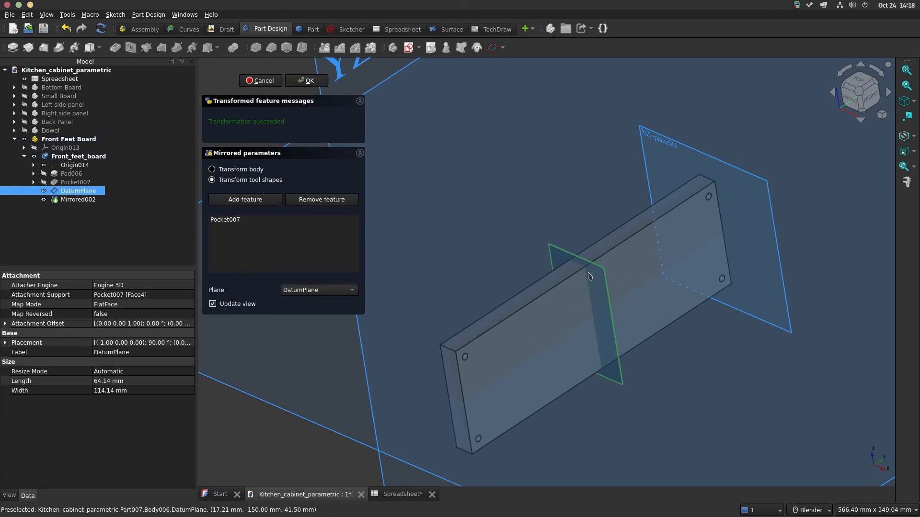
left_click(309, 82)
Step: Hide the datum plane and save the document
left_click(48, 203, "ctrl")
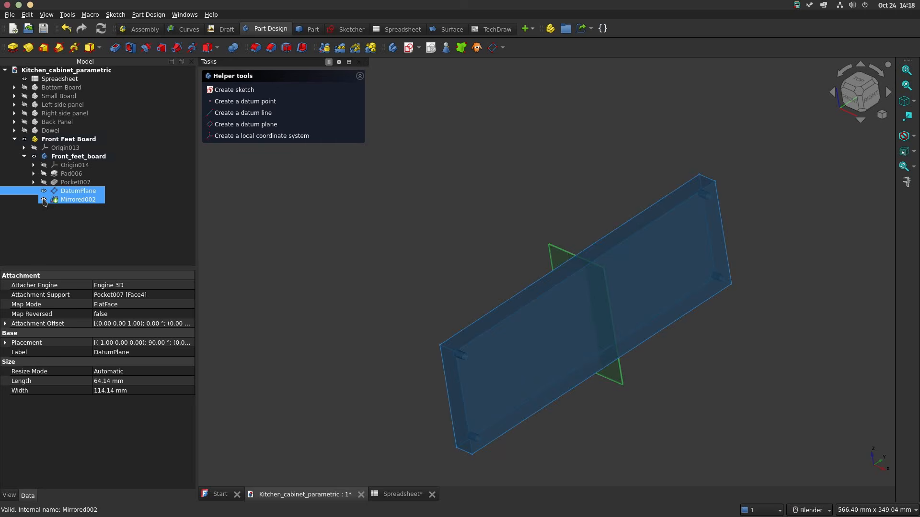
left_click(44, 200, "ctrl")
left_click(43, 191)
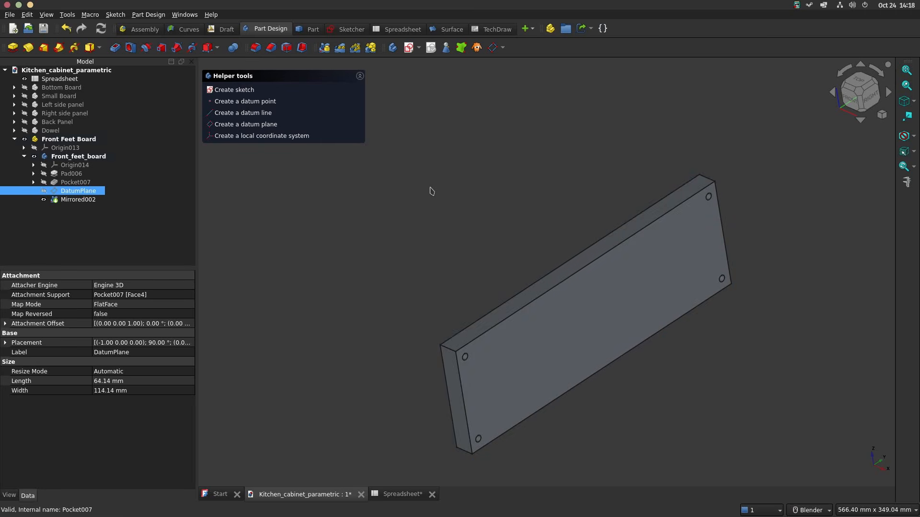
scroll(431, 191, "down", 2)
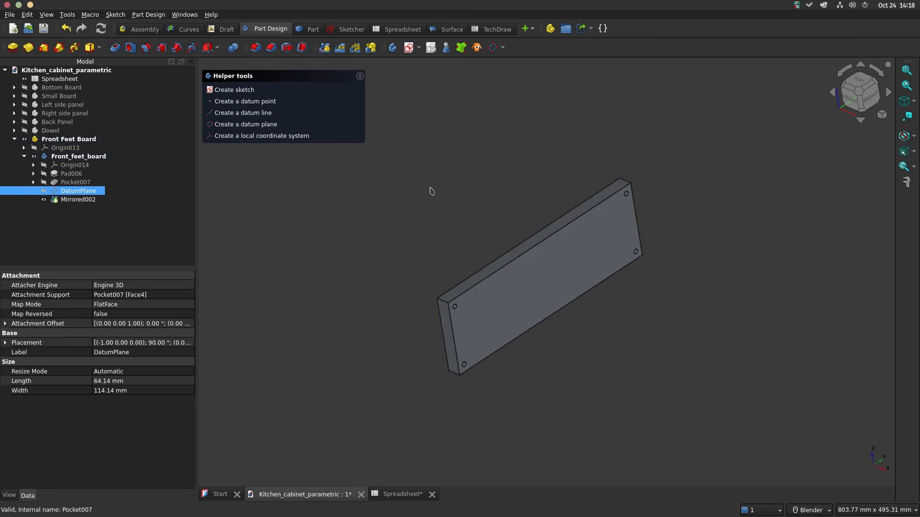
left_click(398, 202)
key("ctrl+s")
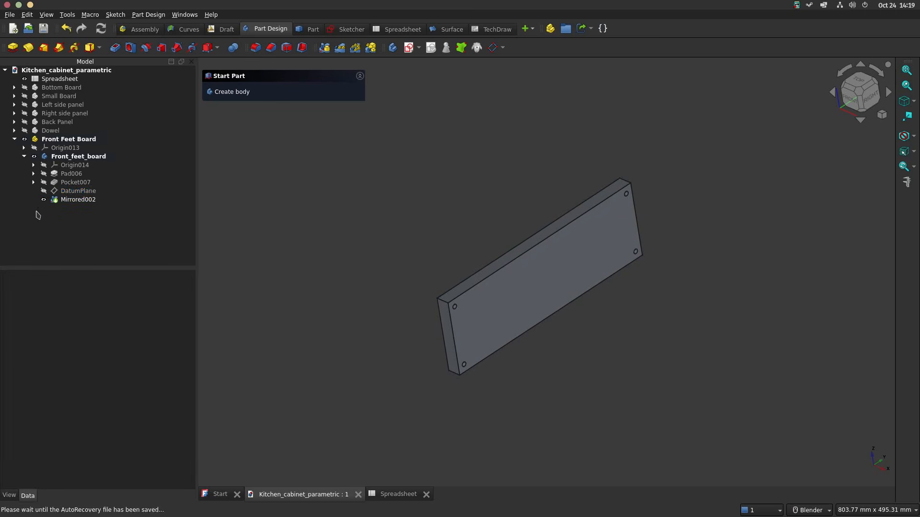
Step: Hide the Front Feet Board part and collapse its entry in the model tree
left_click(20, 142)
key("space")
left_click(14, 139)
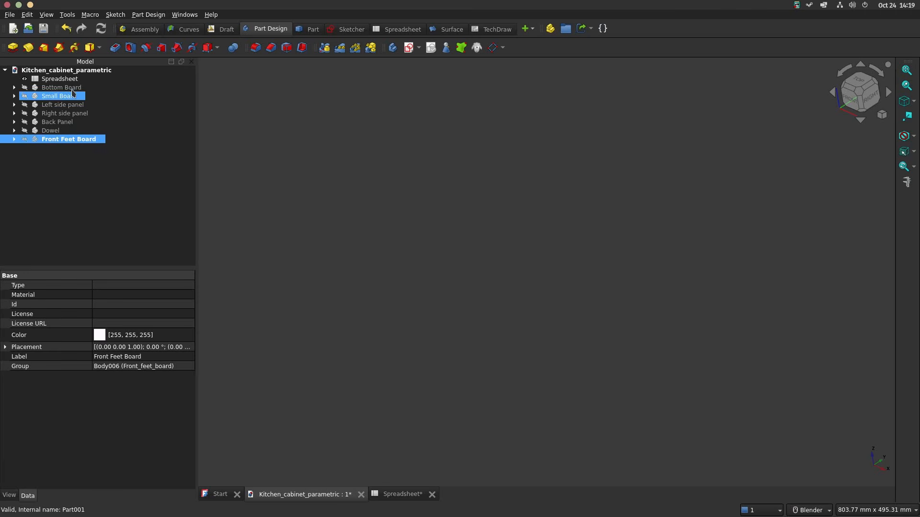
Step: Create a new part named Side Feet Board containing a body named side_feet_board
left_click(67, 70)
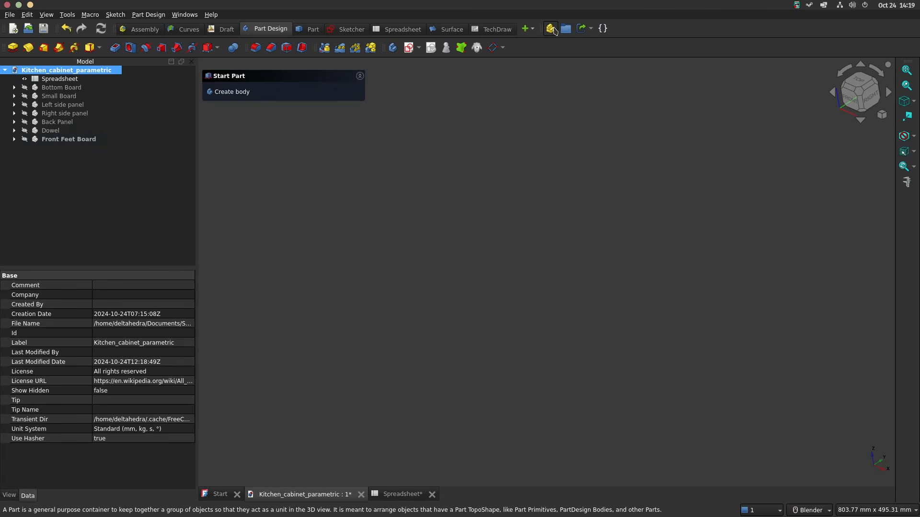
left_click(551, 30)
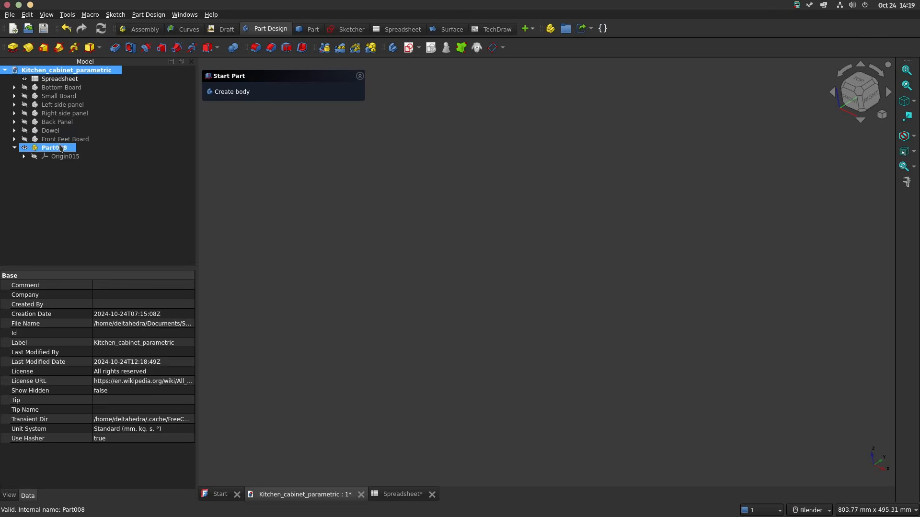
left_click(232, 92)
left_click(54, 148)
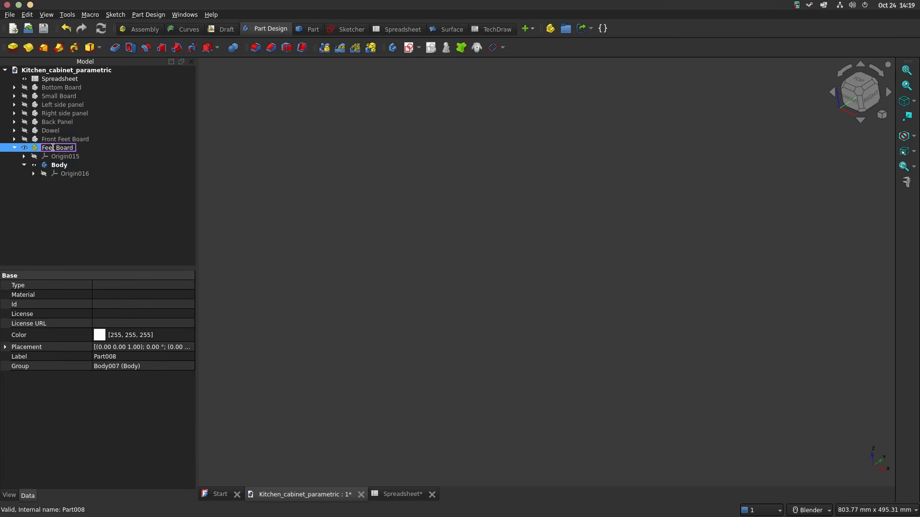
left_click(67, 165)
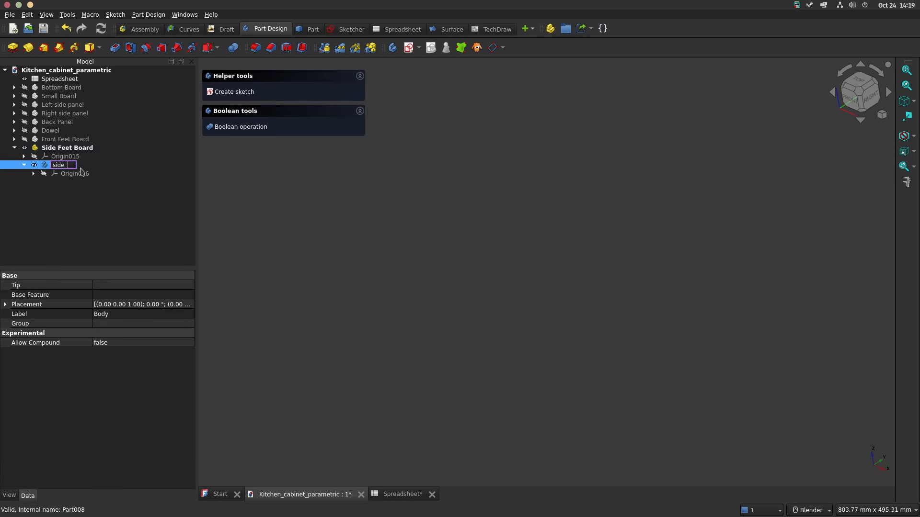
key("Return")
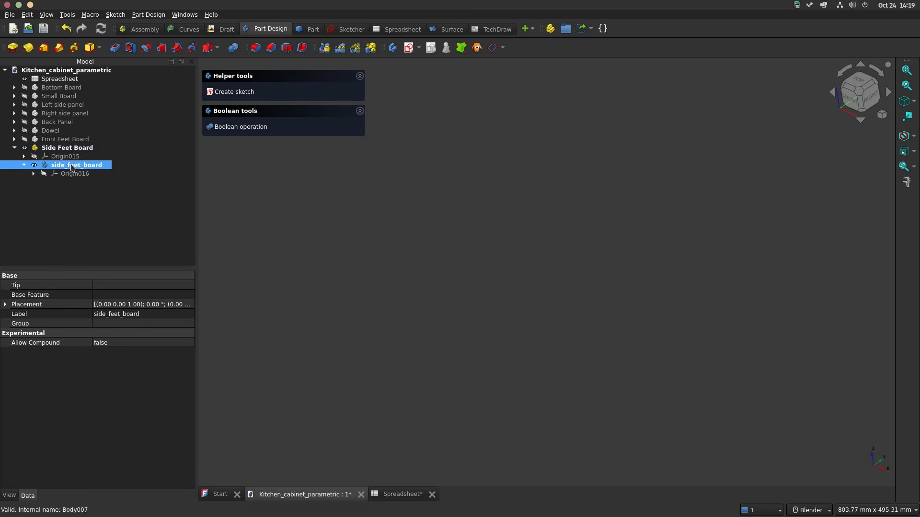
Step: Start a sketch on the side_feet_board body's XZ plane and draw an origin-centred rectangle about 41 mm wide and 116 mm high
left_click(235, 94)
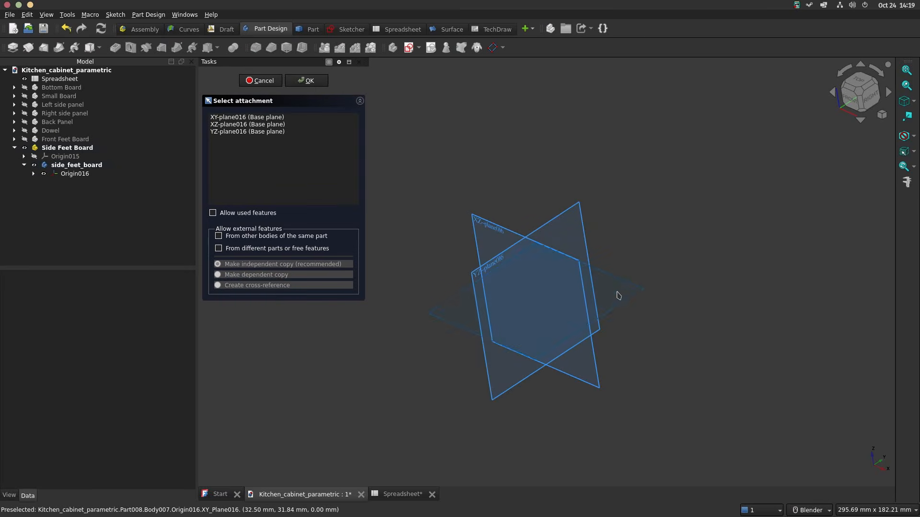
left_click(595, 390)
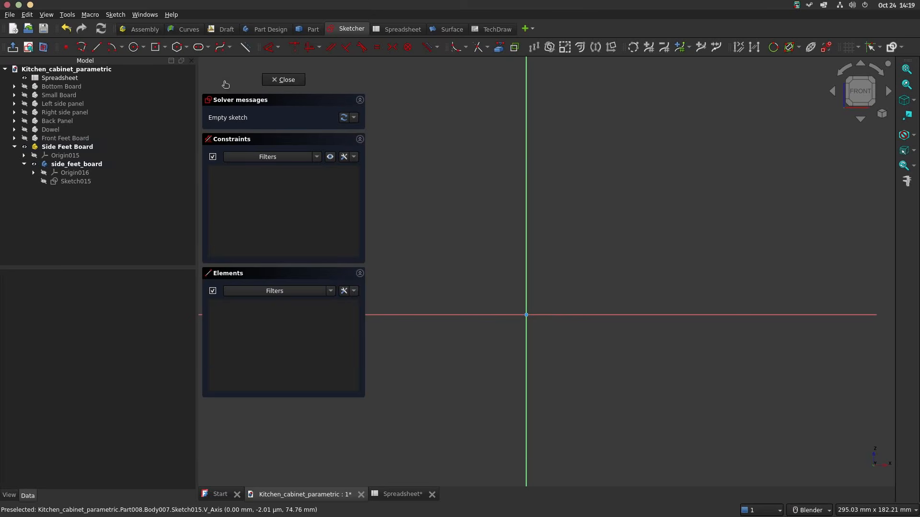
left_click(156, 48)
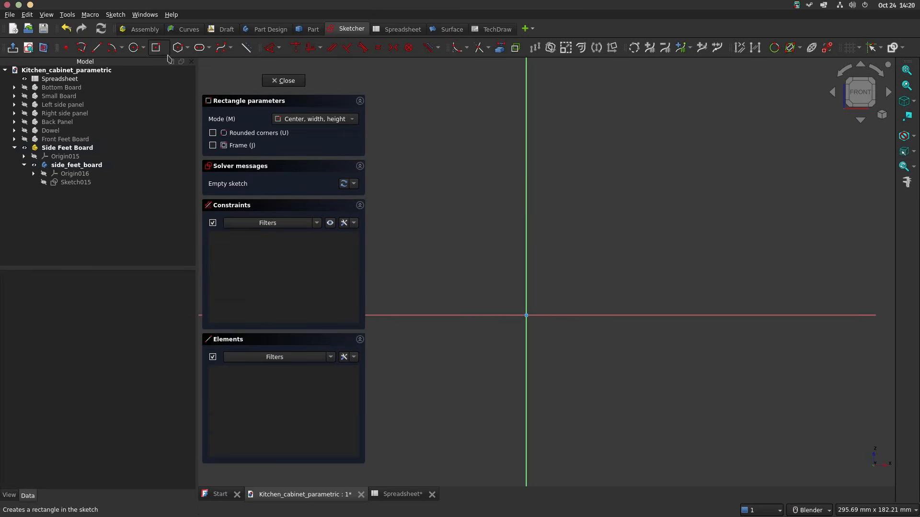
left_click(526, 315)
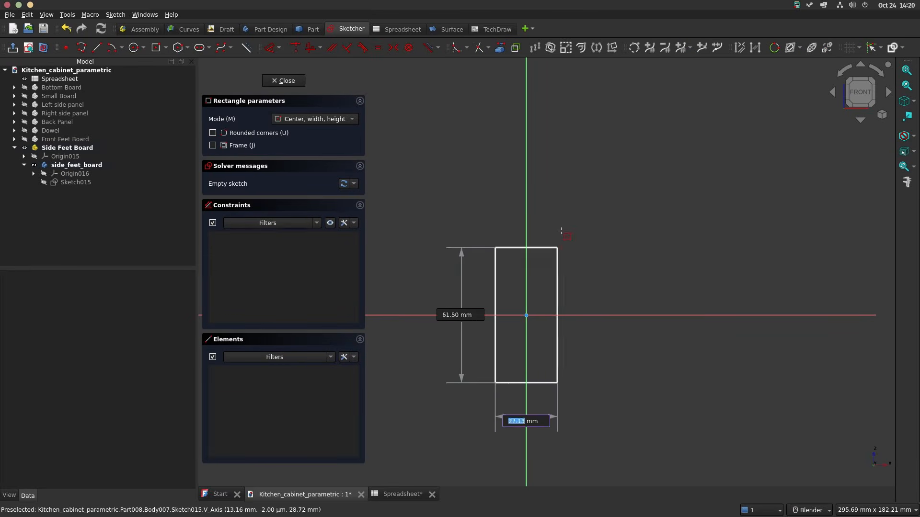
left_click(571, 181)
scroll(584, 192, "down", 2)
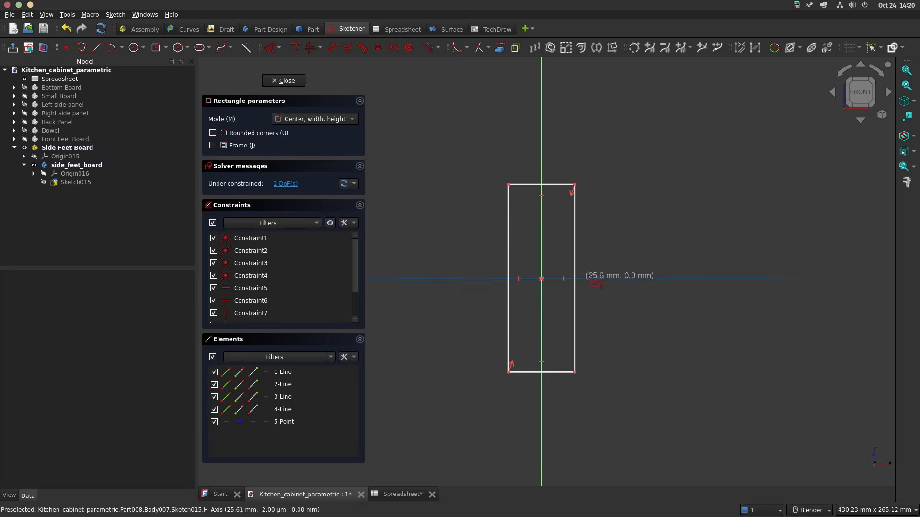
key("Escape")
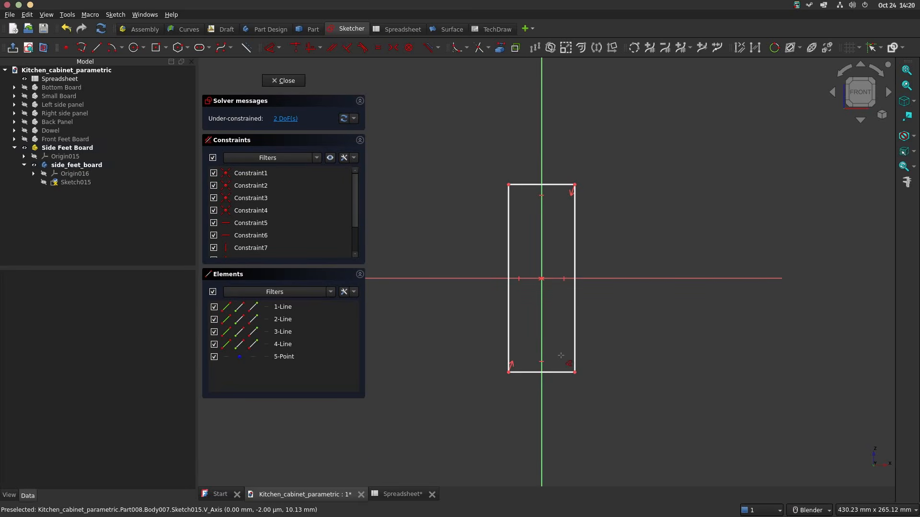
Step: Dimension the rectangle's lower edge and link its length to the spreadsheet's mt value
left_click(562, 372)
left_click(594, 428)
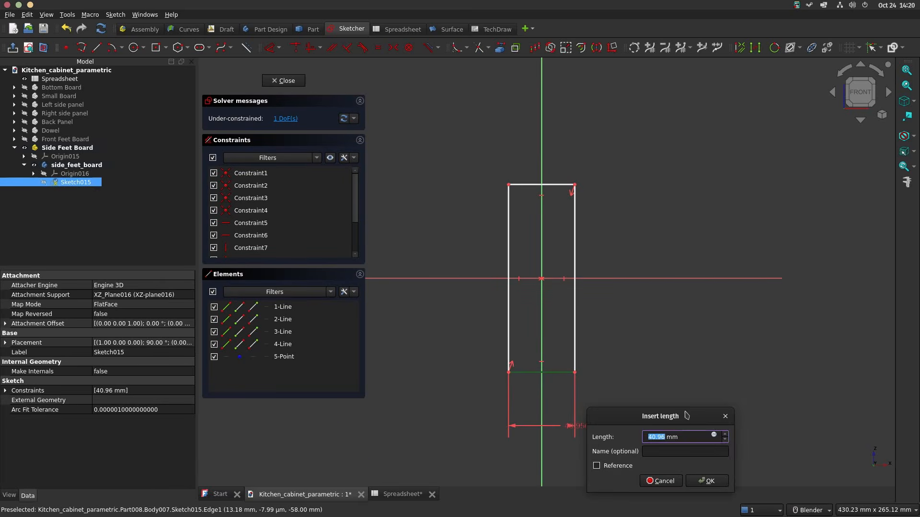
left_click(714, 435)
type("sp")
key("Down")
key("Down")
type("mt")
key("Down")
key("Return")
key("Return")
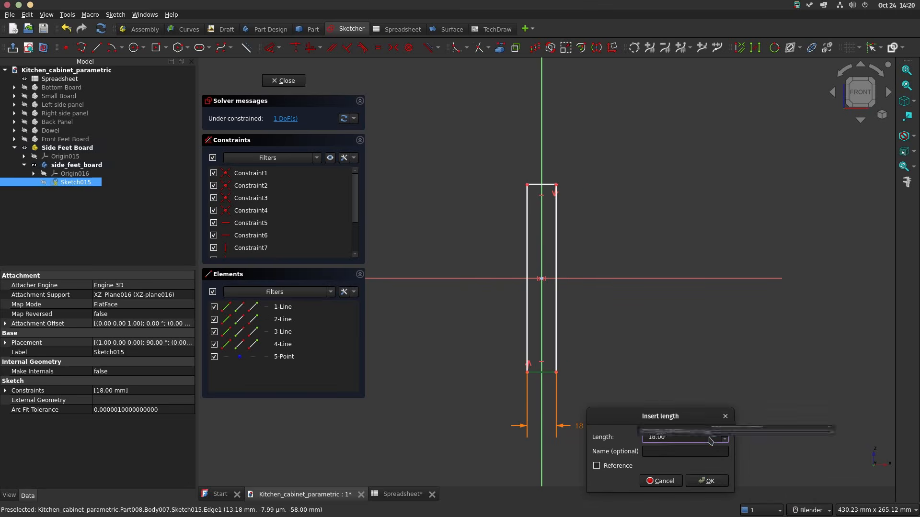
left_click(708, 481)
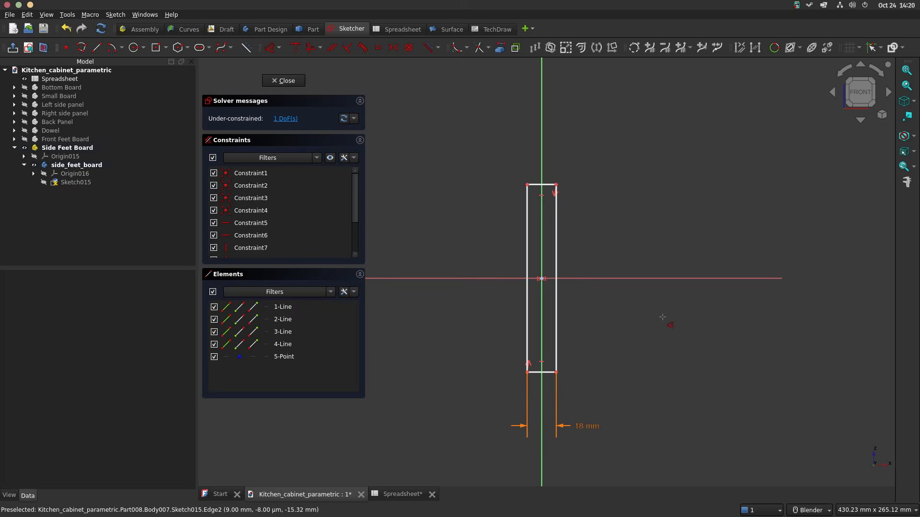
Step: Dimension the rectangle's long vertical edge, link its length to <<Spreadsheet>>.bht, and close the sketch
left_click(556, 312)
left_click(674, 320)
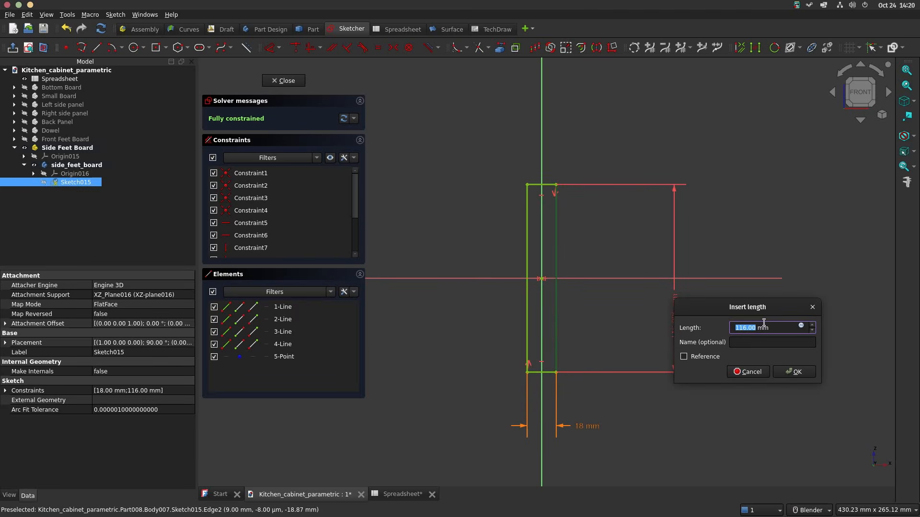
left_click(803, 327)
type("<<Spreadsheet>>.b")
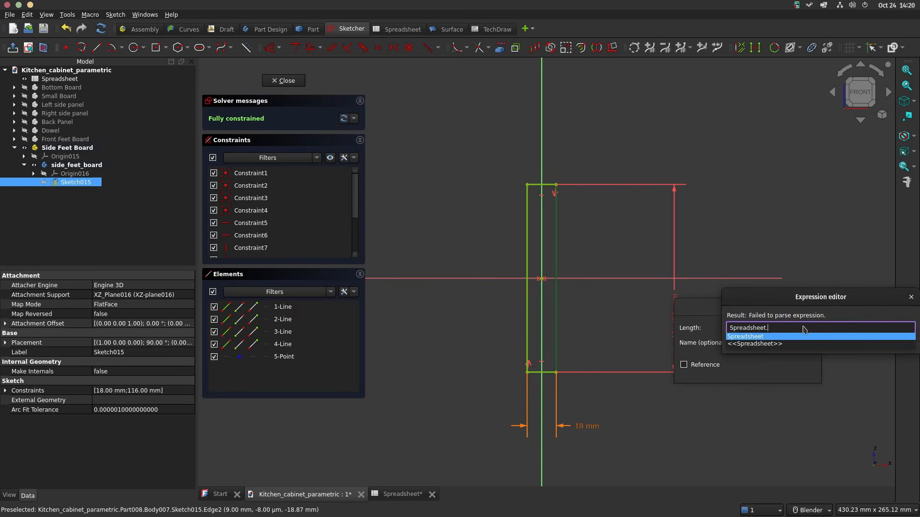
type("ht")
key("Return")
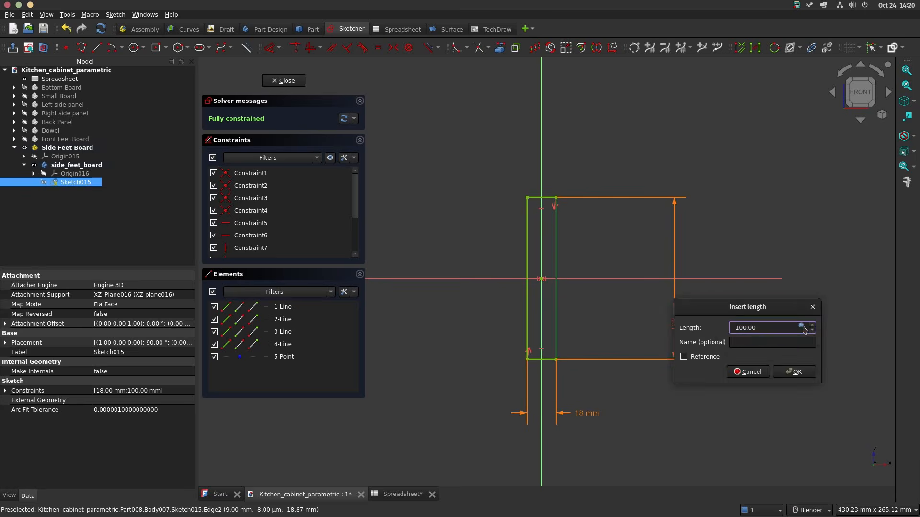
key("Return")
left_click(283, 81)
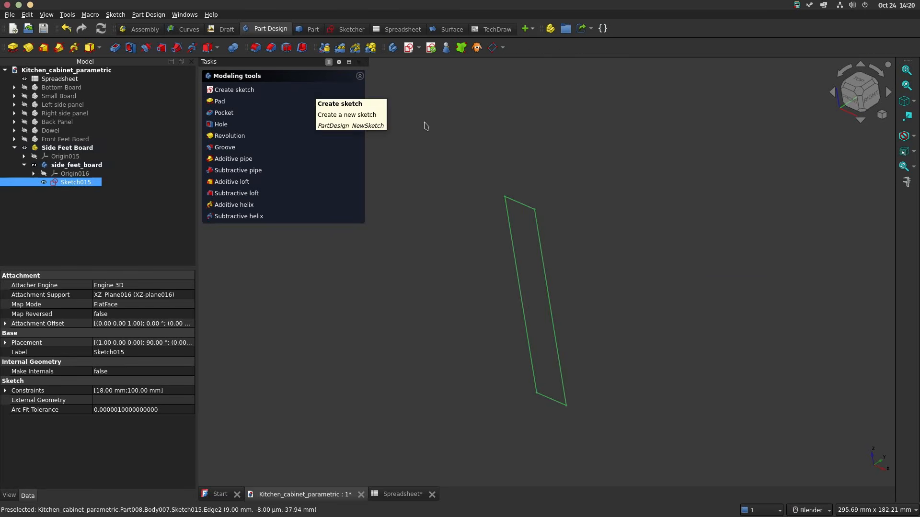
Step: Pad the side_feet_board sketch and begin its length expression with <<Spreadsheet>>.d-<<Spreadsheet>>.bt-<<Spreadsheet>>
left_click(219, 103)
left_click(344, 132)
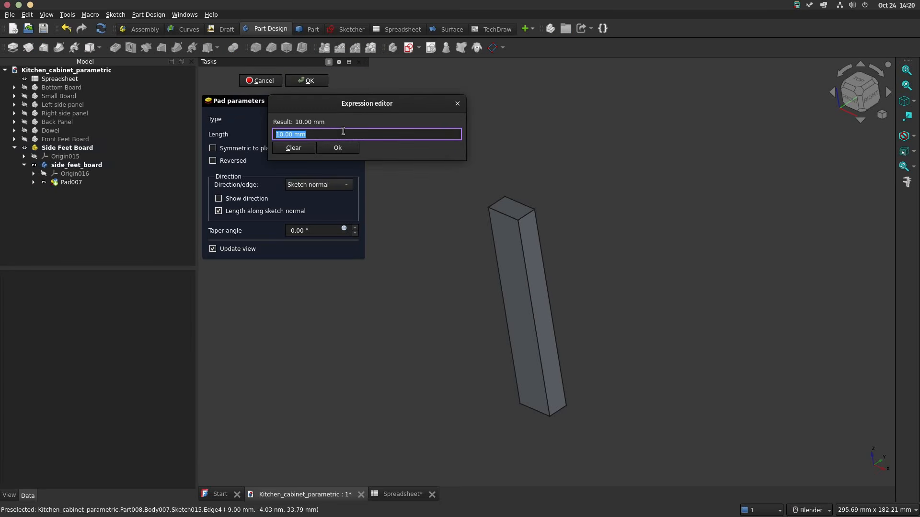
type("spre")
key("Down")
key("Down")
type("d-spre")
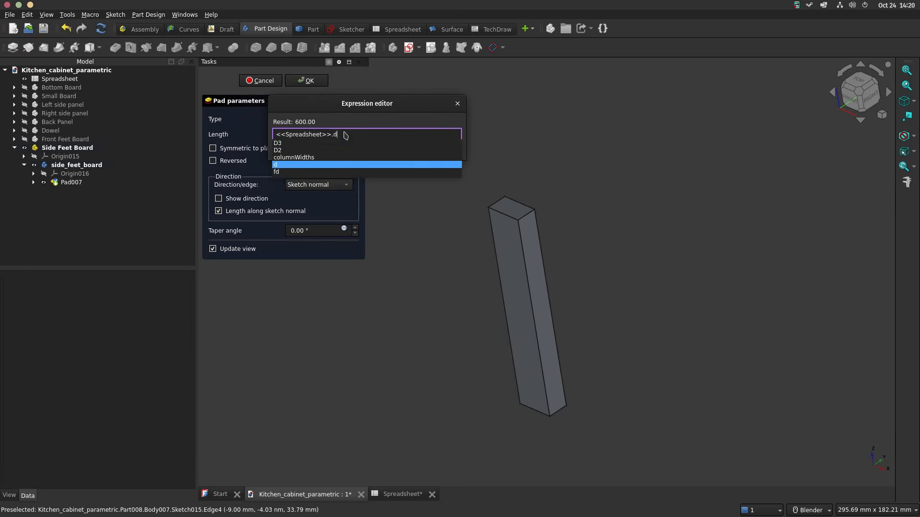
key("Down")
key("Down")
type("bt-")
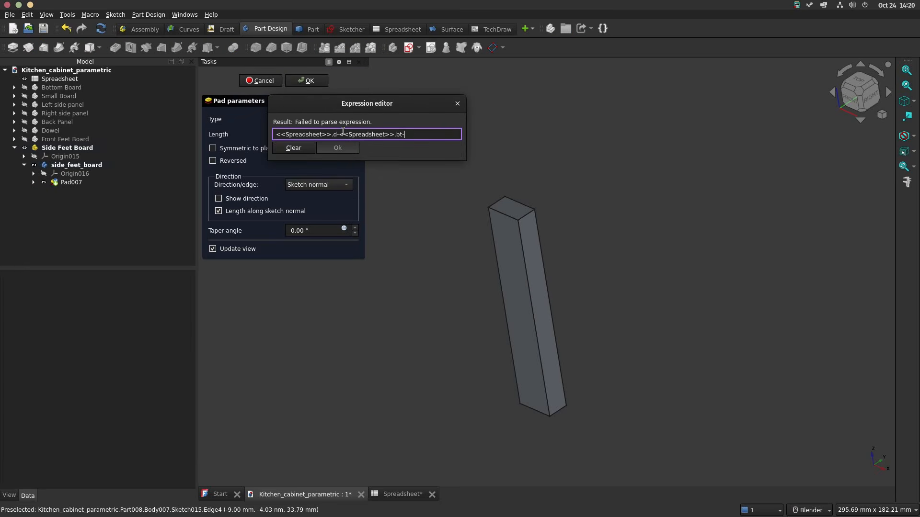
type("spre")
key("Down")
key("Down")
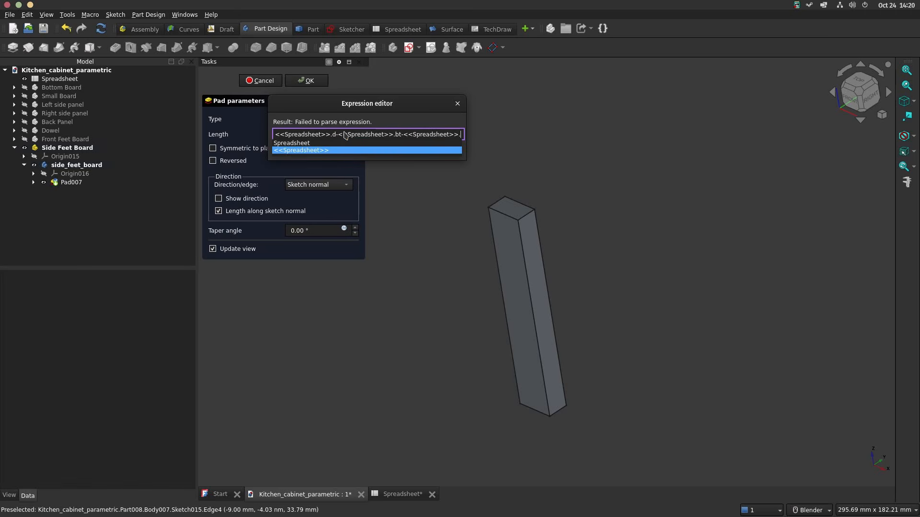
Step: Check the feet value's alias in the spreadsheet, complete the pad's length expression with fd, and accept the pad
left_click(401, 495)
left_click(401, 495)
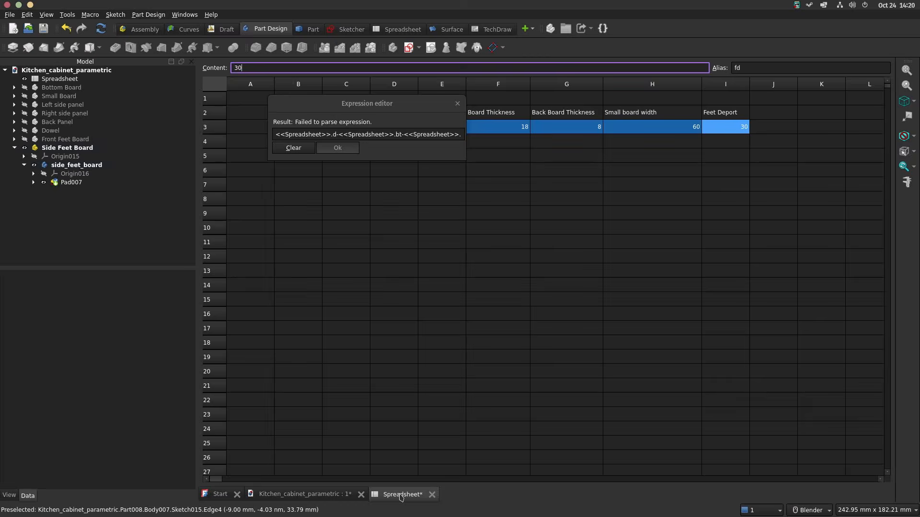
left_click(305, 494)
left_click(461, 134)
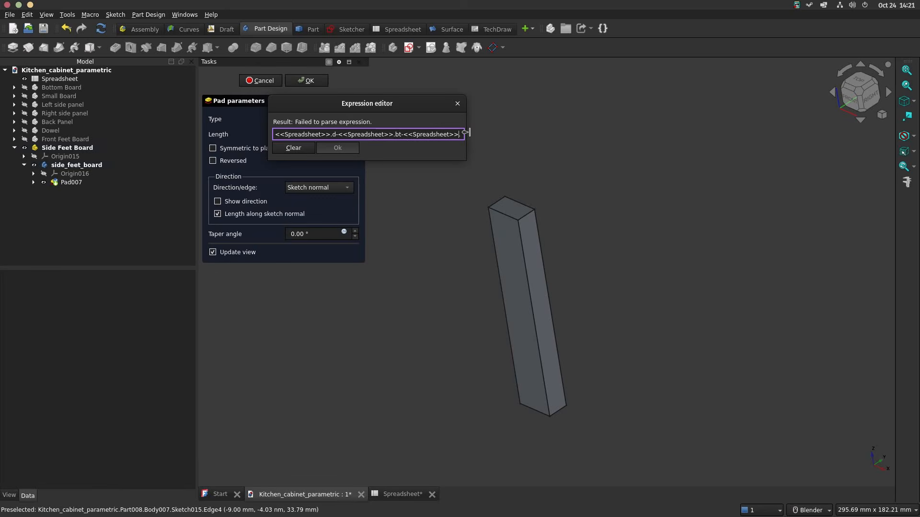
type("fd")
left_click(469, 132)
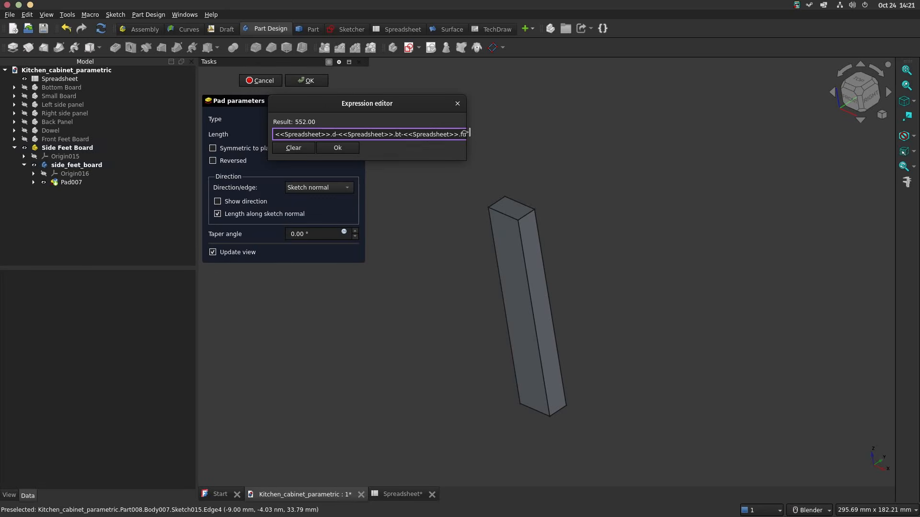
key("Return")
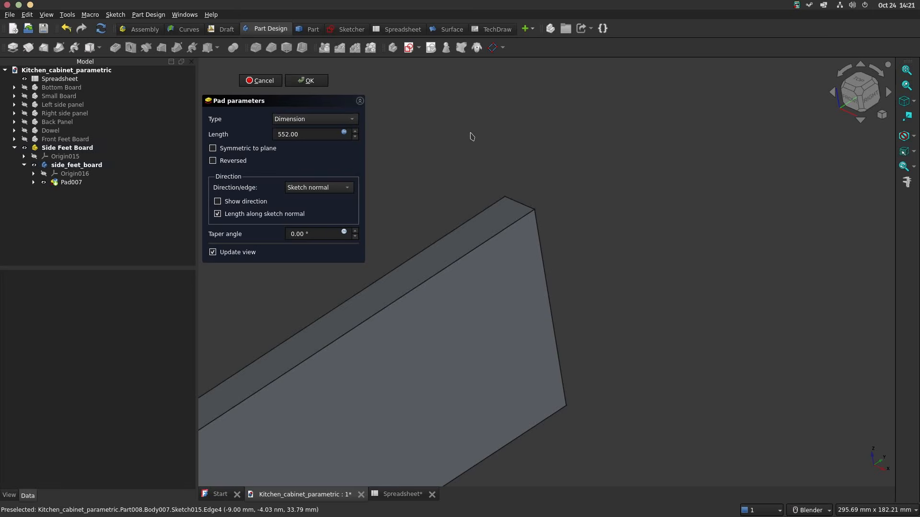
scroll(512, 171, "down", 6)
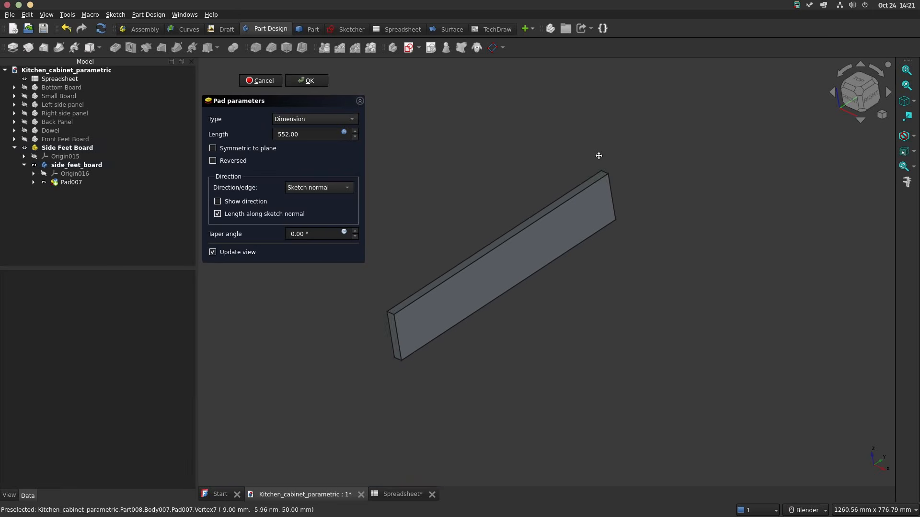
left_click(305, 81)
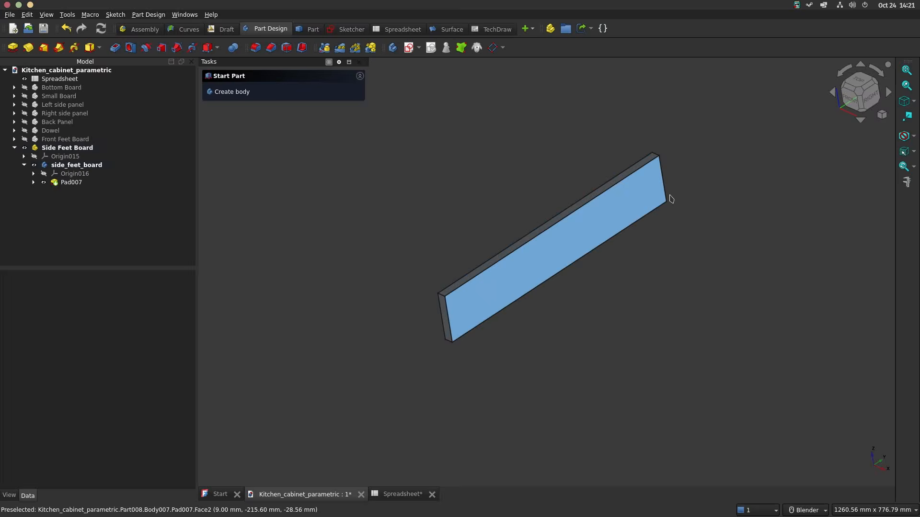
Step: Start a sketch on the board's rear end face and draw a circle about 8.8 mm in diameter on the vertical axis near the upper edge
middle_click_drag(670, 197, 320, 265)
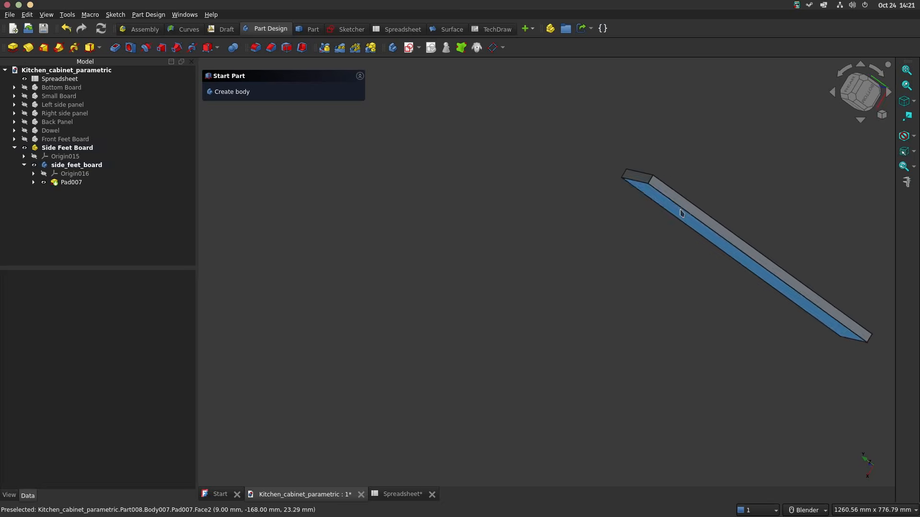
scroll(623, 177, "up", 3)
left_click(584, 147)
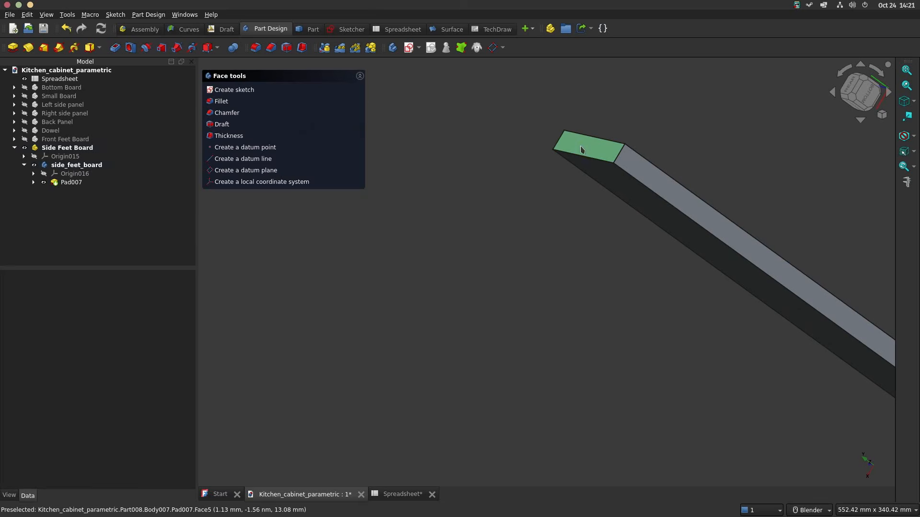
left_click(230, 90)
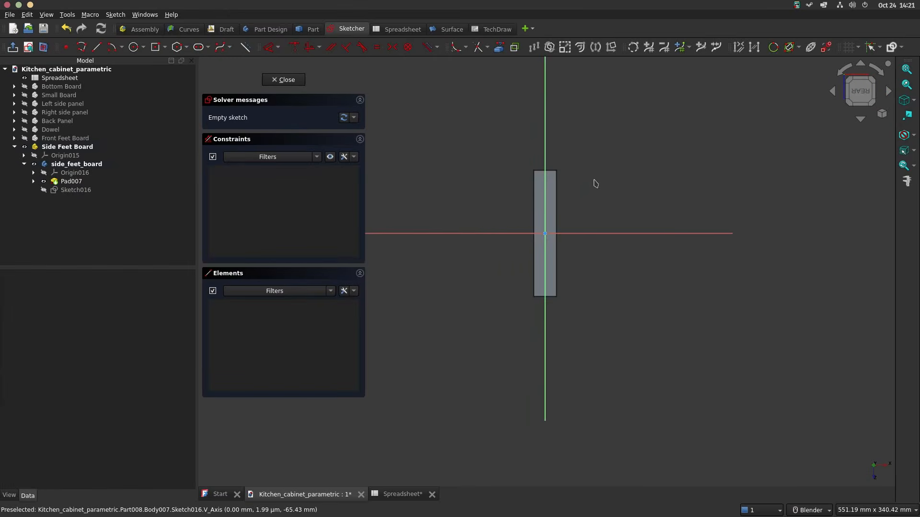
left_click(134, 47)
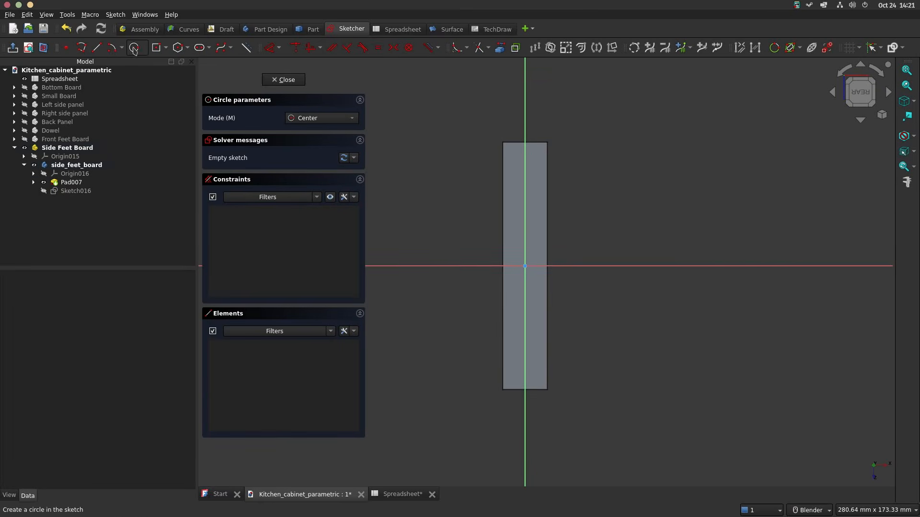
left_click(525, 163)
left_click(535, 166)
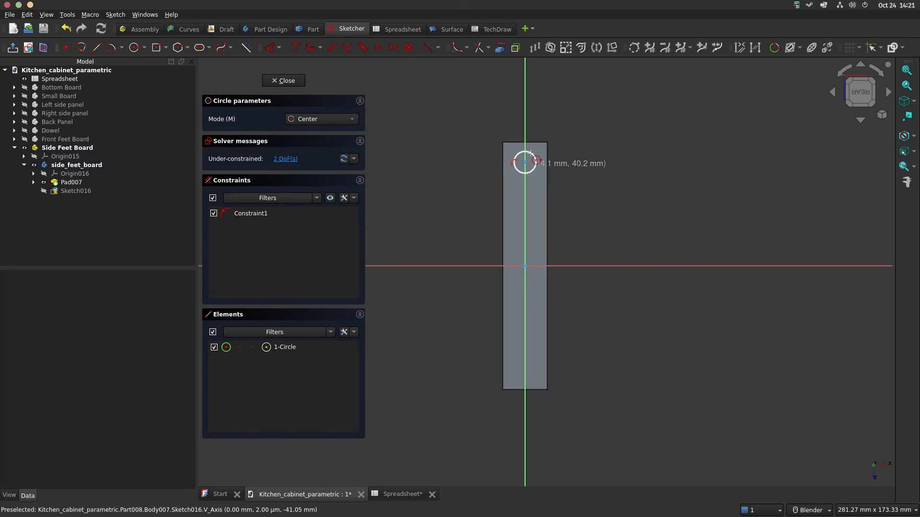
scroll(524, 152, "up", 5)
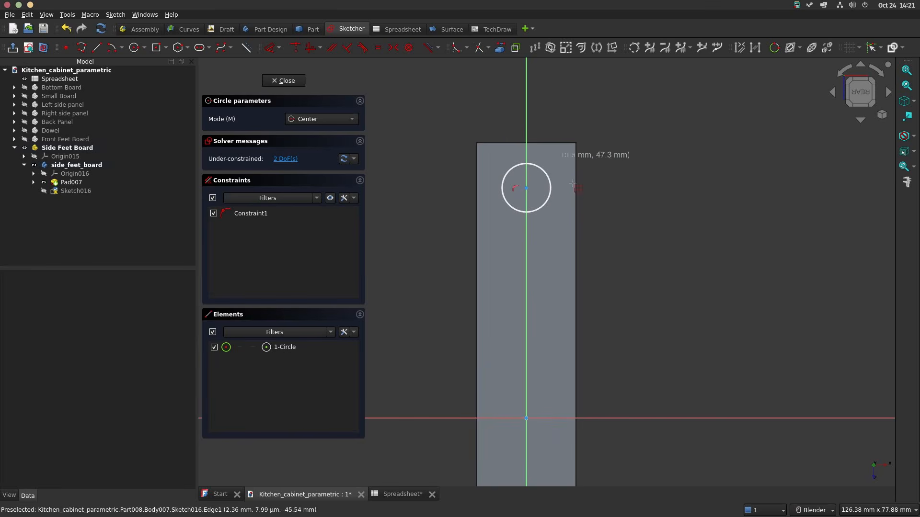
key("Escape")
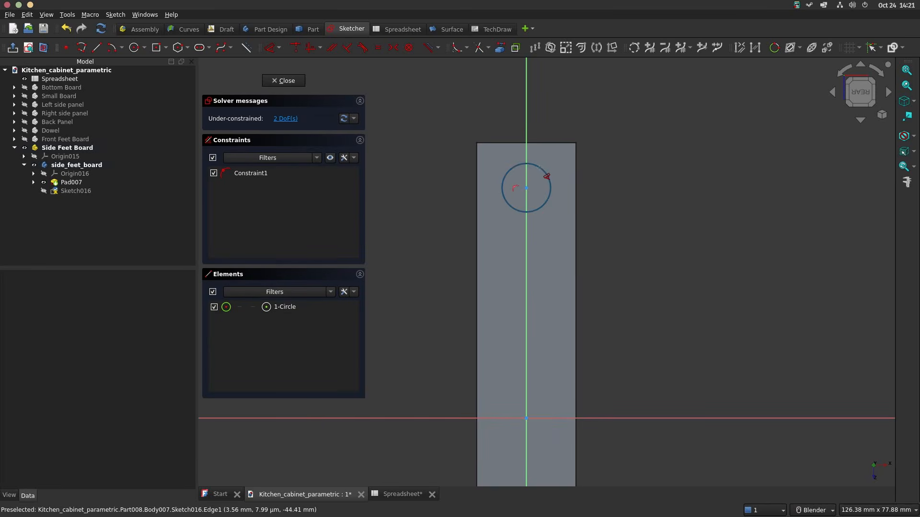
Step: Set the circle's diameter to 6 mm
left_click(544, 174)
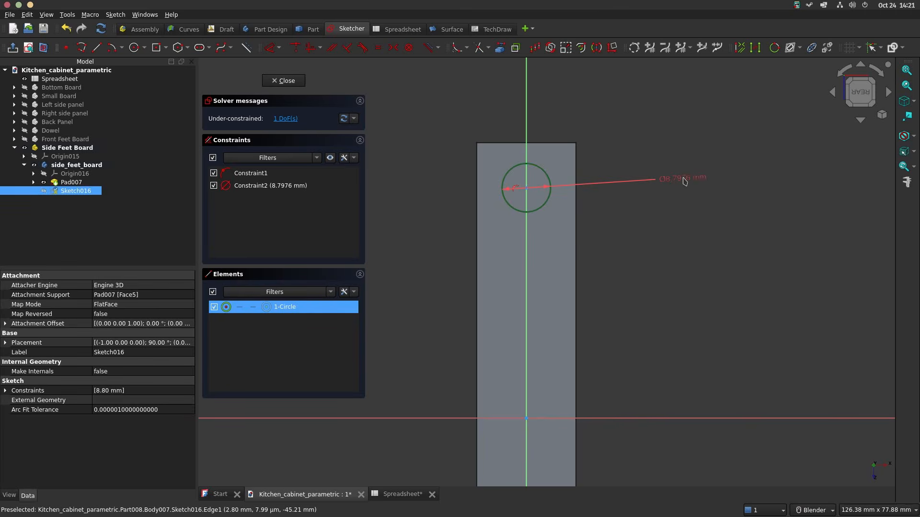
left_click(684, 180)
type("6")
key("Return")
left_click(696, 177)
Step: Dimension the vertical distance from the origin to the circle's centre with the expression <<Spreadsheet>>.bht/2-10
scroll(626, 254, "down", 2)
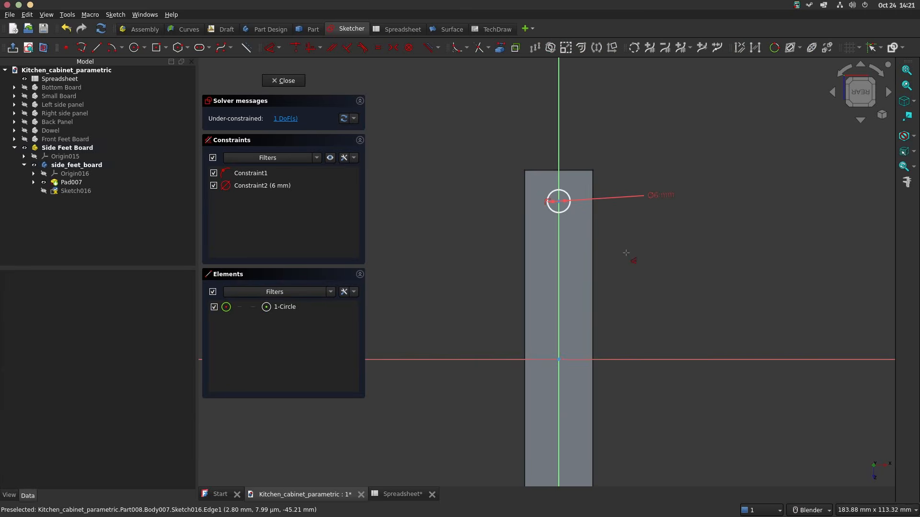
left_click(560, 206)
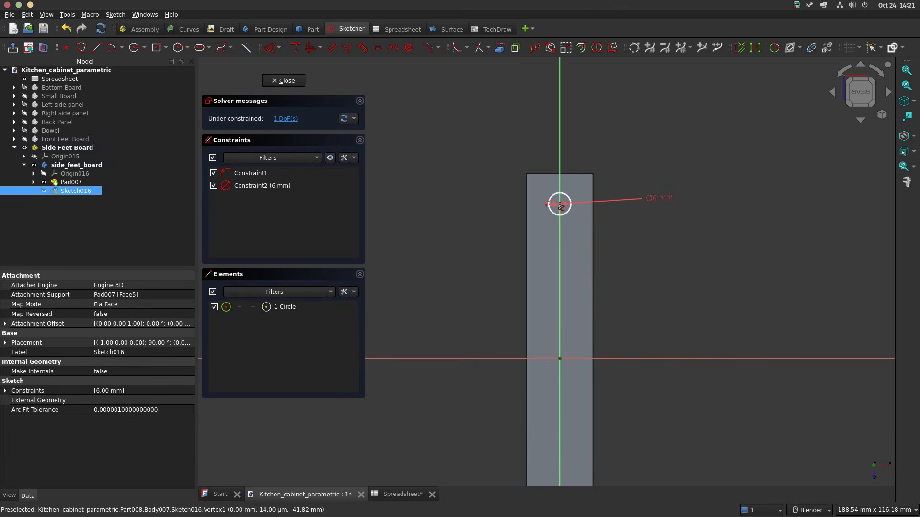
key("i")
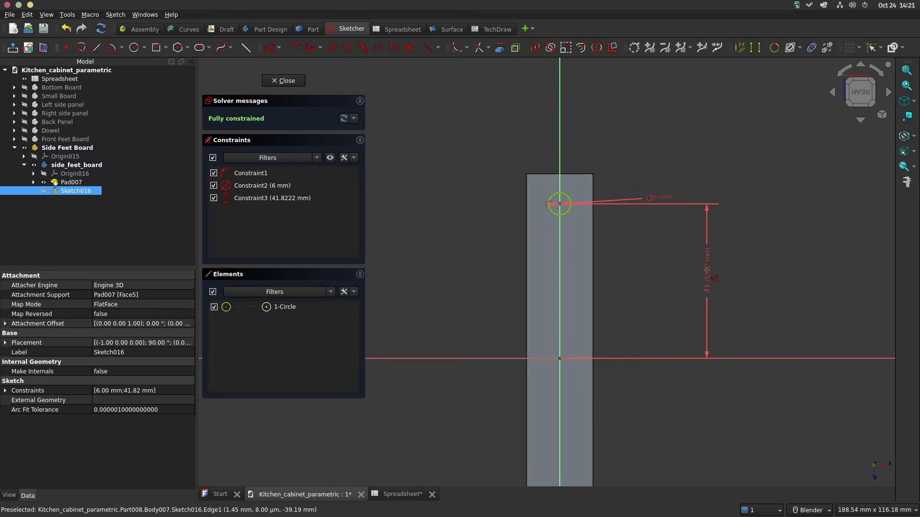
left_click(708, 274)
left_click(834, 282)
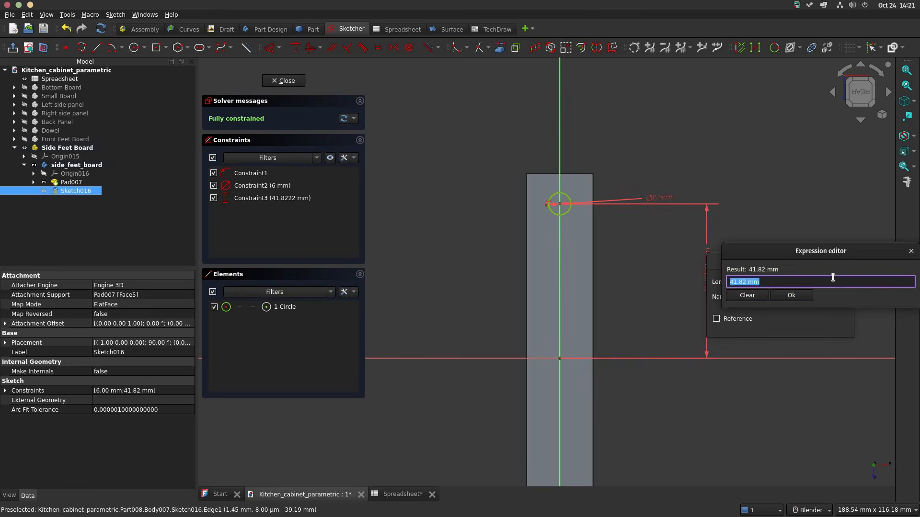
type("spre")
key("Down")
key("Down")
type("bht/2-10")
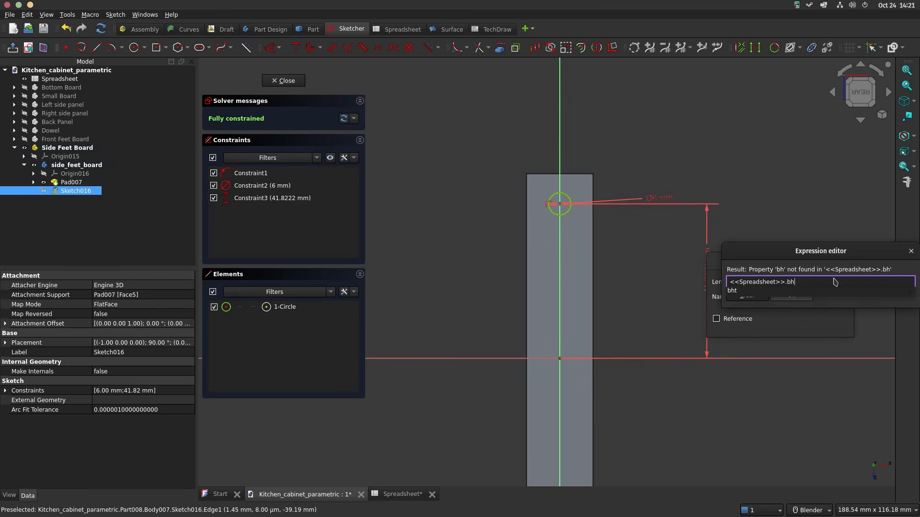
key("Return")
key("Return")
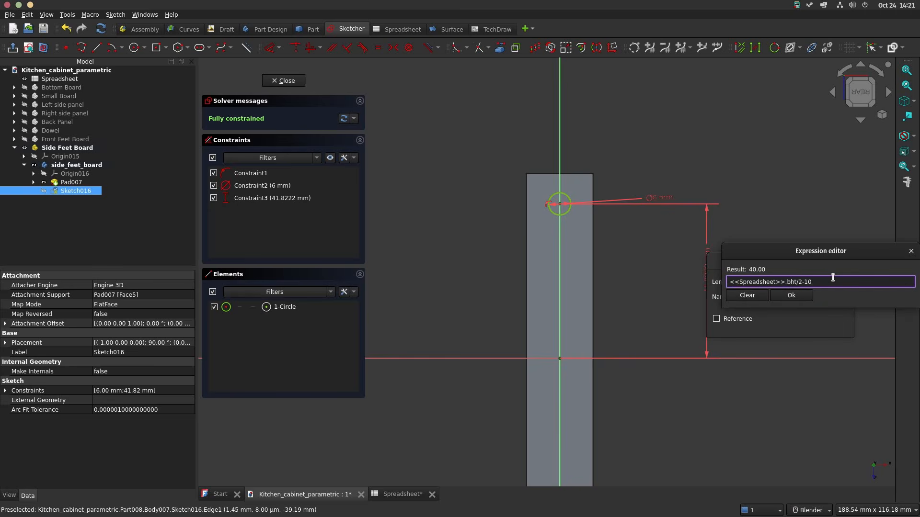
key("Return")
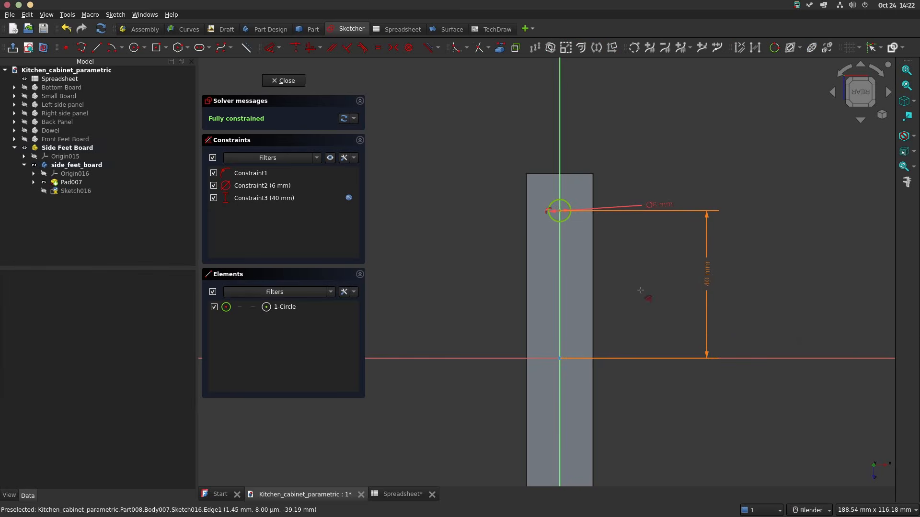
Step: Draw a second circle on the vertical axis about 21 mm below the origin and make it equal to the first circle
middle_click_drag(640, 291, 647, 152, "shift")
left_click(134, 47)
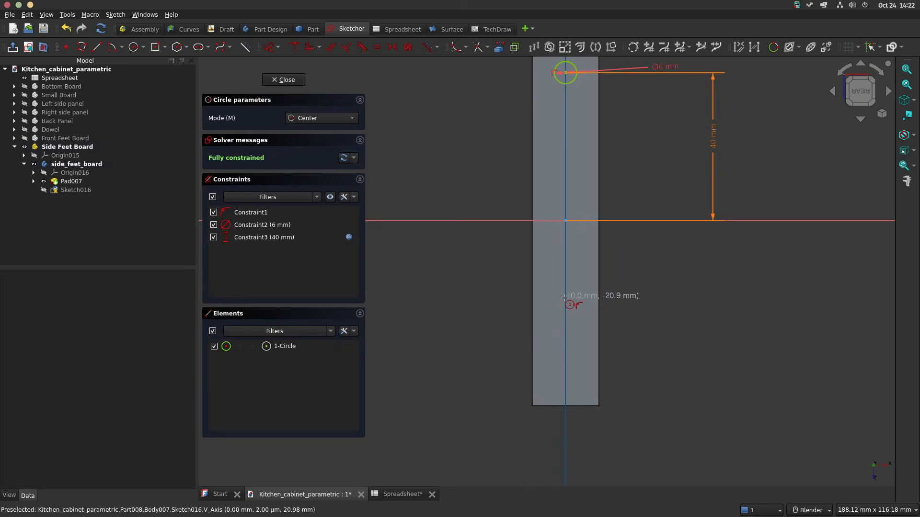
left_click(564, 298)
left_click(576, 298)
left_click(574, 80)
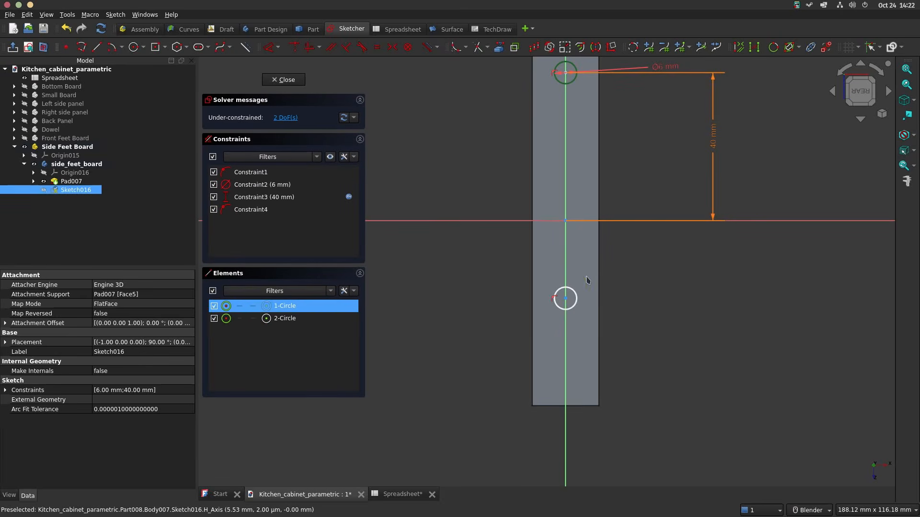
left_click(577, 293)
key("e")
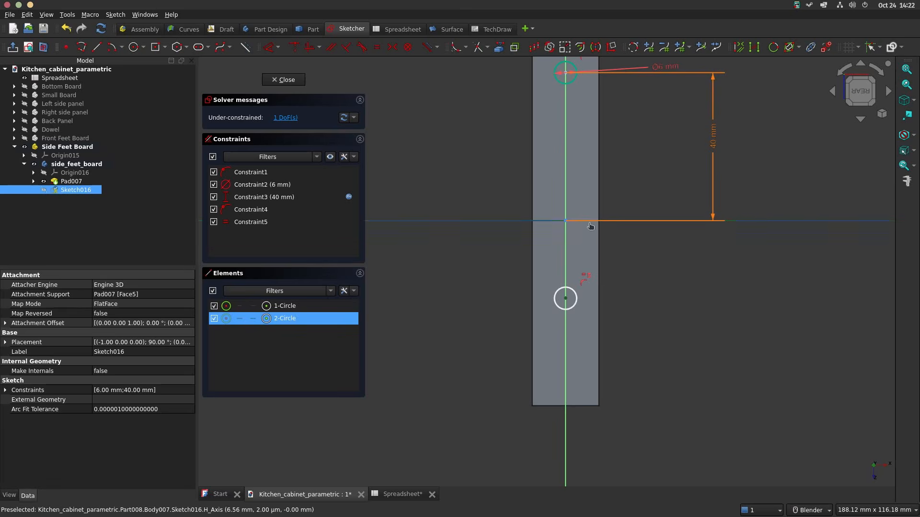
Step: Make the two circles' centres symmetric about the horizontal axis and close the sketch
left_click(567, 76)
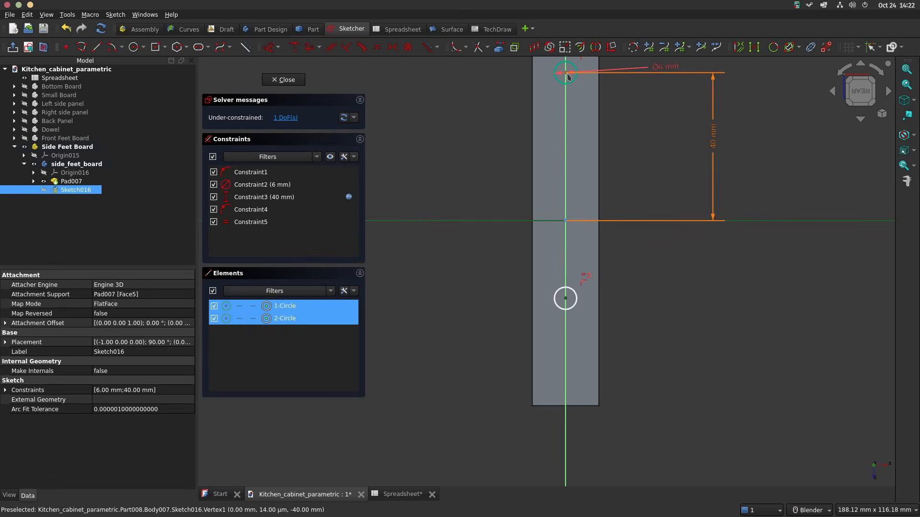
key("s")
left_click(282, 84)
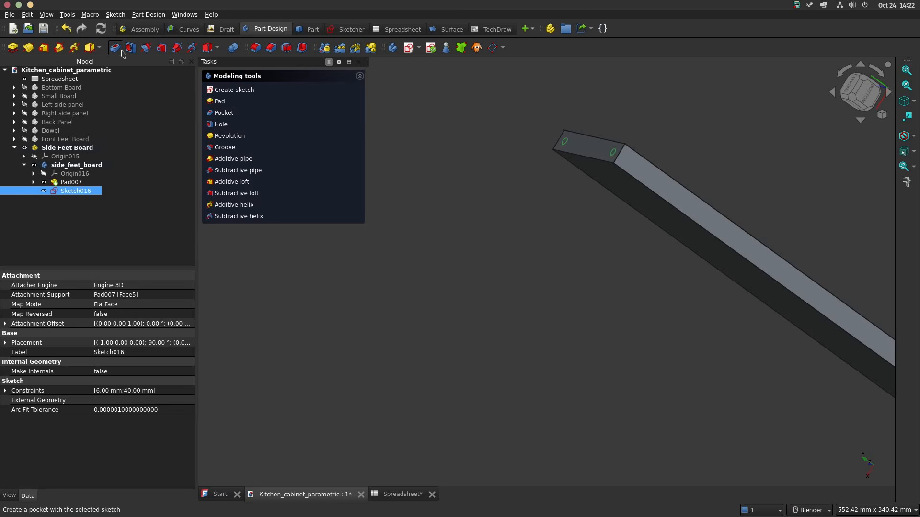
Step: Cut the two dowel holes into the end face of the side feet board with a Pocket
left_click(119, 49)
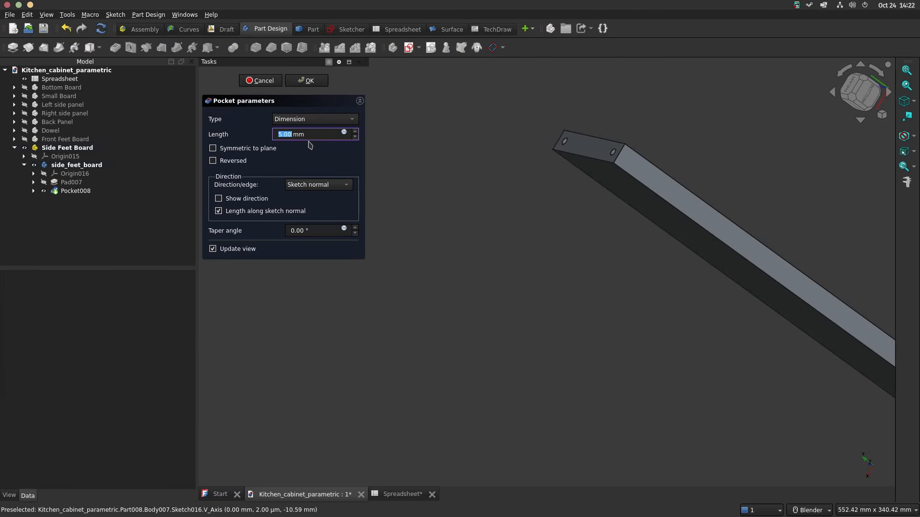
key("Return")
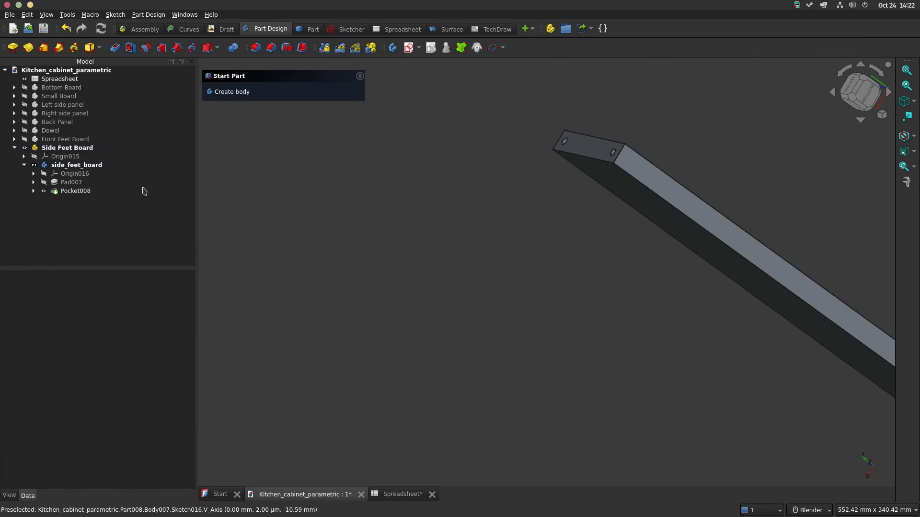
Step: Make all the hidden parts visible alongside the Side Feet Board: the other boards, the side and back panels, and the Dowel
left_click(27, 157)
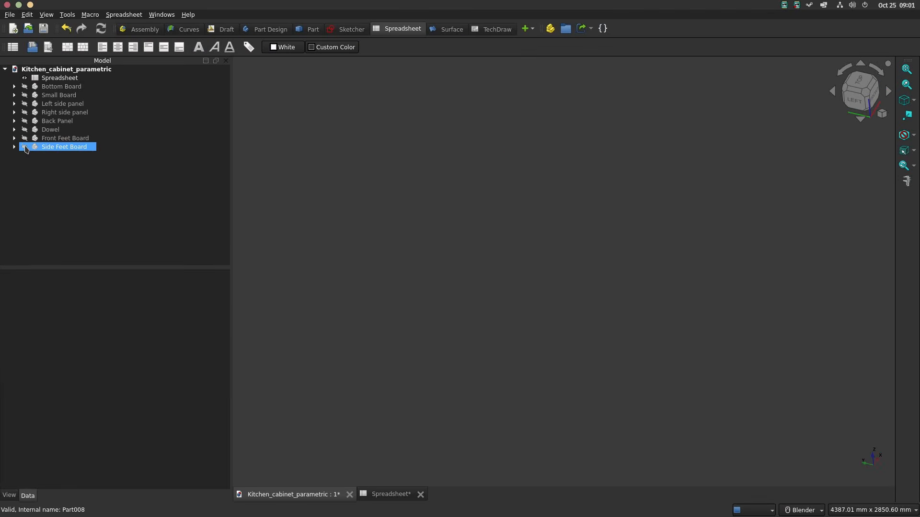
left_click(26, 137)
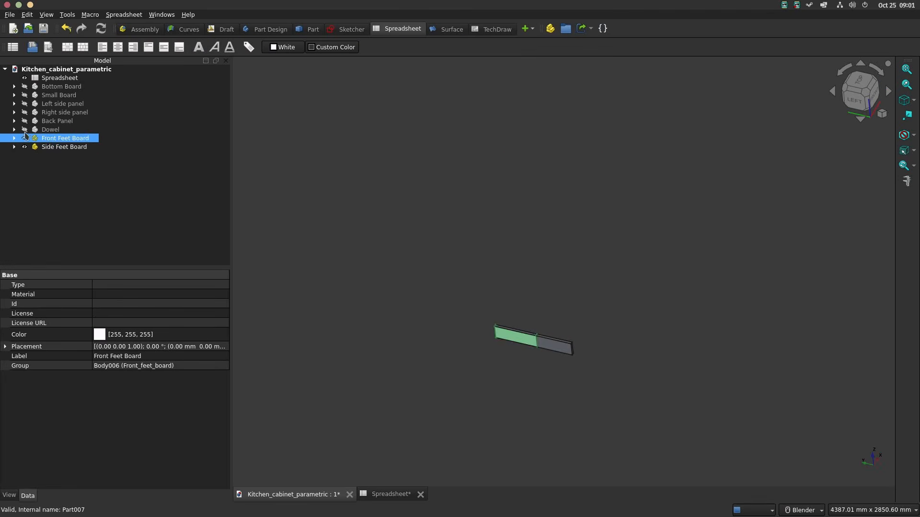
left_click(25, 129)
left_click(25, 112)
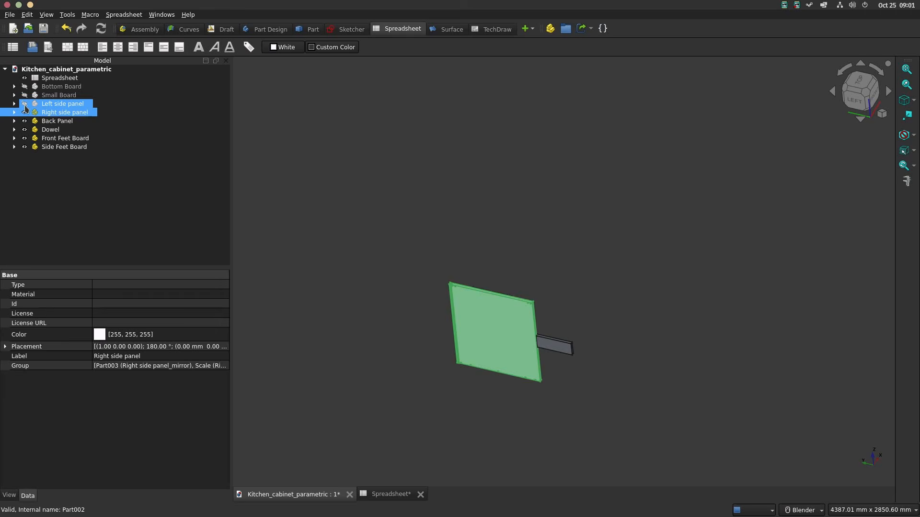
left_click(24, 104)
left_click(24, 95)
left_click(25, 86)
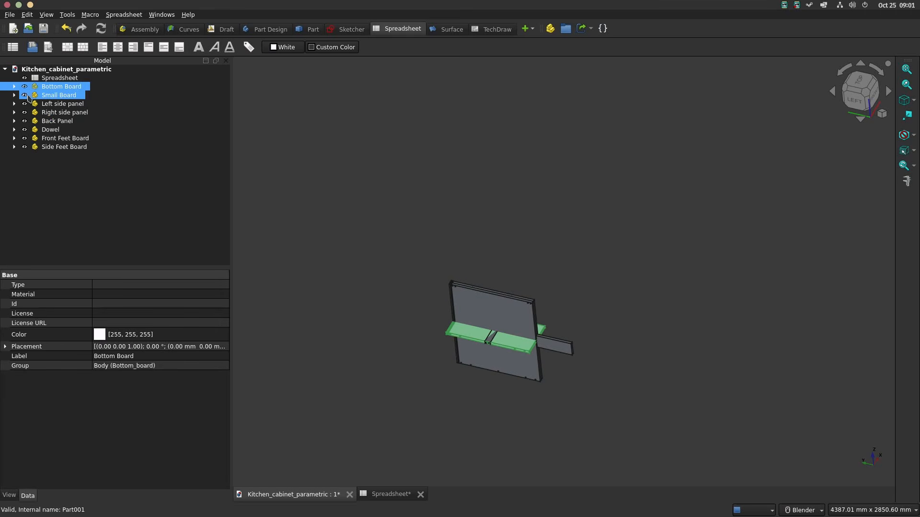
left_click(174, 178)
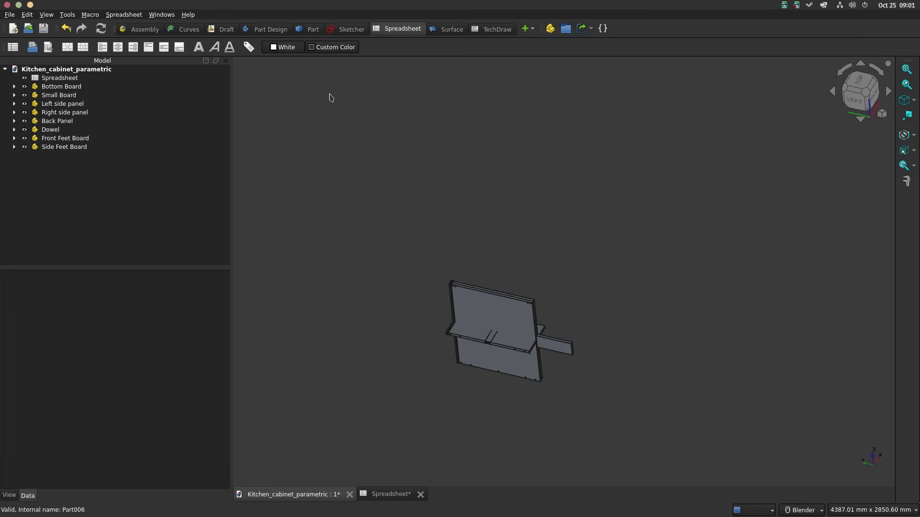
Step: Switch to the A2plus workbench and create a new empty document for the assembly
left_click(530, 29)
left_click(537, 40)
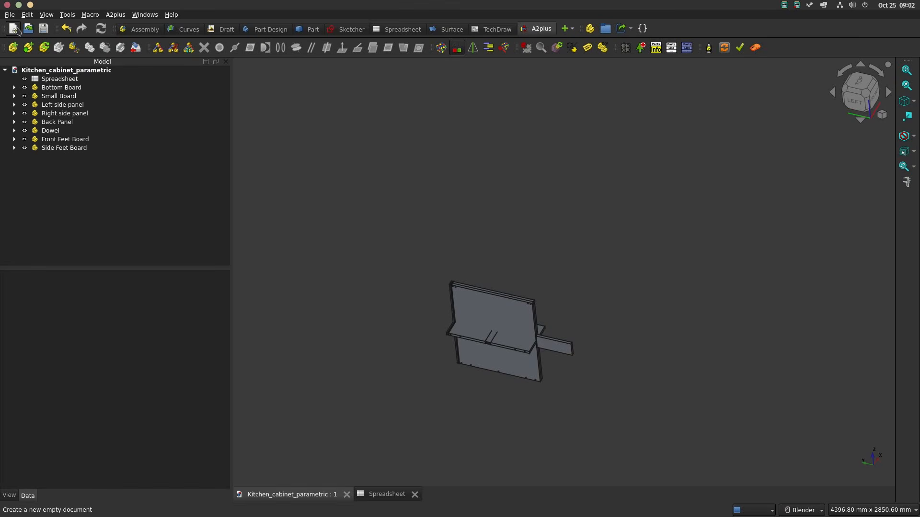
left_click(14, 29)
left_click(35, 78)
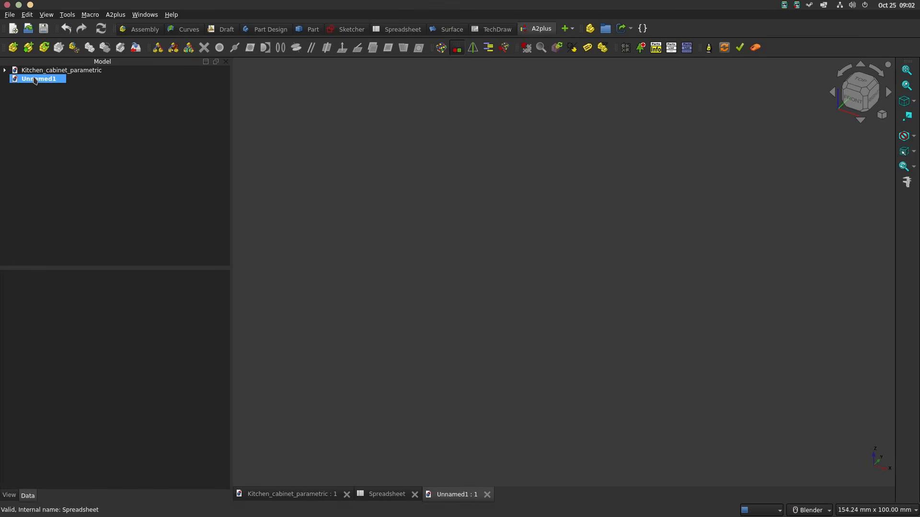
Step: Save the new document as Kitchen_cabinet_assembly in the Parametric Kitchen Cabinet folder
left_click(10, 15)
left_click(30, 88)
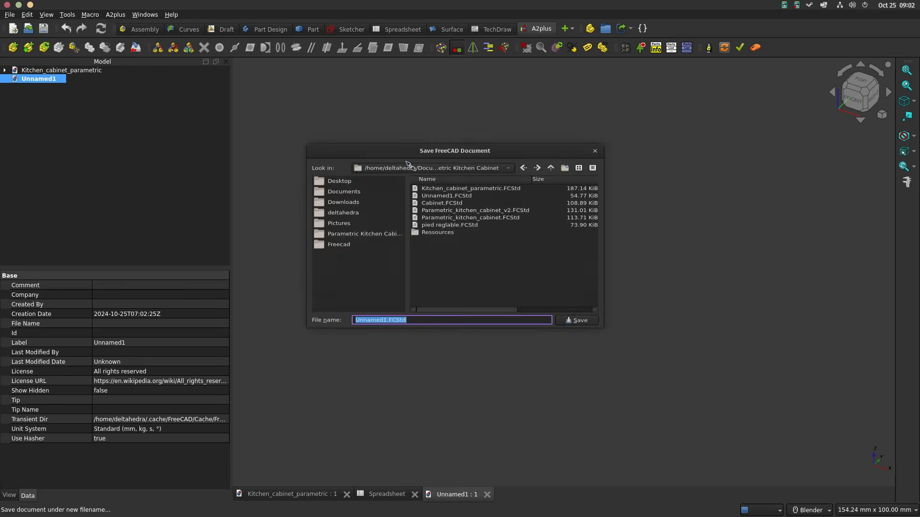
type("Kitch")
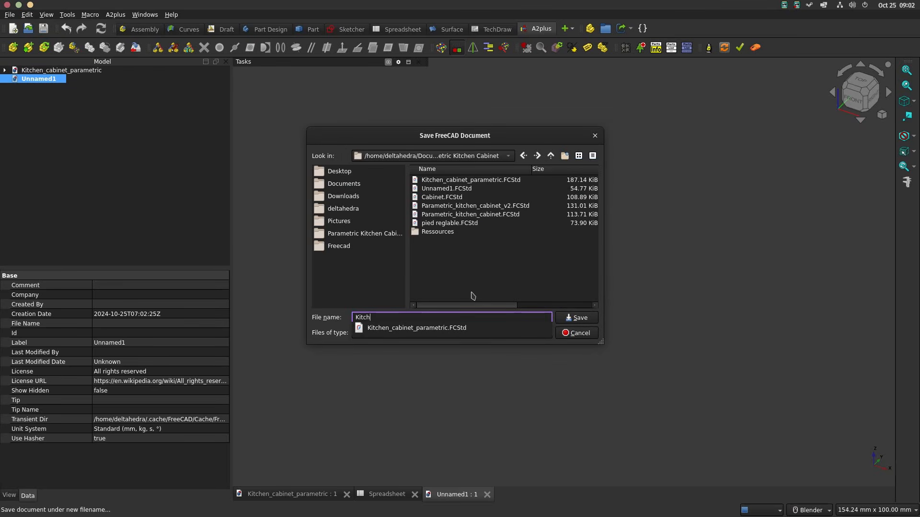
type("en_cabinet_assembly")
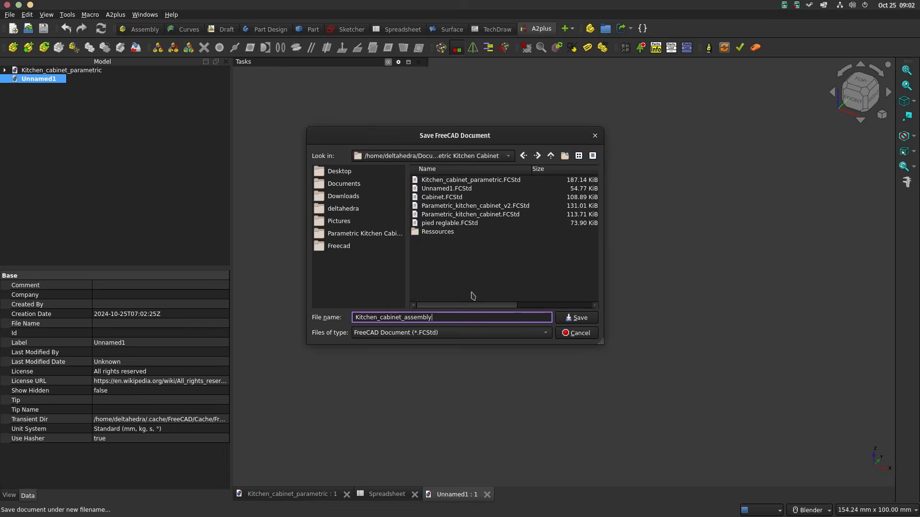
key("Return")
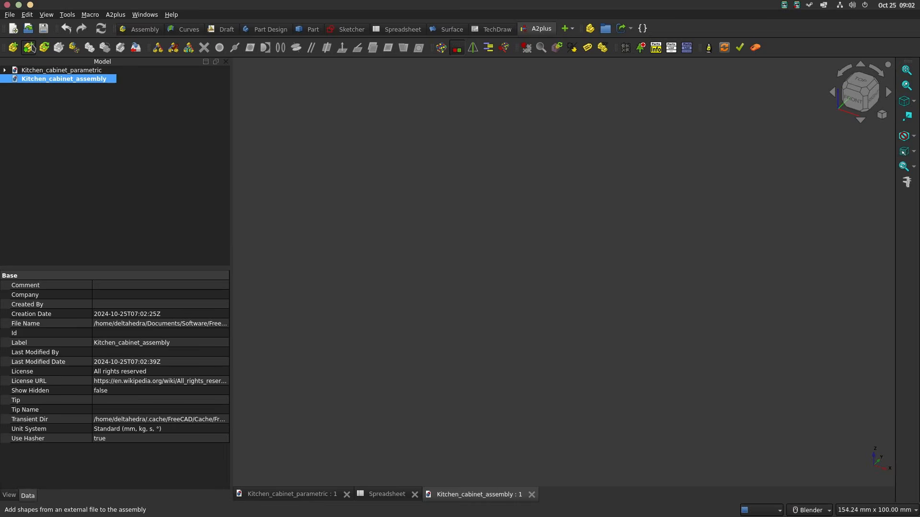
Step: Import Bottom_board and Dowel_ from Kitchen_cabinet_parametric.FCStd into the assembly
left_click(29, 47)
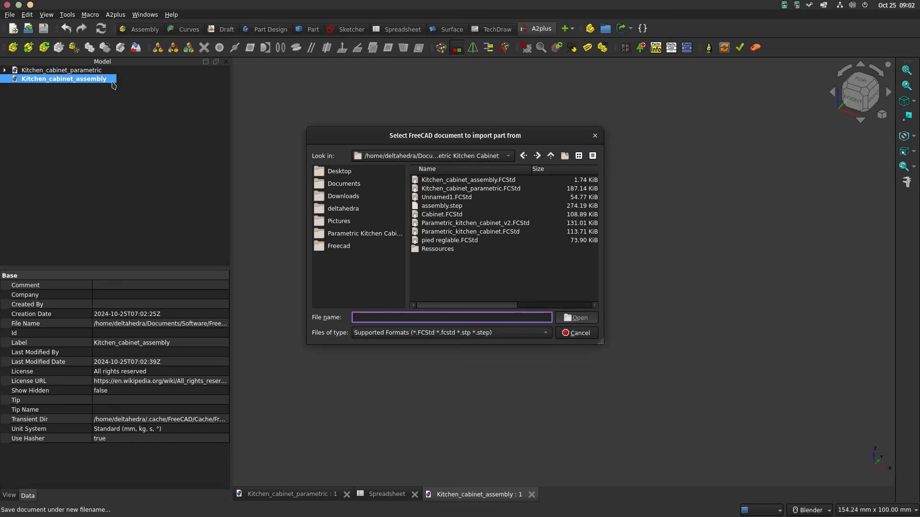
double_click(471, 188)
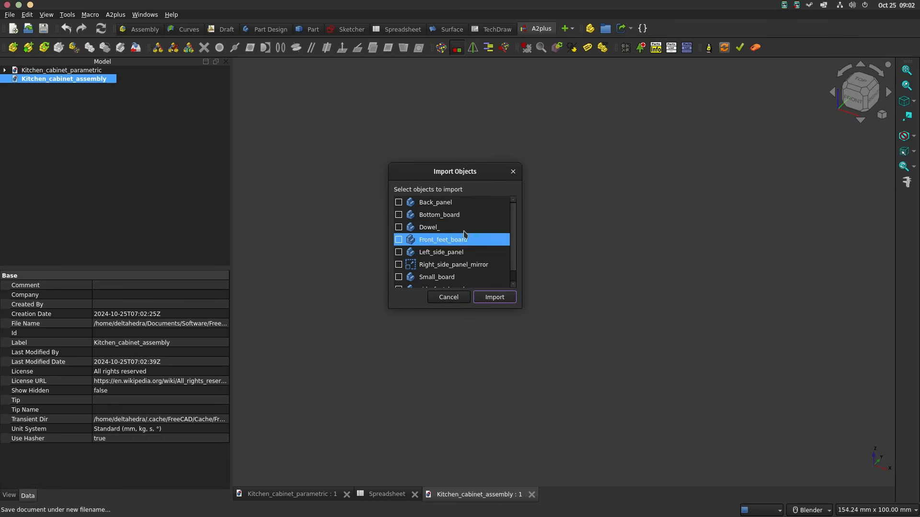
left_click(399, 215)
left_click(399, 228)
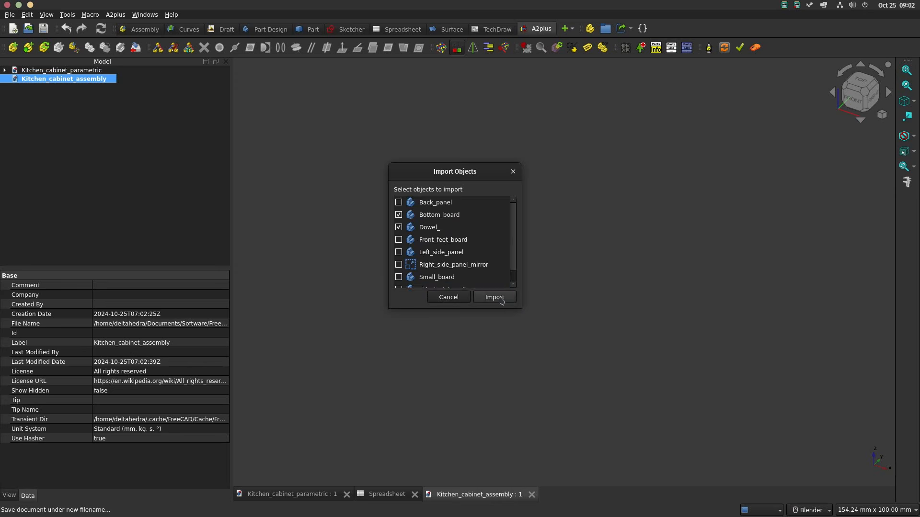
left_click(495, 297)
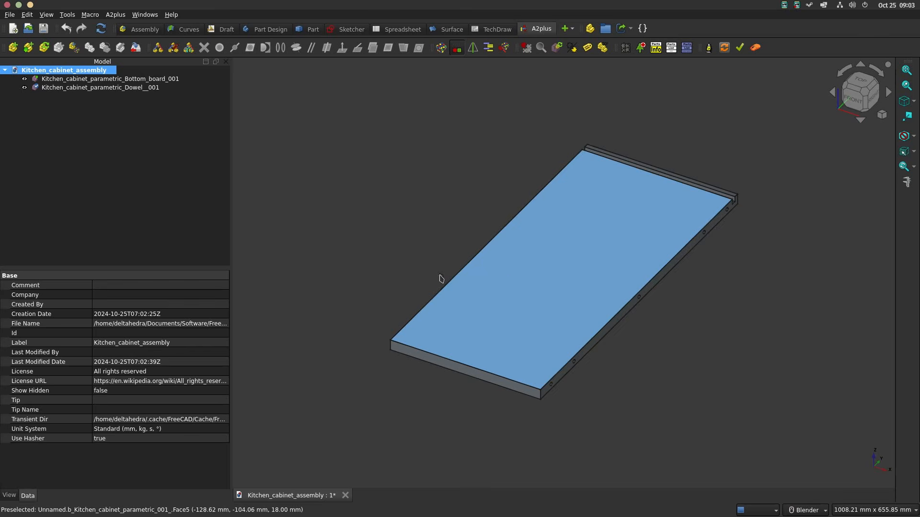
Step: Move the dowel 300 mm along the X axis so it sits clear of the bottom board
scroll(566, 291, "down", 2)
scroll(567, 290, "up", 1)
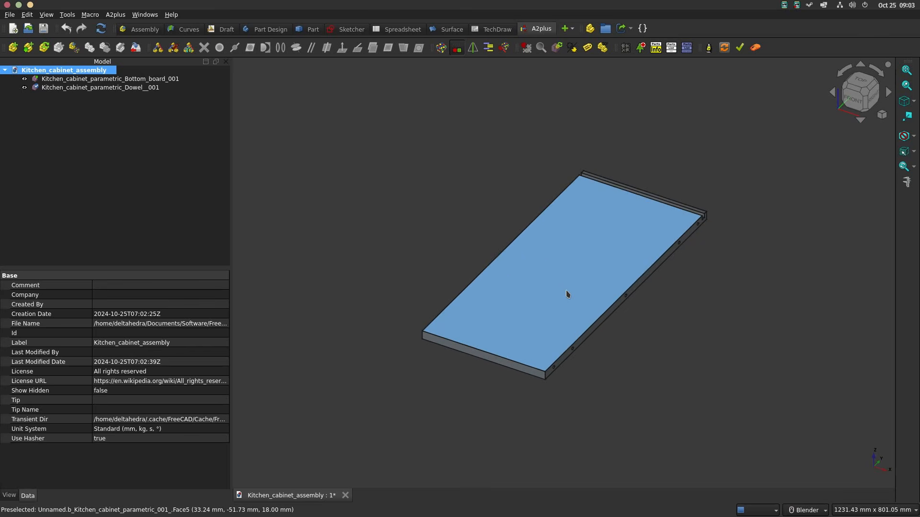
left_click(563, 287)
left_click(85, 89)
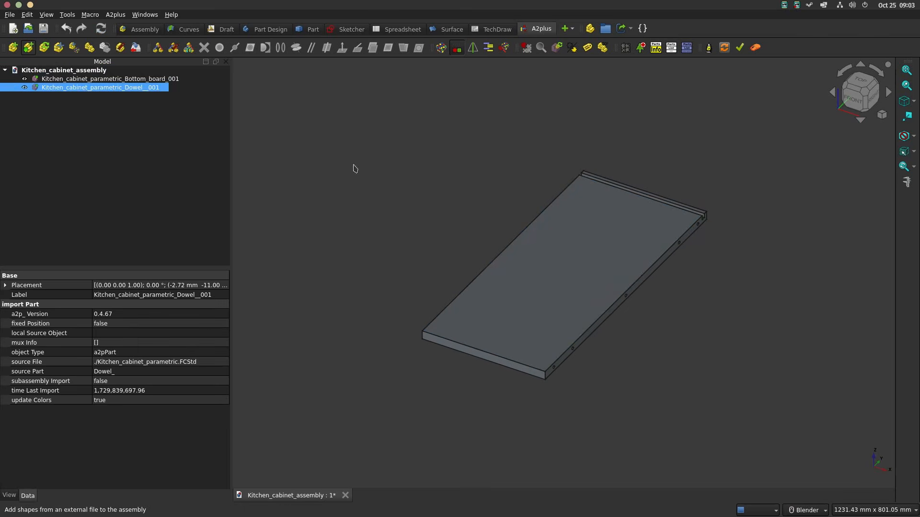
scroll(602, 303, "down", 3)
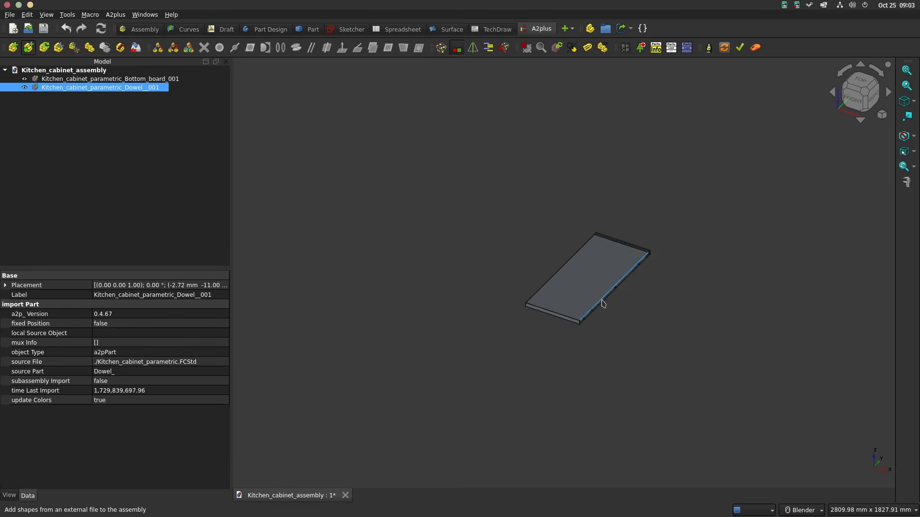
scroll(602, 304, "up", 2)
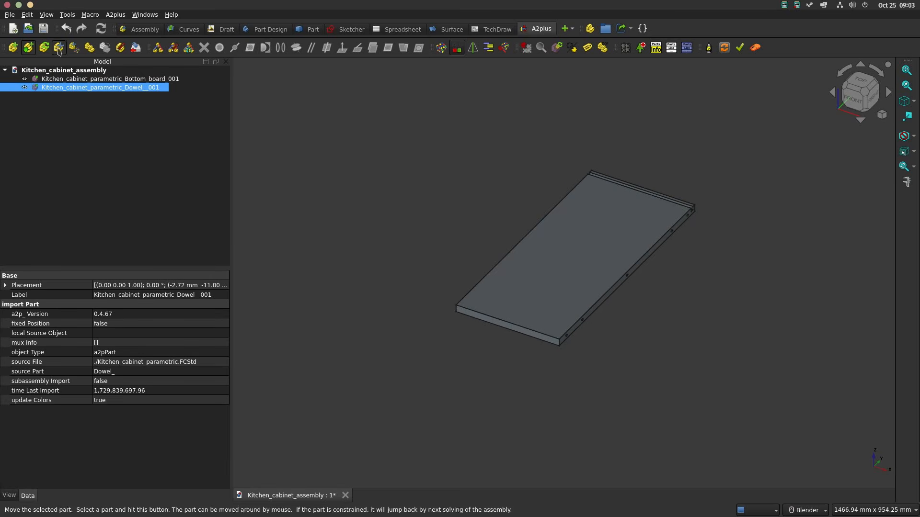
left_click(58, 47)
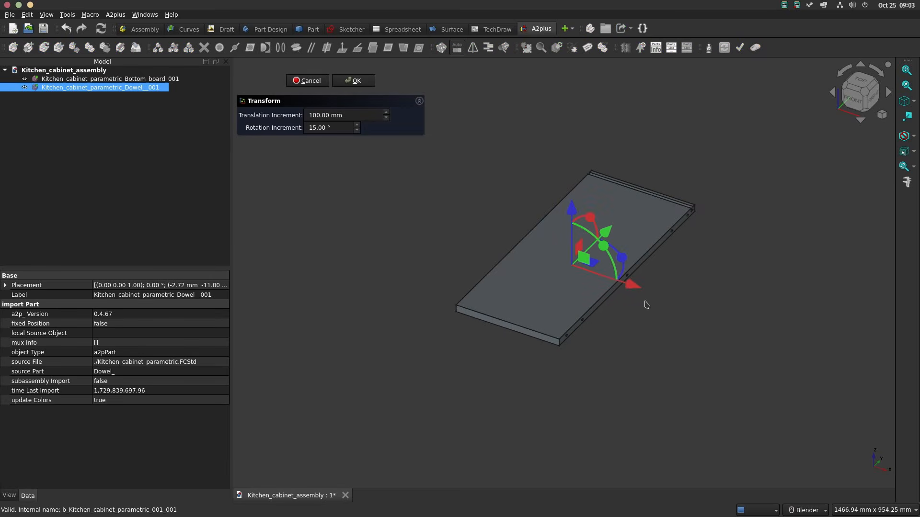
left_click(505, 239)
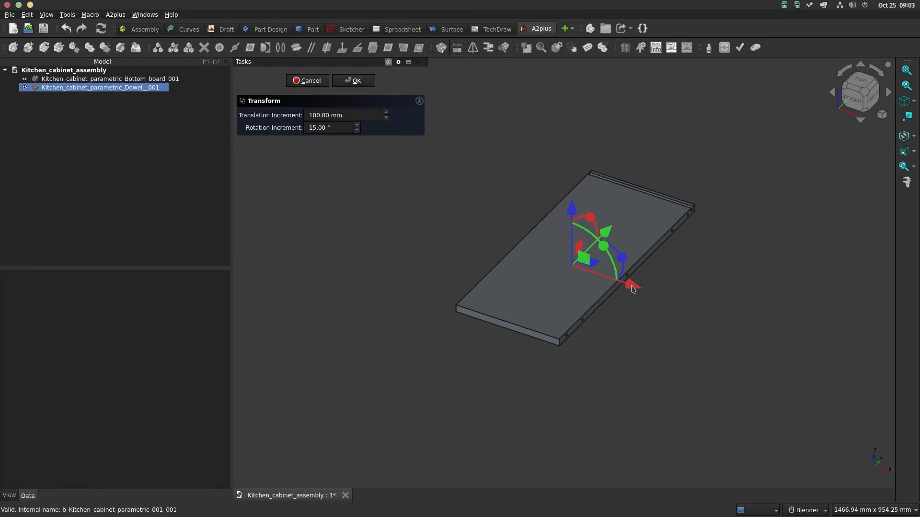
left_click_drag(632, 284, 756, 318)
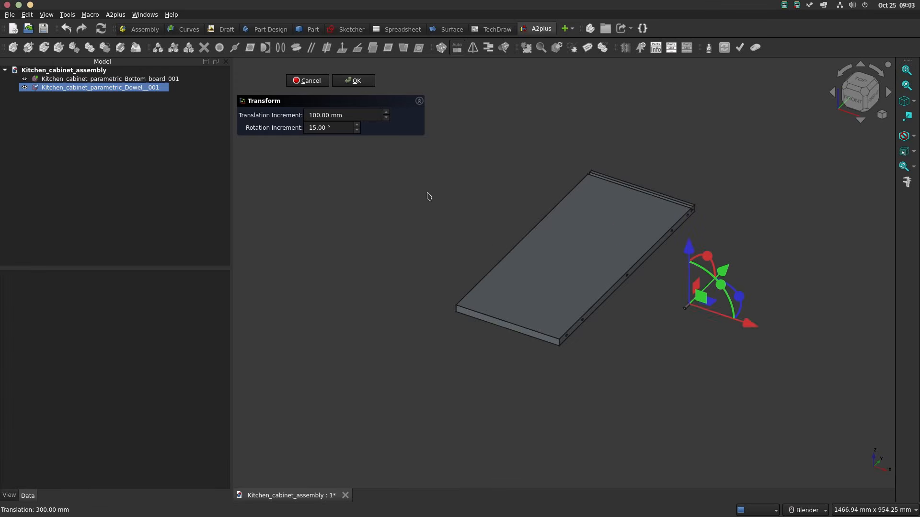
left_click(353, 81)
Step: Constrain the dowel's circular end edge to the bottom board's front-corner hole, with Lock Rotation set to True and an offset seating it partway in
left_click(507, 272)
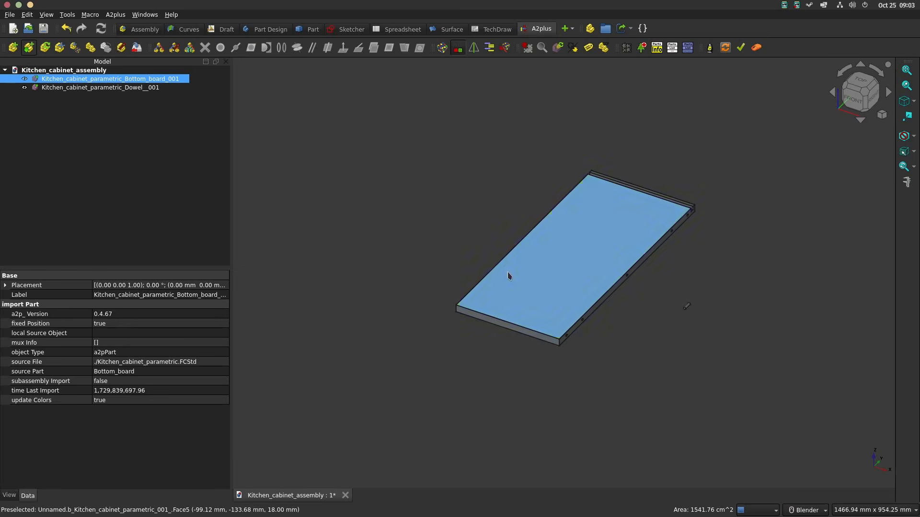
left_click(721, 309)
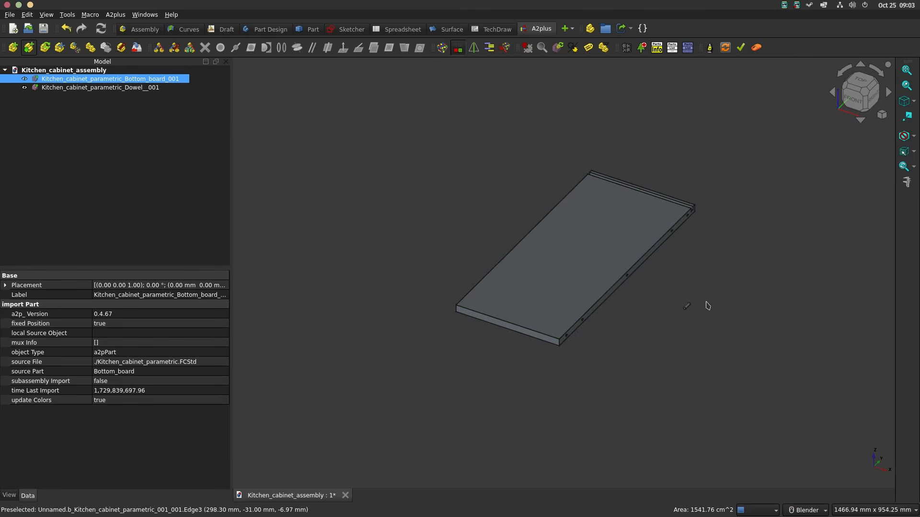
scroll(688, 311, "up", 5)
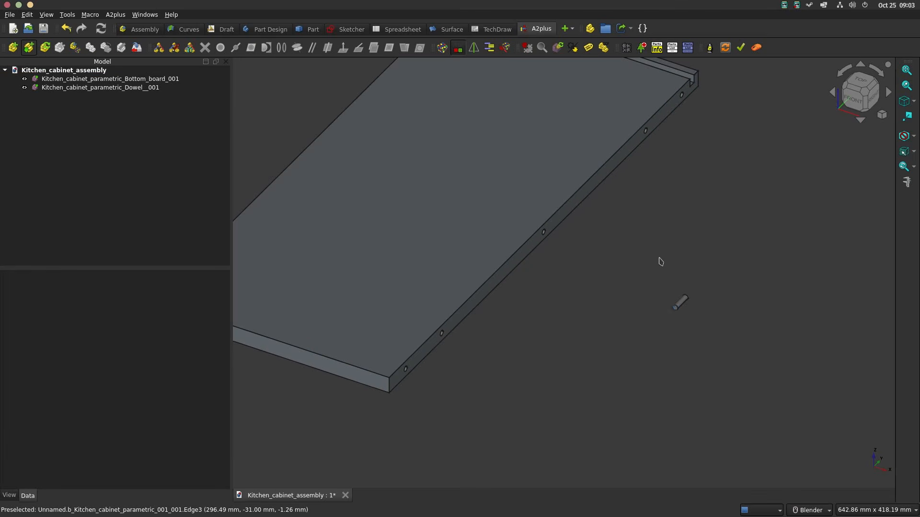
scroll(660, 261, "down", 5)
scroll(620, 226, "up", 4)
left_click(666, 261)
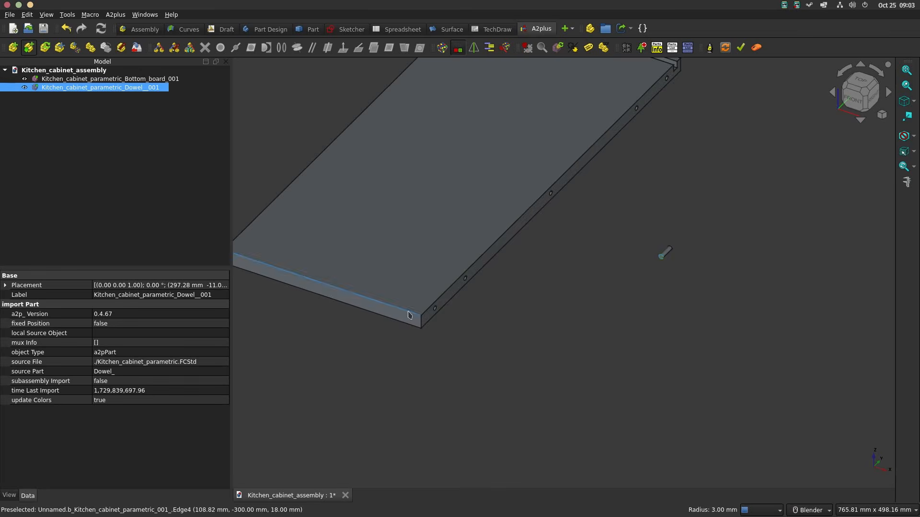
scroll(436, 311, "up", 3)
left_click(440, 305)
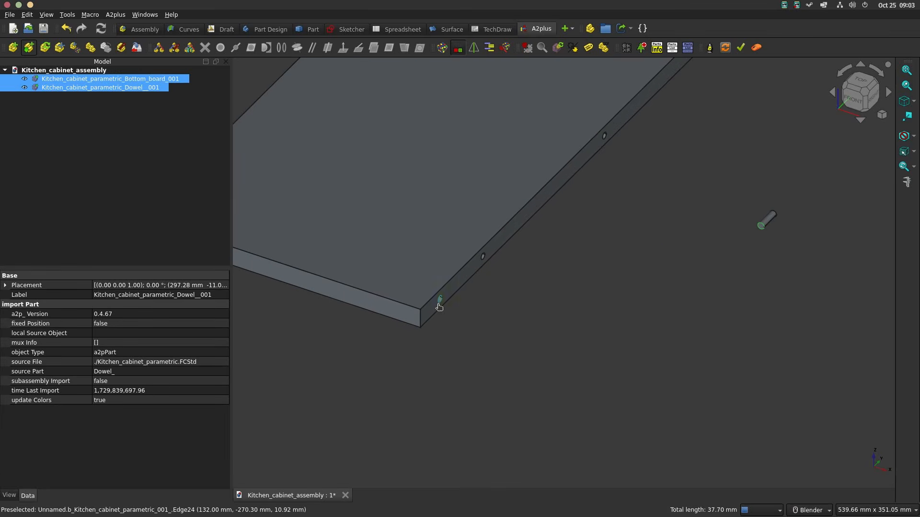
left_click(282, 48)
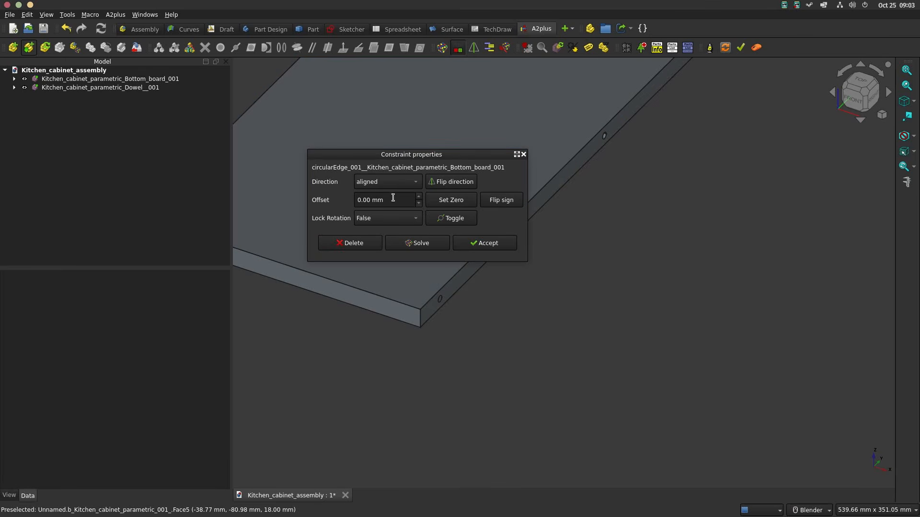
left_click(379, 223)
left_click(379, 229)
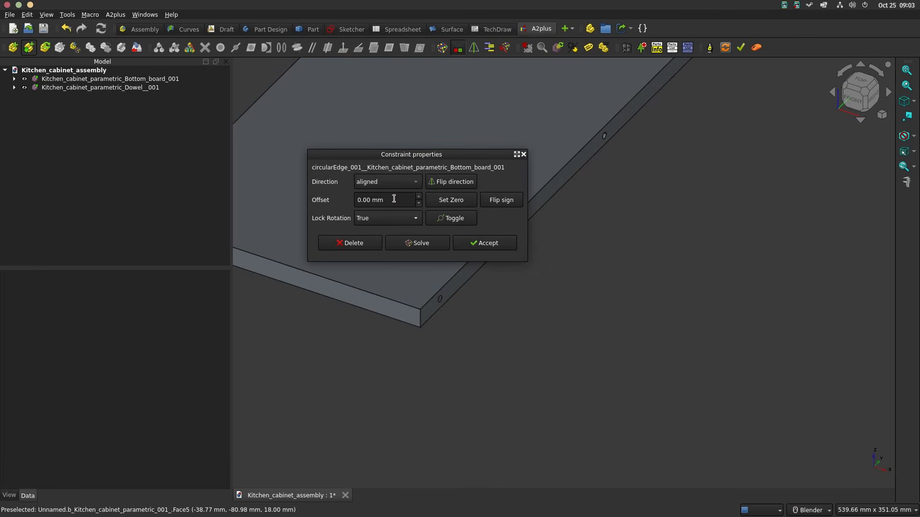
key("Return")
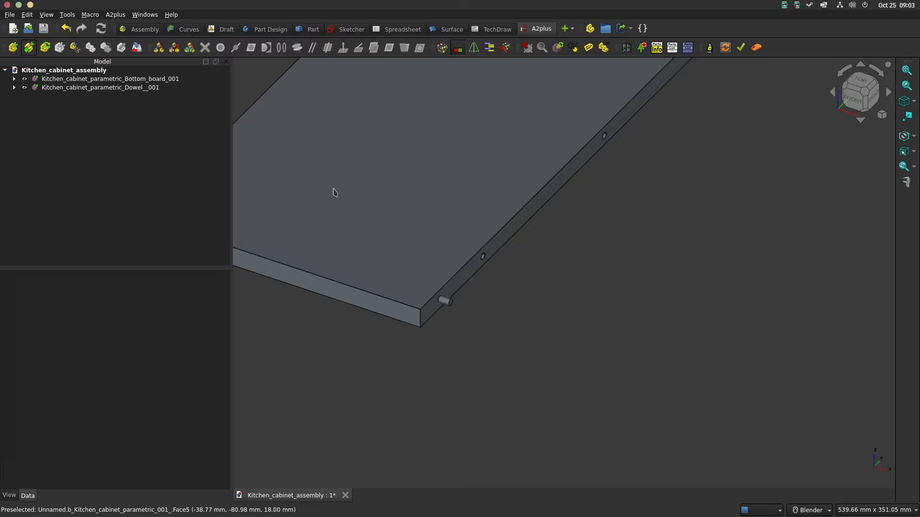
Step: Duplicate the dowel four times, placing the copies in a row beside the bottom board's right edge
left_click(119, 90)
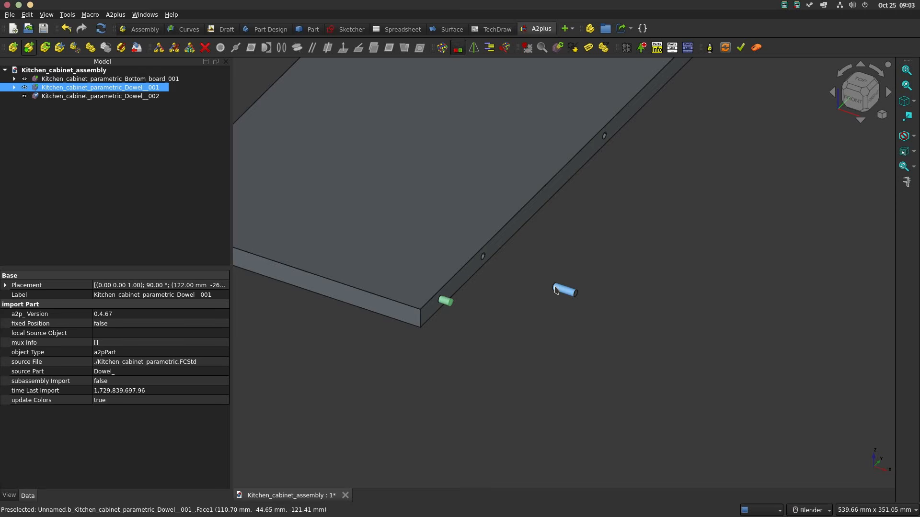
scroll(555, 290, "down", 5)
left_click(550, 282)
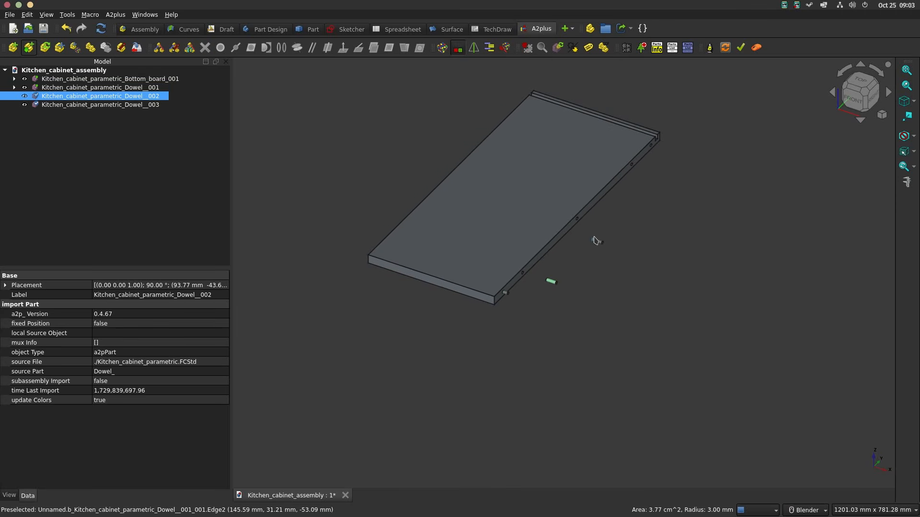
left_click(597, 239)
left_click(663, 185)
left_click(683, 156)
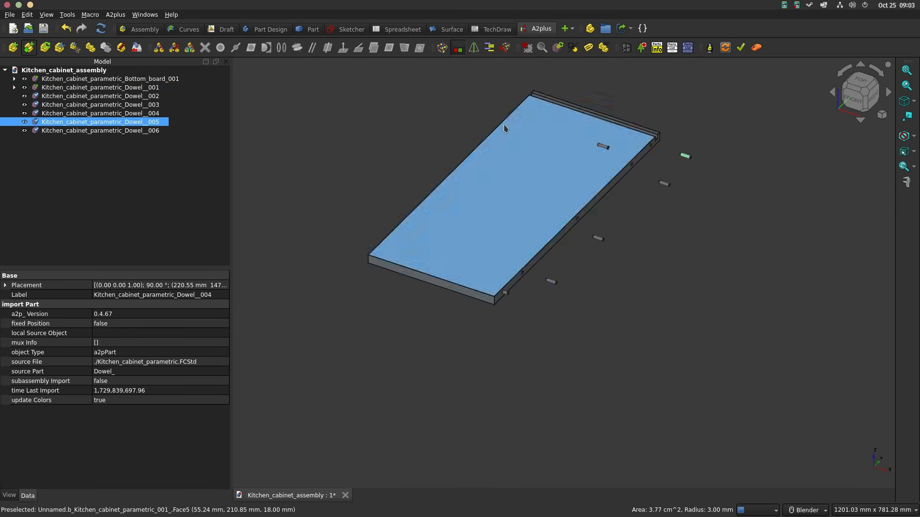
Step: Place five more dowel copies in a row beside the bottom board's left edge
left_click(472, 91)
left_click(457, 106)
left_click(427, 152)
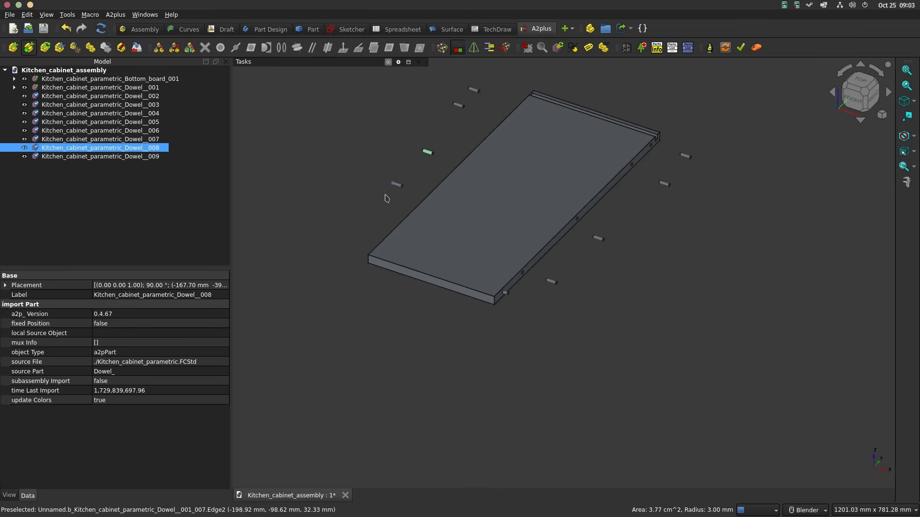
left_click(383, 205)
left_click(357, 228)
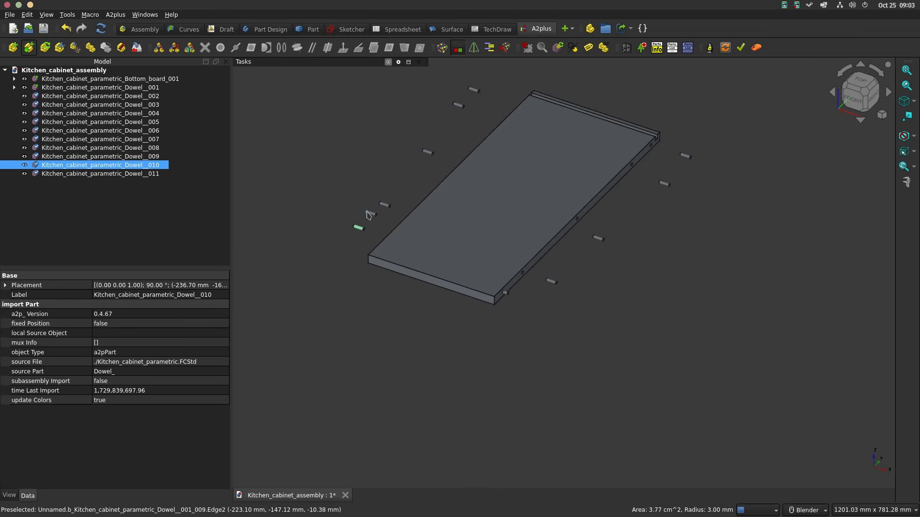
Step: Constrain the nearest loose dowel's circular edge to the second hole from the front on the board's right edge, offset -10 mm, rotation locked
scroll(549, 282, "up", 6)
left_click(539, 279)
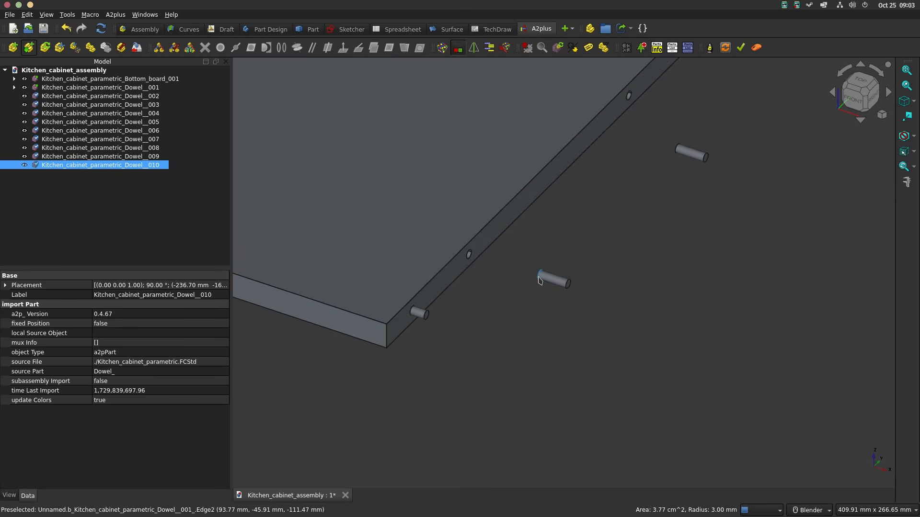
left_click(468, 258, "ctrl")
left_click(281, 47)
left_click_drag(441, 157, 713, 204)
left_click_drag(642, 248, 609, 247)
type("10")
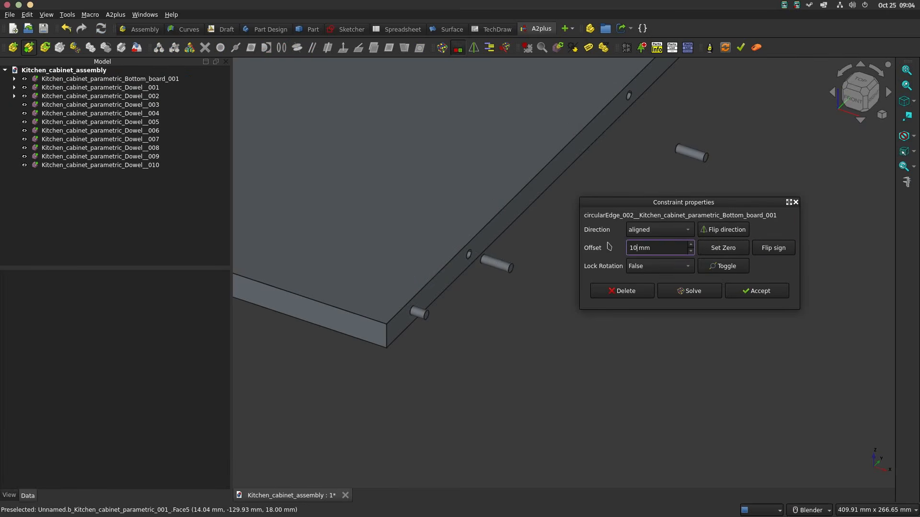
left_click(773, 248)
left_click(668, 266)
left_click(668, 267)
left_click(755, 290)
Step: Constrain the next dowel's circular edge to the right edge's middle hole, offset to sit partway in, with Lock Rotation set to True
middle_click_drag(671, 176, 639, 265, "shift")
left_click(644, 241)
left_click(597, 187, "ctrl")
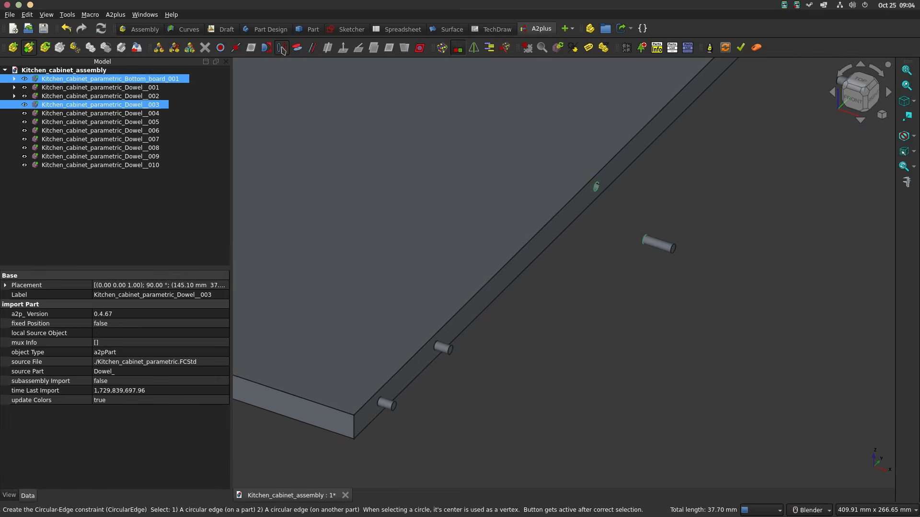
left_click(281, 47)
left_click_drag(659, 248, 601, 237)
left_click(774, 248)
left_click(661, 266)
left_click(662, 275)
left_click(756, 291)
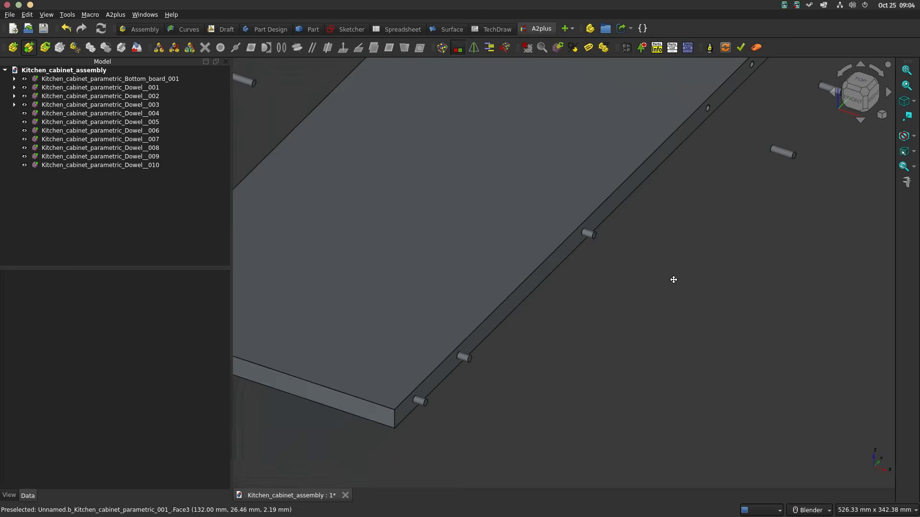
Step: Constrain a dowel's circular edge to the fourth hole from the front on the right edge, with offset -10 mm and Lock Rotation True
scroll(685, 273, "up", 5)
left_click(741, 283)
left_click(591, 199, "ctrl")
left_click(281, 48)
left_click_drag(652, 203, 730, 249)
left_click_drag(737, 294, 646, 285)
type("-10")
left_click(733, 312)
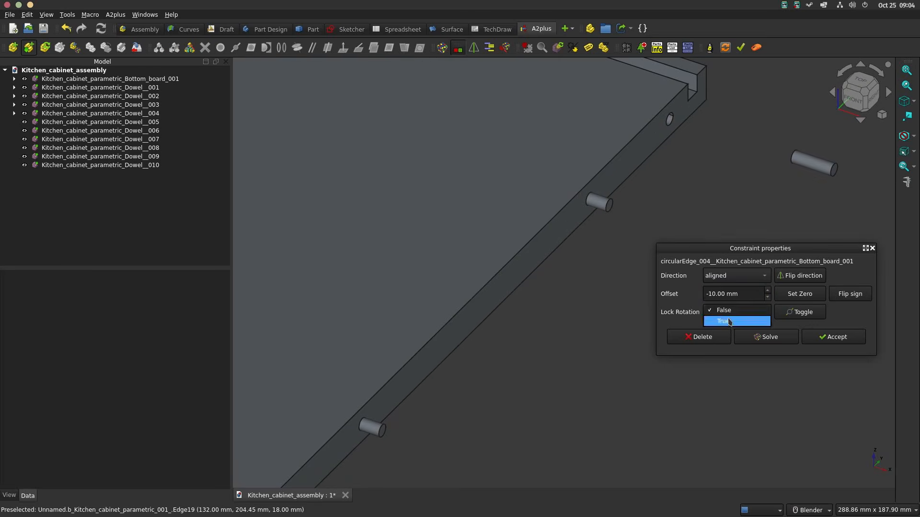
left_click(729, 322)
left_click(834, 337)
Step: Constrain the last right-side dowel's circular edge to the rearmost hole on the right edge, with offset -10 mm and Lock Rotation True
left_click(792, 157)
left_click(668, 122, "ctrl")
left_click(283, 45)
left_click_drag(738, 295, 670, 280)
type("-10")
left_click(732, 312)
left_click(729, 322)
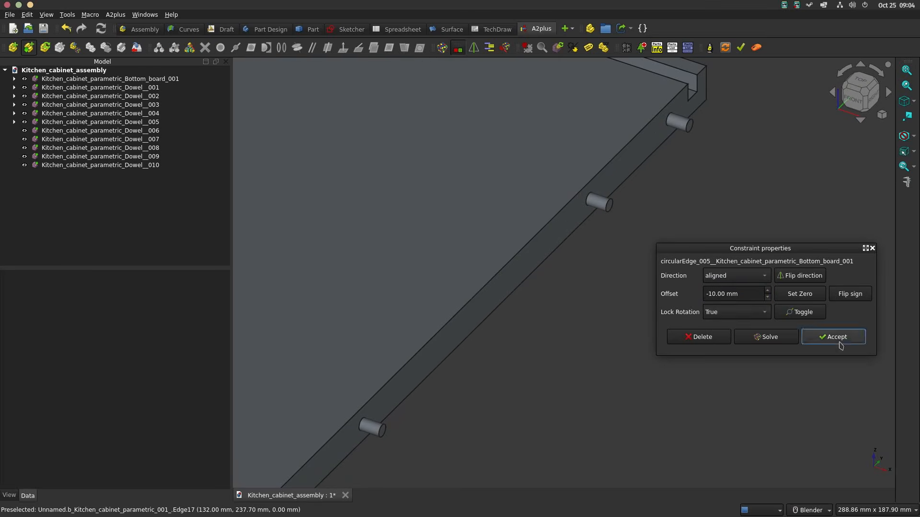
left_click(838, 339)
Step: Constrain the front left-side dowel's circular edge to the front-corner hole on the board's left edge, offset to sit partway in
middle_click_drag(550, 308, 719, 330)
left_click(401, 285)
left_click(527, 325, "ctrl")
left_click(281, 48)
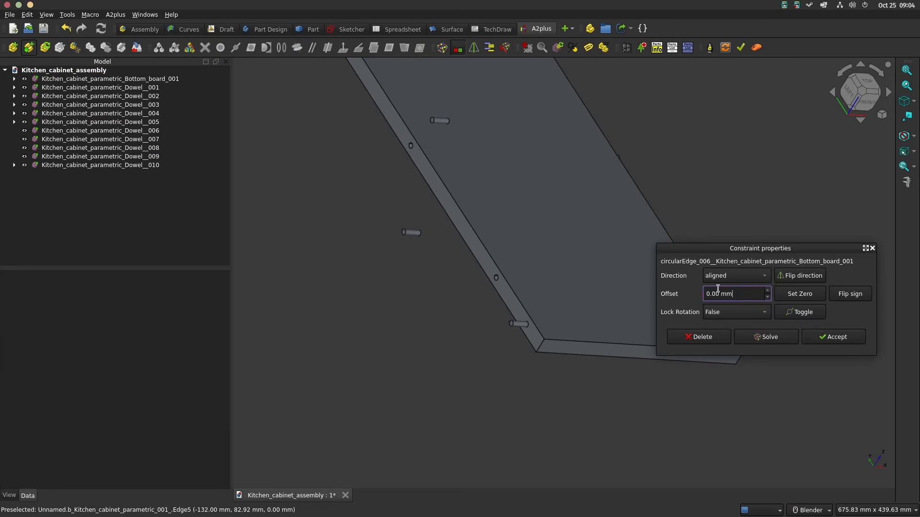
left_click(834, 337)
Step: Constrain the next left-side dowel's circular edge to the second hole from the front on the left edge, offset to sit partway in
left_click(420, 234)
left_click(496, 279, "ctrl")
left_click(281, 47)
left_click_drag(738, 294, 690, 295)
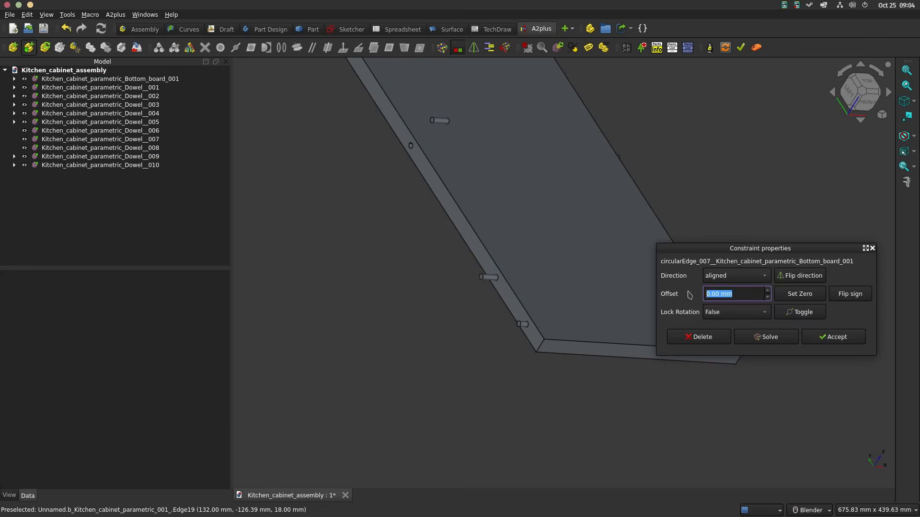
left_click(833, 337)
Step: Constrain a dowel's circular edge to the middle hole on the board's left edge, with offset 10 mm and Lock Rotation True
middle_click_drag(424, 136, 507, 228, "shift")
scroll(507, 227, "up", 3)
left_click(521, 204)
left_click(486, 246, "ctrl")
left_click(282, 47)
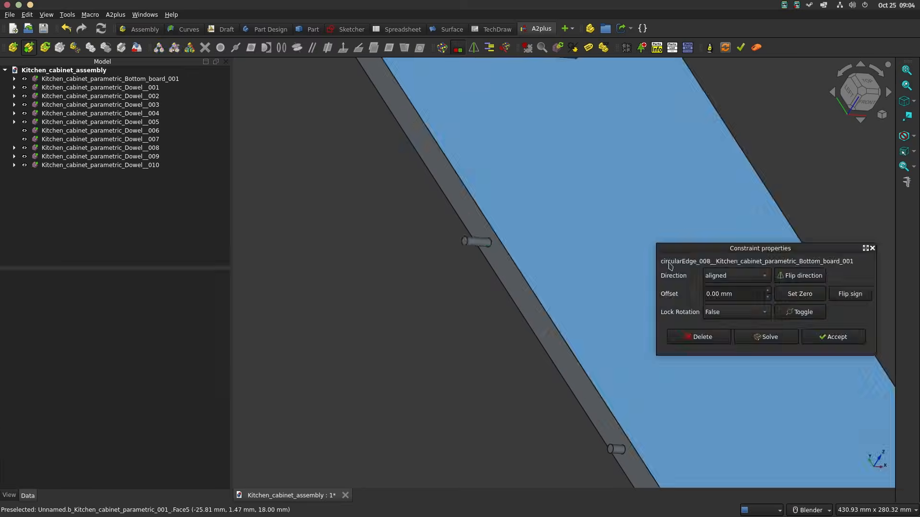
left_click_drag(738, 294, 679, 303)
type("10")
left_click(738, 312)
left_click(740, 323)
left_click(834, 337)
Step: Constrain a dowel's circular edge to the fourth hole from the front on the board's left edge, with an offset of 10 mm
middle_click_drag(556, 119, 659, 315, "shift")
scroll(659, 315, "down", 6)
scroll(659, 312, "up", 7)
left_click(763, 292)
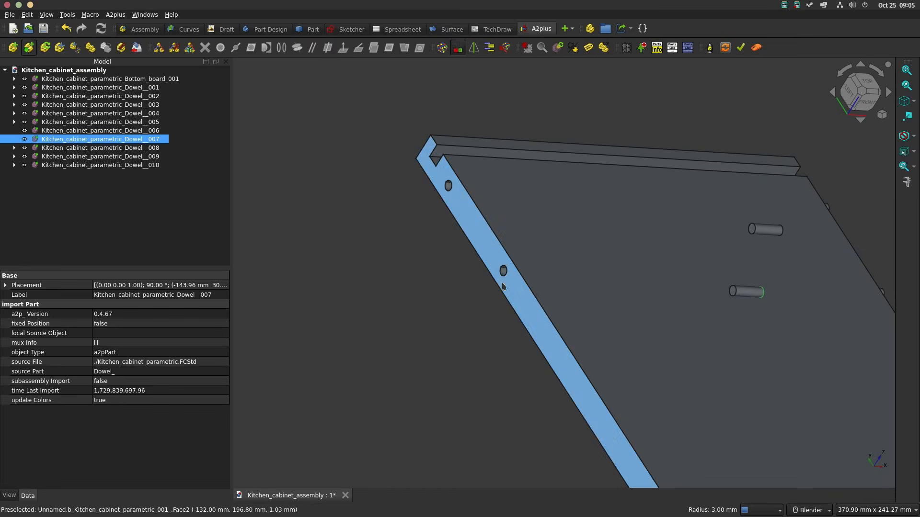
left_click(503, 277, "ctrl")
left_click(281, 47)
left_click_drag(738, 294, 684, 293)
type("10")
left_click(819, 336)
Step: Constrain the remaining dowel's circular edge to the rearmost hole on the board's left edge
left_click(781, 230)
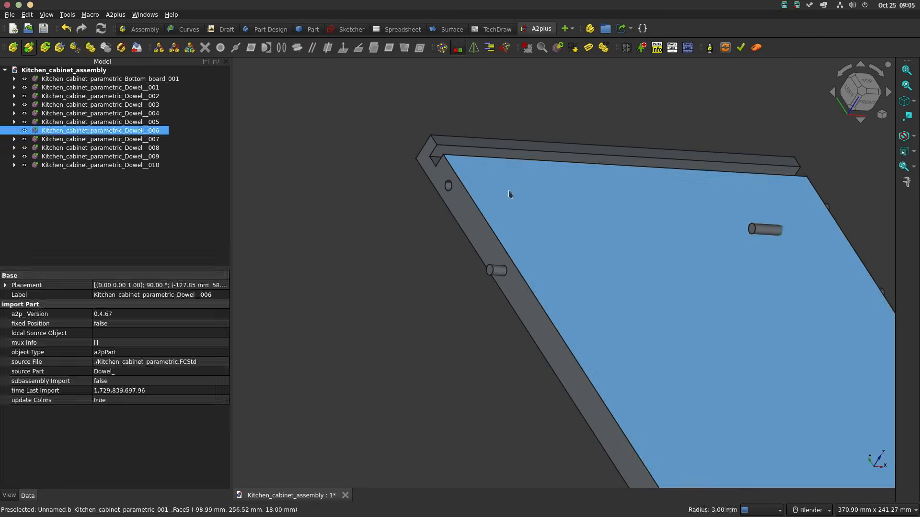
left_click(449, 187, "ctrl")
left_click(281, 48)
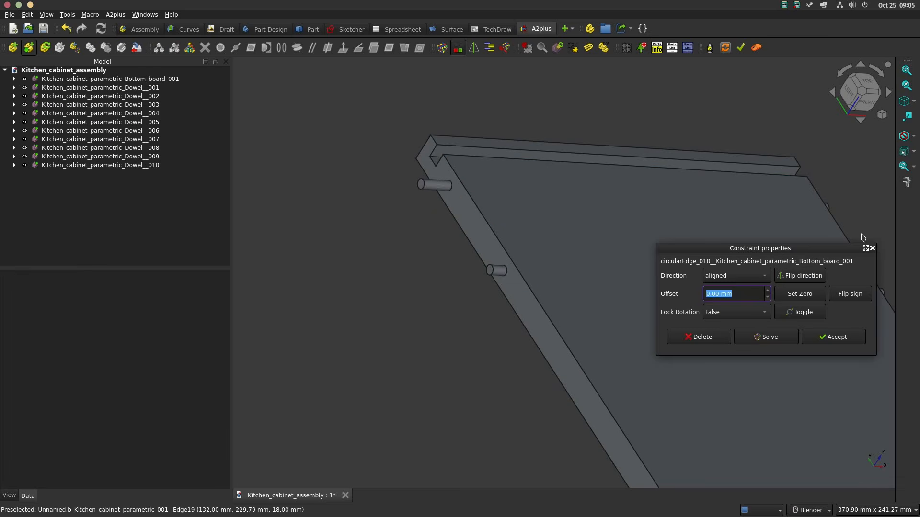
left_click(833, 337)
Step: Import Left_side_panel and Right_side_panel_mirror from Kitchen_cabinet_parametric.FCStd and place them on either side of the bottom board
scroll(771, 257, "down", 5)
middle_click_drag(771, 257, 675, 152)
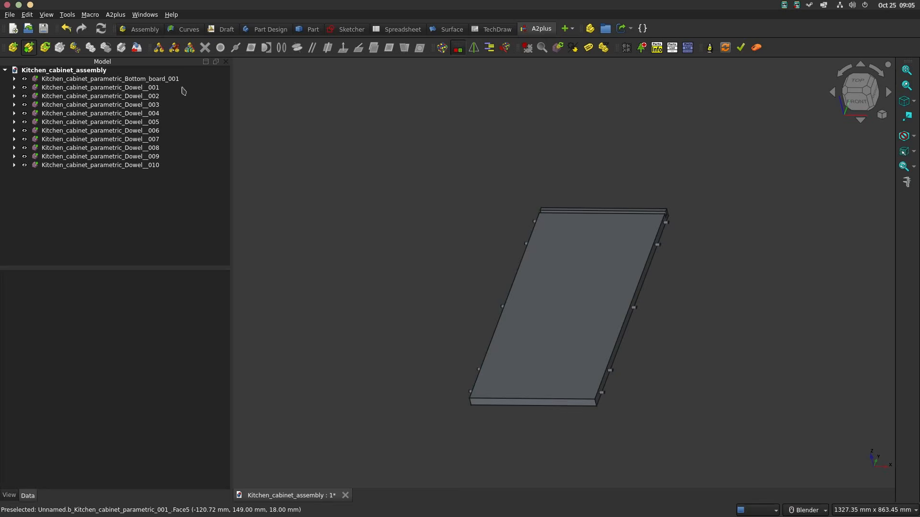
left_click(29, 47)
left_click(449, 189)
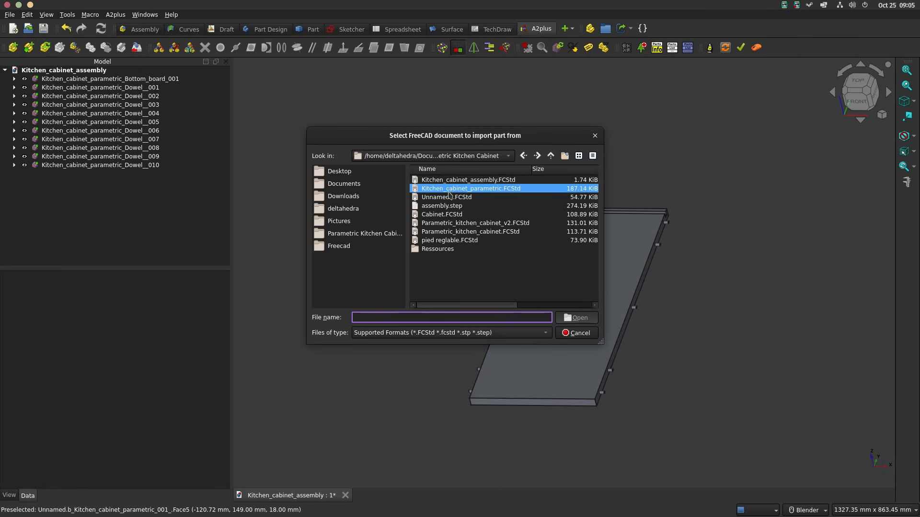
double_click(454, 189)
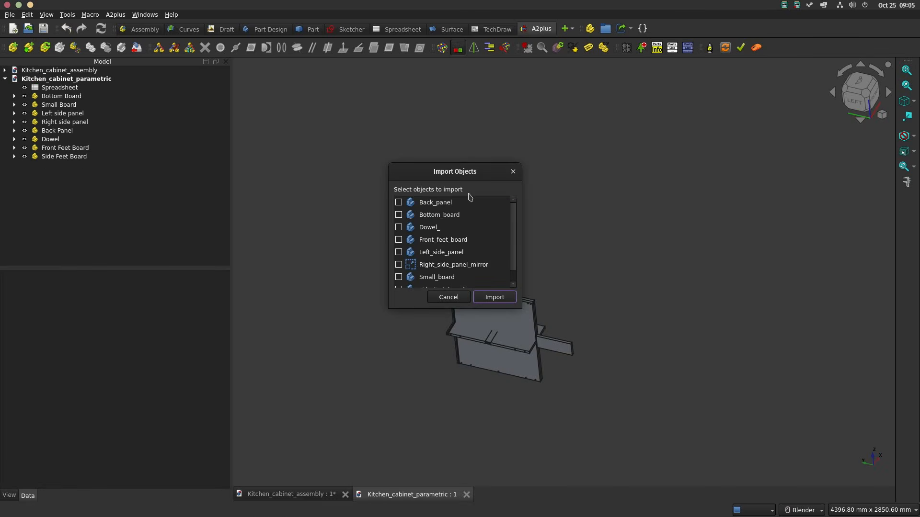
left_click(398, 252)
left_click(398, 264)
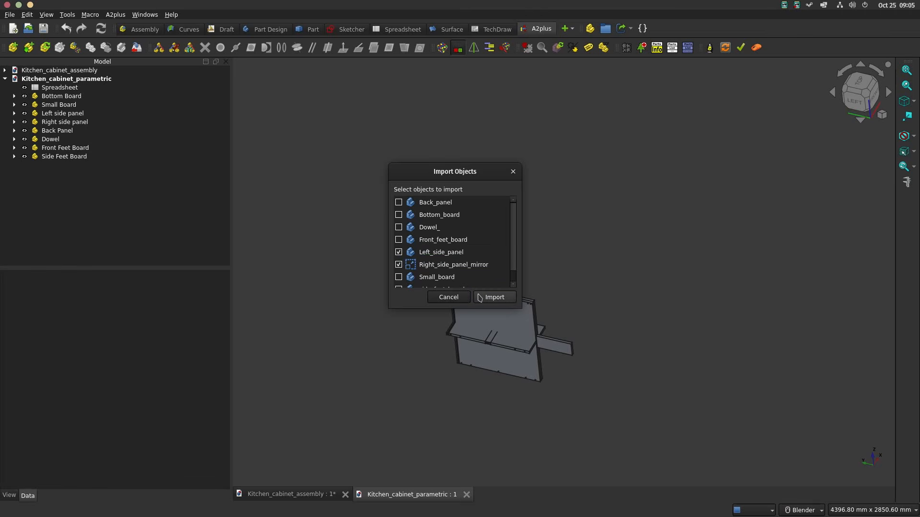
left_click(489, 297)
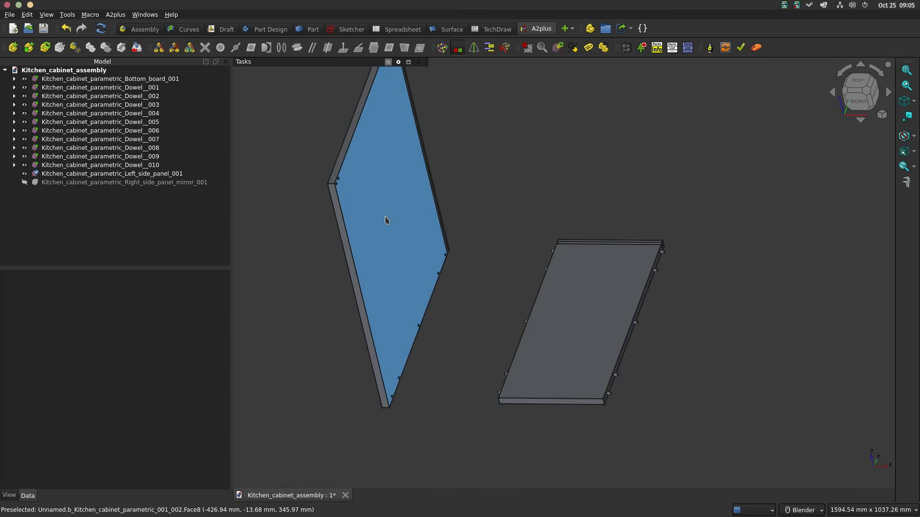
left_click(387, 220)
left_click(806, 268)
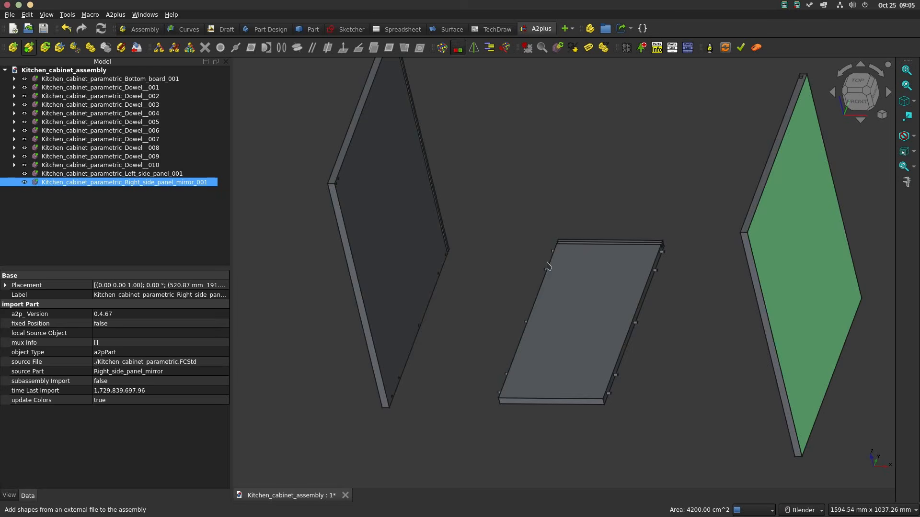
Step: Add an aligned axis-to-axis constraint between the left side panel's lower front edge and the bottom board's lower front edge
scroll(459, 267, "up", 4)
scroll(505, 267, "down", 3)
middle_click_drag(514, 263, 558, 157, "shift")
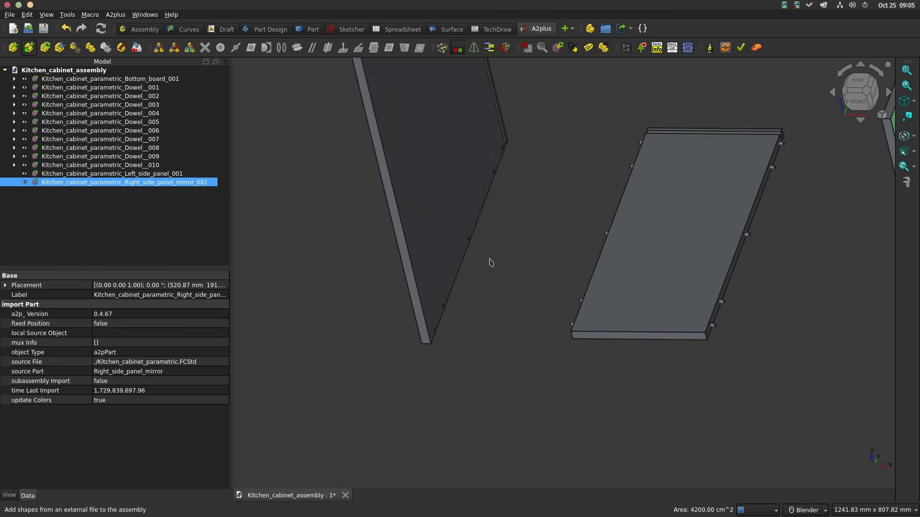
scroll(428, 349, "up", 2)
left_click(426, 343)
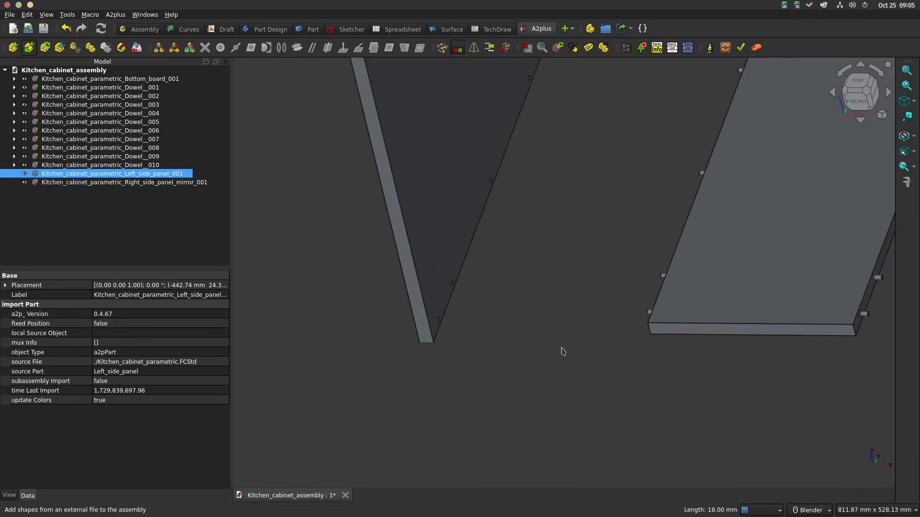
left_click(671, 338)
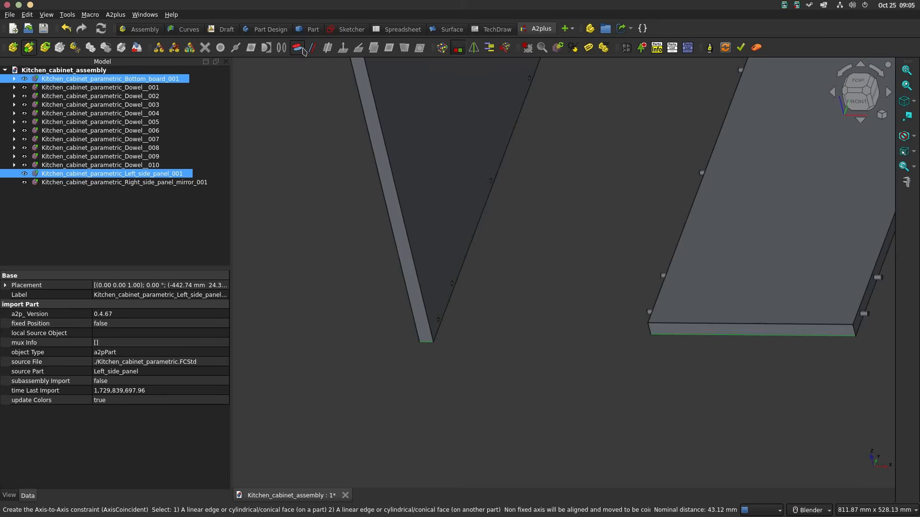
left_click(298, 48)
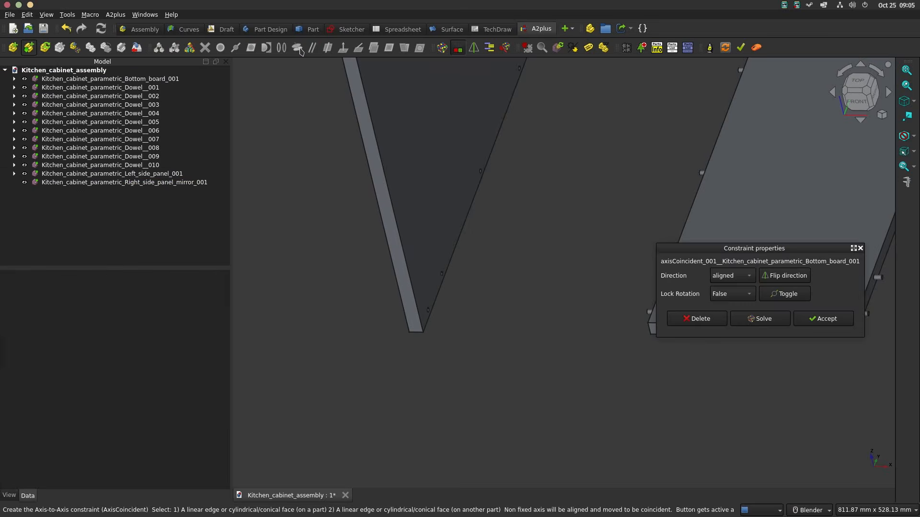
left_click(741, 293)
left_click(824, 319)
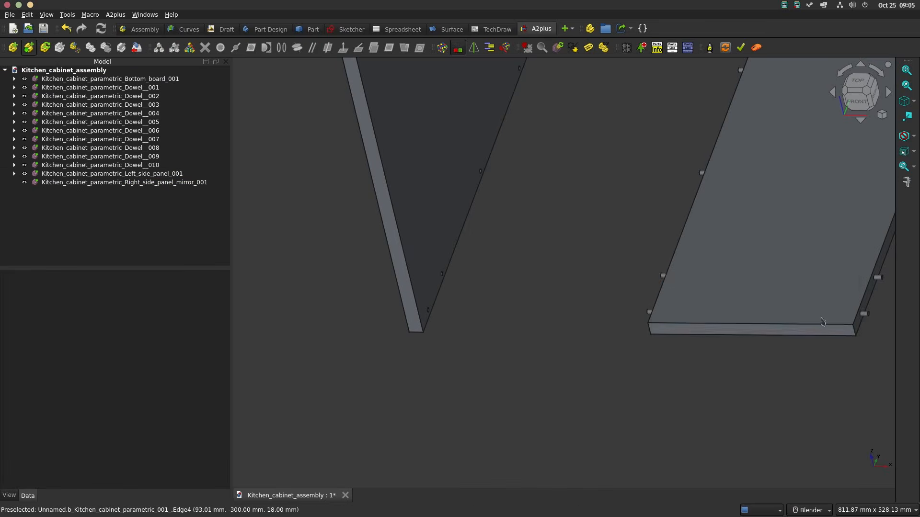
Step: Make the left panel's inner front vertical edge coincident with the bottom board's left front vertical edge, direction opposed and Lock Rotation True
left_click(419, 308)
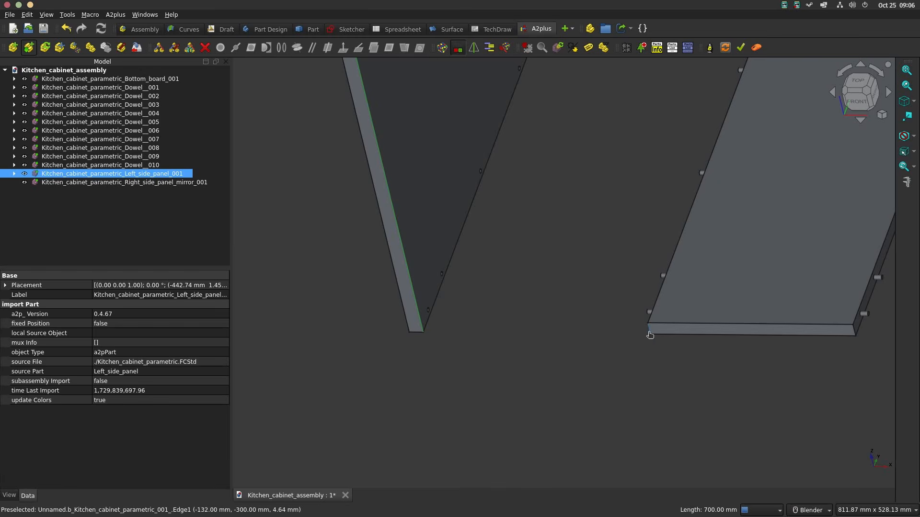
left_click(650, 335)
left_click(297, 47)
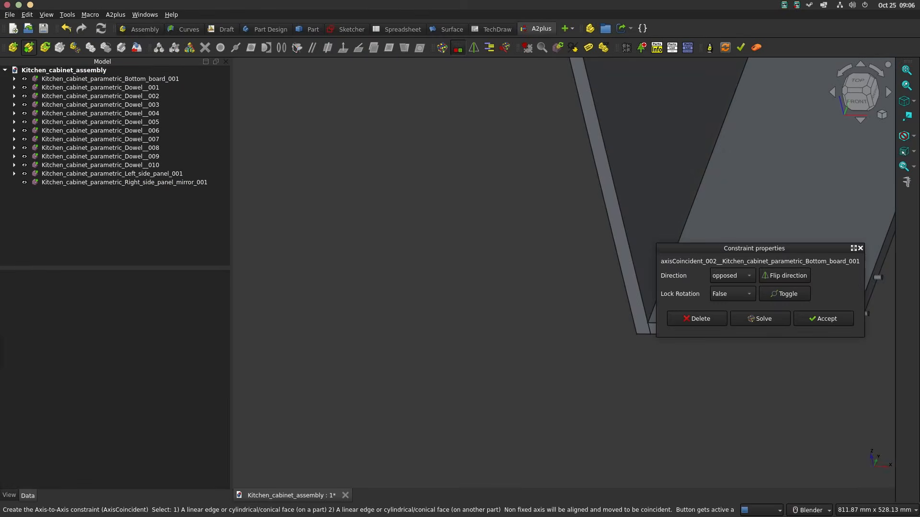
left_click(729, 294)
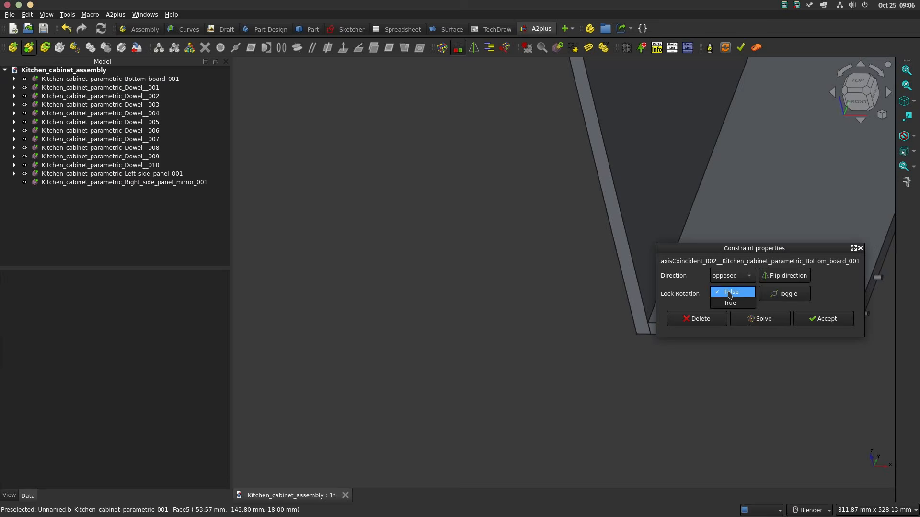
left_click(830, 323)
Step: Add an opposed axis-to-axis constraint between the bottom board's lower front edge and the right side panel's lower front edge
scroll(694, 283, "down", 6)
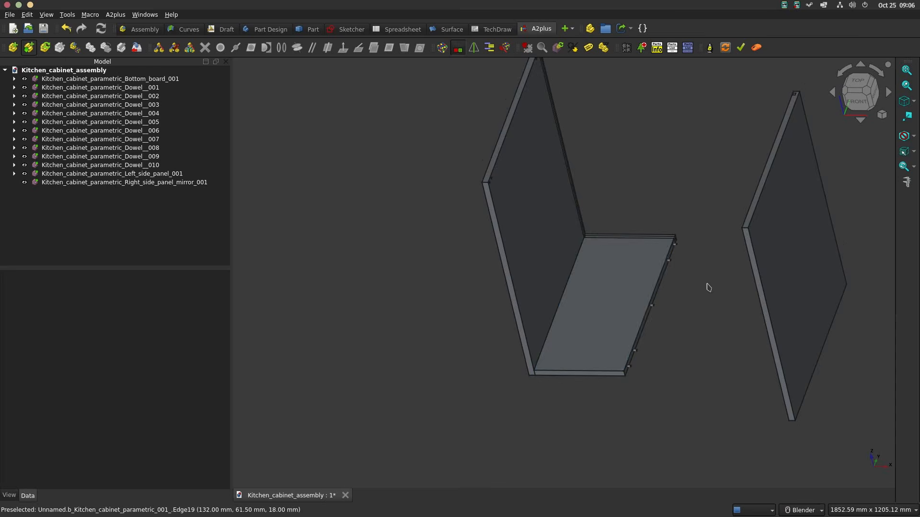
middle_click_drag(708, 288, 755, 276)
middle_click_drag(666, 370, 680, 352)
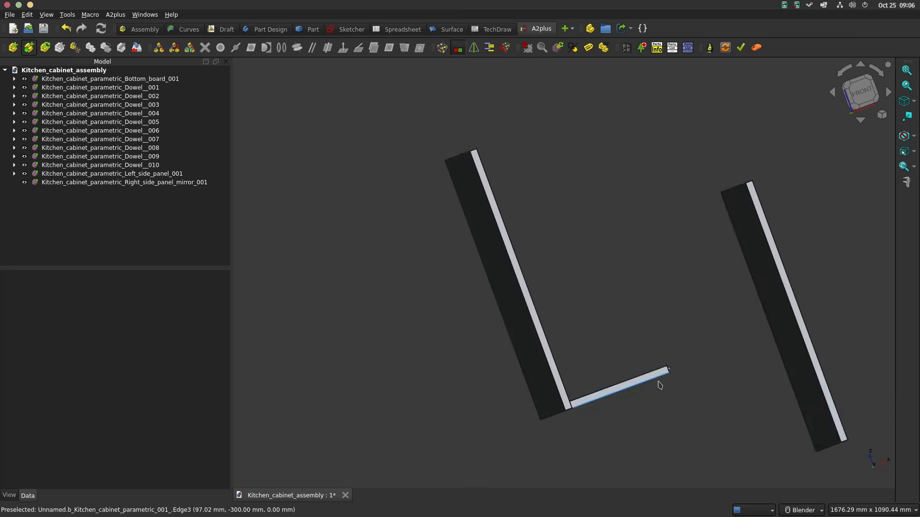
left_click(656, 380)
scroll(680, 282, "up", 8)
middle_click_drag(676, 268, 671, 306)
left_click(676, 281, "ctrl")
scroll(675, 282, "down", 9)
left_click(297, 49)
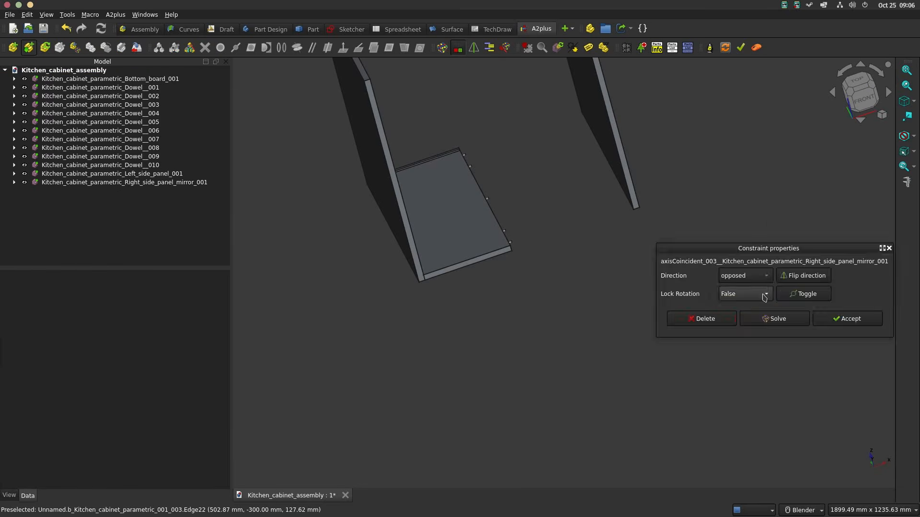
left_click(831, 316)
Step: Make the right panel's inner front vertical edge coincident with the bottom board's right front vertical edge, direction opposed and Lock Rotation True
scroll(627, 210, "up", 6)
left_click(682, 179)
scroll(682, 180, "down", 3)
scroll(453, 271, "up", 5)
left_click(499, 250, "ctrl")
scroll(499, 250, "down", 4)
left_click(296, 49)
left_click(731, 293)
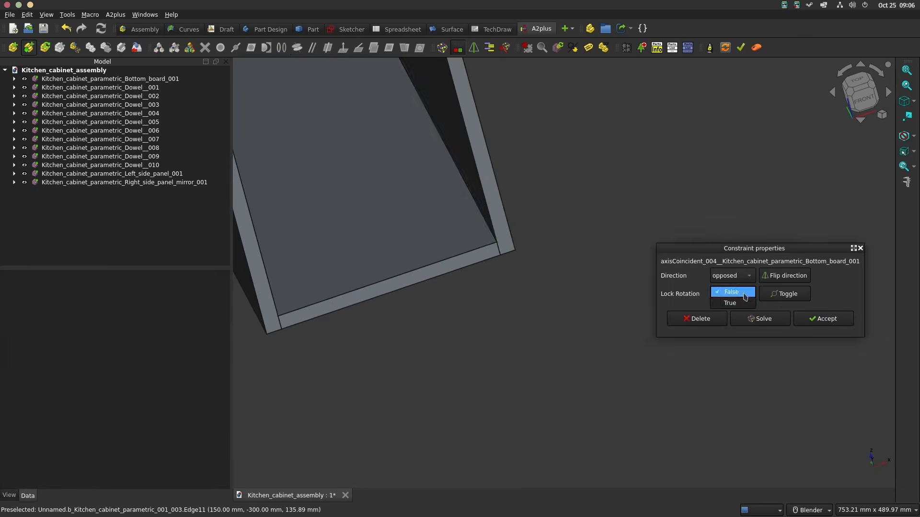
left_click(731, 303)
left_click(823, 319)
Step: Duplicate Kitchen_cabinet_parametric_Dowel__001 eight times and place the copies in pairs outside the right side panel
scroll(675, 242, "down", 5)
middle_click_drag(556, 187, 606, 337, "shift")
middle_click_drag(613, 283, 692, 289)
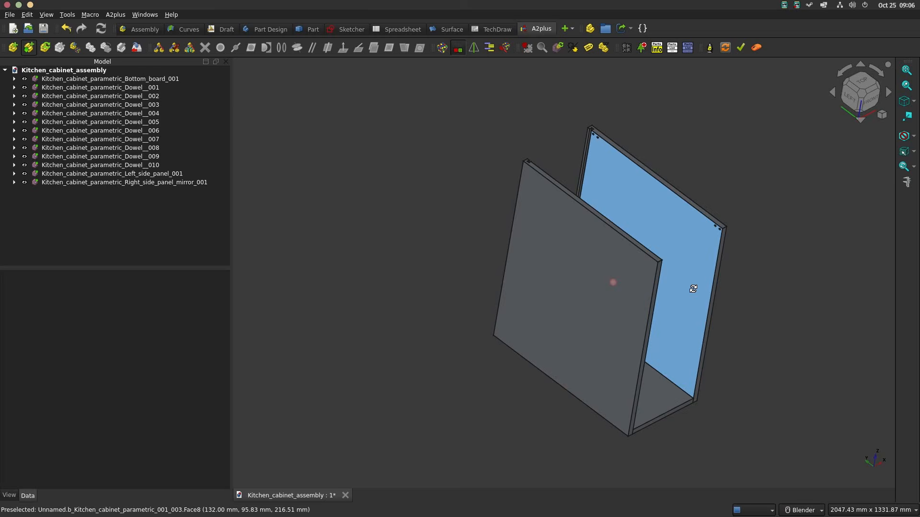
scroll(746, 220, "up", 4)
middle_click_drag(676, 193, 550, 203)
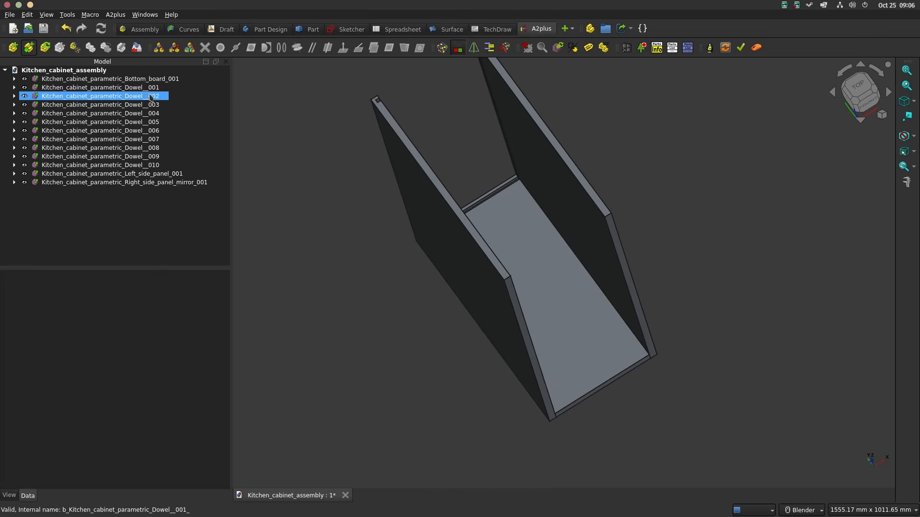
left_click(115, 87)
left_click(98, 49)
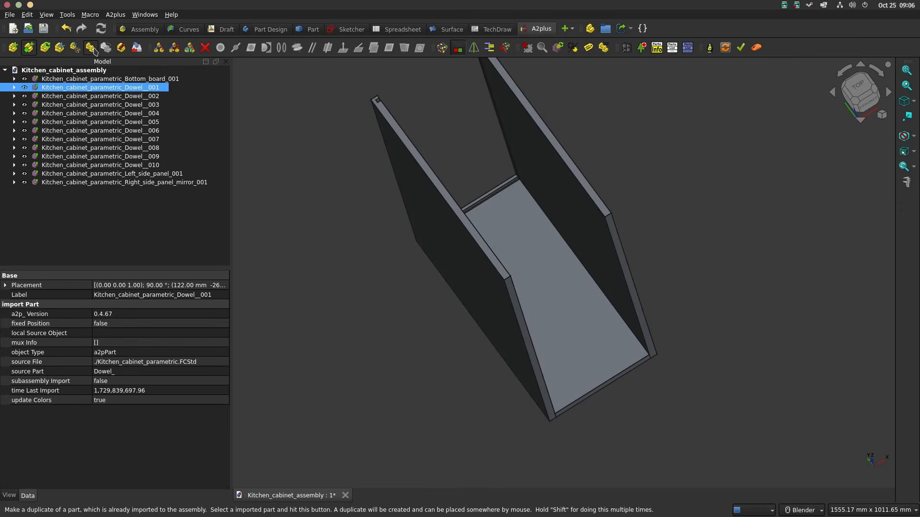
left_click(689, 194)
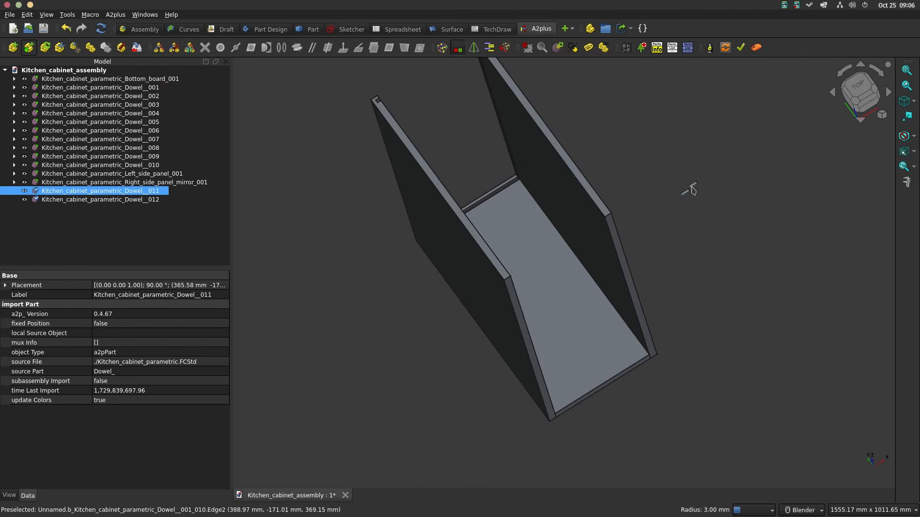
left_click(695, 188)
middle_click_drag(626, 135, 591, 127)
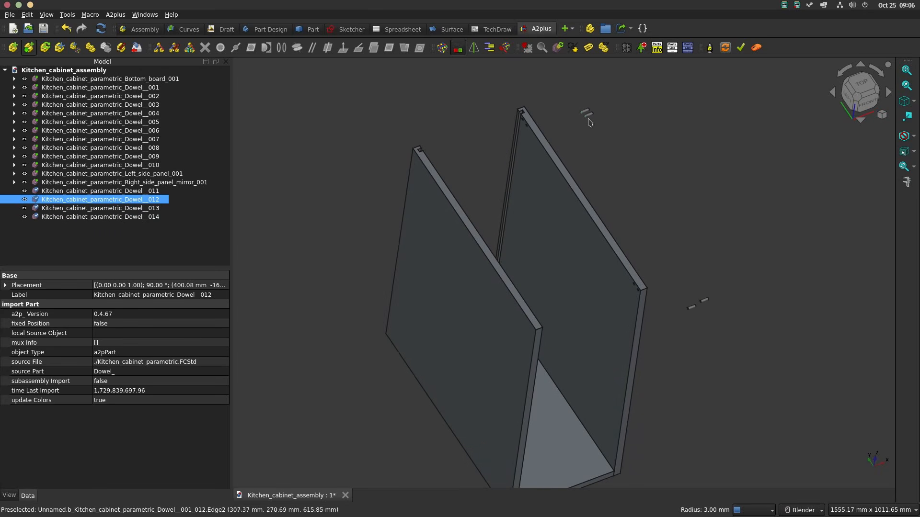
left_click(589, 122)
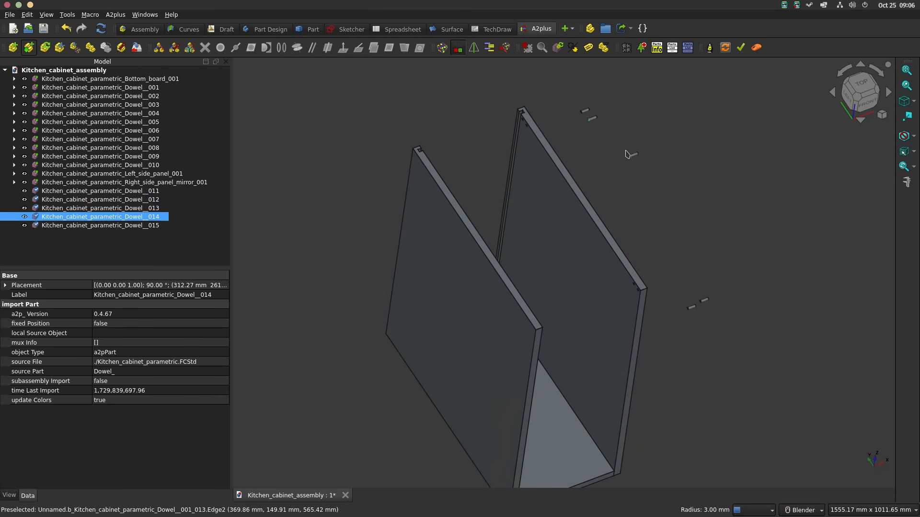
left_click(617, 147)
left_click(626, 153)
left_click(683, 240)
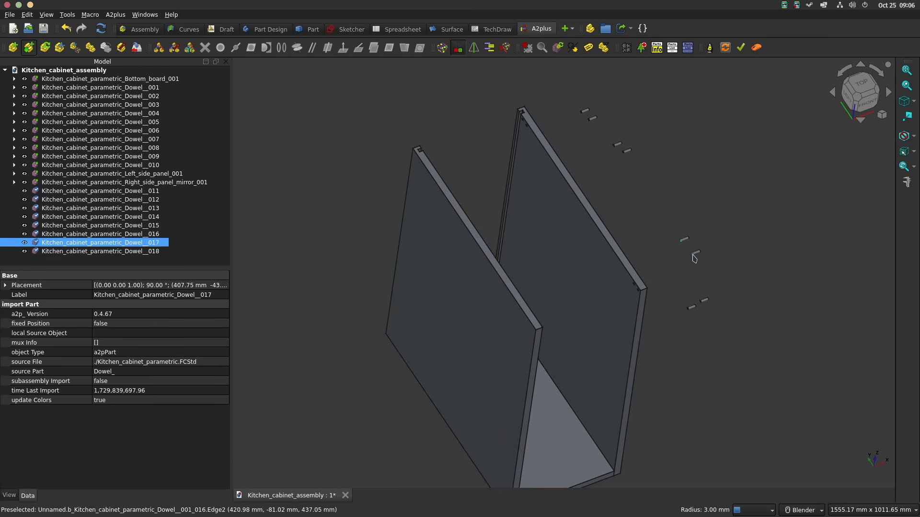
left_click(694, 255)
Step: Constrain a dowel to the right side panel's upper frontmost hole with an aligned circular-edge constraint, offset 10 mm and rotation locked
scroll(704, 301, "up", 6)
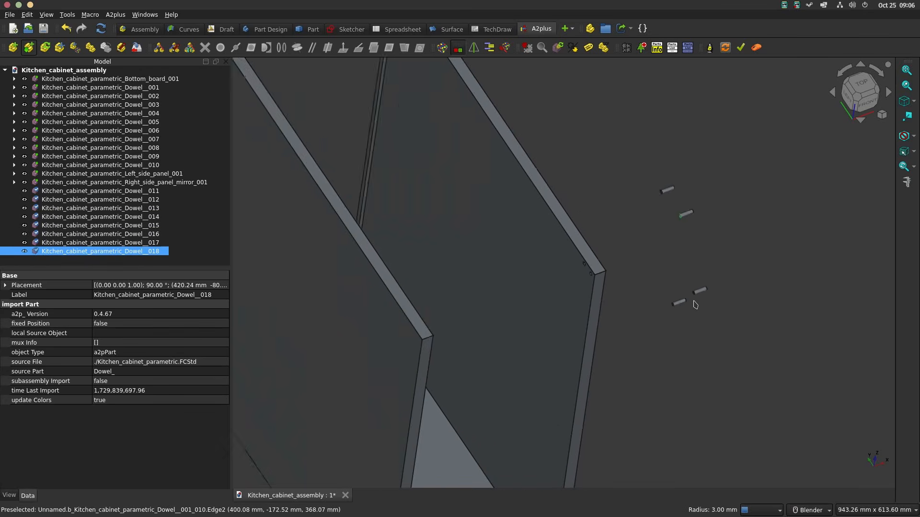
left_click(692, 296)
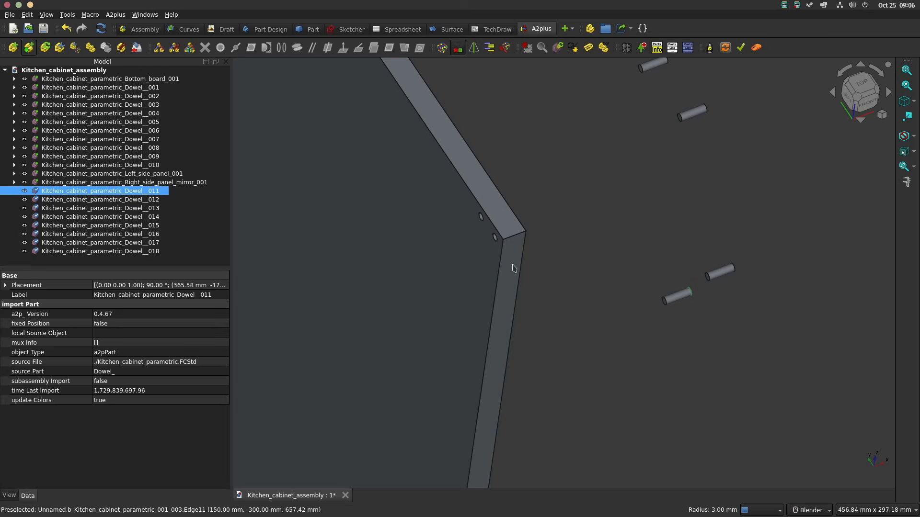
left_click(495, 241, "ctrl")
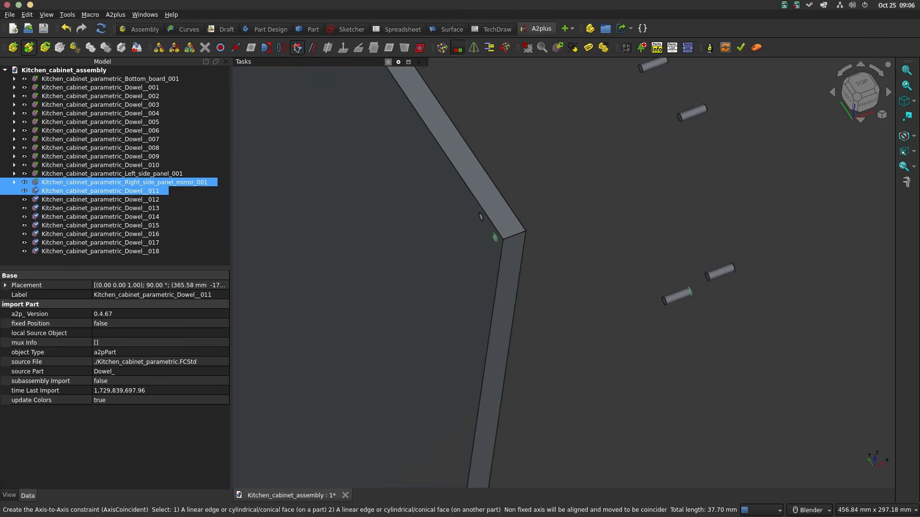
left_click(282, 48)
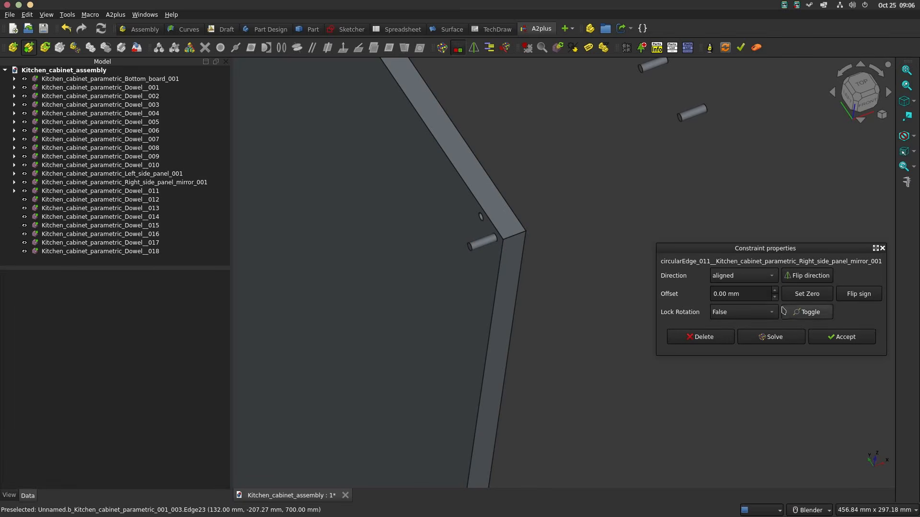
left_click(754, 315)
left_click(825, 338)
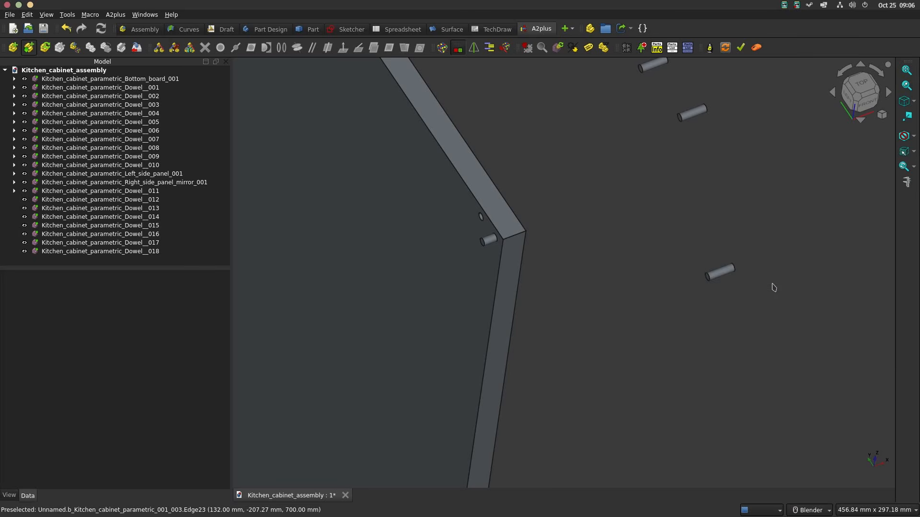
Step: Fit the neighbouring loose dowel into the right panel's second upper front hole with an aligned circular-edge constraint and the same offset
left_click(708, 277)
scroll(479, 230, "up", 2)
left_click(482, 214, "ctrl")
left_click(281, 48)
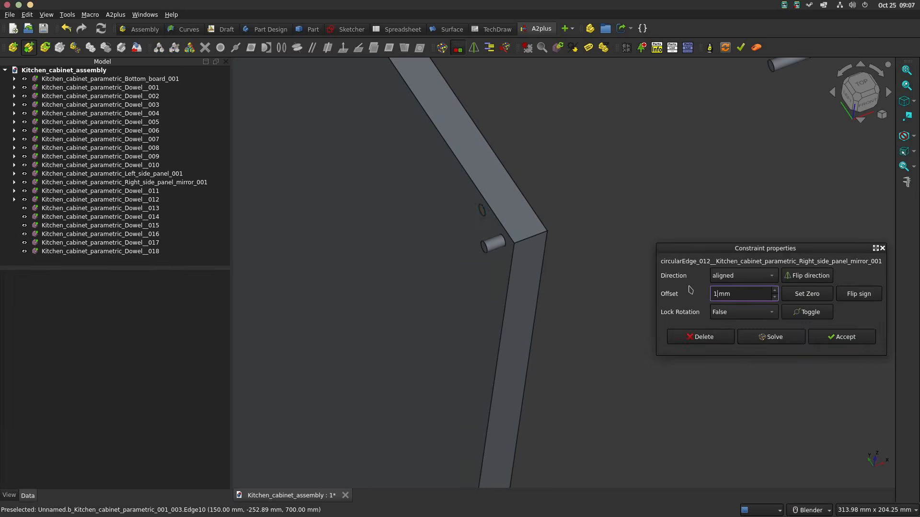
left_click(851, 341)
Step: Add a circular-edge constraint seating a loose dowel in the right panel's upper rear hole farther from the back edge
scroll(546, 230, "down", 4)
middle_click_drag(546, 230, 641, 403, "shift")
left_click(732, 298)
middle_click_drag(498, 122, 670, 304, "shift")
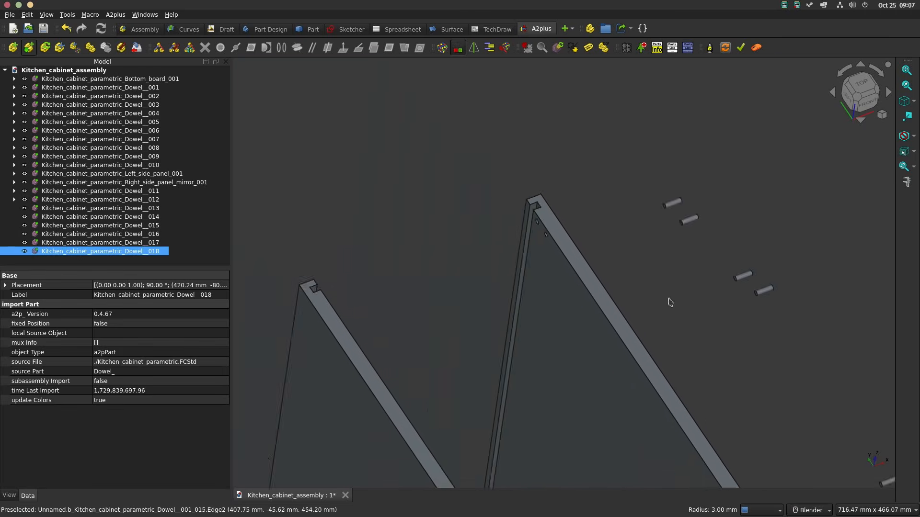
scroll(547, 220, "up", 6)
left_click(545, 279, "ctrl")
left_click(281, 47)
left_click(833, 339)
Step: Add an aligned circular-edge constraint seating another dowel in the right panel's upper rearmost hole
scroll(774, 297, "down", 7)
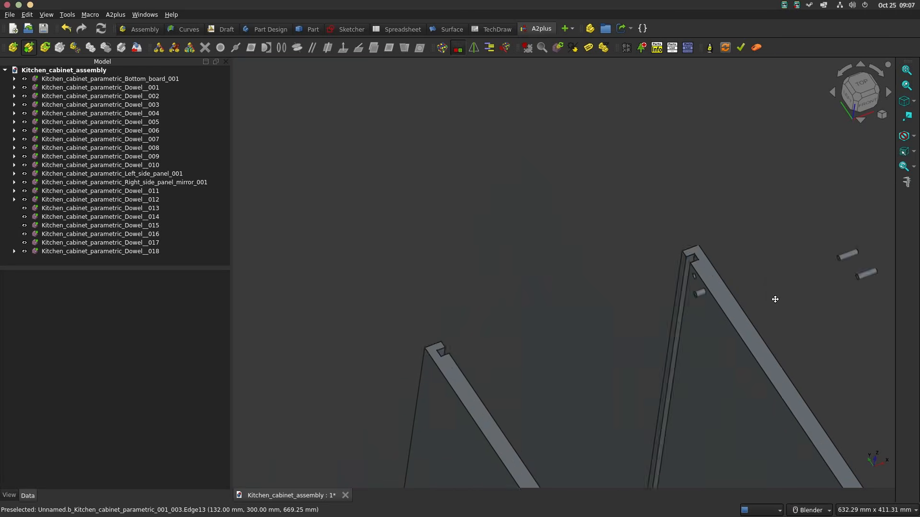
middle_click_drag(774, 297, 532, 120, "shift")
left_click(756, 304)
middle_click_drag(474, 106, 661, 304, "shift")
scroll(661, 304, "up", 7)
left_click(660, 304, "ctrl")
left_click(281, 48)
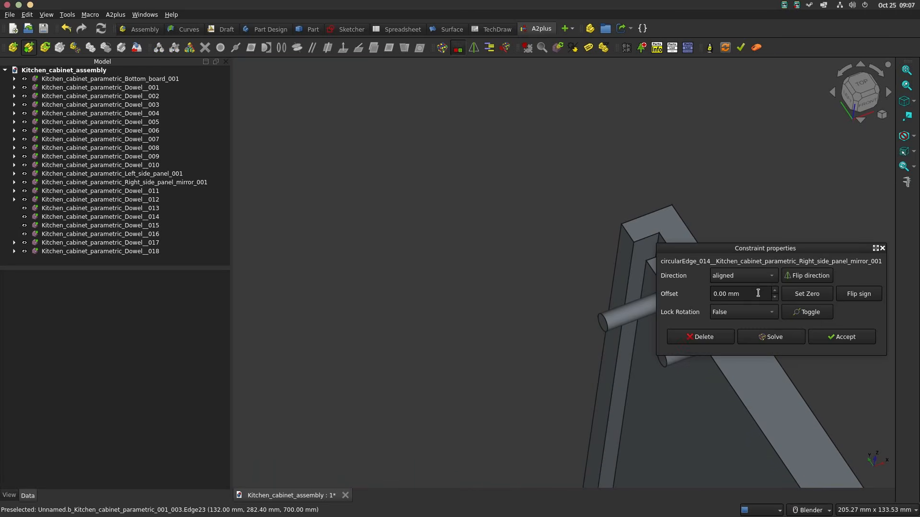
left_click(841, 337)
Step: Fit a loose dowel into the left panel's upper rear hole farther from the back edge with a circular-edge constraint, Lock Rotation True
scroll(671, 269, "down", 7)
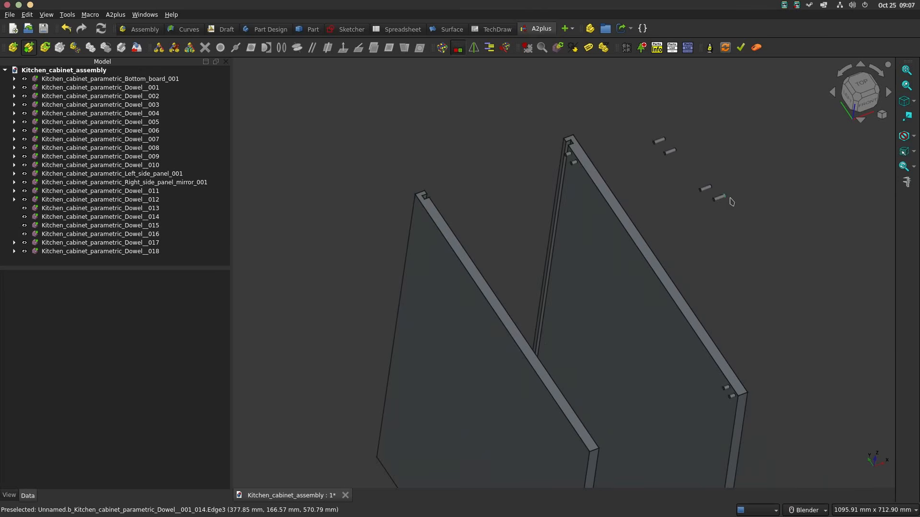
left_click(769, 174)
scroll(457, 168, "up", 7)
left_click(460, 189, "ctrl")
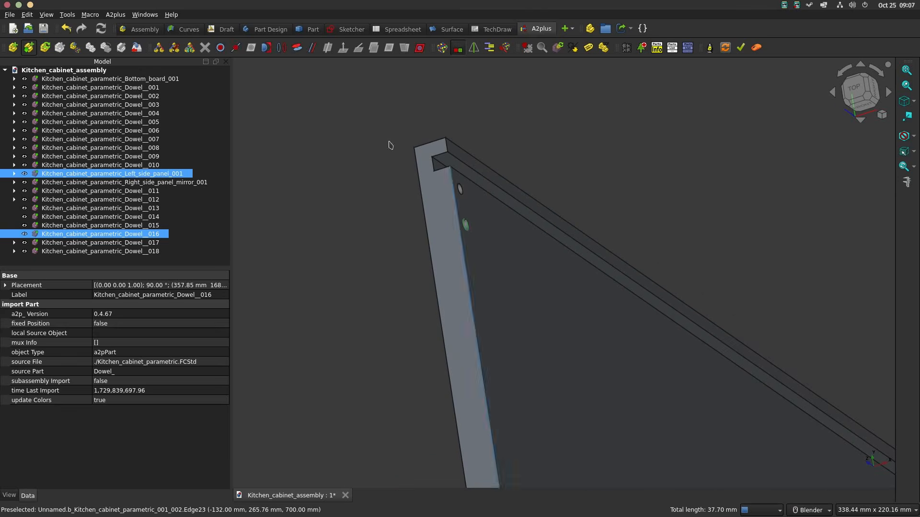
left_click(281, 48)
left_click(736, 312)
left_click(745, 325)
left_click(831, 337)
Step: Fit a dowel into the left panel's upper rearmost hole with an aligned circular-edge constraint, offset -10 mm and Lock Rotation True
scroll(831, 337, "down", 7)
middle_click_drag(723, 301, 747, 268)
scroll(786, 192, "up", 3)
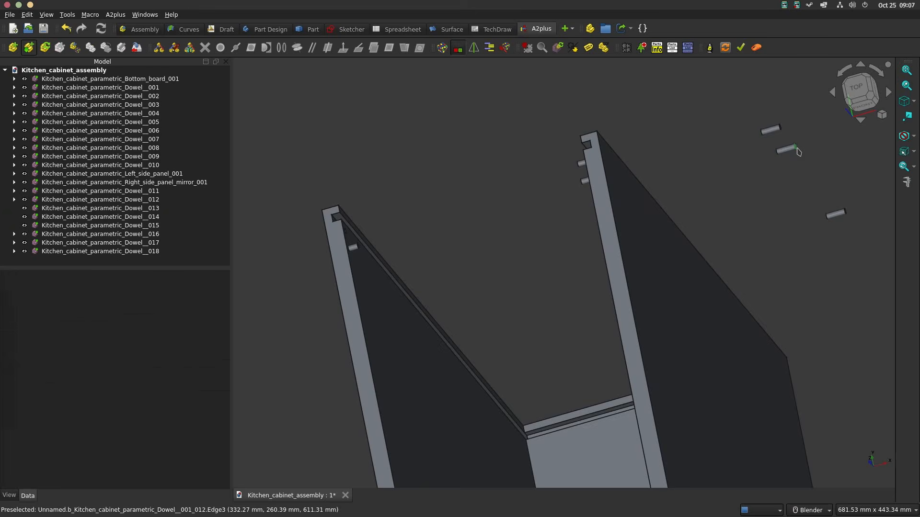
left_click(780, 154)
middle_click_drag(780, 155, 671, 182)
scroll(480, 211, "up", 4)
left_click(480, 211, "ctrl")
left_click(281, 48)
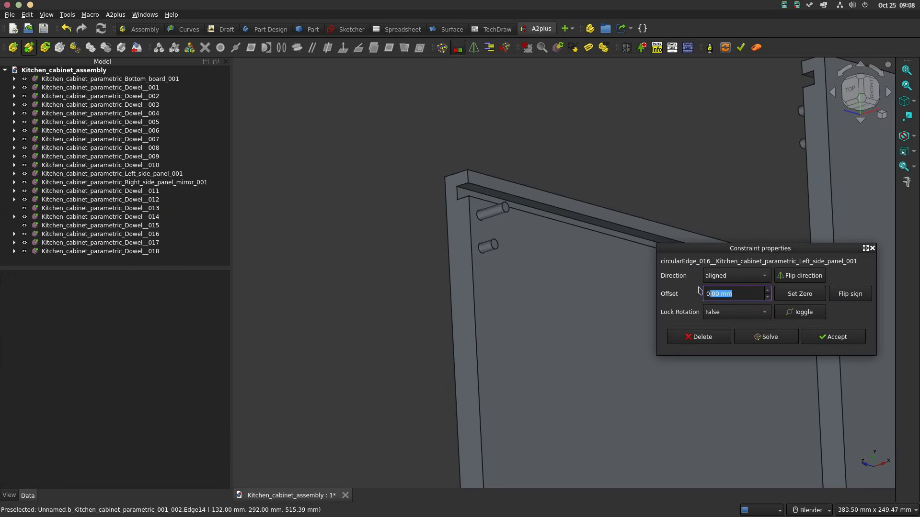
left_click(736, 312)
left_click(742, 323)
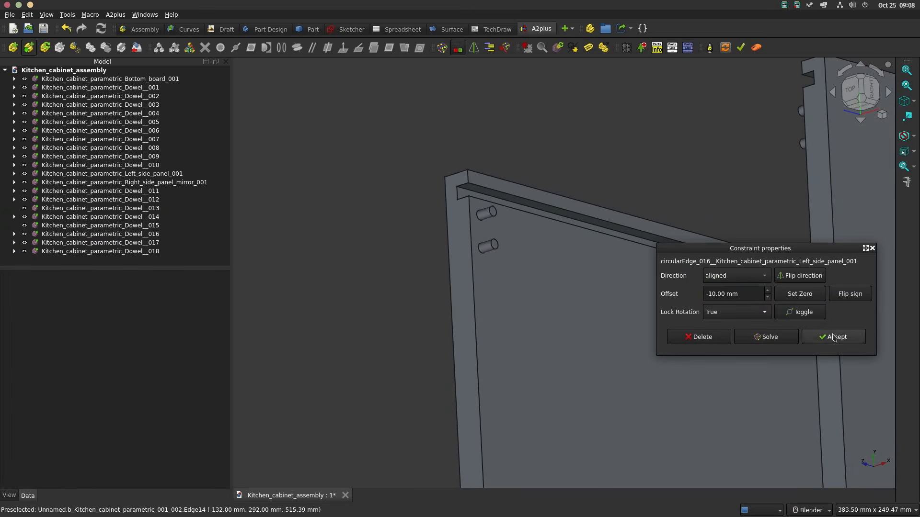
left_click(832, 338)
Step: Constrain a loose dowel to the left panel's upper front hole farther from the front edge with an aligned, offset circular-edge constraint
scroll(815, 306, "down", 7)
left_click(765, 227)
middle_click_drag(685, 451, 714, 258, "shift")
scroll(712, 259, "up", 7)
left_click(690, 269, "ctrl")
left_click(281, 48)
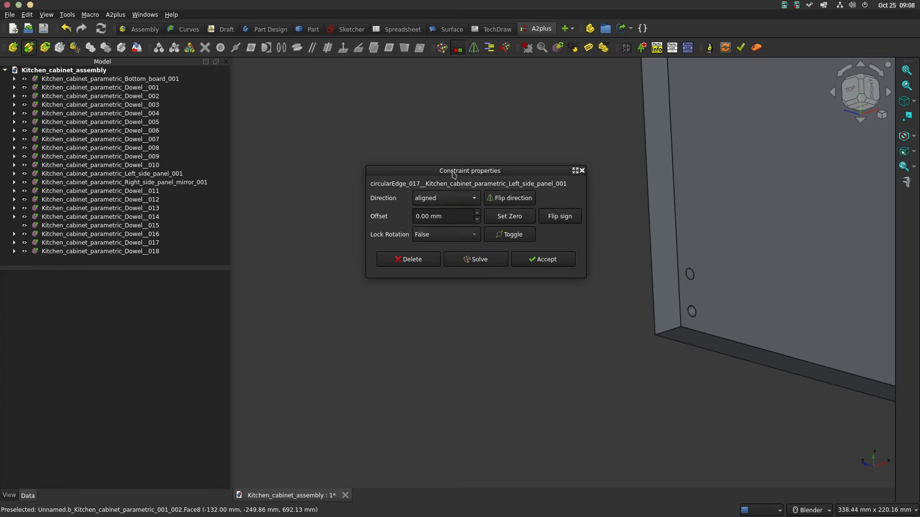
type("0")
left_click(544, 261)
Step: Fit the last loose dowel into the left panel's upper frontmost hole with a circular-edge constraint
scroll(724, 288, "down", 9)
scroll(769, 141, "up", 7)
left_click(759, 157)
scroll(758, 157, "down", 7)
scroll(621, 286, "up", 9)
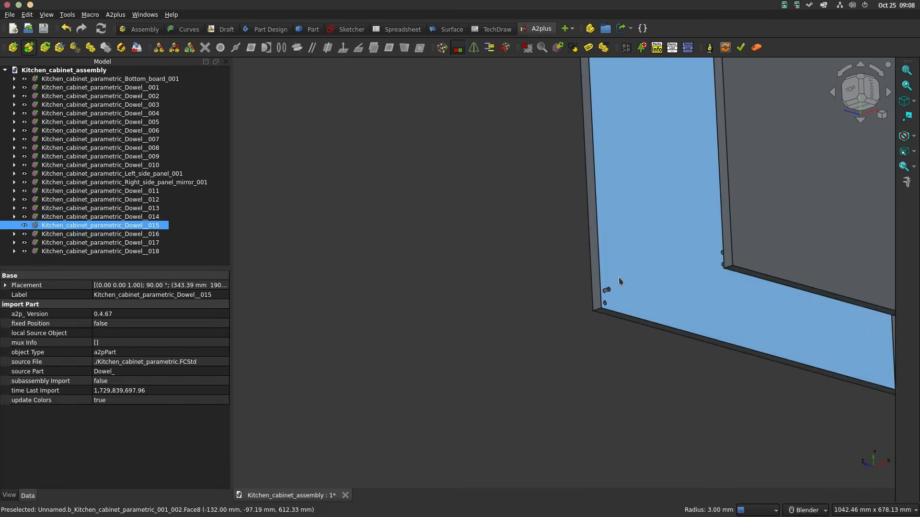
left_click(590, 312, "ctrl")
left_click(281, 47)
left_click(543, 259)
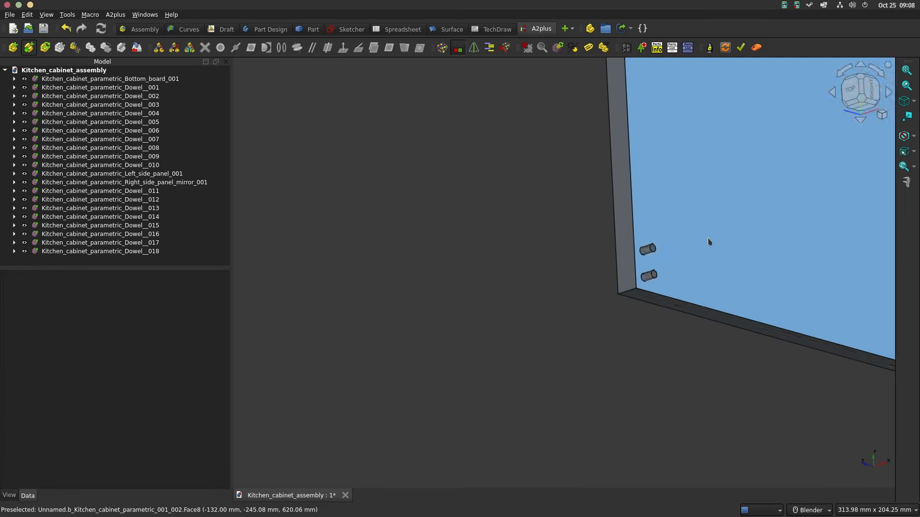
Step: Open Kitchen_cabinet_parametric.FCStd as the source for importing further parts into the assembly
middle_click_drag(709, 240, 739, 148)
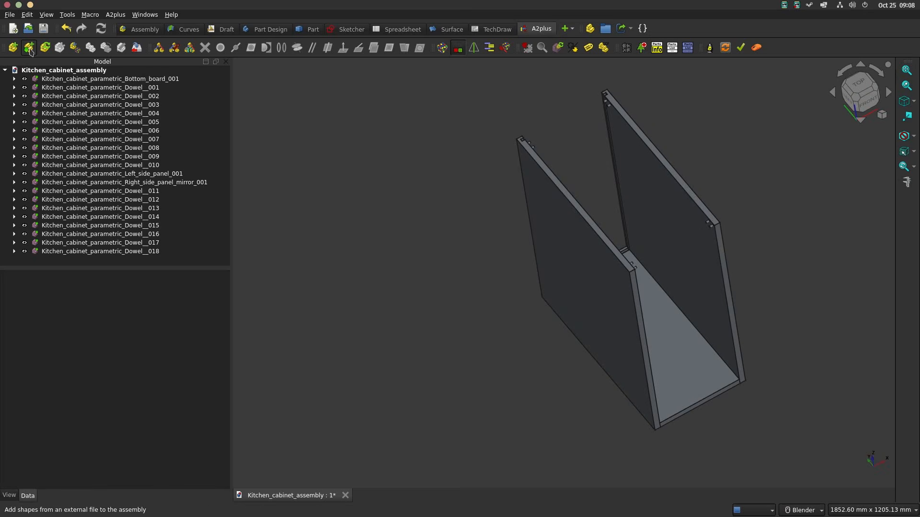
left_click(66, 49)
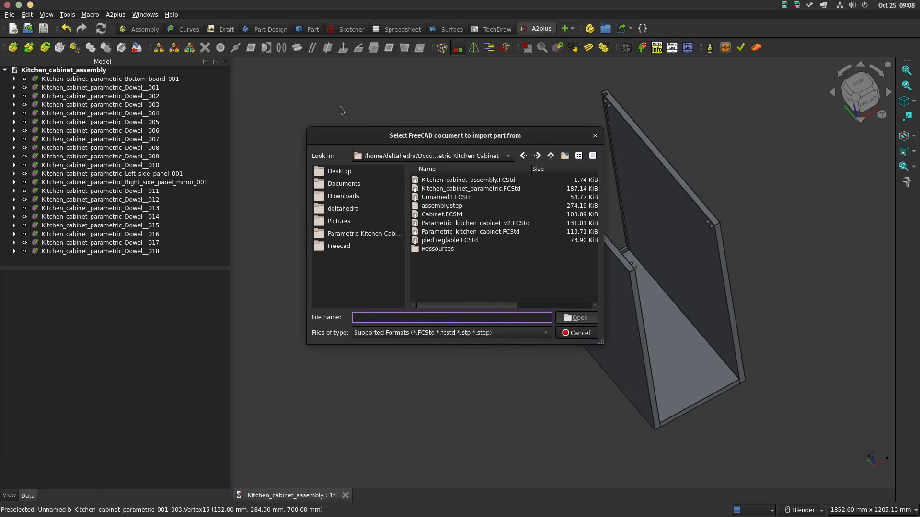
double_click(455, 191)
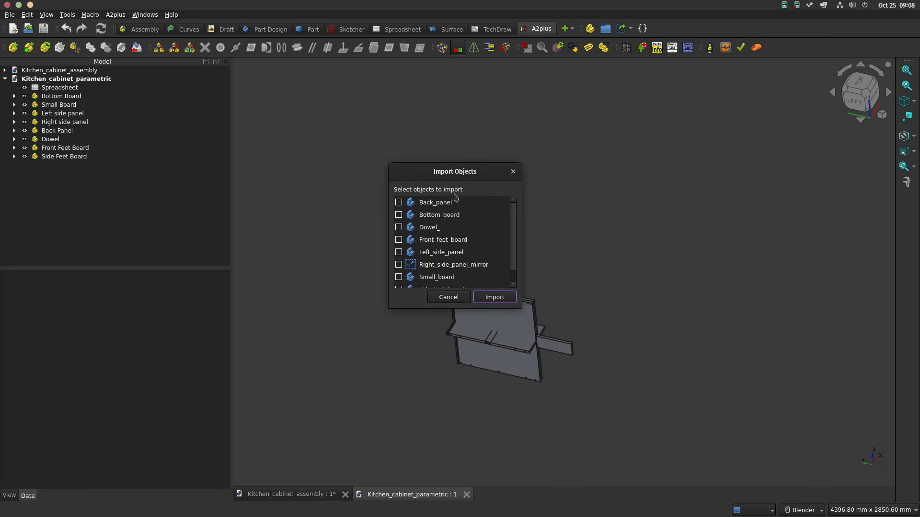
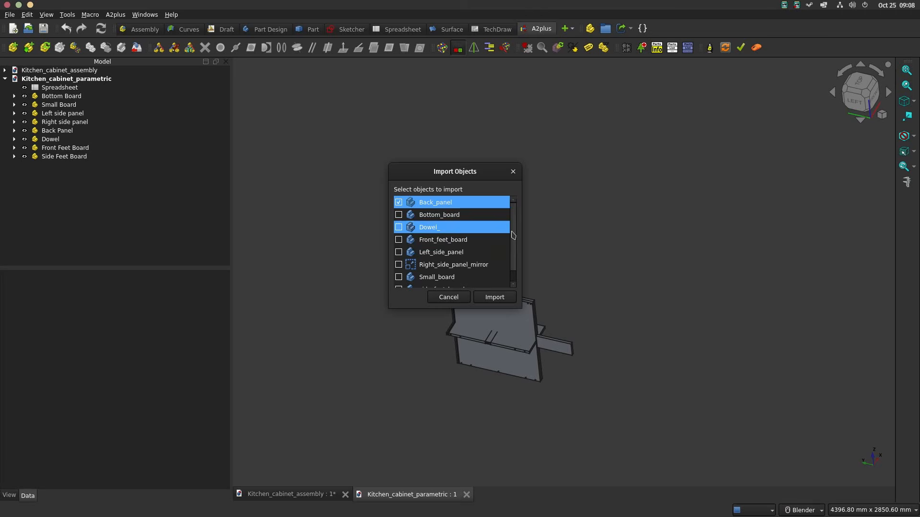
Step: Import Back_panel and Small_board into the assembly and place them beside the cabinet
left_click_drag(515, 233, 515, 240)
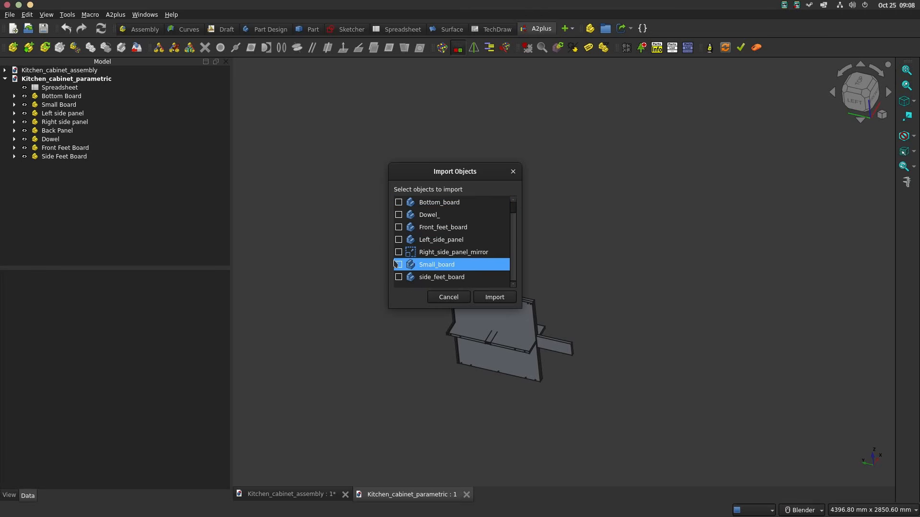
left_click(495, 297)
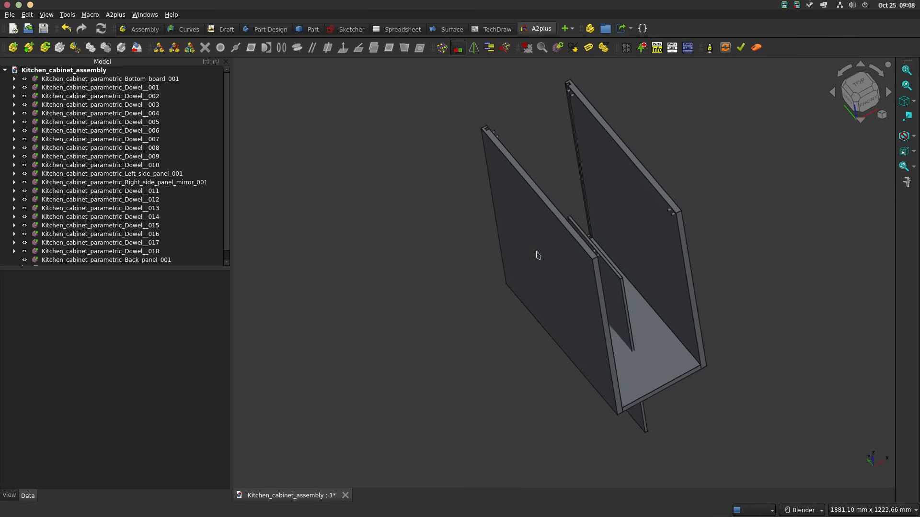
left_click(717, 178)
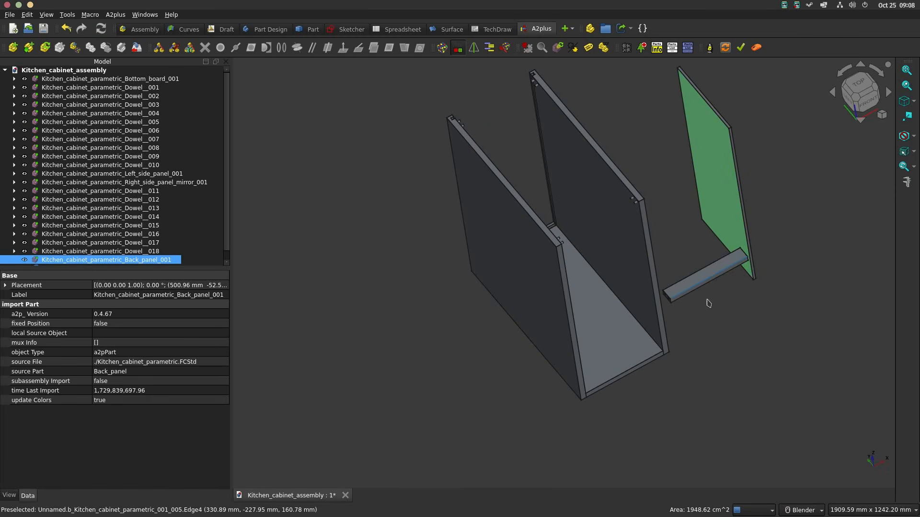
Step: Align the small board's 18 mm end edge with the left panel's inner front vertical edge using an opposed axis-coincident constraint
scroll(742, 345, "up", 8)
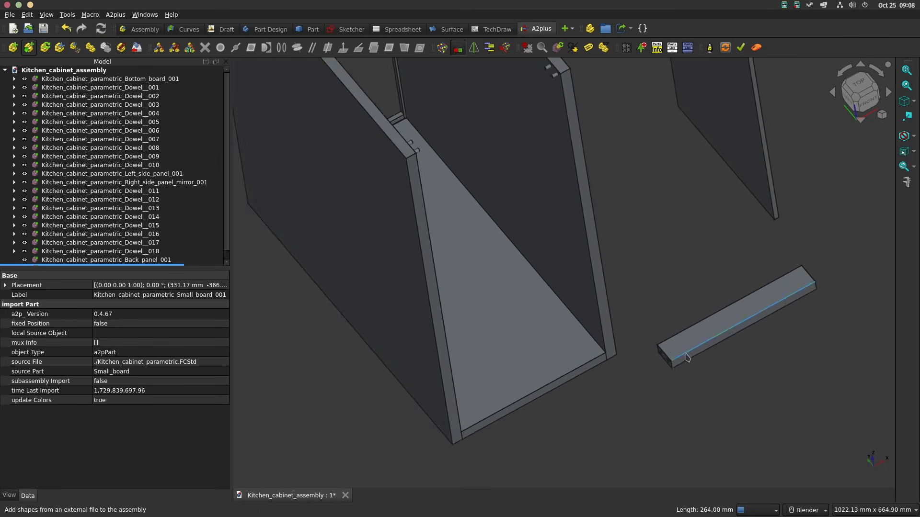
scroll(595, 312, "down", 8)
scroll(544, 303, "up", 4)
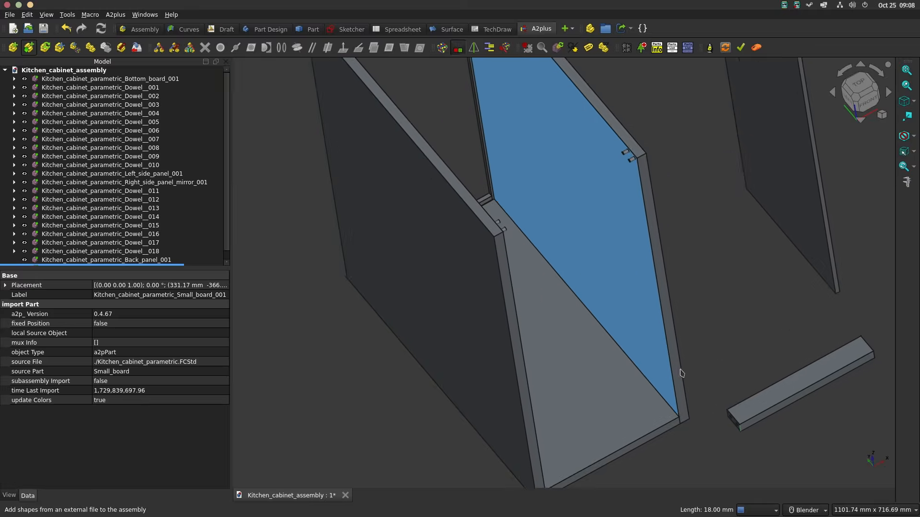
left_click(544, 304, "ctrl")
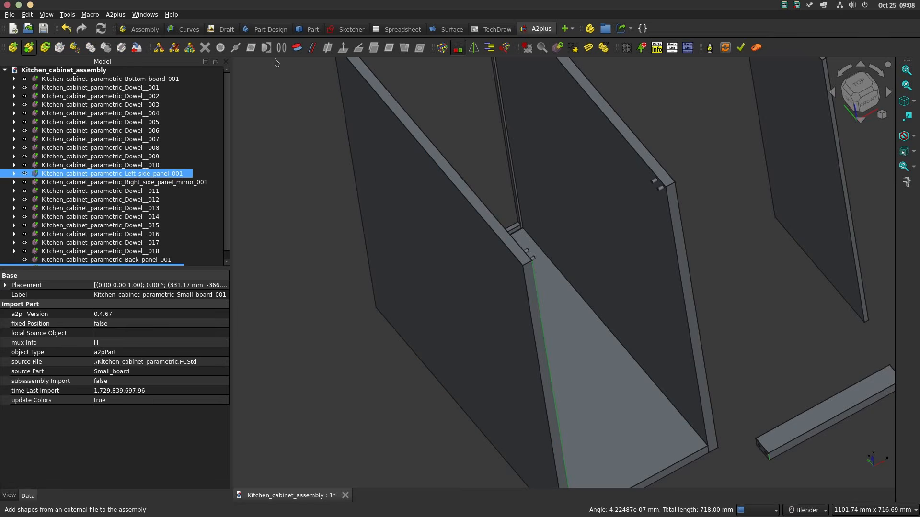
left_click(297, 48)
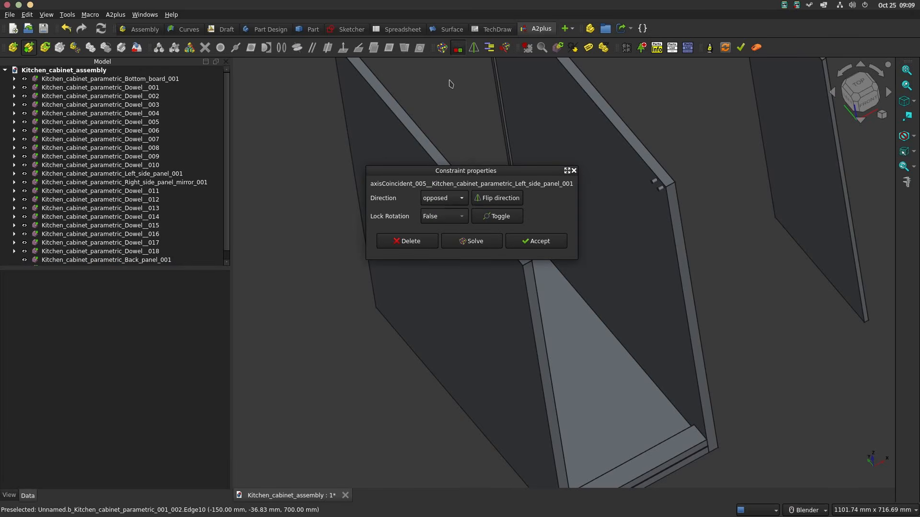
left_click(536, 246)
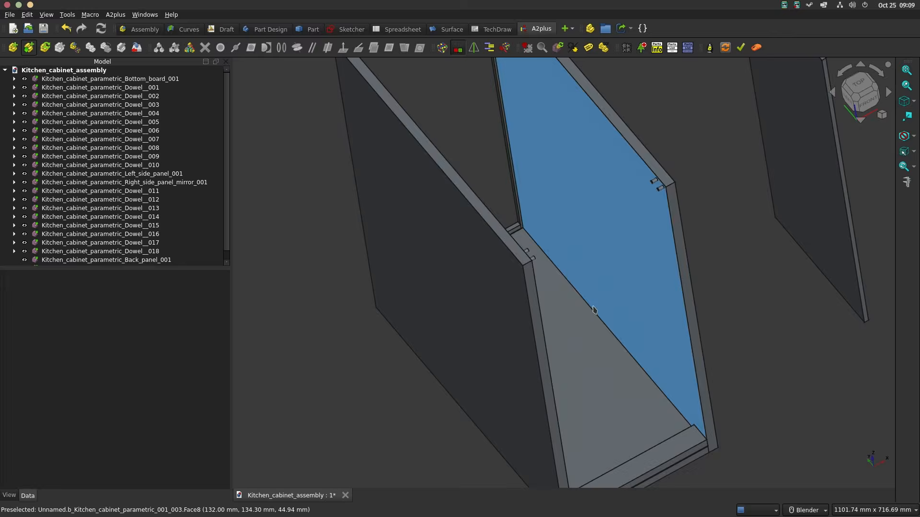
Step: Align the small board's long front edge with the left panel's top front edge using an aligned axis-coincident constraint
left_click(613, 406)
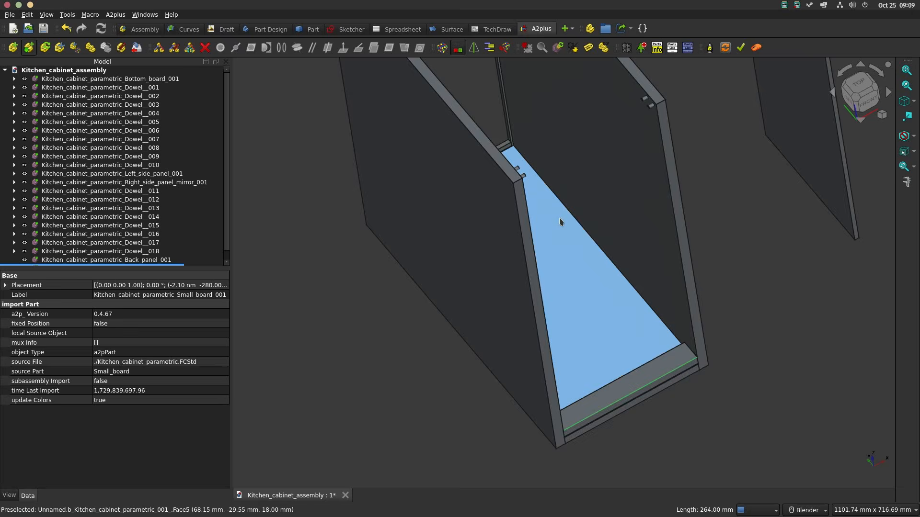
scroll(517, 181, "up", 3)
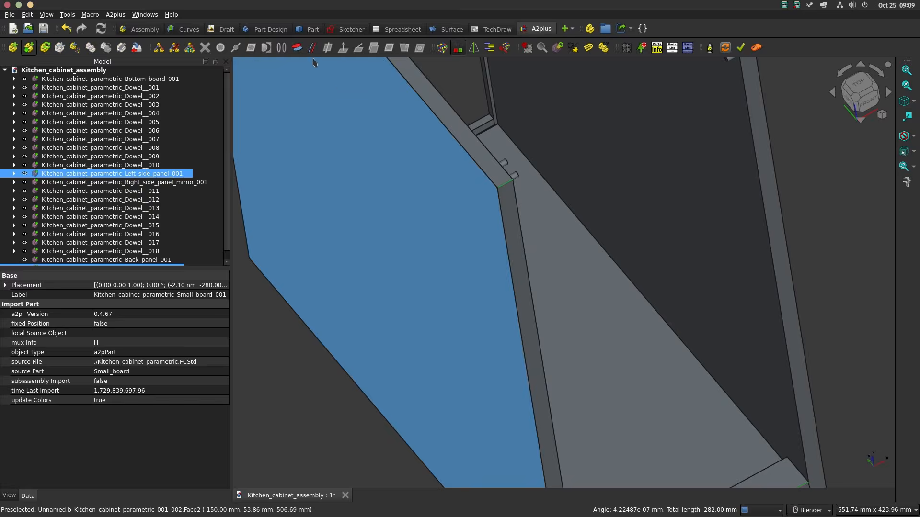
left_click(297, 50)
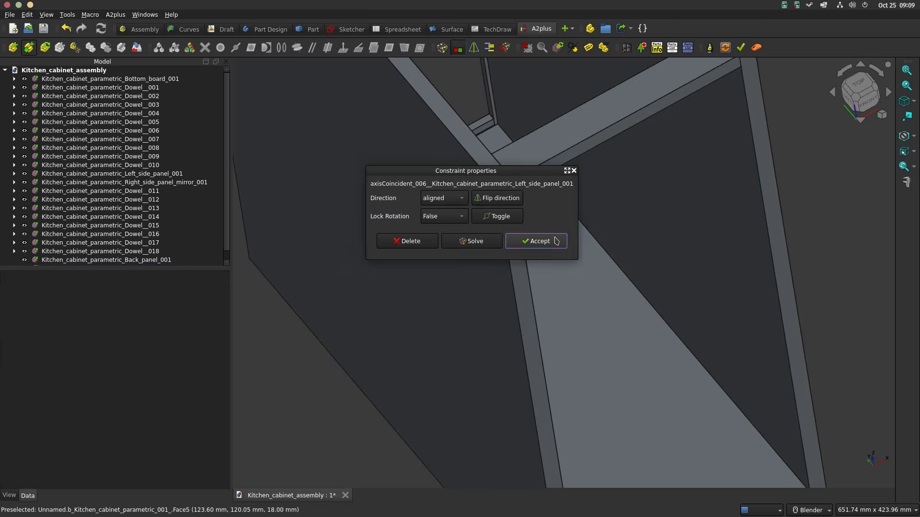
left_click(536, 240)
scroll(576, 224, "down", 5)
middle_click_drag(585, 215, 566, 237, "shift")
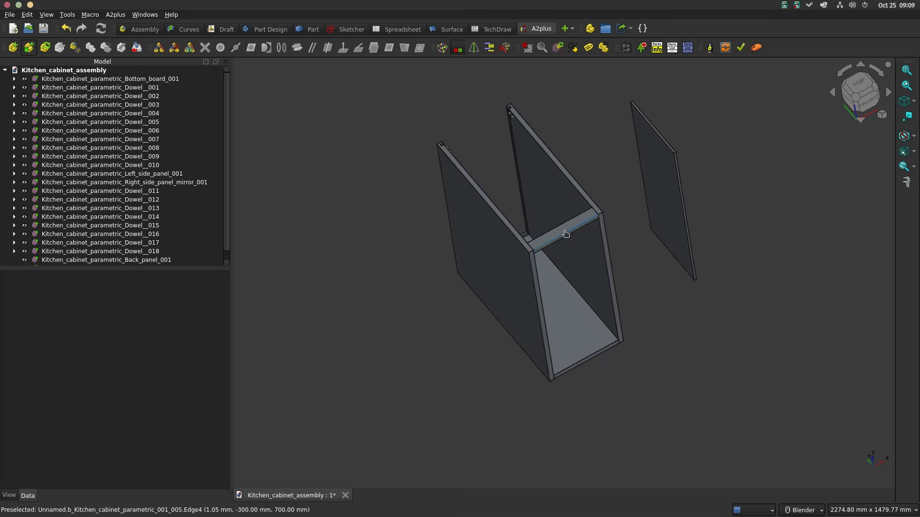
Step: Duplicate the small board at the cabinet's upper front and place the copy beyond the rear of the cabinet
left_click(566, 234)
left_click(90, 47)
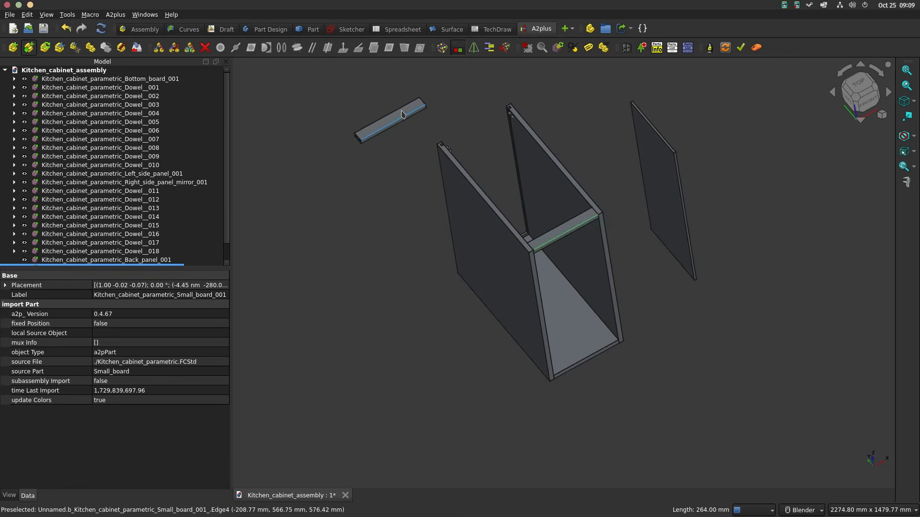
scroll(539, 209, "up", 5)
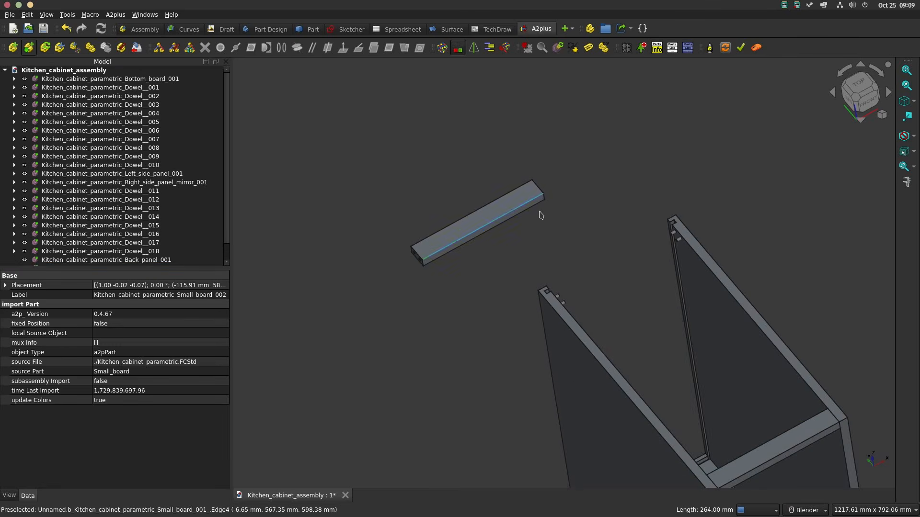
Step: Align the copied small board's 40 mm end edge with the right panel's inner top edge using an opposed axis-coincident constraint
scroll(541, 215, "up", 4)
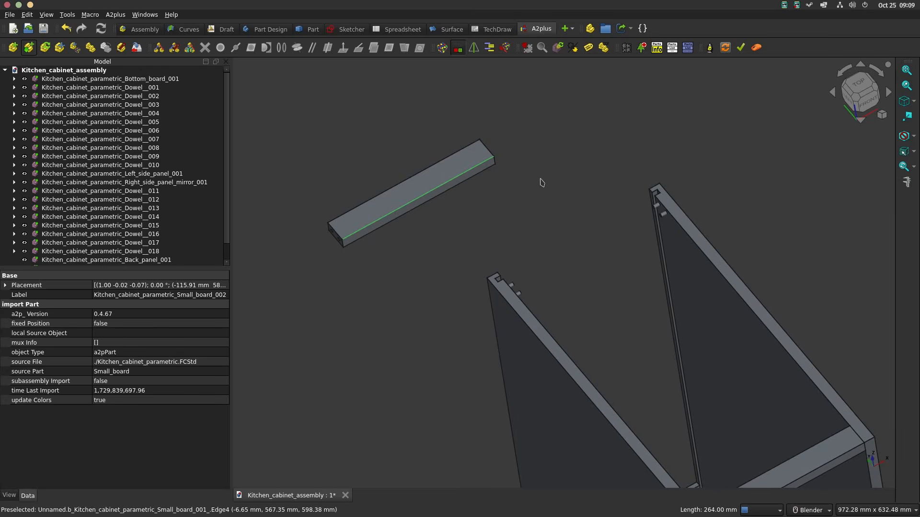
left_click(674, 220)
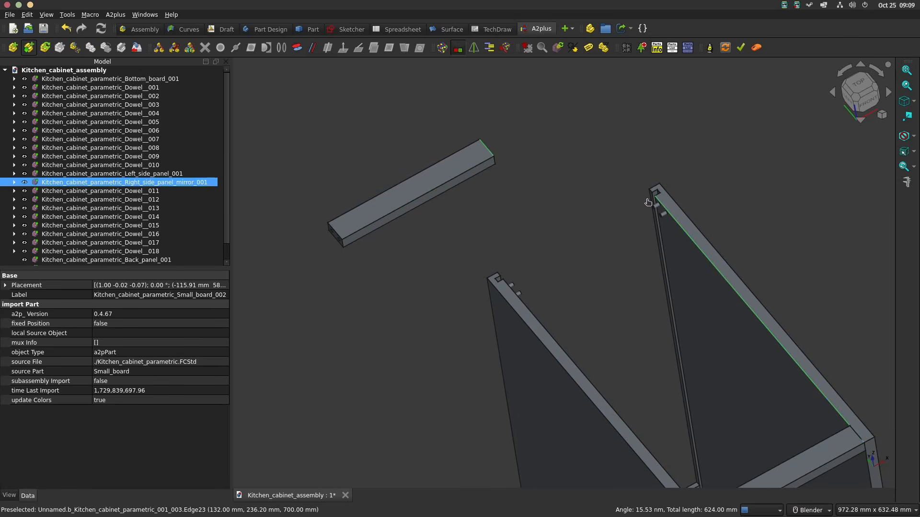
left_click(297, 49)
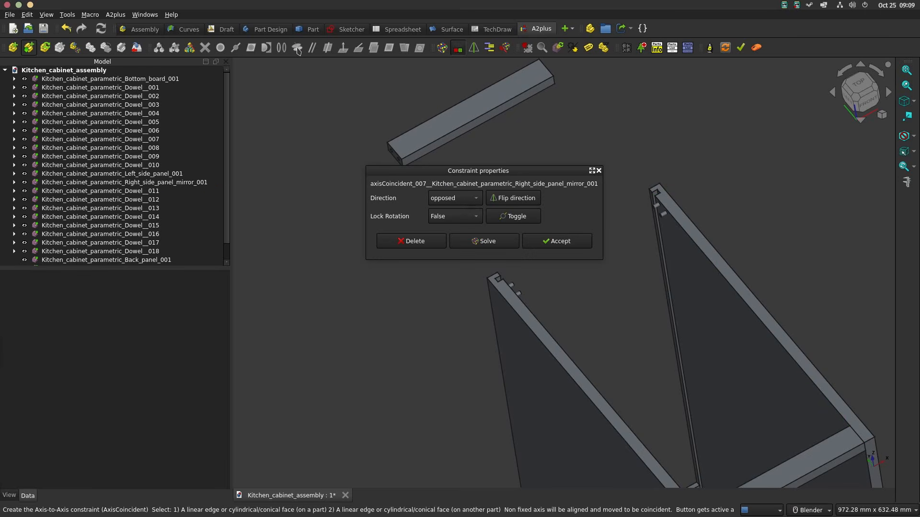
left_click(566, 245)
Step: Align the copied board's 18 mm end edge with the right panel's vertical edge beside the rear groove using an opposed axis-coincident constraint
middle_click_drag(530, 177, 597, 268)
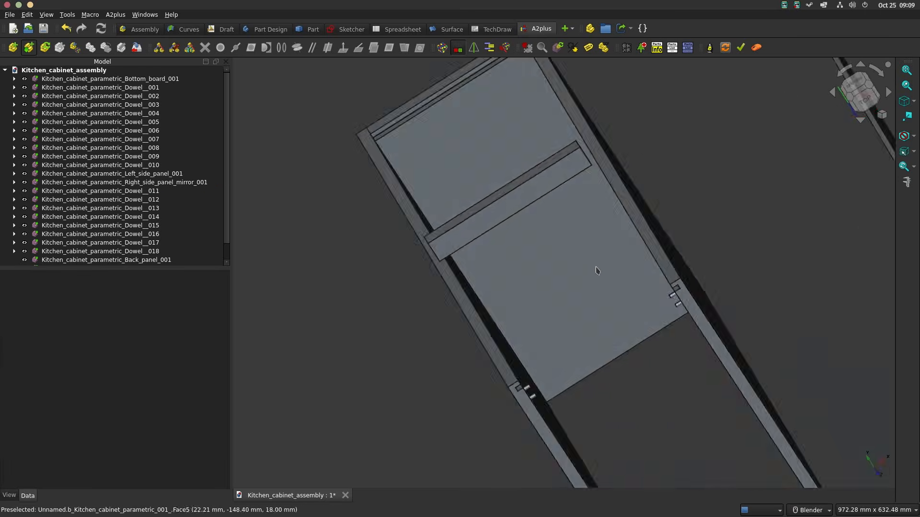
scroll(570, 151, "up", 2)
scroll(568, 152, "up", 2)
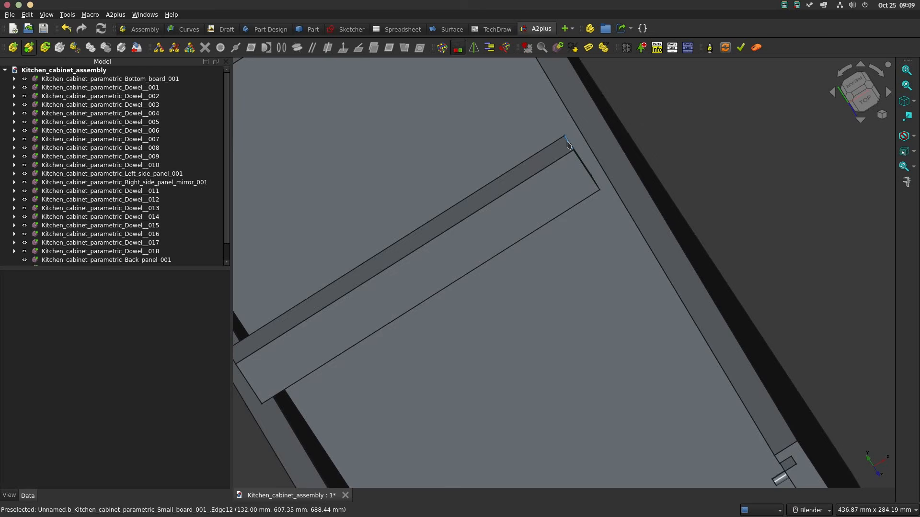
left_click(570, 144)
scroll(589, 190, "down", 5)
middle_click_drag(577, 177, 565, 122)
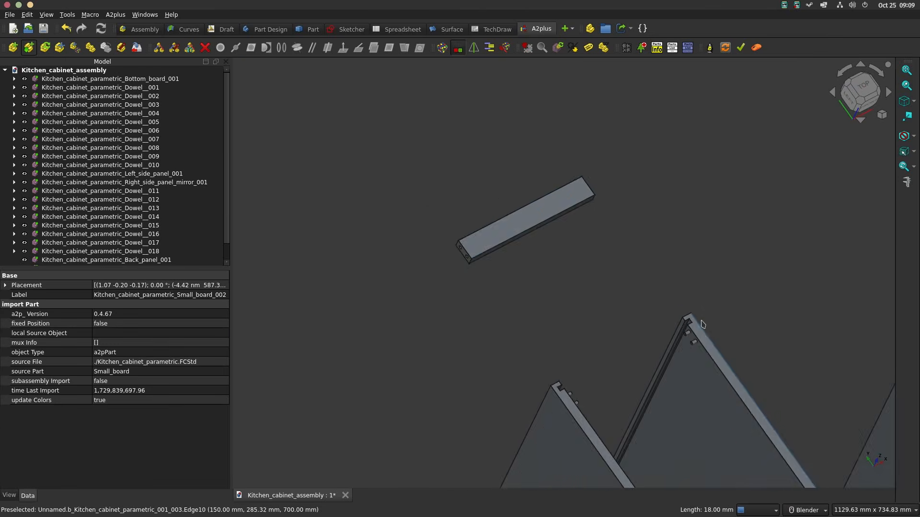
scroll(698, 326, "up", 6)
left_click(654, 332, "ctrl")
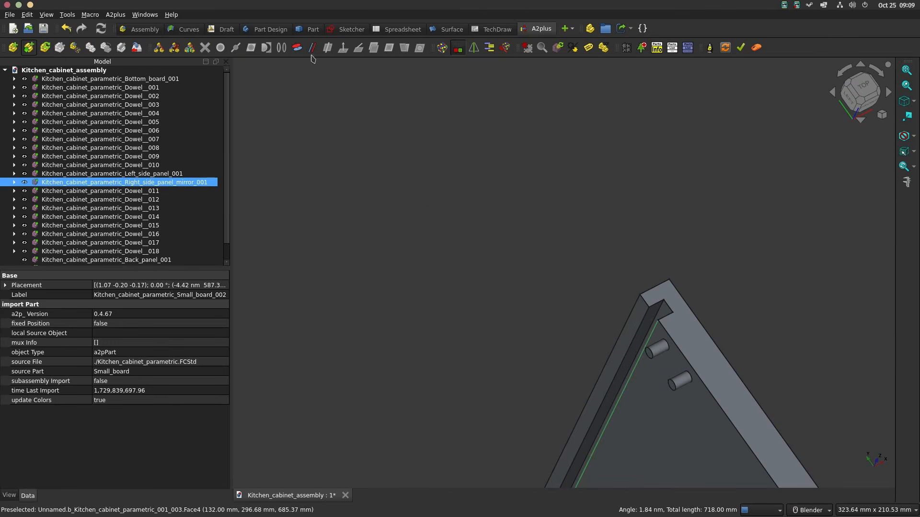
left_click(298, 48)
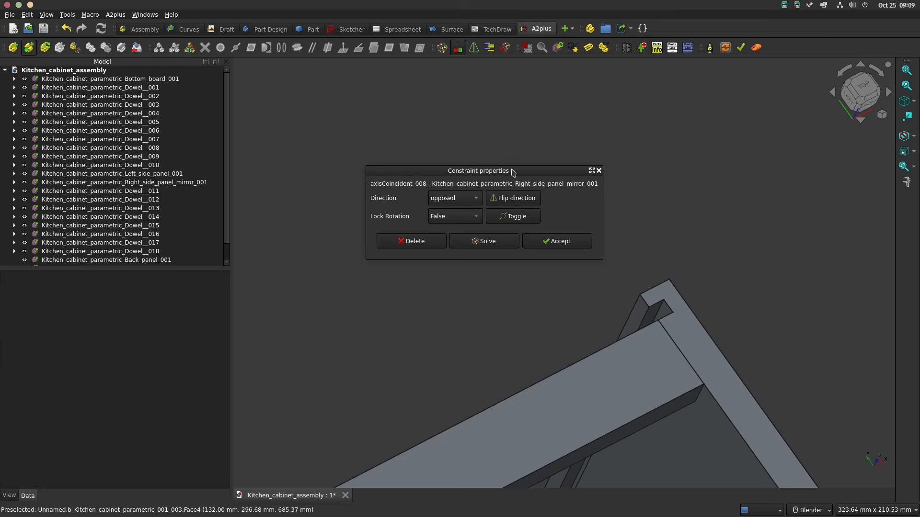
left_click(559, 241)
Step: Align the back panel's long top edge with the rear edge of the right panel's groove opening using an opposed axis-coincident constraint
scroll(646, 201, "down", 5)
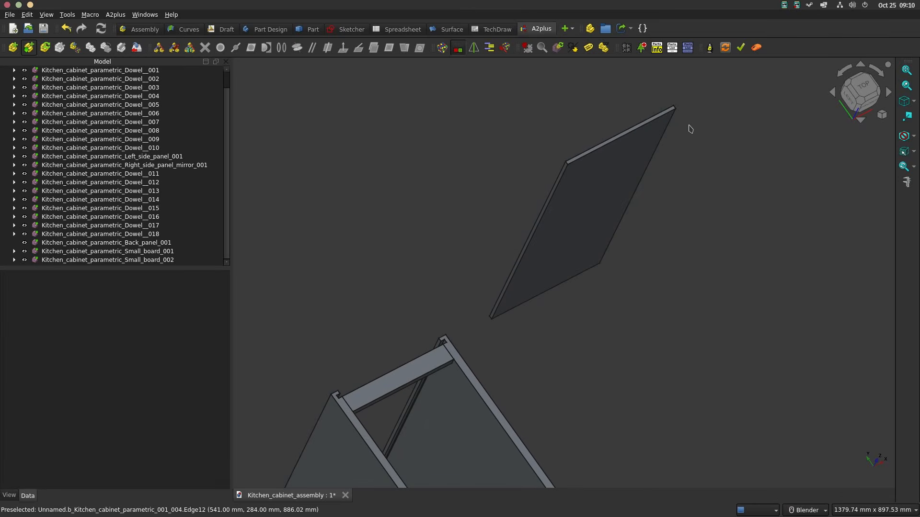
scroll(685, 128, "up", 3)
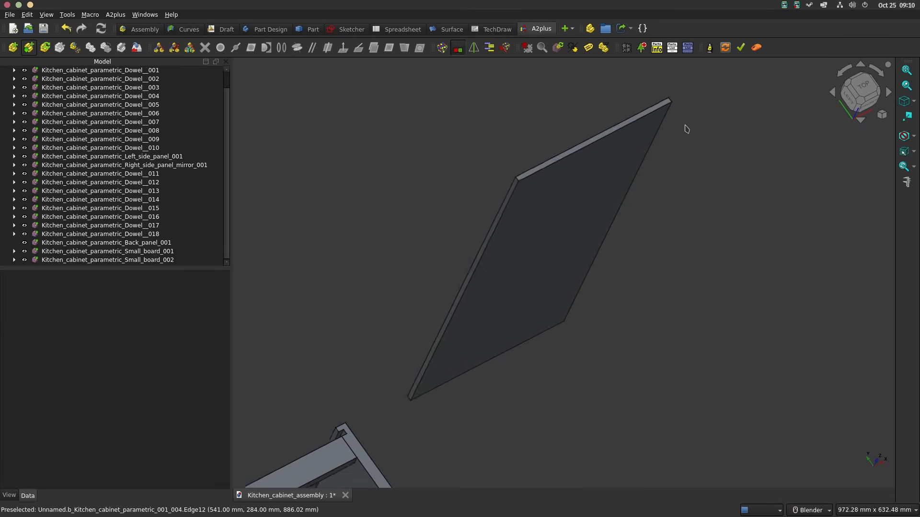
left_click(636, 114)
scroll(490, 310, "up", 9)
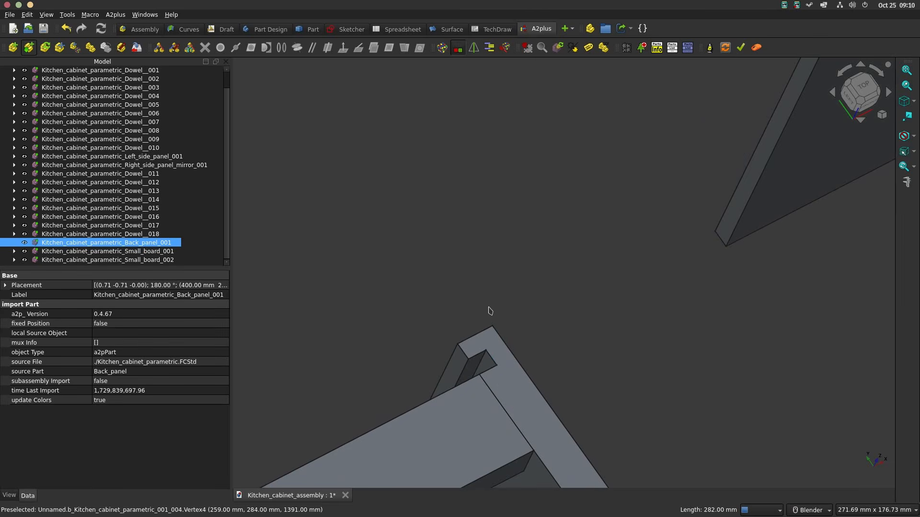
left_click(479, 359, "ctrl")
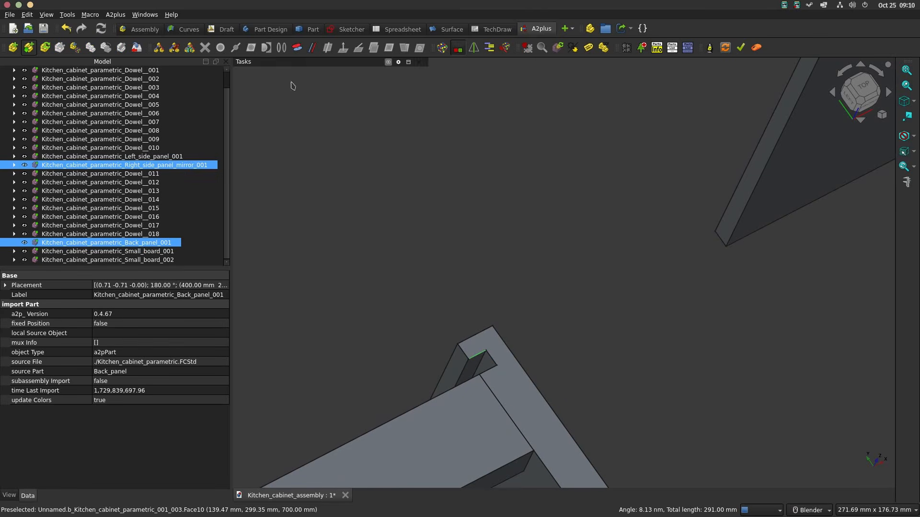
left_click(297, 48)
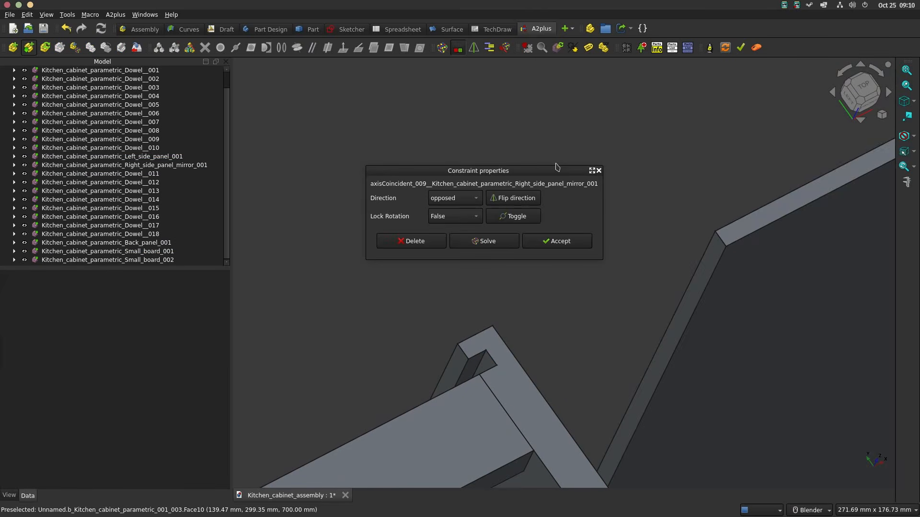
left_click(556, 241)
Step: Seat the back panel in the groove by making its 8 mm top end edge axis-coincident with the right panel's inner groove edge
scroll(776, 234, "down", 3)
middle_click_drag(777, 234, 517, 315, "shift")
scroll(734, 168, "up", 1)
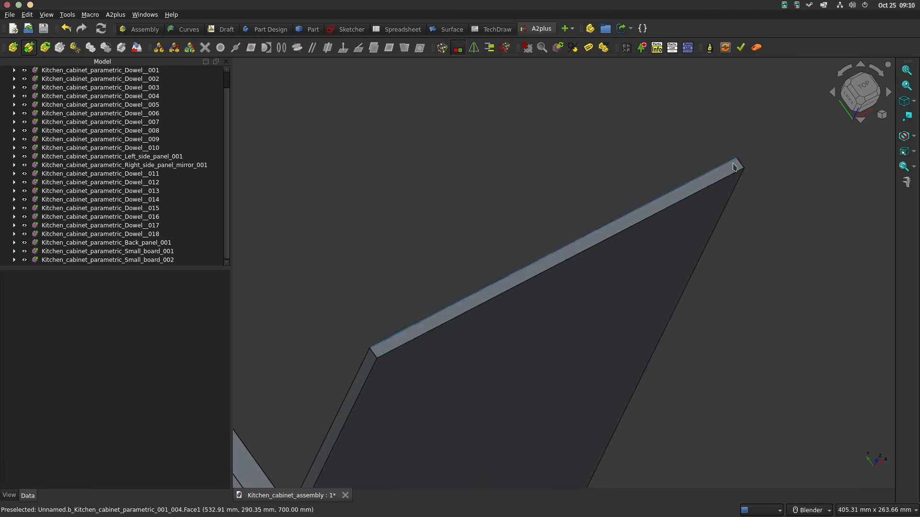
scroll(741, 158, "up", 3)
left_click(741, 172)
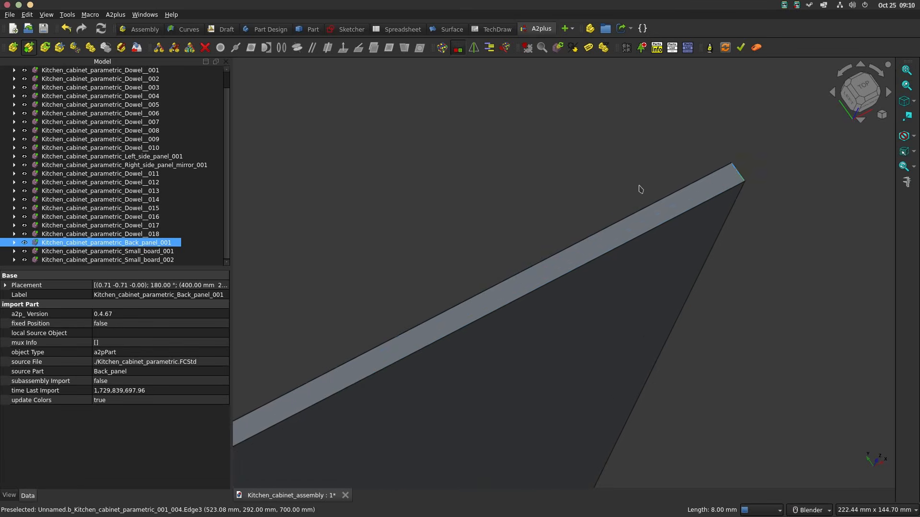
scroll(460, 172, "down", 4)
middle_click_drag(417, 168, 805, 43, "shift")
scroll(590, 293, "up", 3)
scroll(589, 293, "up", 2)
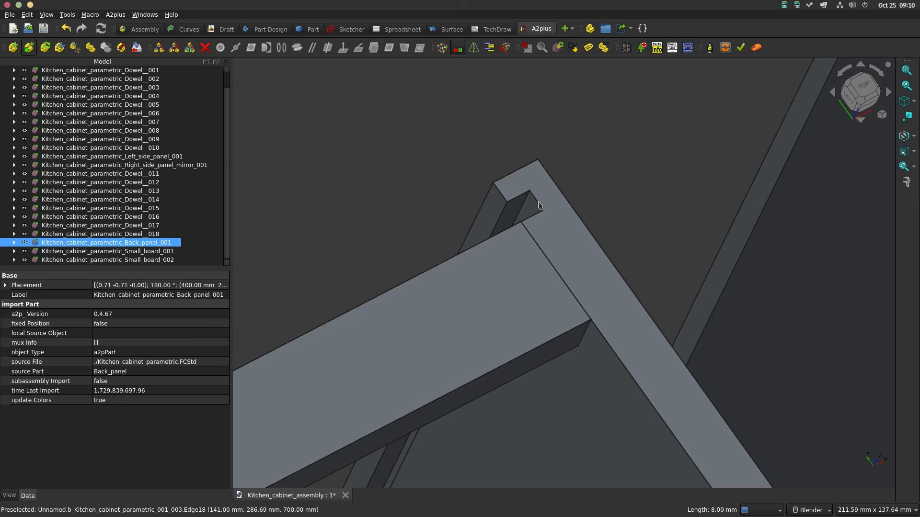
left_click(538, 205)
left_click(299, 49)
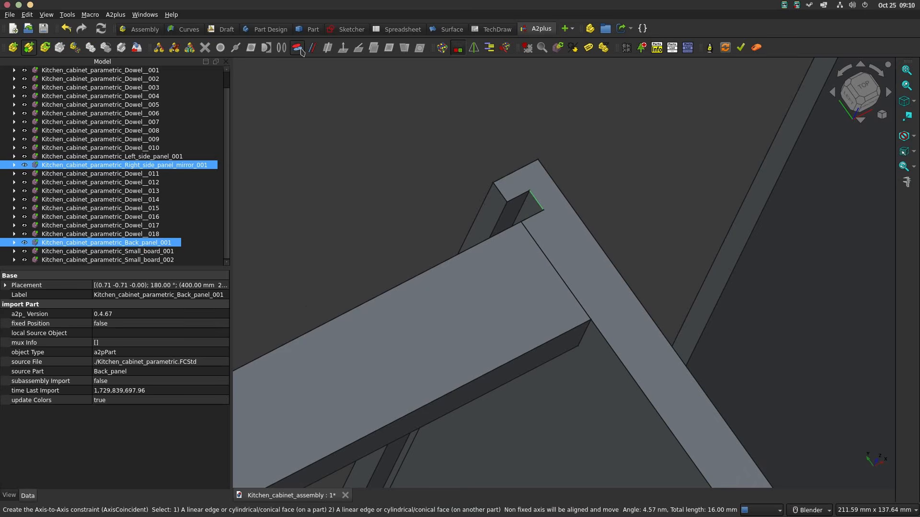
left_click(574, 239)
Step: Import Front_feet_board and side_feet_board from Kitchen_cabinet_parametric.FCStd and place both in open space beside the cabinet
scroll(575, 242, "down", 2)
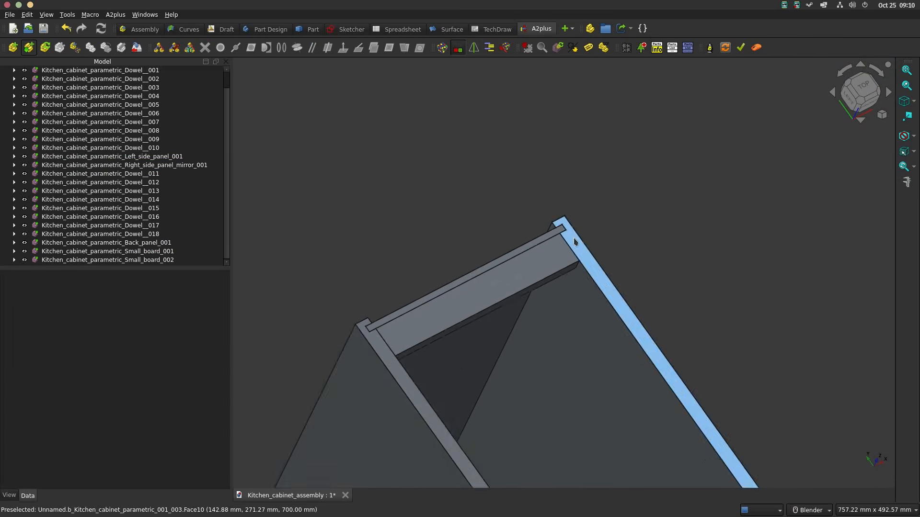
scroll(575, 242, "down", 3)
middle_click_drag(622, 241, 665, 233)
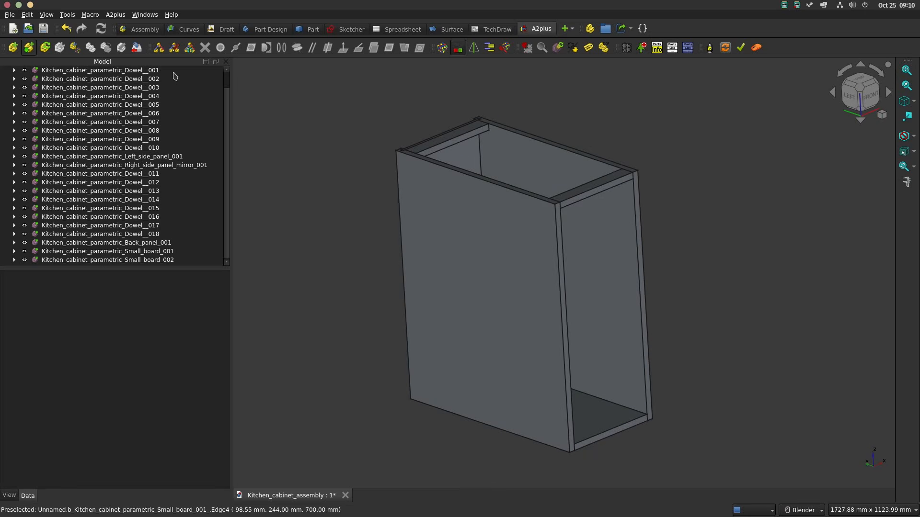
left_click(30, 48)
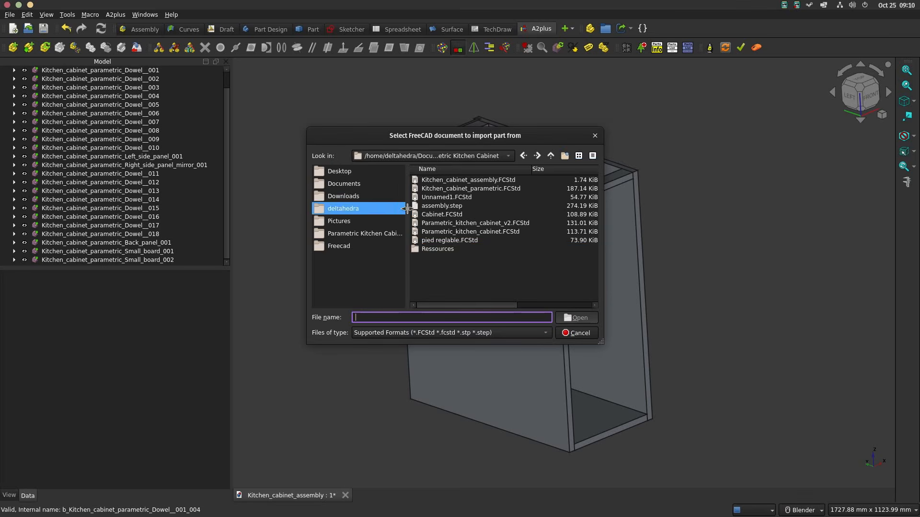
double_click(460, 188)
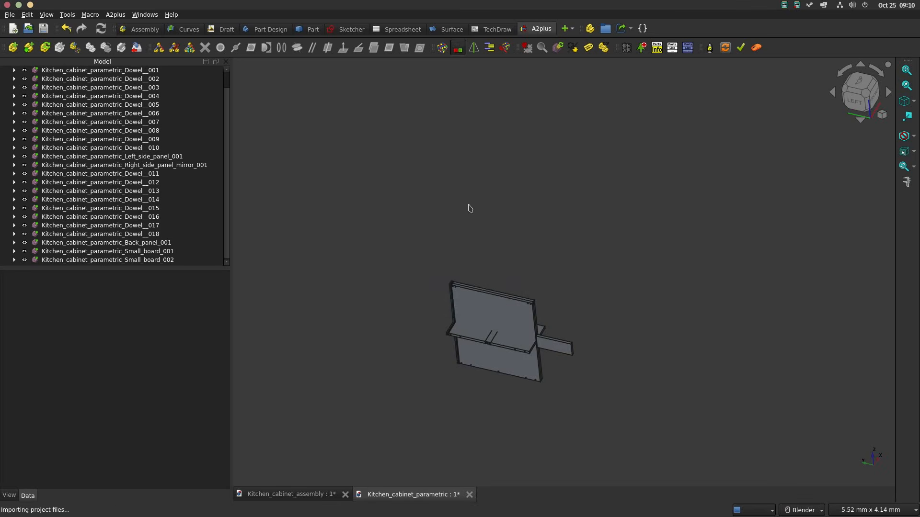
scroll(445, 253, "down", 1)
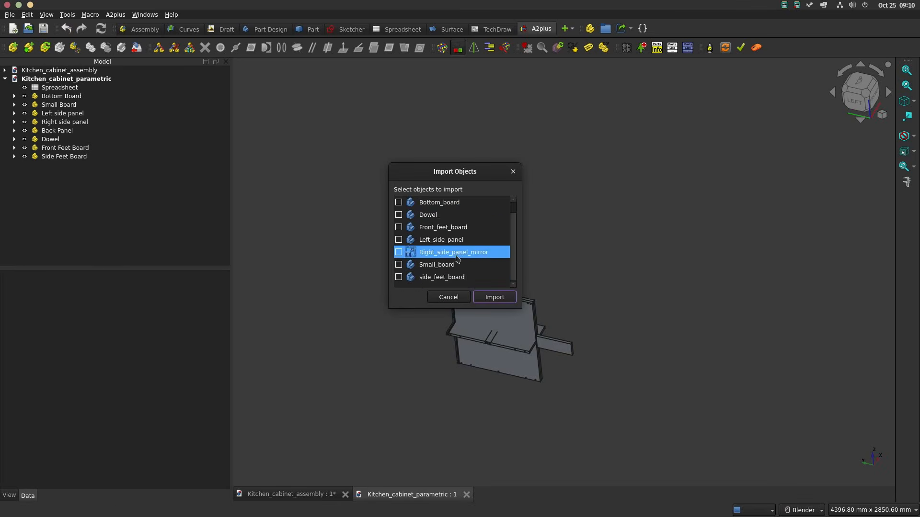
left_click(399, 278)
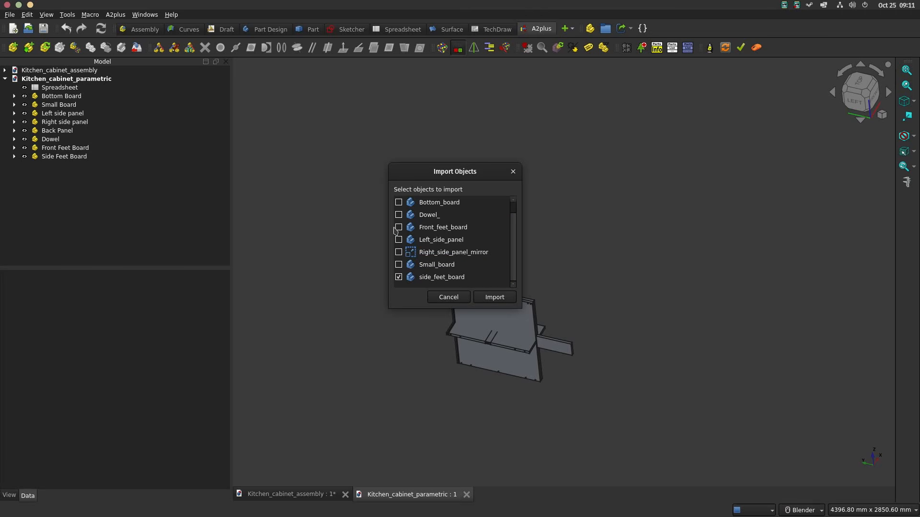
left_click(494, 298)
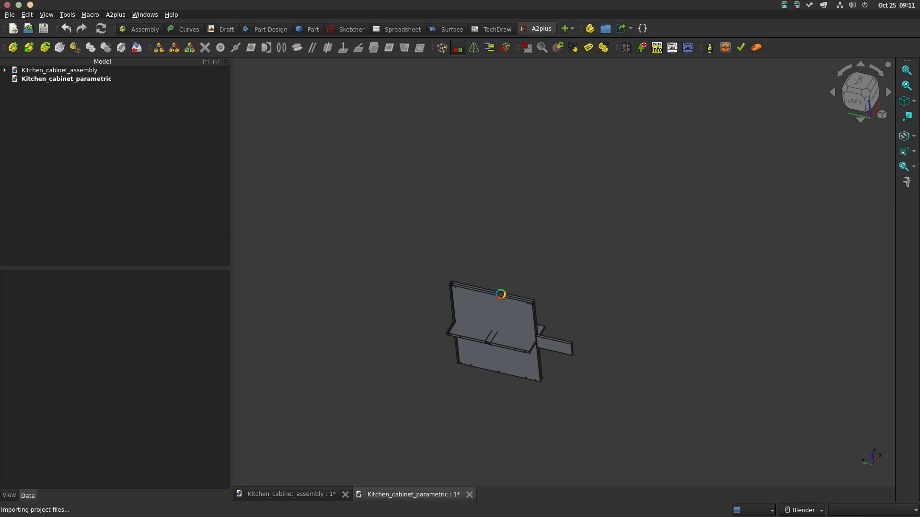
scroll(594, 234, "up", 5)
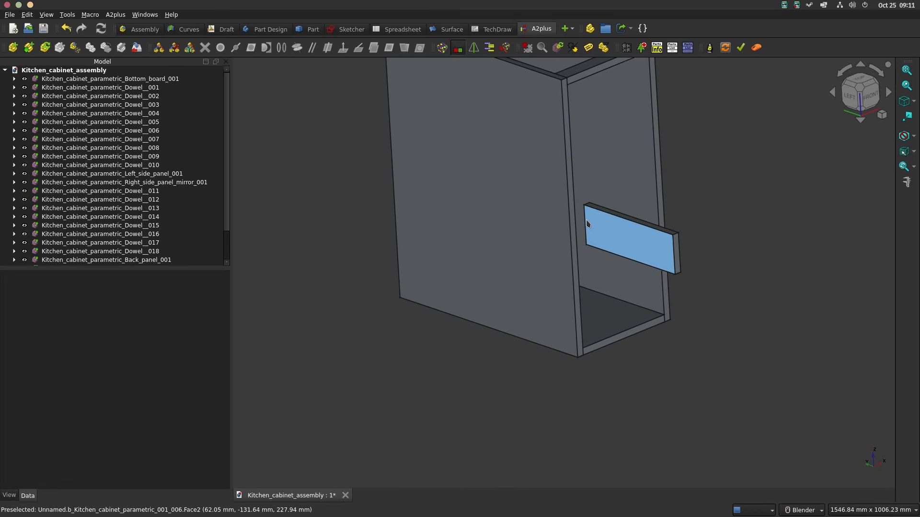
left_click(736, 357)
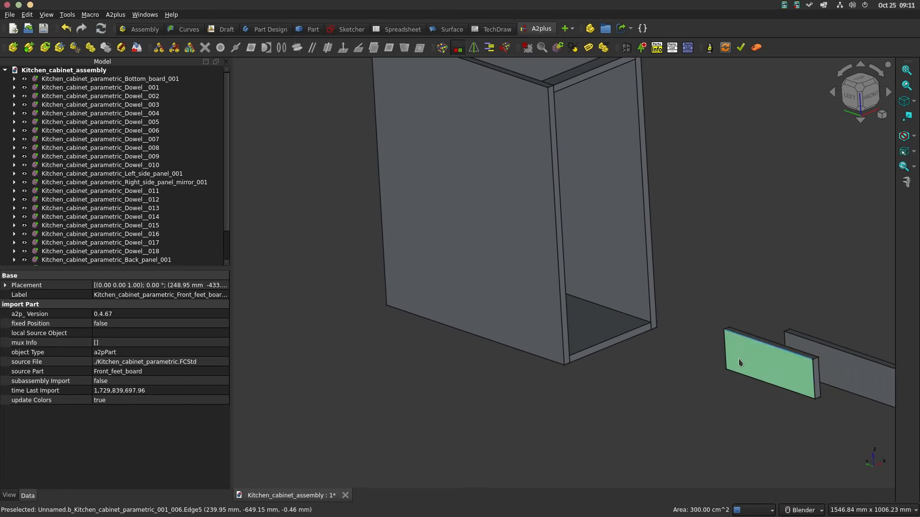
left_click(467, 400)
Step: Rotate the placed side feet board 180° about its vertical axis
middle_click_drag(615, 359, 718, 327)
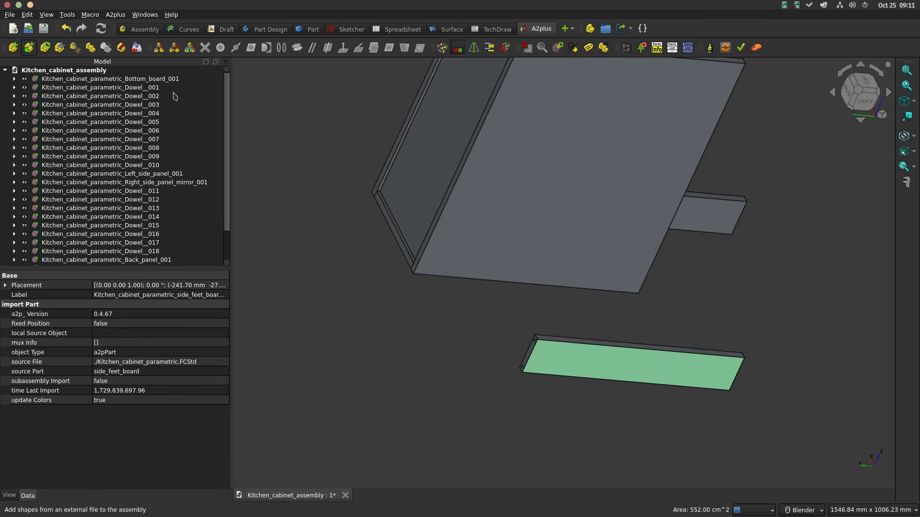
left_click(75, 47)
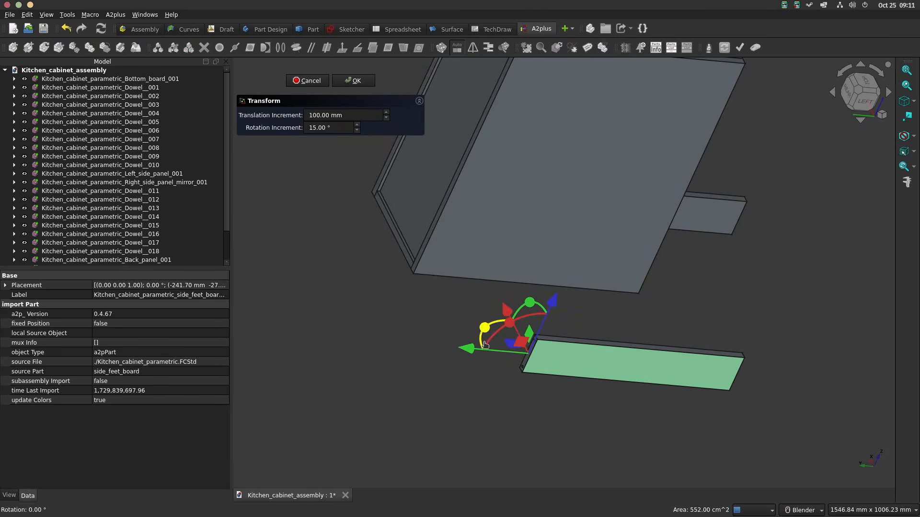
left_click_drag(486, 345, 555, 372)
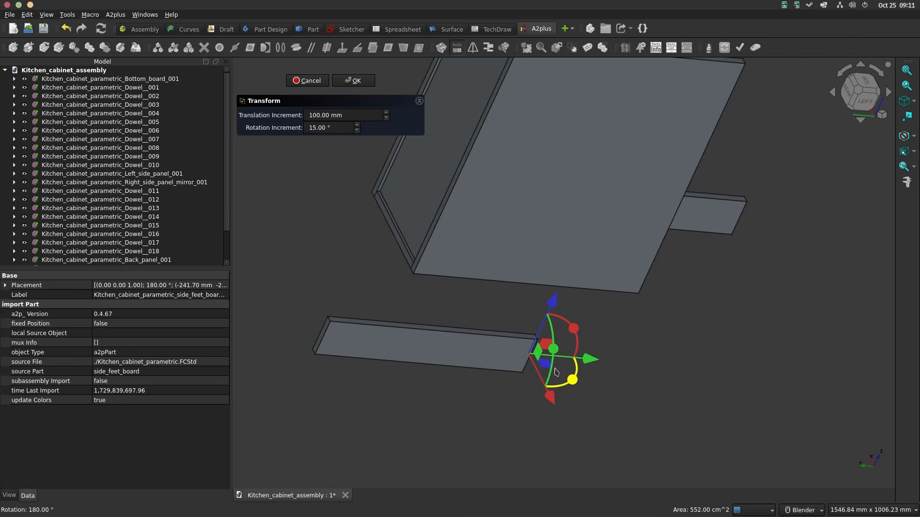
left_click(355, 81)
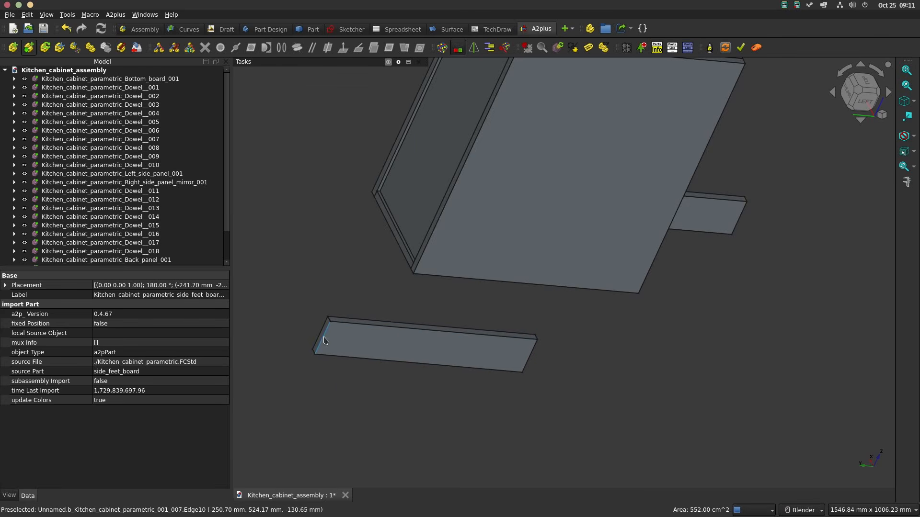
Step: Align the side feet board's 100 mm end edge with the left panel's outer rear vertical edge using an aligned axis-coincident constraint
left_click(425, 252)
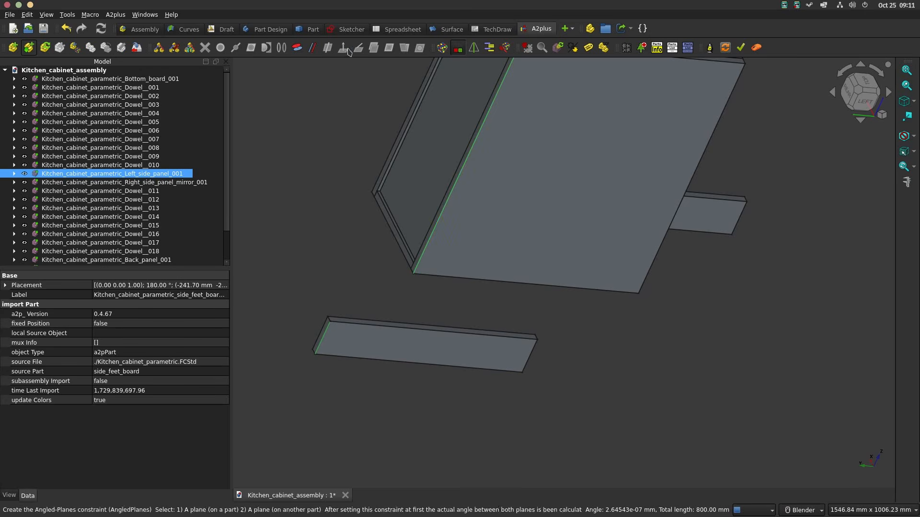
left_click(297, 49)
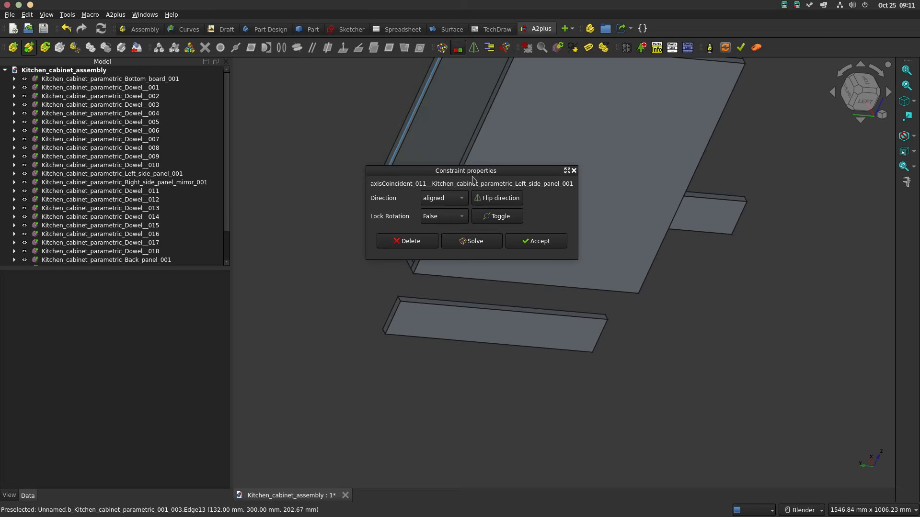
left_click(531, 240)
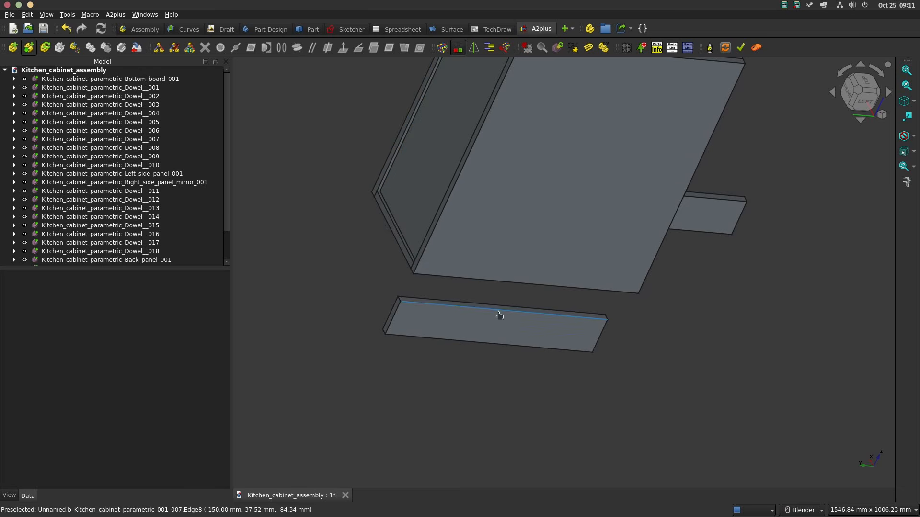
Step: Align the side feet board's 552 mm upper edge with the left panel's outer bottom edge using an aligned axis-coincident constraint
left_click(498, 311)
left_click(474, 277, "ctrl")
left_click(469, 297)
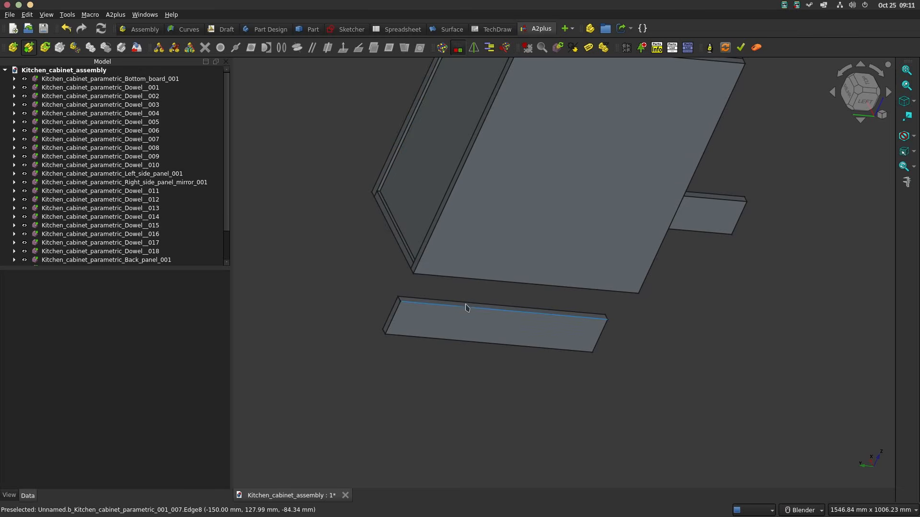
left_click(467, 280, "ctrl")
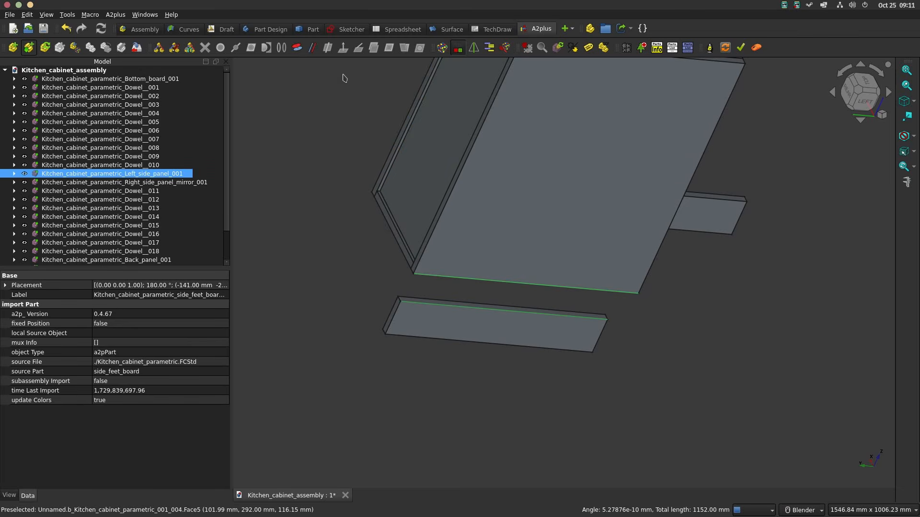
left_click(299, 49)
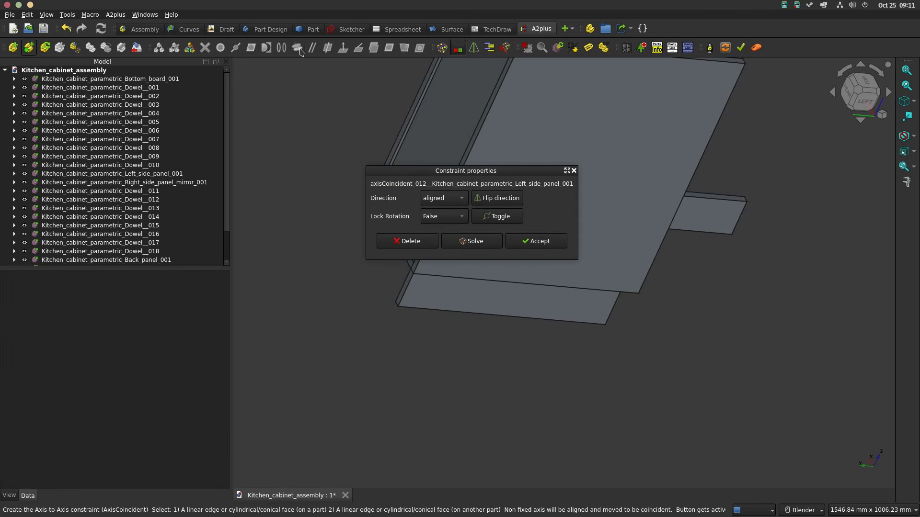
left_click(536, 241)
Step: Duplicate the side feet board and place the copy in open space away from the cabinet
middle_click_drag(548, 211, 452, 216)
left_click(568, 322)
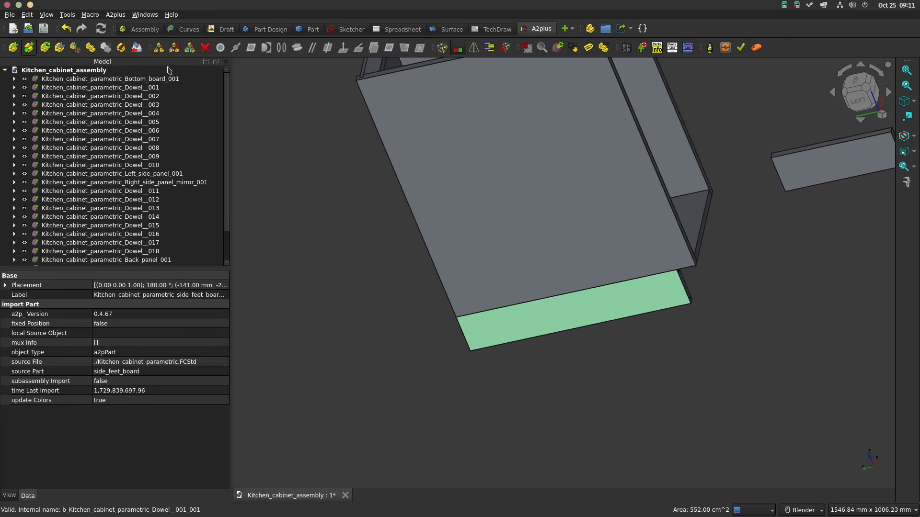
left_click(91, 50)
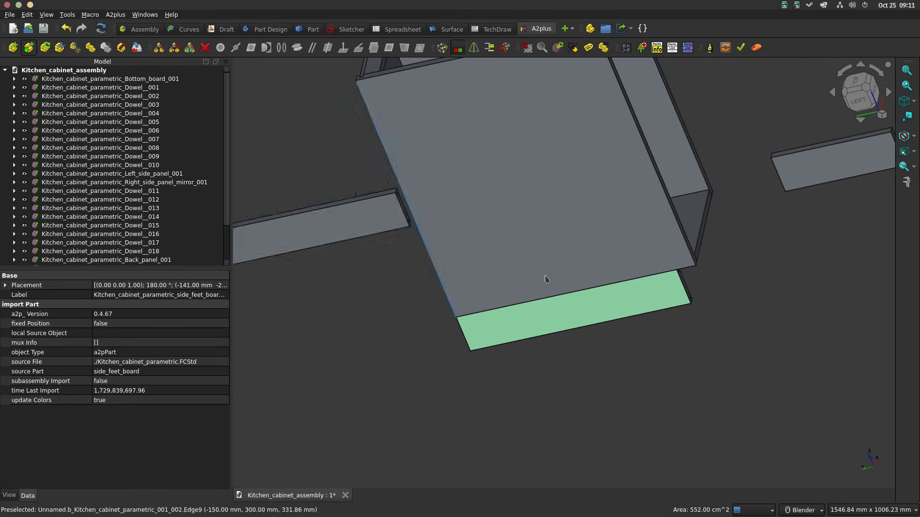
left_click(808, 339)
Step: Align the copied side feet board's 100 mm end edge with the right panel's outer rear vertical edge using an axis-coincident constraint
middle_click_drag(807, 339, 656, 325)
left_click(624, 191, "ctrl")
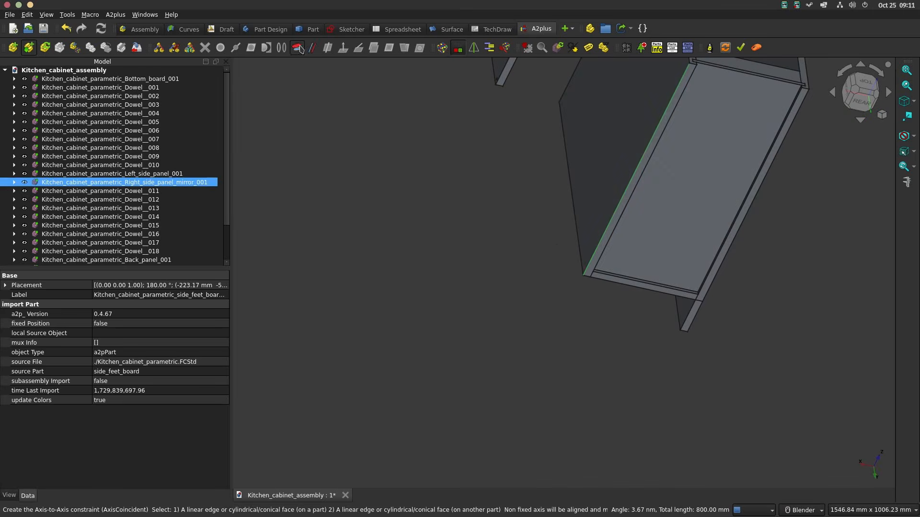
left_click(297, 49)
left_click(568, 247)
Step: Align the copied side feet board's long upper edge with the right panel's outer bottom edge using an aligned axis-coincident constraint
left_click(552, 280)
left_click(577, 230, "ctrl")
left_click(297, 49)
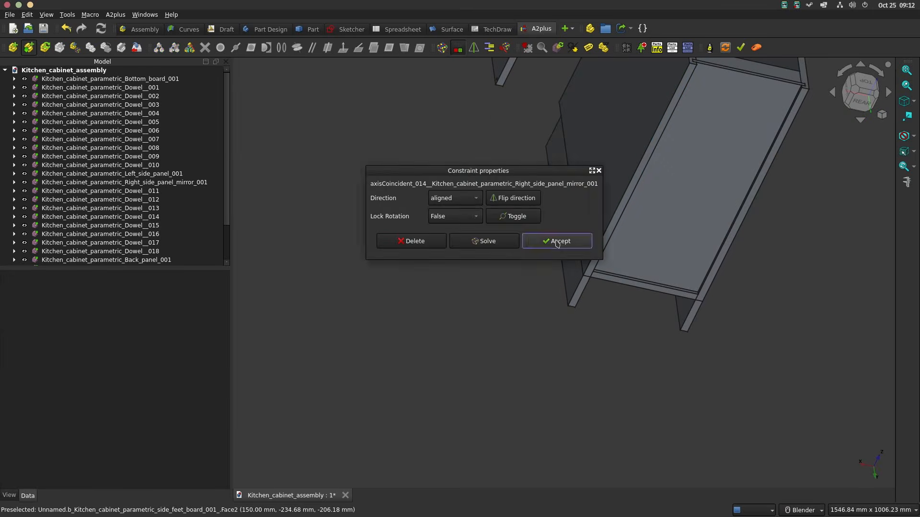
left_click(567, 242)
Step: Duplicate the first dowel four times and place the copies in open space in front of the side feet boards
middle_click_drag(568, 242, 633, 209)
left_click(148, 89)
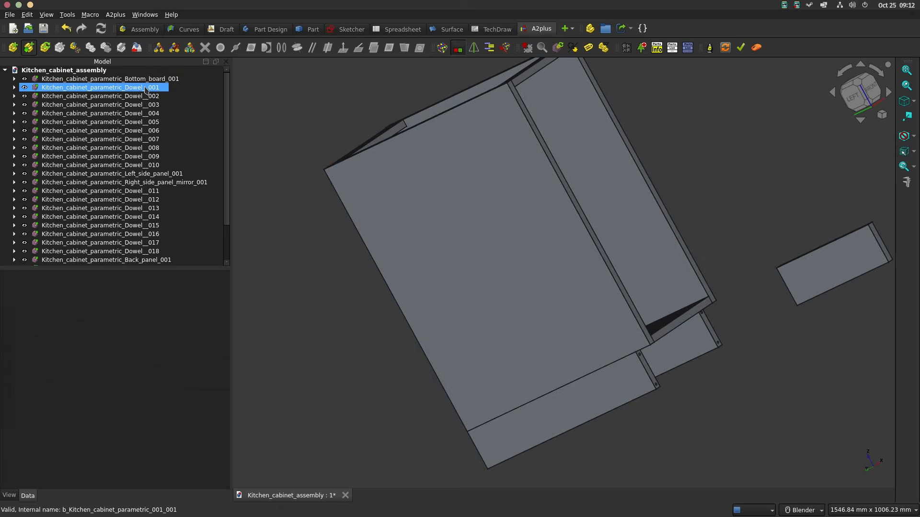
left_click(90, 48)
left_click(762, 358, "shift")
left_click(755, 375, "shift")
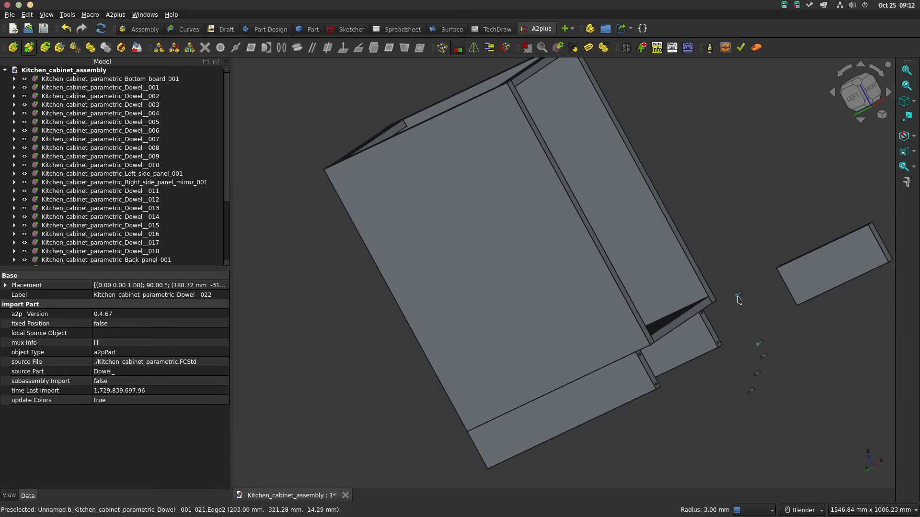
Step: Insert a dowel into the right side feet board's lower front hole using an aligned circular-edge constraint with a -10 mm offset
scroll(739, 300, "up", 5)
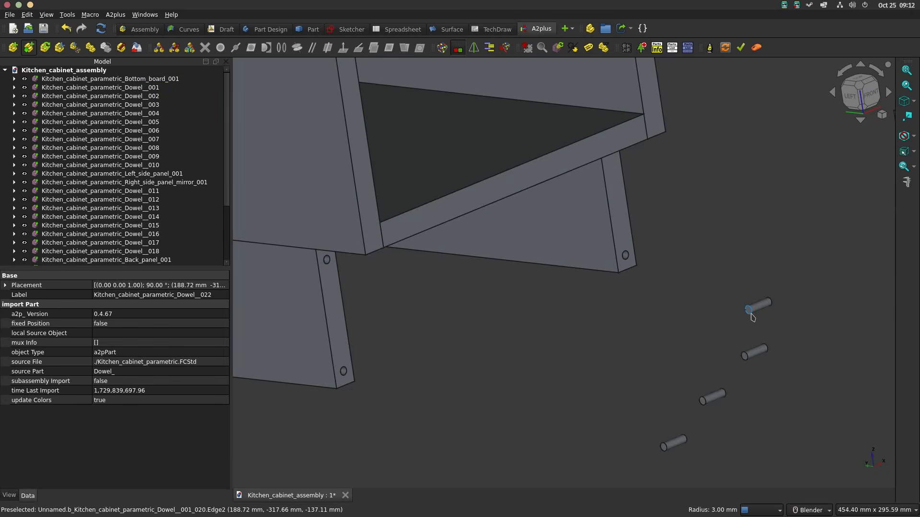
left_click(632, 261, "ctrl")
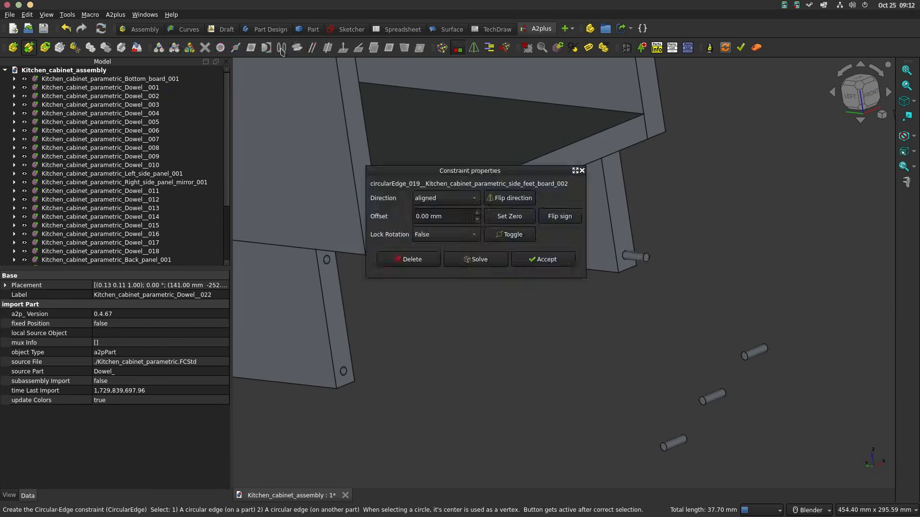
left_click(555, 263)
Step: Insert a dowel into the left side feet board's lower front hole using a circular-edge constraint with a -10 mm offset and locked rotation
left_click(744, 357)
left_click(343, 375, "ctrl")
left_click(280, 48)
left_click_drag(452, 212, 364, 207)
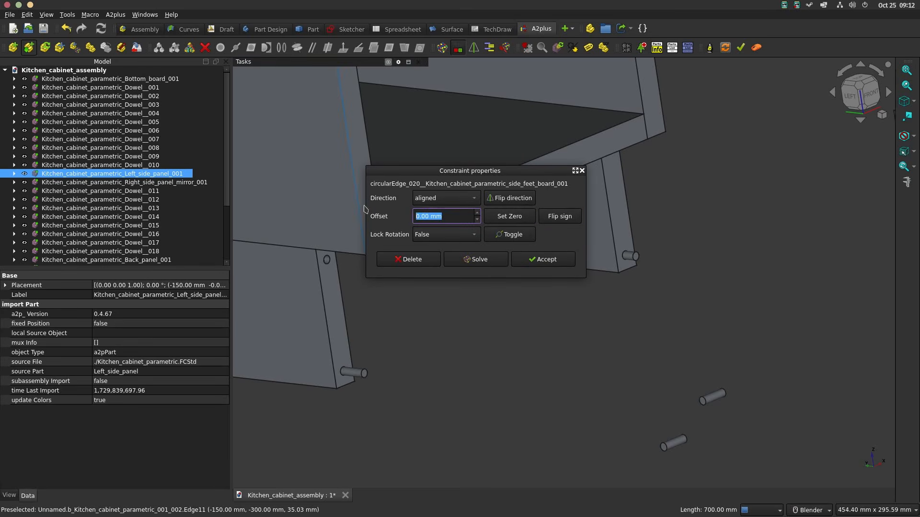
type("10")
left_click(557, 217)
left_click(442, 237)
left_click(437, 245)
left_click(544, 260)
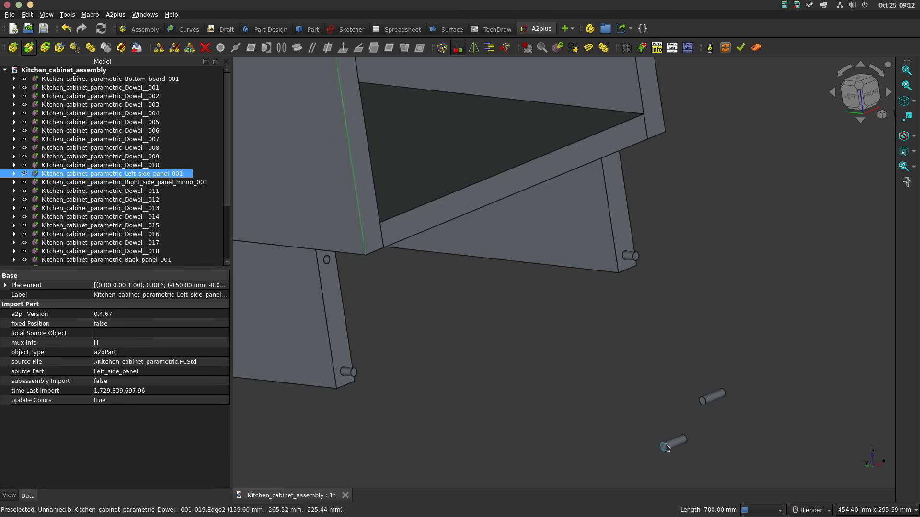
Step: Insert a dowel into the left side feet board's upper front hole using an aligned circular-edge constraint with a negative offset
left_click(666, 447)
left_click(326, 259, "ctrl")
left_click(281, 48)
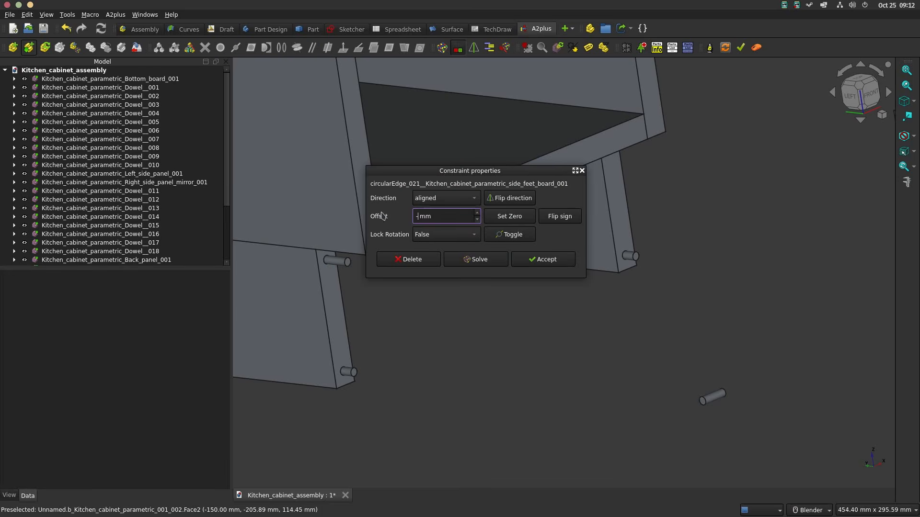
left_click(544, 260)
Step: Insert the last dowel into the right side feet board's upper front hole using an aligned circular-edge constraint, offset -10 mm, rotation locked
left_click(703, 397)
middle_click_drag(690, 373, 666, 287)
left_click(597, 145, "ctrl")
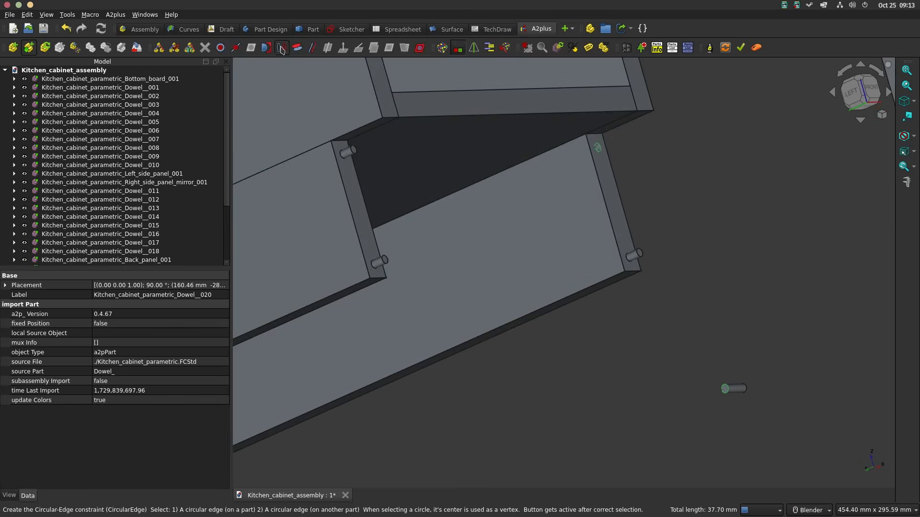
left_click(281, 49)
left_click_drag(450, 215, 376, 213)
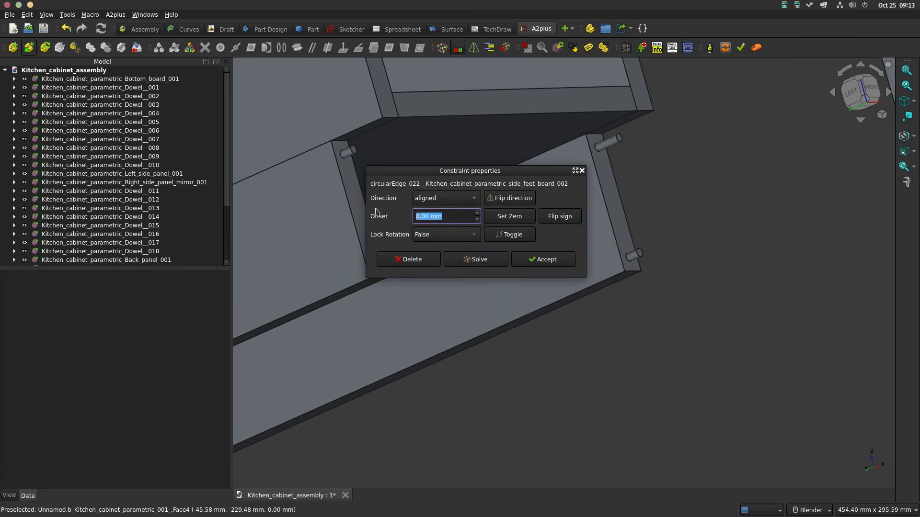
left_click(547, 264)
scroll(673, 245, "down", 5)
middle_click_drag(760, 230, 641, 294, "shift")
middle_click_drag(693, 248, 500, 287)
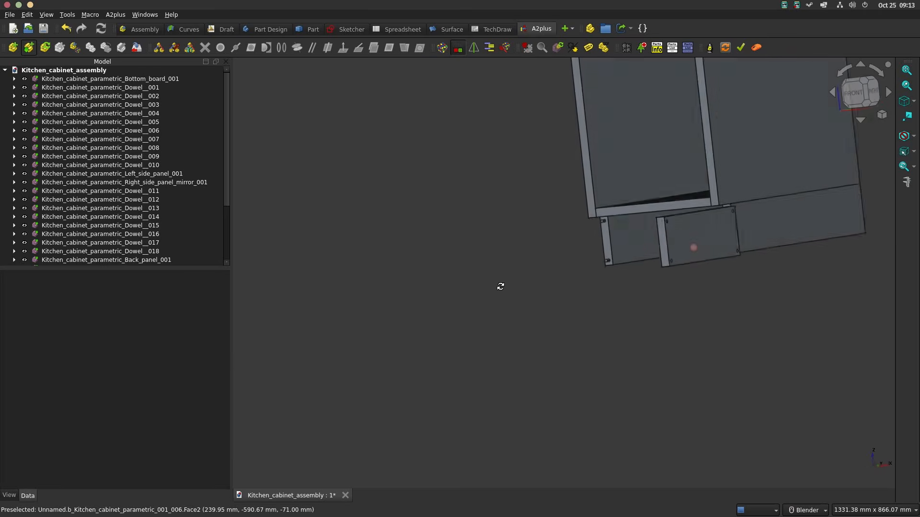
scroll(690, 237, "up", 4)
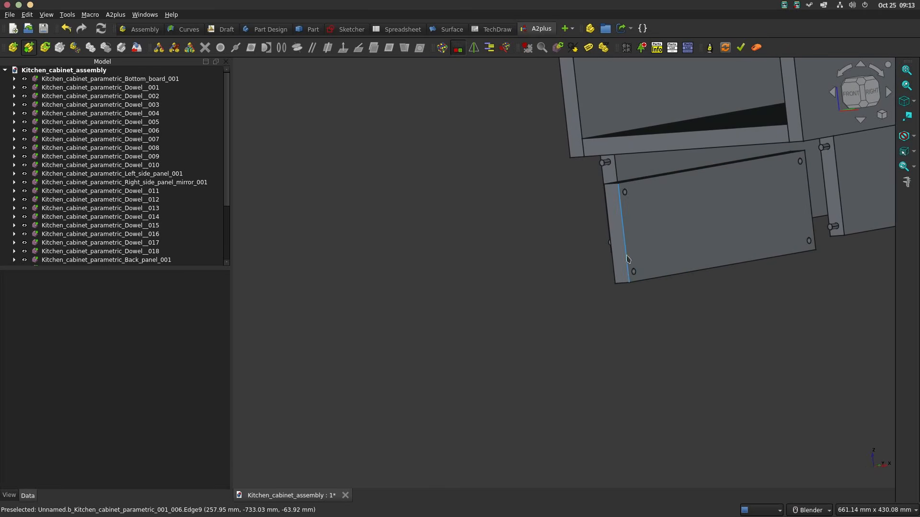
middle_click_drag(657, 245, 707, 265)
left_click(669, 256)
left_click(612, 164, "ctrl")
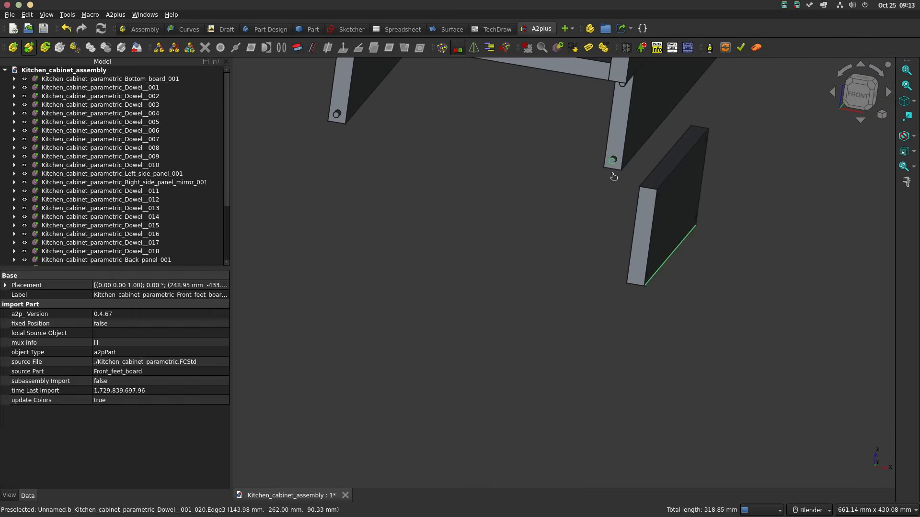
left_click(297, 47)
middle_click_drag(529, 129, 553, 162, "shift")
scroll(537, 157, "down", 2)
left_click(508, 198)
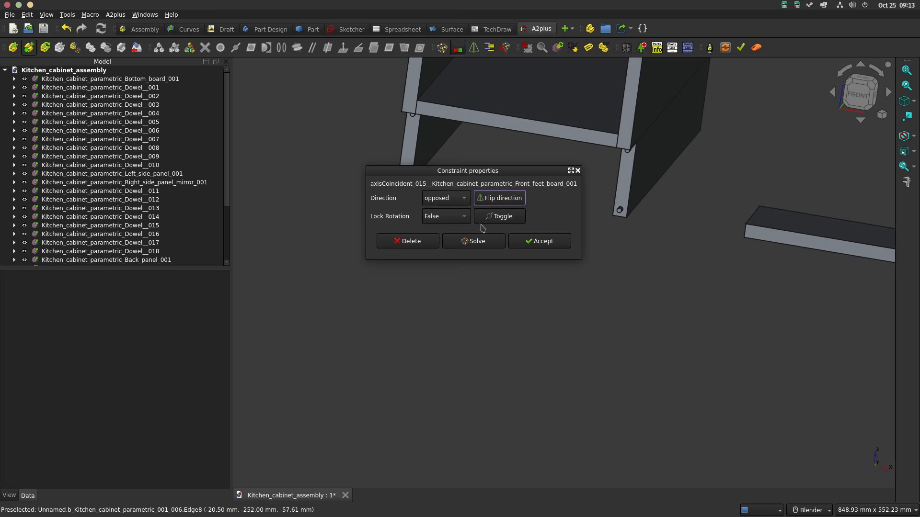
left_click(416, 241)
Step: Attach the front feet board with an opposed axis-coincident constraint between its long lower edge and the right side feet board's bottom front edge
left_click(513, 206)
middle_click_drag(512, 209, 445, 252)
left_click(613, 254)
scroll(463, 265, "up", 3)
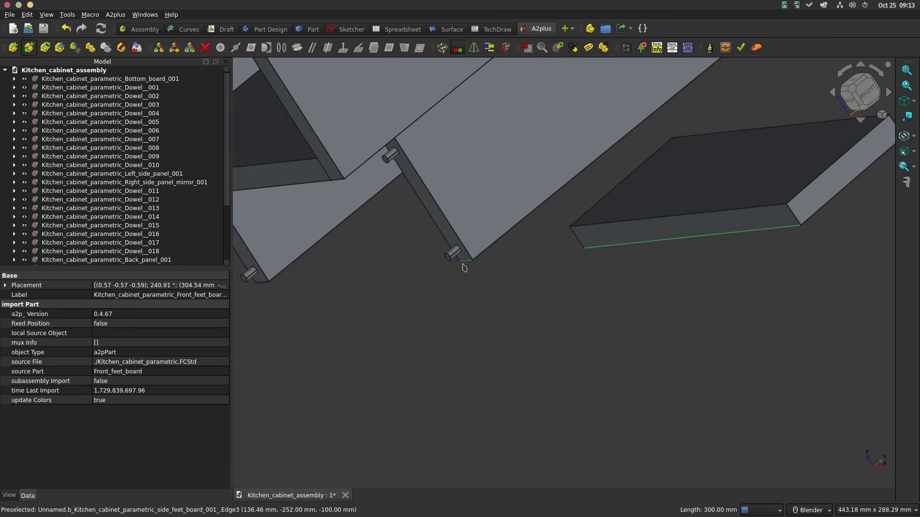
left_click(462, 264, "ctrl")
left_click(297, 48)
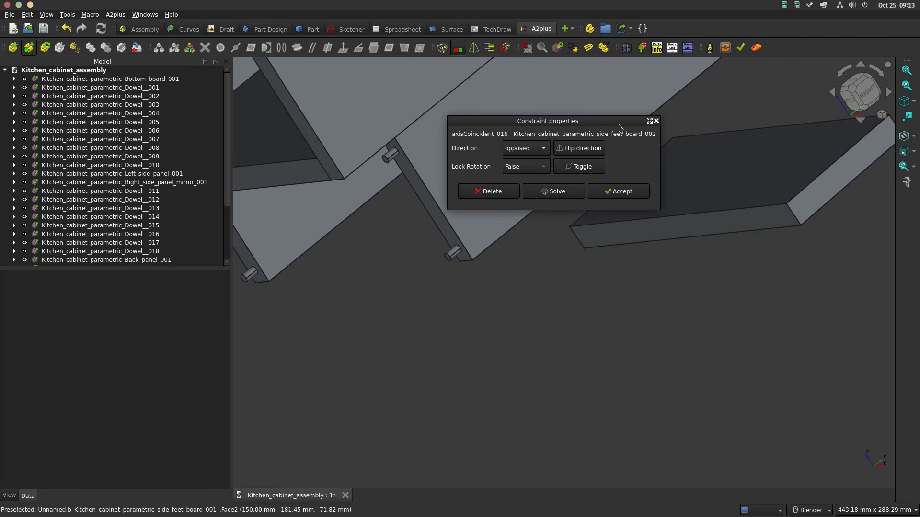
left_click(621, 191)
scroll(613, 182, "up", 5)
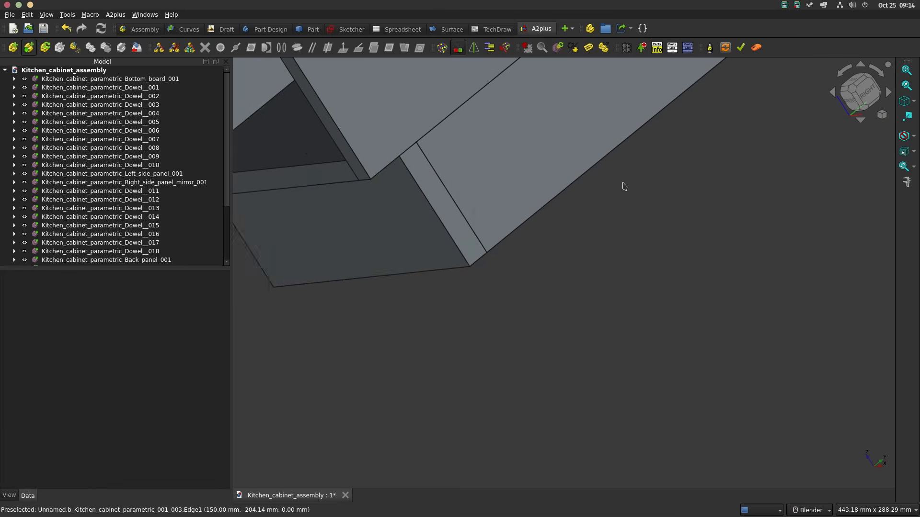
scroll(623, 201, "down", 6)
middle_click_drag(663, 236, 528, 201)
scroll(527, 201, "up", 2)
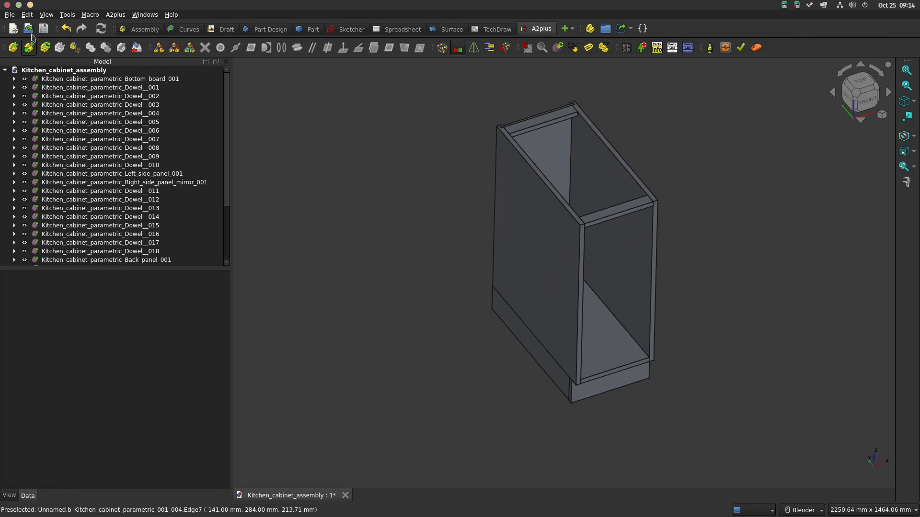
Step: Open Kitchen_cabinet_parametric.FCStd and display its parameter spreadsheet
key("alt+f")
left_click(33, 37)
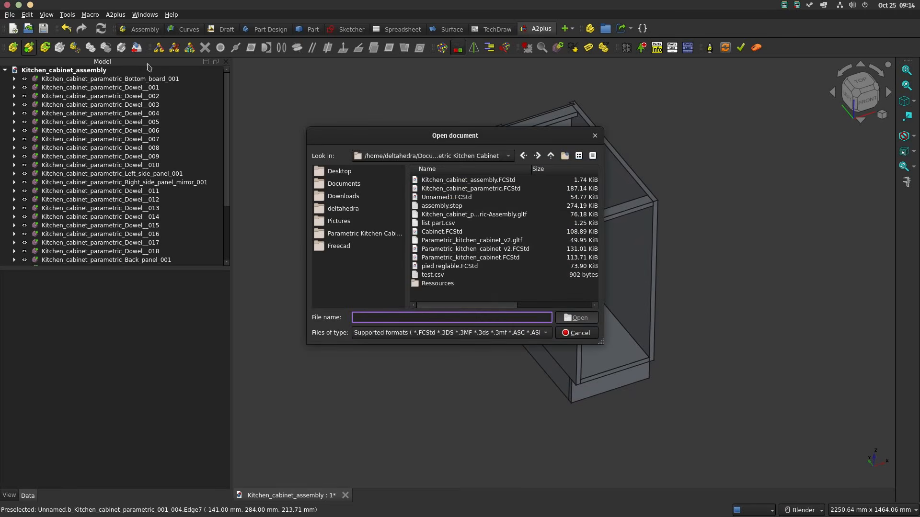
double_click(471, 189)
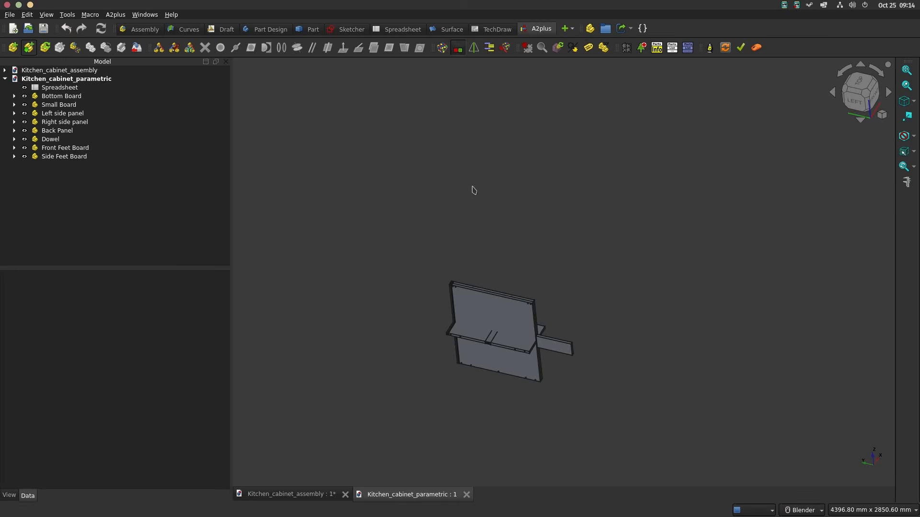
double_click(51, 88)
Step: Set the cabinet Width to 600 and the Small board width to 60 in the parameter spreadsheet
double_click(342, 126)
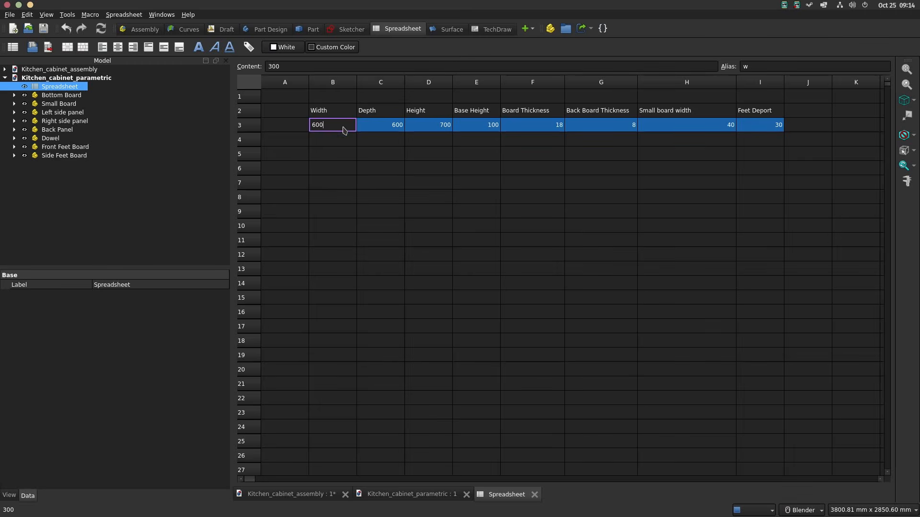
type("600")
key("Return")
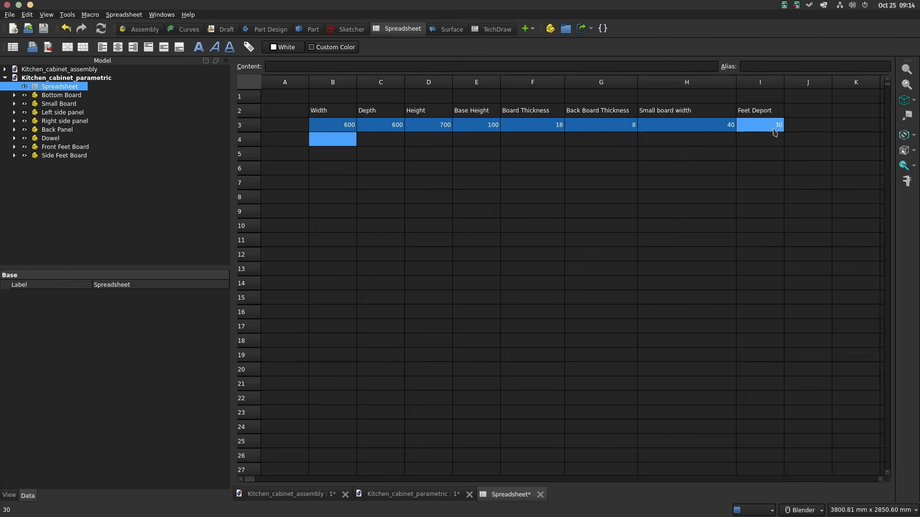
left_click(717, 128)
type("60")
key("Return")
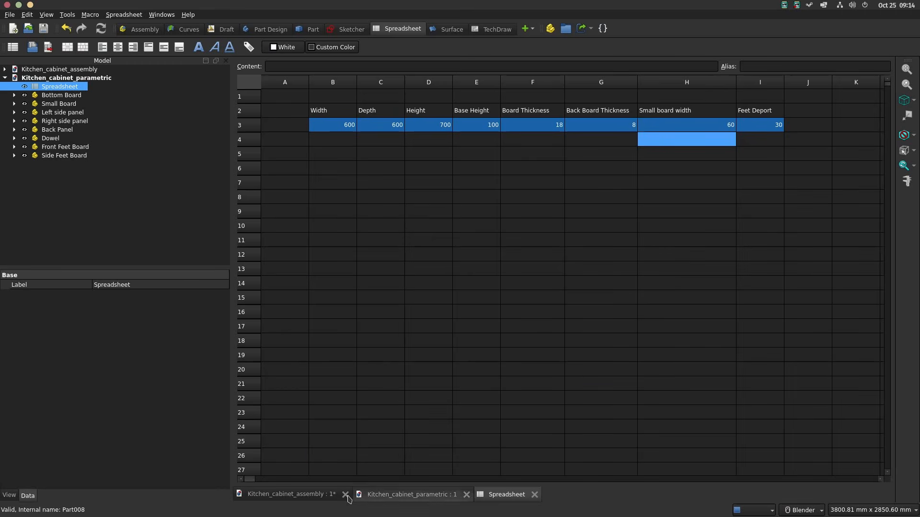
Step: Return to Kitchen_cabinet_assembly in the A2plus workbench and update its imported parts from the modified source file
left_click(290, 494)
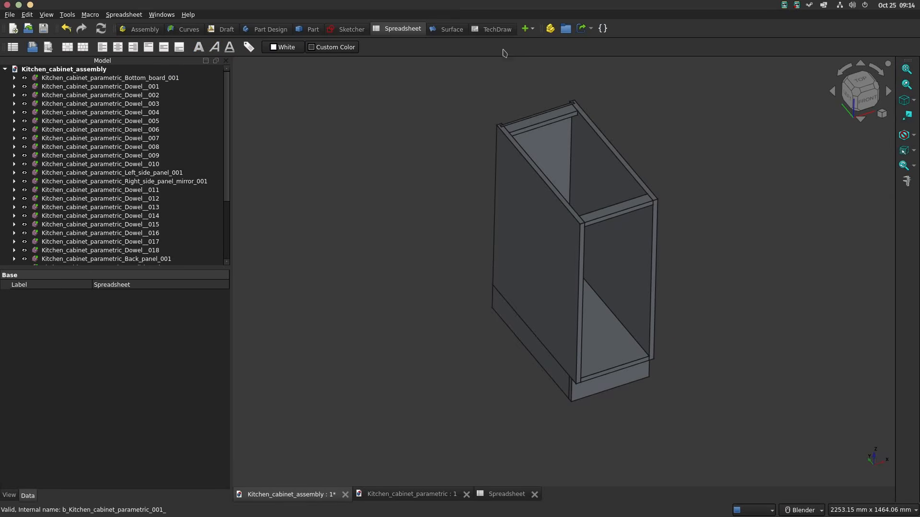
left_click(527, 30)
left_click(537, 42)
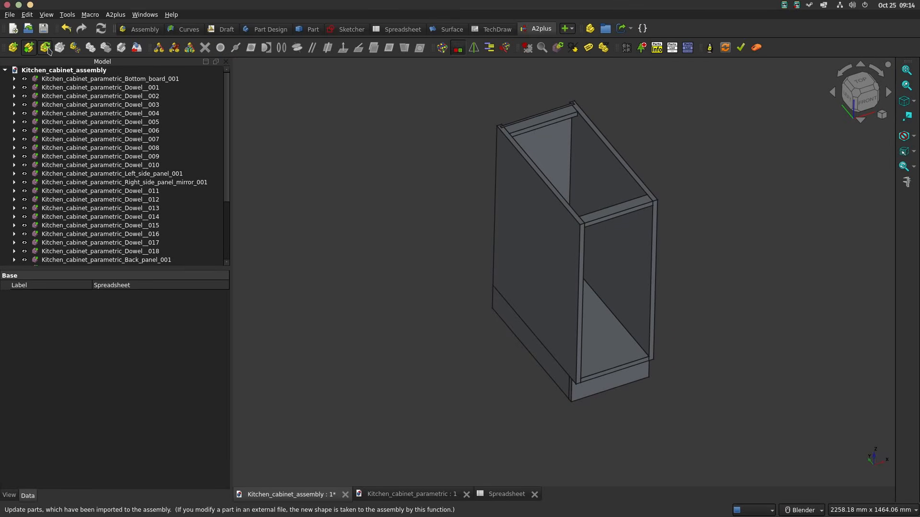
left_click(48, 50)
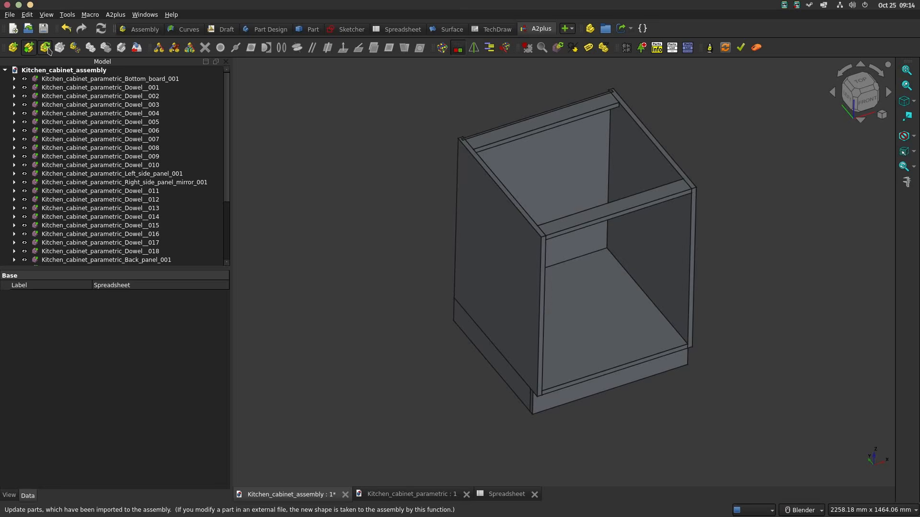
Step: Examine the updated cabinet assembly's top boards, panels and feet boards from above and below
scroll(696, 171, "up", 1)
middle_click_drag(692, 166, 722, 176, "shift")
middle_click_drag(723, 176, 716, 138)
middle_click_drag(738, 218, 743, 150)
scroll(715, 182, "down", 1)
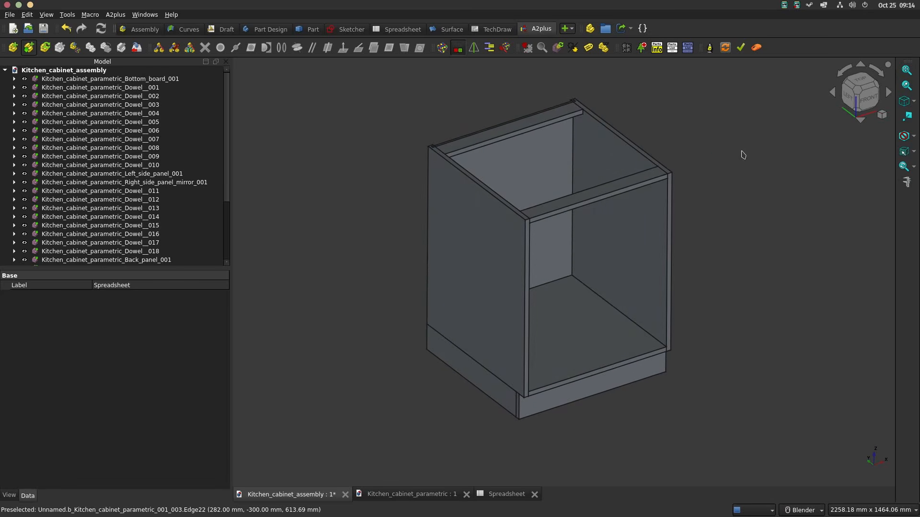
left_click(857, 106)
left_click(862, 106)
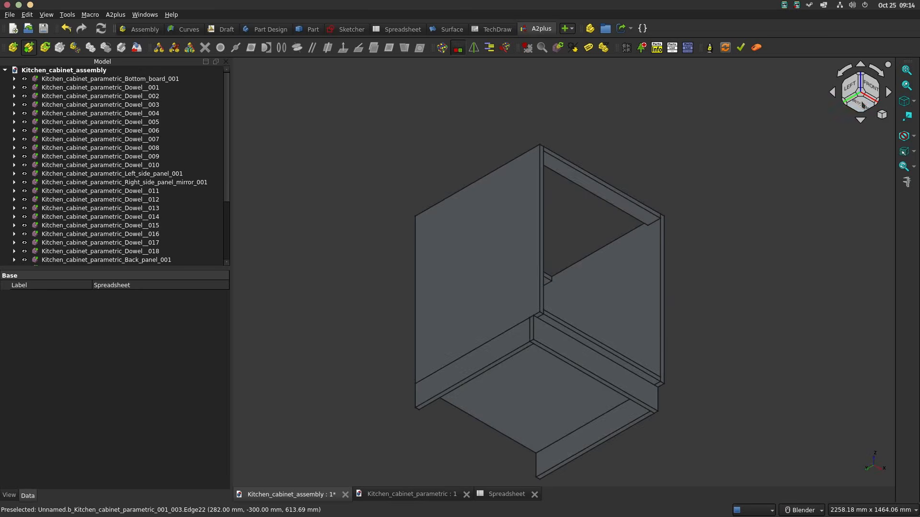
left_click(862, 76)
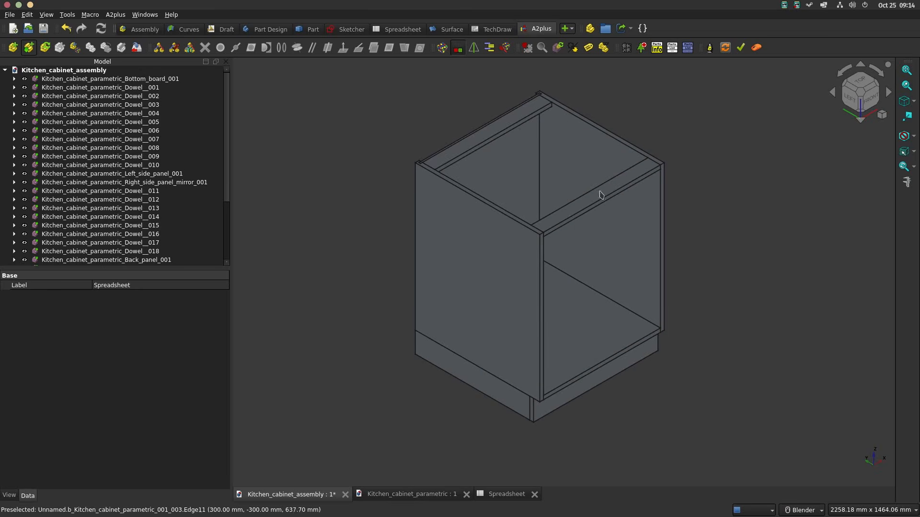